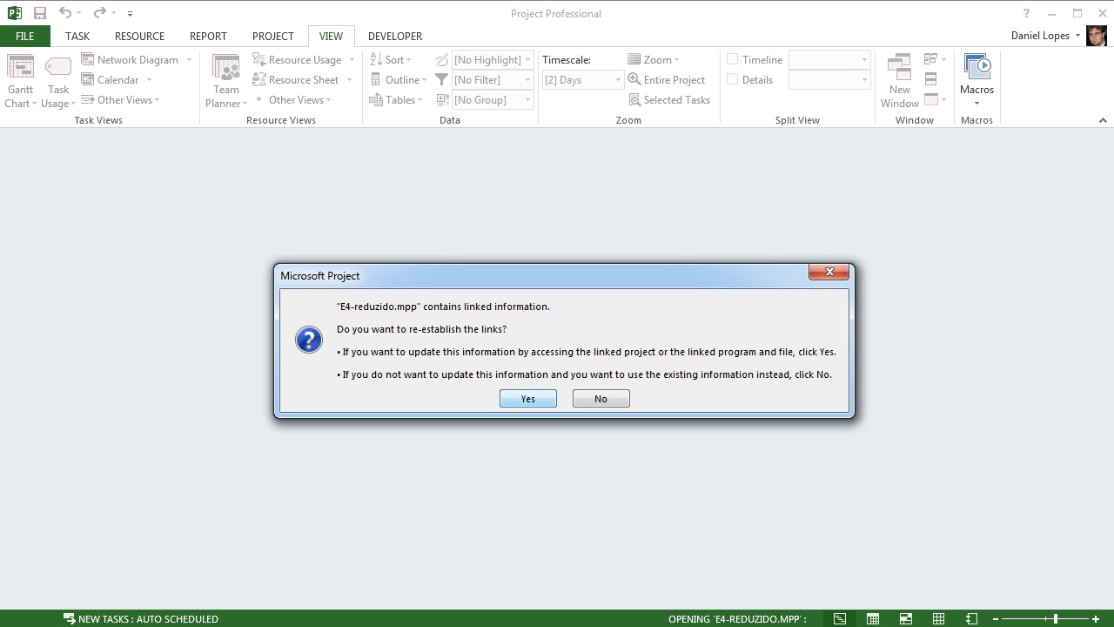
# - Re-establish the links of E4-reduzido.mpp and switch to the "Passo 6 - Duração + Calendário" view
pyautogui.press('Return')
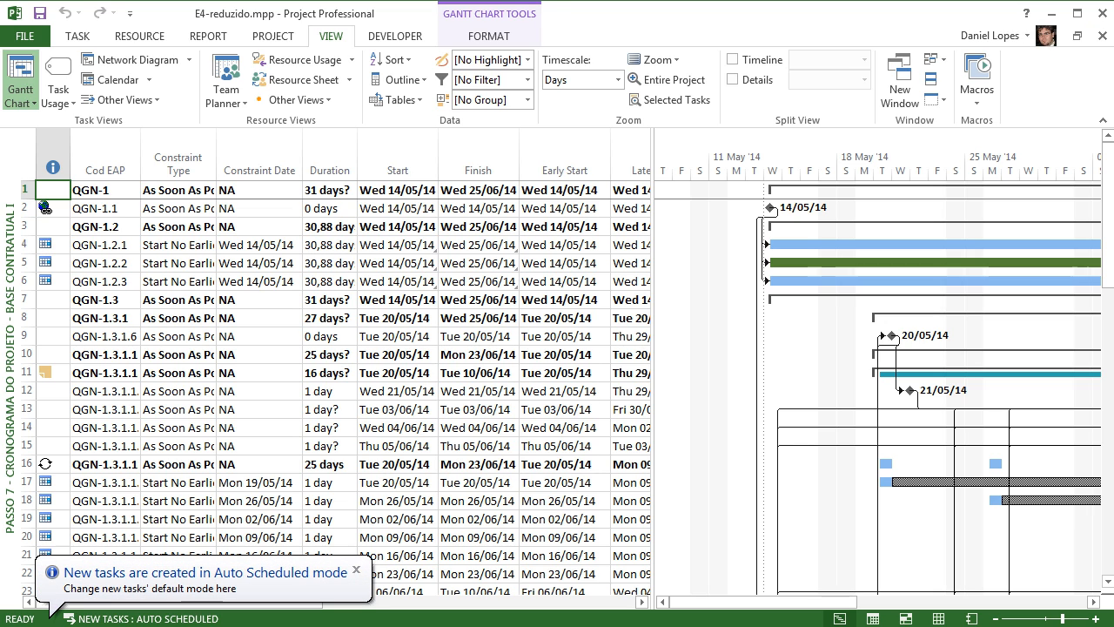
pyautogui.click(356, 570)
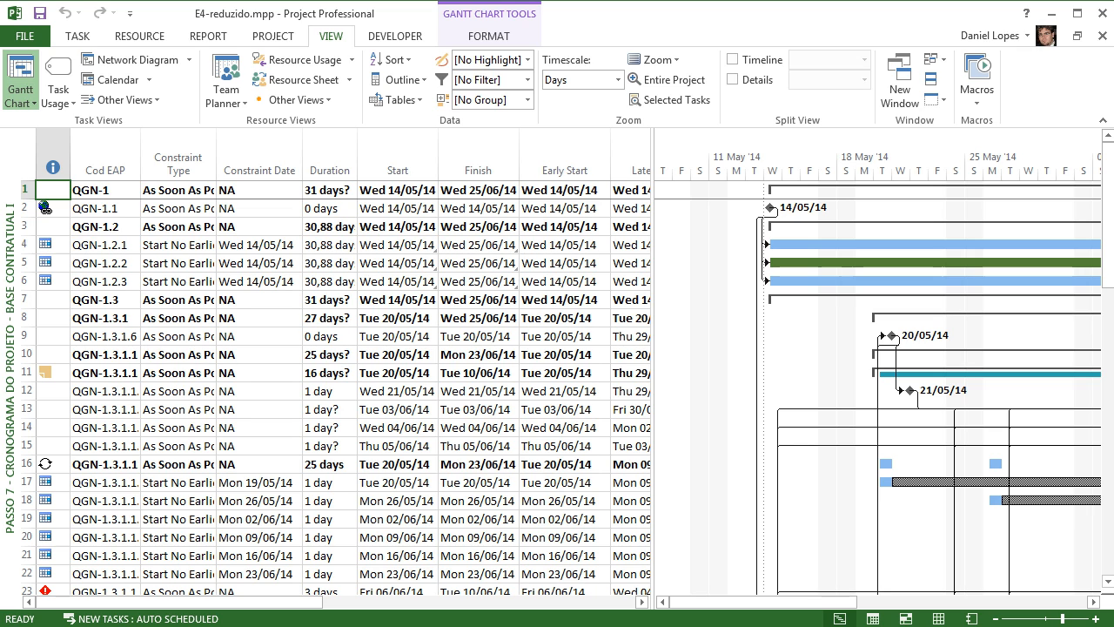
pyautogui.rightClick(9, 367)
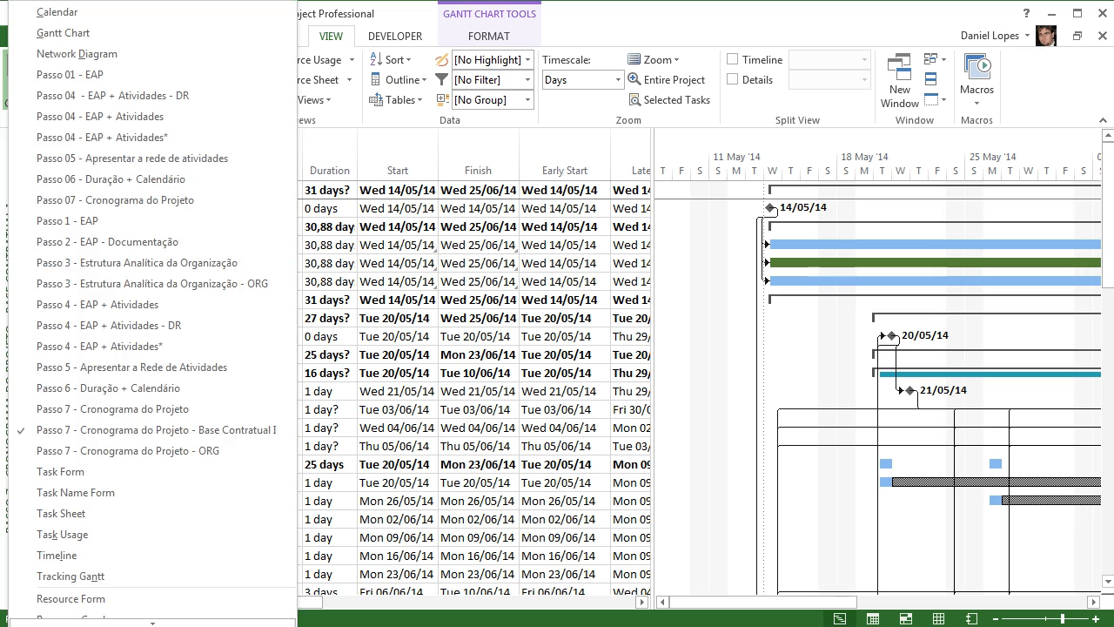
pyautogui.click(109, 387)
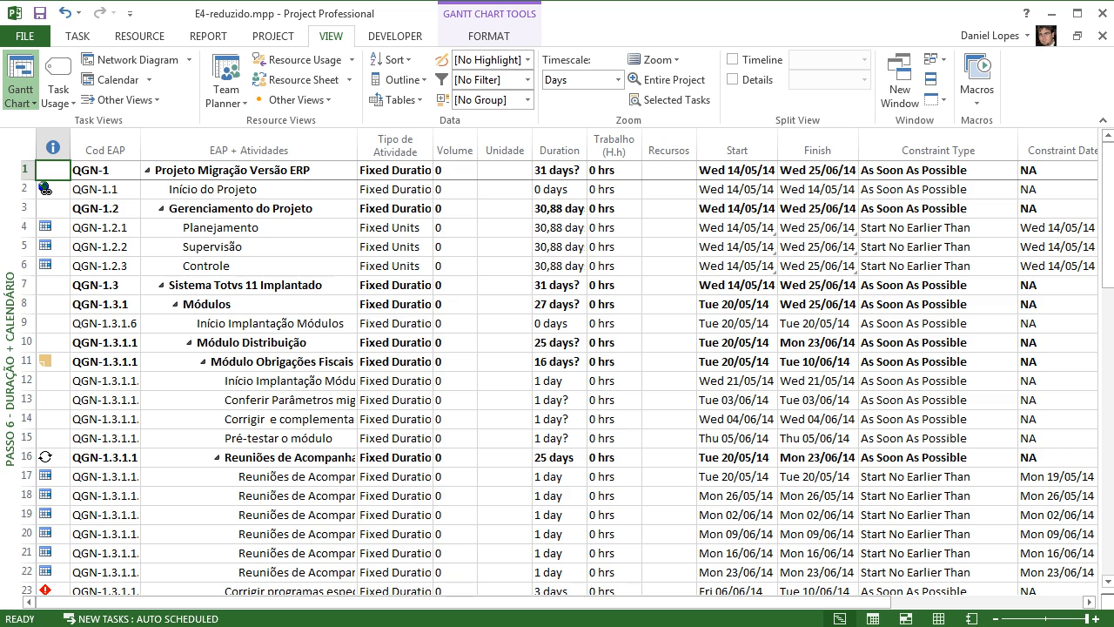
# - Examine the Duration column of the project, its summary tasks and modules for estimated durations marked with a question mark
pyautogui.click(559, 266)
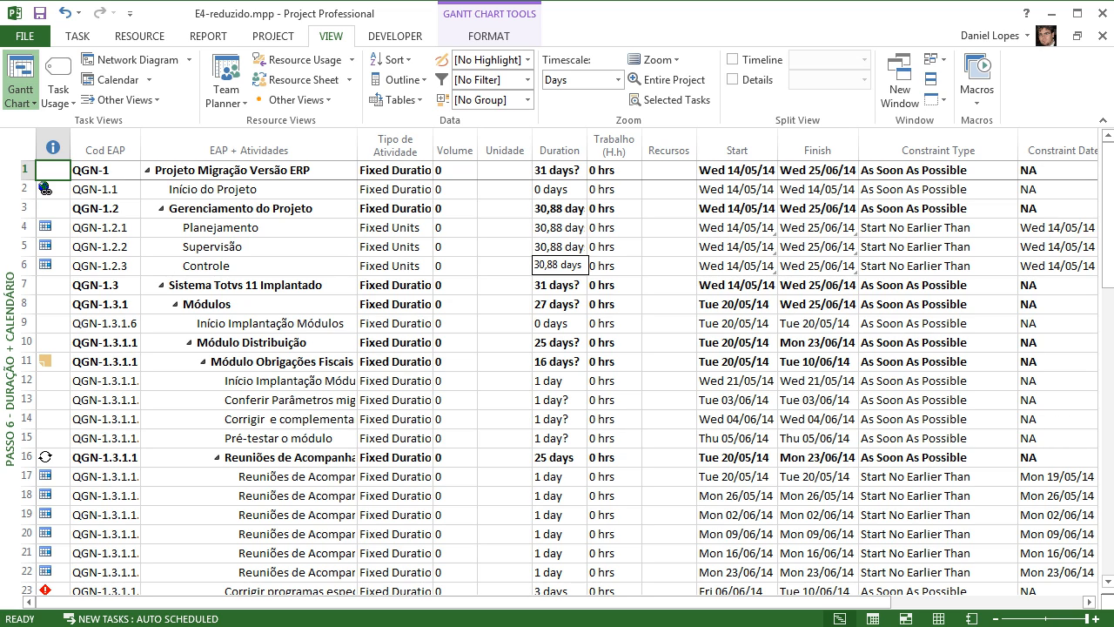
pyautogui.click(559, 170)
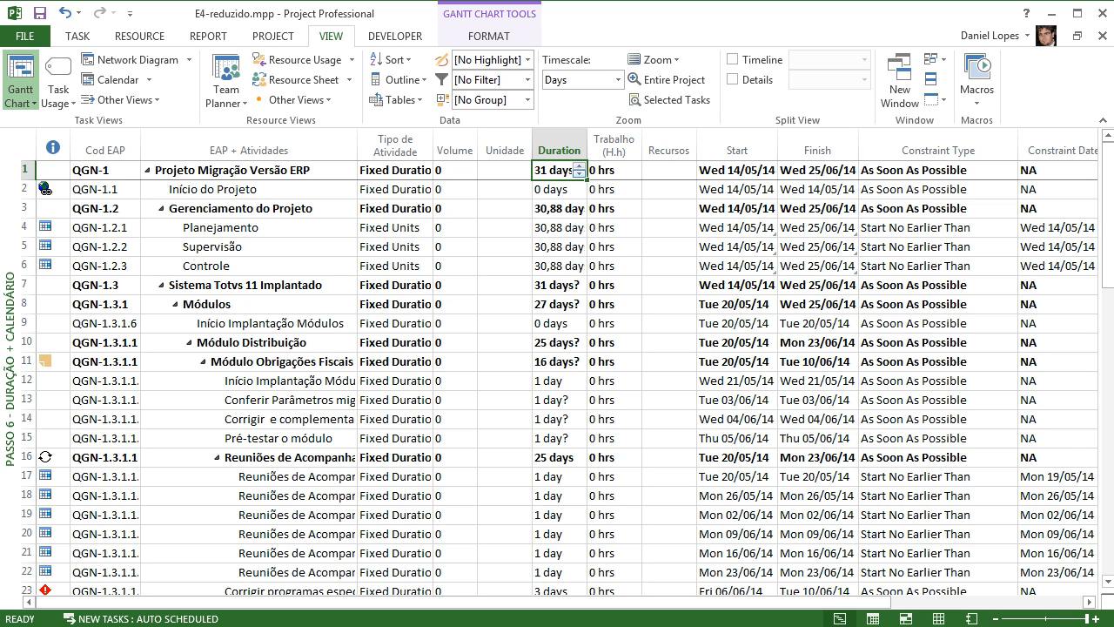
pyautogui.click(555, 208)
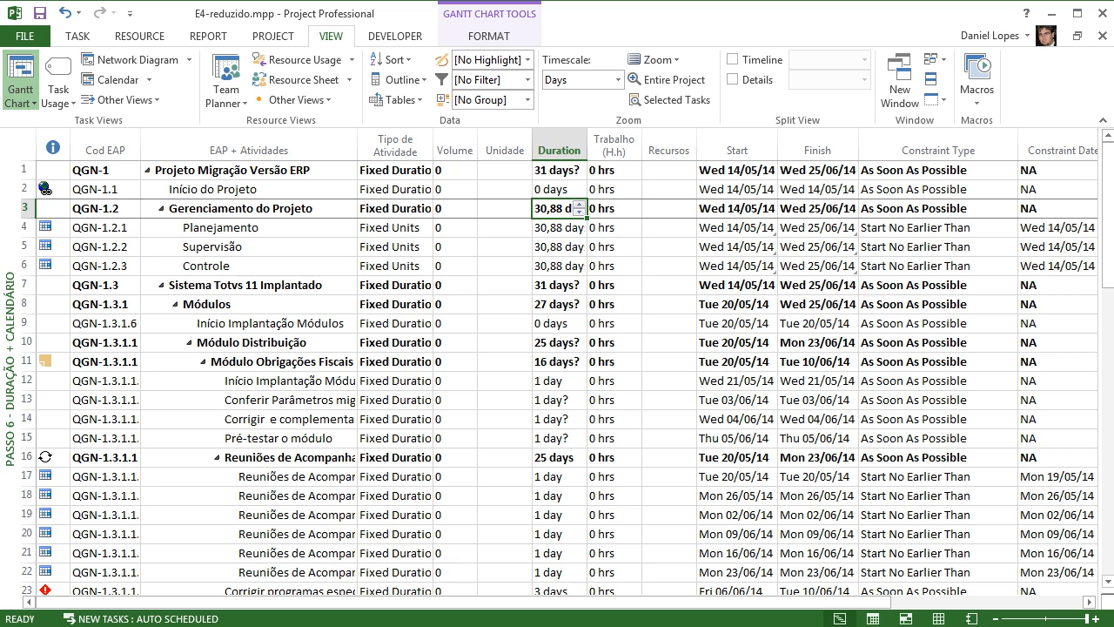
pyautogui.click(557, 169)
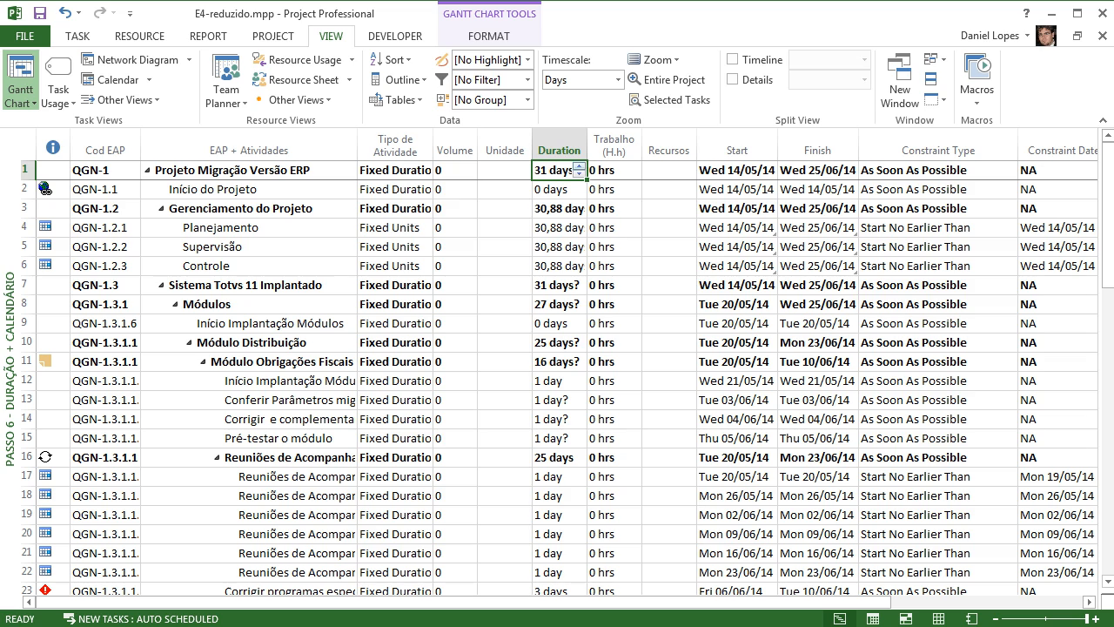
pyautogui.click(557, 227)
pyautogui.click(557, 304)
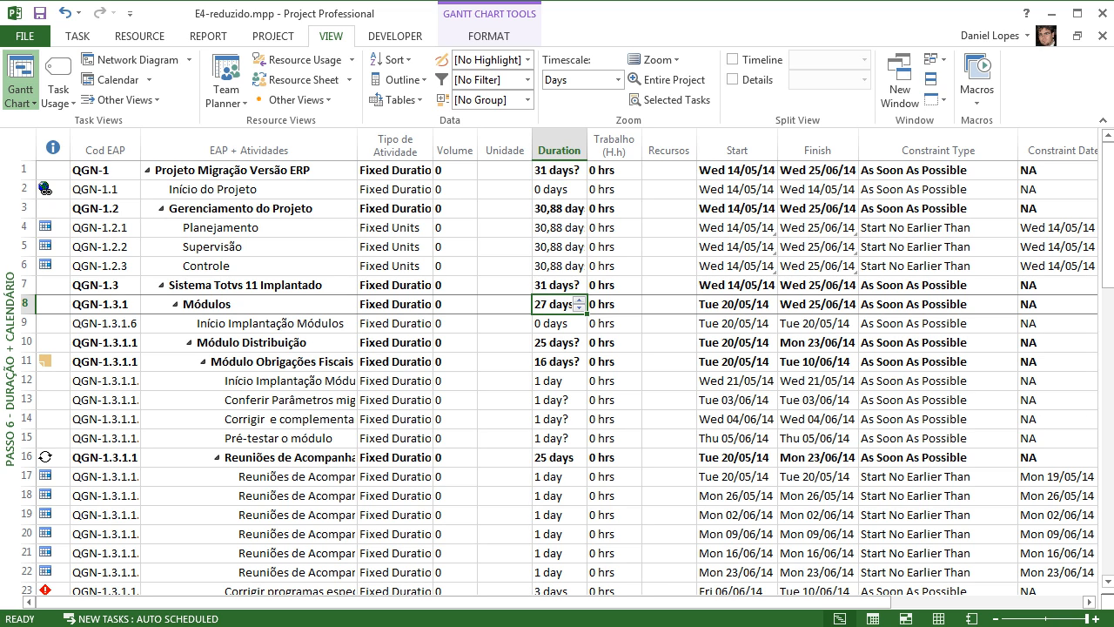
pyautogui.click(554, 343)
pyautogui.click(554, 362)
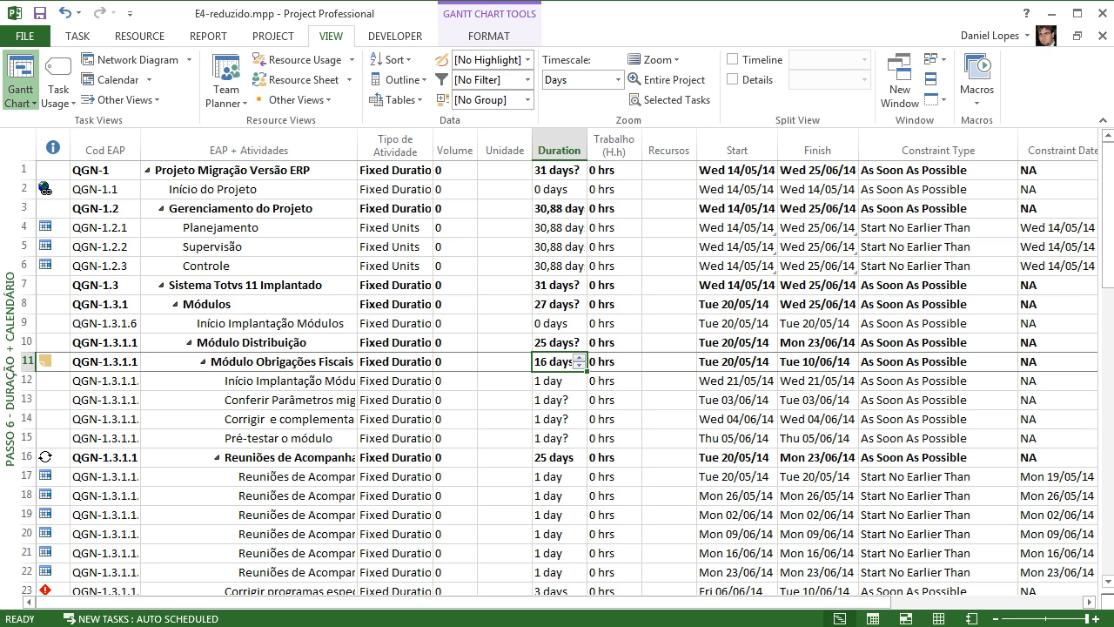
pyautogui.scroll(-3, 565, 378)
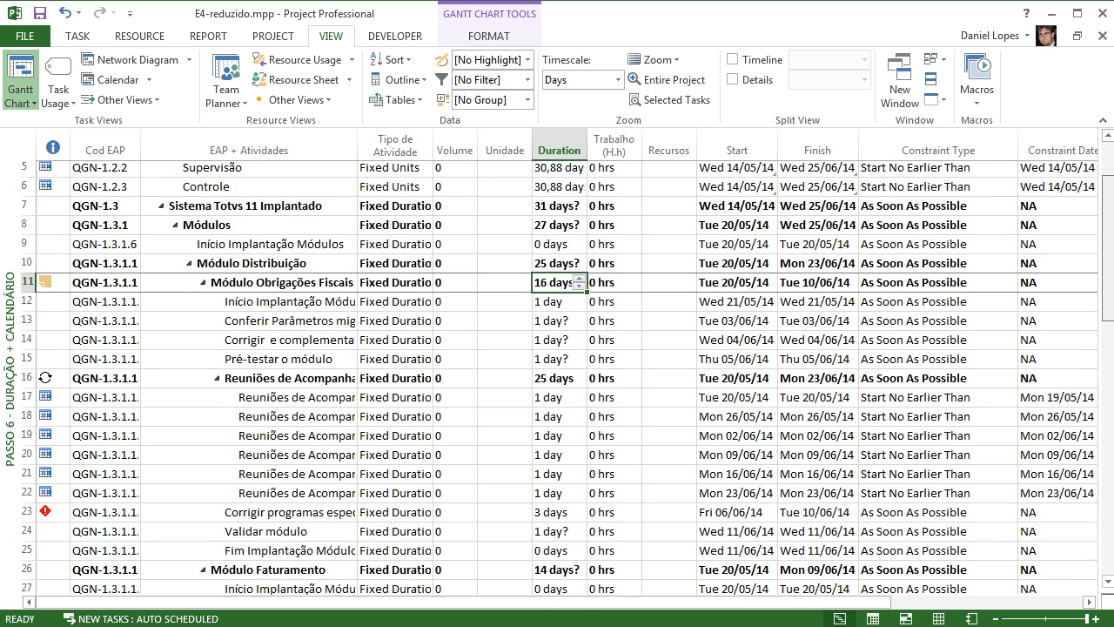
pyautogui.scroll(-1, 566, 379)
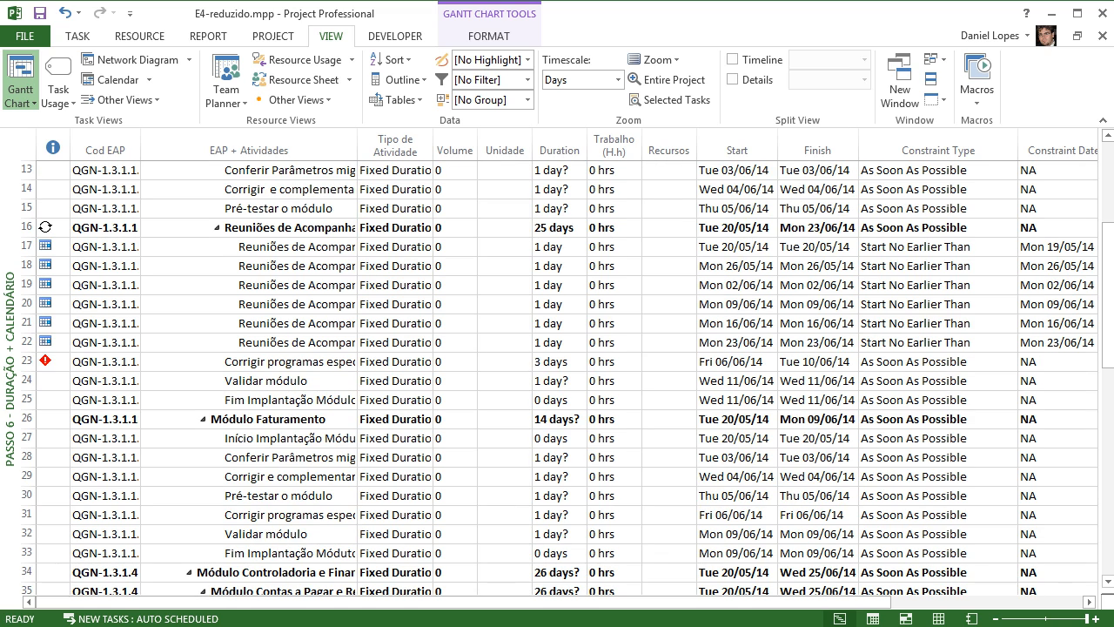
# - Set the duration of the Validar módulo task under Módulo Obrigações Fiscais to 1 day
pyautogui.click(554, 382)
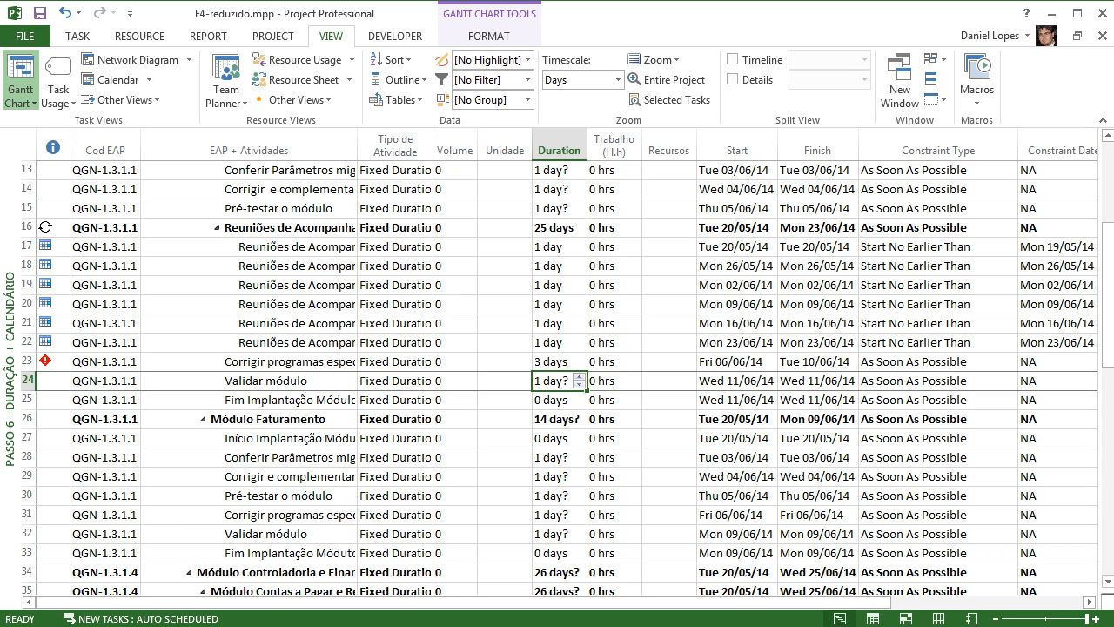
pyautogui.hotkey('shift', 'Up')
pyautogui.hotkey('shift', 'Left')
pyautogui.click(553, 380)
pyautogui.write('1')
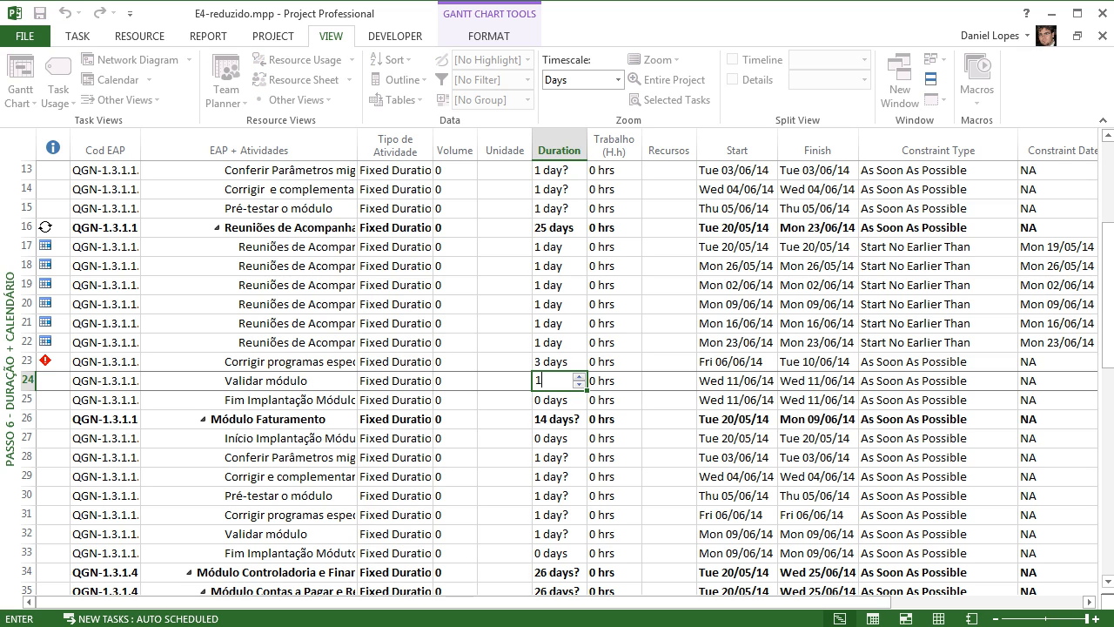
# - Set the durations of tasks 28 to 32 under Módulo Faturamento to 1 day each
pyautogui.click(554, 456)
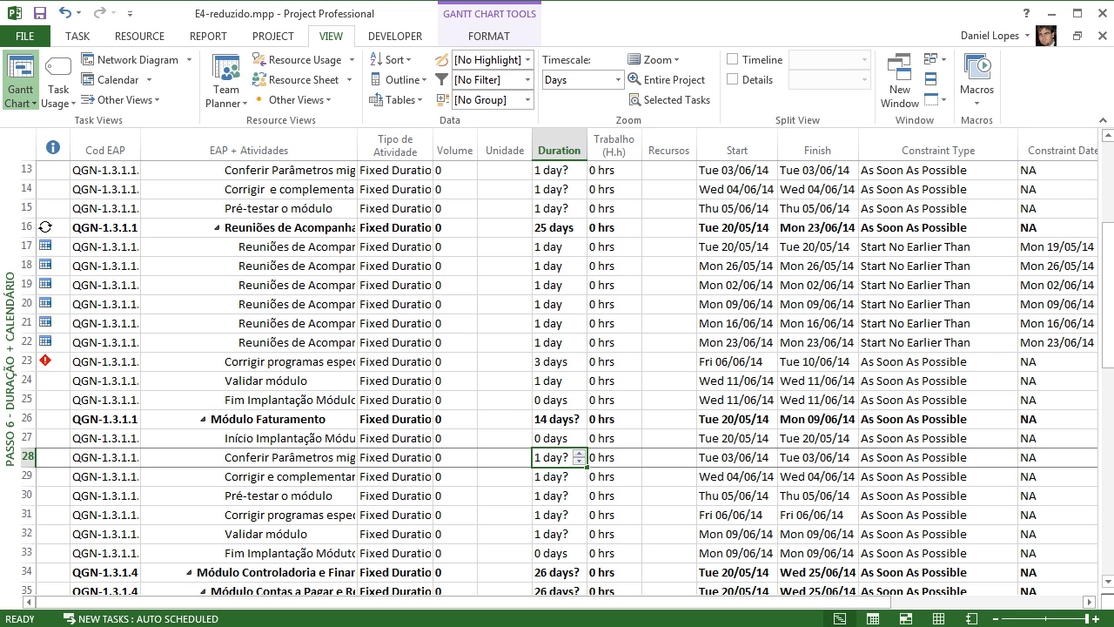
pyautogui.write('1')
pyautogui.press('Return')
pyautogui.write('1')
pyautogui.press('Return')
pyautogui.write('1')
pyautogui.press('Return')
pyautogui.write('1')
pyautogui.press('Return')
pyautogui.write('1')
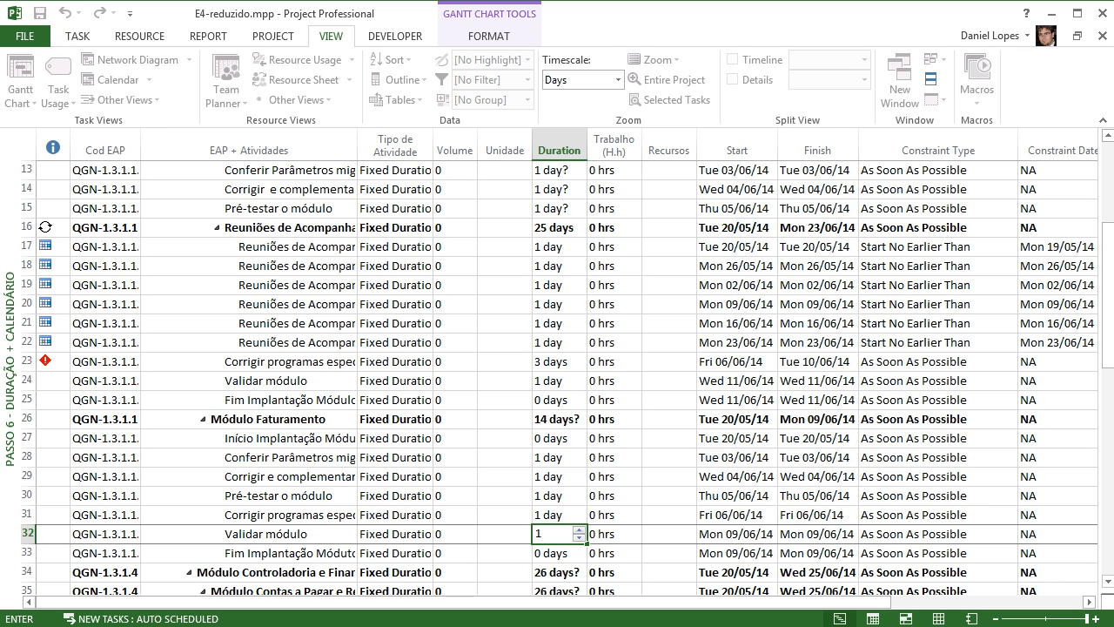
pyautogui.press('Return')
pyautogui.press('Return')
# - Set the durations of tasks 37, 38, 39 and 41 under Módulo Contas a Pagar to 1 day each
pyautogui.scroll(-4, 557, 378)
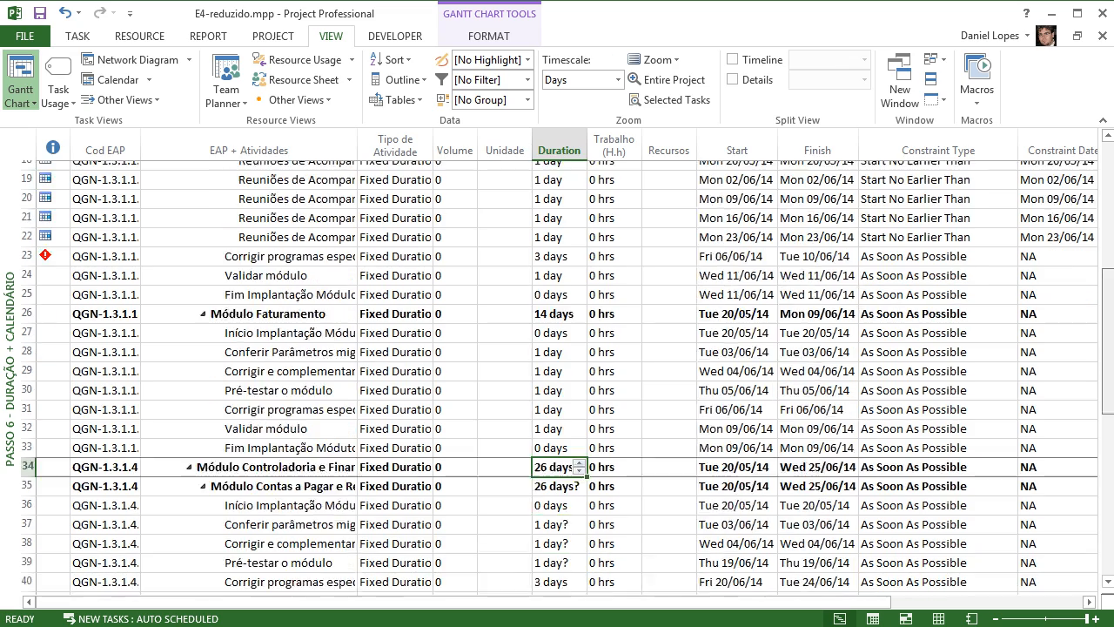
pyautogui.scroll(-1, 557, 379)
pyautogui.click(555, 342)
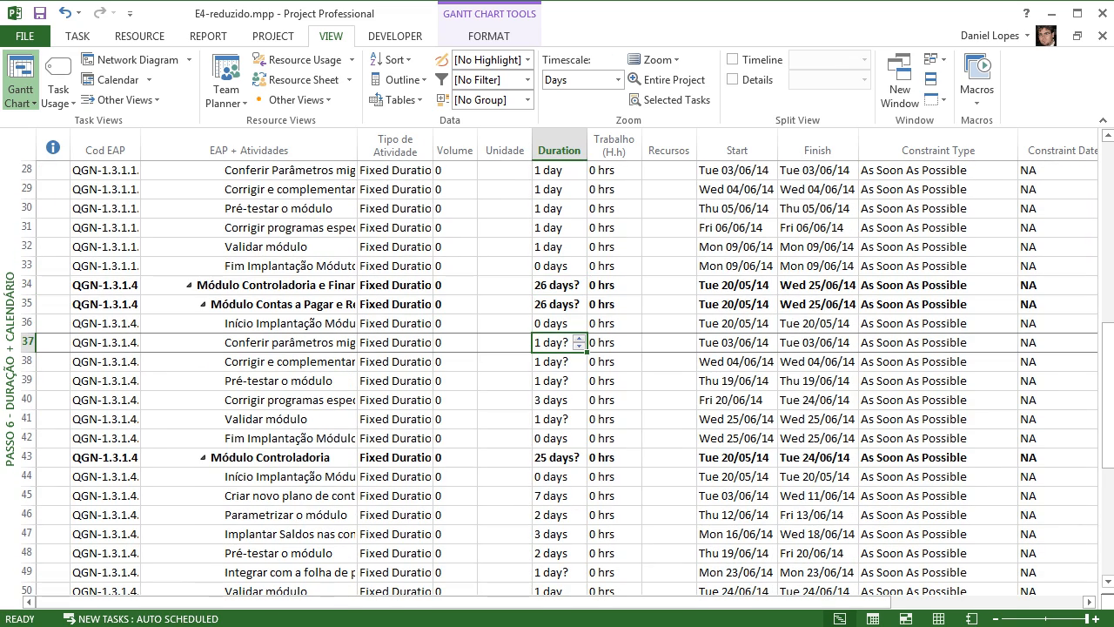
pyautogui.write('1')
pyautogui.press('Return')
pyautogui.write('1')
pyautogui.press('Return')
pyautogui.write('1')
pyautogui.press('Return')
pyautogui.press('Return')
pyautogui.write('1')
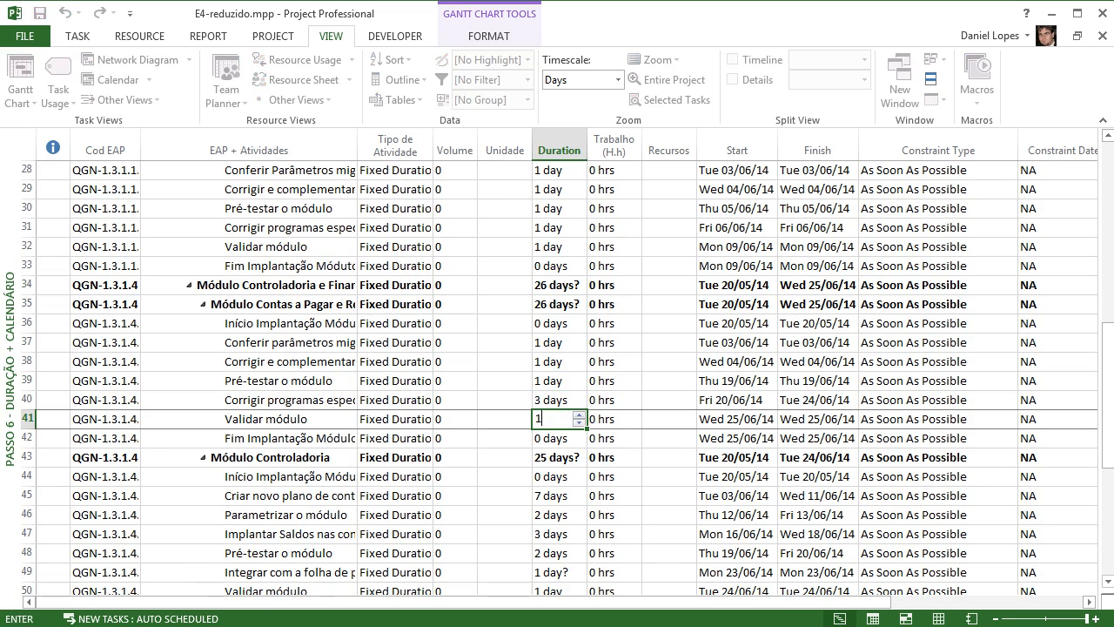
# - Try to set the duration of task 49 under Módulo Controladoria to 1 day
pyautogui.click(554, 572)
pyautogui.write('1')
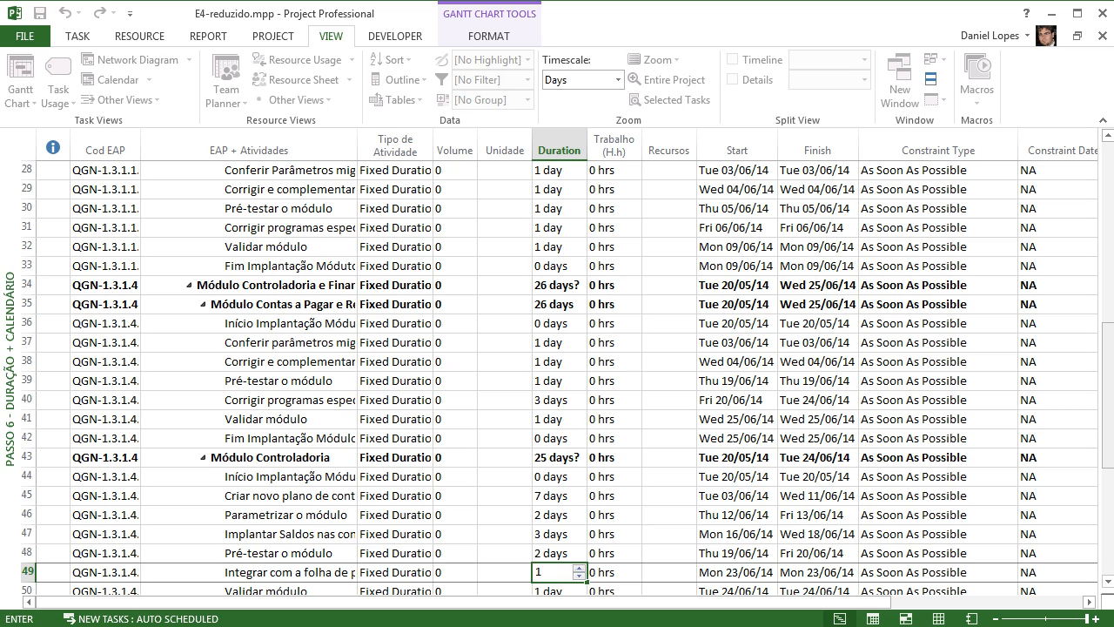
pyautogui.moveTo(1108, 396); pyautogui.dragTo(1108, 463)
# - Set the durations of Instalar BD no servidor, Criar agenda de treinamento and Instalar nova versão do ERP to 1 day each
pyautogui.scroll(-2, 557, 379)
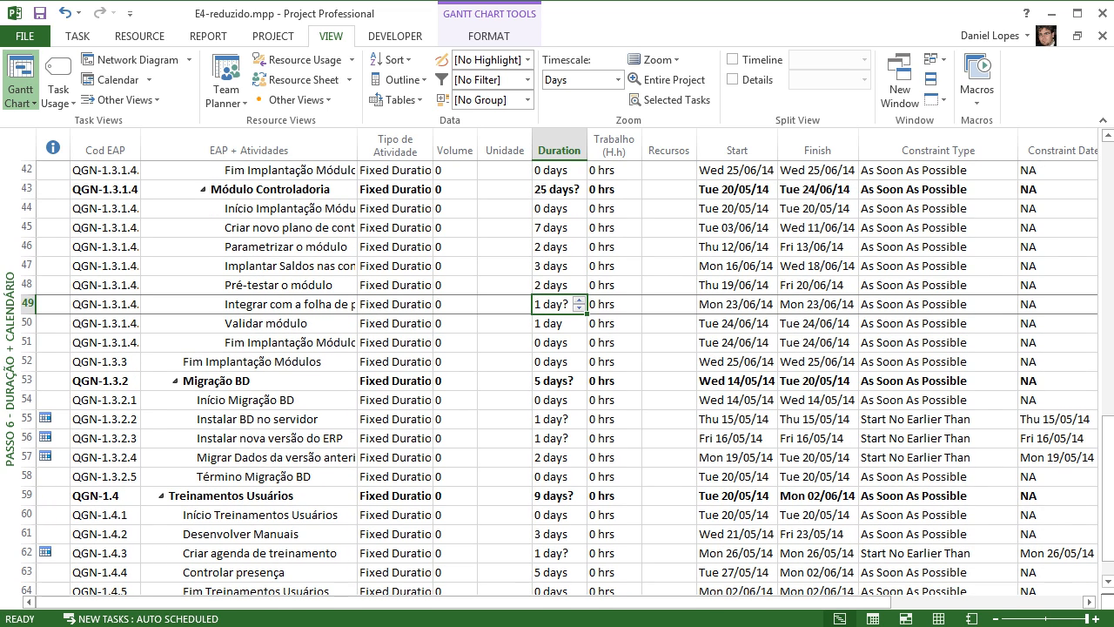
pyautogui.click(554, 419)
pyautogui.write('1')
pyautogui.click(555, 534)
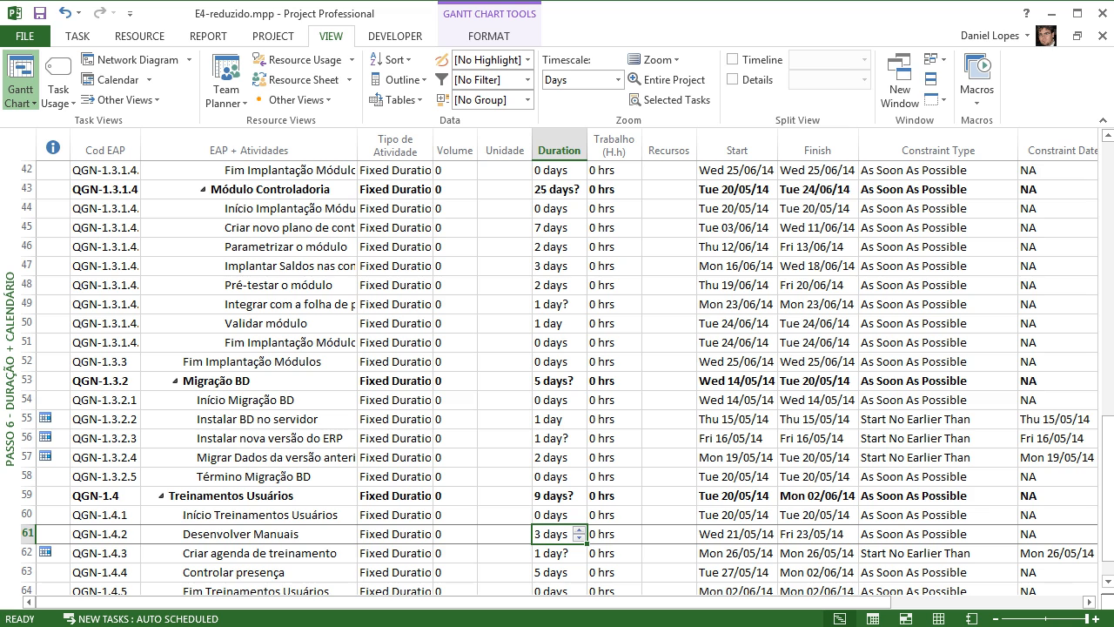
pyautogui.click(555, 553)
pyautogui.write('1')
pyautogui.click(737, 515)
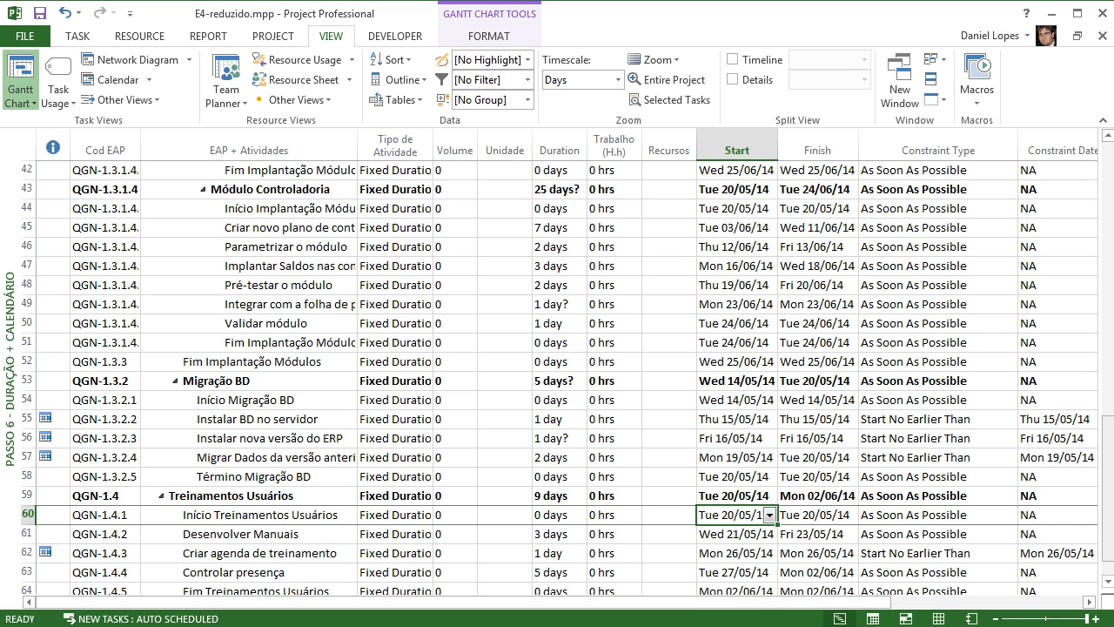
pyautogui.moveTo(1107, 488); pyautogui.dragTo(1107, 502)
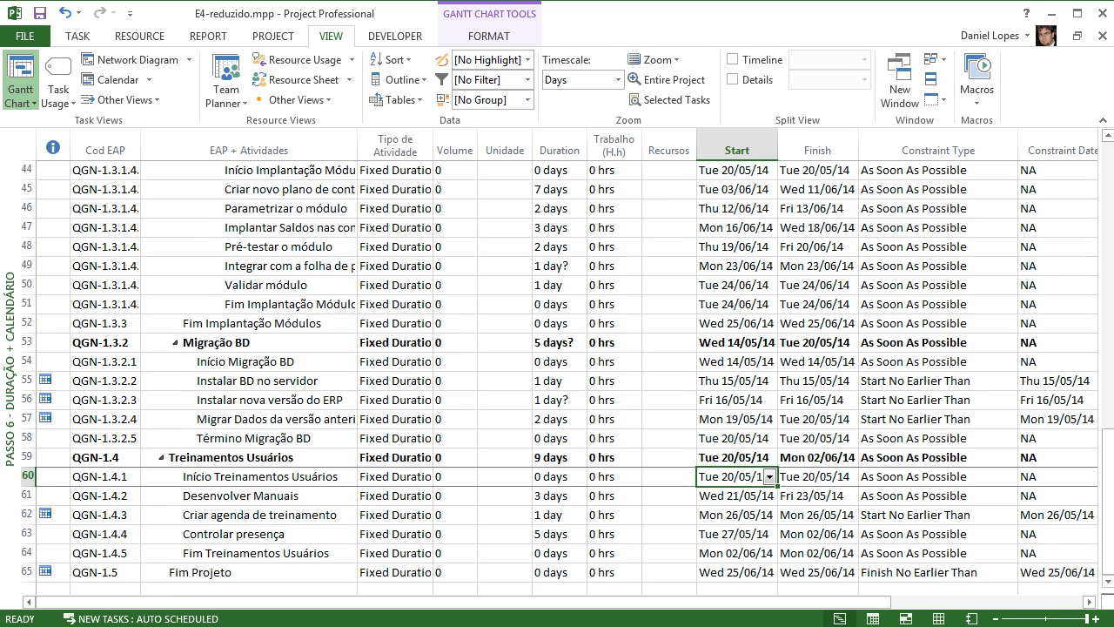
pyautogui.click(555, 399)
pyautogui.write('1')
pyautogui.click(554, 323)
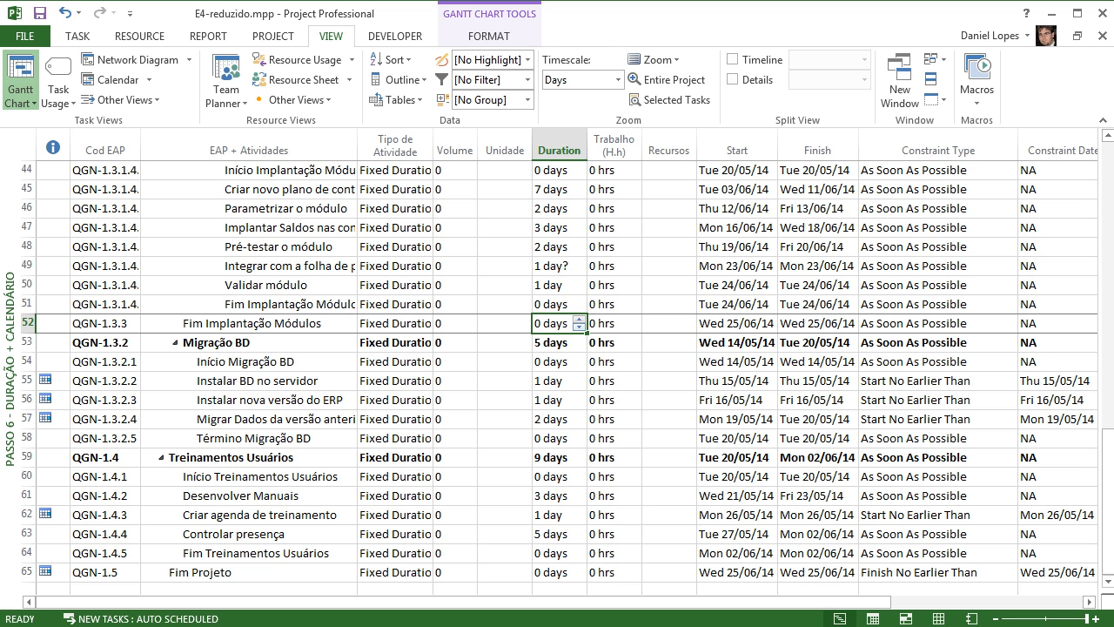
# - Set the duration of the payroll integration task 49 under Módulo Controladoria to 1 day
pyautogui.scroll(1, 565, 379)
pyautogui.click(554, 303)
pyautogui.write('1')
pyautogui.click(731, 304)
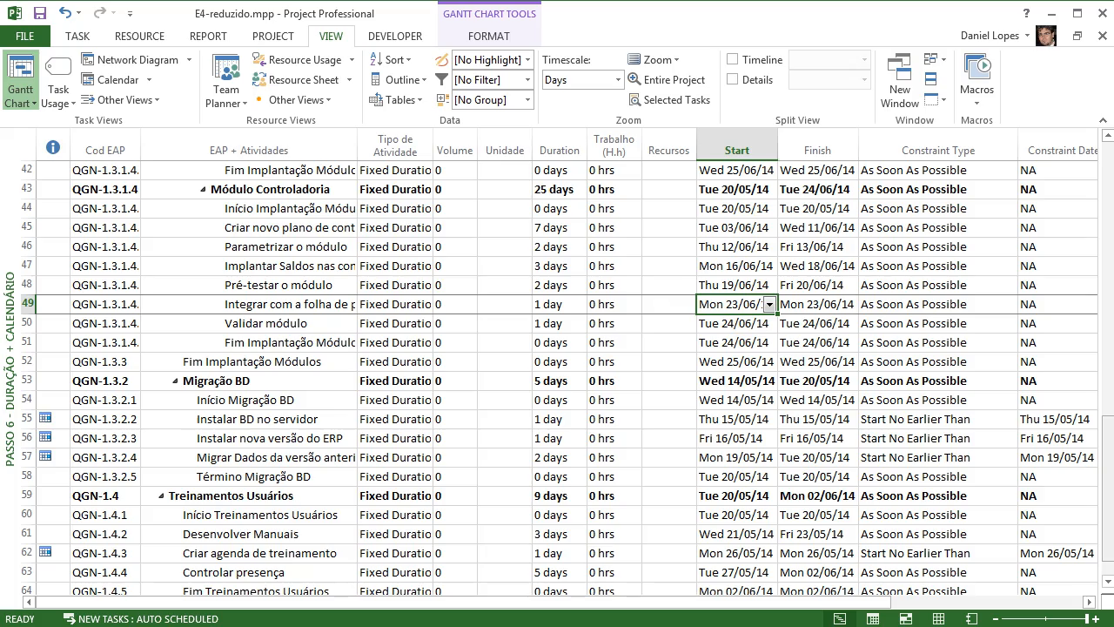
# - Set the durations of tasks 13, 14 and 15 under Módulo Obrigações Fiscais to 1 day each
pyautogui.scroll(13, 568, 378)
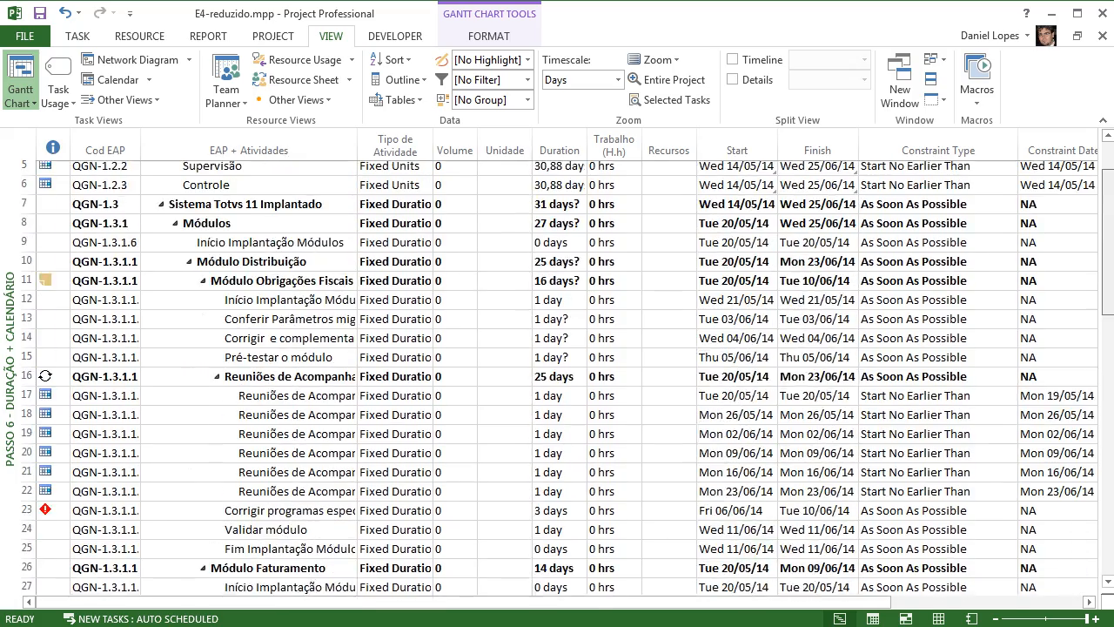
pyautogui.scroll(1, 567, 379)
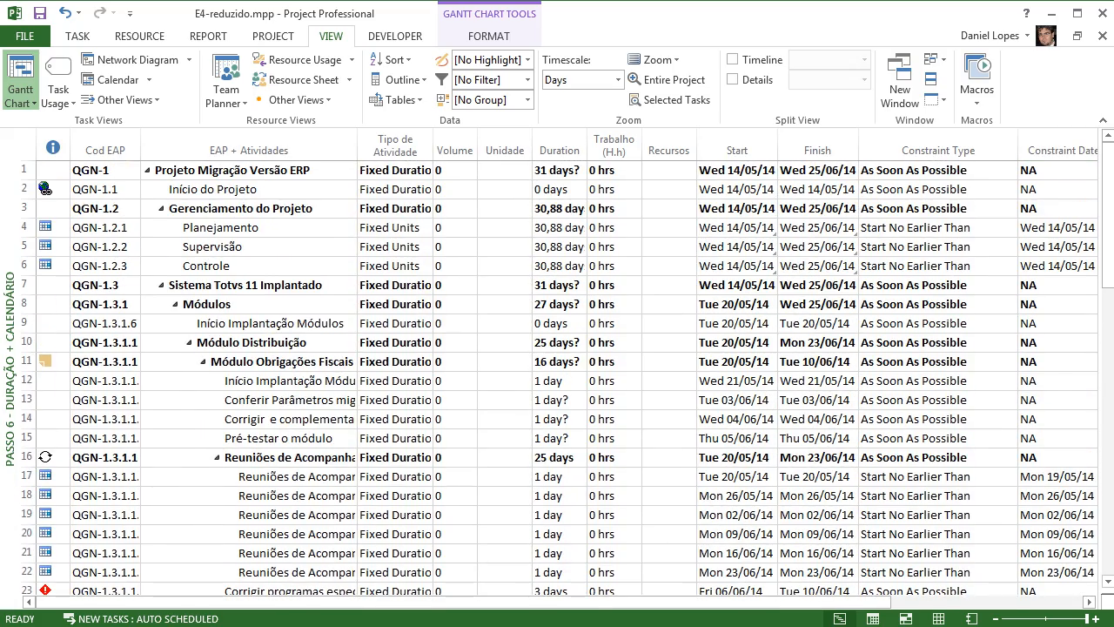
pyautogui.click(557, 400)
pyautogui.write('1')
pyautogui.press('Return')
pyautogui.write('1')
pyautogui.press('Return')
pyautogui.write('1')
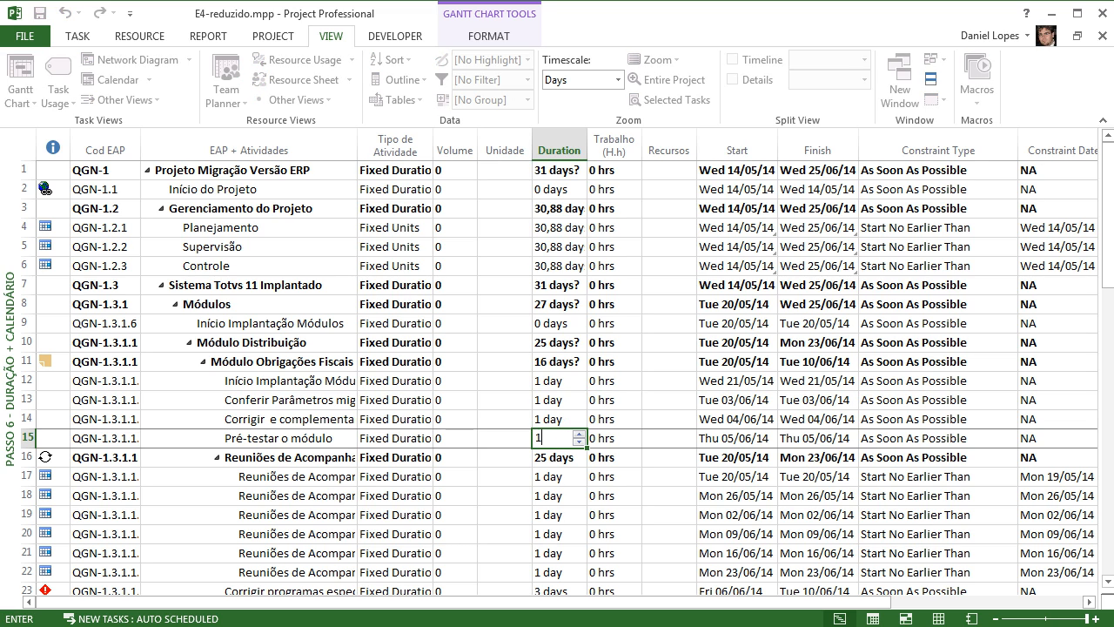
pyautogui.click(557, 285)
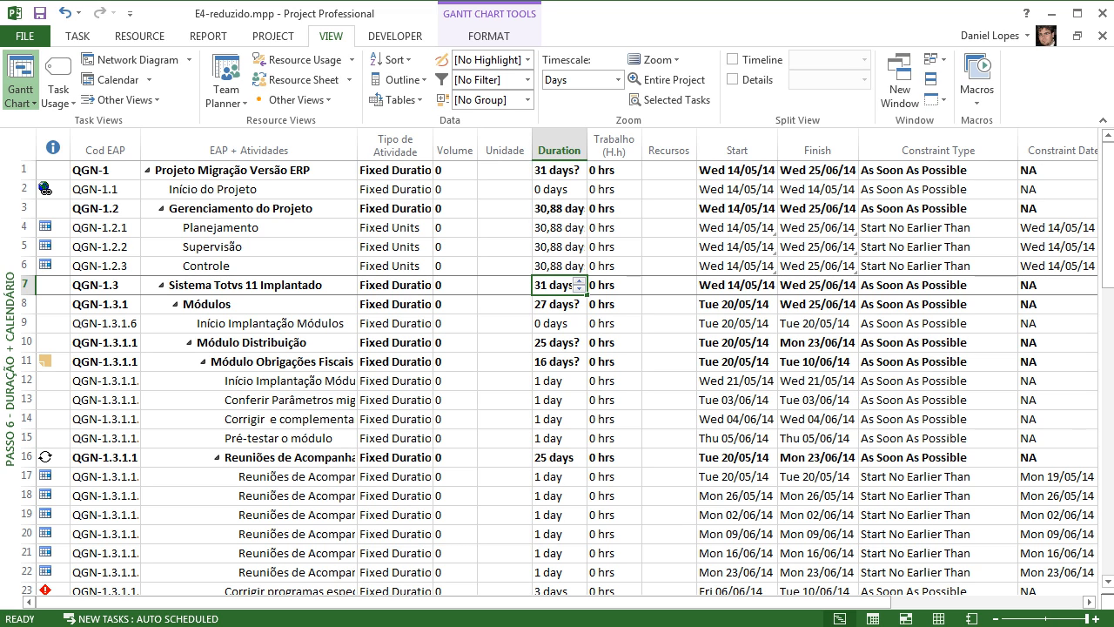
# - Review the Duration column over the whole task list for remaining estimated durations
pyautogui.click(557, 227)
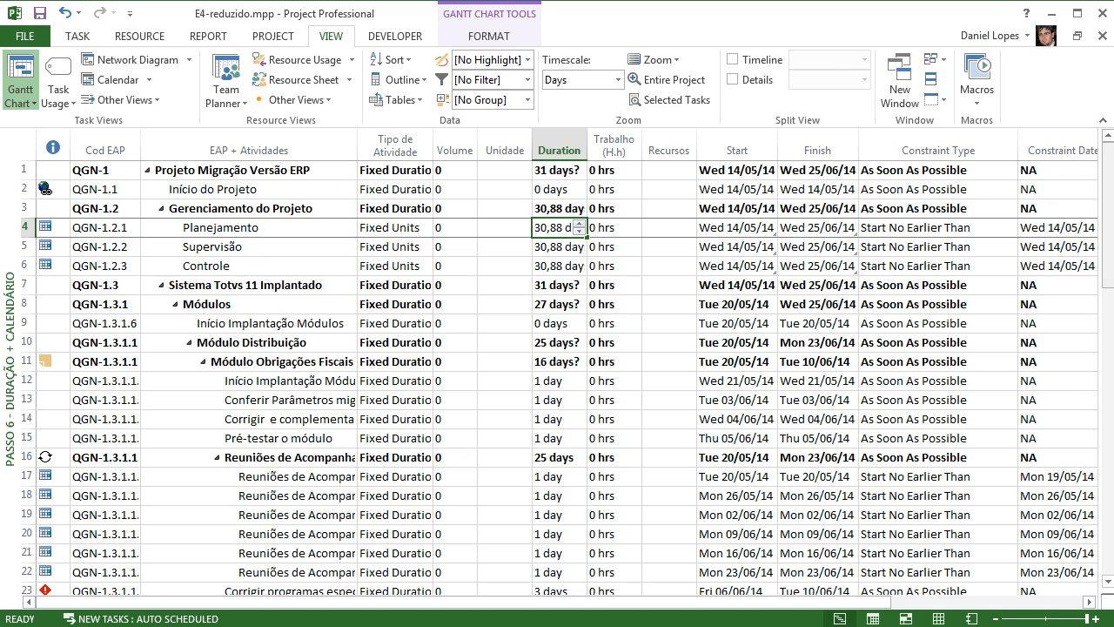
pyautogui.scroll(-5, 1107, 213)
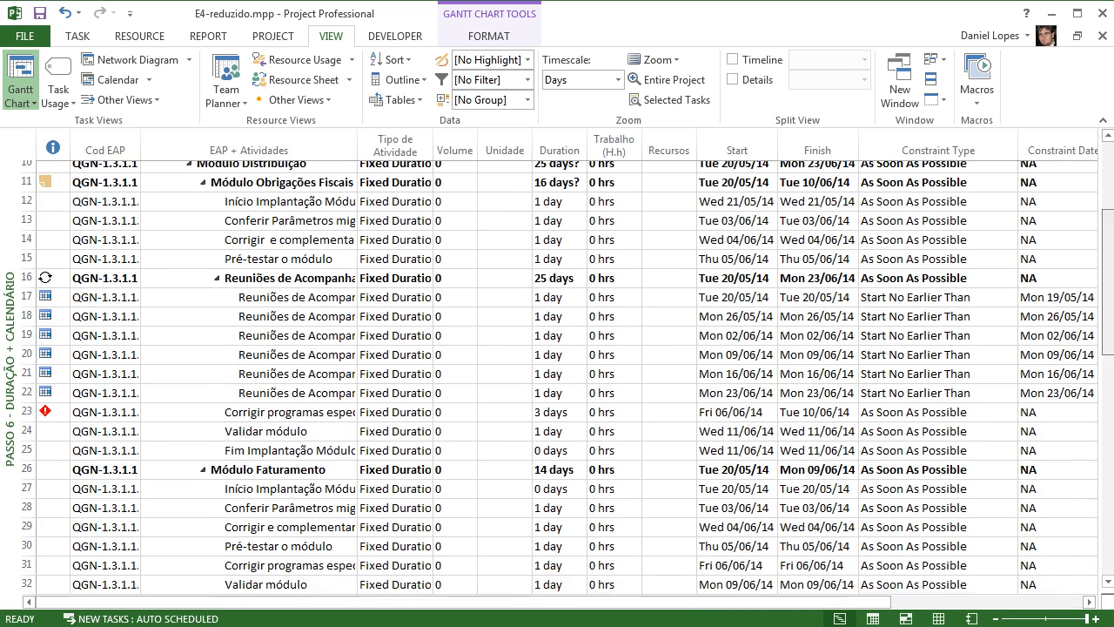
pyautogui.scroll(-7, 567, 379)
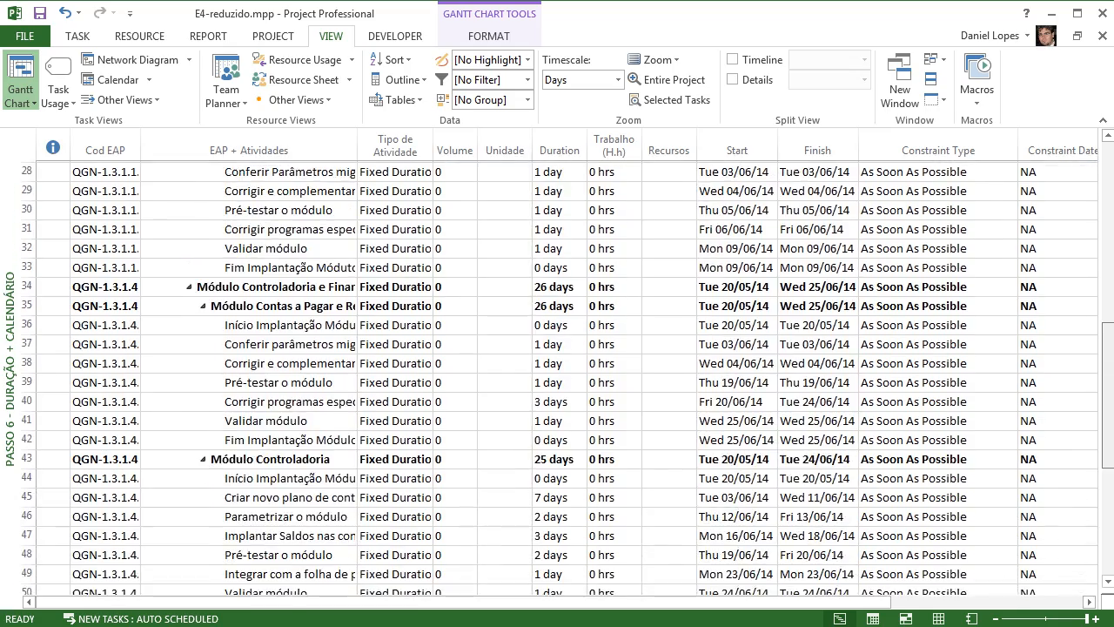
pyautogui.scroll(-3, 567, 378)
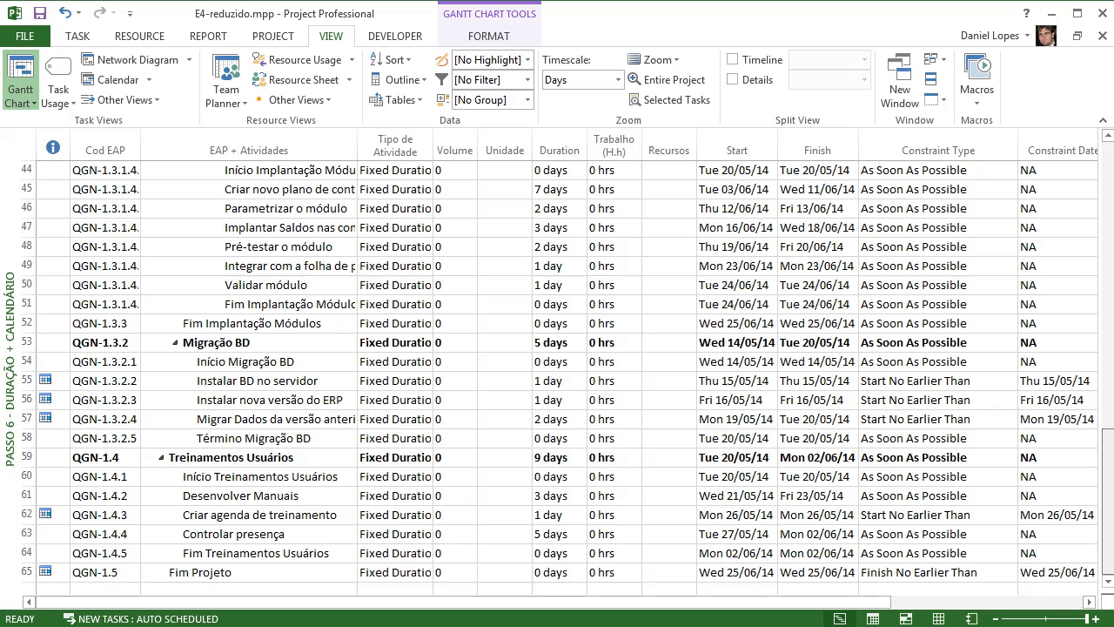
pyautogui.scroll(3, 567, 379)
pyautogui.scroll(9, 567, 379)
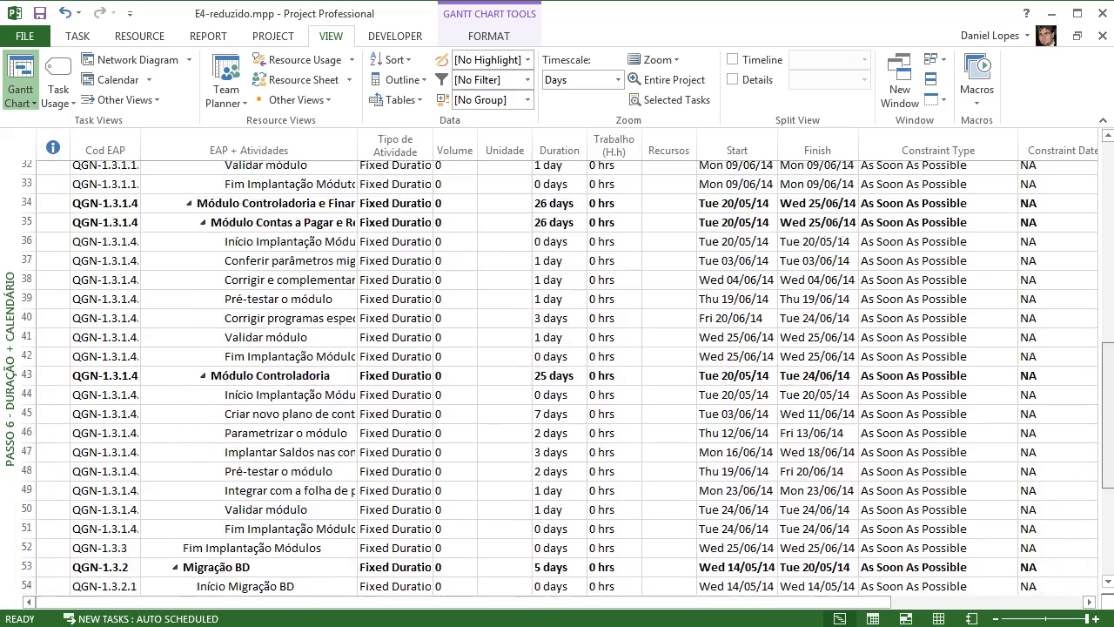
# - Set the duration of the Módulo Obrigações Fiscais summary task in row 11 to 16 days
pyautogui.scroll(6, 568, 378)
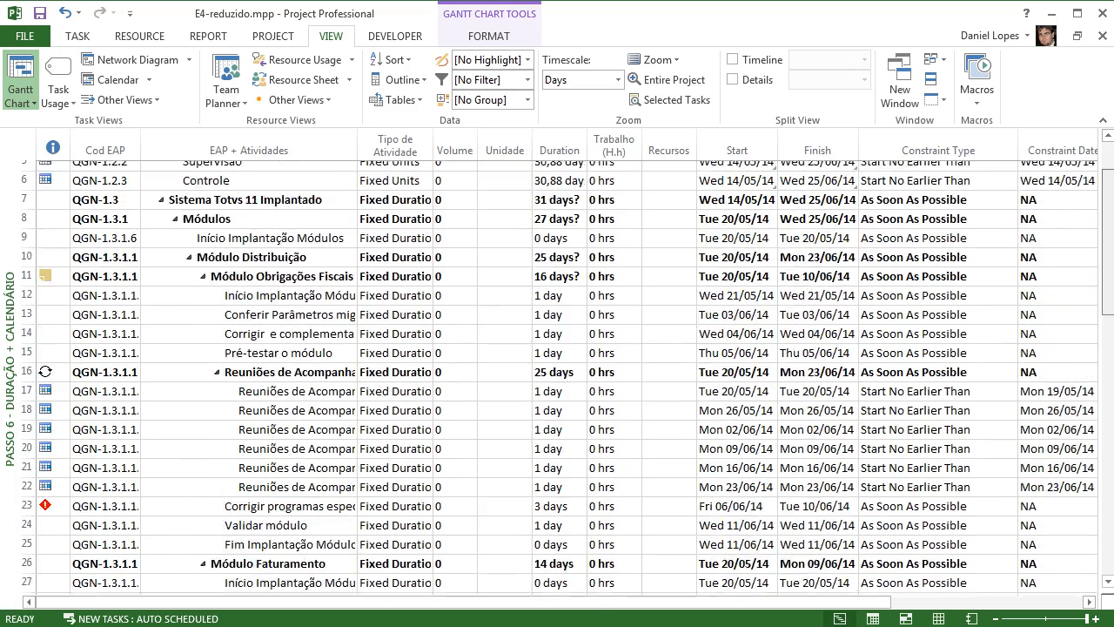
pyautogui.click(554, 227)
pyautogui.click(553, 361)
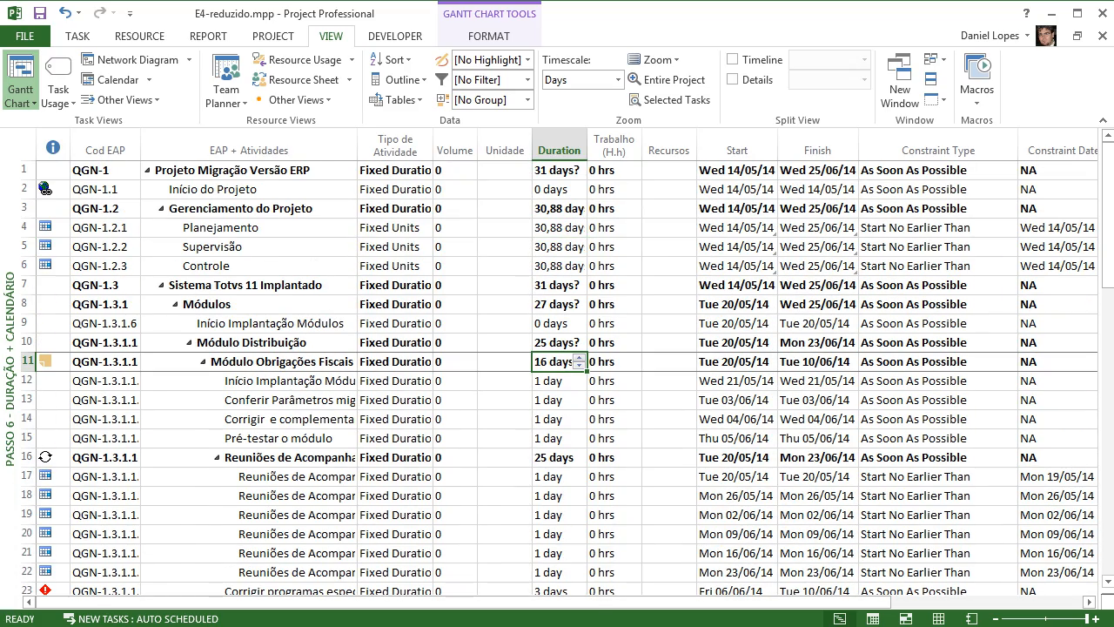
pyautogui.press('F2')
pyautogui.write('16')
pyautogui.click(557, 400)
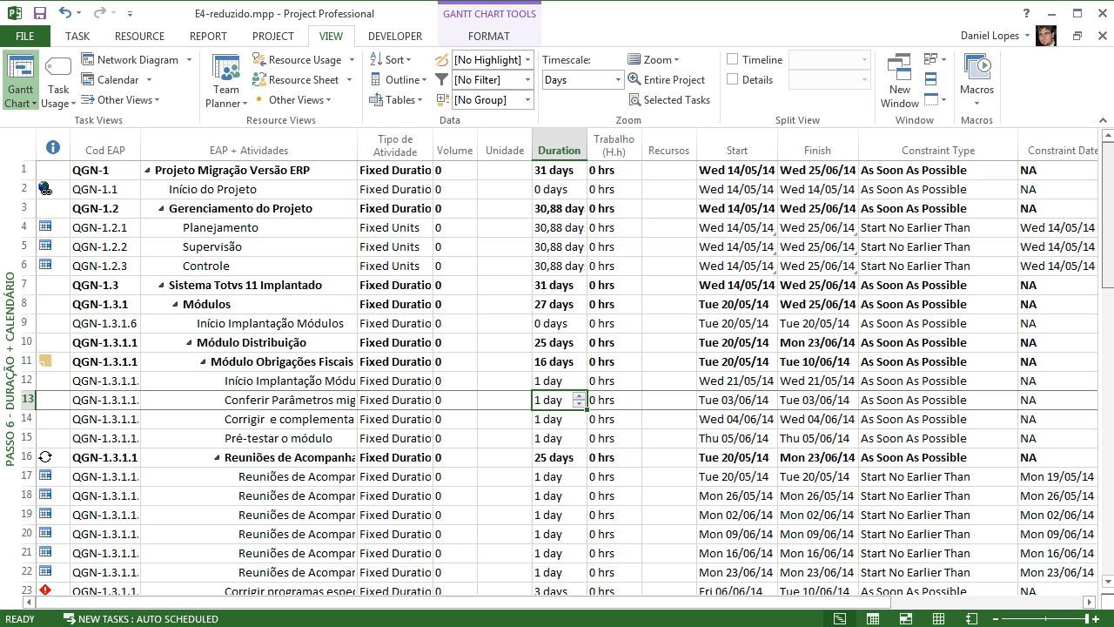
# - Examine the project's total duration and the Links Dinâmicos values of Planejamento, Supervisão, Controle and the rest of the task list
pyautogui.click(557, 188)
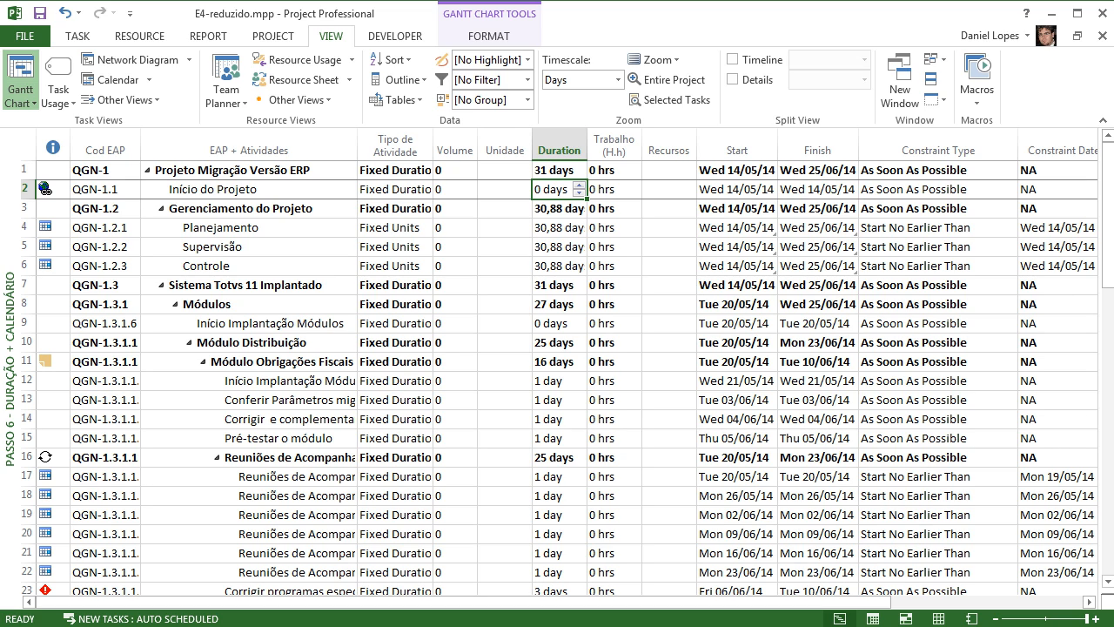
pyautogui.click(557, 170)
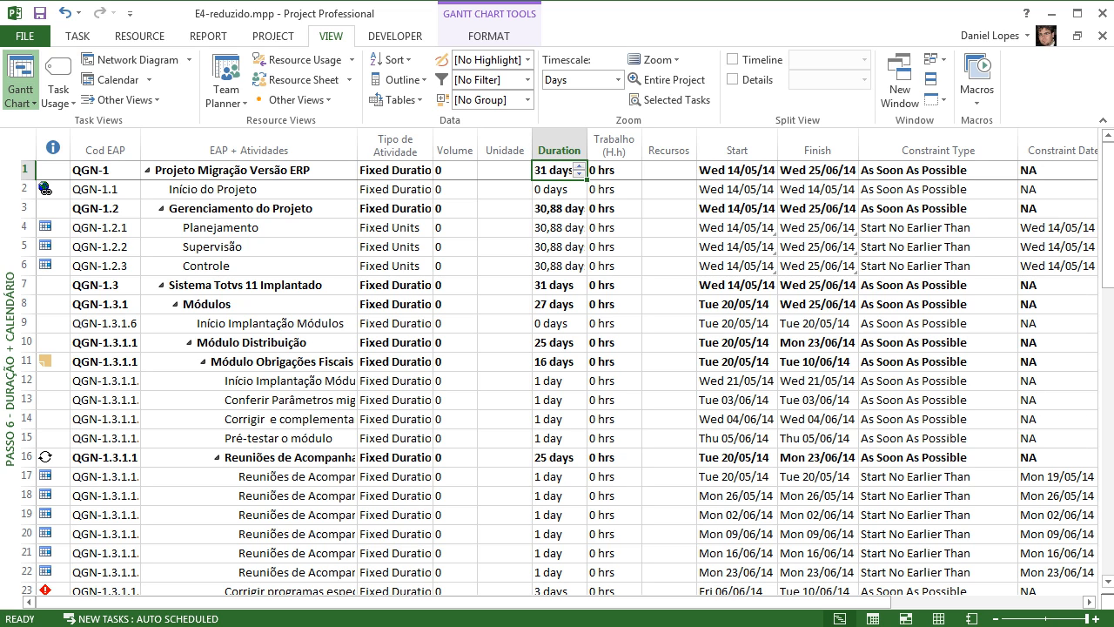
pyautogui.hscroll(5, 566, 366)
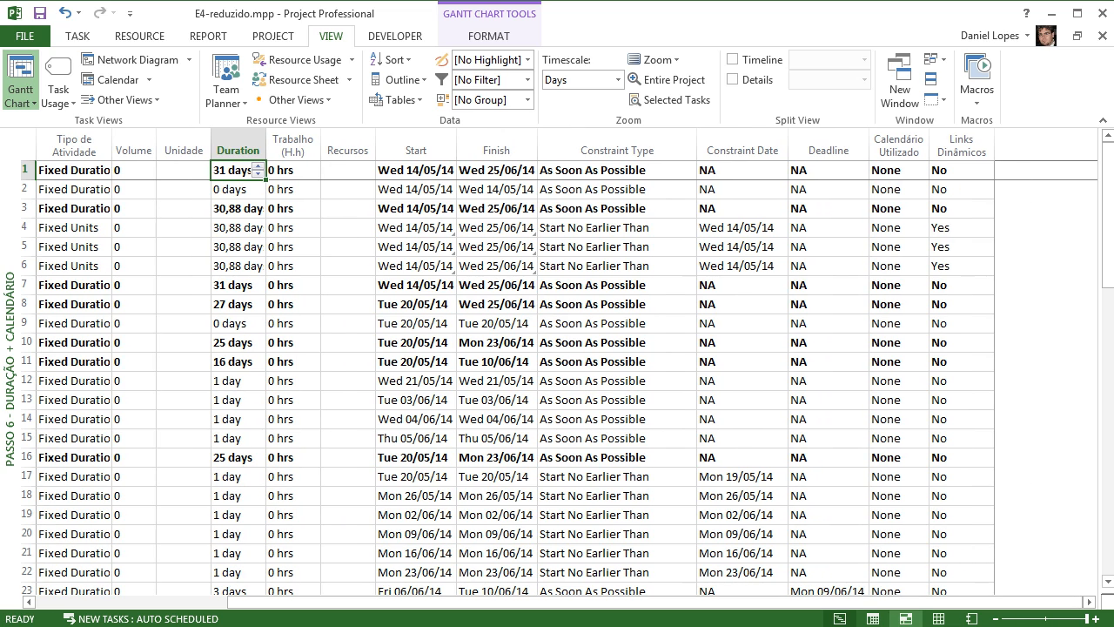
pyautogui.moveTo(960, 228); pyautogui.dragTo(961, 267)
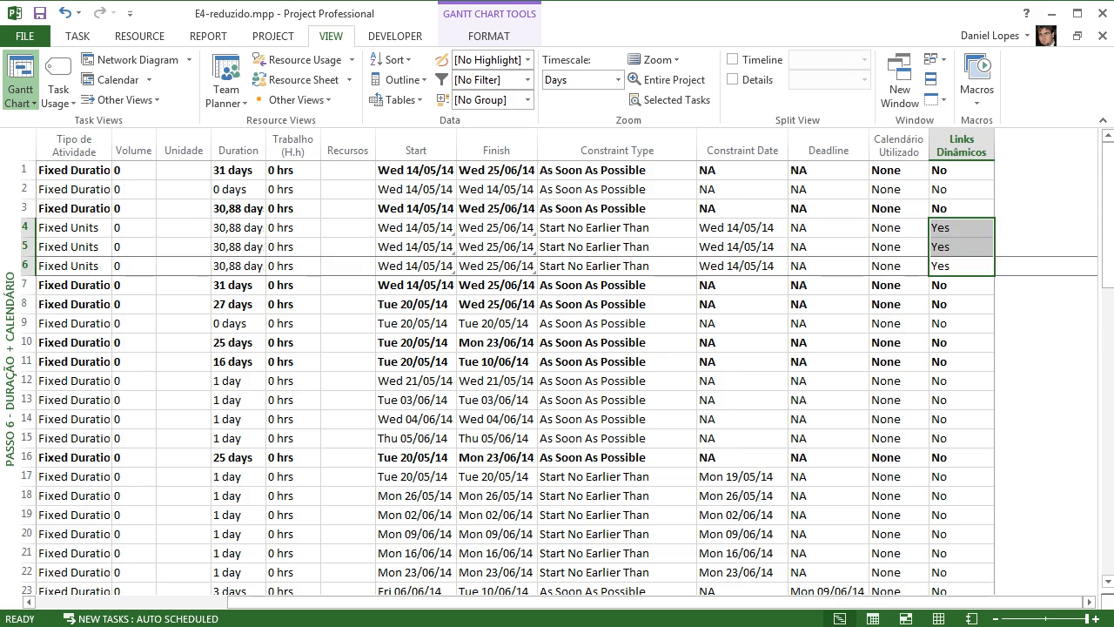
pyautogui.hscroll(-5, 557, 366)
pyautogui.hscroll(4, 557, 366)
pyautogui.hscroll(1, 557, 365)
pyautogui.scroll(-12, 557, 366)
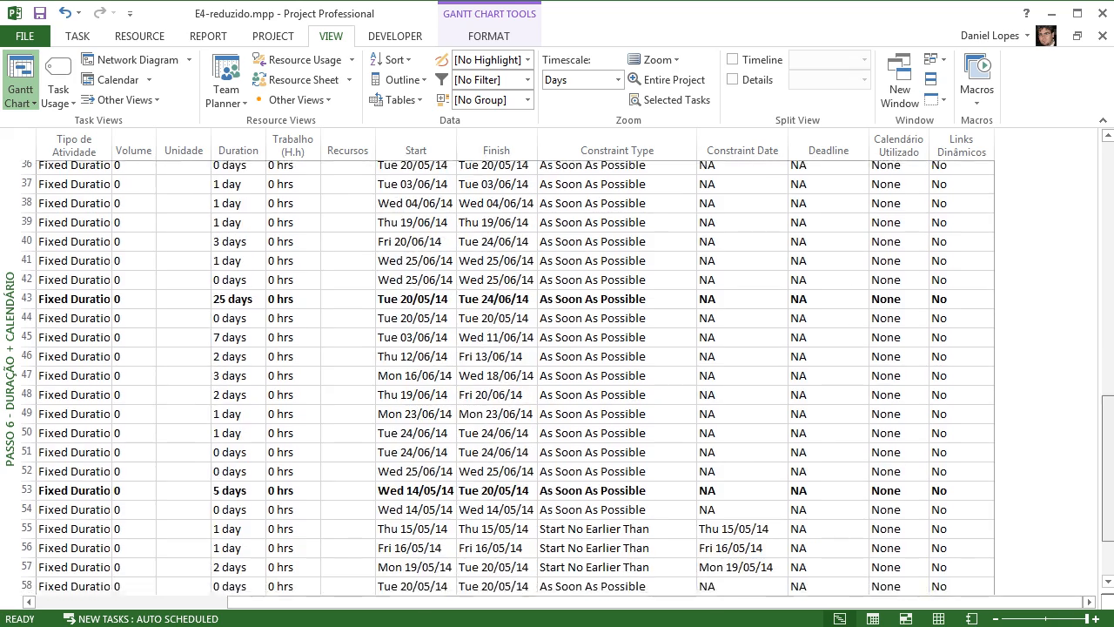
pyautogui.scroll(-3, 557, 365)
pyautogui.scroll(11, 557, 365)
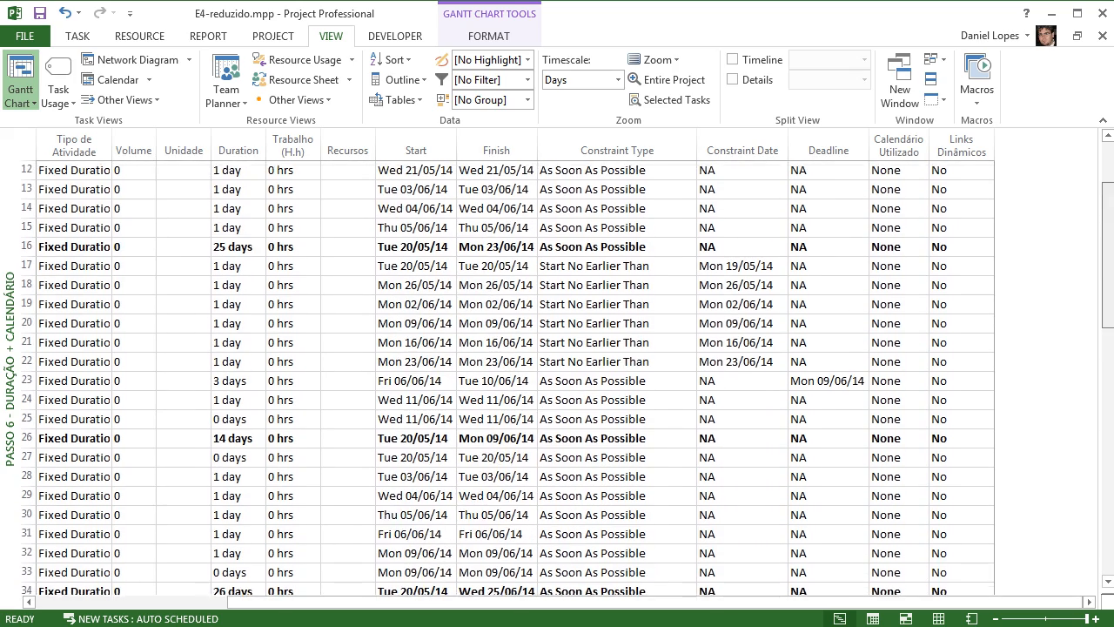
pyautogui.scroll(4, 557, 366)
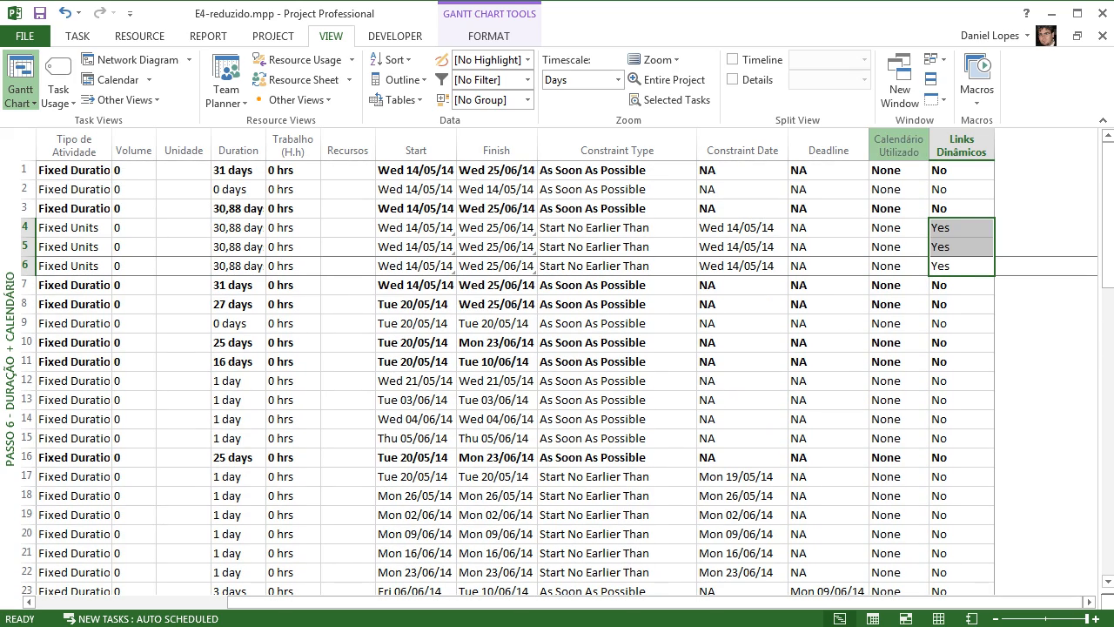
# - Review the calendars available under Calendário Utilizado for the Projeto Migração Versão ERP summary task without changing its assignment
pyautogui.click(894, 170)
pyautogui.click(921, 170)
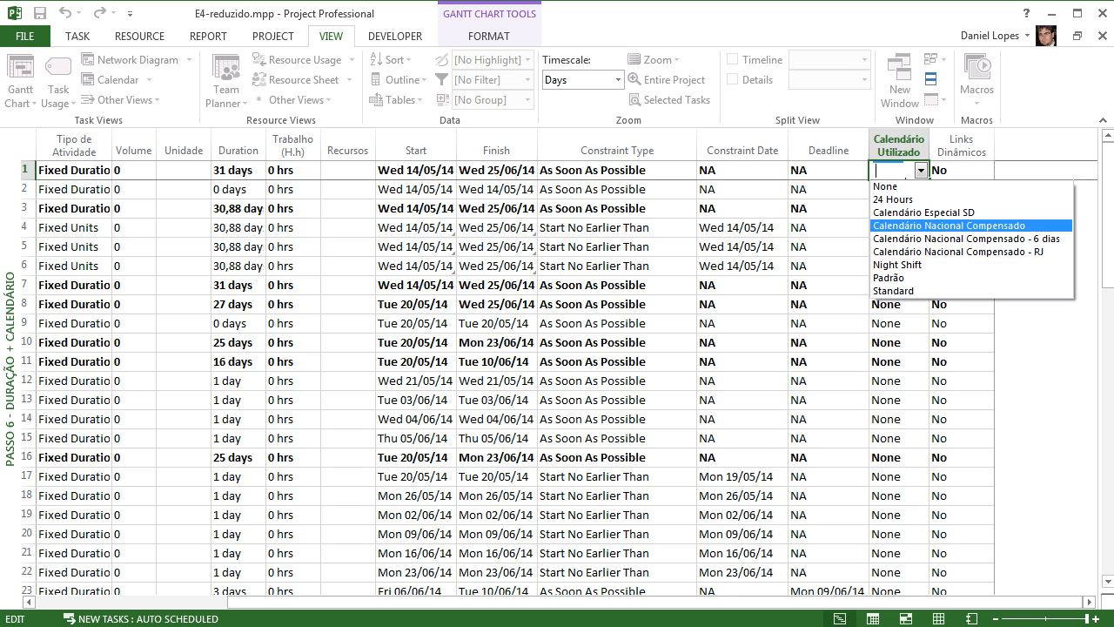
pyautogui.press('Escape')
pyautogui.click(894, 247)
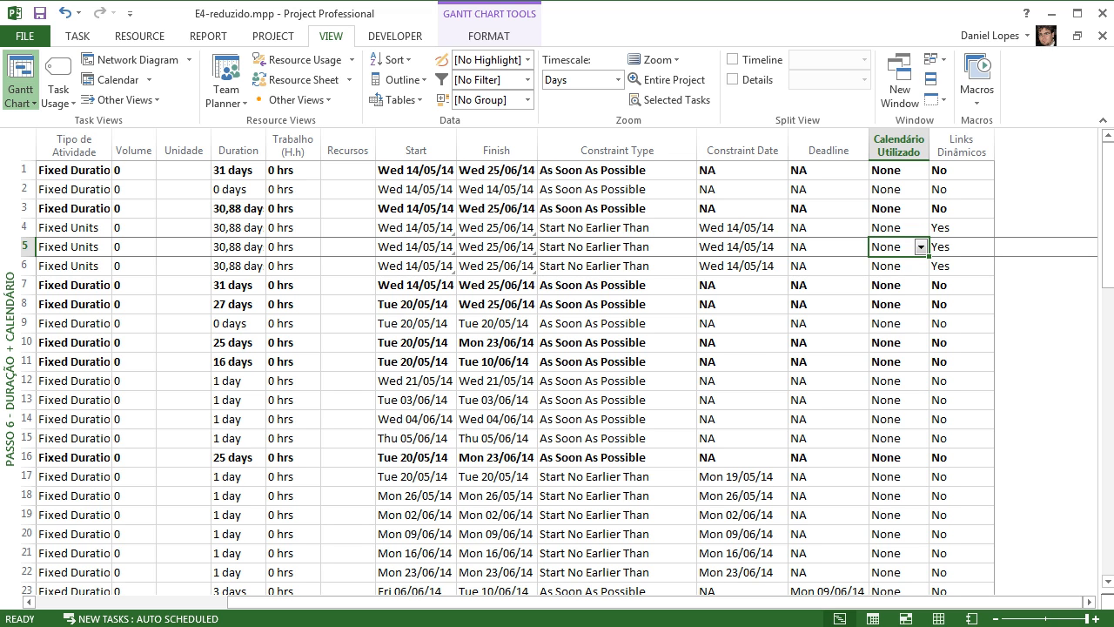
# - Assign the 24 Hours calendar to the Módulo Obrigações Fiscais summary task and check its duration
pyautogui.moveTo(818, 601); pyautogui.dragTo(628, 602)
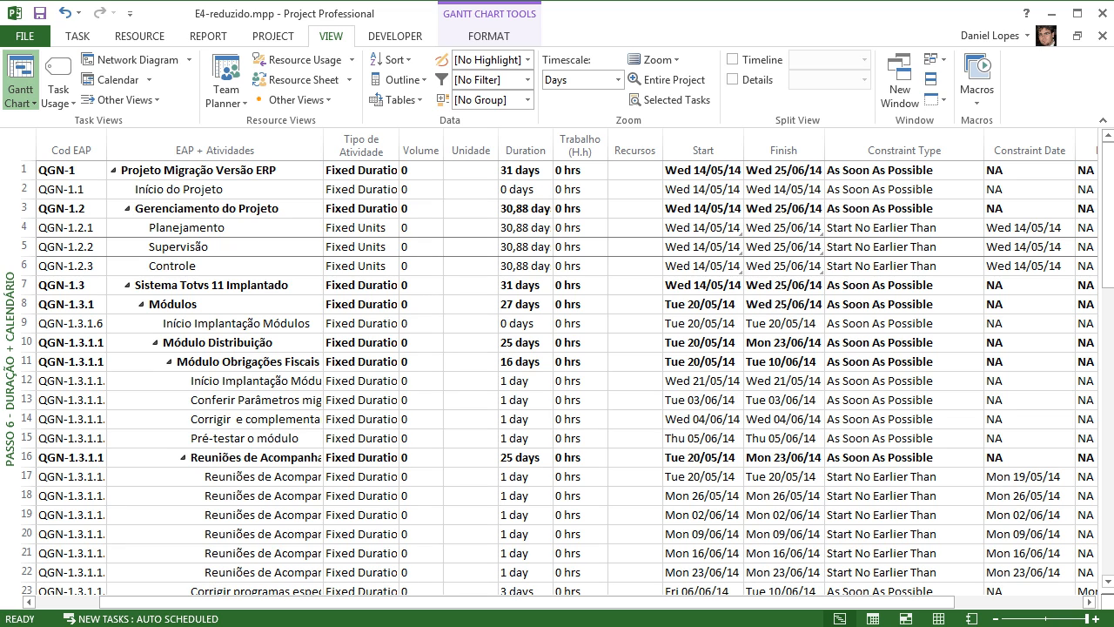
pyautogui.click(215, 380)
pyautogui.click(215, 361)
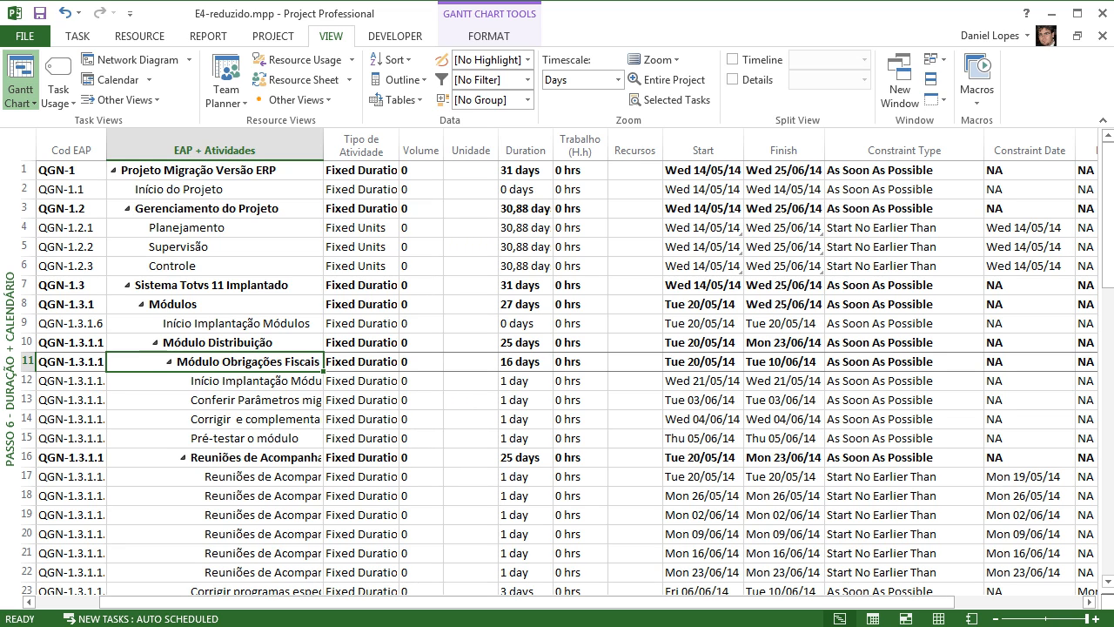
pyautogui.click(522, 361)
pyautogui.moveTo(527, 602); pyautogui.dragTo(656, 603)
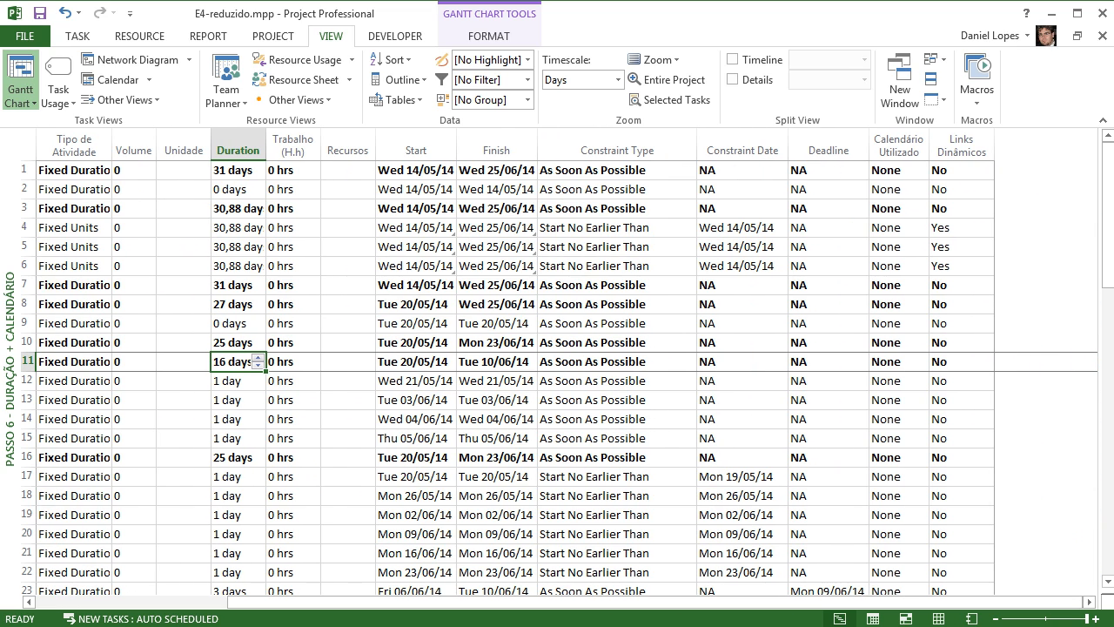
pyautogui.click(898, 362)
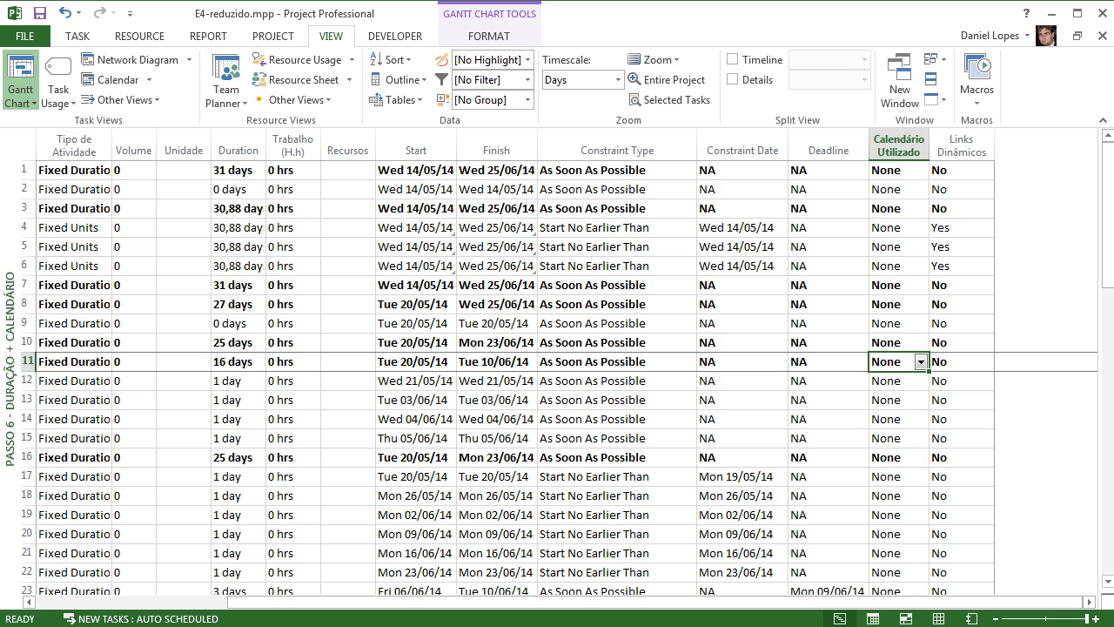
pyautogui.click(921, 362)
pyautogui.press('Return')
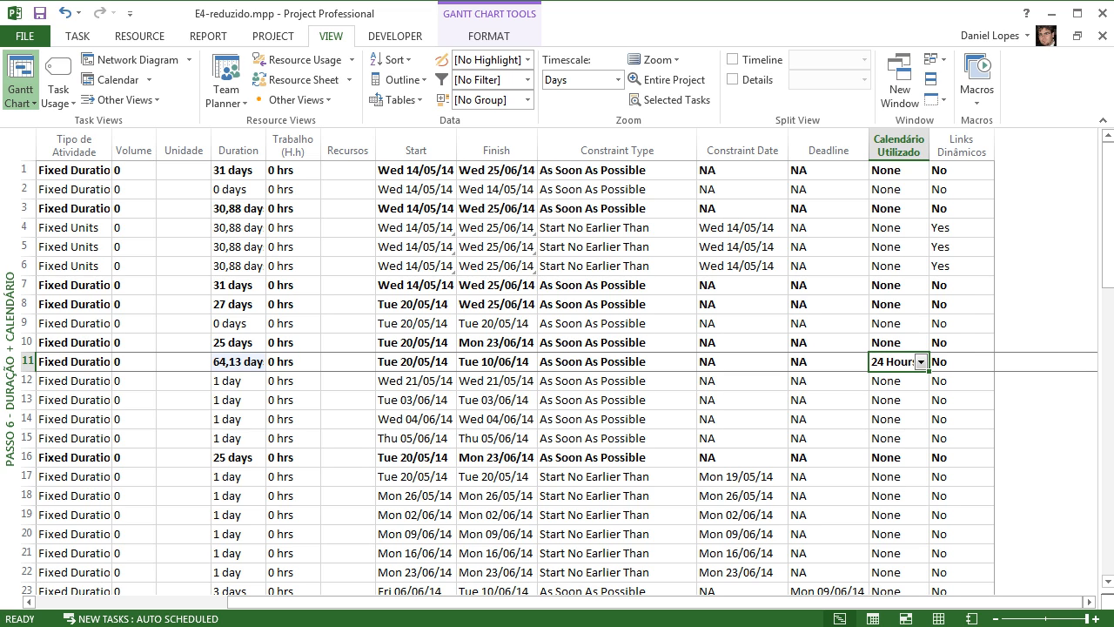
pyautogui.click(897, 420)
pyautogui.click(894, 362)
pyautogui.click(237, 362)
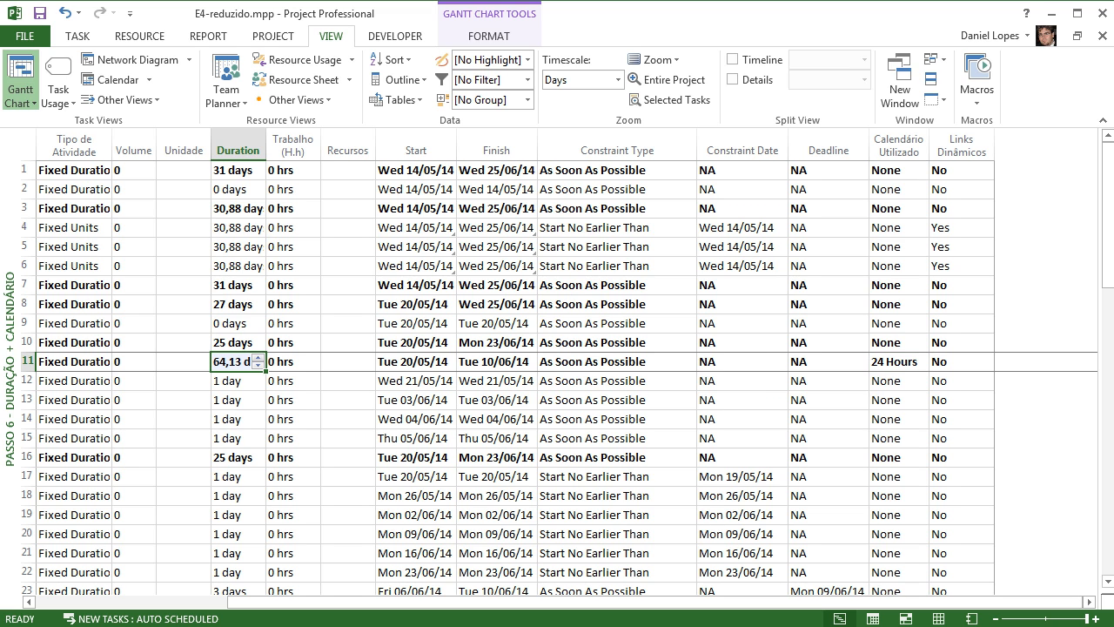
# - Switch the calendar of Módulo Obrigações Fiscais to Calendário Nacional Compensado and back to 24 Hours, checking its duration
pyautogui.moveTo(655, 601)
pyautogui.mouseDown()
pyautogui.moveTo(591, 602)
pyautogui.moveTo(654, 602)
pyautogui.mouseUp()
pyautogui.click(896, 362)
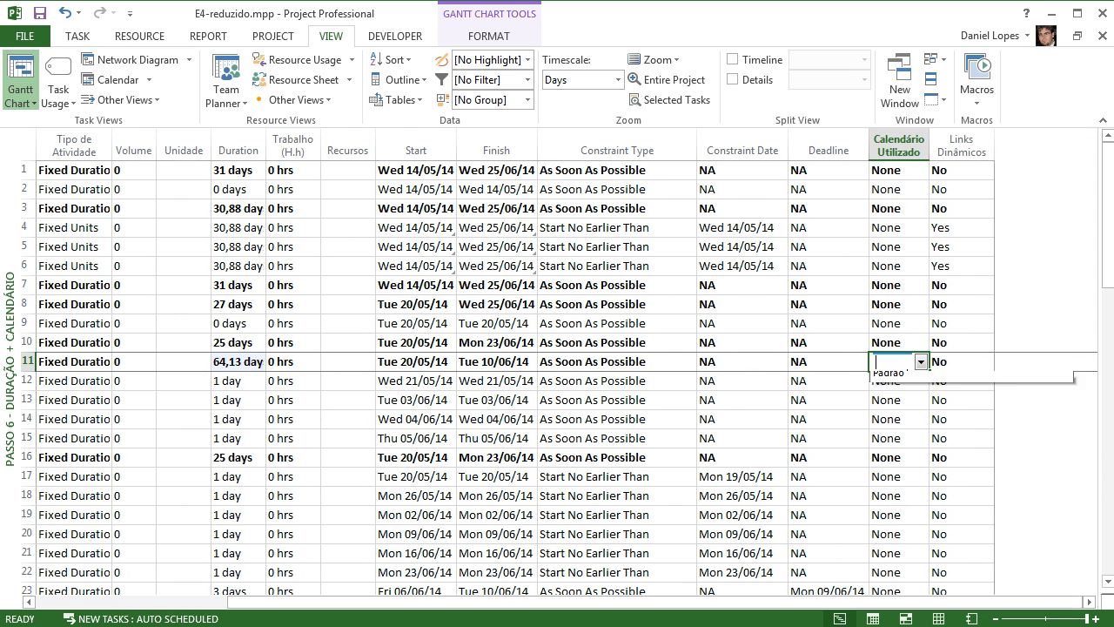
pyautogui.click(921, 362)
pyautogui.click(927, 417)
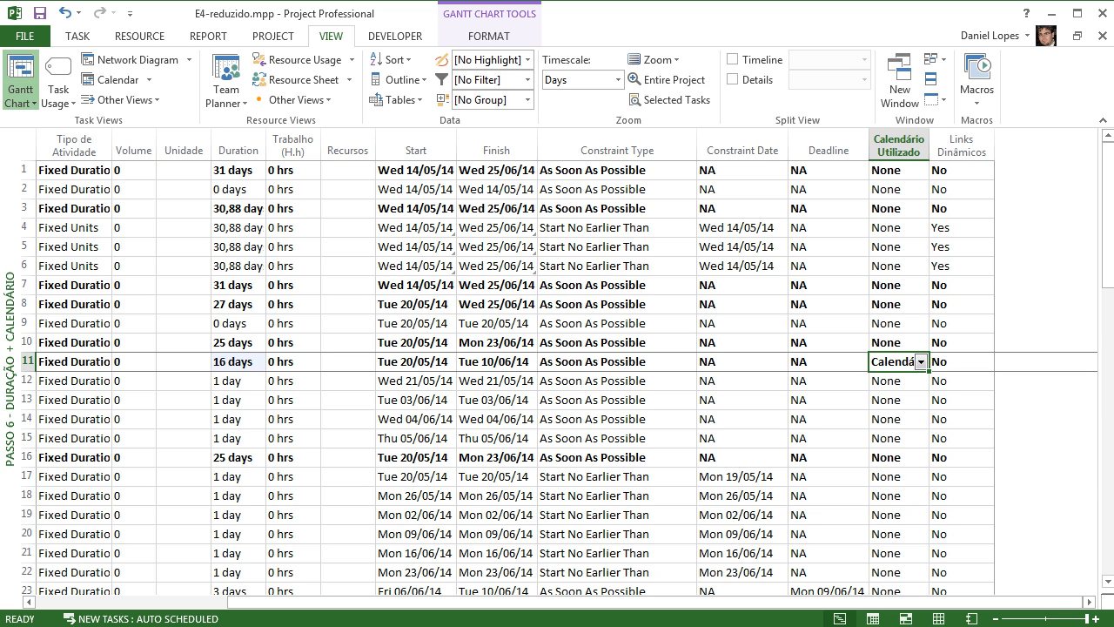
pyautogui.click(921, 362)
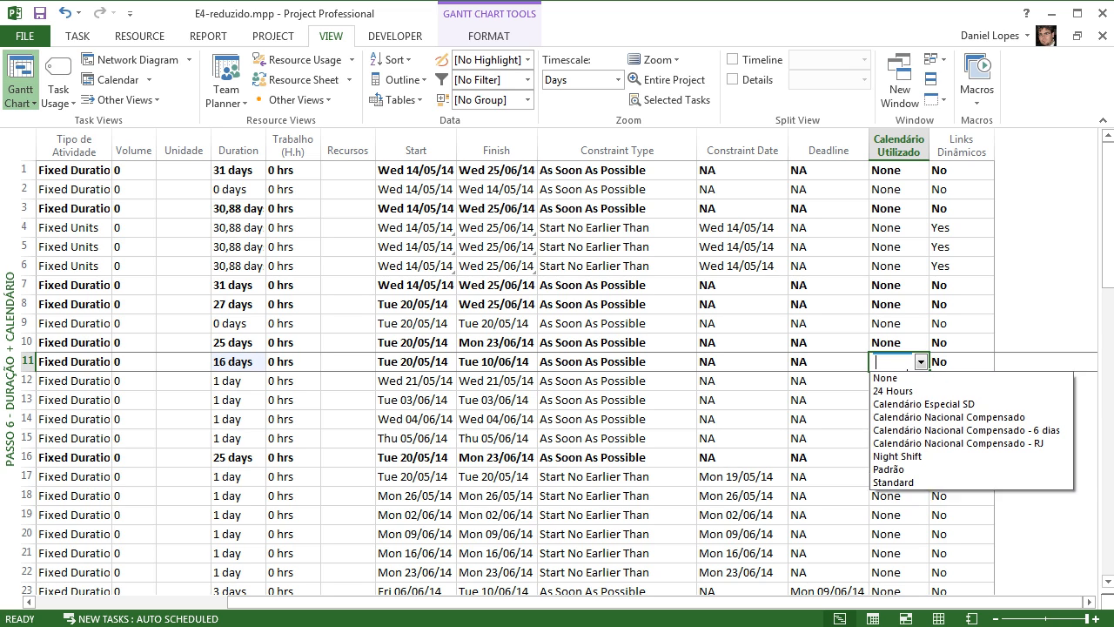
pyautogui.click(914, 391)
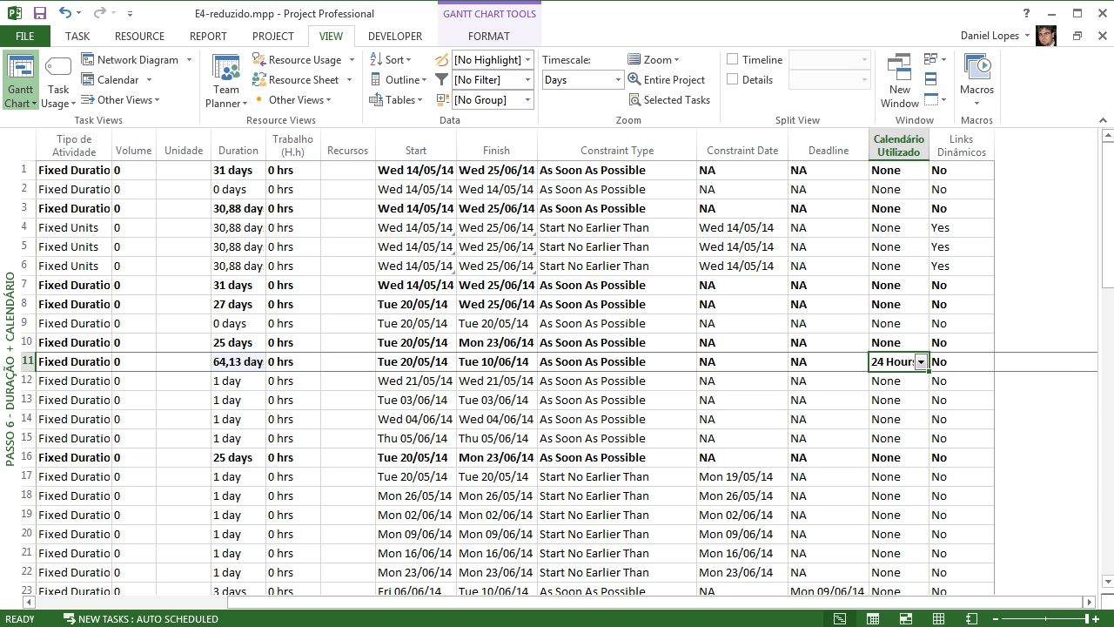
pyautogui.click(237, 362)
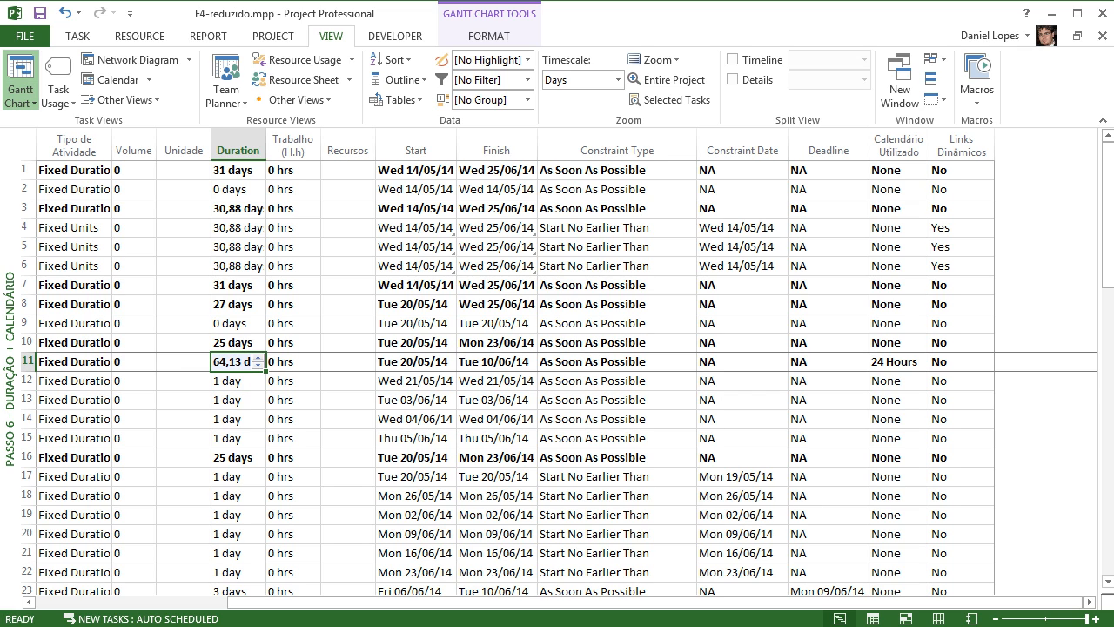
pyautogui.click(896, 362)
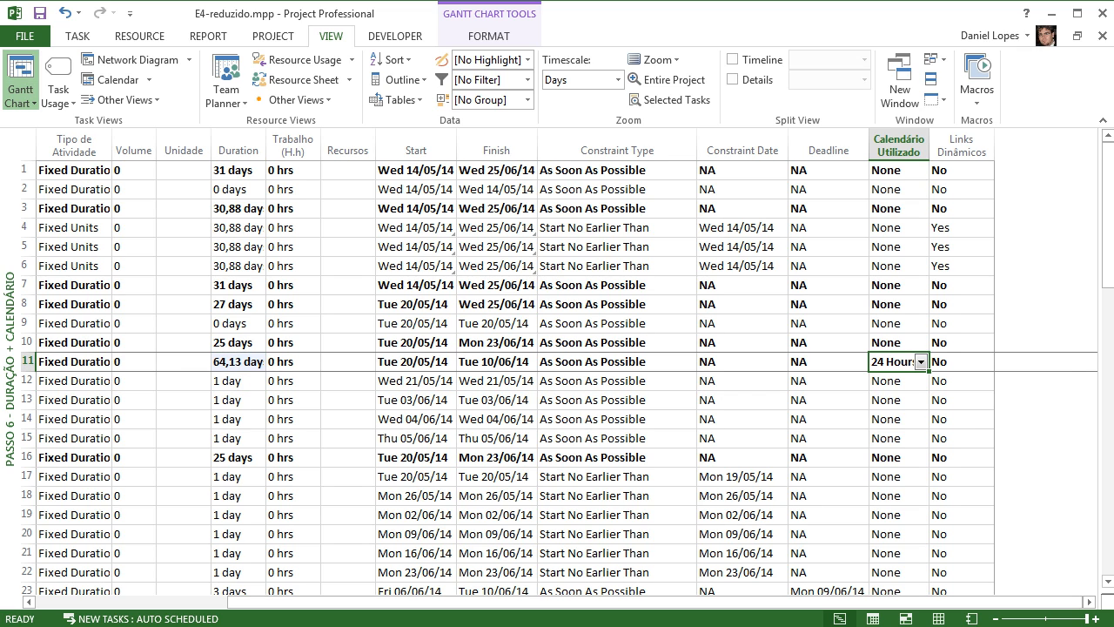
# - Try other calendars for Módulo Obrigações Fiscais, finishing with Calendário Especial SD
pyautogui.click(920, 362)
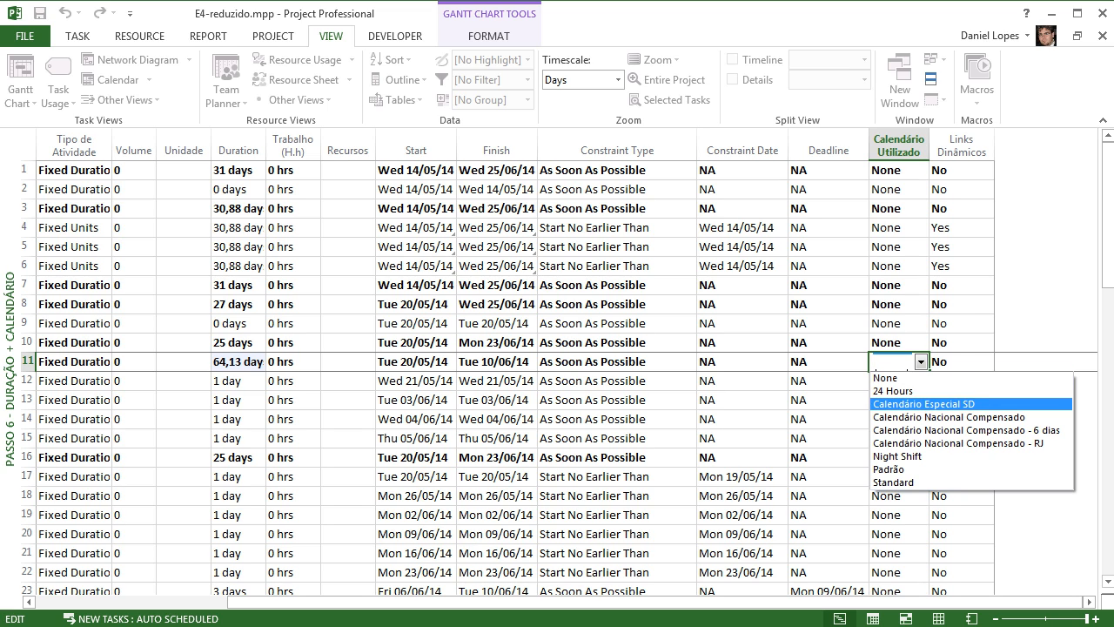
pyautogui.press('Return')
pyautogui.hotkey('alt', 'Down')
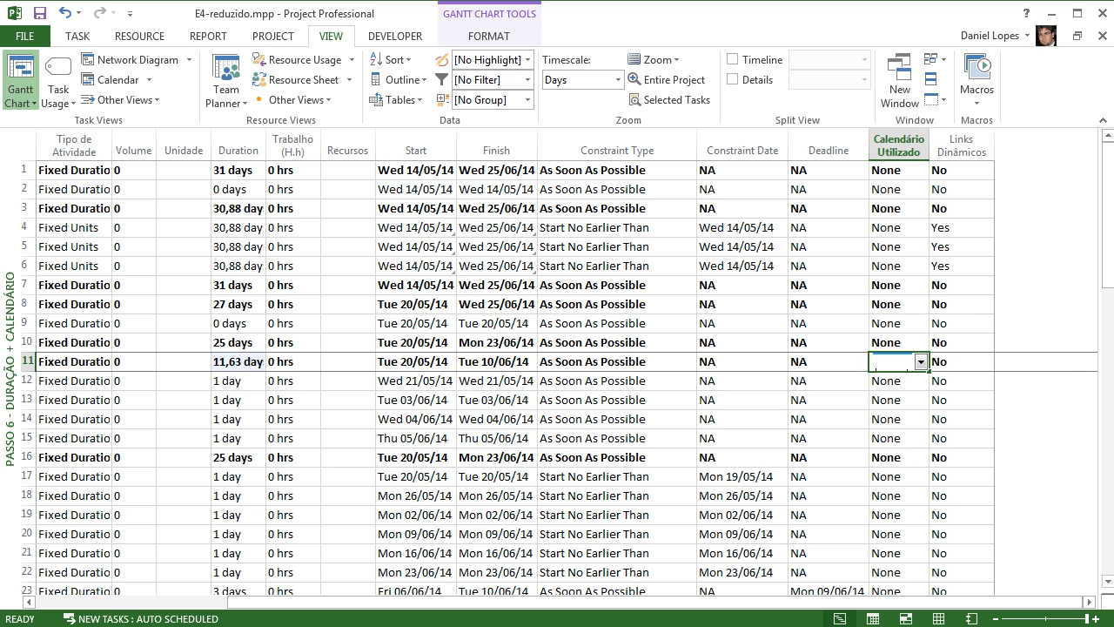
pyautogui.press('Return')
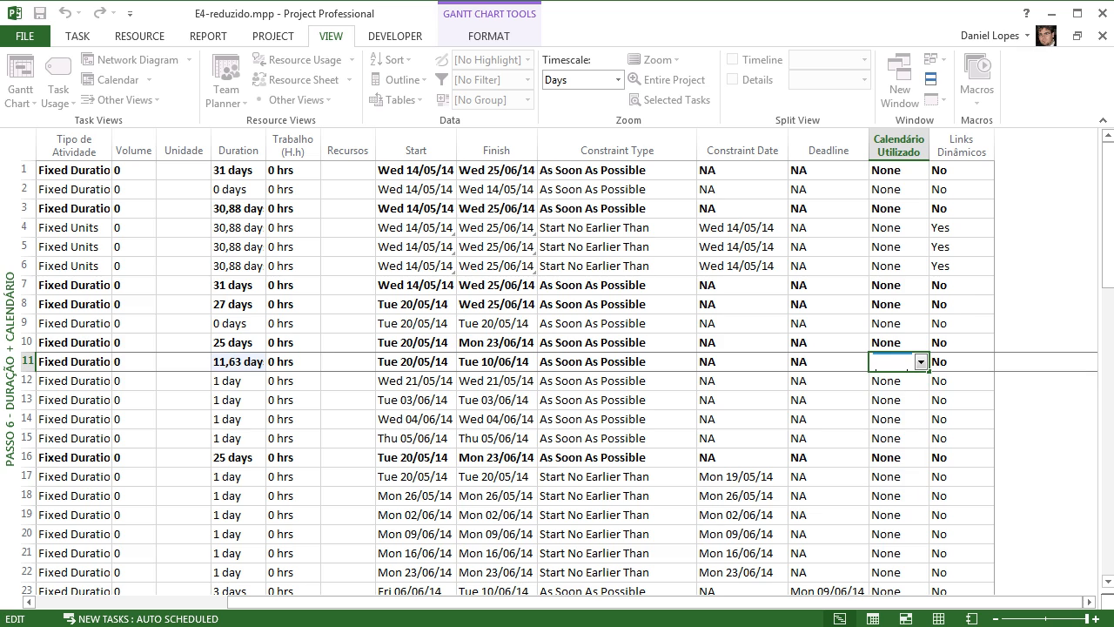
pyautogui.hotkey('alt', 'Down')
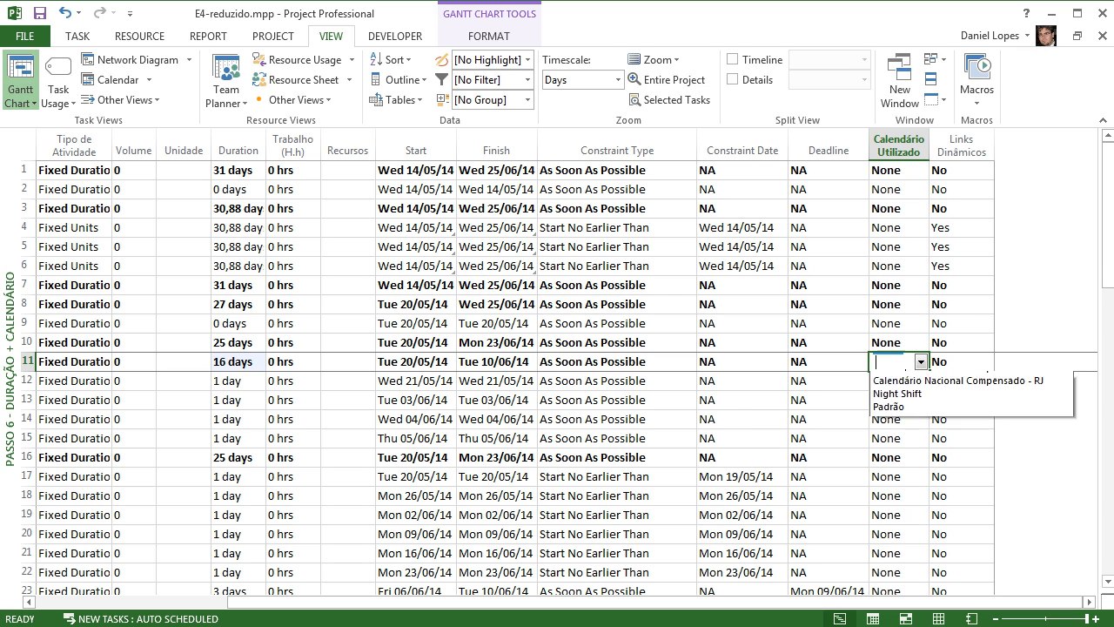
pyautogui.press('Down')
pyautogui.press('Down')
pyautogui.press('Down')
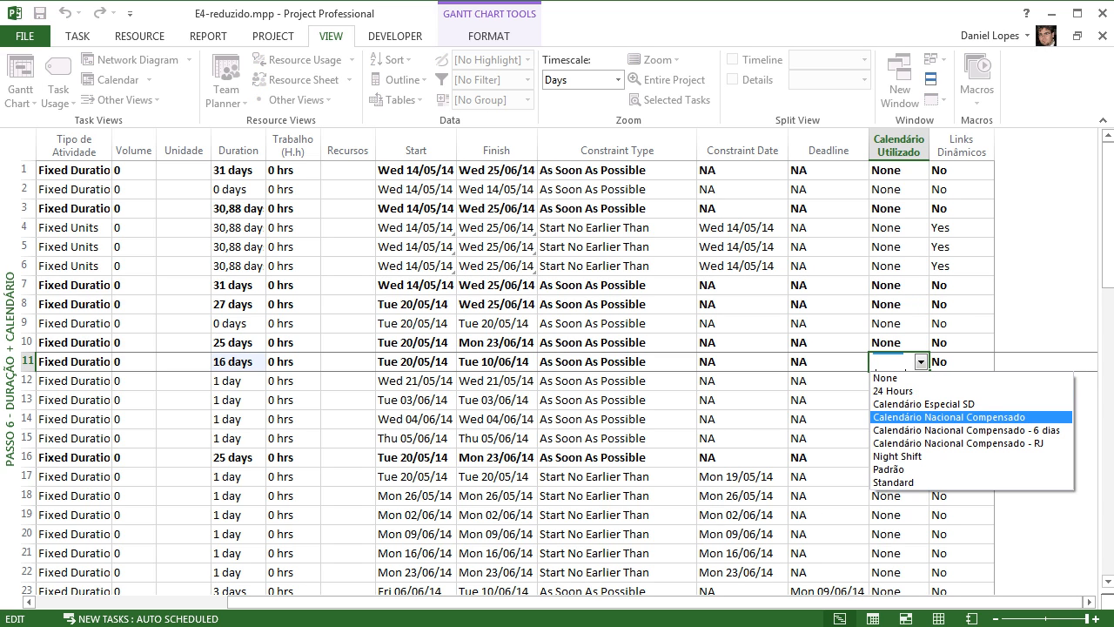
pyautogui.press('Up')
pyautogui.press('Return')
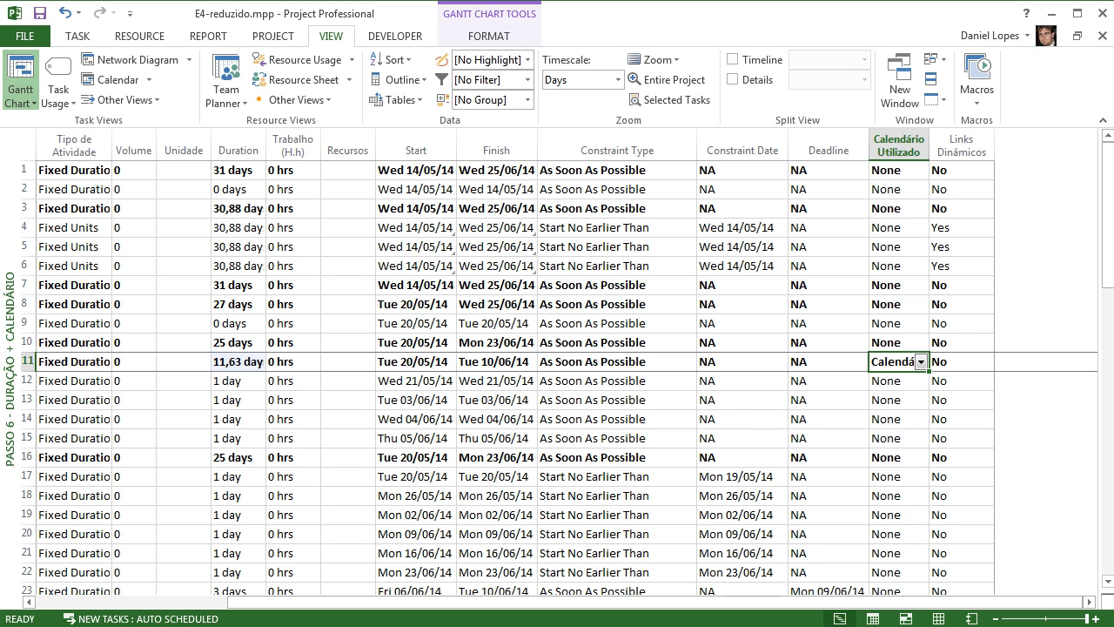
# - Reset the calendar assigned to Módulo Obrigações Fiscais to None
pyautogui.click(894, 401)
pyautogui.click(895, 362)
pyautogui.click(921, 362)
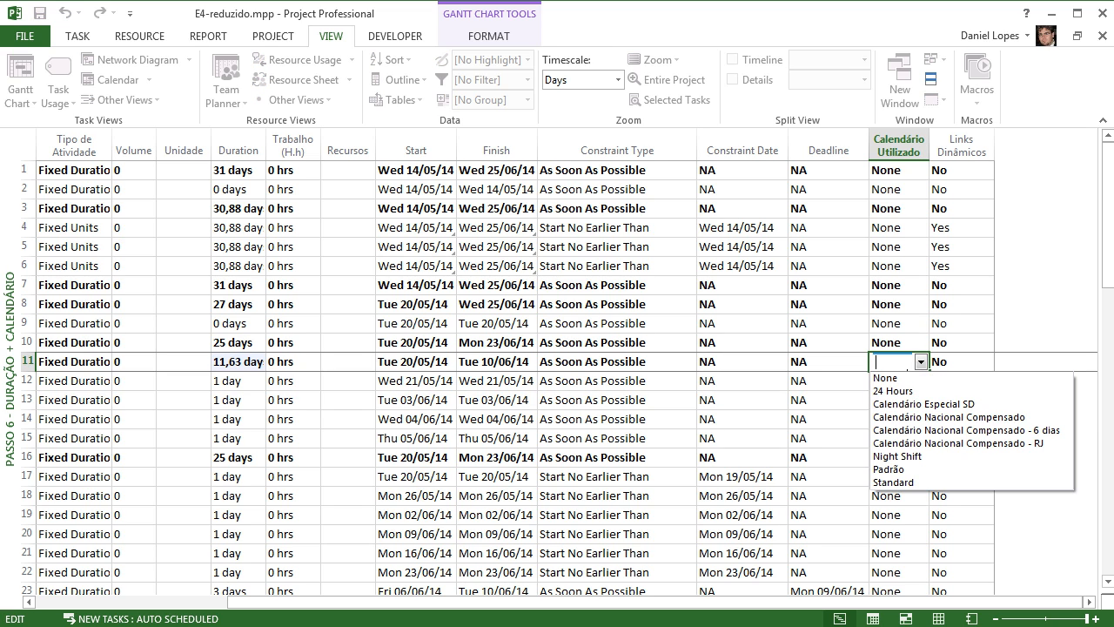
pyautogui.click(890, 377)
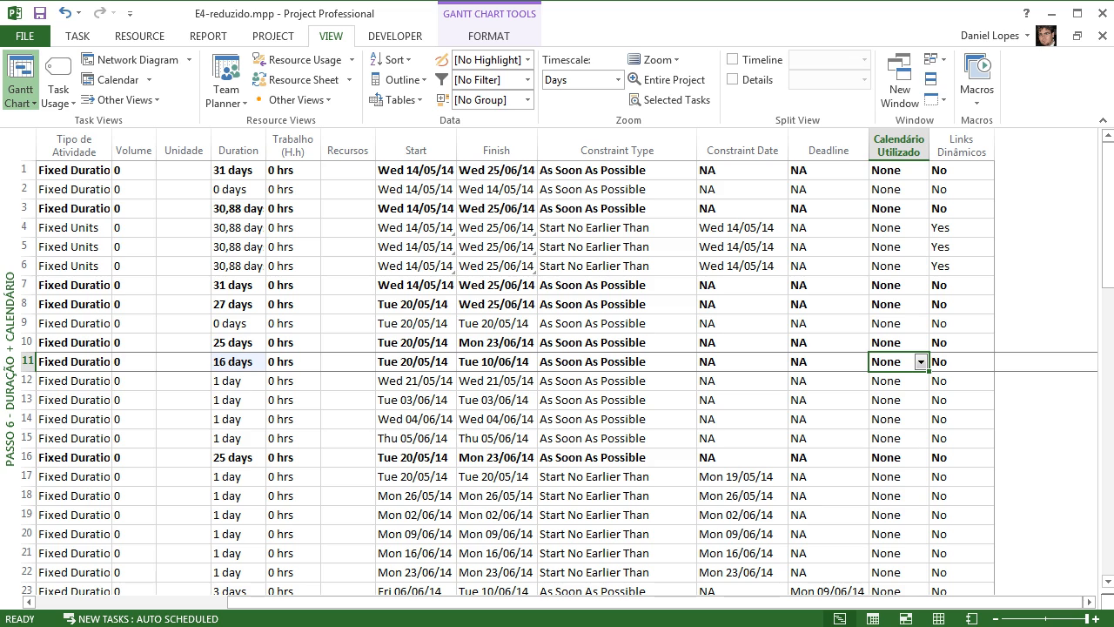
pyautogui.click(921, 362)
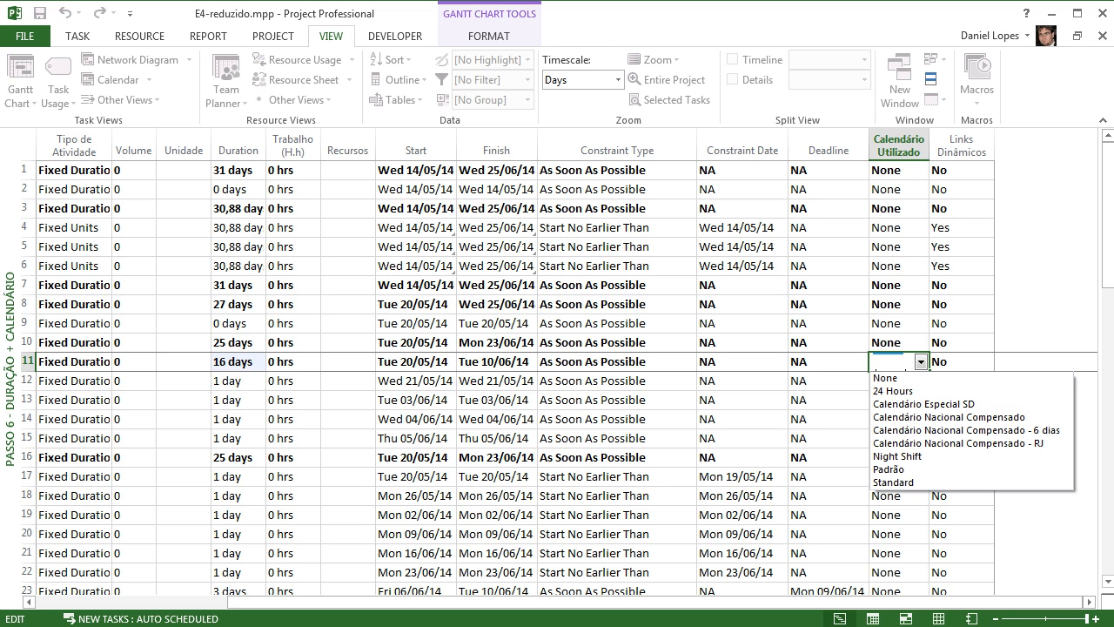
pyautogui.press('Escape')
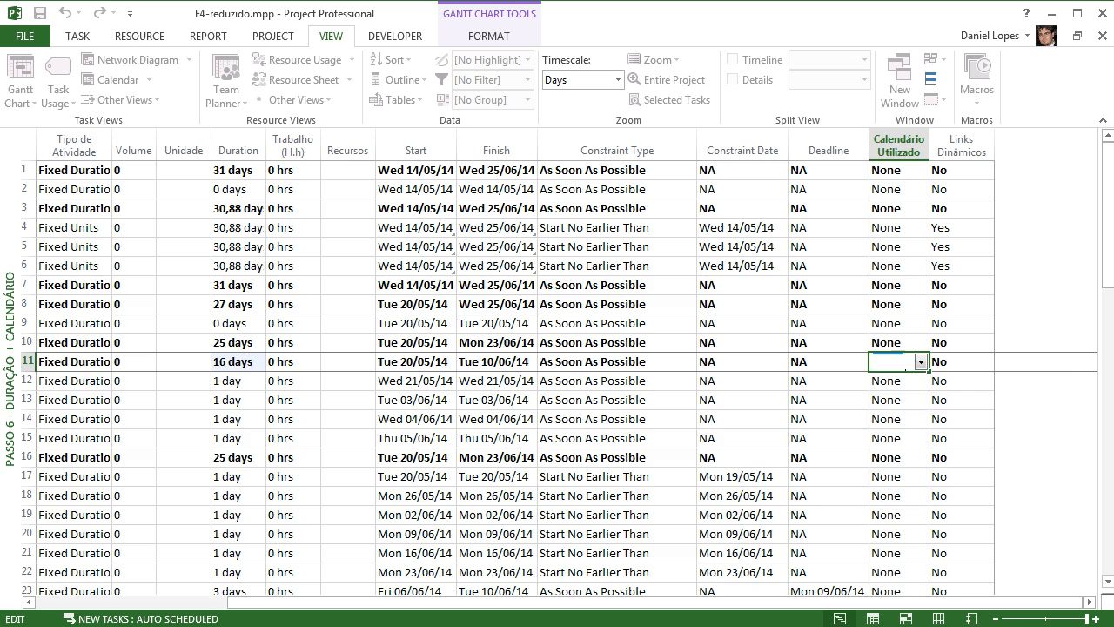
pyautogui.click(921, 362)
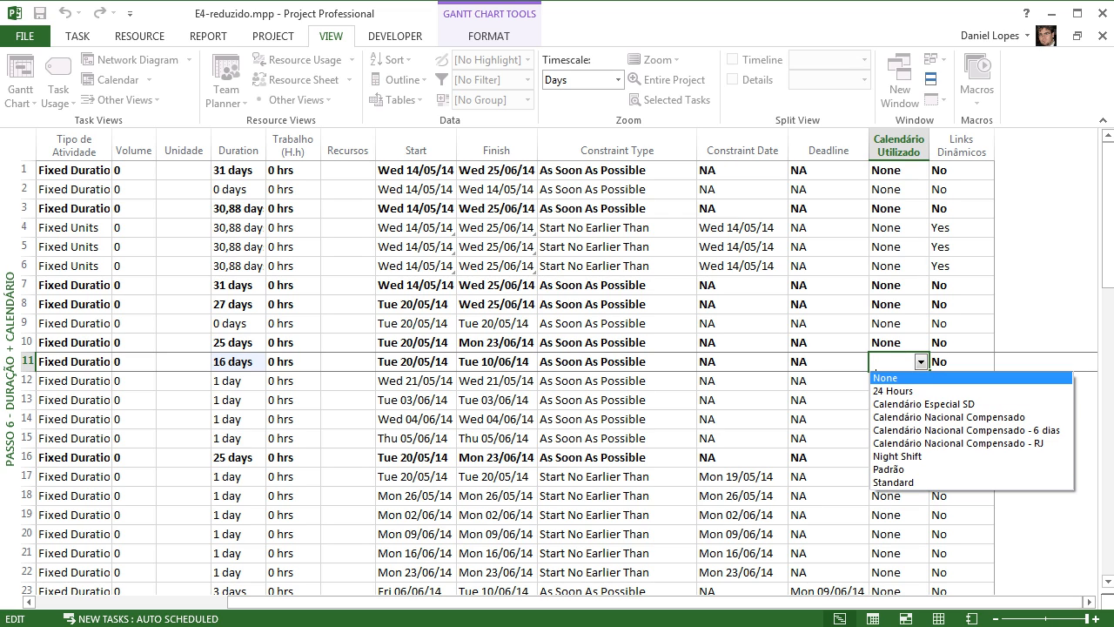
pyautogui.click(921, 362)
# - Open the Schedule page of the project options and review the working-time settings behind the duration calculation
pyautogui.click(24, 36)
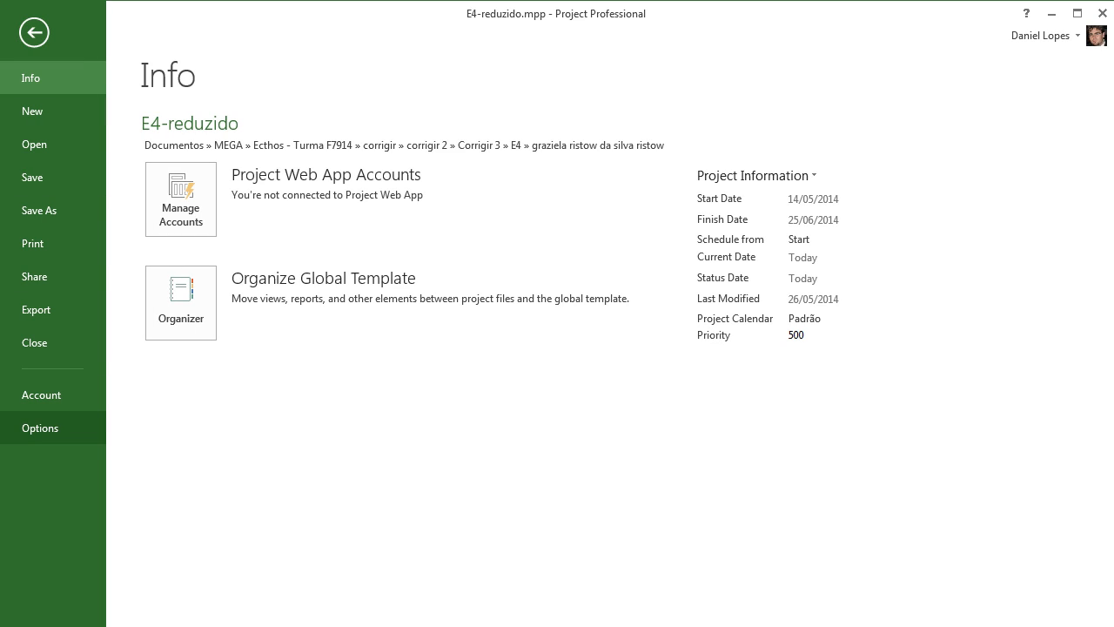
pyautogui.click(40, 427)
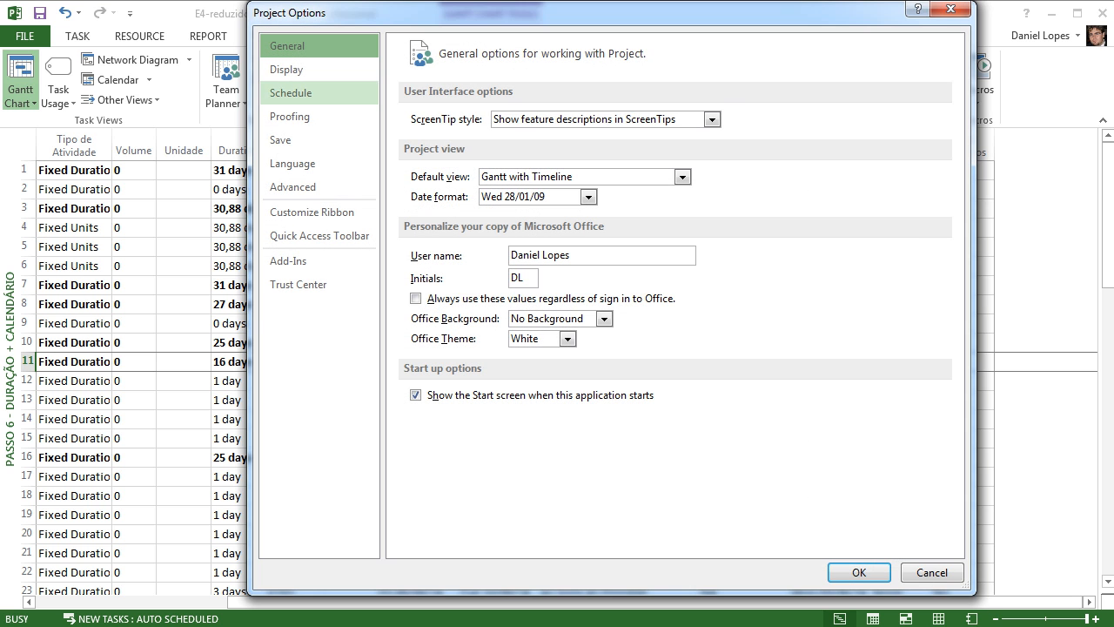
pyautogui.click(318, 92)
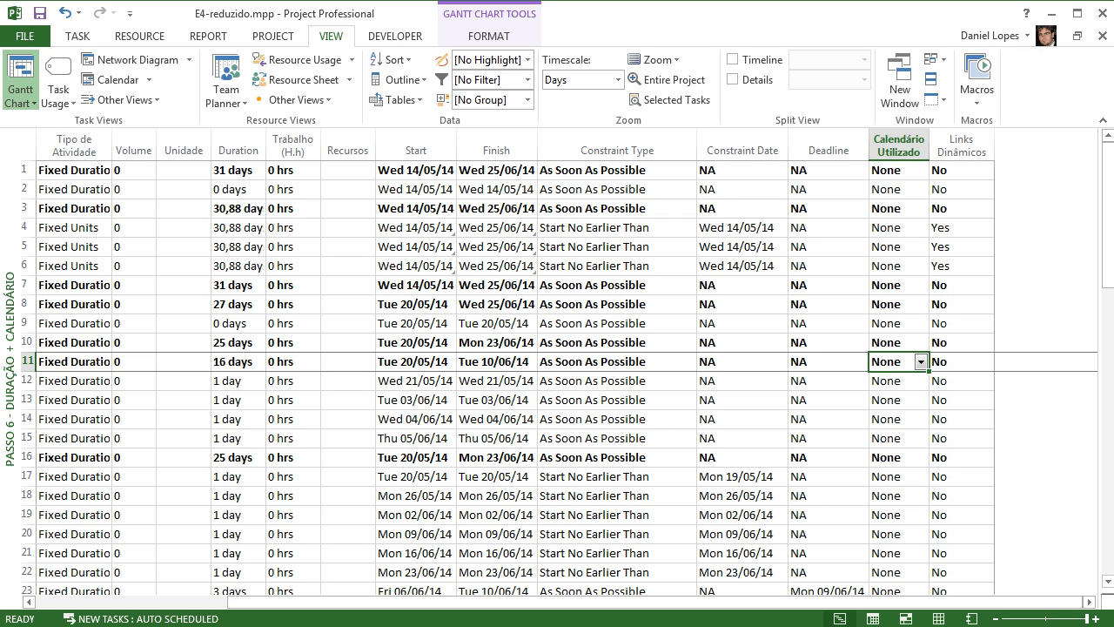
# - Assign the 24 Hours calendar to the Módulo Obrigações Fiscais summary task again and inspect its duration
pyautogui.click(920, 362)
pyautogui.click(896, 391)
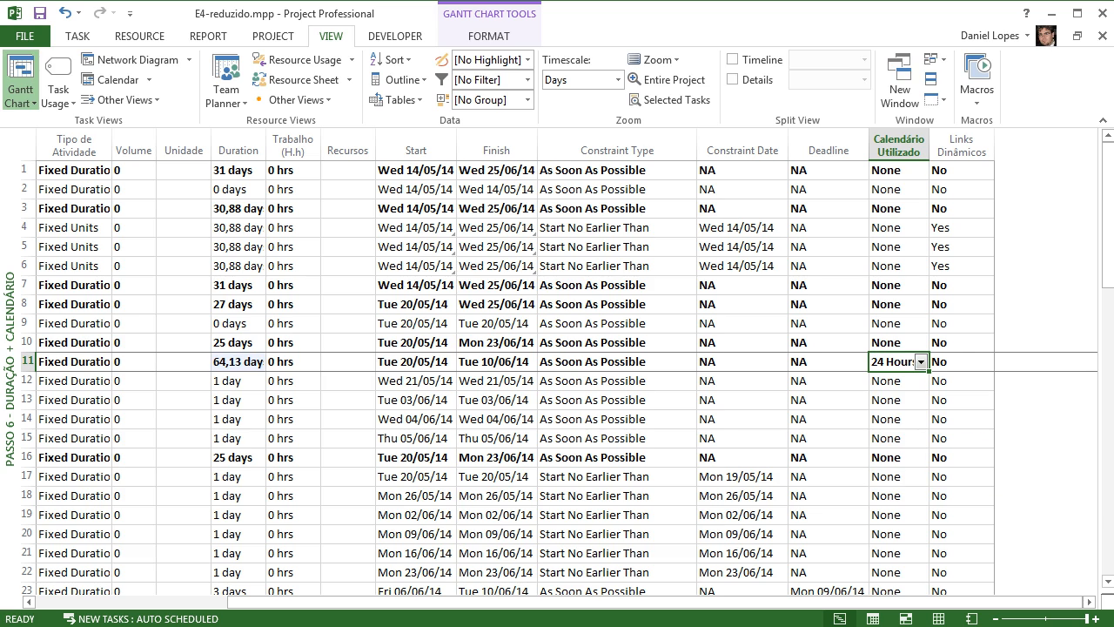
pyautogui.moveTo(697, 601); pyautogui.dragTo(615, 601)
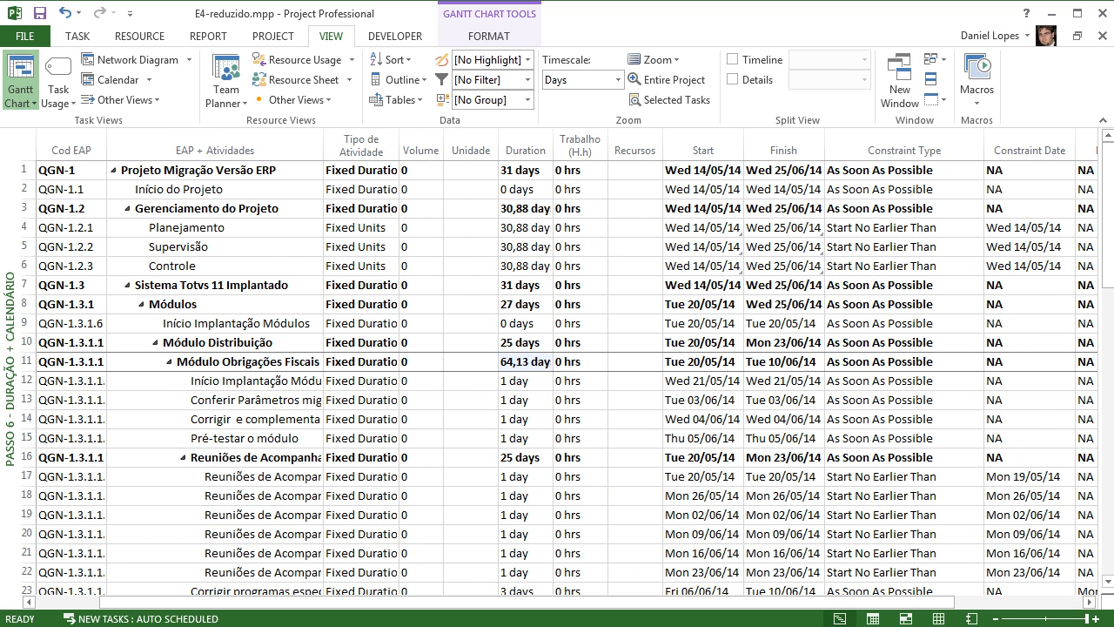
pyautogui.click(520, 362)
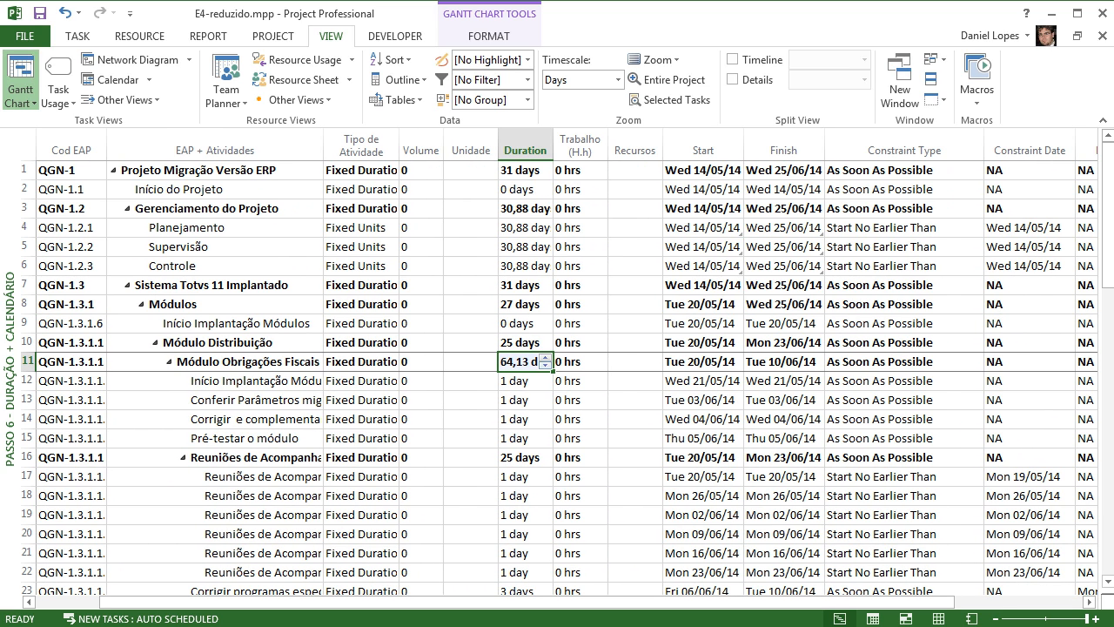
pyautogui.moveTo(810, 602); pyautogui.dragTo(936, 602)
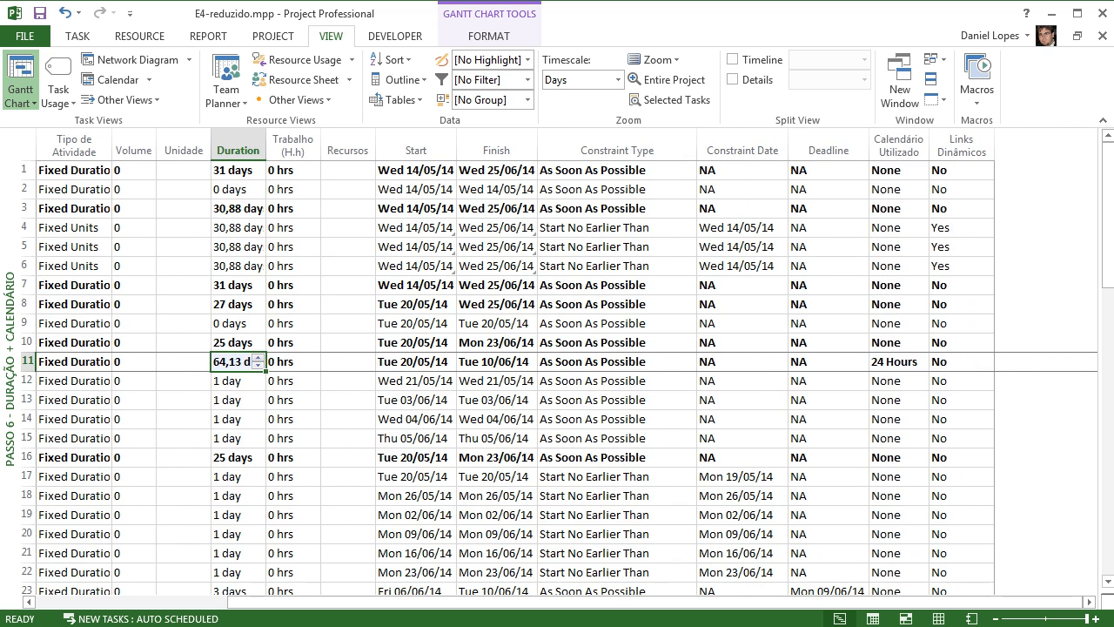
# - Return the Módulo Obrigações Fiscais summary task's calendar to None
pyautogui.click(898, 361)
pyautogui.click(920, 361)
pyautogui.press('Return')
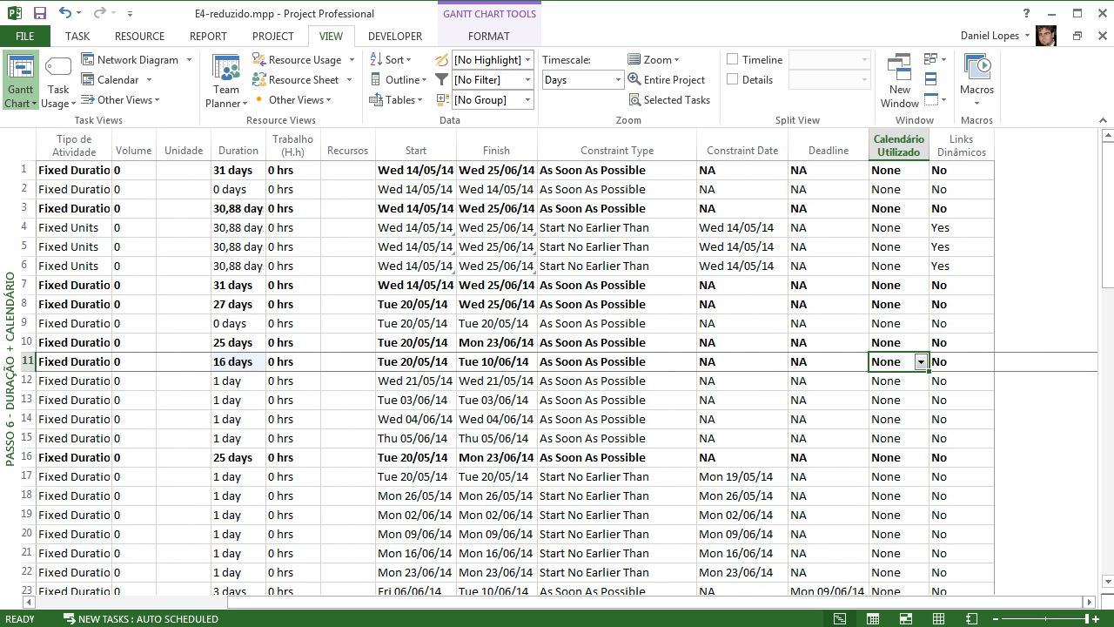
# - Assign the 24 Hours calendar to task 12, the first subtask of Módulo Obrigações Fiscais, and check its duration
pyautogui.press('Return')
pyautogui.click(920, 380)
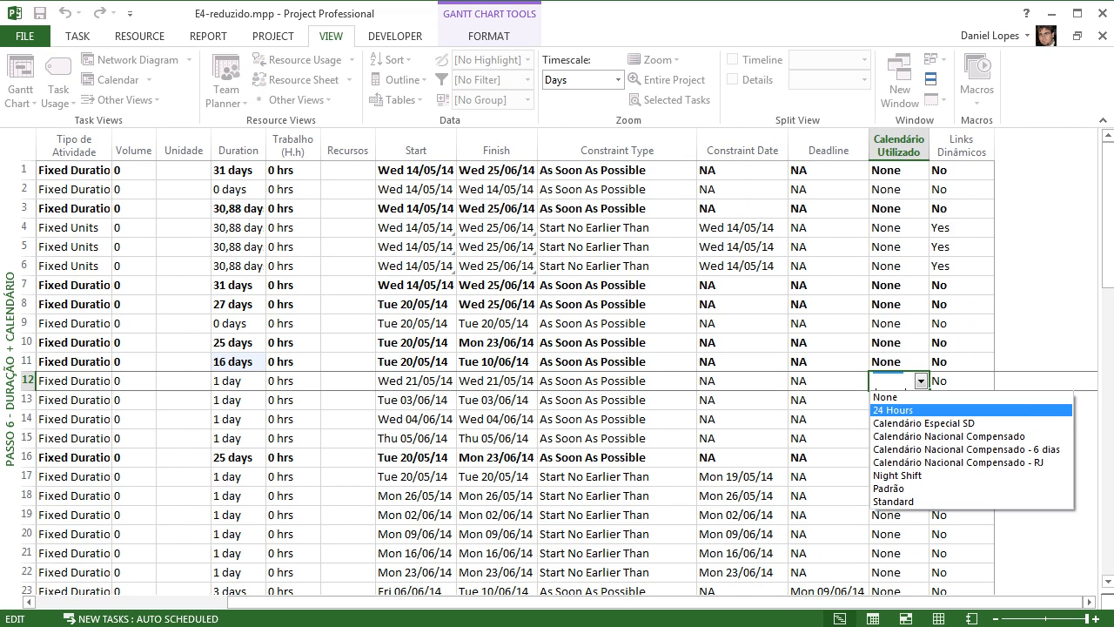
pyautogui.press('Return')
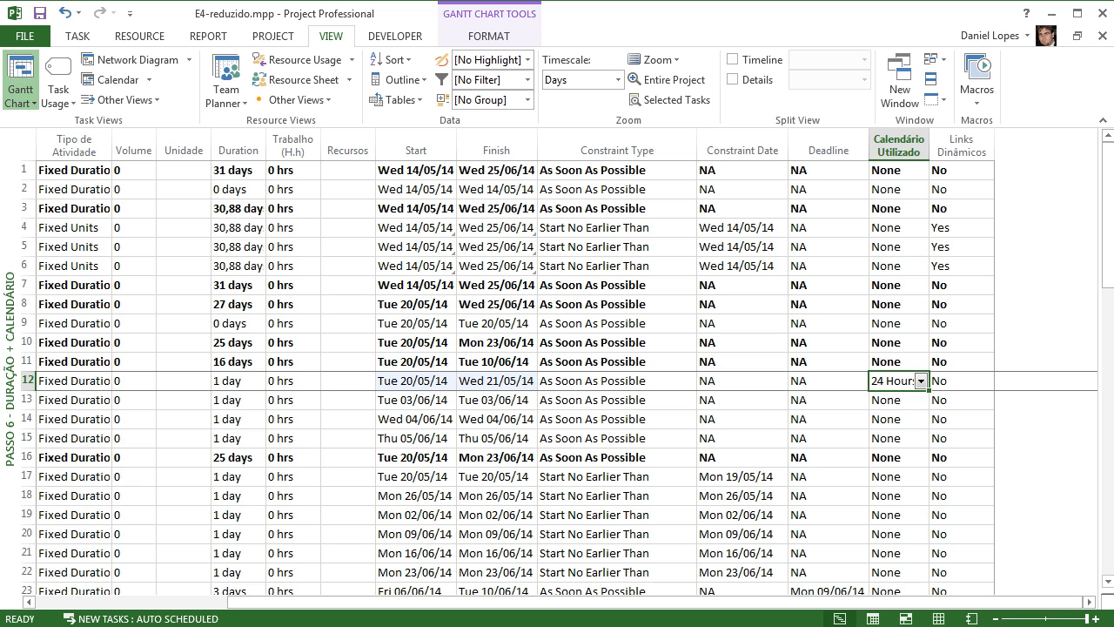
pyautogui.click(238, 381)
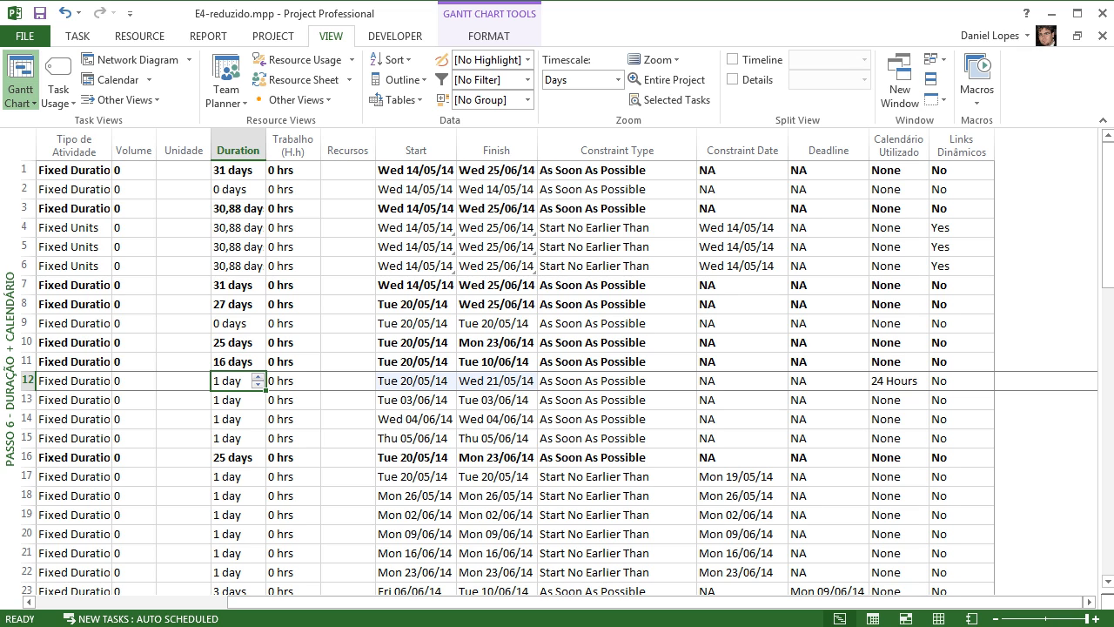
# - Reset the calendar of task 12, the first subtask of Módulo Obrigações Fiscais, to None
pyautogui.click(896, 380)
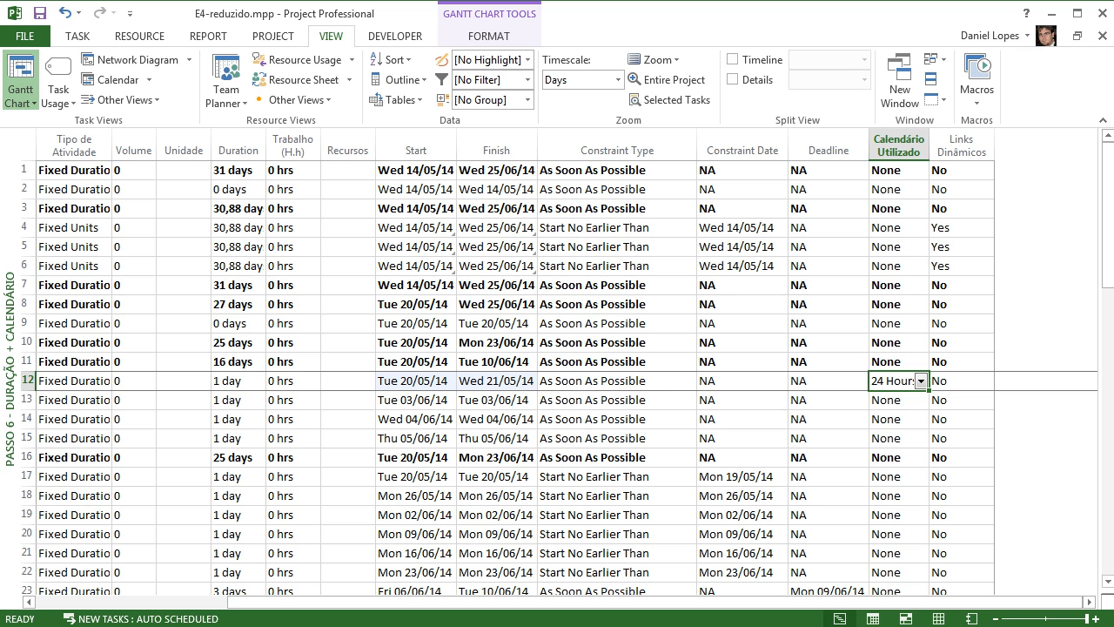
pyautogui.click(920, 380)
pyautogui.click(887, 393)
# - Assign a Calendário calendar to task 14 under Módulo Obrigações Fiscais to test its effect on the dates
pyautogui.click(897, 418)
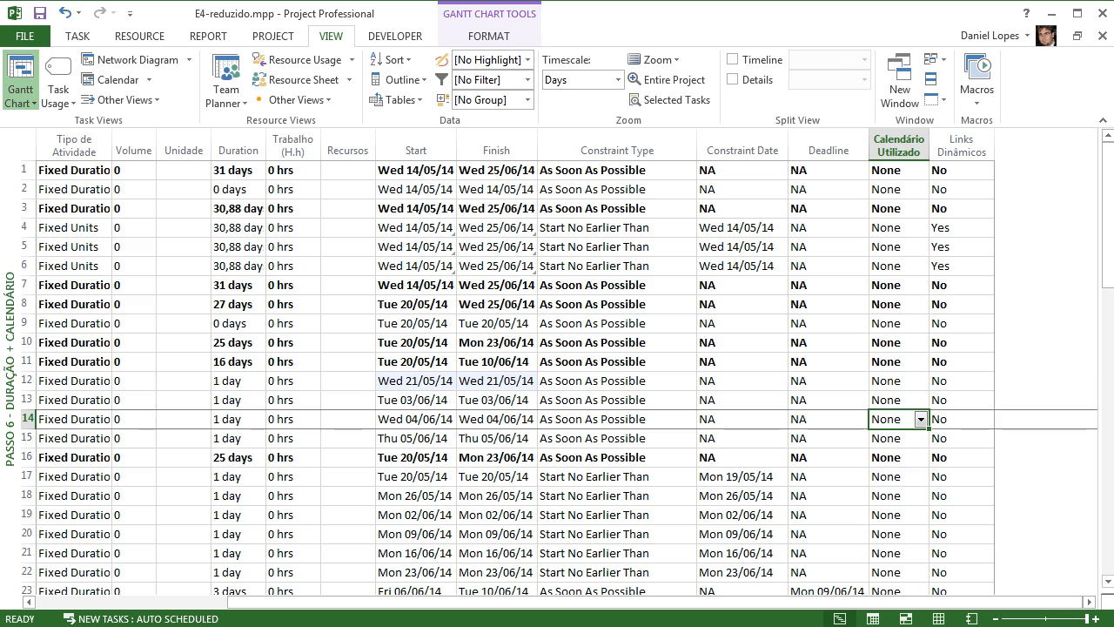
pyautogui.click(920, 419)
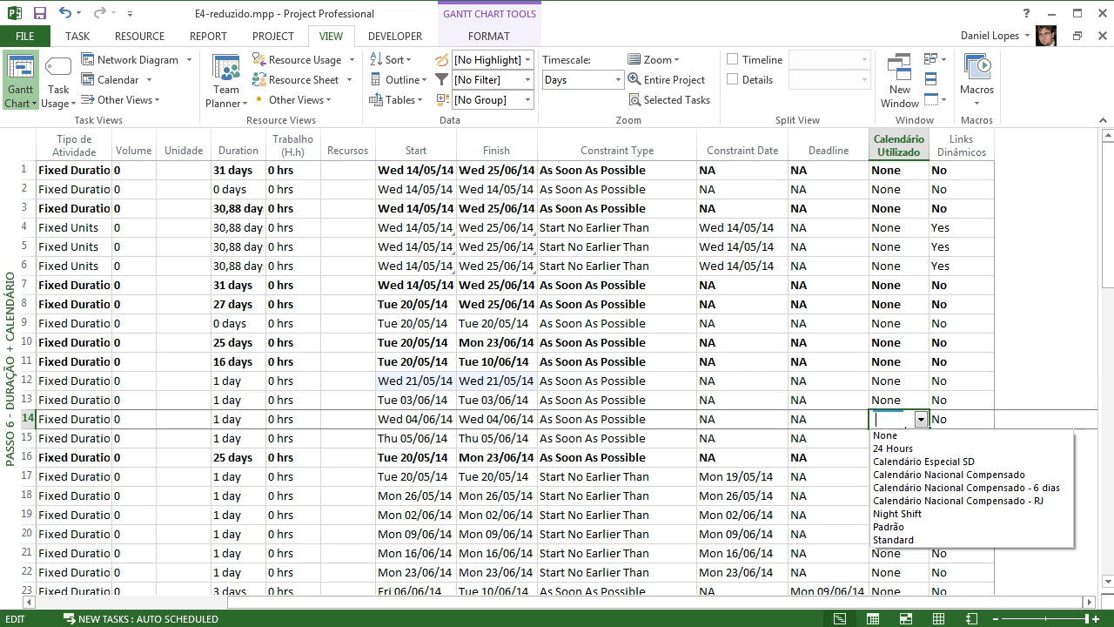
pyautogui.press('Return')
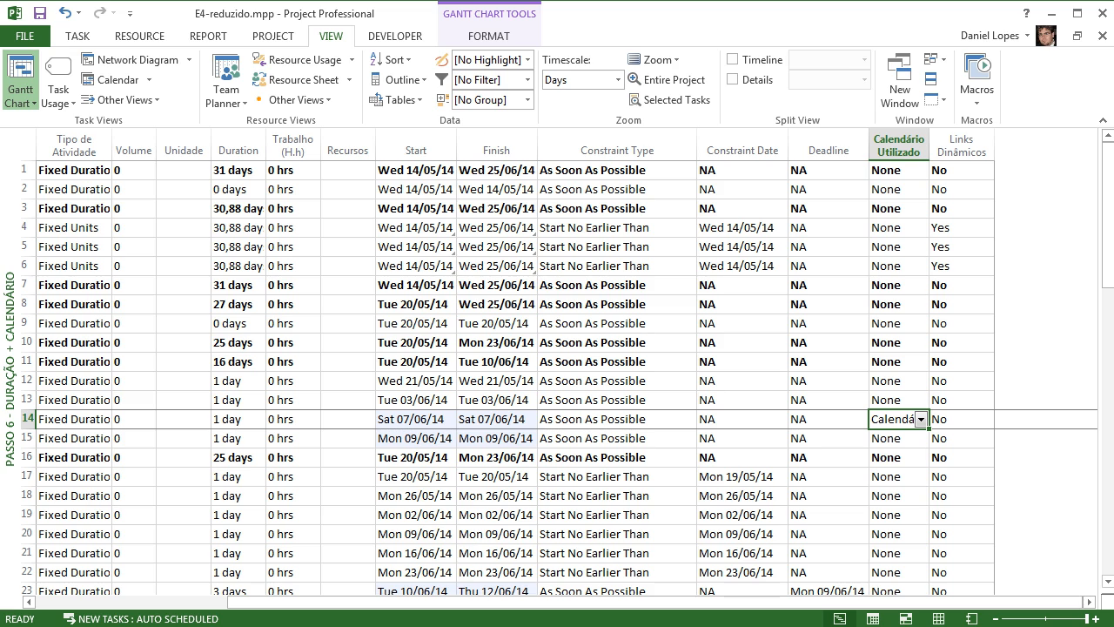
# - Set the calendar of task 14 under Módulo Obrigações Fiscais back to None
pyautogui.click(920, 419)
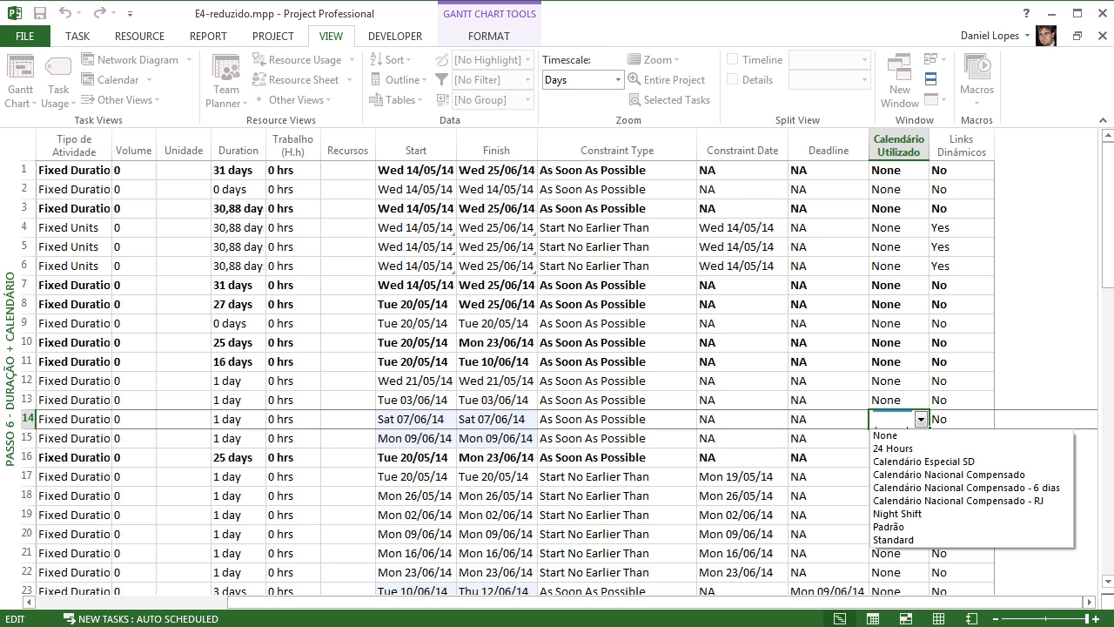
pyautogui.press('Down')
pyautogui.press('Up')
pyautogui.press('Up')
pyautogui.press('Up')
pyautogui.press('Up')
pyautogui.press('Up')
pyautogui.press('Up')
pyautogui.press('Up')
pyautogui.press('Up')
pyautogui.press('Return')
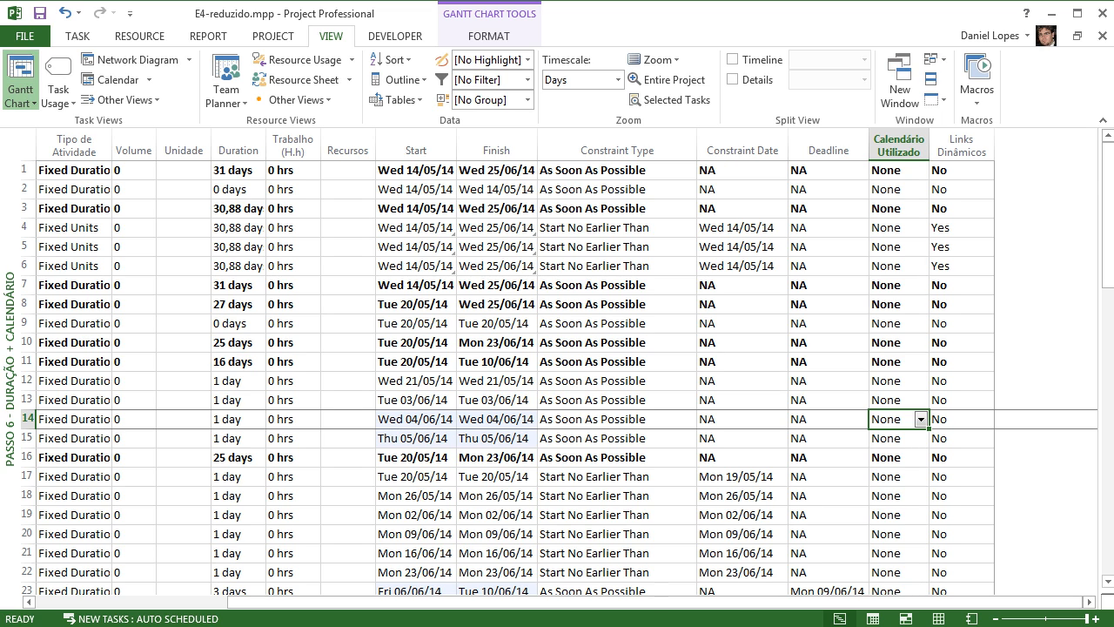
# - Review the overall project duration and the Deadline value of task 23
pyautogui.click(233, 170)
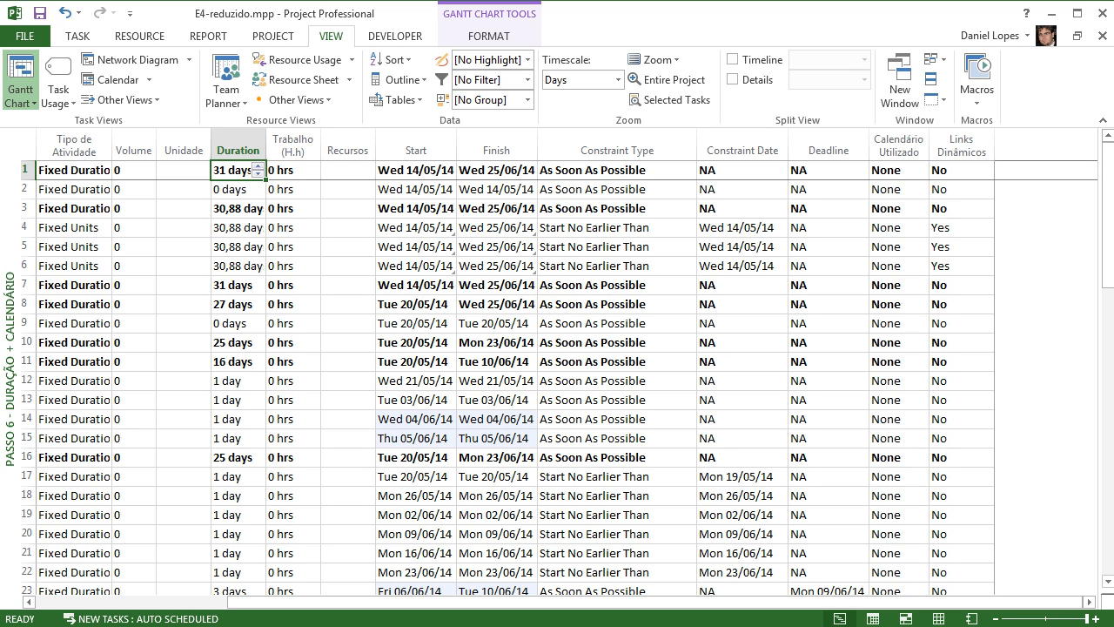
pyautogui.scroll(-4, 508, 379)
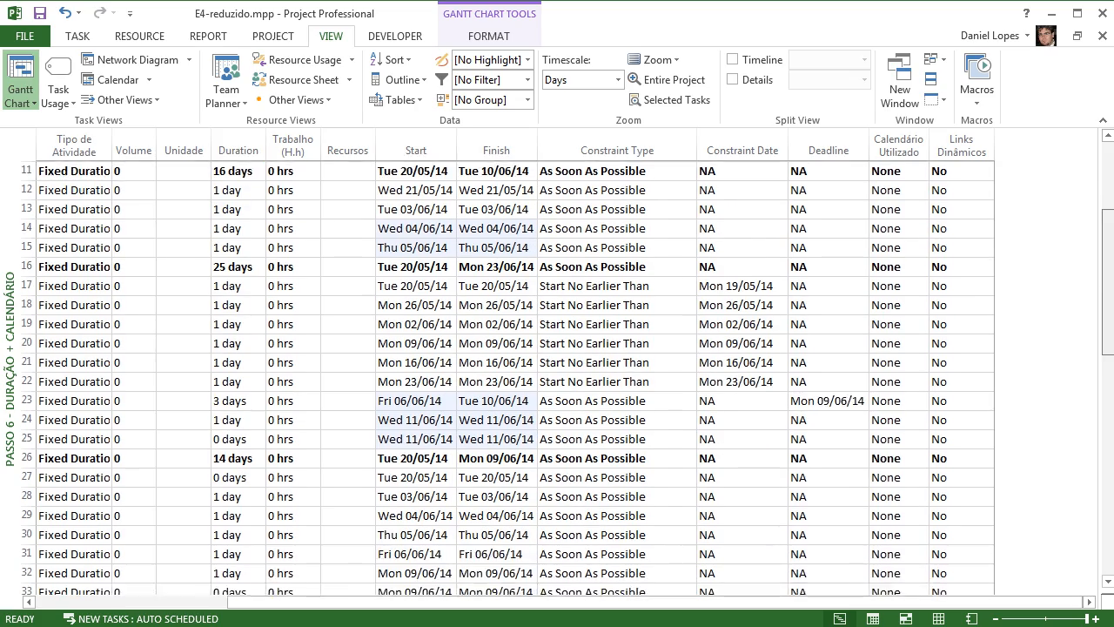
pyautogui.click(827, 381)
pyautogui.moveTo(1108, 287); pyautogui.dragTo(1108, 214)
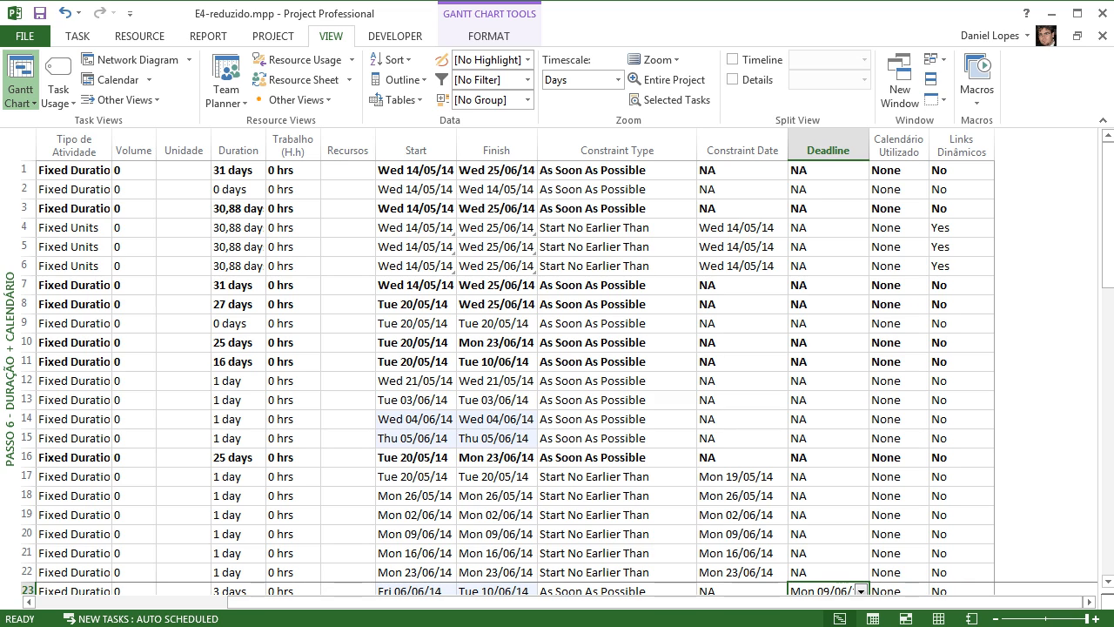
# - Examine the Recursos, Trabalho (H.h), Duration, Unidade and Volume columns of the schedule table
pyautogui.moveTo(654, 601); pyautogui.dragTo(526, 602)
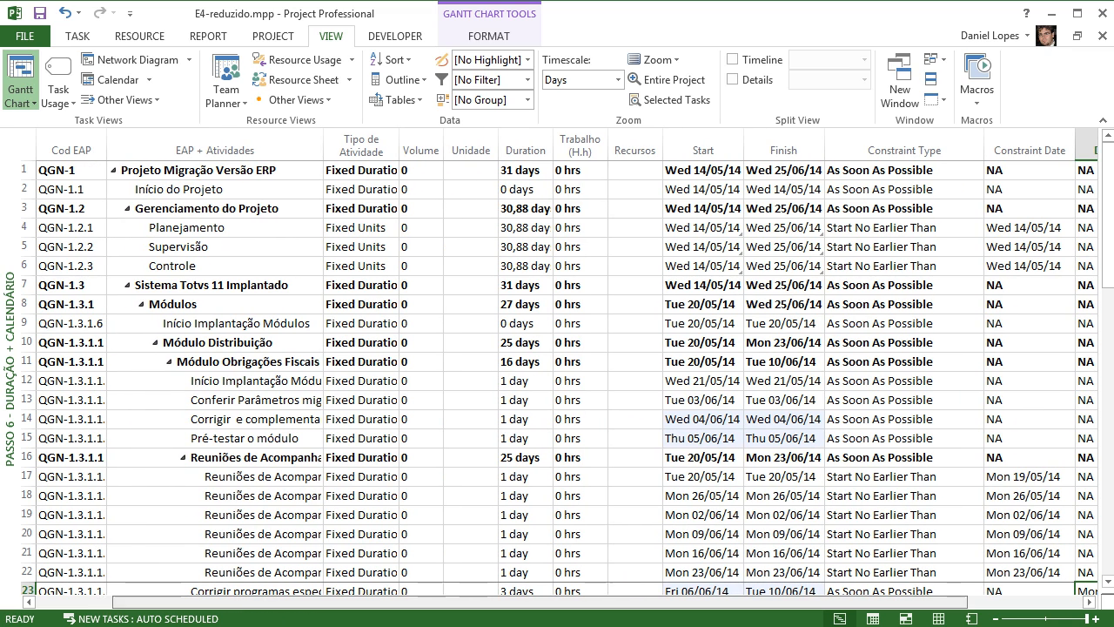
pyautogui.click(636, 149)
pyautogui.click(634, 267)
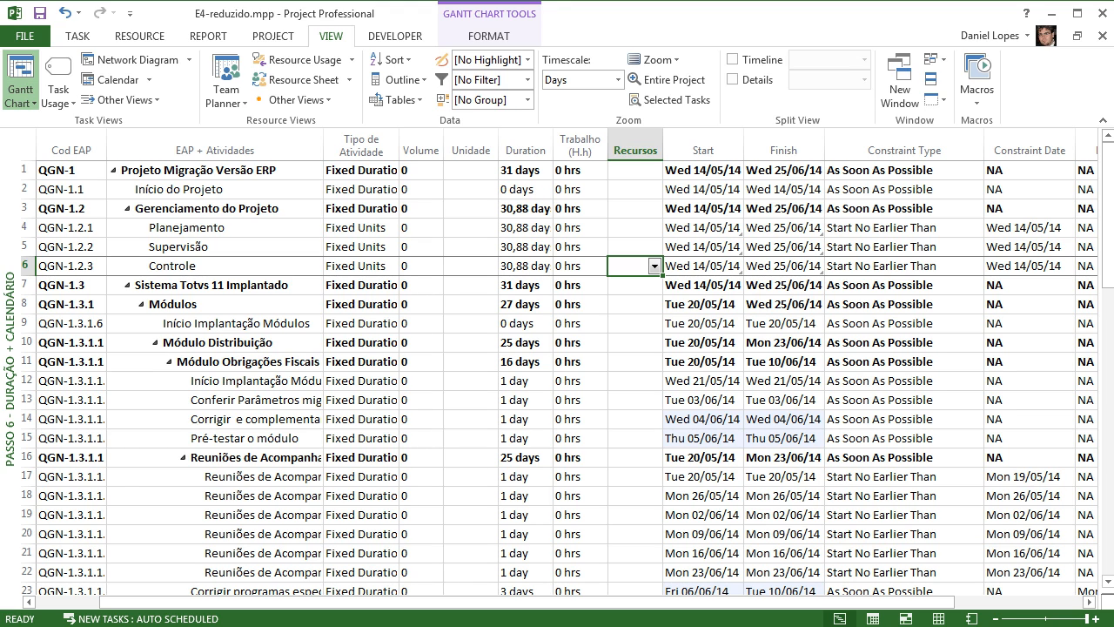
pyautogui.click(635, 150)
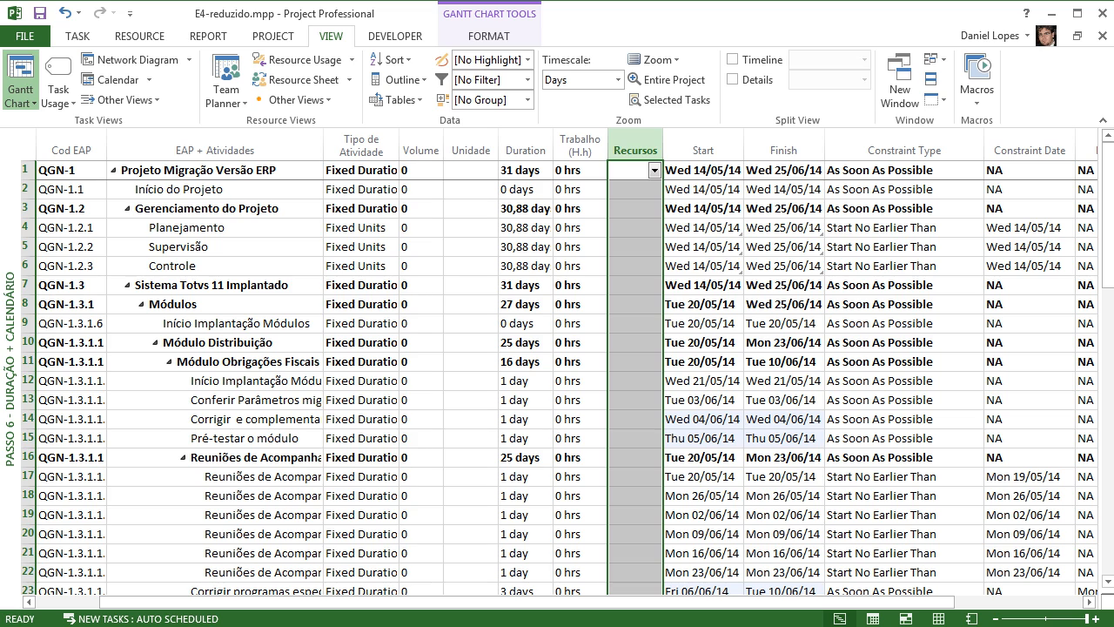
pyautogui.click(576, 247)
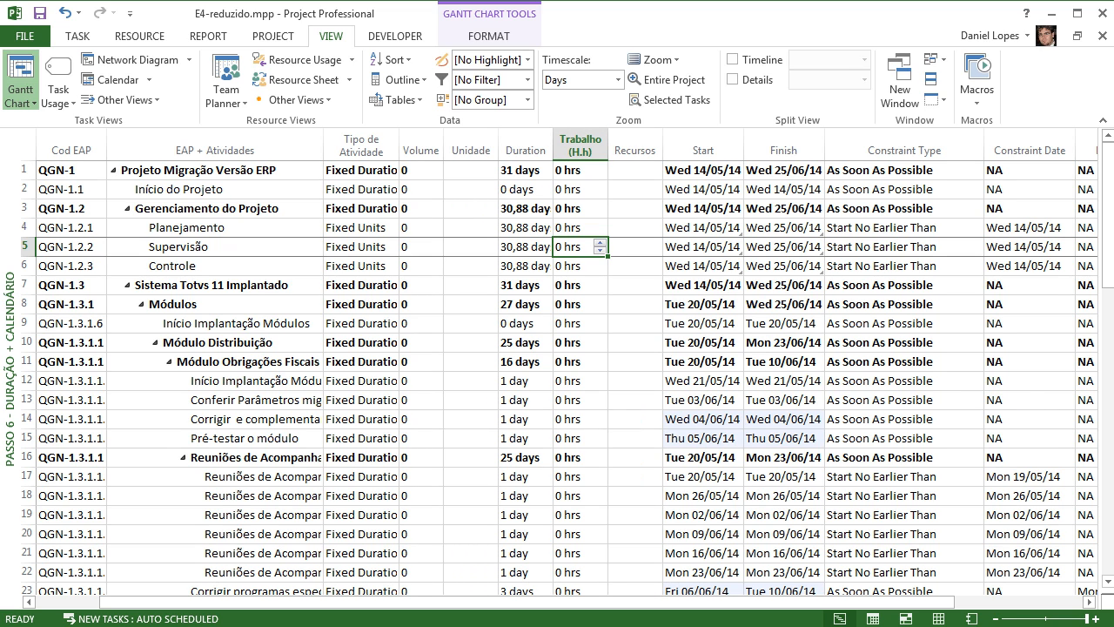
pyautogui.click(524, 285)
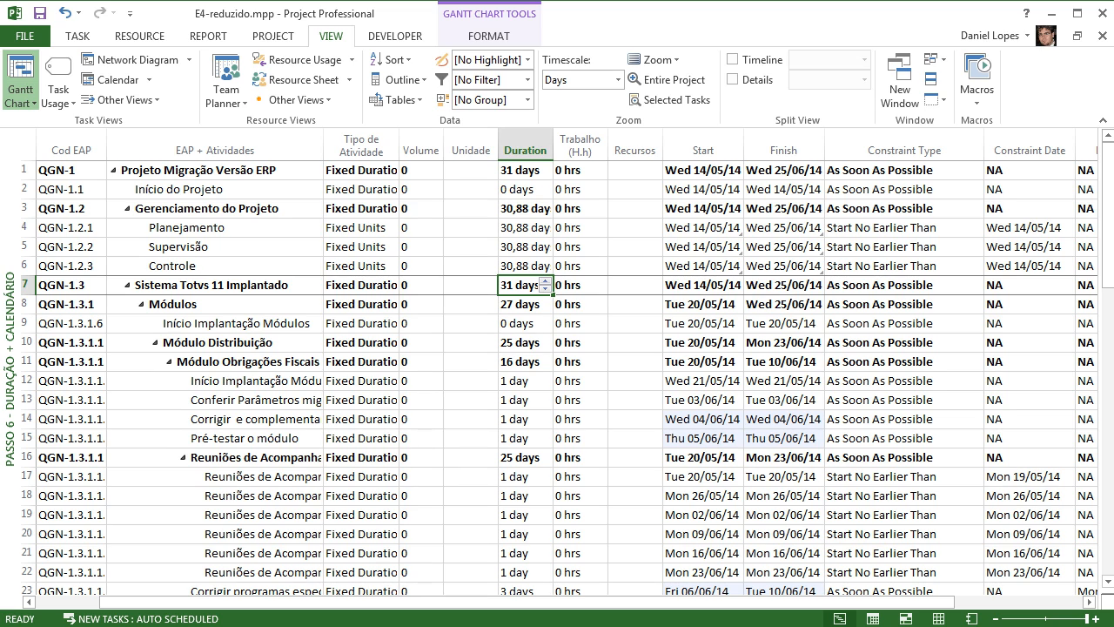
pyautogui.click(471, 190)
pyautogui.click(422, 190)
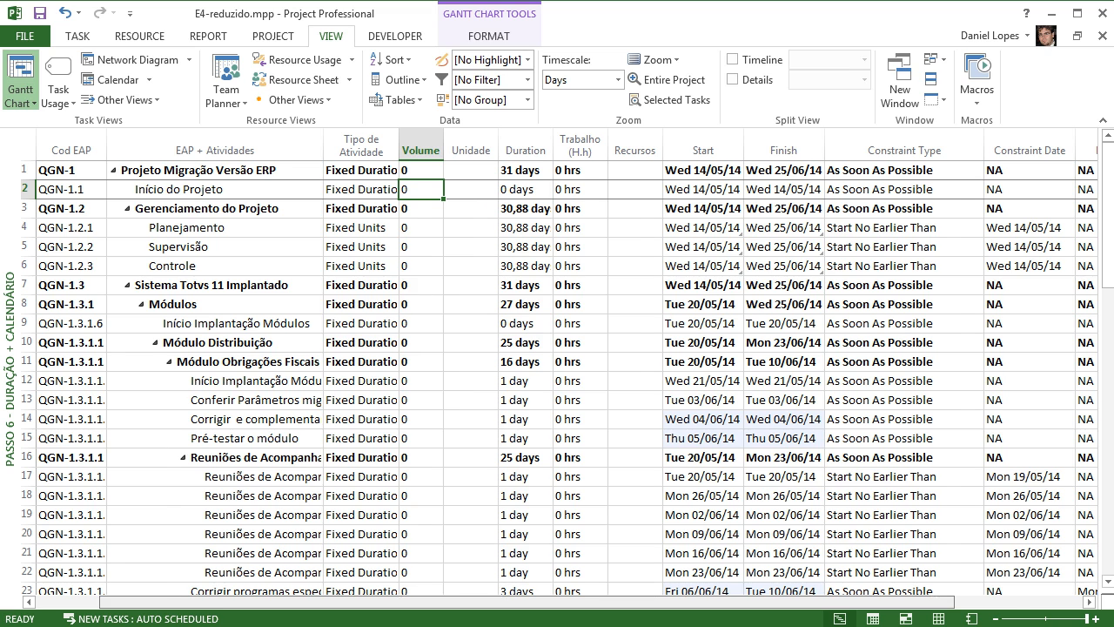
# - Examine the Calendário Utilizado and Links Dinâmicos columns for all tasks
pyautogui.moveTo(522, 601); pyautogui.dragTo(650, 602)
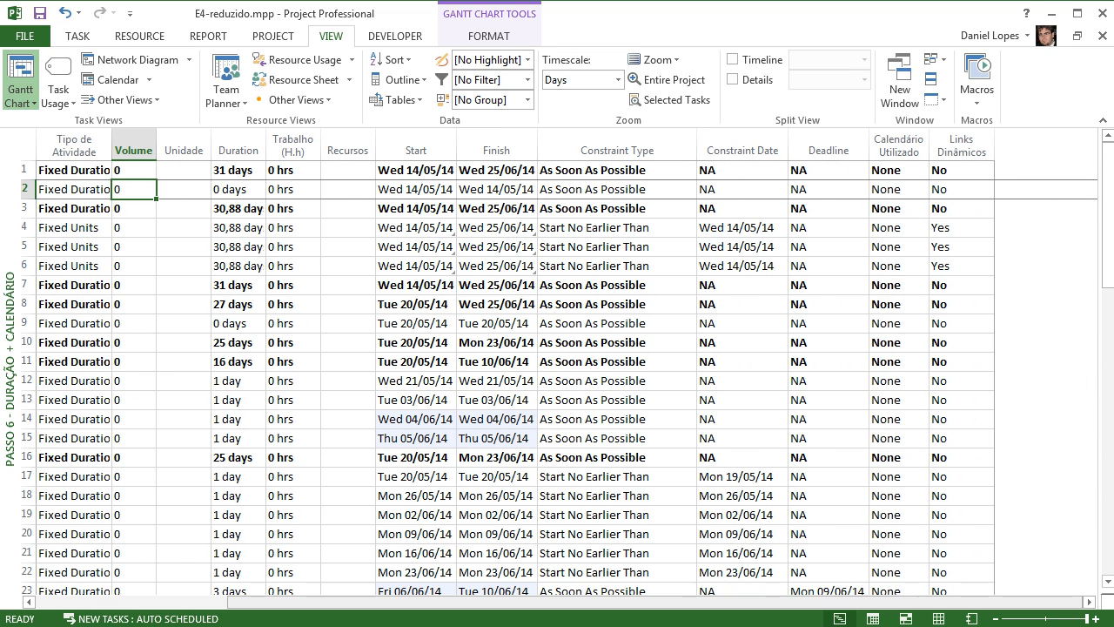
pyautogui.click(898, 145)
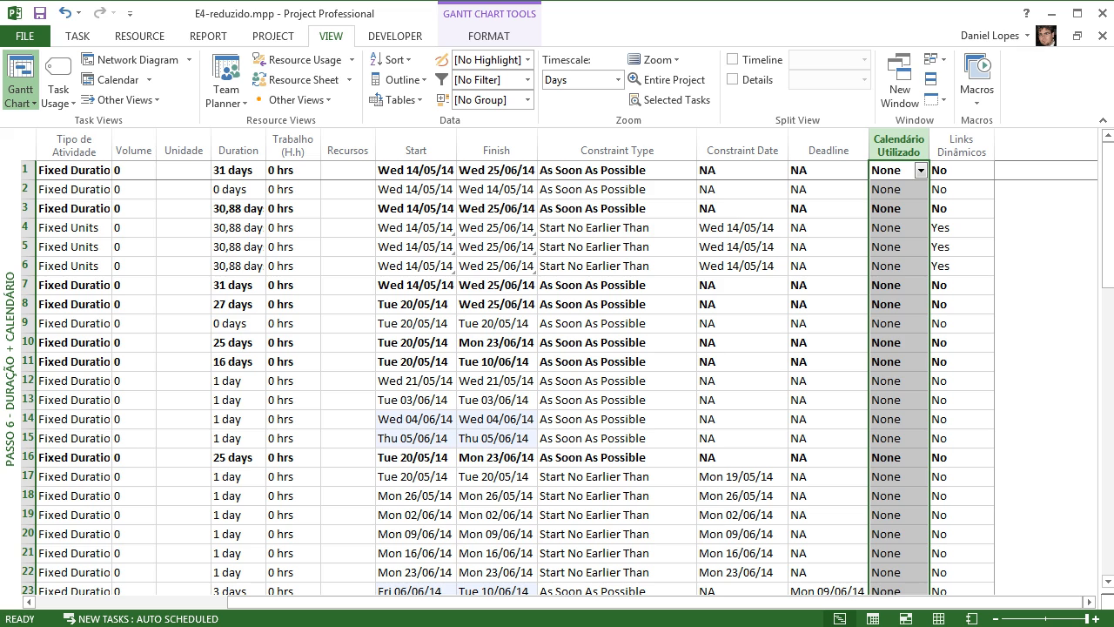
pyautogui.moveTo(897, 362); pyautogui.dragTo(896, 554)
pyautogui.click(961, 401)
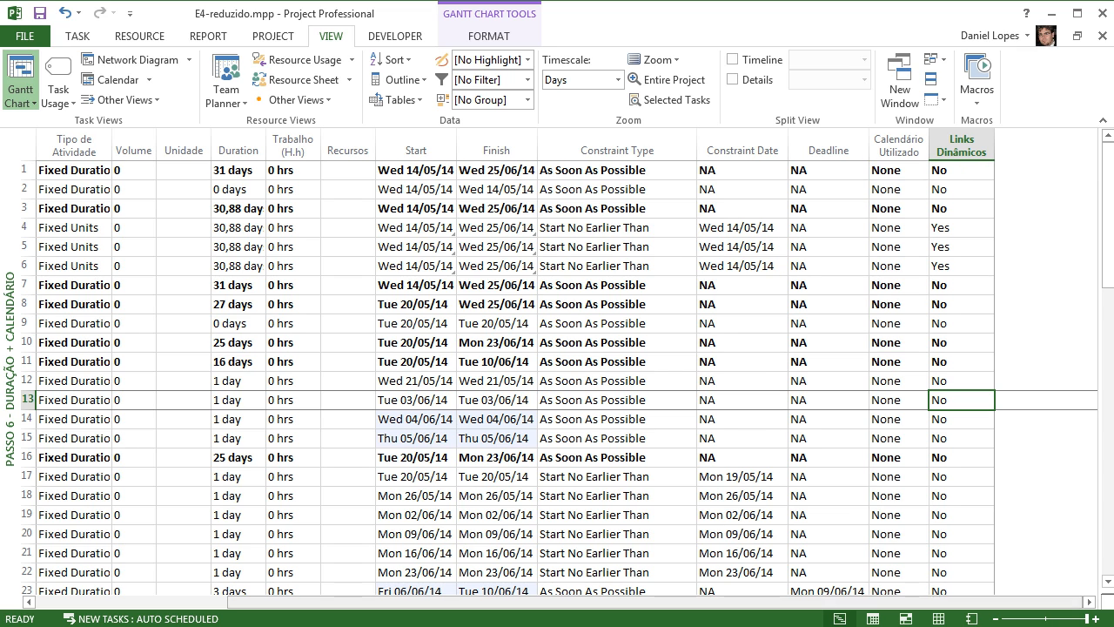
# - Select the entire Duration column in preparation for formatting the schedule's text
pyautogui.moveTo(836, 603); pyautogui.dragTo(707, 602)
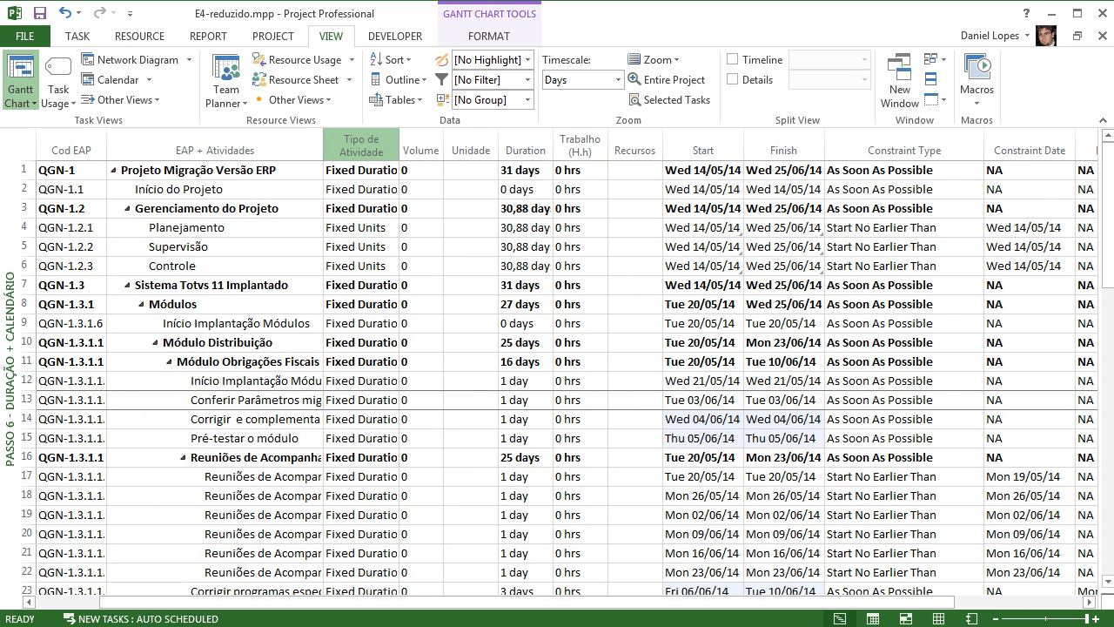
pyautogui.click(525, 150)
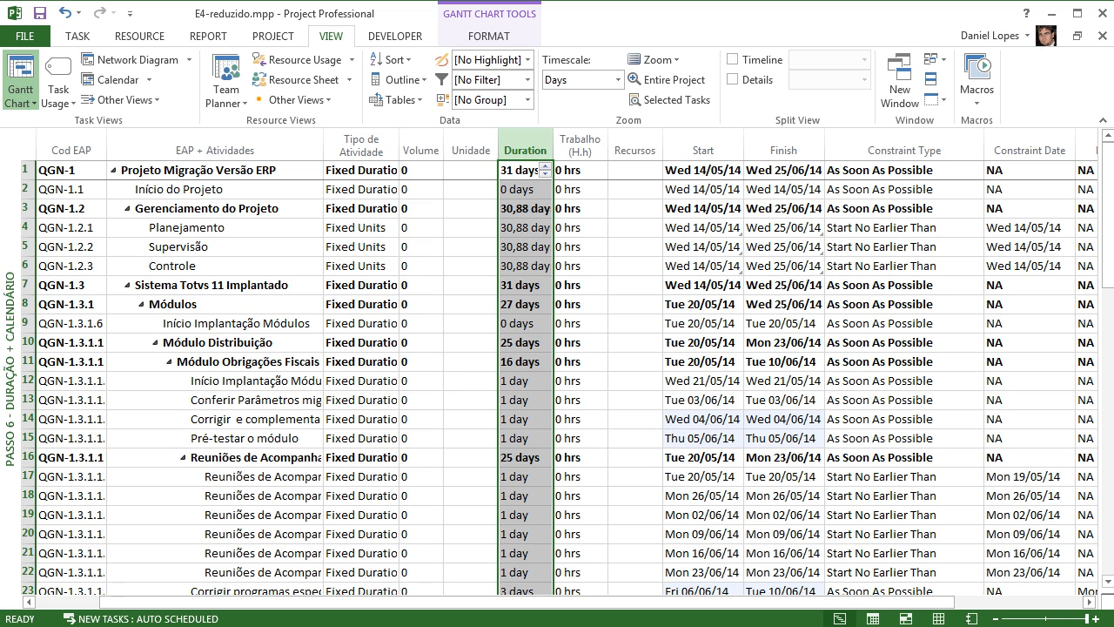
pyautogui.click(488, 36)
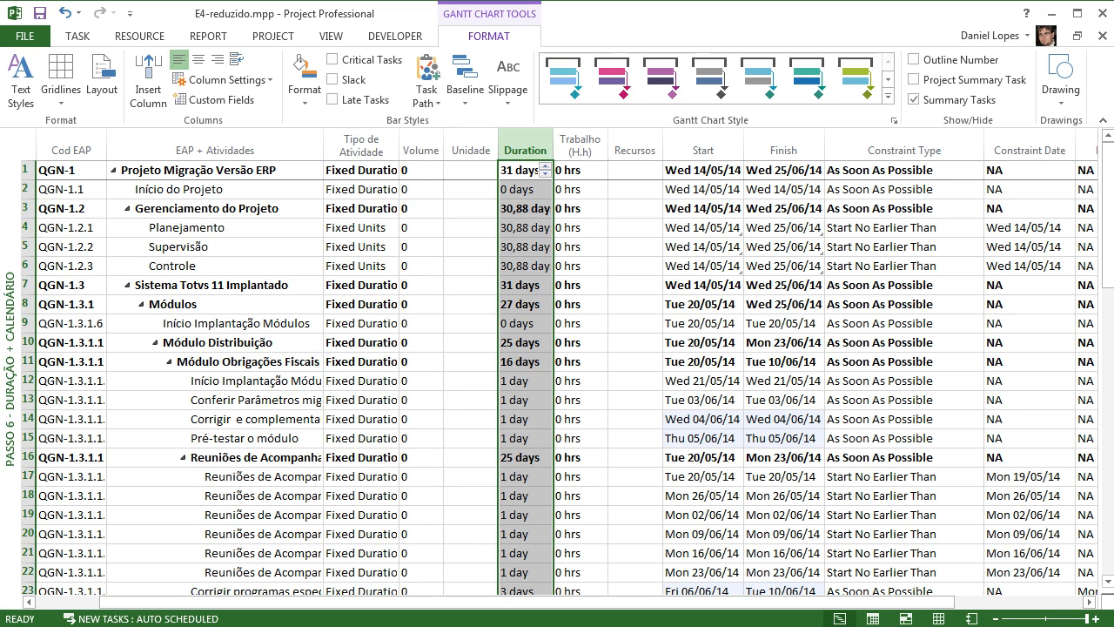
pyautogui.click(20, 80)
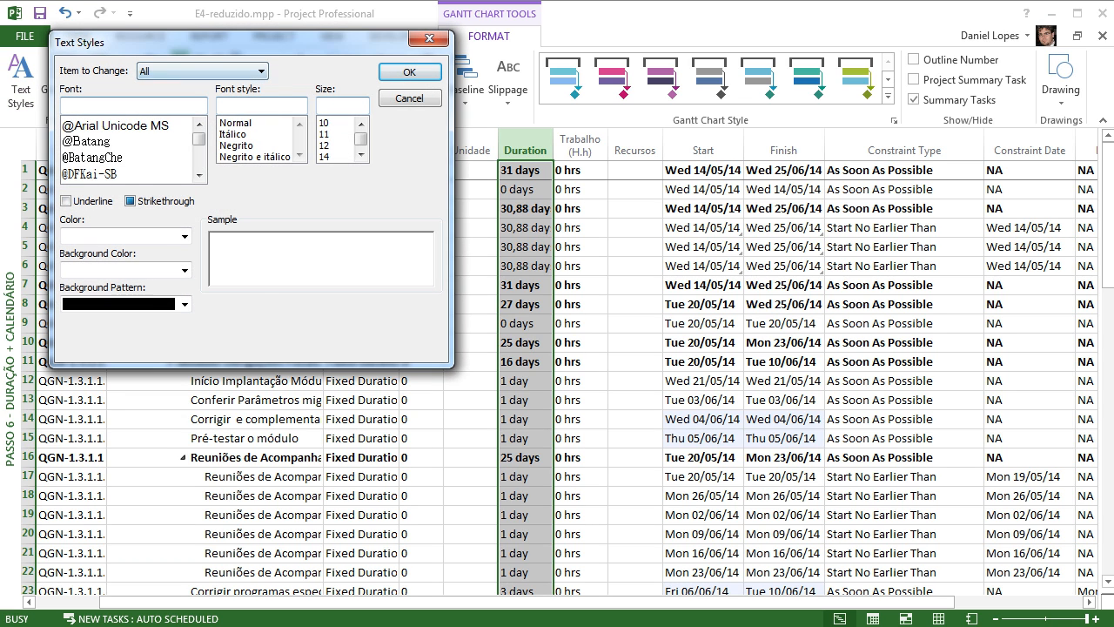
pyautogui.hotkey('alt', 'Down')
pyautogui.press('Down')
pyautogui.press('Down')
pyautogui.press('Down')
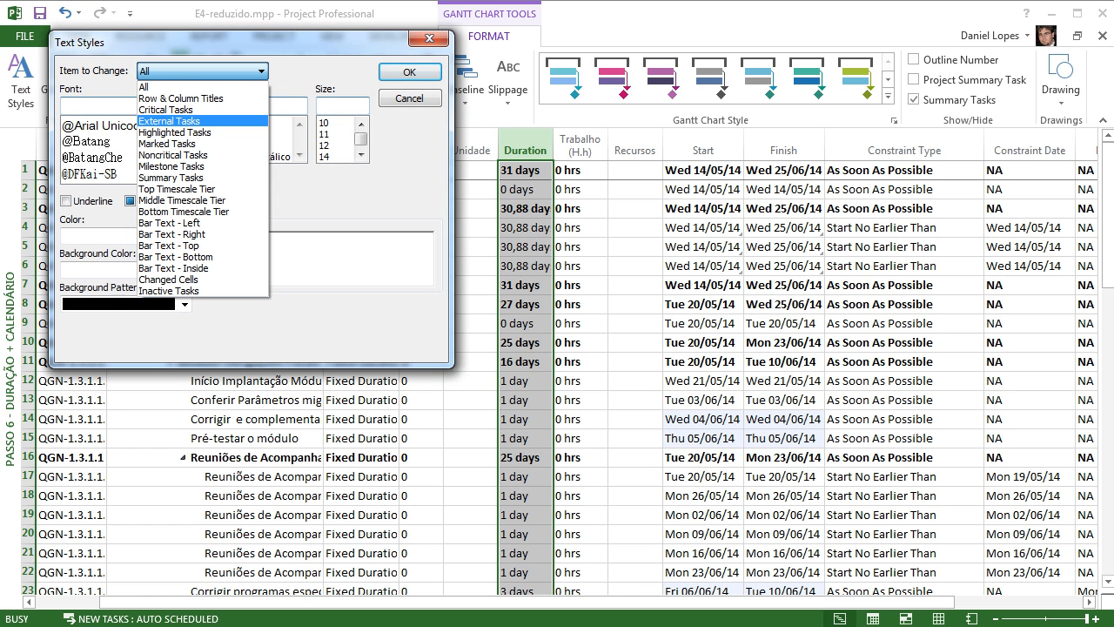
pyautogui.press('Escape')
pyautogui.press('Escape')
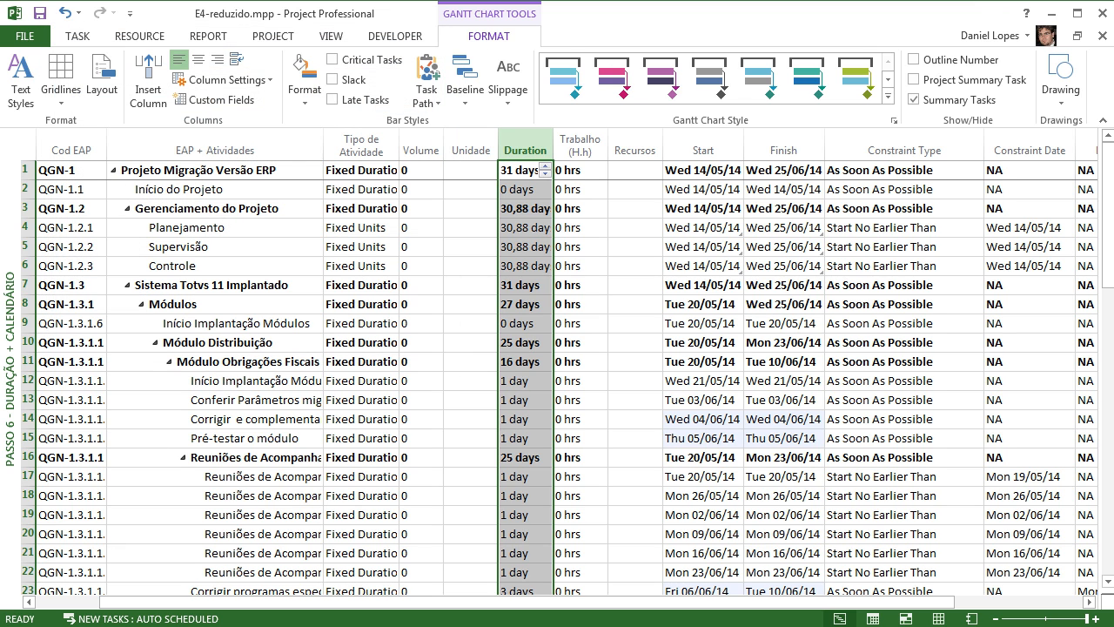
# - Set the text style color of Noncritical Tasks to the theme blue
pyautogui.click(20, 87)
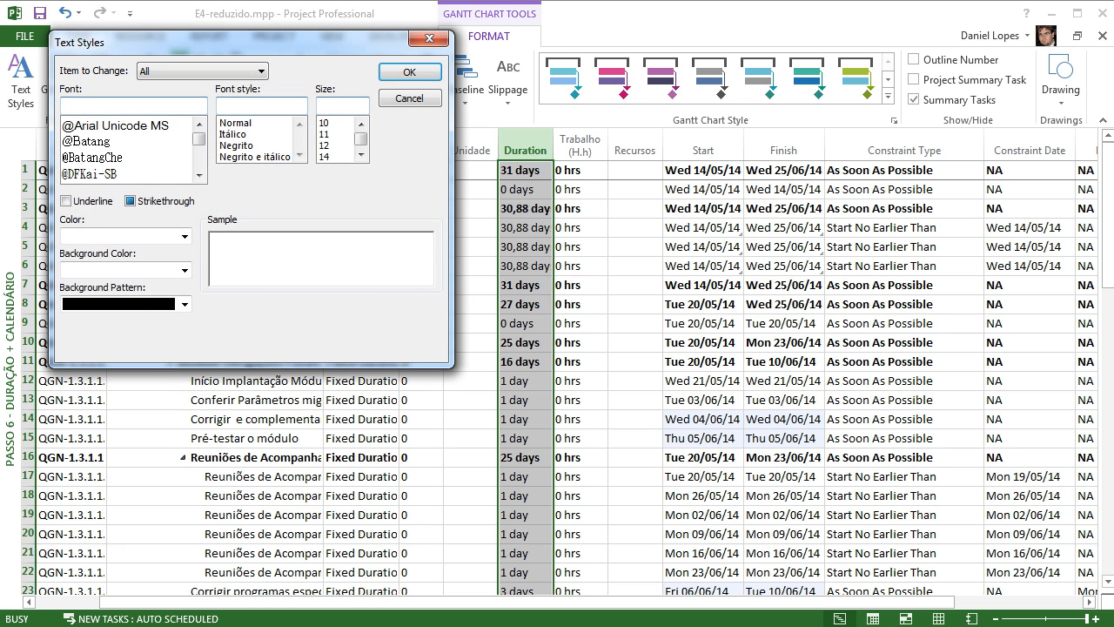
pyautogui.hotkey('alt', 'Down')
pyautogui.press('Down')
pyautogui.press('Down')
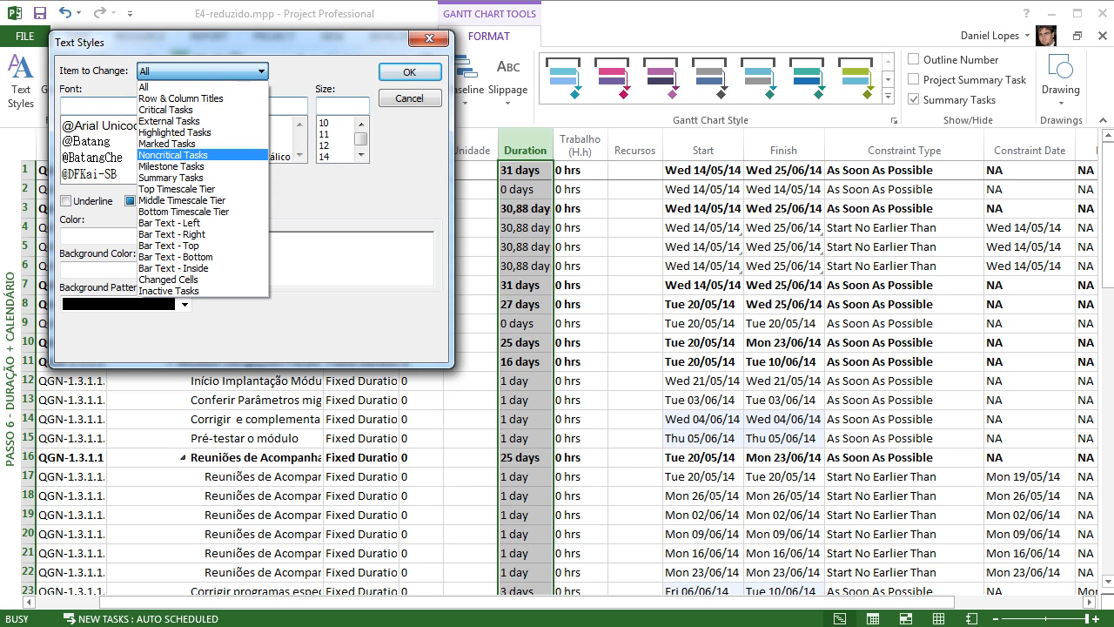
pyautogui.click(173, 154)
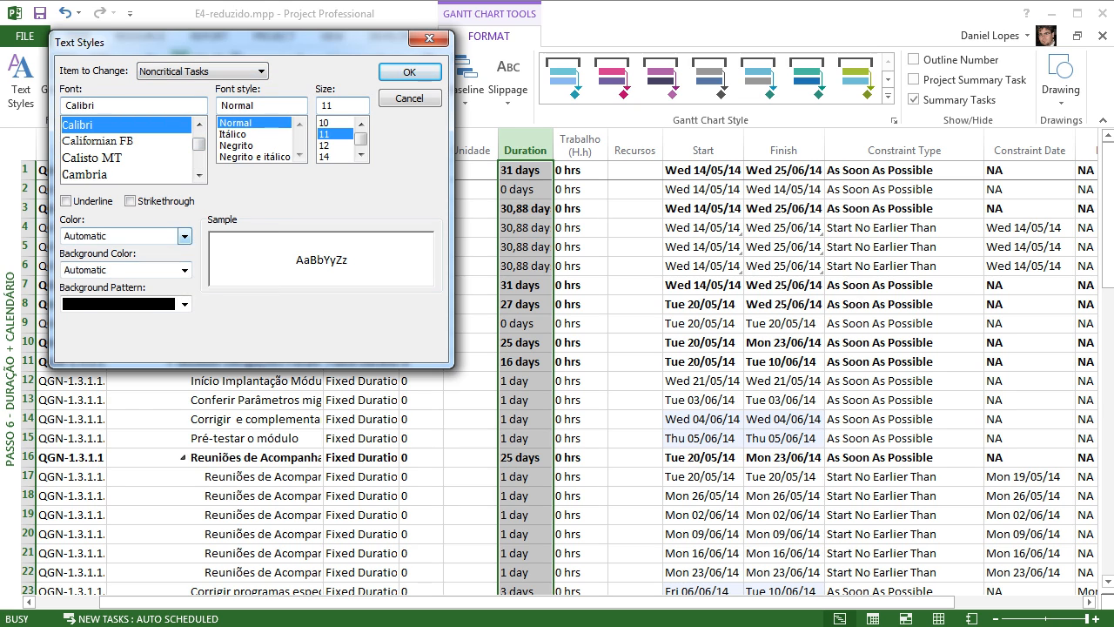
pyautogui.click(184, 236)
pyautogui.click(128, 294)
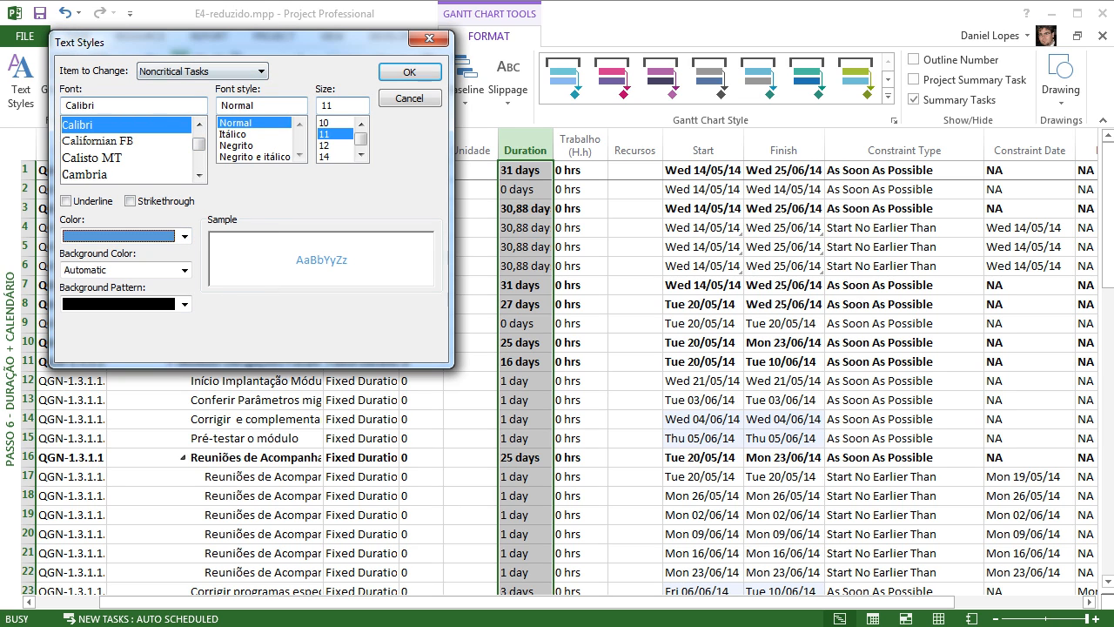
# - Set the text style color of Critical Tasks to the same theme blue
pyautogui.click(259, 71)
pyautogui.click(174, 109)
pyautogui.click(184, 236)
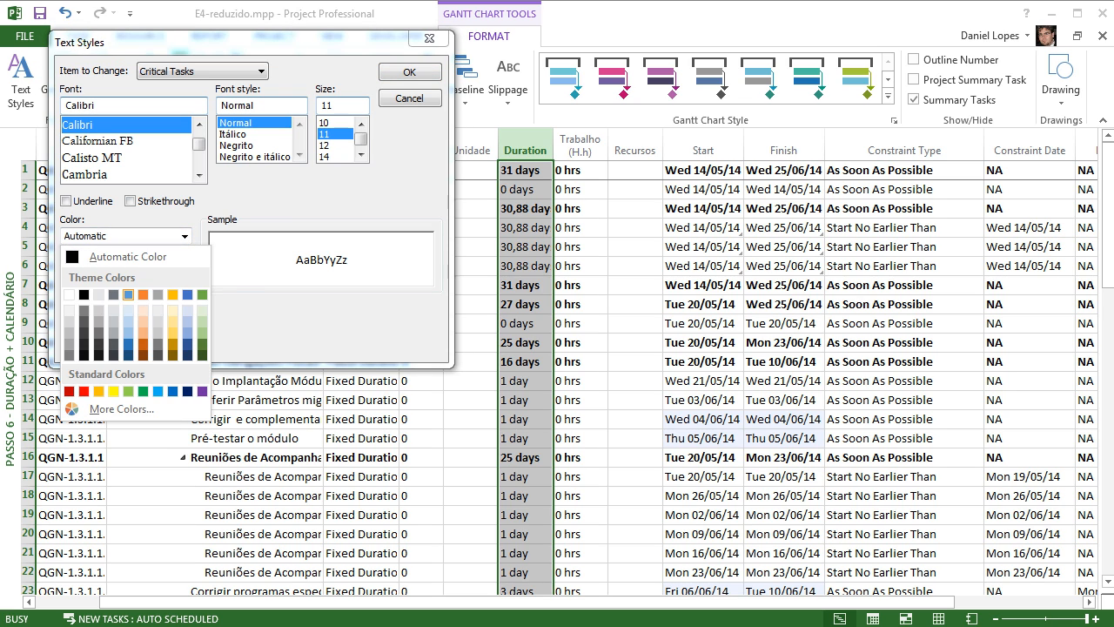
pyautogui.click(128, 294)
# - Set the text style color of Milestone Tasks to the theme orange and apply the text styles
pyautogui.click(260, 71)
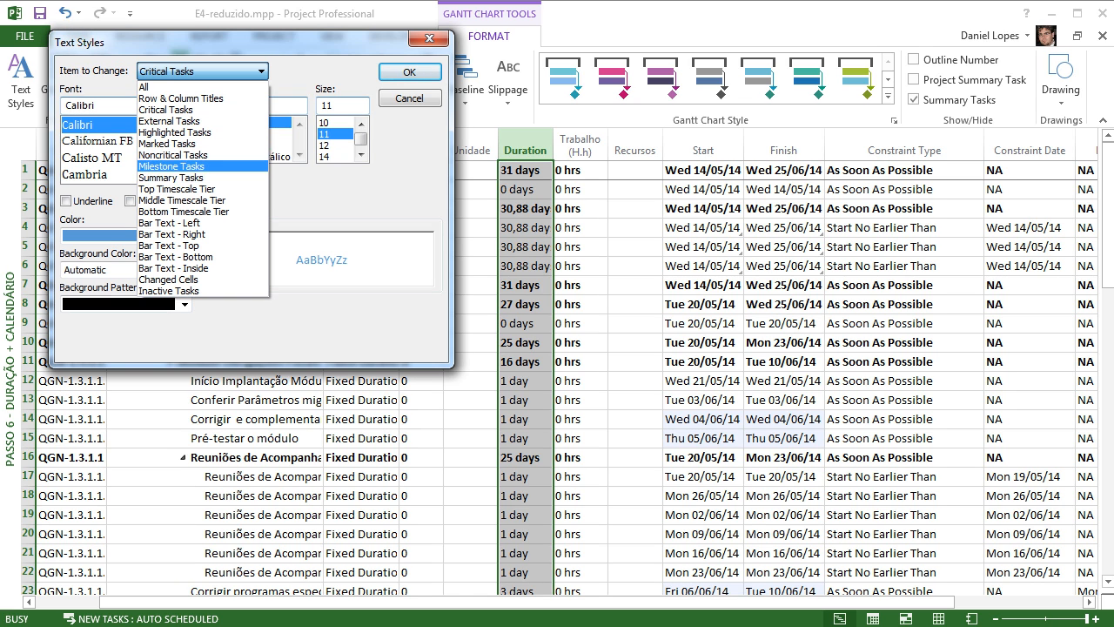
pyautogui.click(170, 165)
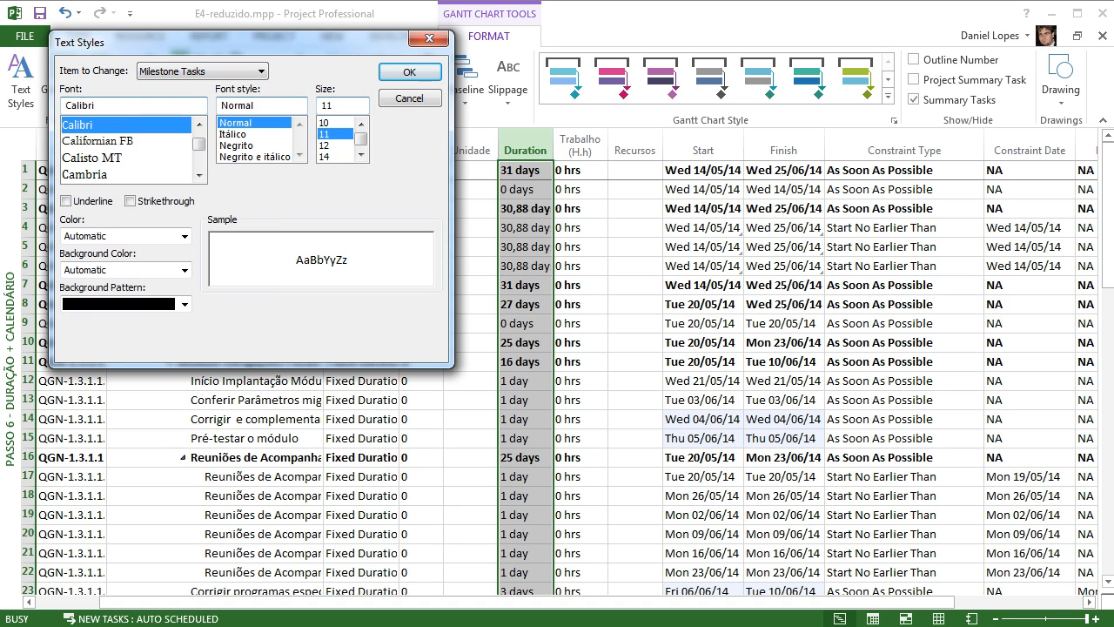
pyautogui.click(185, 235)
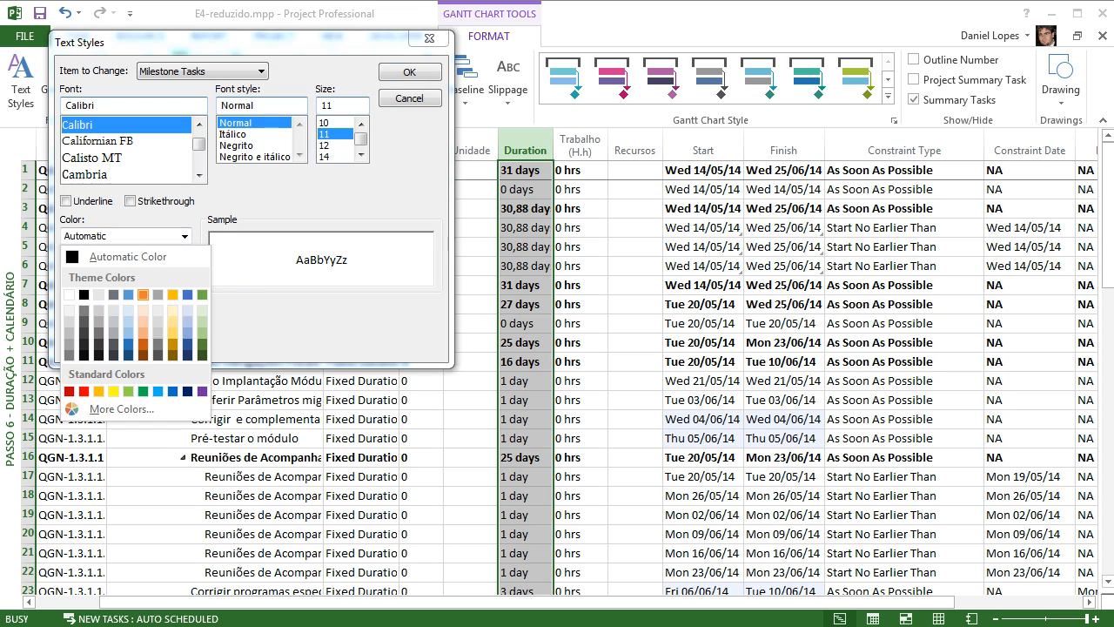
pyautogui.click(143, 294)
pyautogui.click(409, 73)
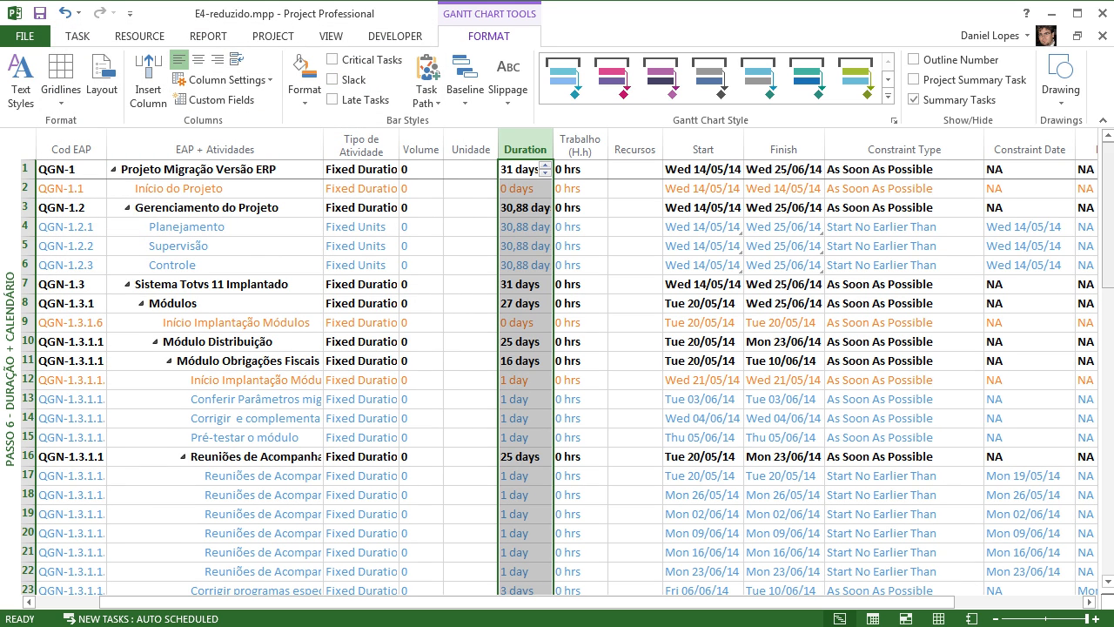
# - Review the durations and text colors of all tasks from Projeto Migração Versão ERP through Fim Projeto
pyautogui.moveTo(1108, 215)
pyautogui.mouseDown()
pyautogui.moveTo(1108, 501)
pyautogui.moveTo(1108, 209)
pyautogui.mouseUp()
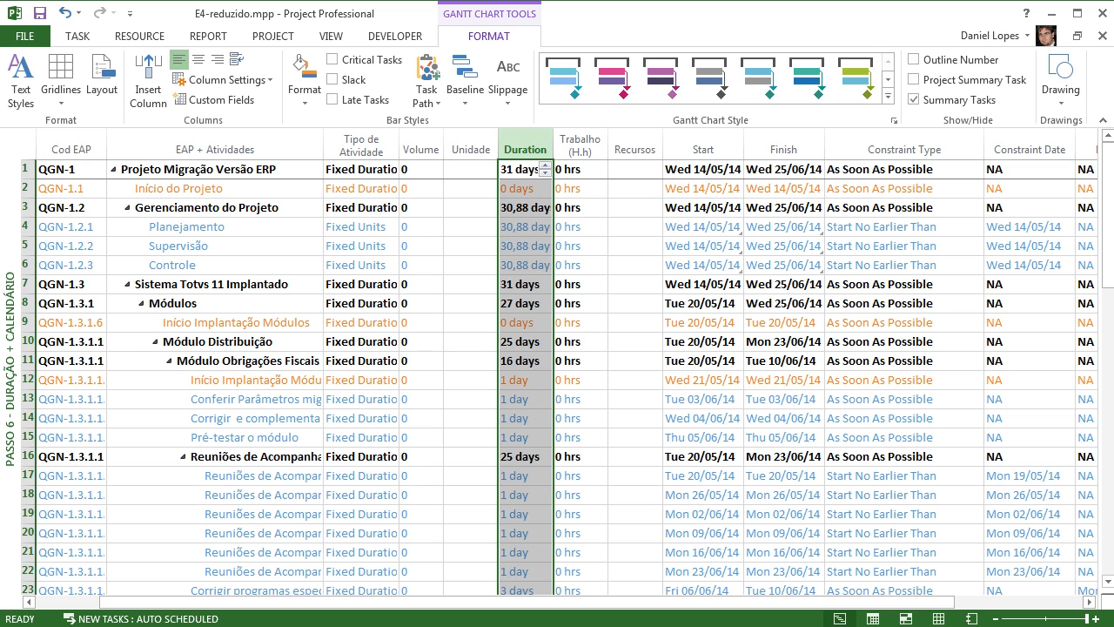
pyautogui.moveTo(1108, 208); pyautogui.dragTo(1108, 315)
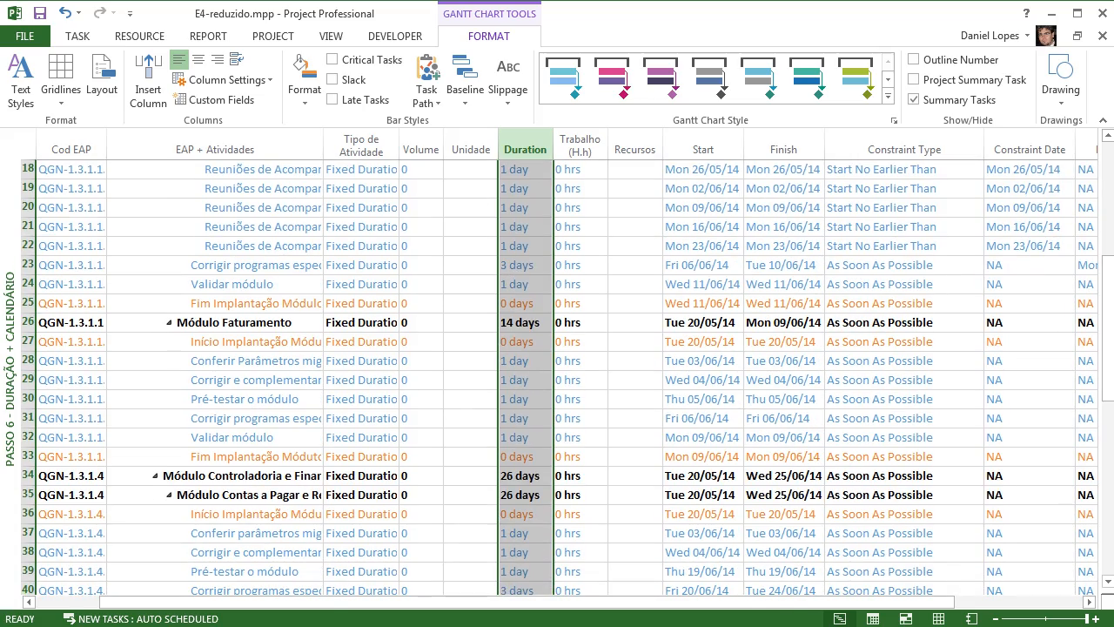
pyautogui.click(469, 379)
pyautogui.click(522, 380)
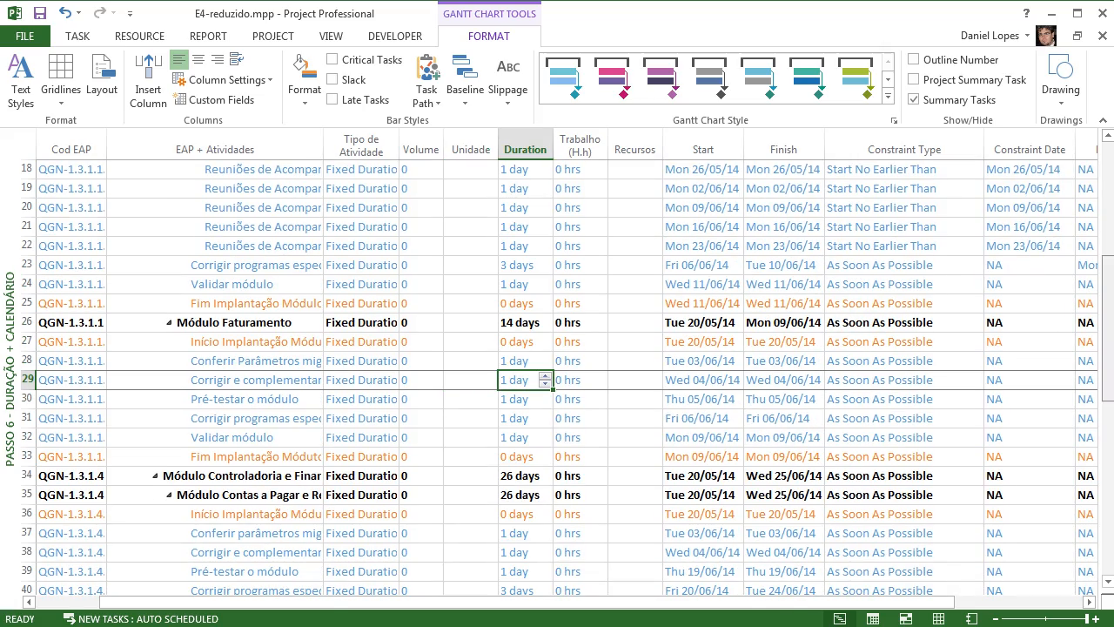
pyautogui.scroll(-6, 557, 374)
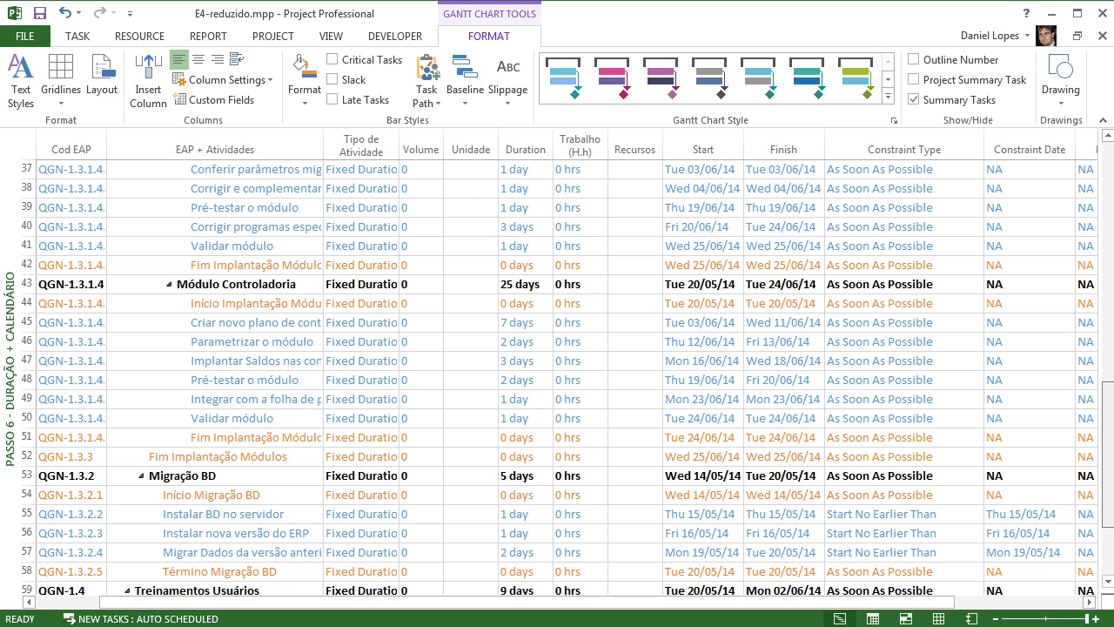
pyautogui.scroll(-2, 557, 379)
pyautogui.click(525, 399)
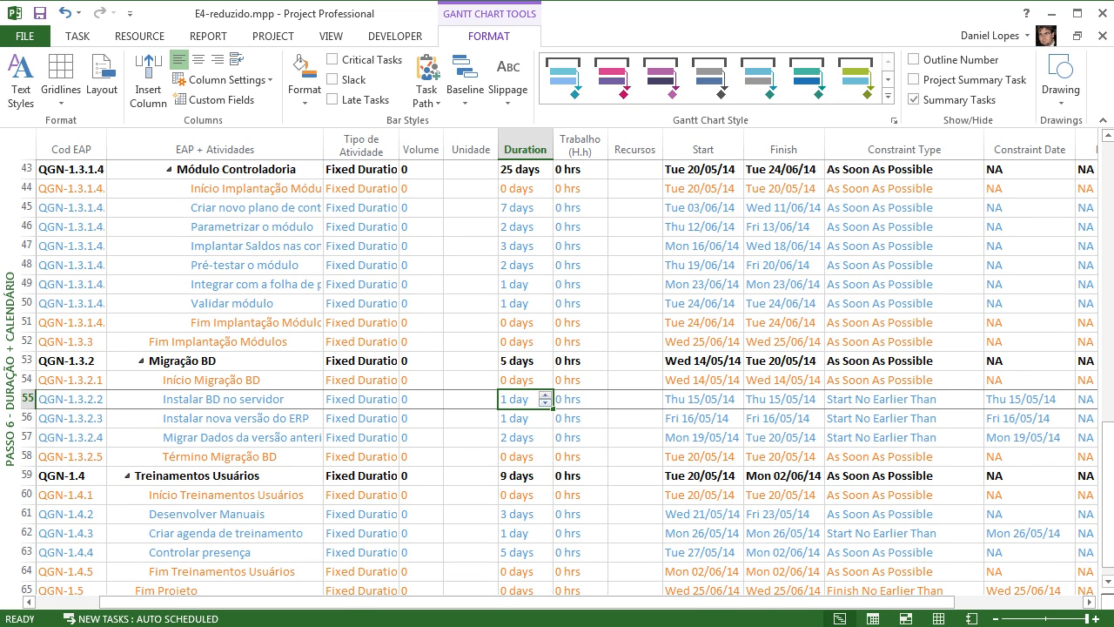
pyautogui.scroll(-1, 559, 379)
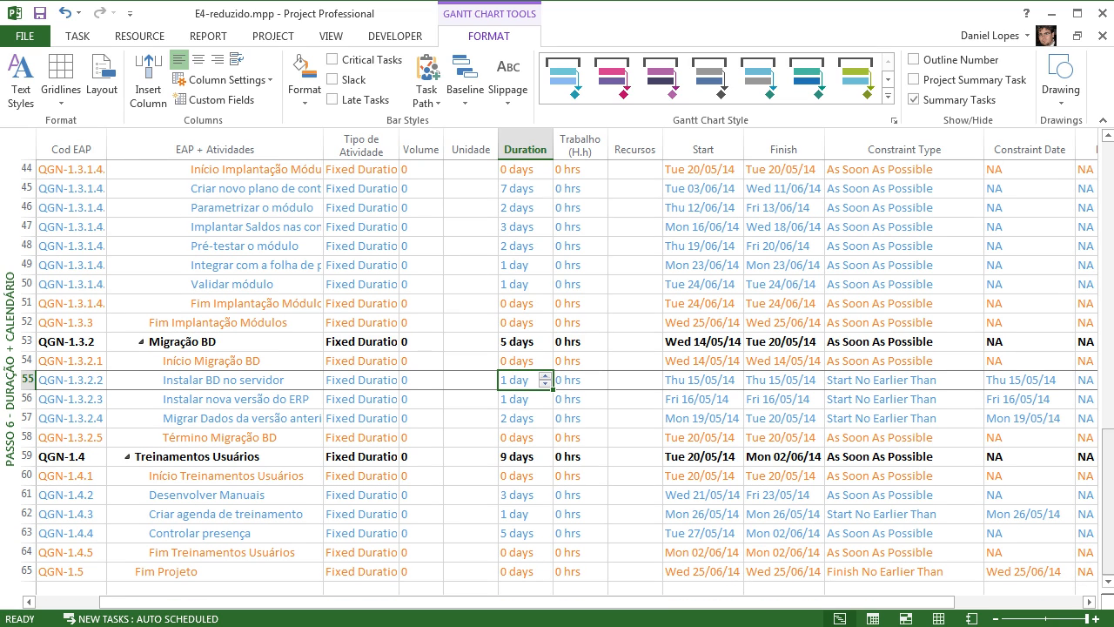
pyautogui.scroll(4, 559, 380)
pyautogui.scroll(6, 560, 379)
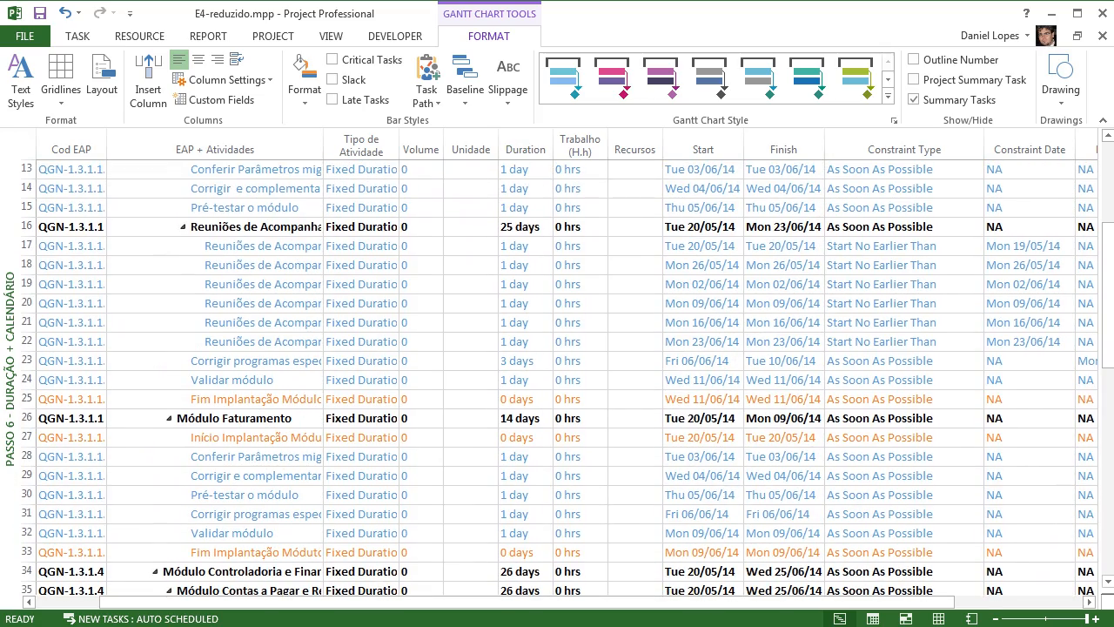
pyautogui.scroll(4, 560, 380)
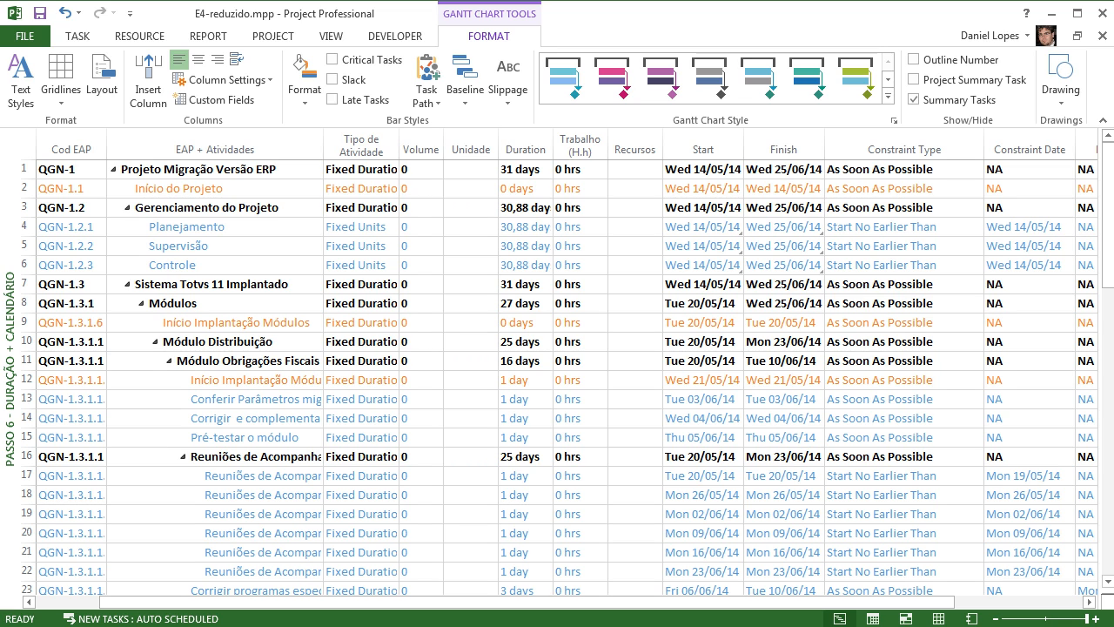
# - Read the notes of the Módulo Obrigações Fiscais summary task, then close its task information
pyautogui.hscroll(-2, 566, 365)
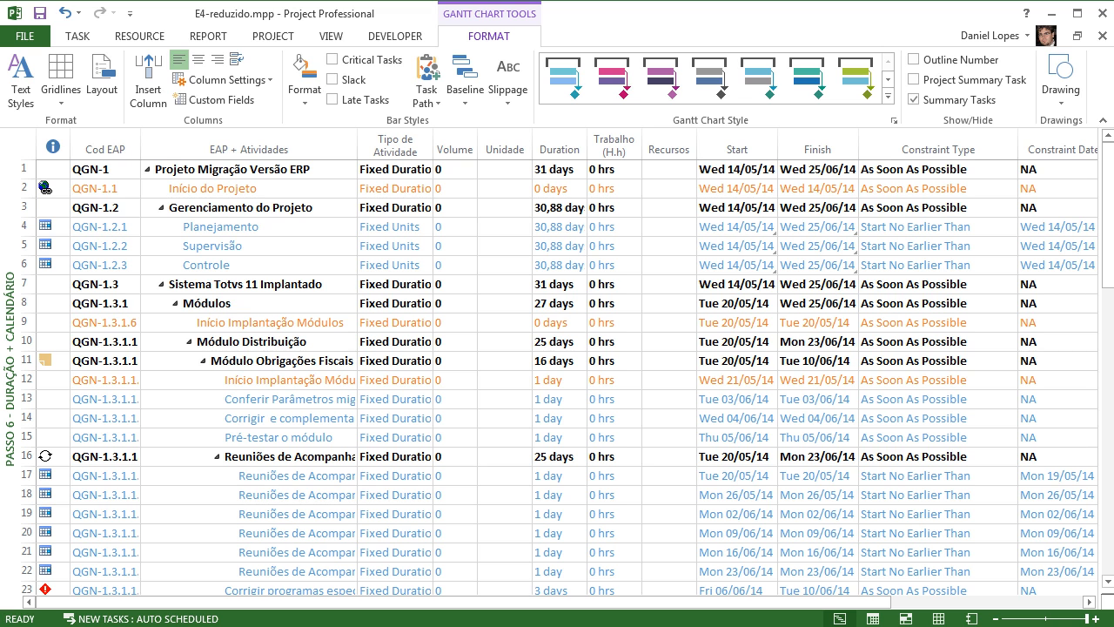
pyautogui.click(53, 361)
pyautogui.doubleClick(53, 361)
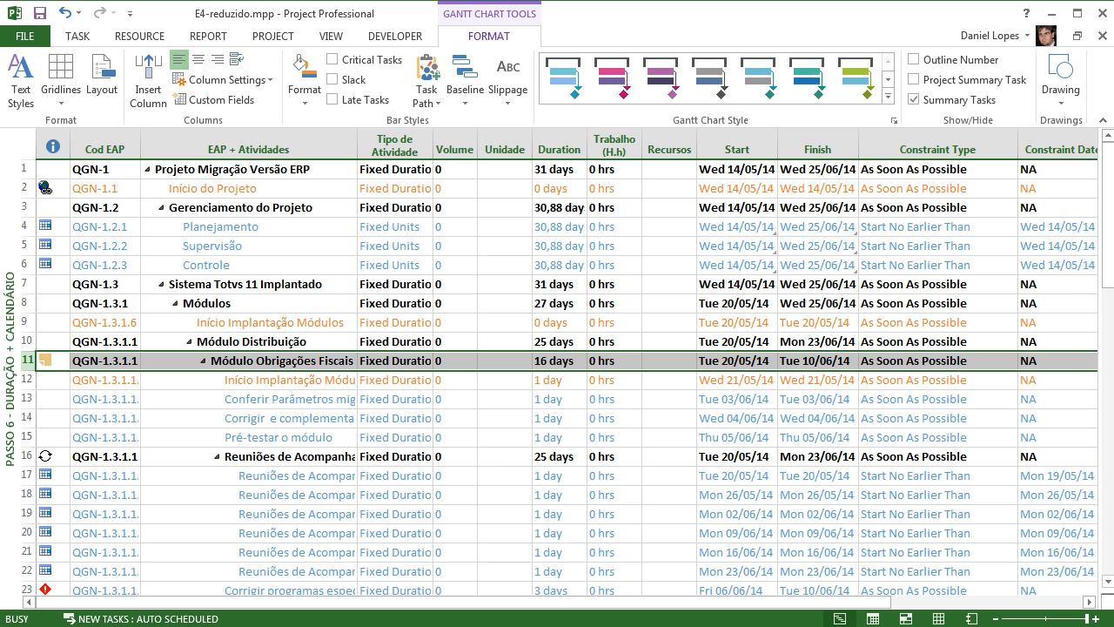
pyautogui.click(535, 182)
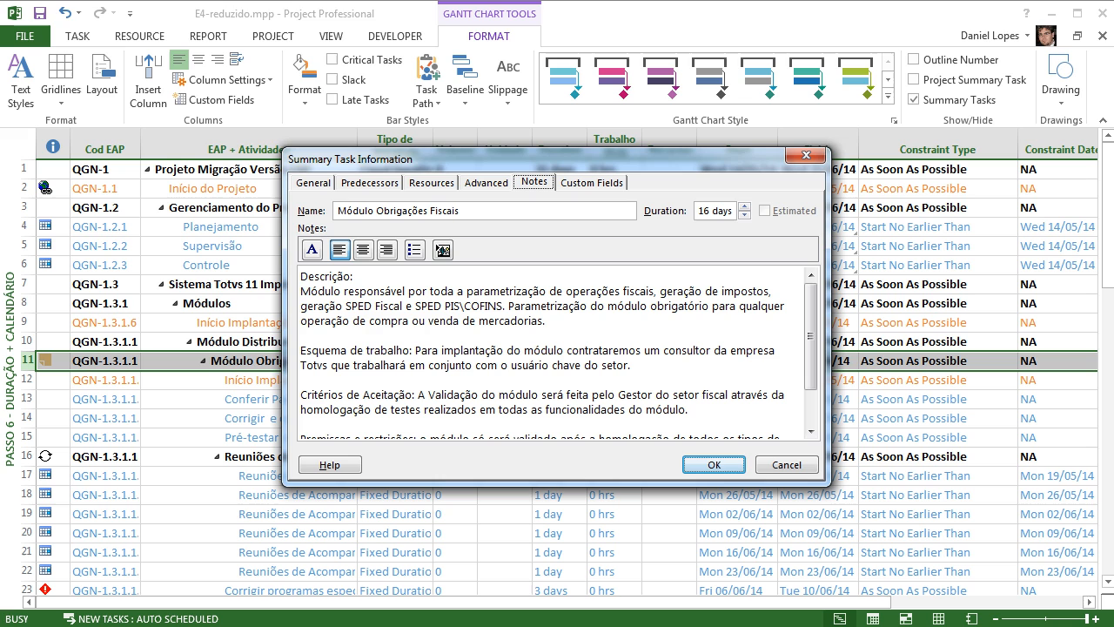
pyautogui.scroll(-2, 557, 348)
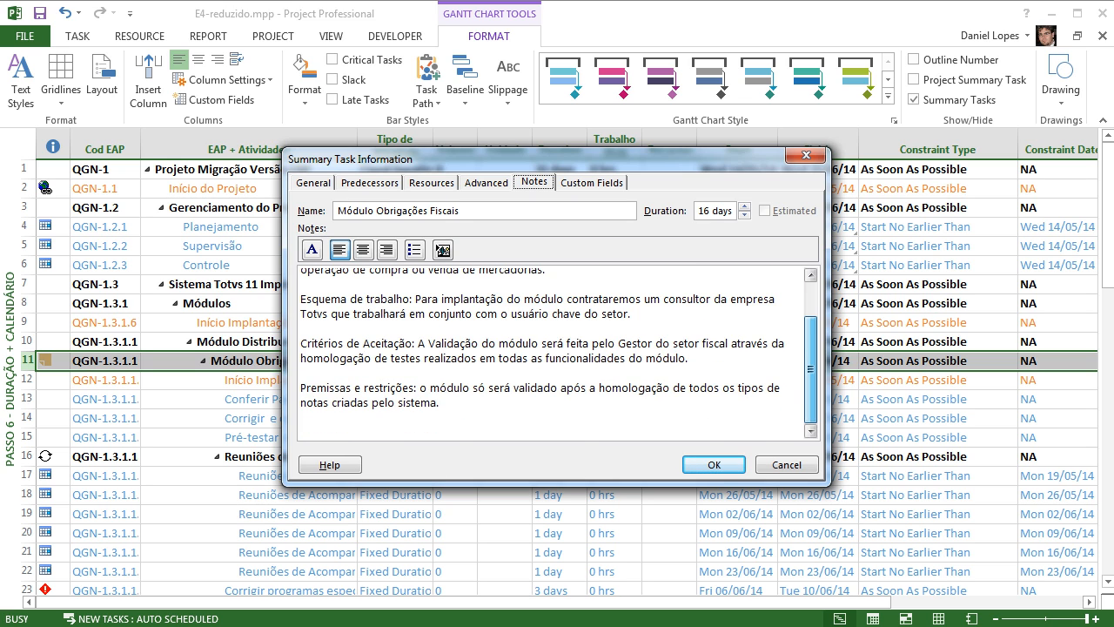
pyautogui.scroll(2, 557, 348)
pyautogui.click(805, 155)
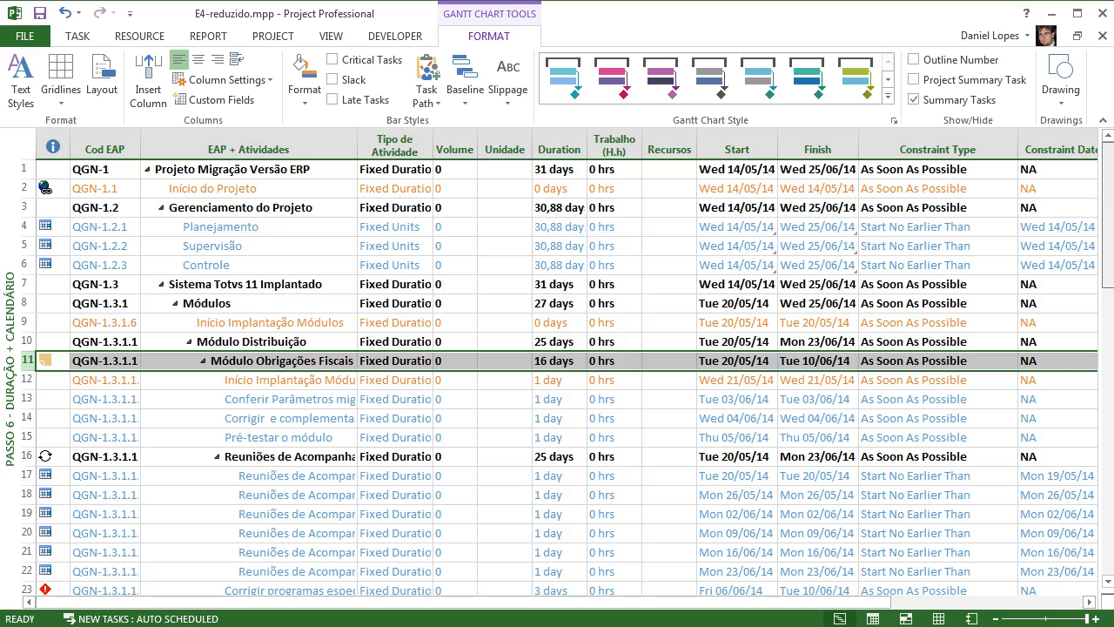
# - Check the indicators of the recurring Reuniões de Acompanhamento task and the tasks listed below it
pyautogui.scroll(-7, 557, 363)
pyautogui.scroll(6, 557, 362)
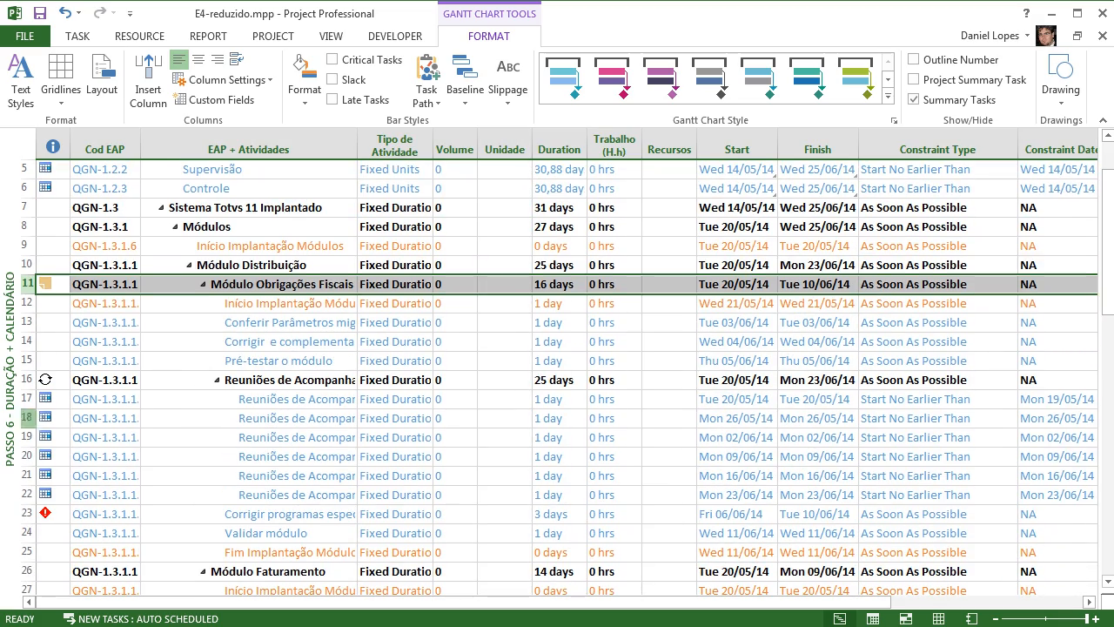
pyautogui.moveTo(45, 398)
pyautogui.moveTo(46, 512)
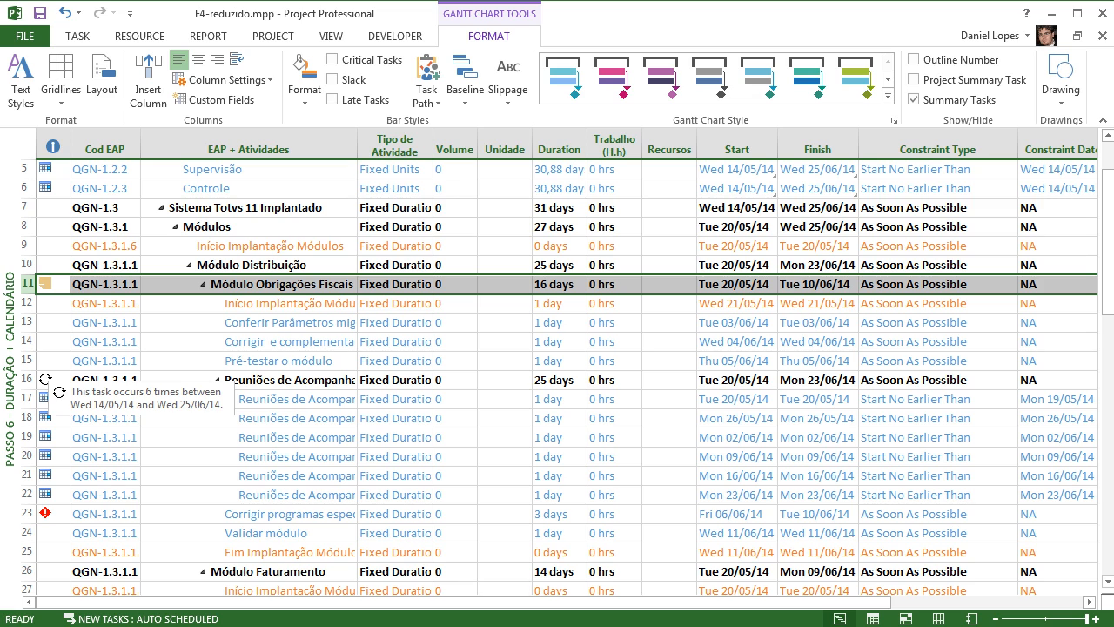
pyautogui.click(46, 379)
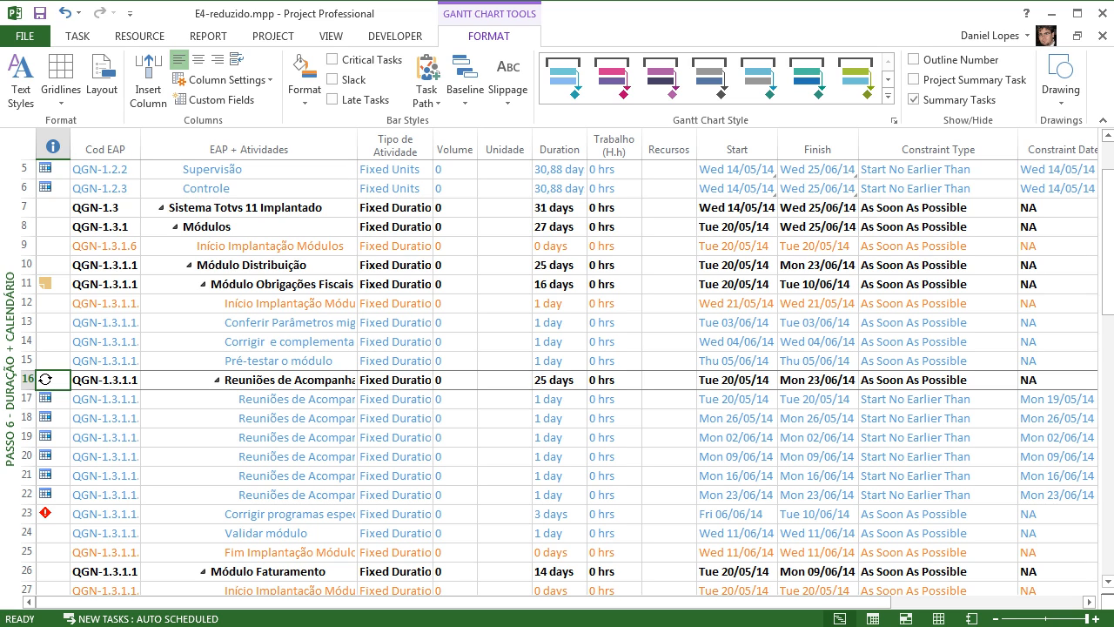
# - Widen the EAP + Atividades column to fit the task names and switch to the Passo 4 - EAP + Atividades* view
pyautogui.moveTo(358, 148); pyautogui.dragTo(442, 149)
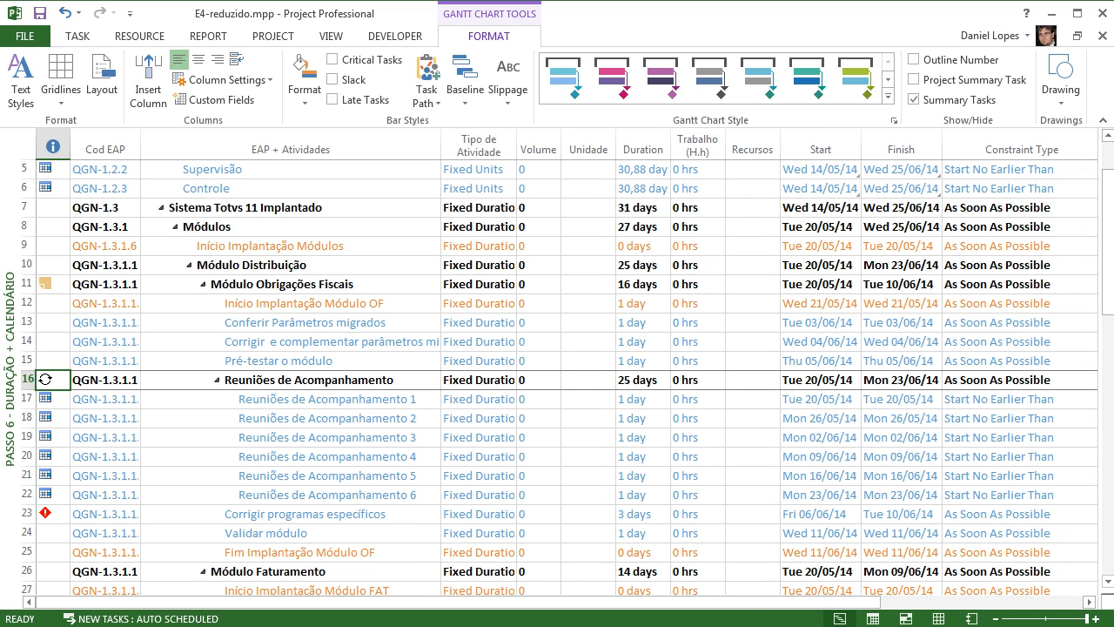
pyautogui.rightClick(12, 366)
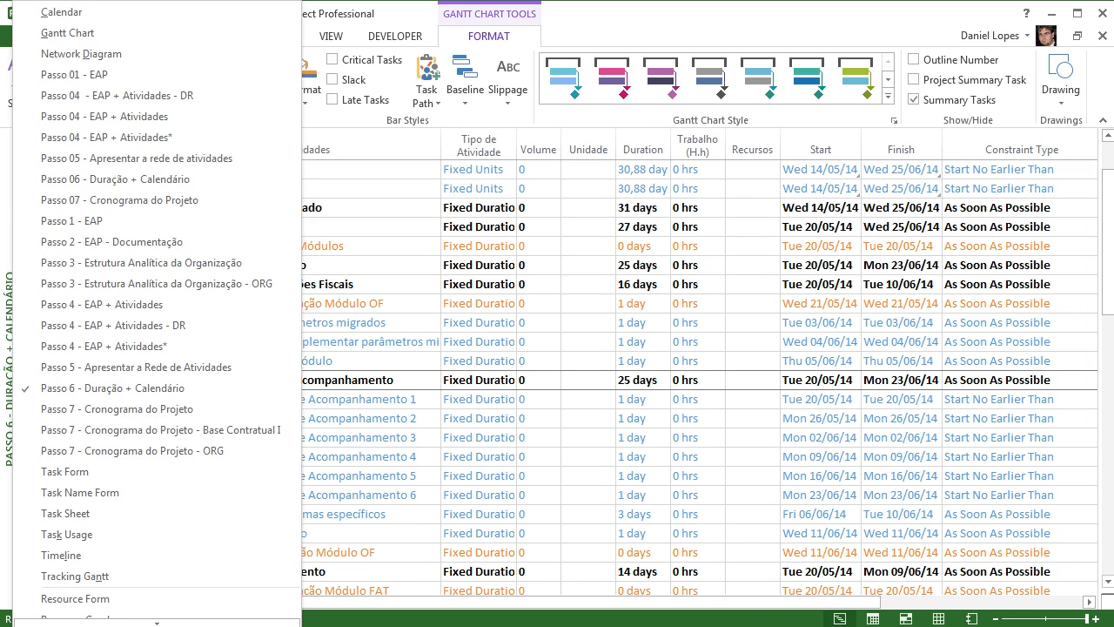
pyautogui.click(105, 345)
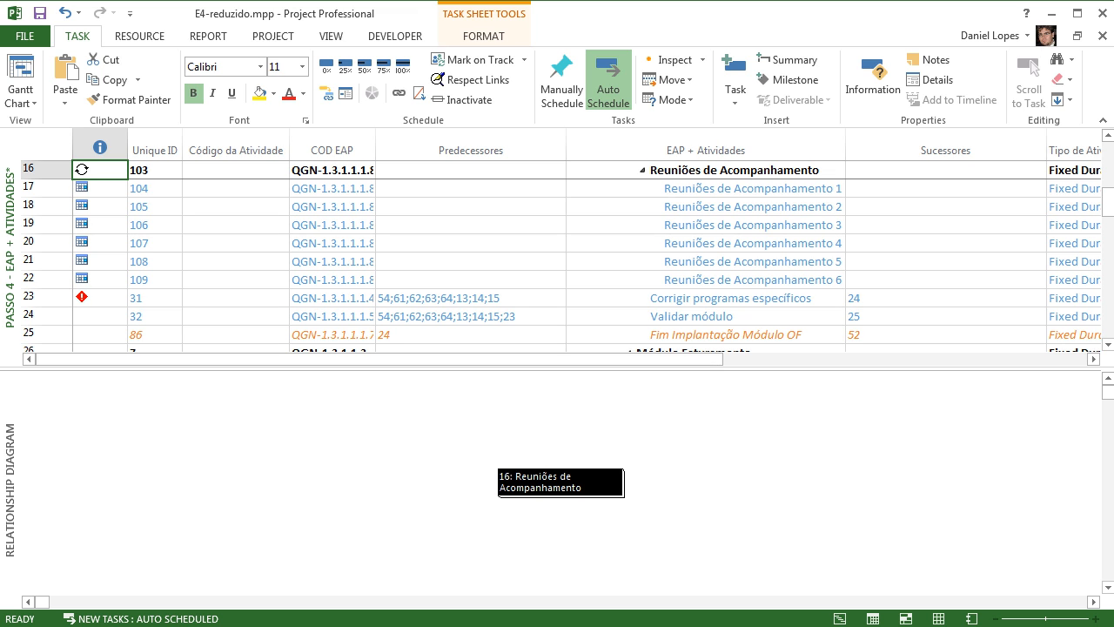
# - Inspect the relationship diagram for each task from Reuniões de Acompanhamento 1 through Corrigir programas específicos
pyautogui.click(100, 188)
pyautogui.press('Down')
pyautogui.press('Down')
pyautogui.press('Down')
pyautogui.press('Down')
pyautogui.press('Down')
pyautogui.press('Down')
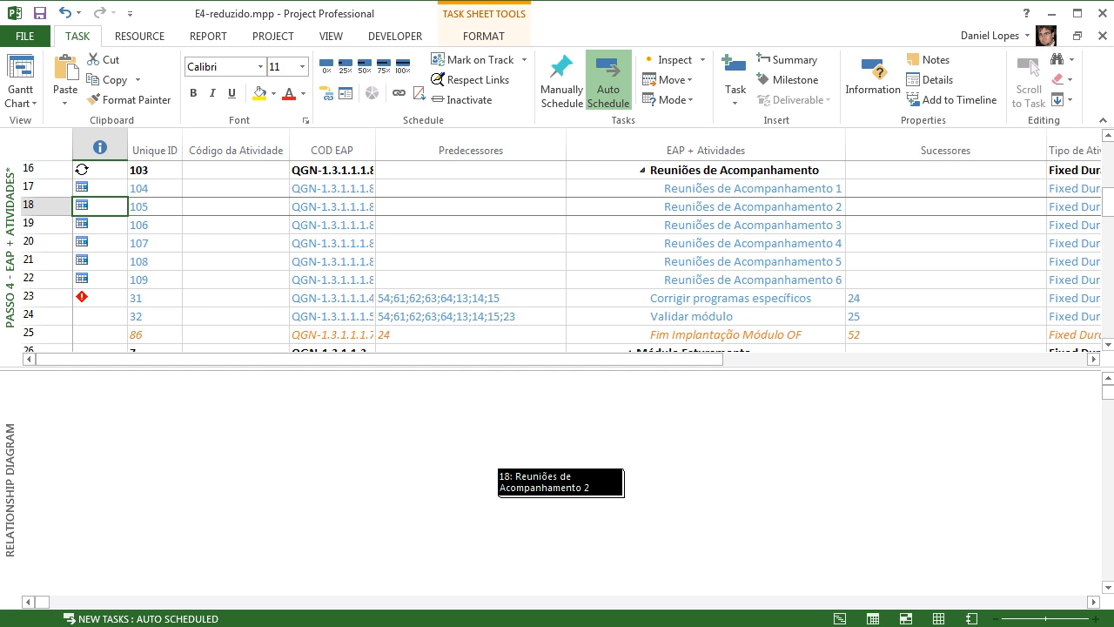
# - Compare the relationship diagrams of tasks Reuniões de Acompanhamento 1 through 6 for predecessor and successor links
pyautogui.press('Up')
pyautogui.press('Up')
pyautogui.press('Up')
pyautogui.press('Up')
pyautogui.press('Up')
pyautogui.press('Up')
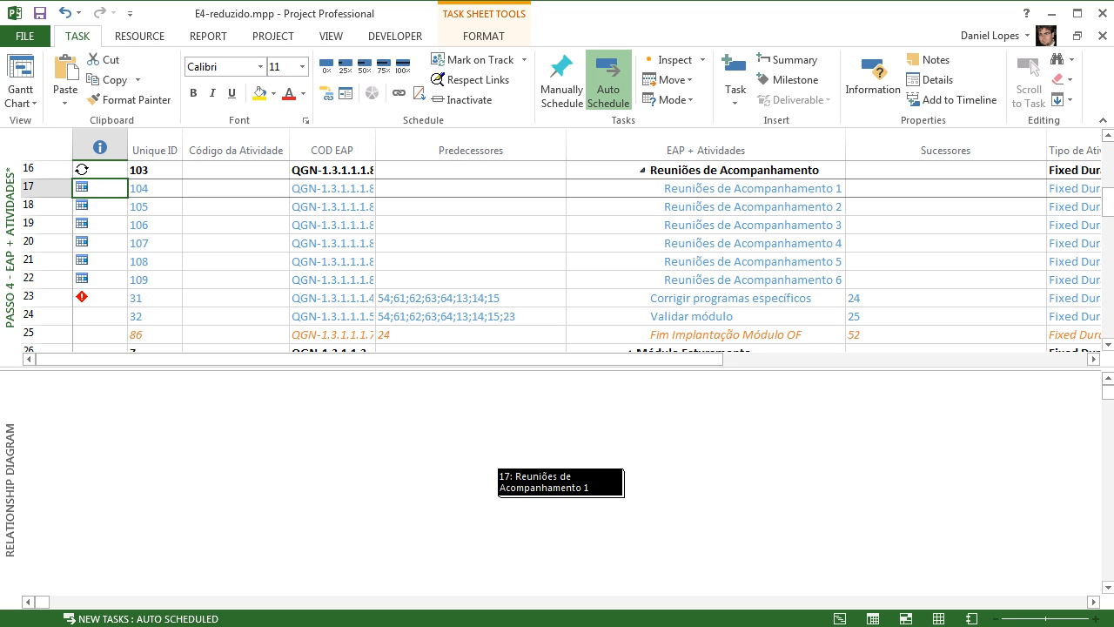
pyautogui.press('Down')
pyautogui.press('Down')
pyautogui.press('Down')
pyautogui.press('Down')
pyautogui.press('Down')
pyautogui.press('Up')
pyautogui.press('Up')
pyautogui.press('Up')
pyautogui.press('Up')
pyautogui.press('Up')
pyautogui.press('Down')
pyautogui.press('Down')
pyautogui.press('Down')
pyautogui.press('Down')
pyautogui.press('Down')
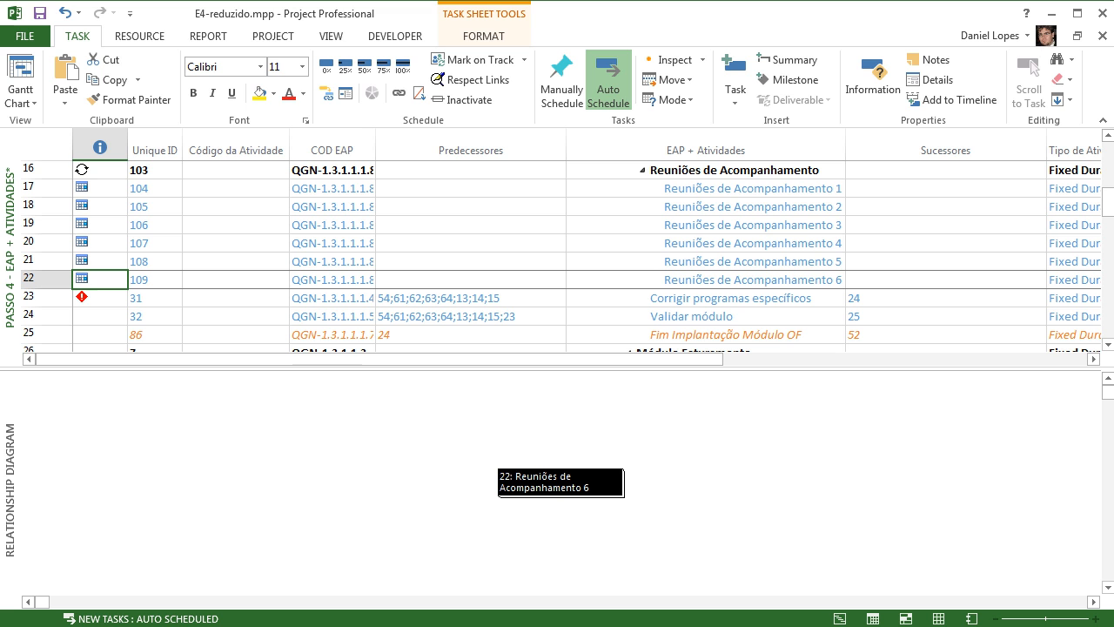
# - Switch to the Passo 2 - EAP - Documentação view and examine the Responsáveis and NO1 cells of the six Reuniões de Acompanhamento tasks
pyautogui.moveTo(379, 358)
pyautogui.mouseDown()
pyautogui.moveTo(667, 359)
pyautogui.moveTo(378, 359)
pyautogui.mouseUp()
pyautogui.rightClick(8, 280)
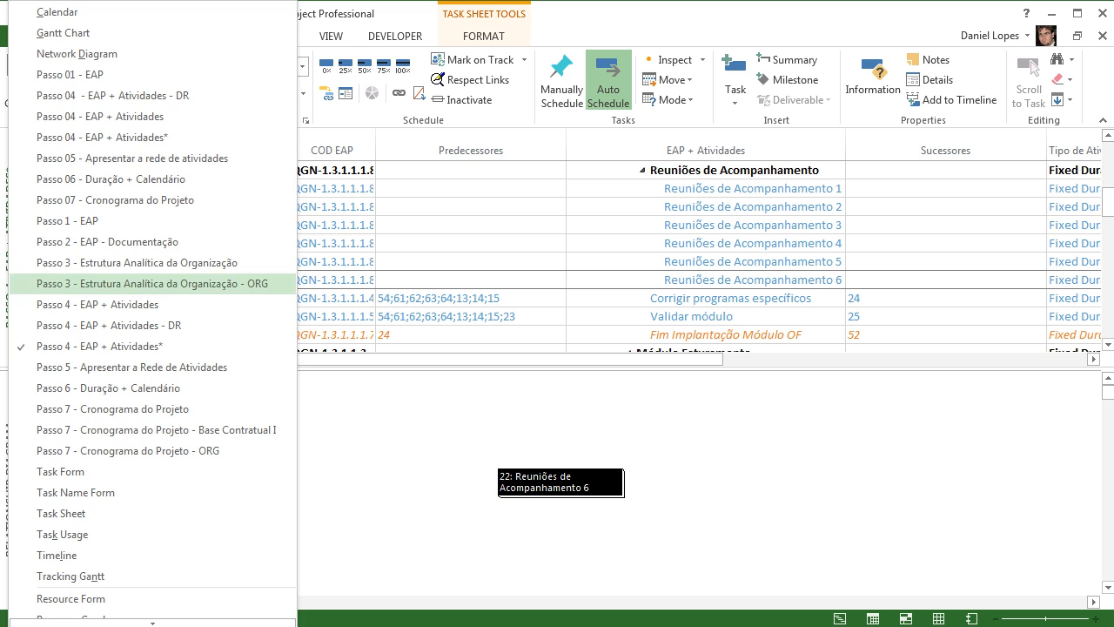
pyautogui.click(107, 241)
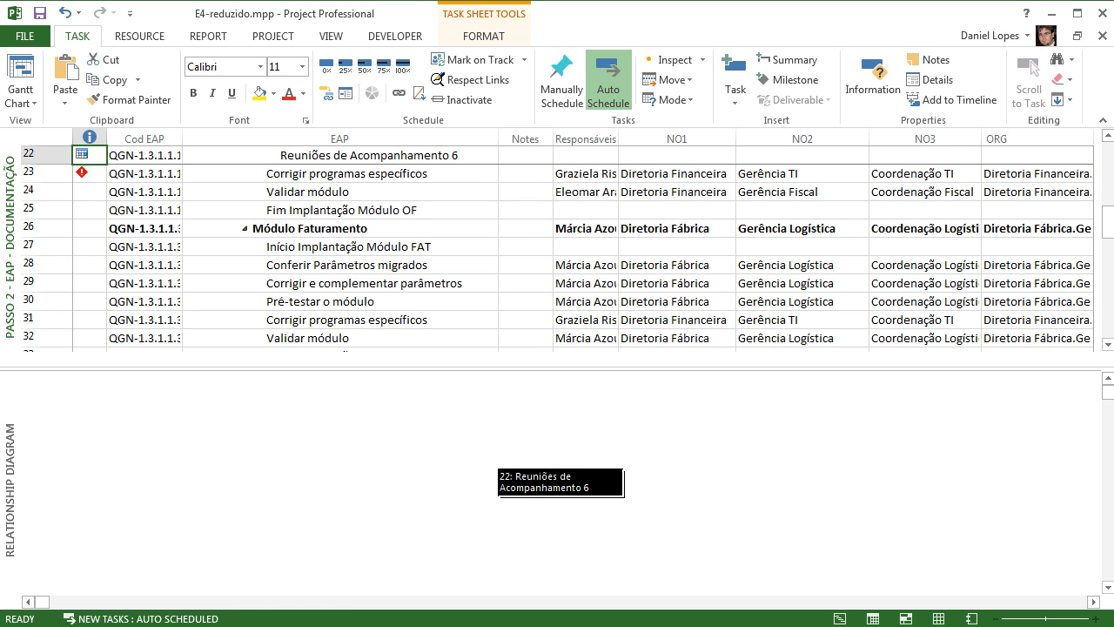
pyautogui.click(1108, 136)
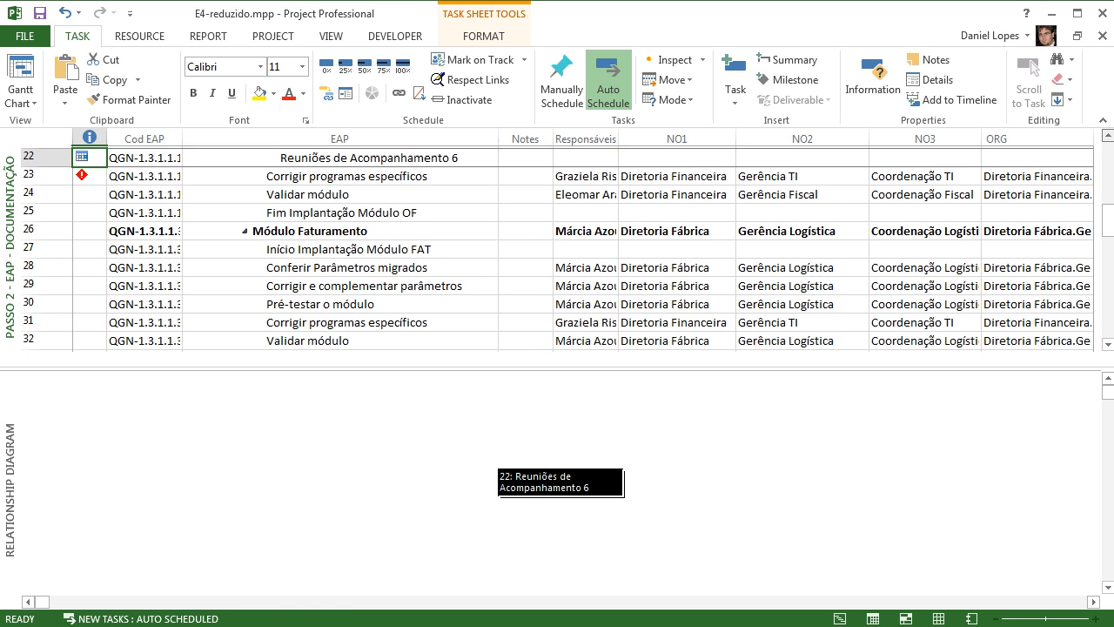
pyautogui.click(1108, 136)
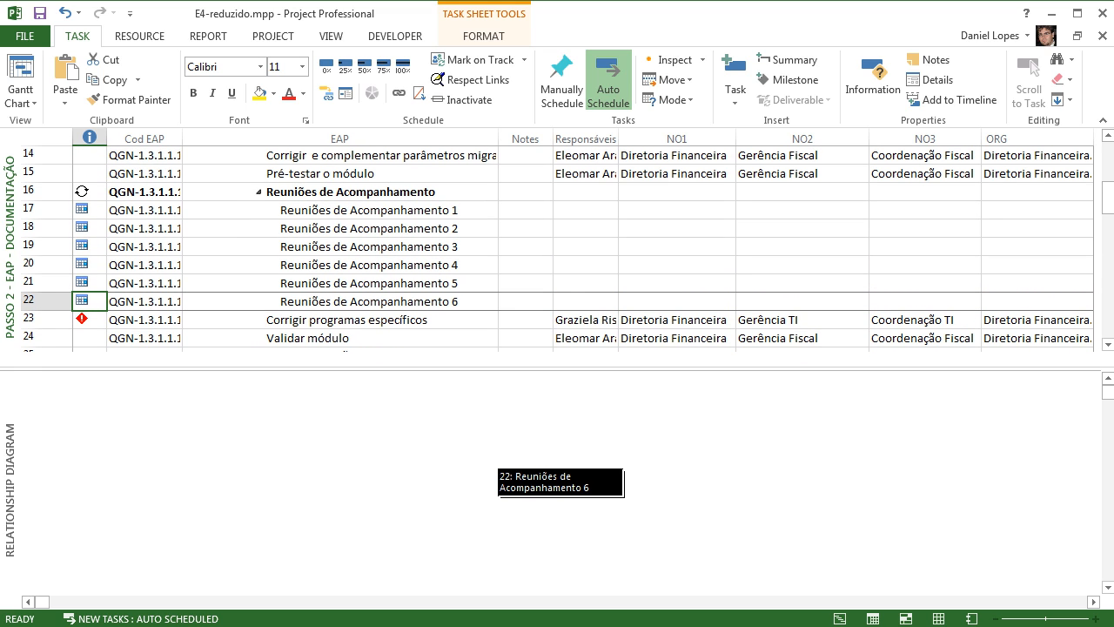
pyautogui.moveTo(1034, 191); pyautogui.dragTo(940, 301)
pyautogui.moveTo(585, 210); pyautogui.dragTo(677, 301)
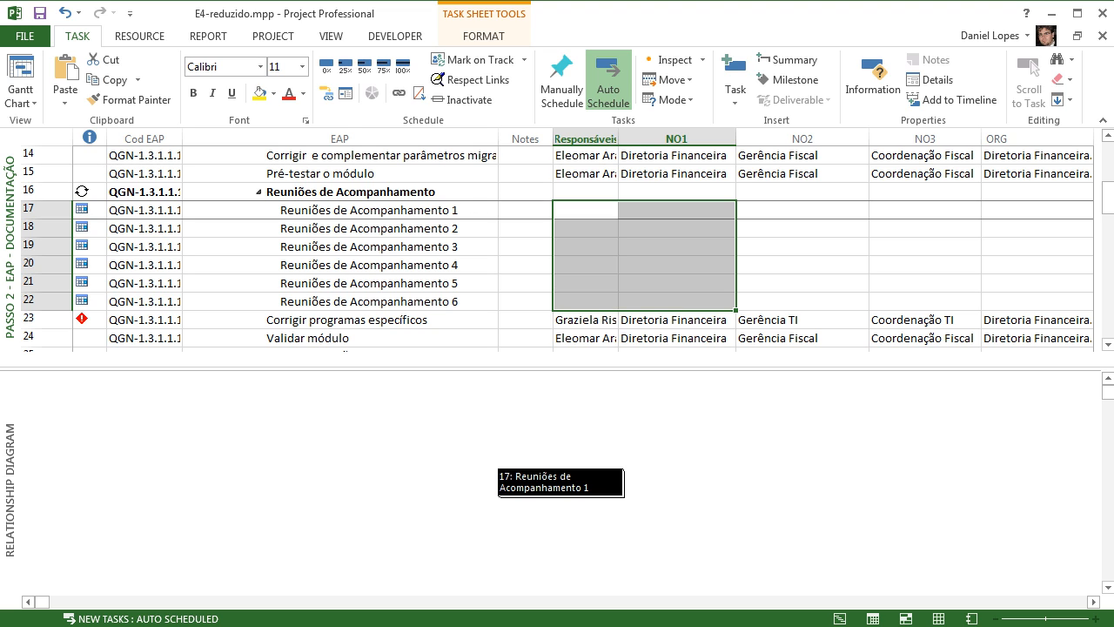
# - Switch to the Passo 6 - Duração + Calendário view and remove the relationship diagram split
pyautogui.rightClick(7, 262)
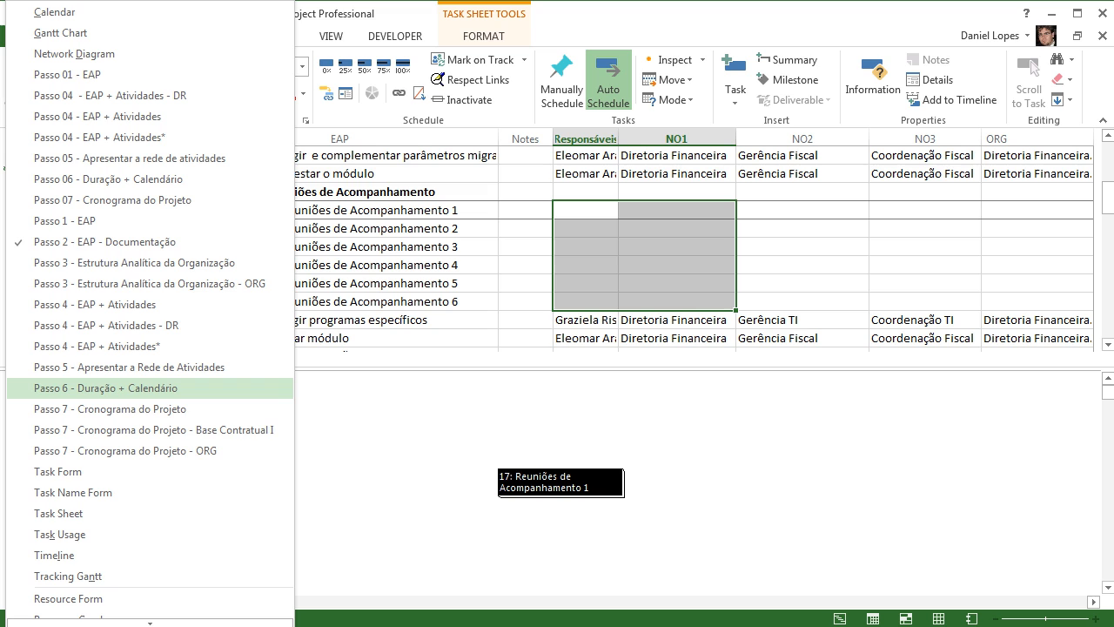
pyautogui.click(104, 388)
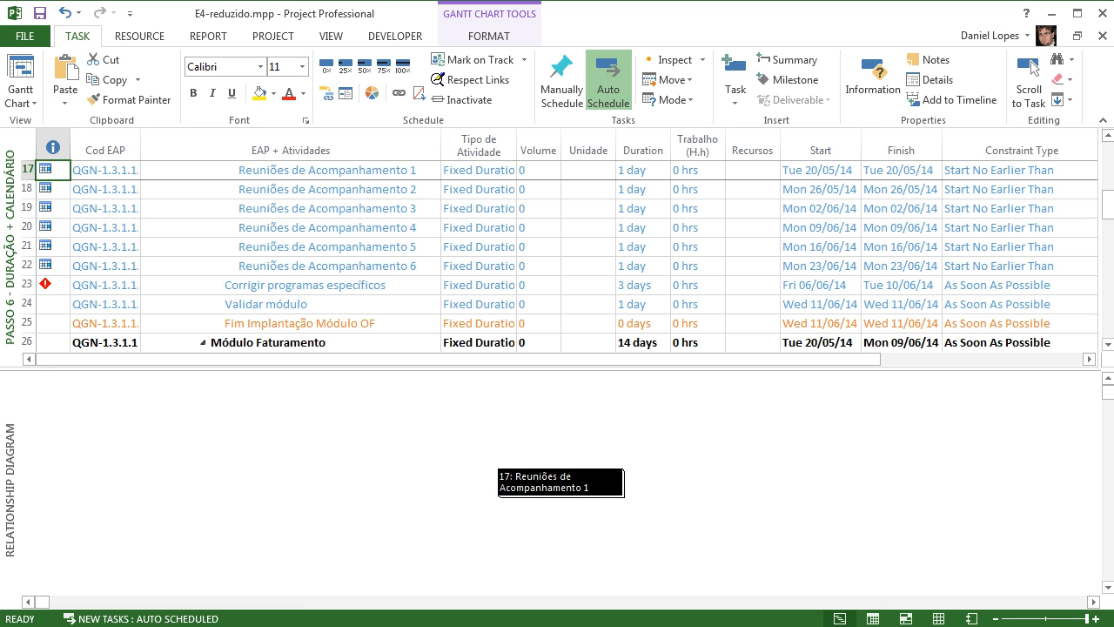
pyautogui.doubleClick(557, 369)
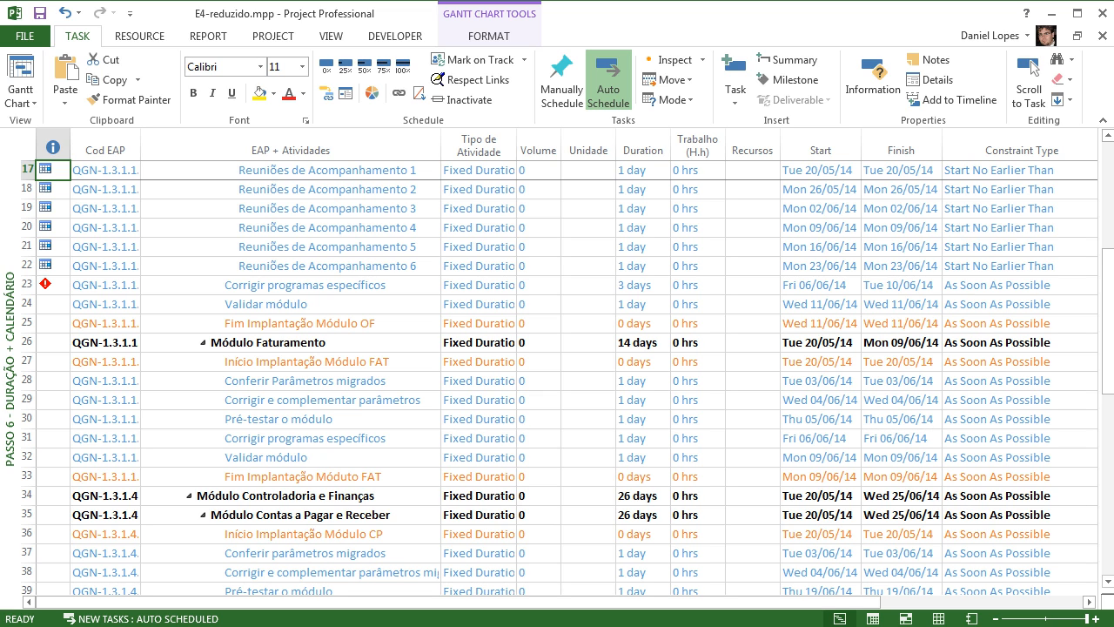
# - Check the task information notes of Reuniões de Acompanhamento 6 against its table row, then close them
pyautogui.doubleClick(27, 266)
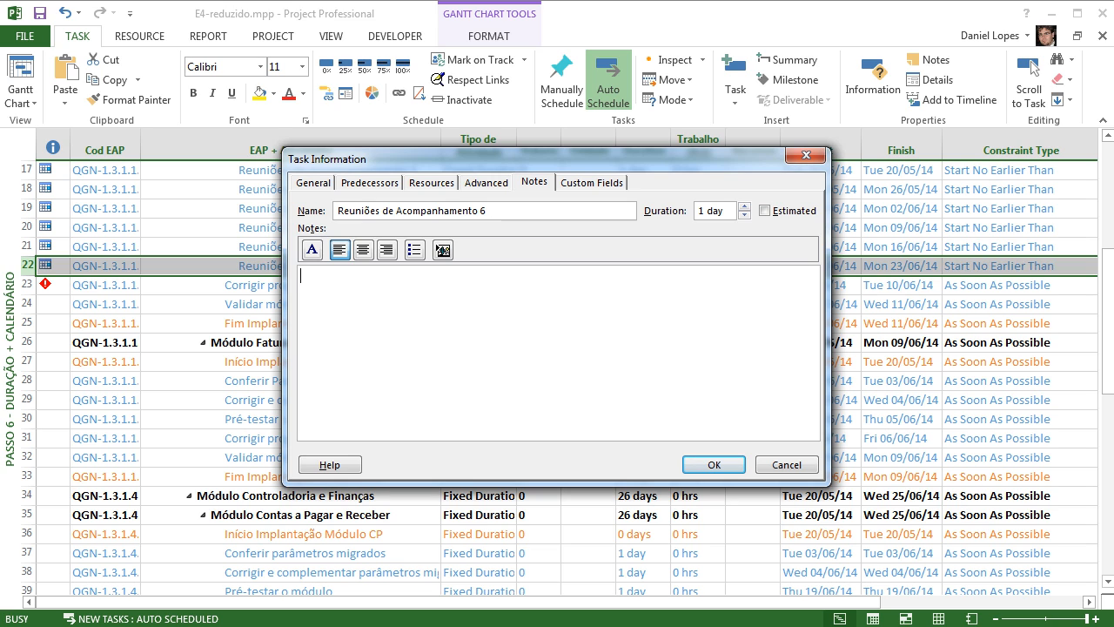
pyautogui.moveTo(522, 158); pyautogui.dragTo(494, 308)
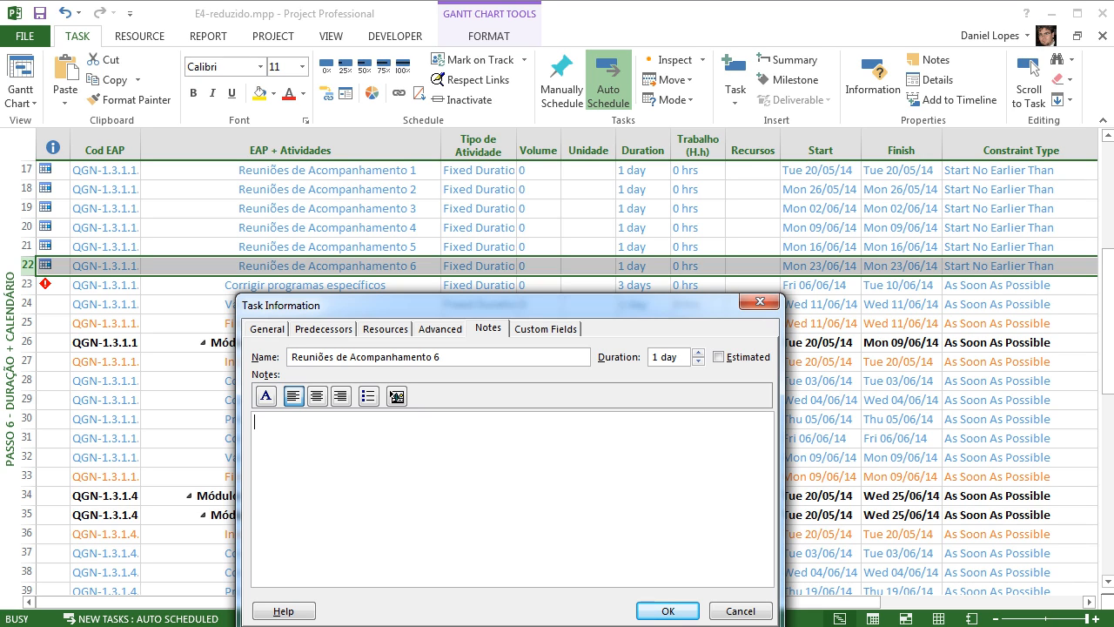
pyautogui.click(760, 301)
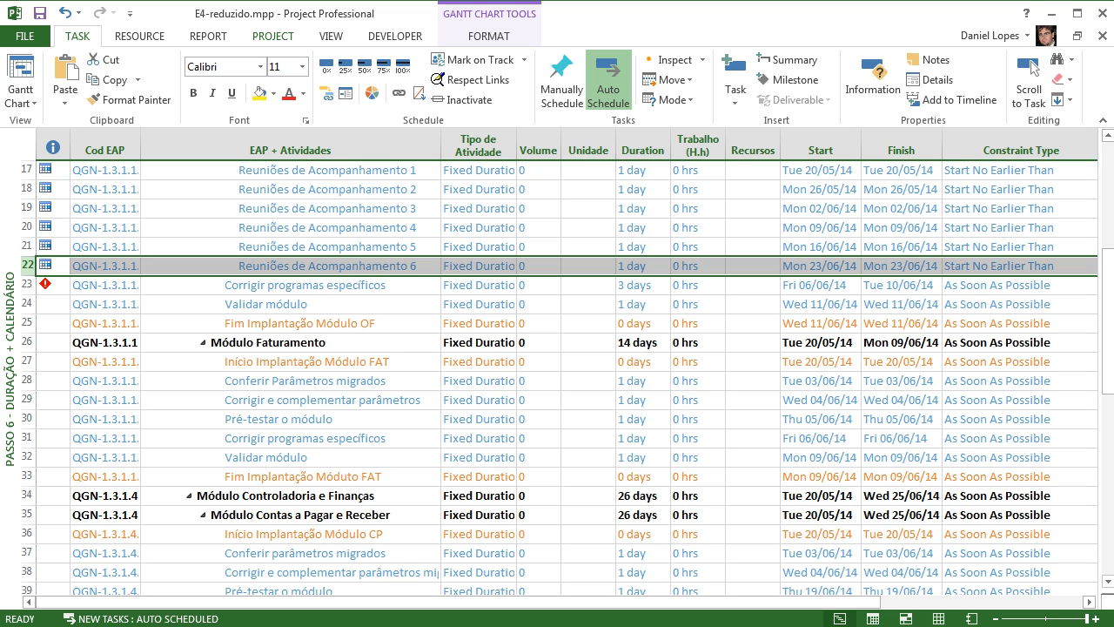
# - Review the working times and exceptions of the Padrão, Calendário Nacional Compensado, RJ, 6 dias and Calendário Especial SD calendars
pyautogui.click(273, 36)
pyautogui.click(356, 82)
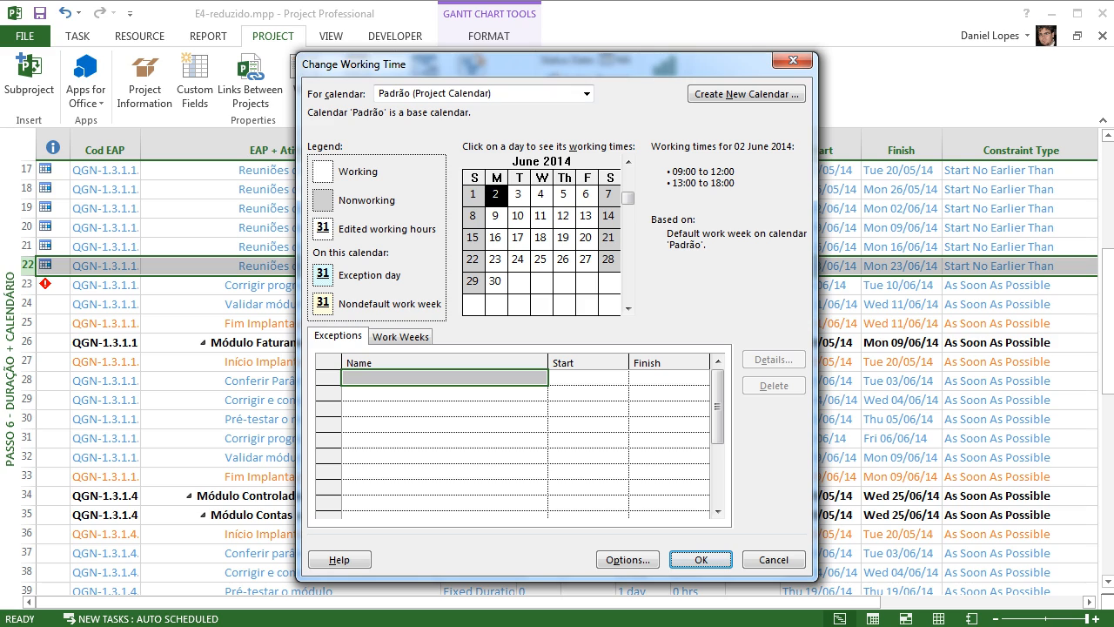
pyautogui.click(586, 94)
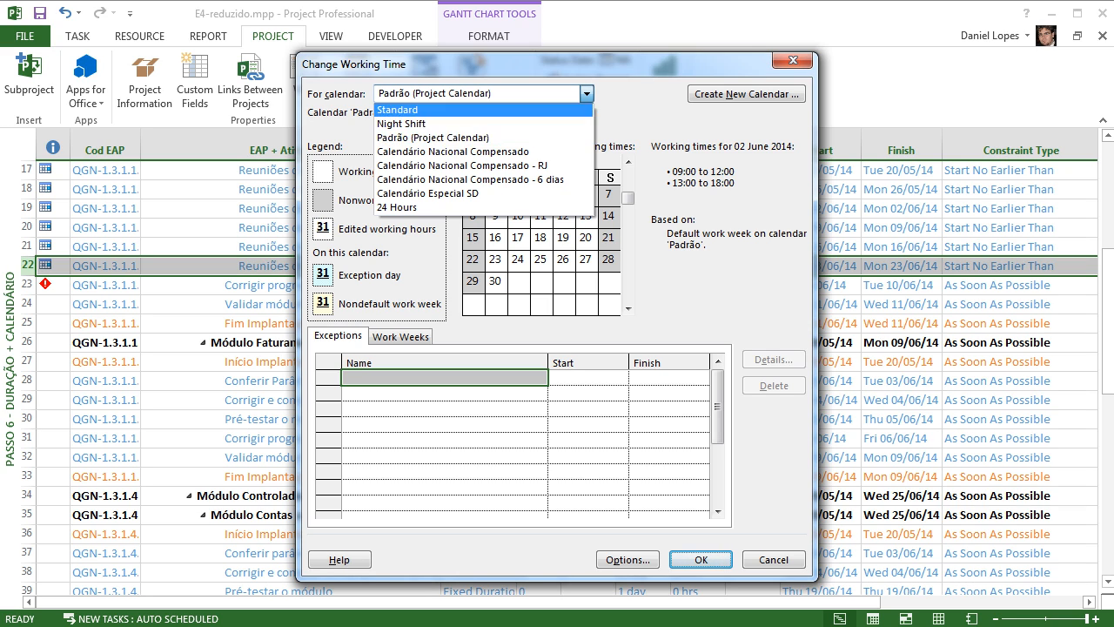
pyautogui.click(522, 138)
pyautogui.click(587, 94)
pyautogui.click(487, 151)
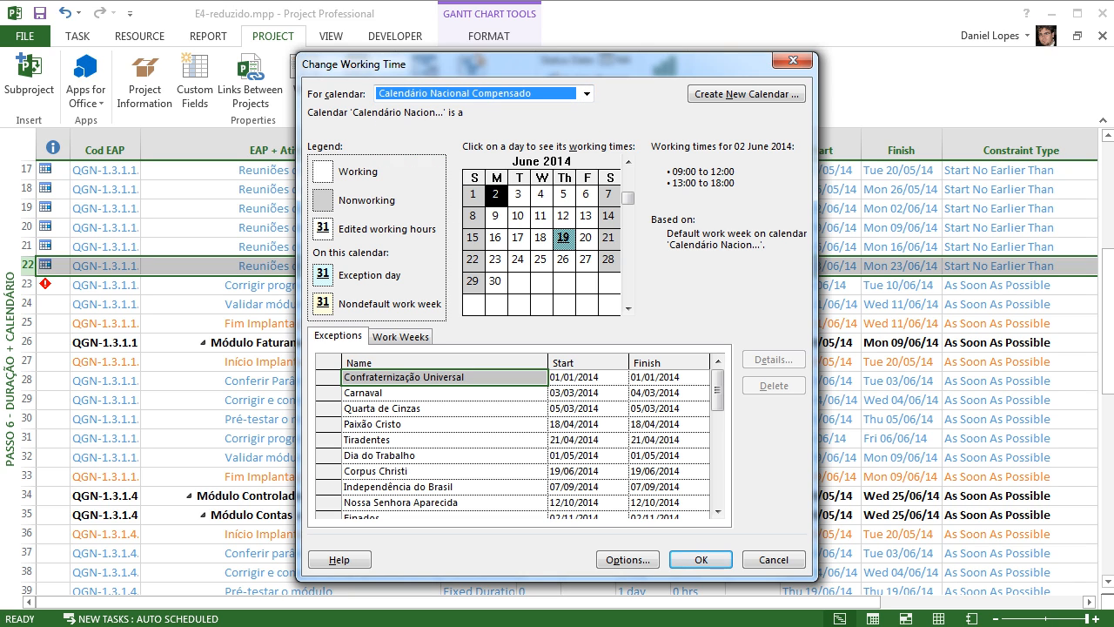
pyautogui.click(586, 94)
pyautogui.click(483, 165)
pyautogui.click(587, 94)
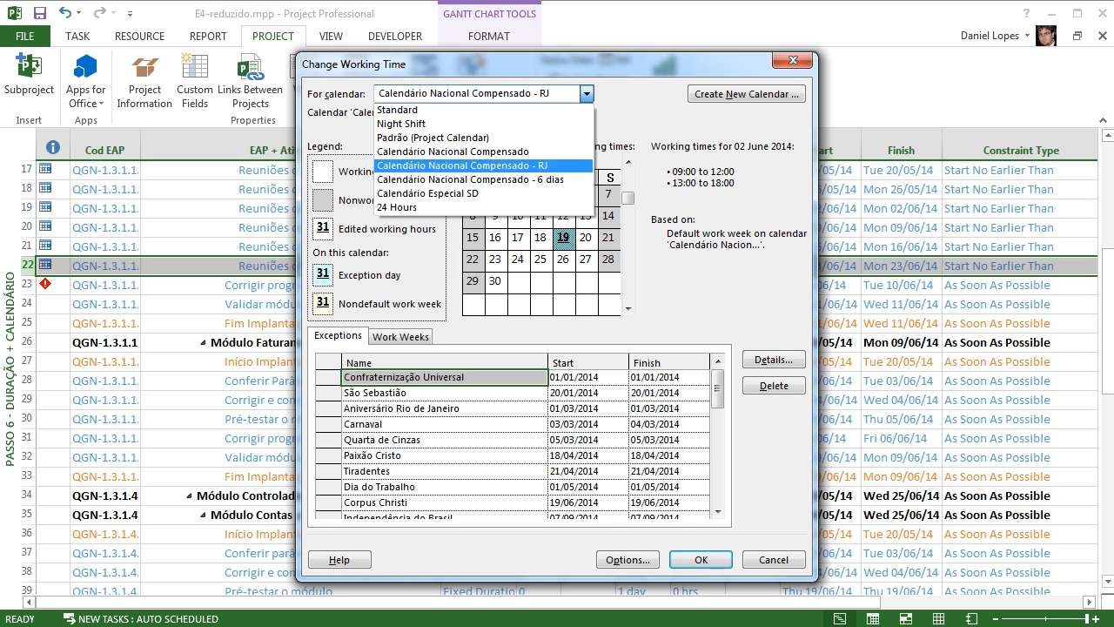
pyautogui.click(470, 179)
pyautogui.click(586, 94)
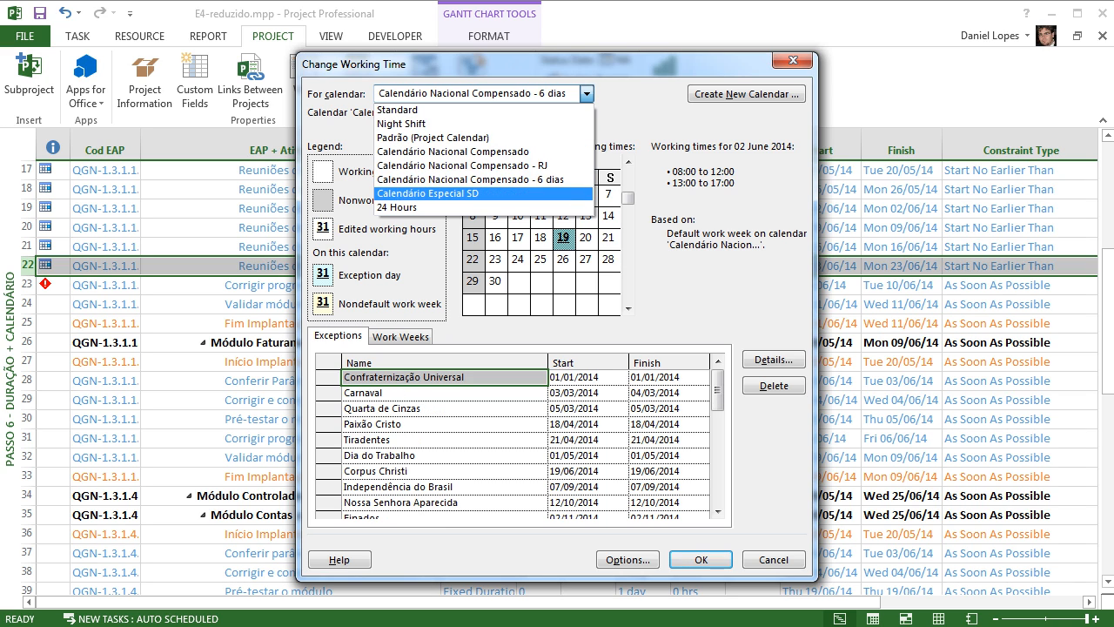
pyautogui.click(426, 194)
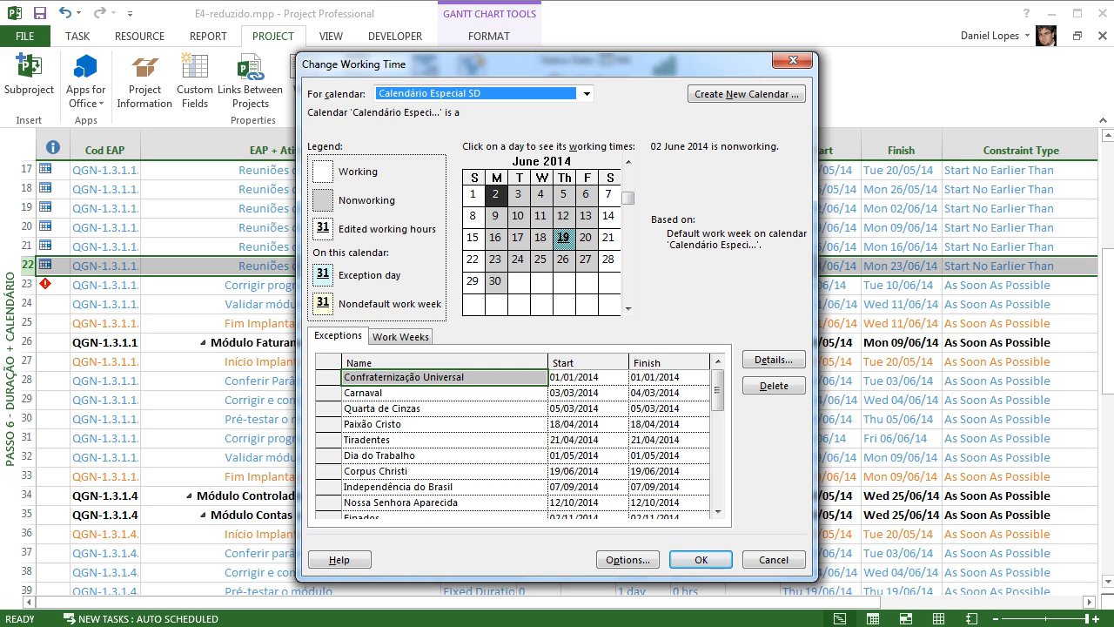
# - Inspect the working-time details of the Quarta de Cinzas exception in Calendário Nacional Compensado, then close them
pyautogui.click(587, 94)
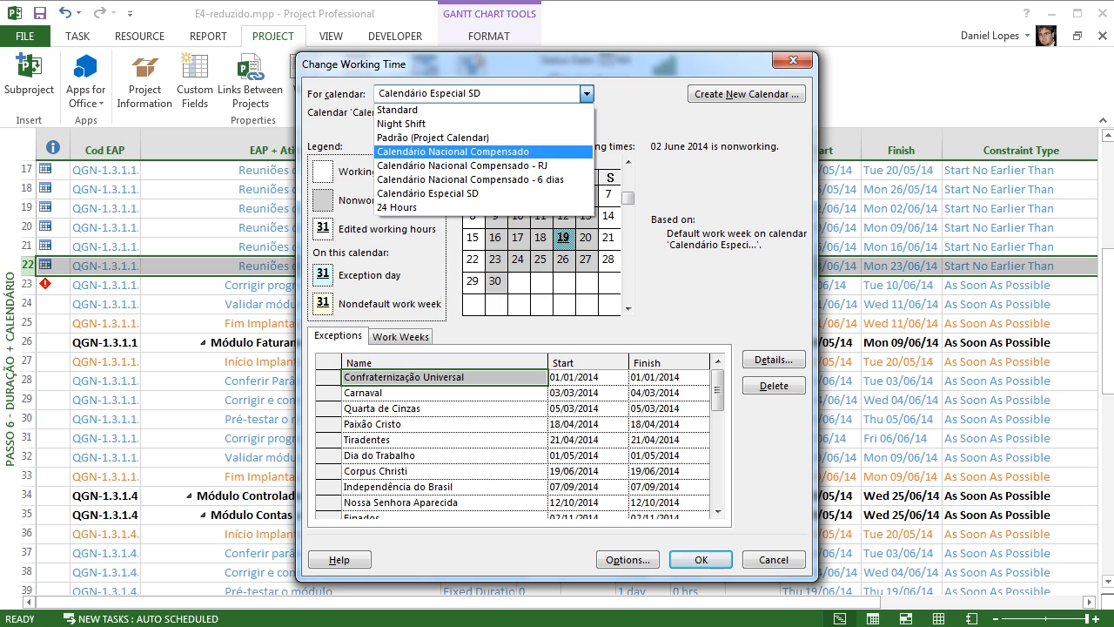
pyautogui.click(453, 151)
pyautogui.click(417, 408)
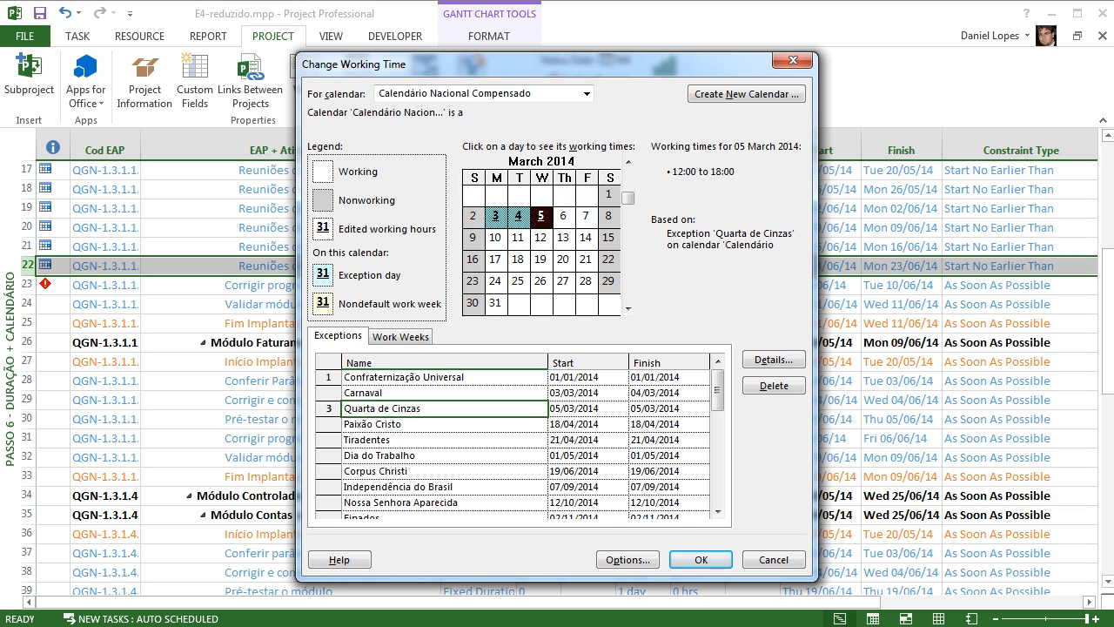
pyautogui.click(417, 392)
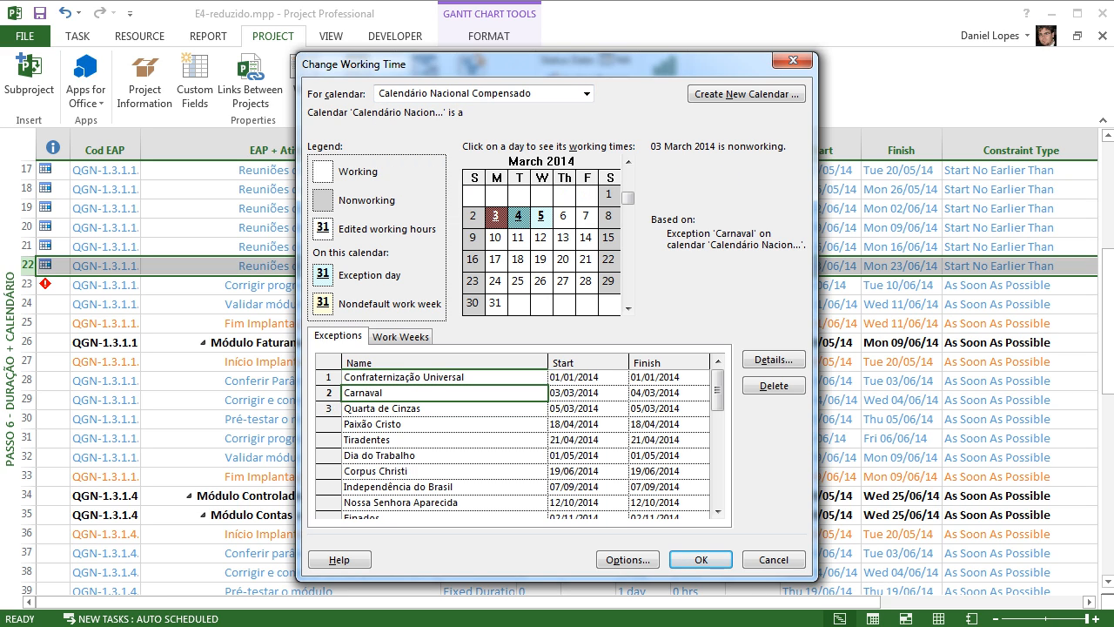
pyautogui.click(418, 408)
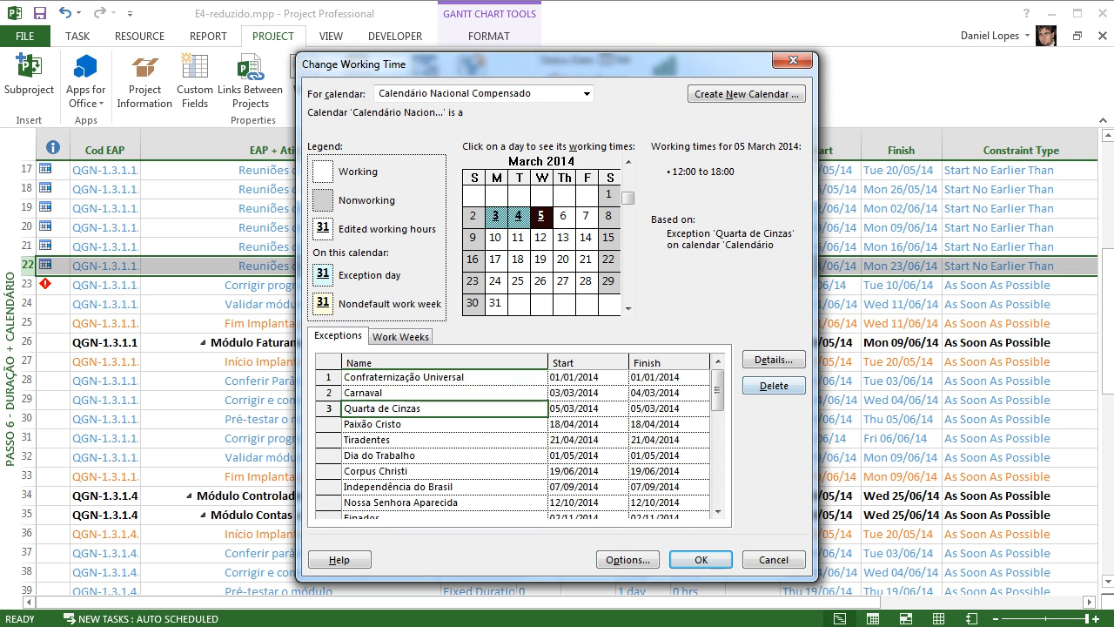
pyautogui.click(774, 360)
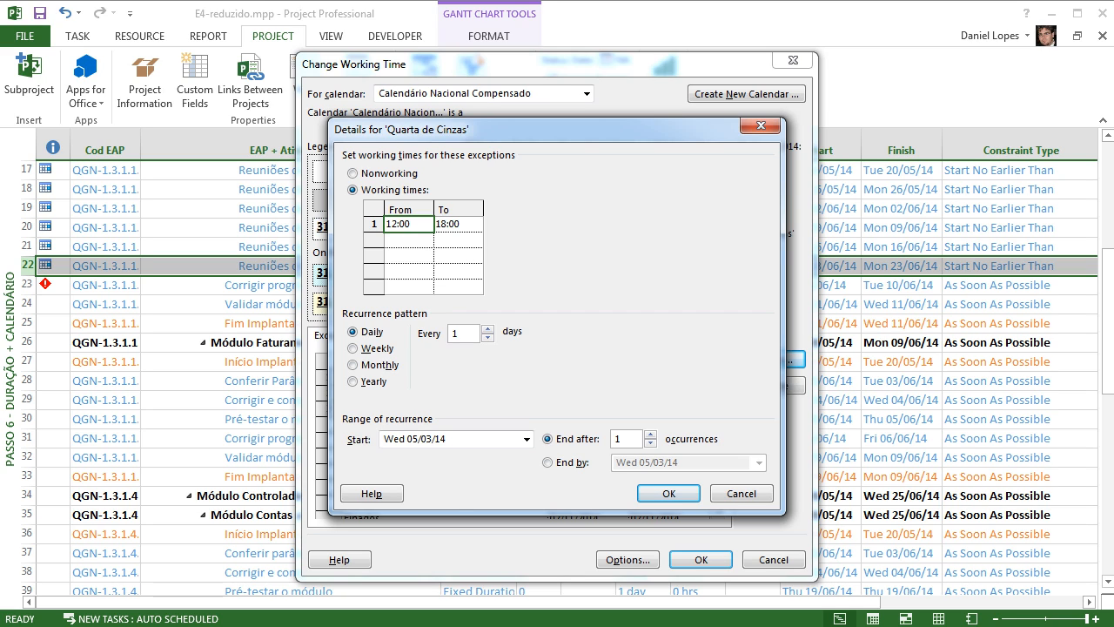
pyautogui.moveTo(522, 129); pyautogui.dragTo(711, 184)
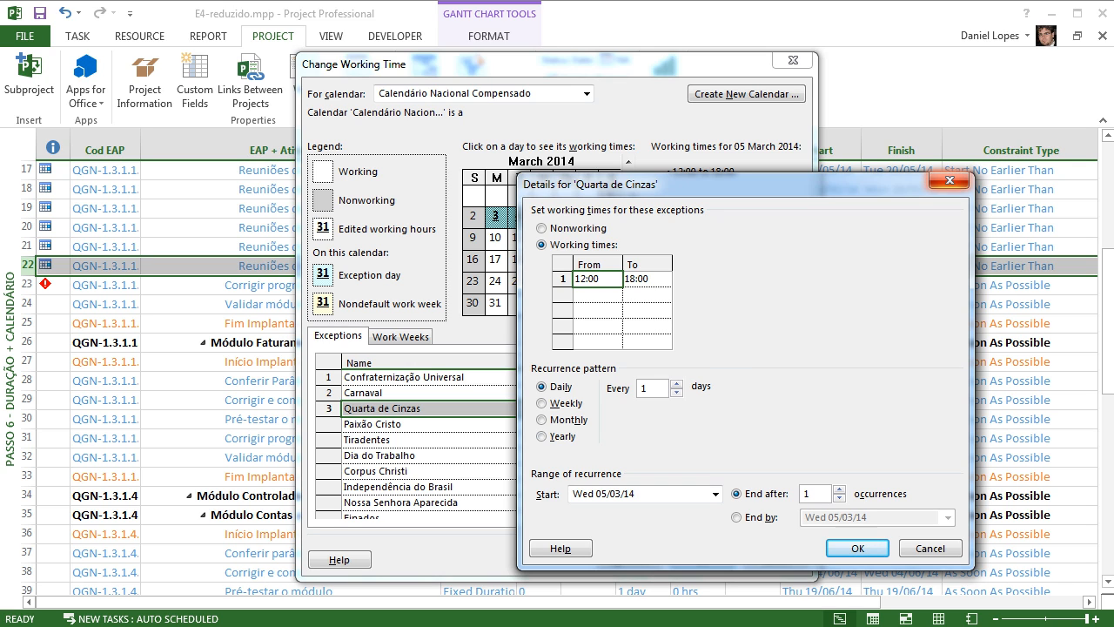
pyautogui.click(949, 180)
# - Inspect the details of the Carnaval exception, then leave the working time settings without changes
pyautogui.click(436, 393)
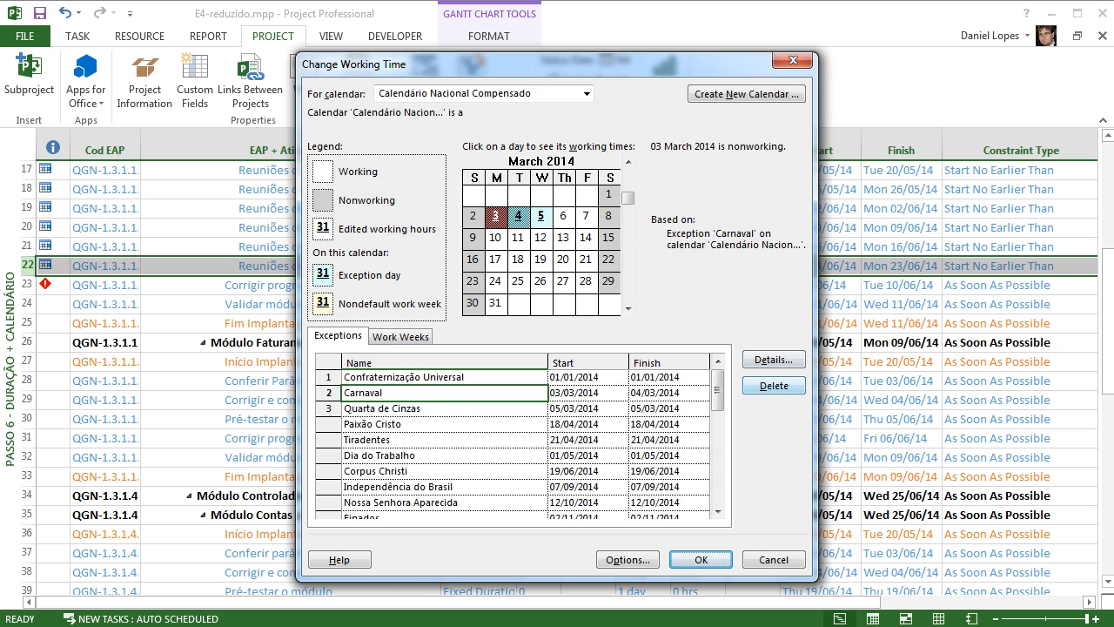
pyautogui.click(773, 360)
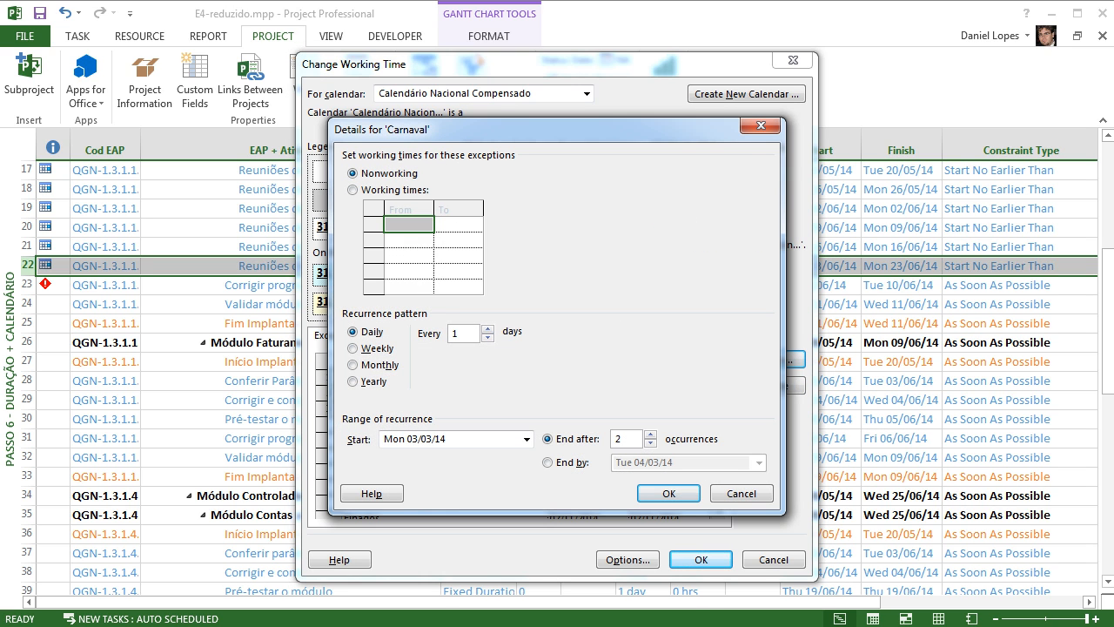
pyautogui.click(760, 125)
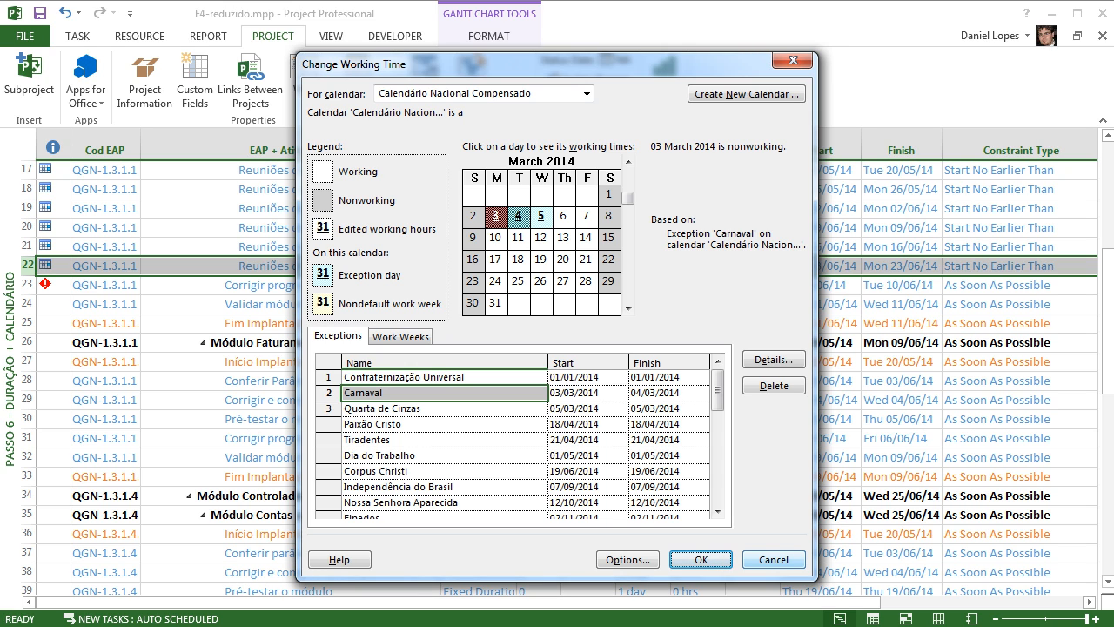
pyautogui.click(772, 560)
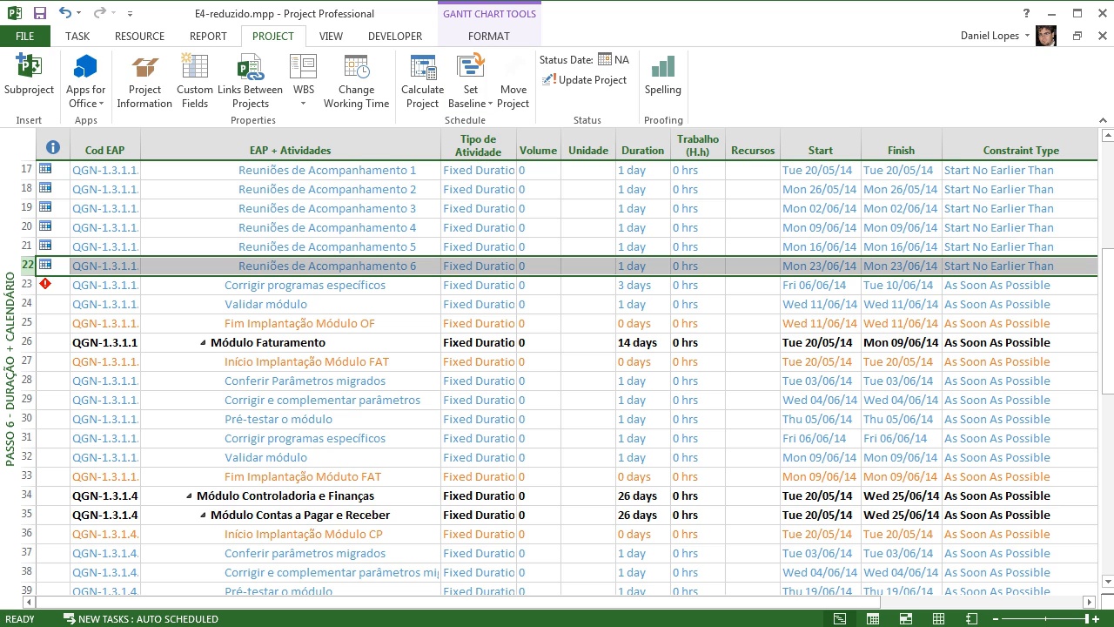
# - View the working times of the Calendário Nacional Compensado - 6 dias calendar, then close the working time settings
pyautogui.click(356, 83)
pyautogui.click(483, 93)
pyautogui.click(453, 179)
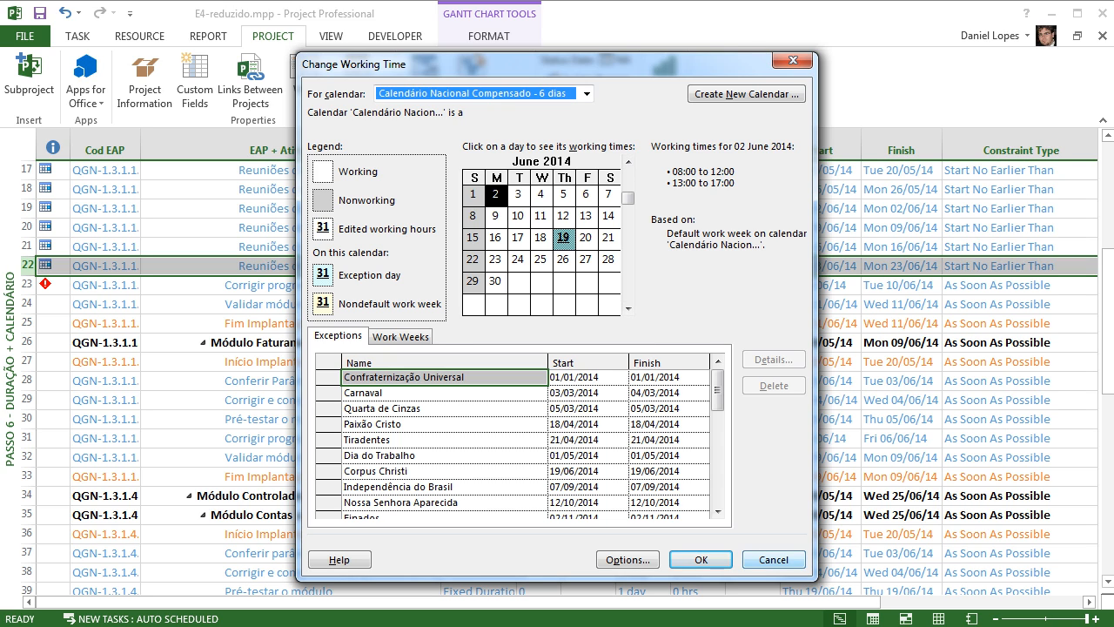
pyautogui.press('Return')
# - Switch to the Passo 7 - Cronograma do Projeto view and widen its table area beside the Gantt chart
pyautogui.rightClick(29, 343)
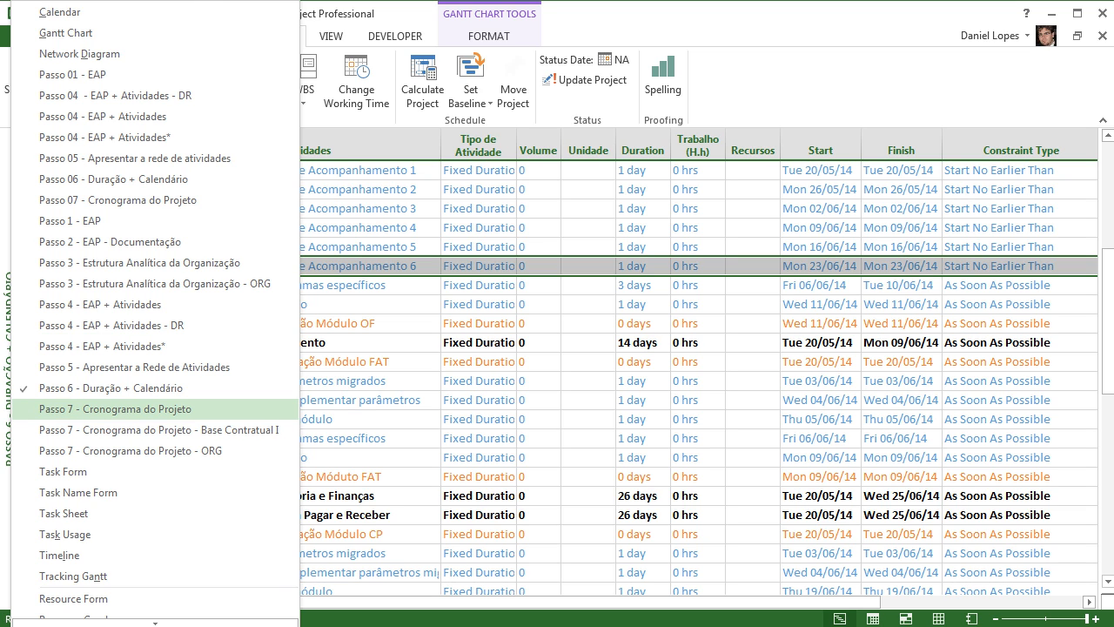
pyautogui.press('Return')
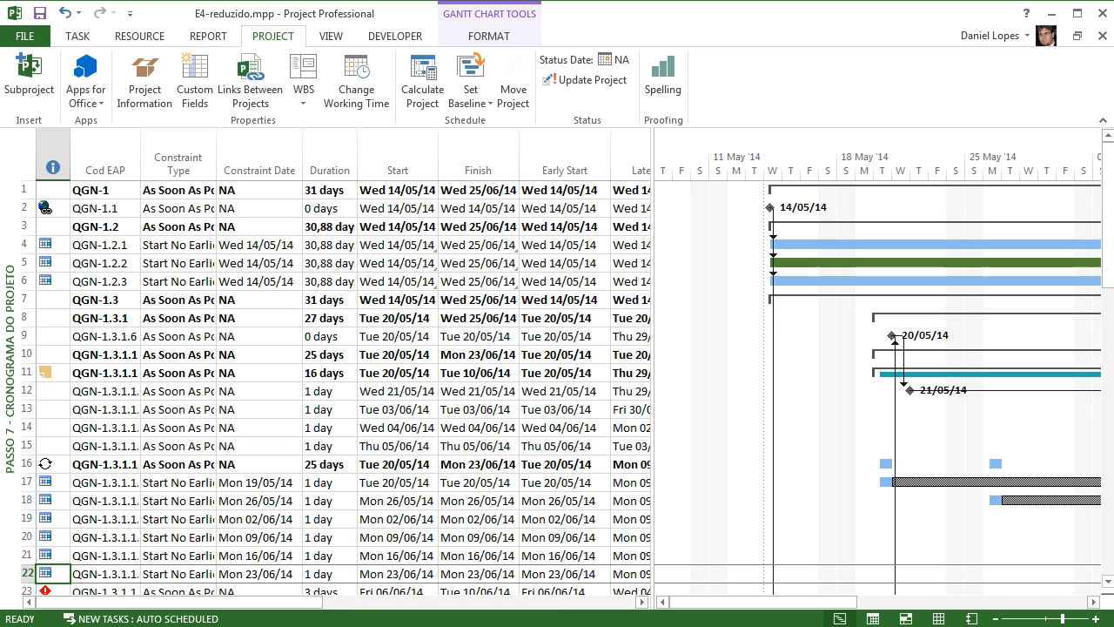
pyautogui.moveTo(654, 348); pyautogui.dragTo(739, 348)
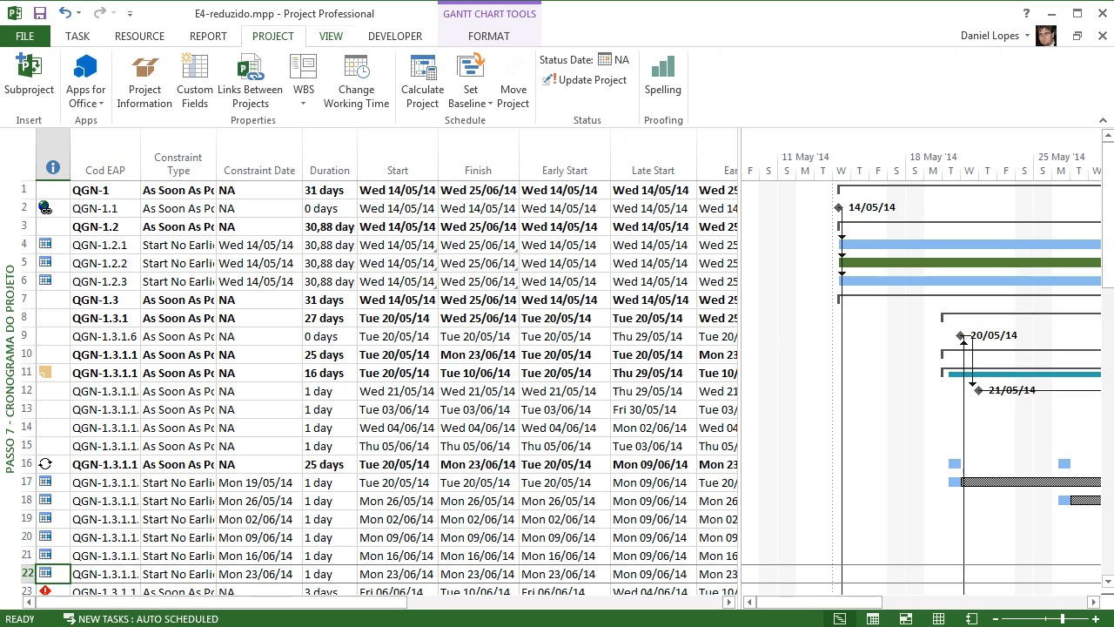
# - Open the definition of the Passo 7 - Cronograma do Projeto task table and check the WBS field's title
pyautogui.click(330, 36)
pyautogui.click(396, 99)
pyautogui.click(409, 435)
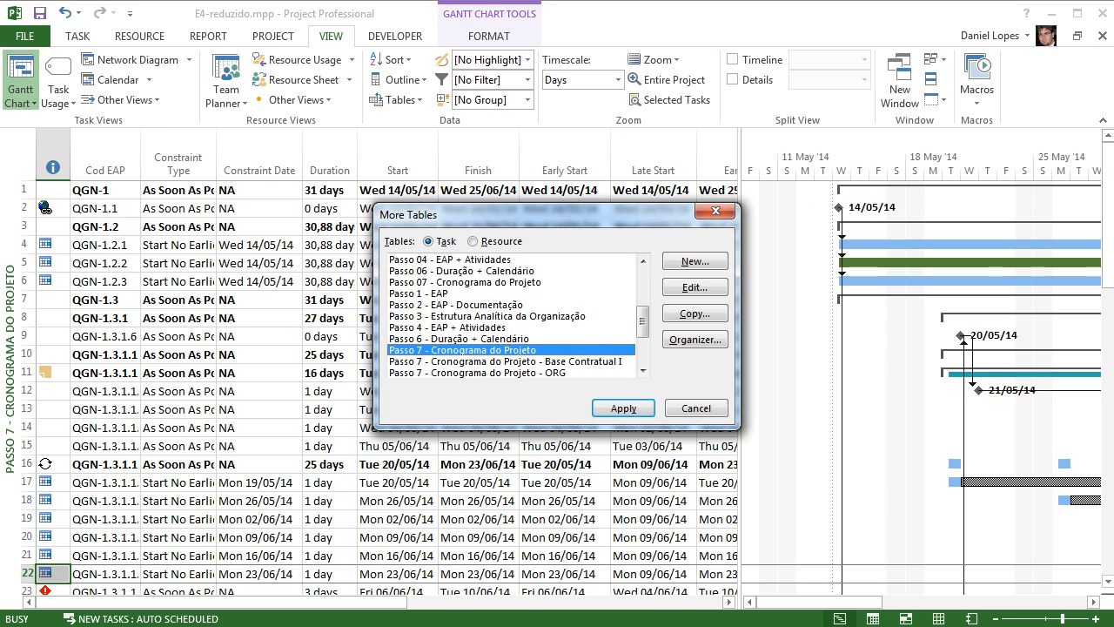
pyautogui.click(694, 286)
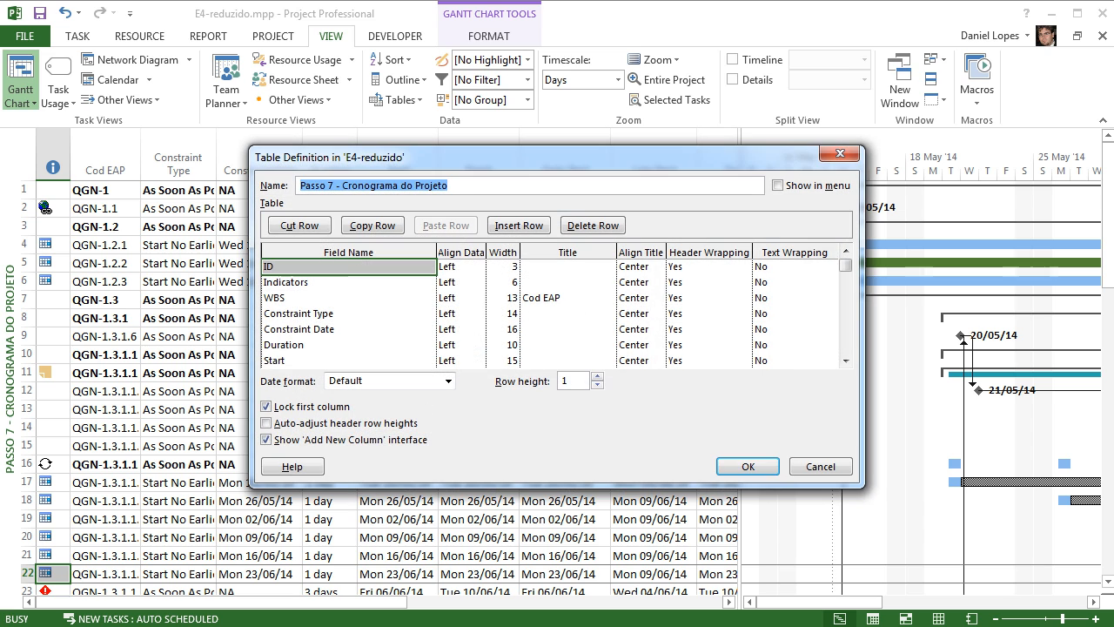
pyautogui.click(348, 298)
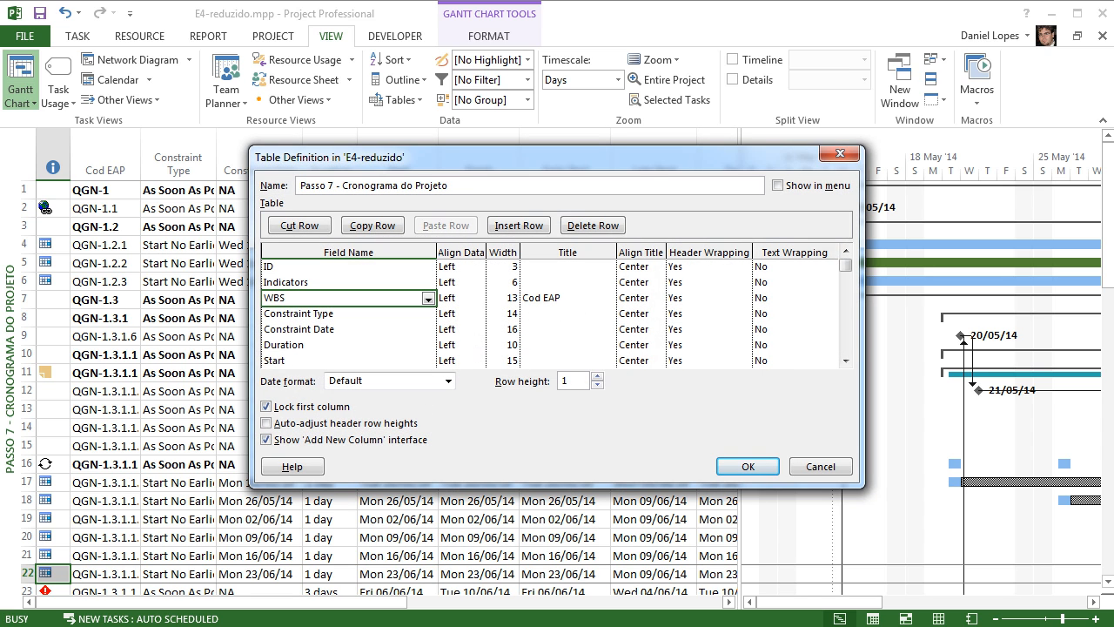
pyautogui.press('Tab')
pyautogui.press('Tab')
pyautogui.press('Tab')
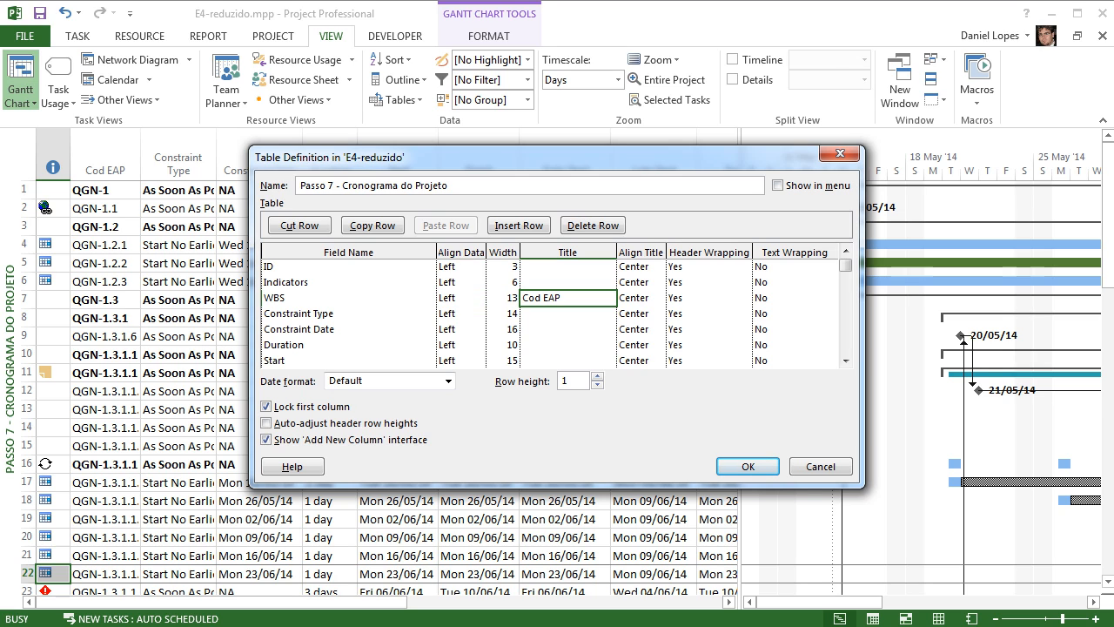
# - Examine the table definition's constraint, duration, start and finish fields, including the early and late dates
pyautogui.click(567, 313)
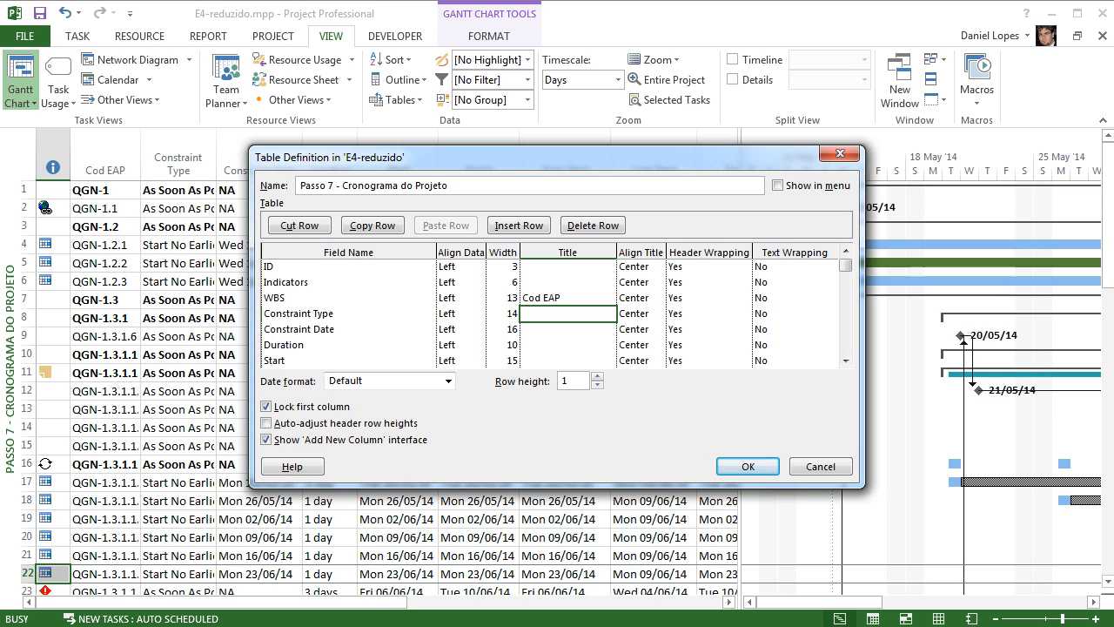
pyautogui.press('Down')
pyautogui.press('Down')
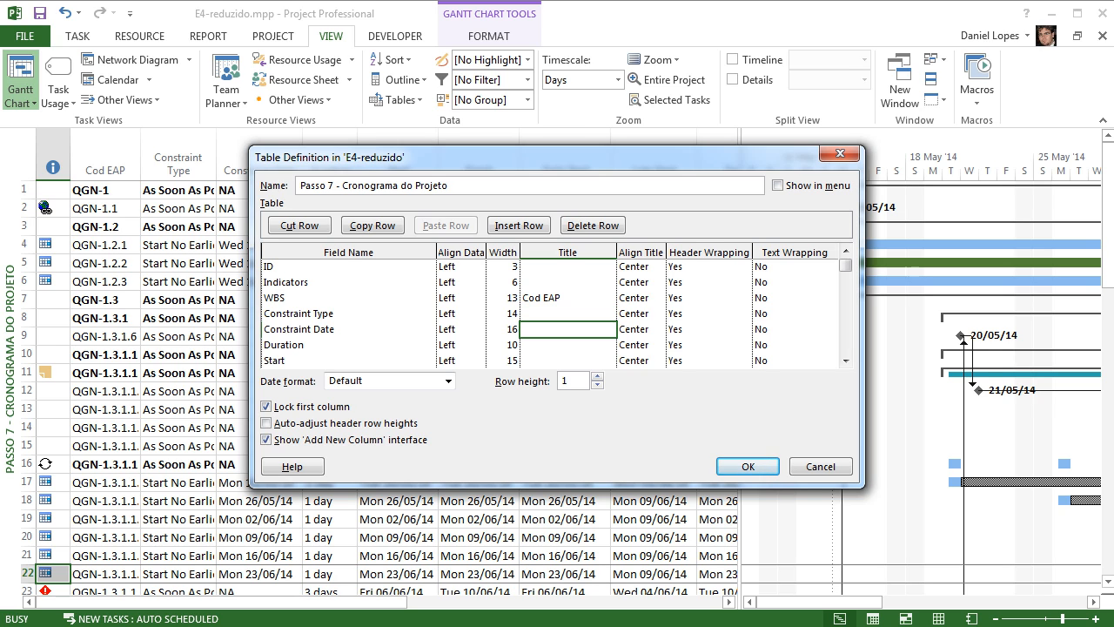
pyautogui.press('Down')
pyautogui.press('Down')
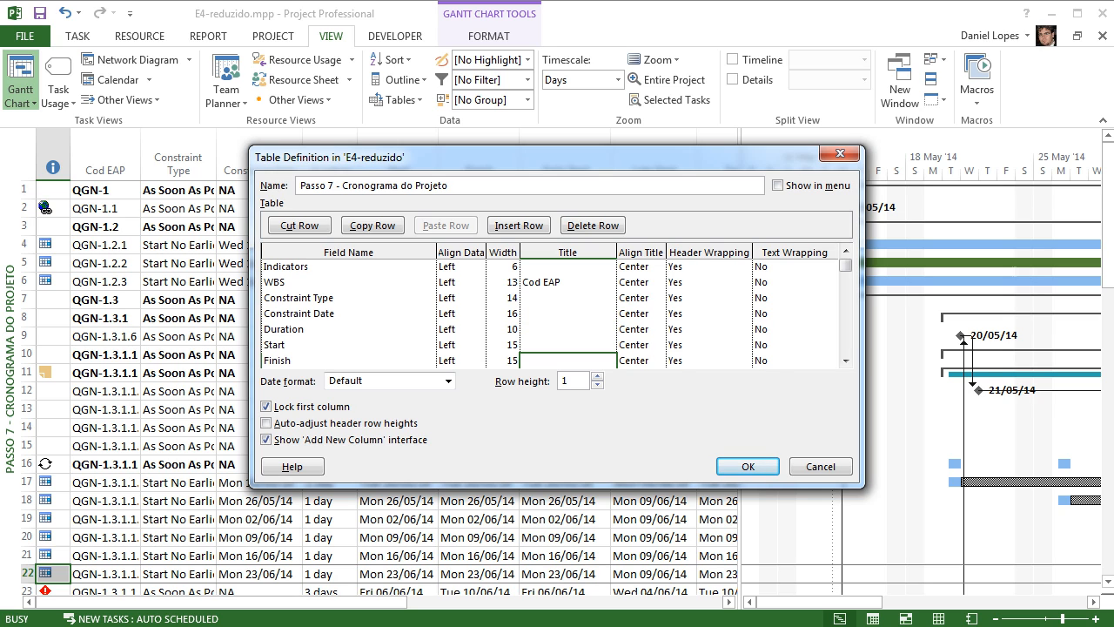
pyautogui.press('Down')
pyautogui.press('Down')
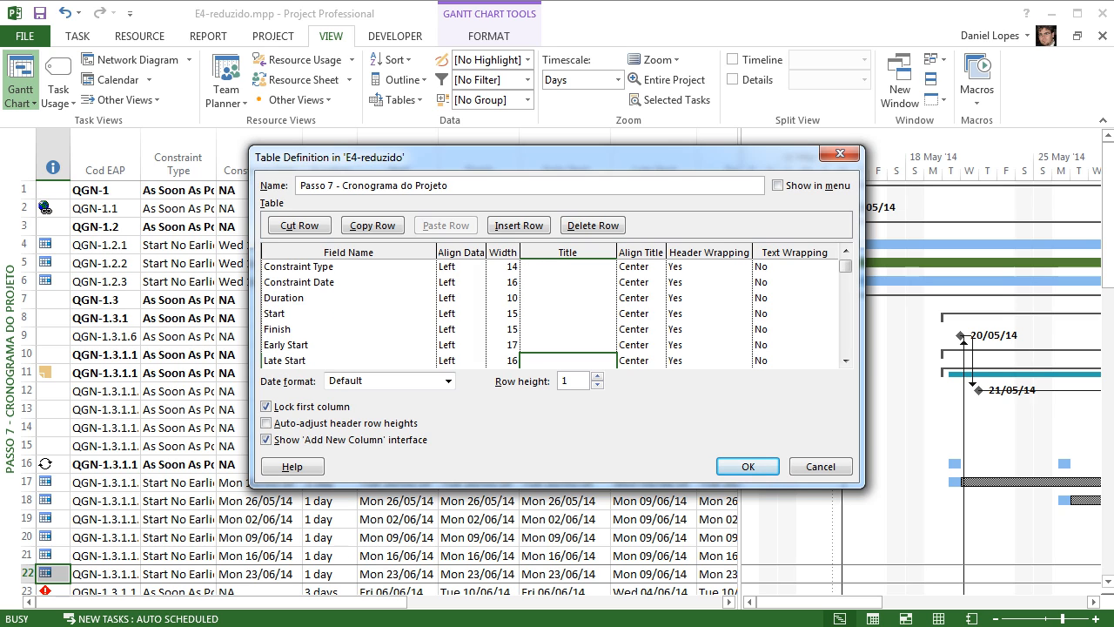
pyautogui.press('Down')
pyautogui.press('Down')
pyautogui.press('Up')
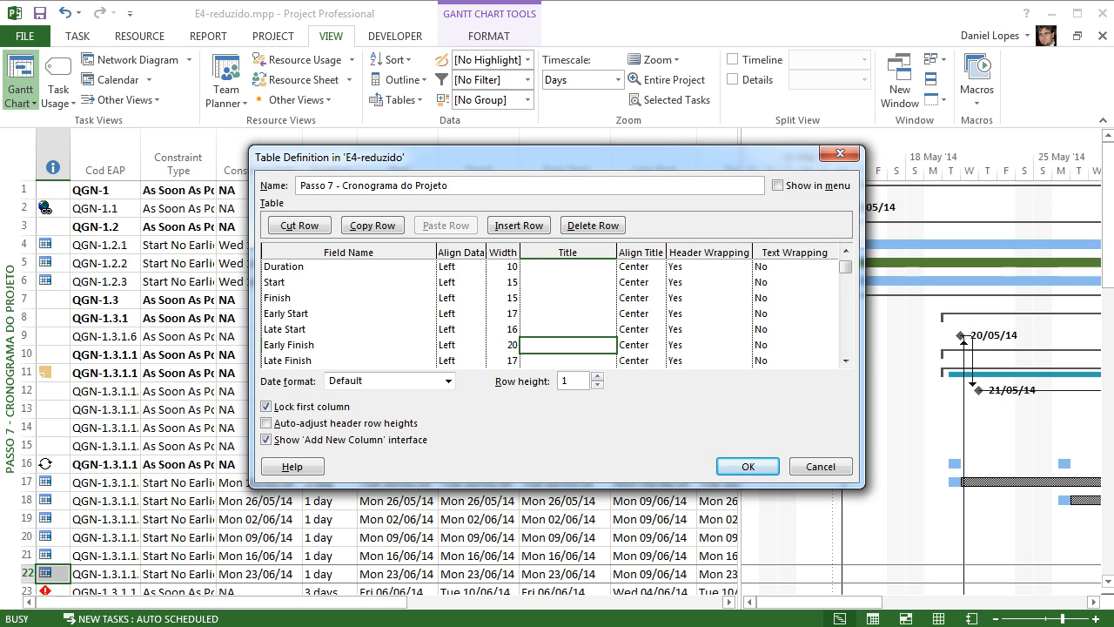
pyautogui.press('Up')
pyautogui.press('Up')
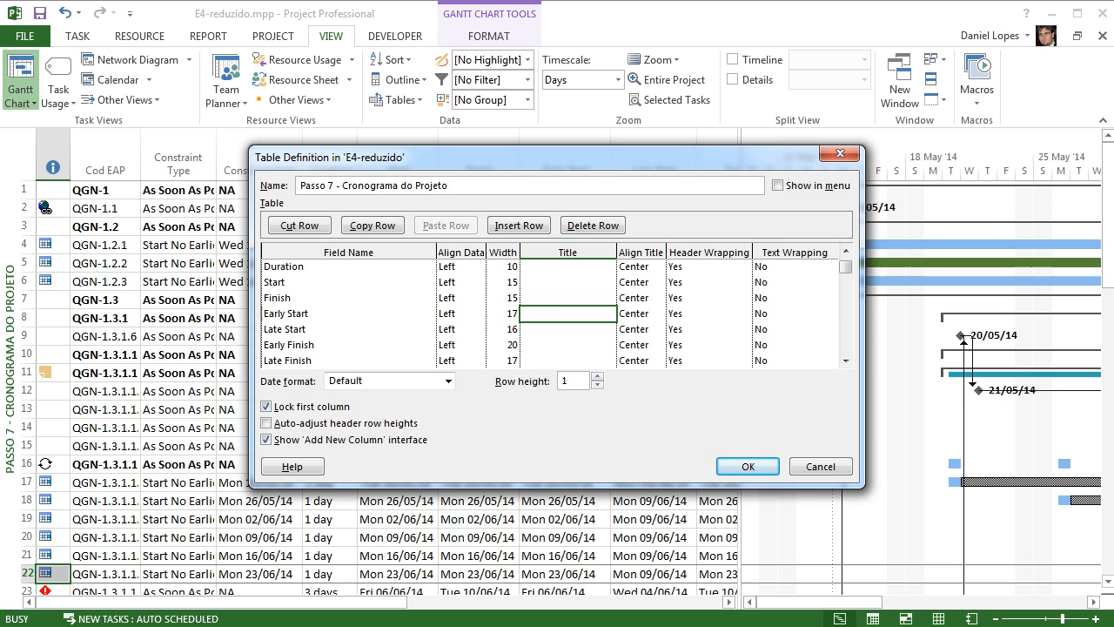
pyautogui.press('Down')
pyautogui.press('Down')
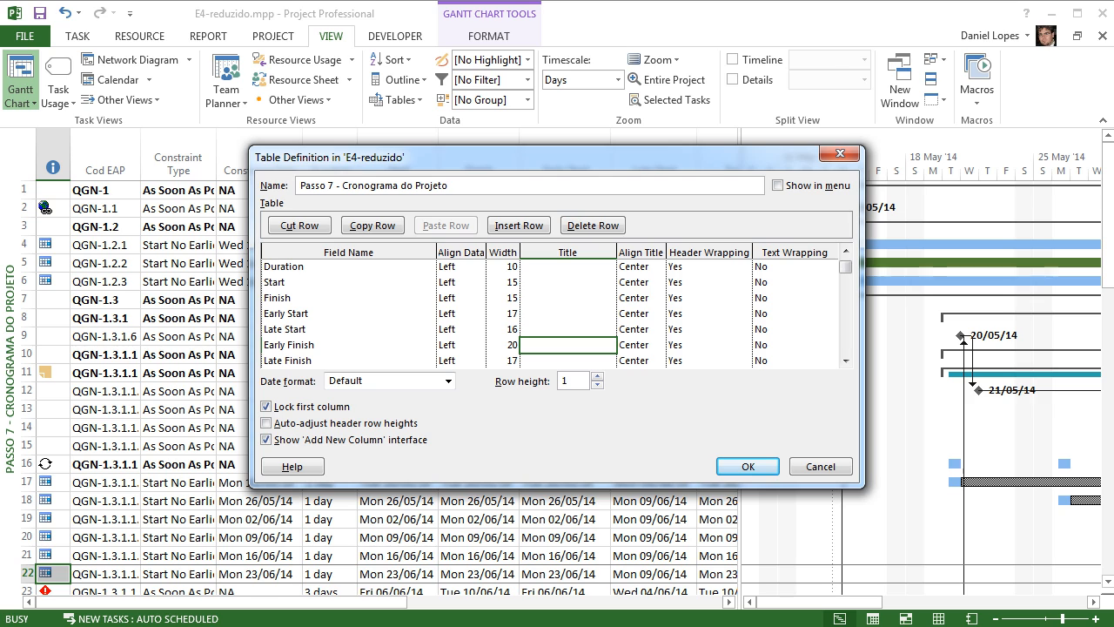
# - Examine the remaining table fields: Free Slack, Total Slack, Deadline, Pode Adiar and Pode Antecipar
pyautogui.press('Down')
pyautogui.press('Down')
pyautogui.press('Down')
pyautogui.press('Down')
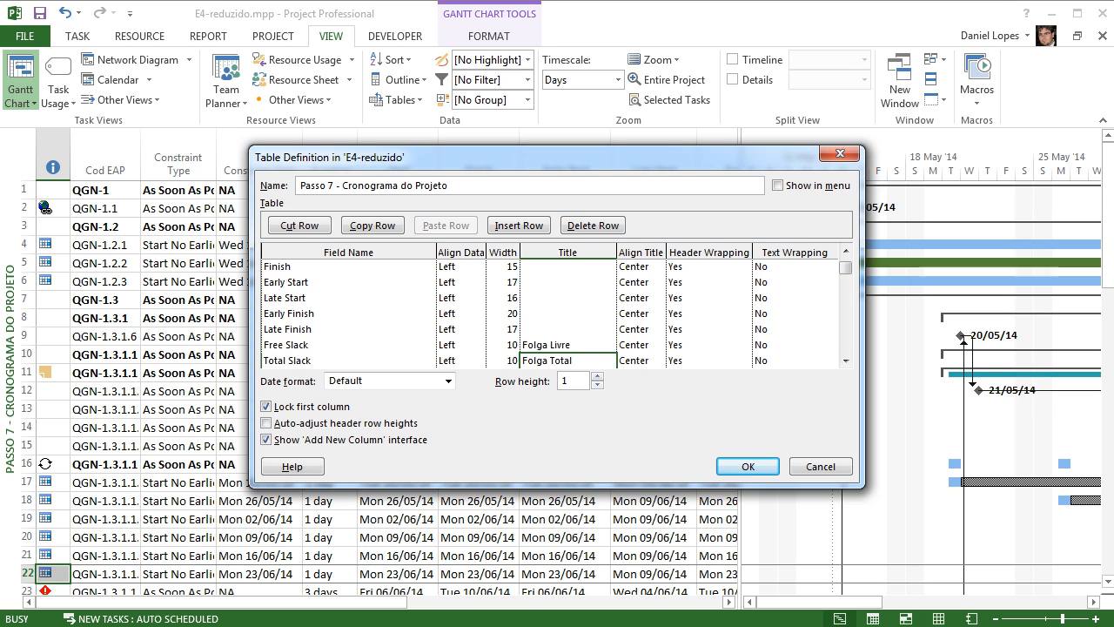
pyautogui.press('Down')
pyautogui.press('Down')
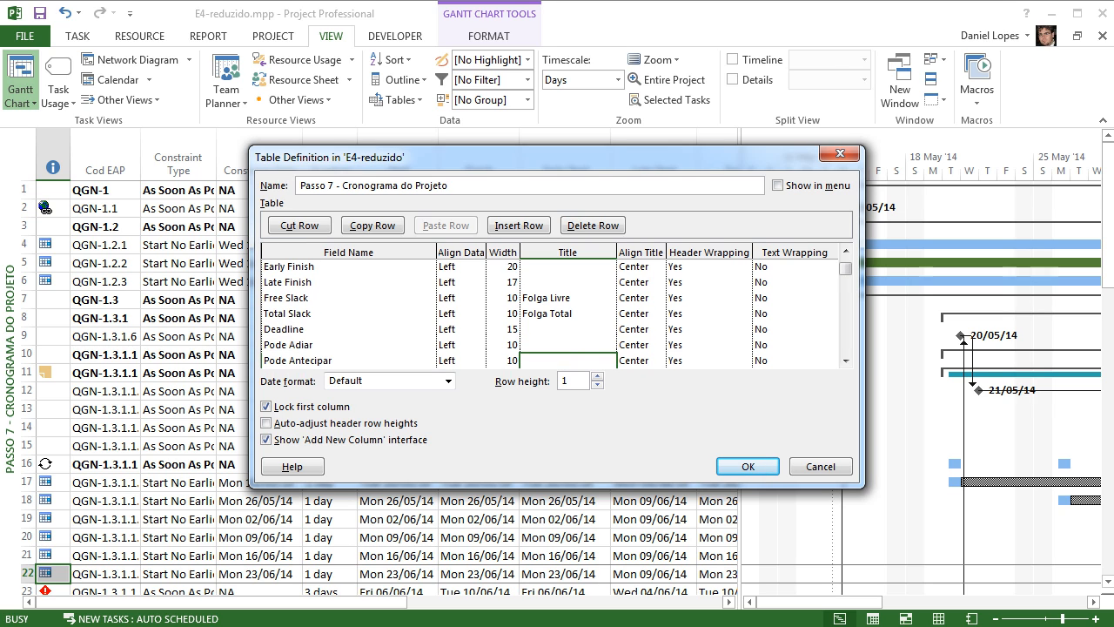
pyautogui.press('Up')
pyautogui.press('Up')
pyautogui.press('Up')
pyautogui.press('Up')
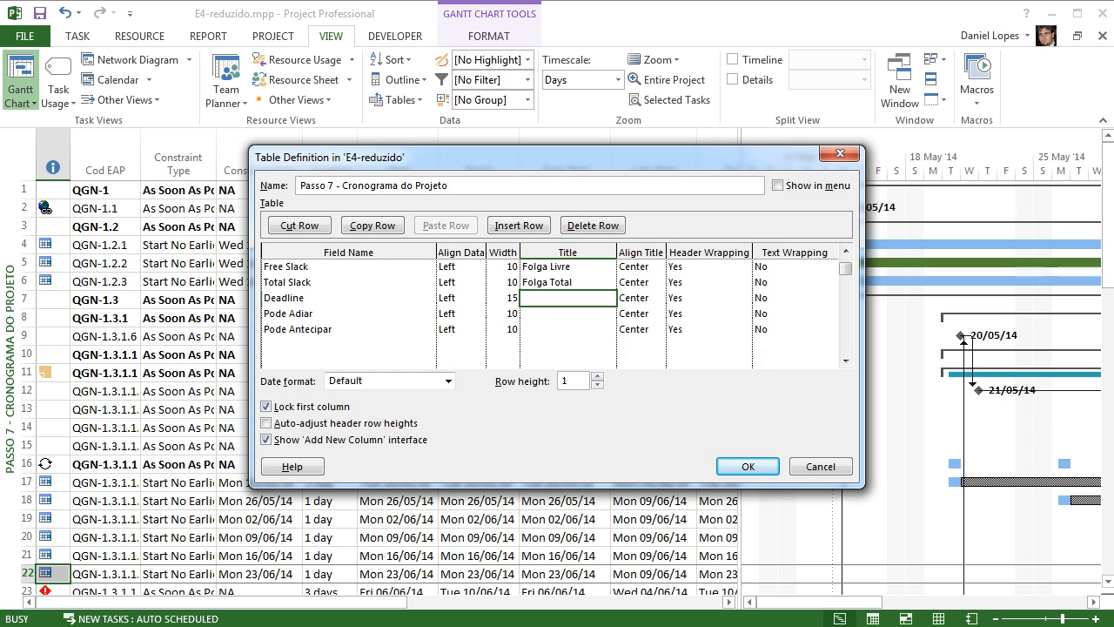
pyautogui.press('Down')
pyautogui.press('Down')
pyautogui.press('Down')
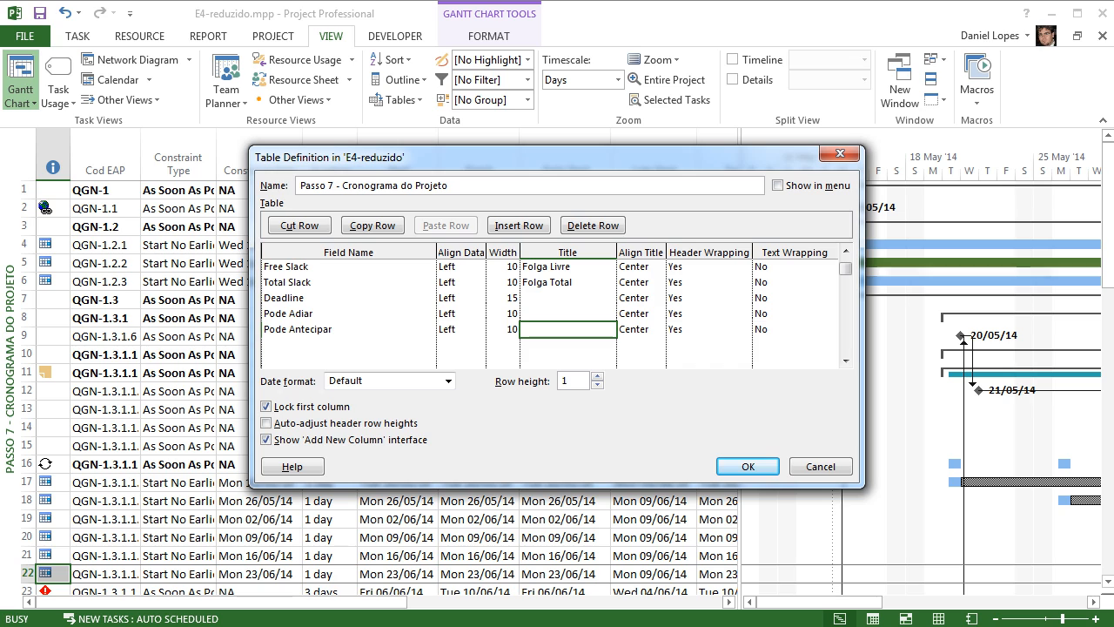
# - Inspect the field name and title cells of the Pode Antecipar row, then return to the Total Slack row
pyautogui.press('Left')
pyautogui.press('Left')
pyautogui.press('Left')
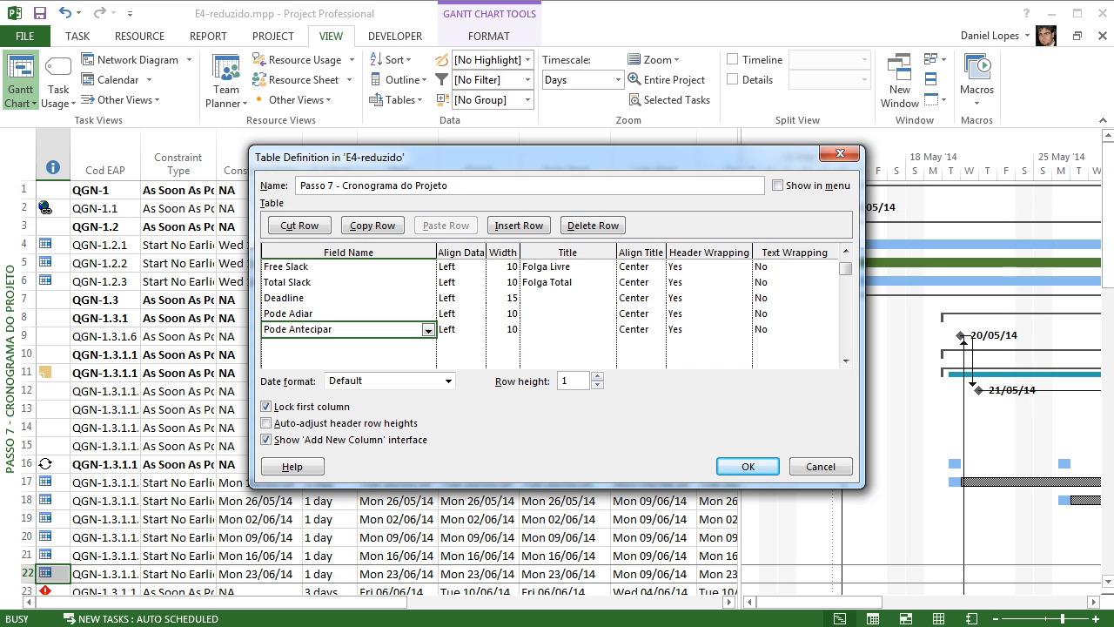
pyautogui.press('Right')
pyautogui.press('Right')
pyautogui.press('Right')
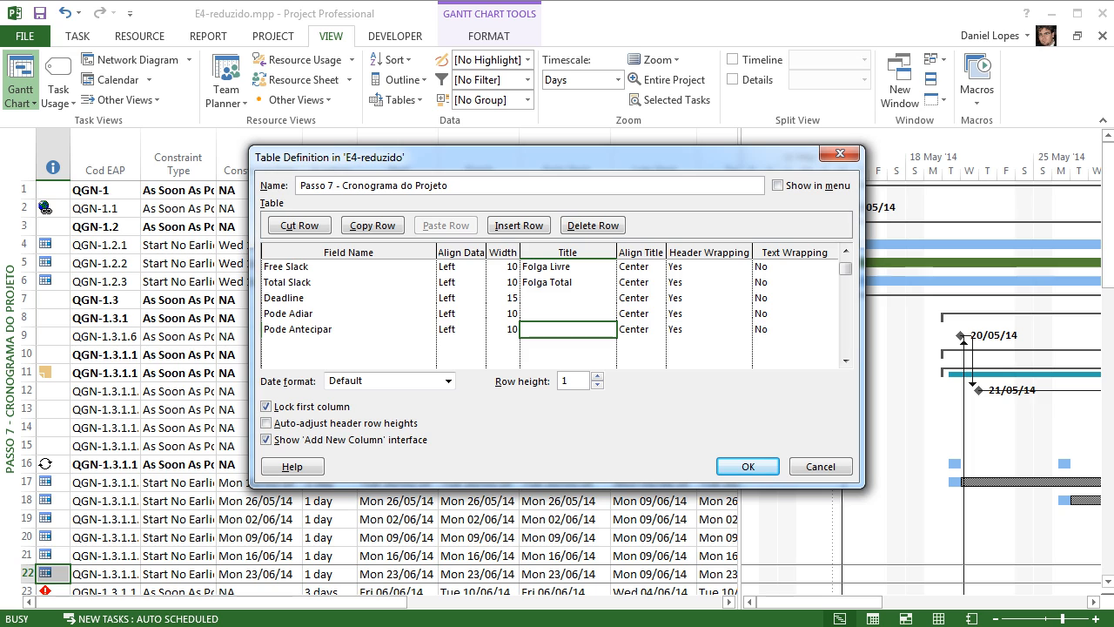
pyautogui.press('Up')
pyautogui.press('Up')
pyautogui.press('Up')
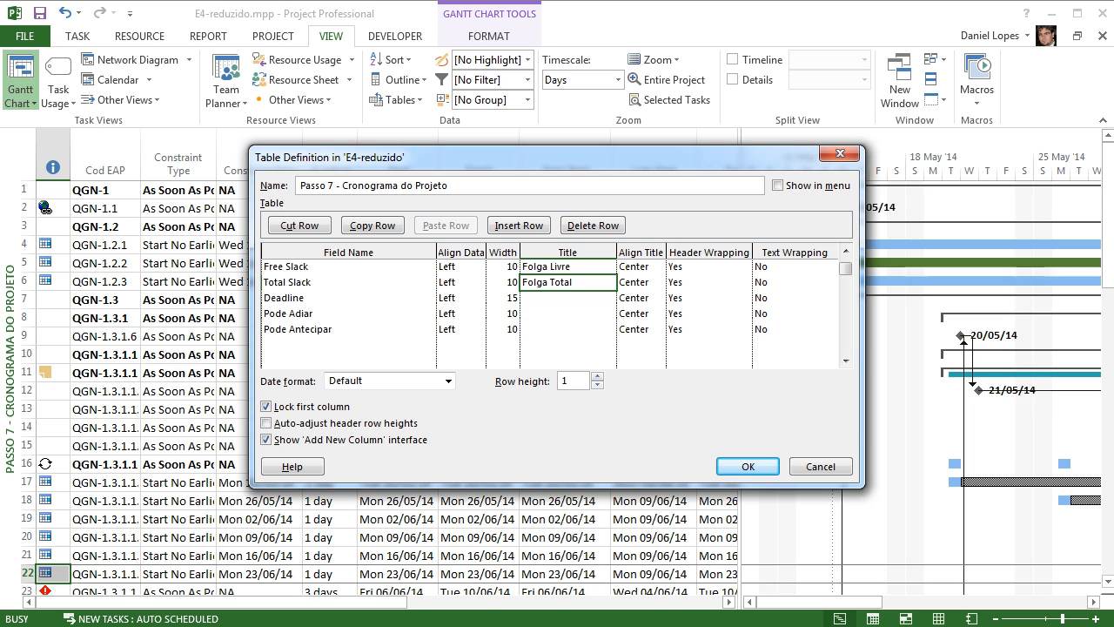
# - Check the Total Slack row's cells and the rows below it, then close the table definition and table list without changes
pyautogui.press('Left')
pyautogui.press('Left')
pyautogui.press('Left')
pyautogui.press('Right')
pyautogui.press('Right')
pyautogui.press('Right')
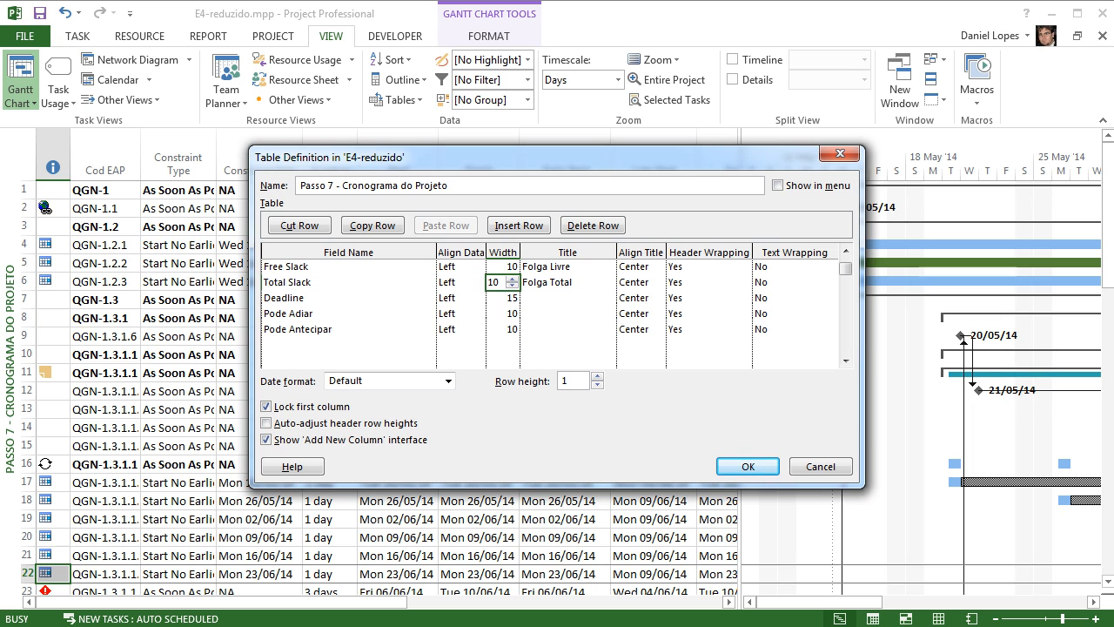
pyautogui.press('Down')
pyautogui.press('Down')
pyautogui.press('Down')
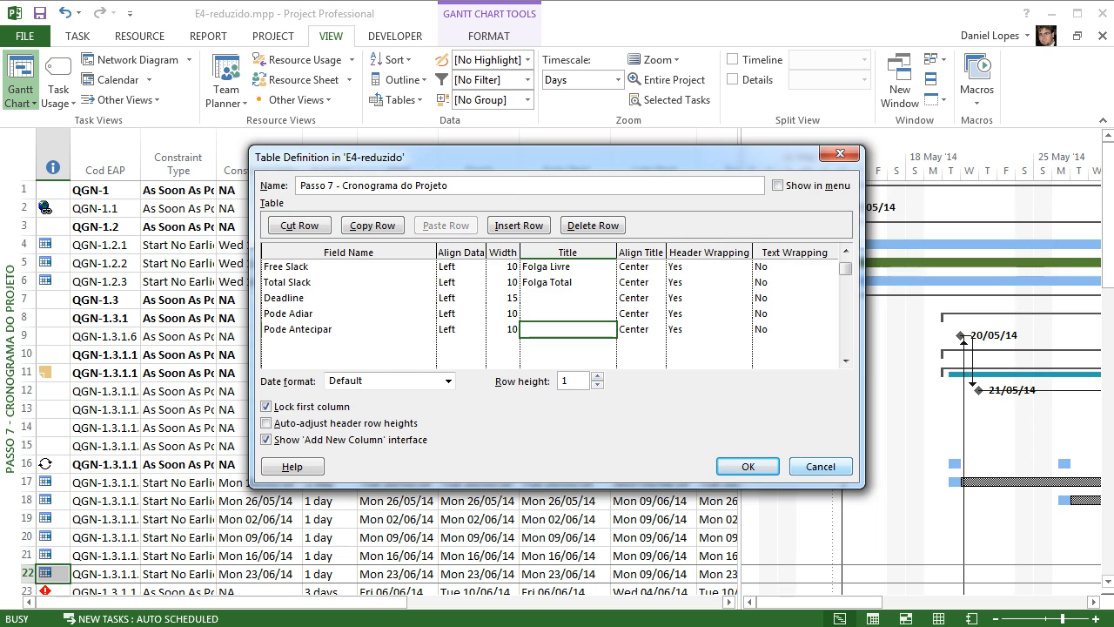
pyautogui.press('Return')
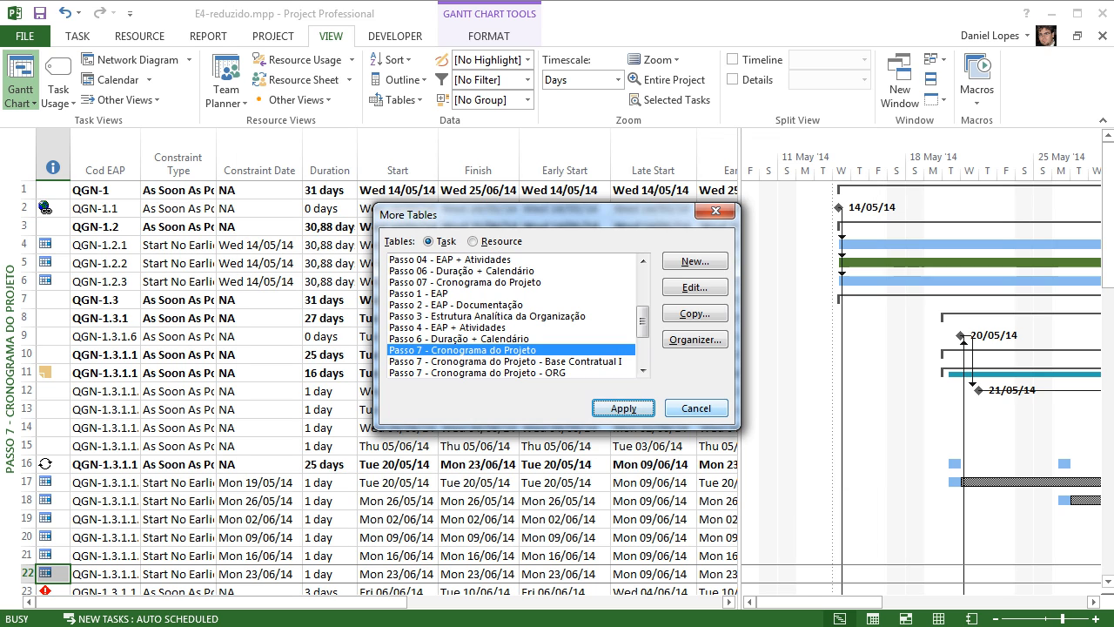
pyautogui.press('Return')
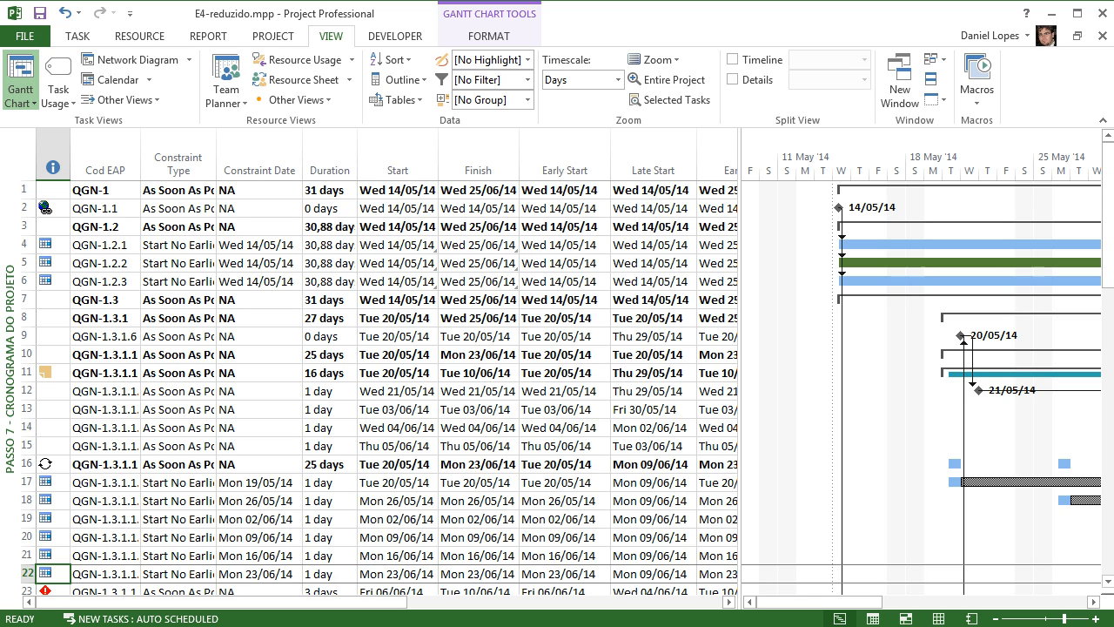
# - View the late-June end of the Gantt bars and call up the chart's Nonworking Time settings
pyautogui.moveTo(819, 601); pyautogui.dragTo(1024, 602)
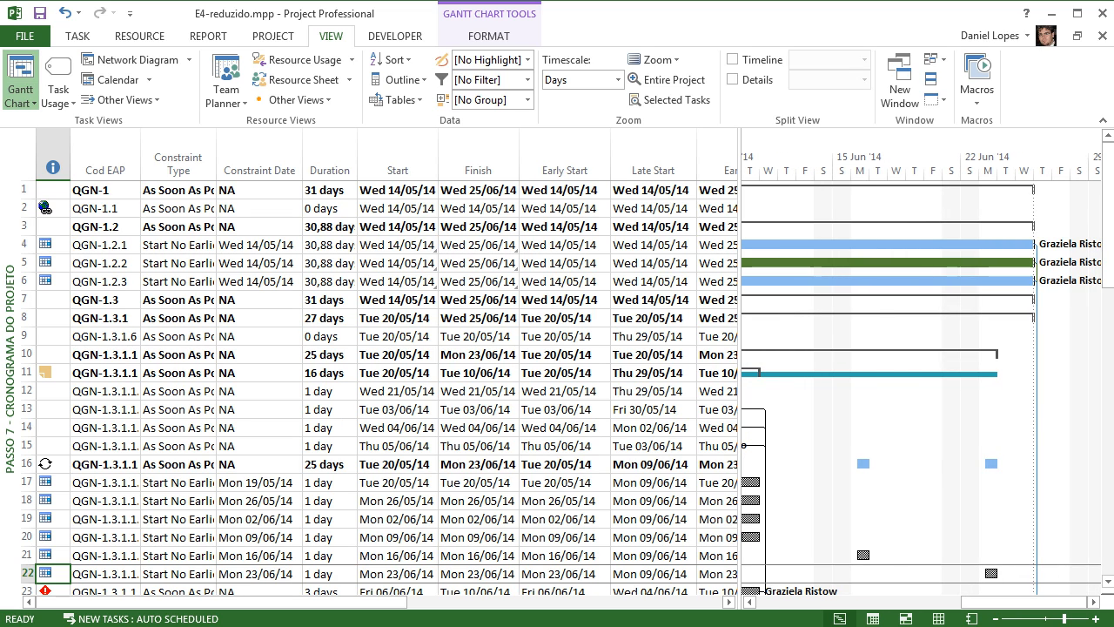
pyautogui.rightClick(929, 245)
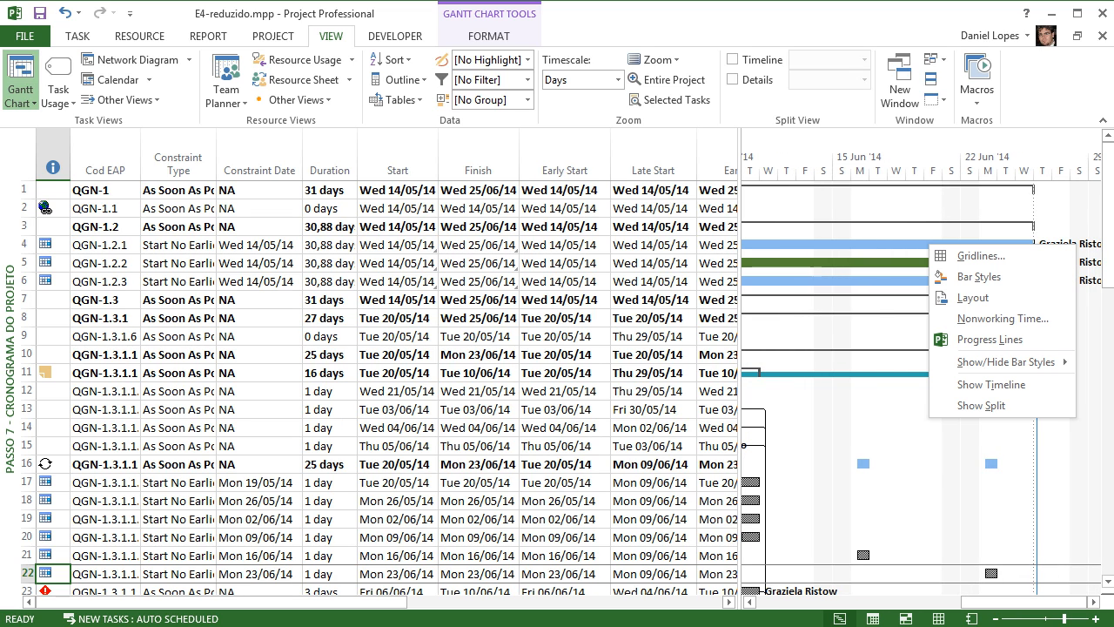
pyautogui.click(1003, 319)
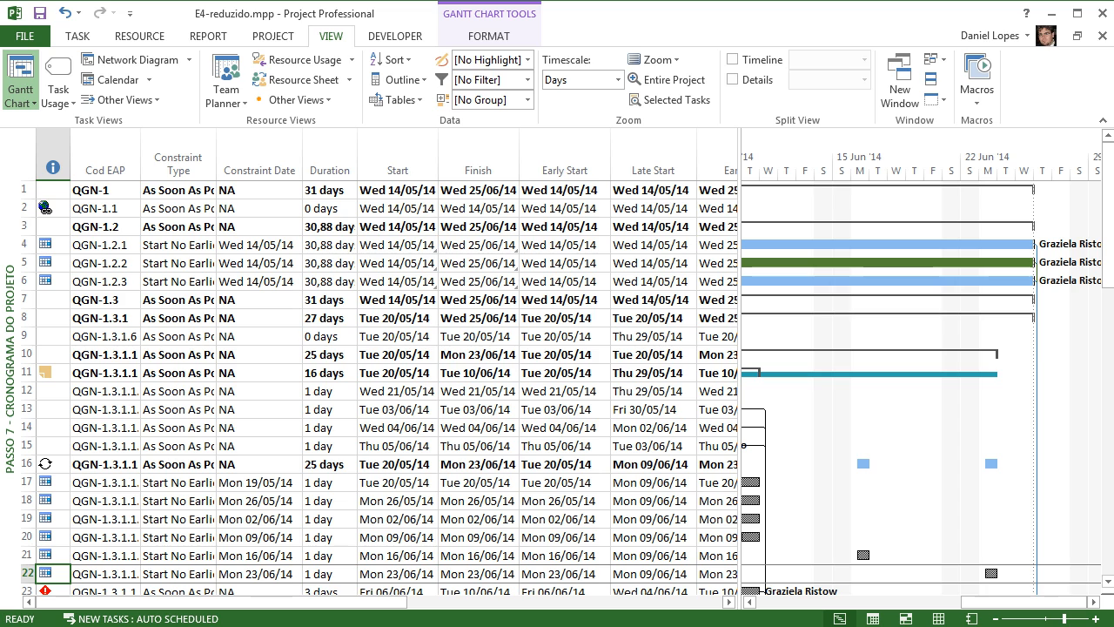
# - Return the Gantt chart to mid-May and widen the table area to include the Folga Livre column
pyautogui.moveTo(1023, 601); pyautogui.dragTo(862, 602)
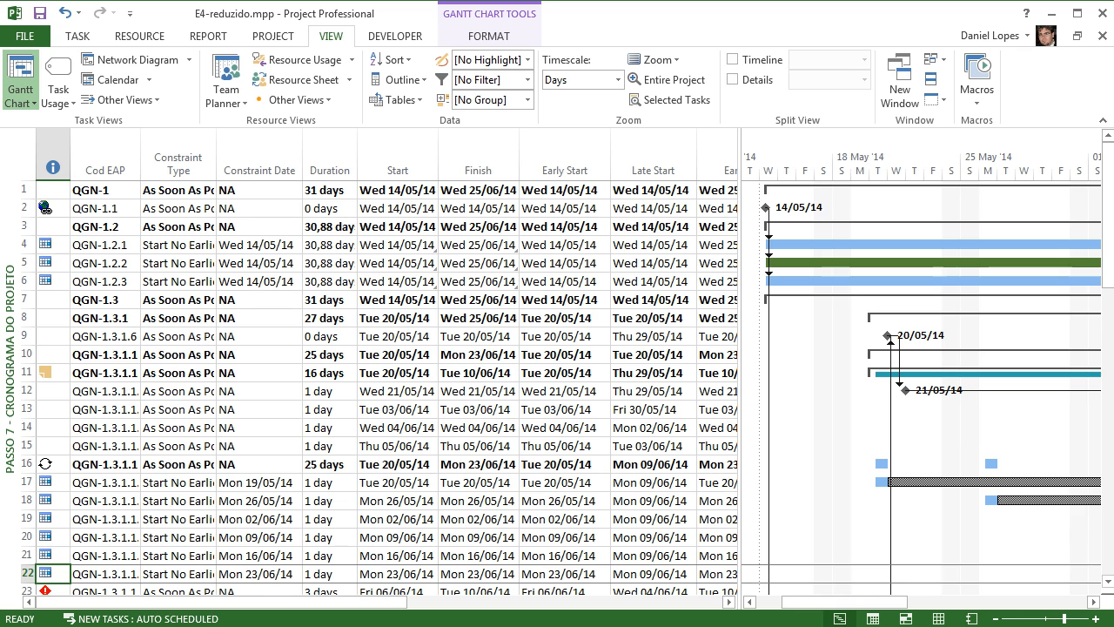
pyautogui.moveTo(739, 348); pyautogui.dragTo(966, 348)
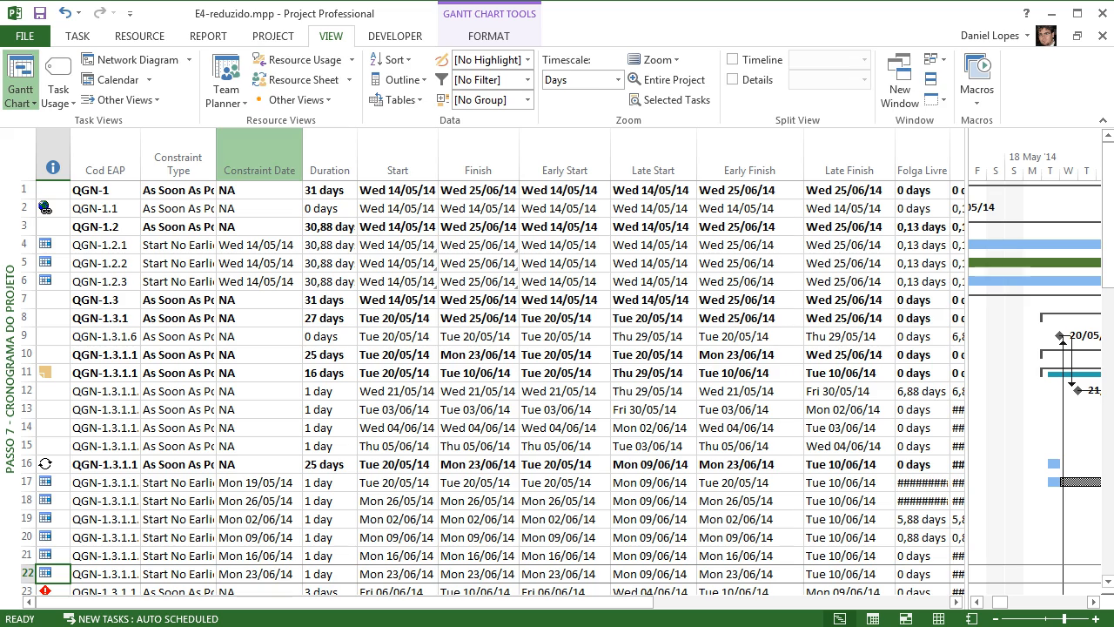
# - Find the Pode Adiar (Flag17) task field among the custom Flag fields, inspect its formula, then close the formula
pyautogui.click(274, 35)
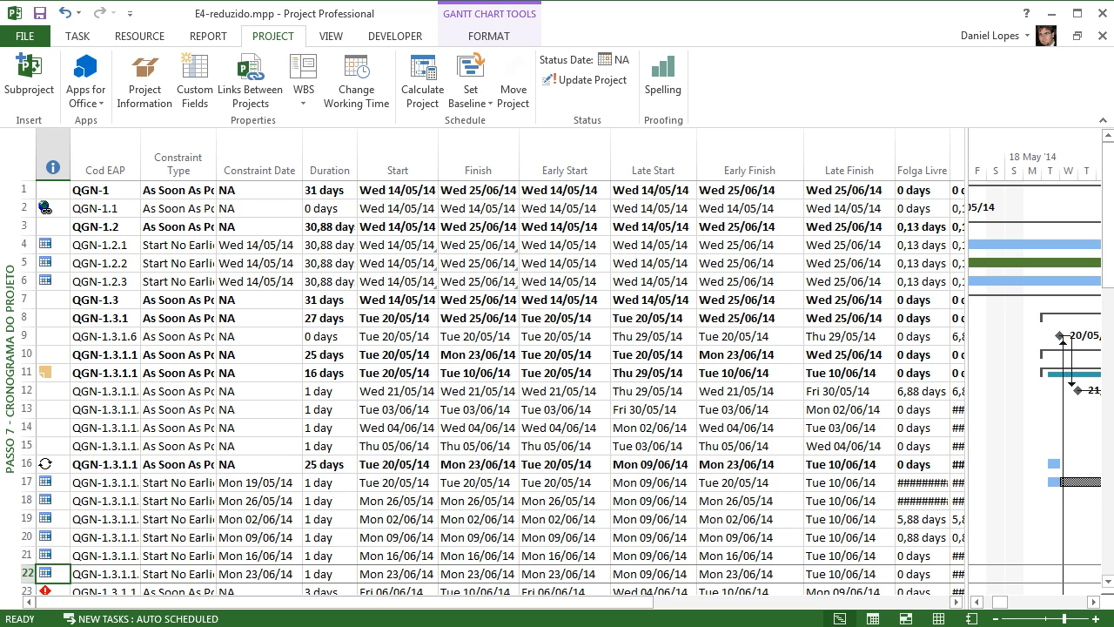
pyautogui.click(195, 83)
pyautogui.click(727, 142)
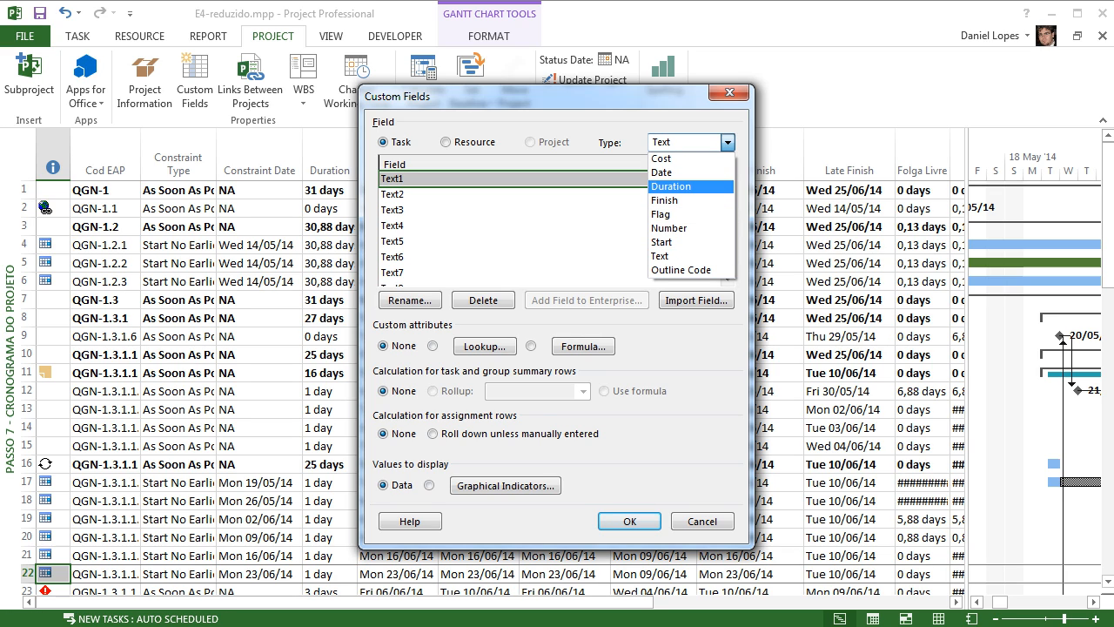
pyautogui.click(688, 214)
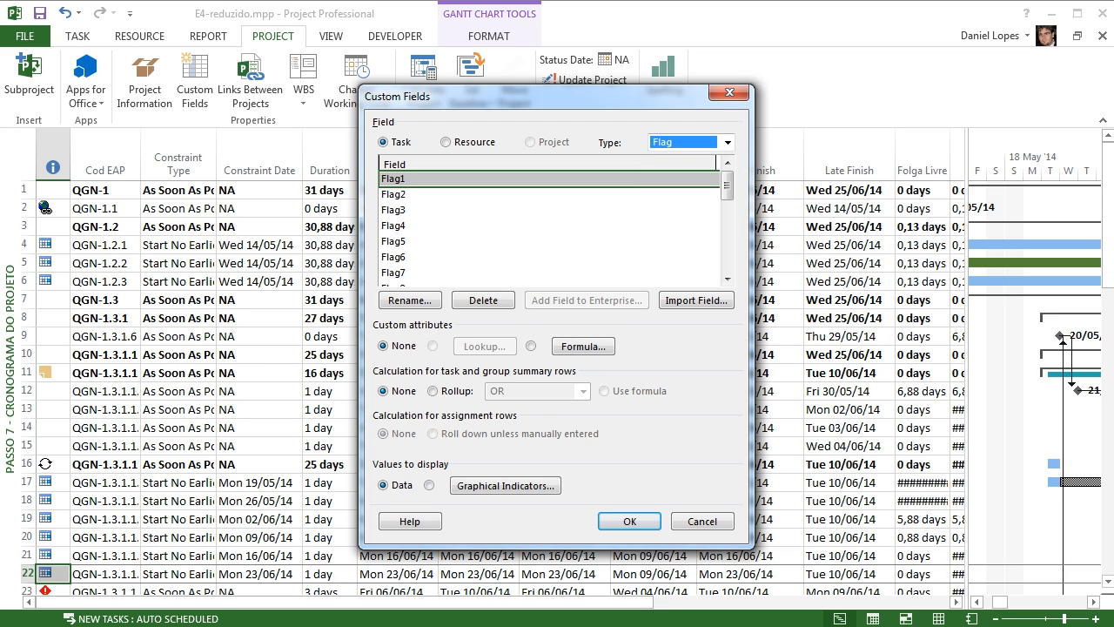
pyautogui.moveTo(726, 185); pyautogui.dragTo(727, 253)
pyautogui.click(425, 194)
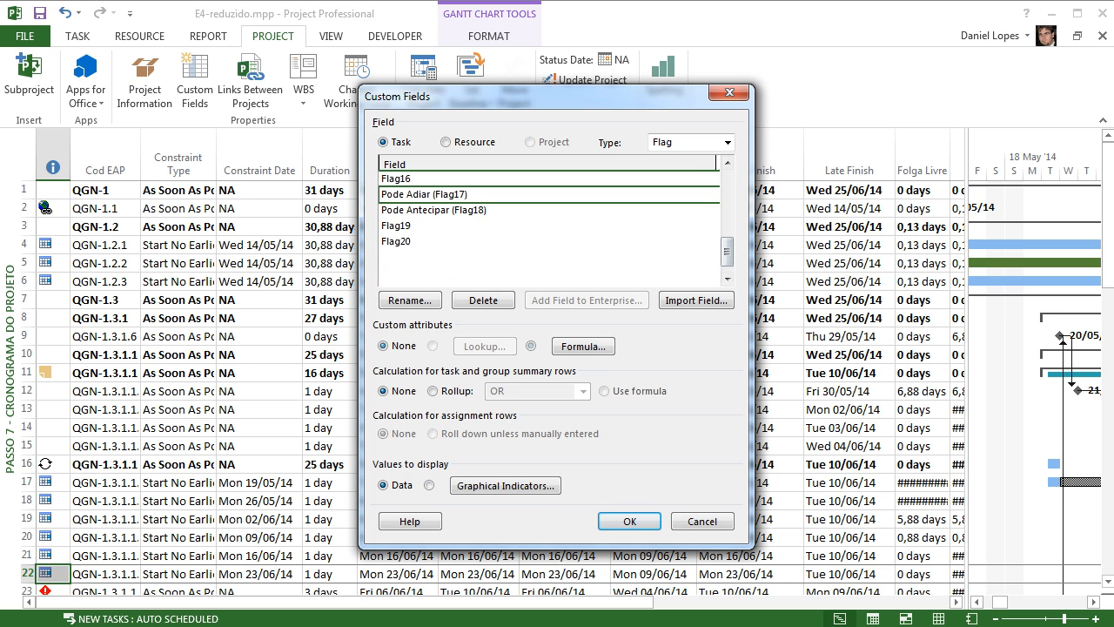
pyautogui.click(583, 345)
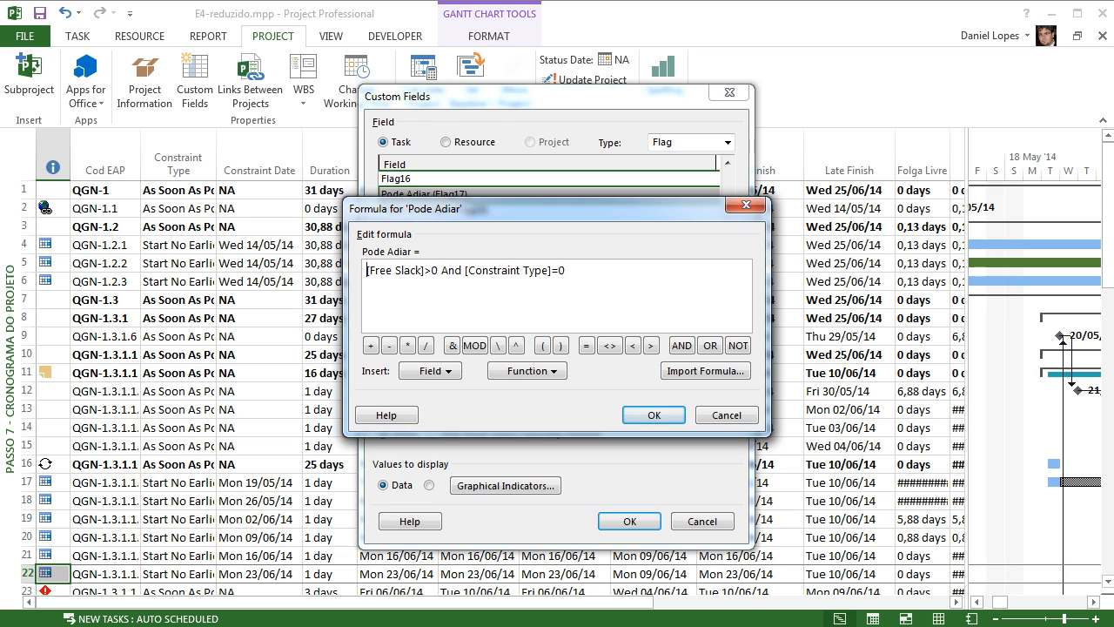
pyautogui.press('Return')
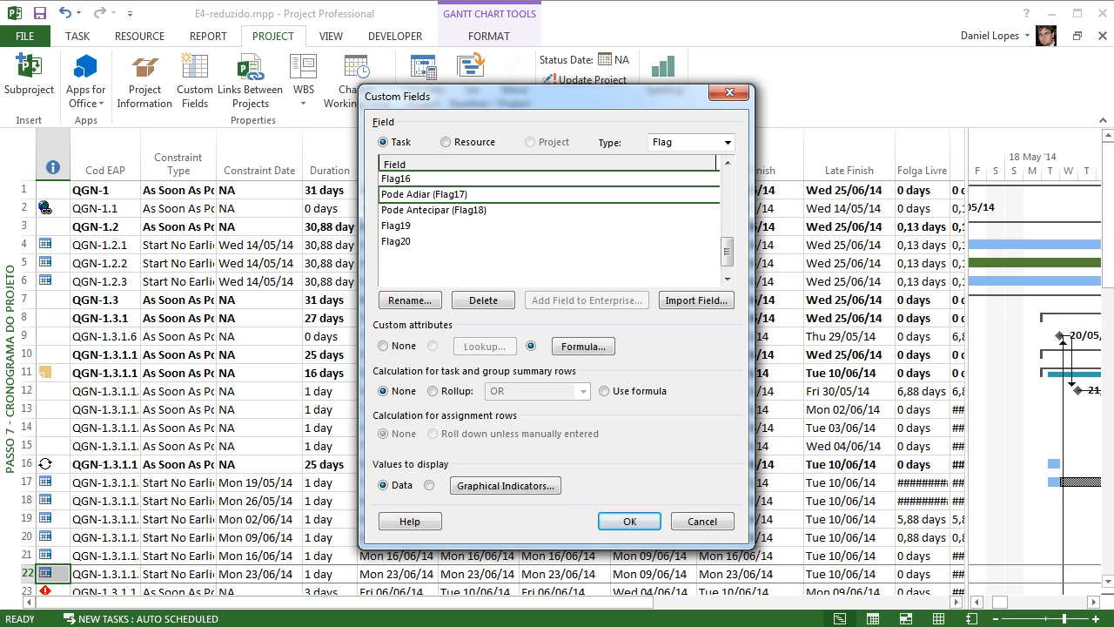
# - Inspect the formula of the Pode Antecipar (Flag18) field, then close the formula and the custom fields settings
pyautogui.click(433, 210)
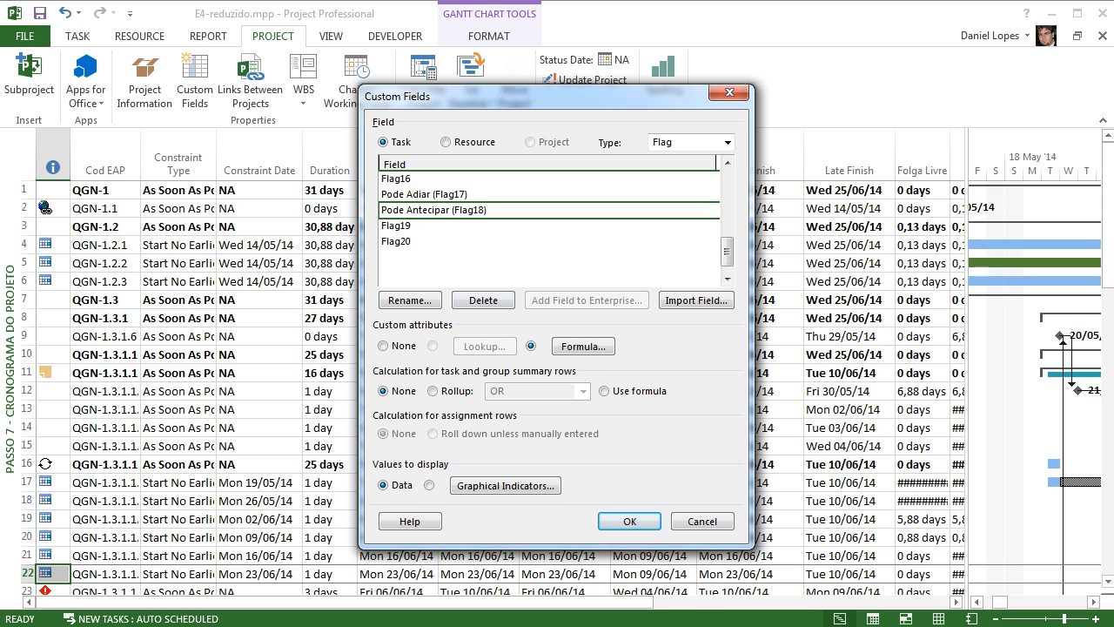
pyautogui.click(585, 346)
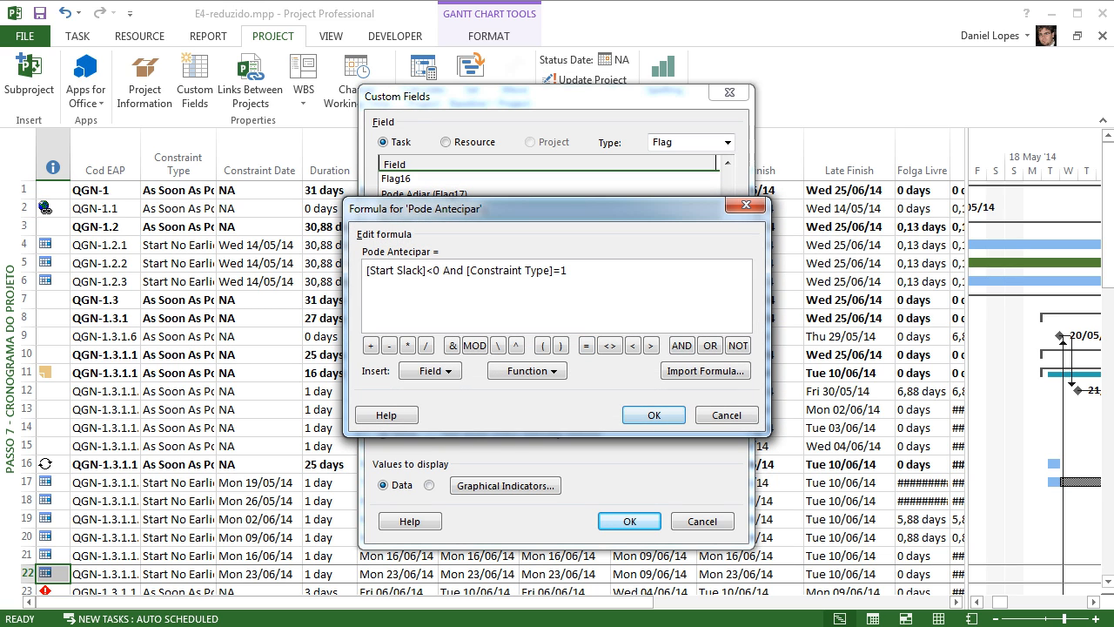
pyautogui.press('Return')
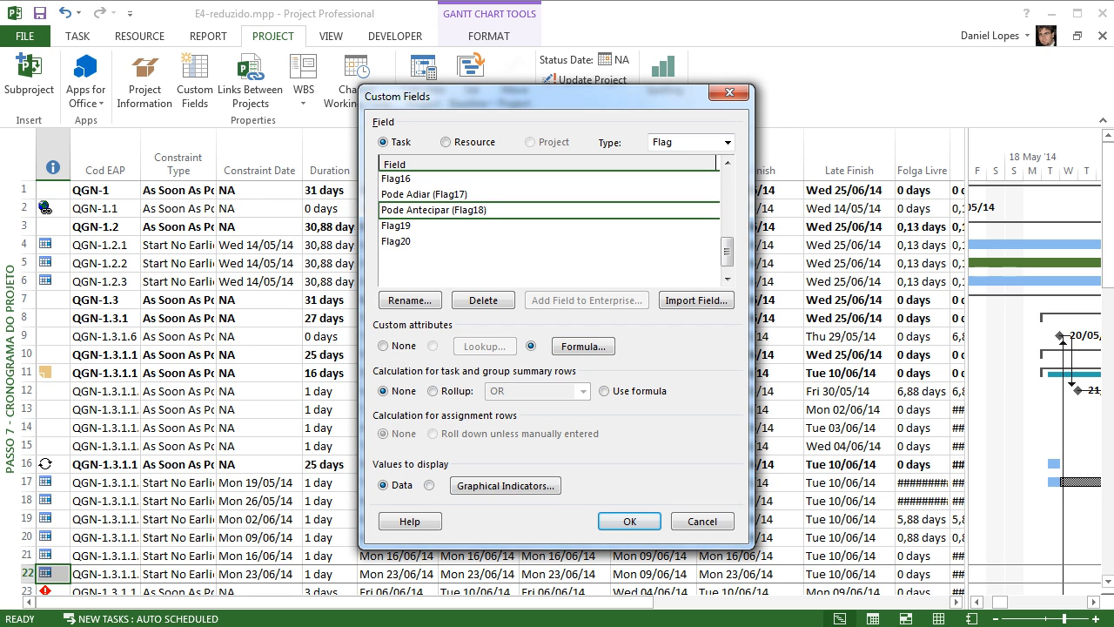
pyautogui.press('Return')
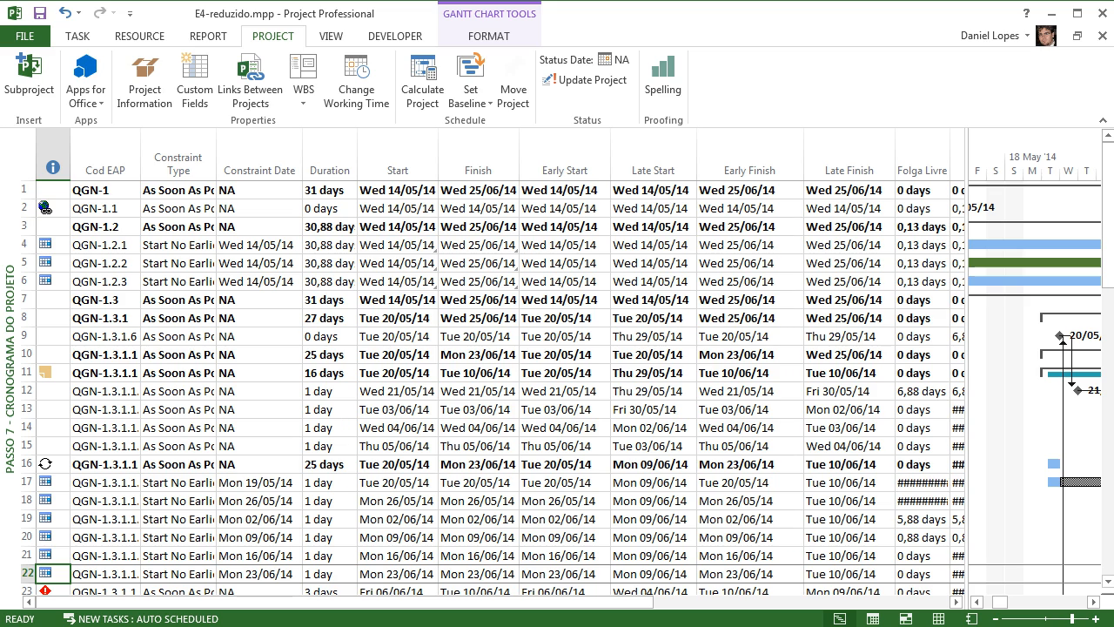
# - Narrow the table area to just past the Duration column and show the Gantt chart from early May
pyautogui.moveTo(966, 365); pyautogui.dragTo(523, 366)
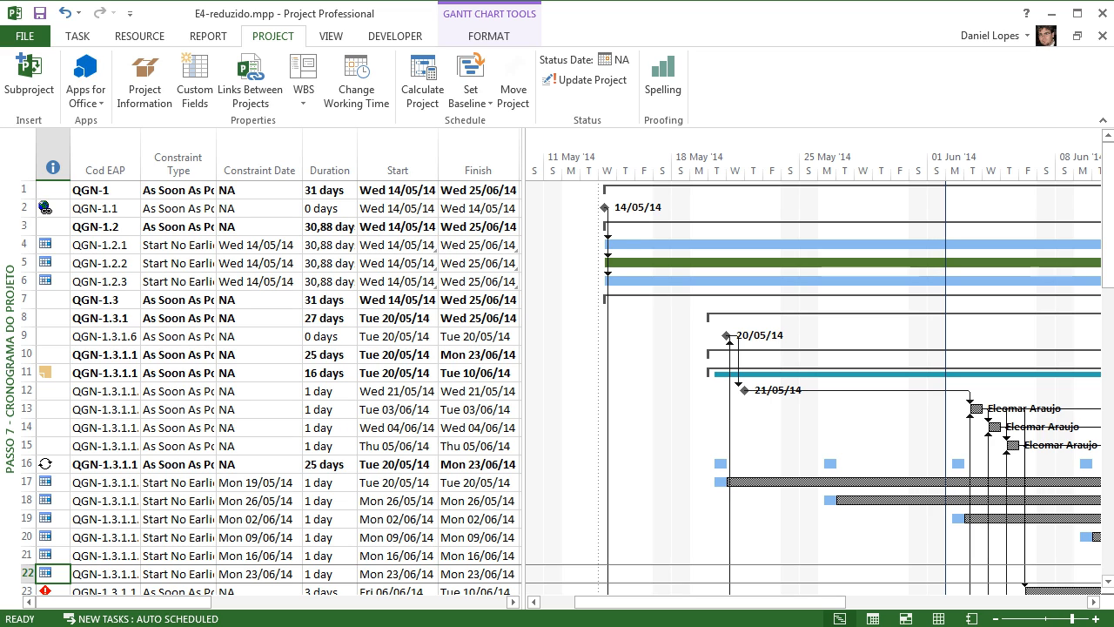
pyautogui.moveTo(523, 365); pyautogui.dragTo(405, 365)
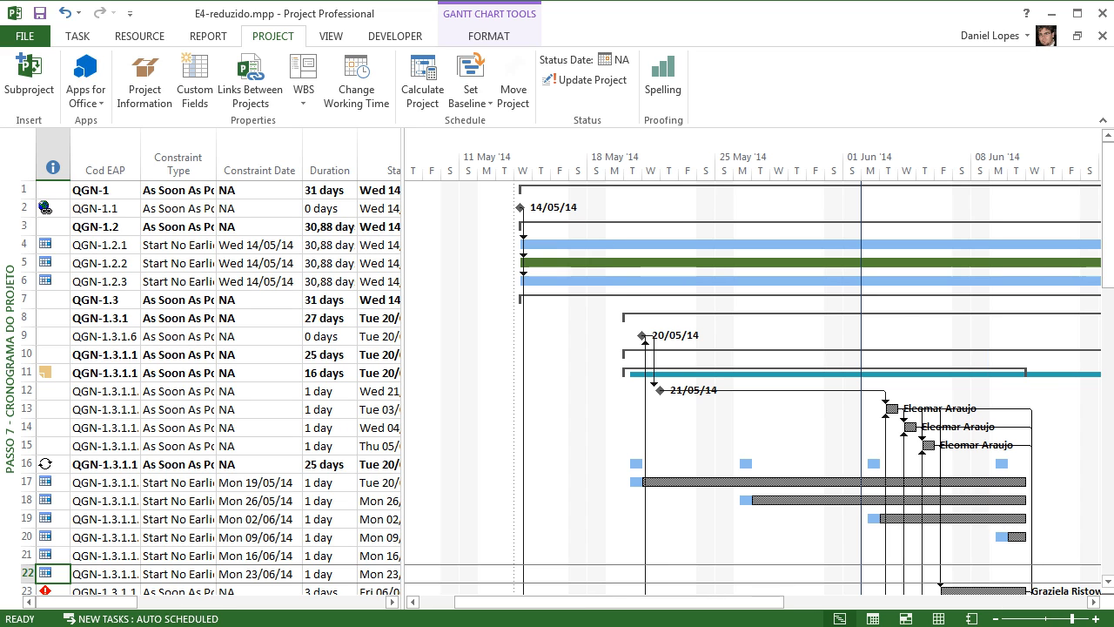
pyautogui.moveTo(644, 601); pyautogui.dragTo(573, 601)
pyautogui.rightClick(642, 381)
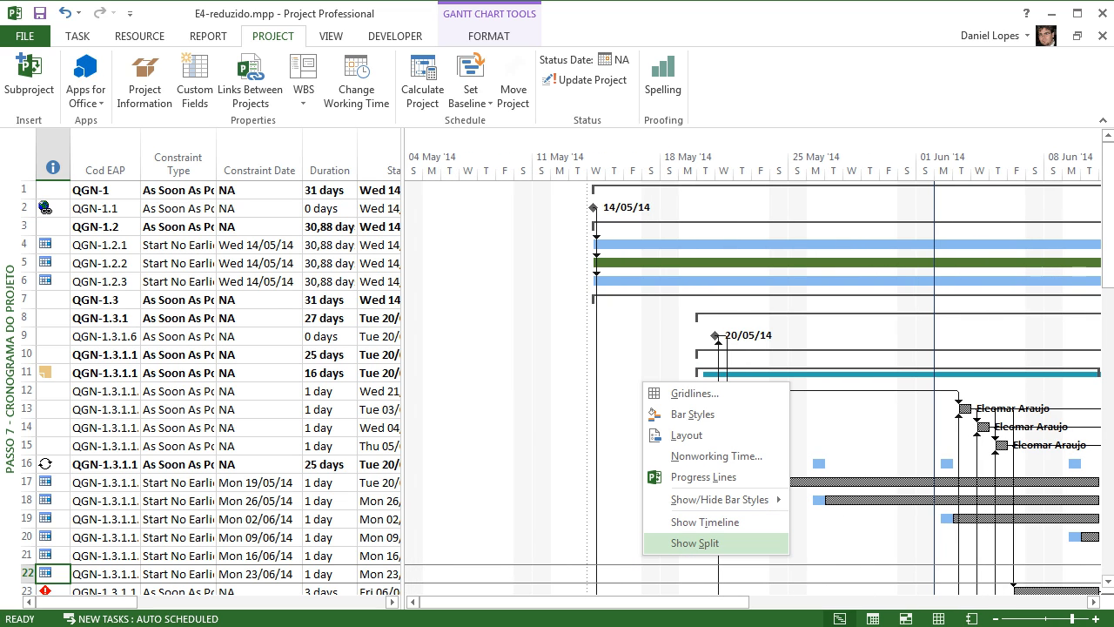
pyautogui.press('Escape')
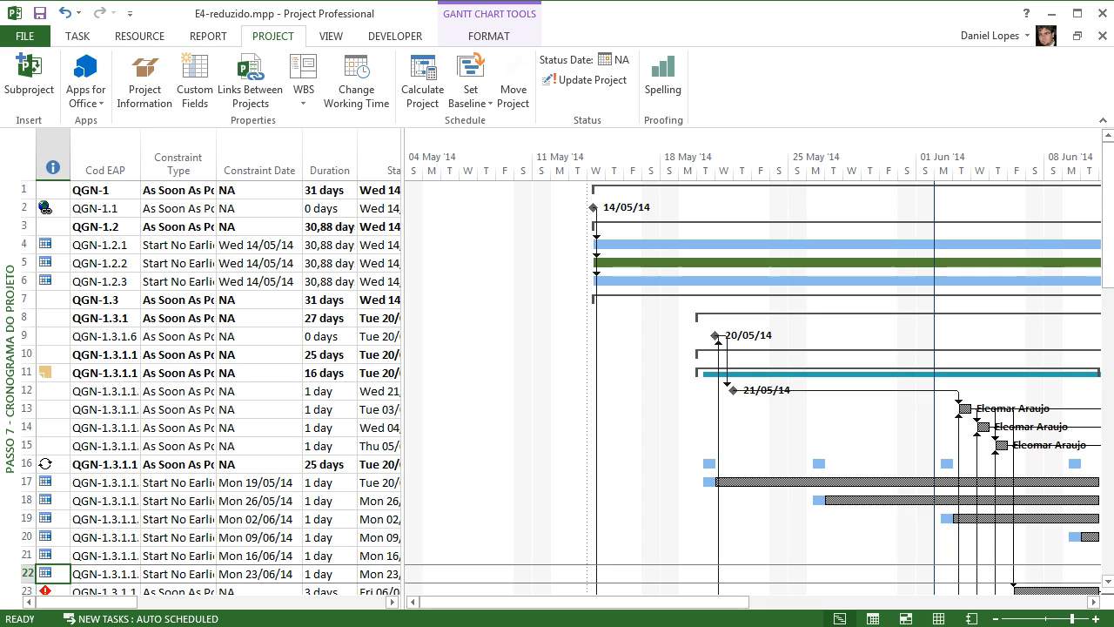
# - Open the Gantt chart's bar styles and find the Folga Livre, Folga Total and Folga Zero rows
pyautogui.rightClick(523, 356)
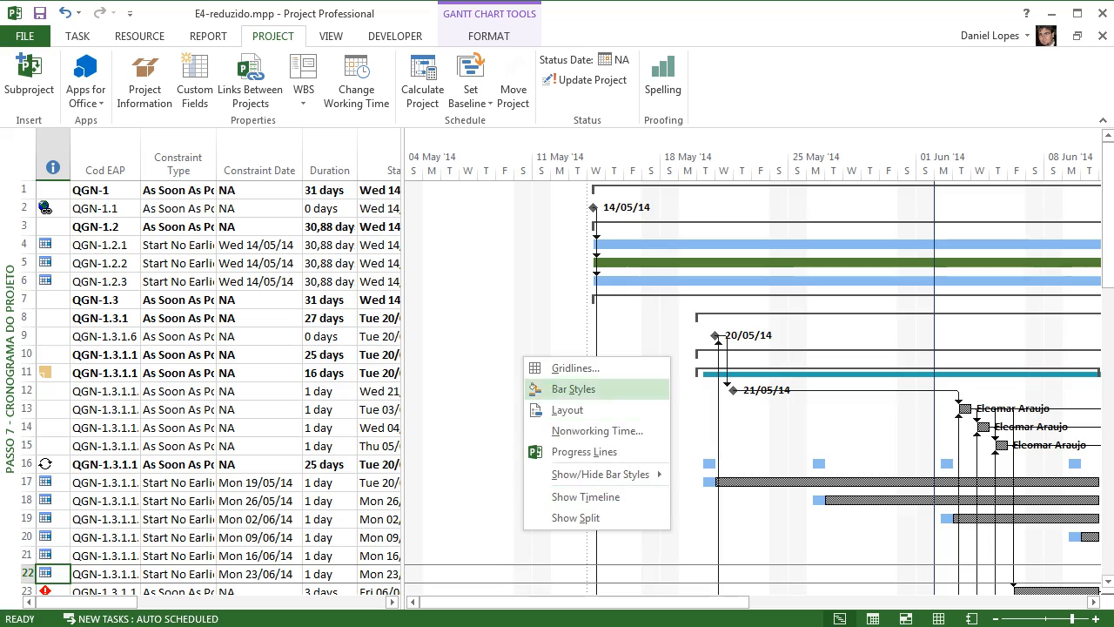
pyautogui.click(574, 389)
pyautogui.click(938, 358)
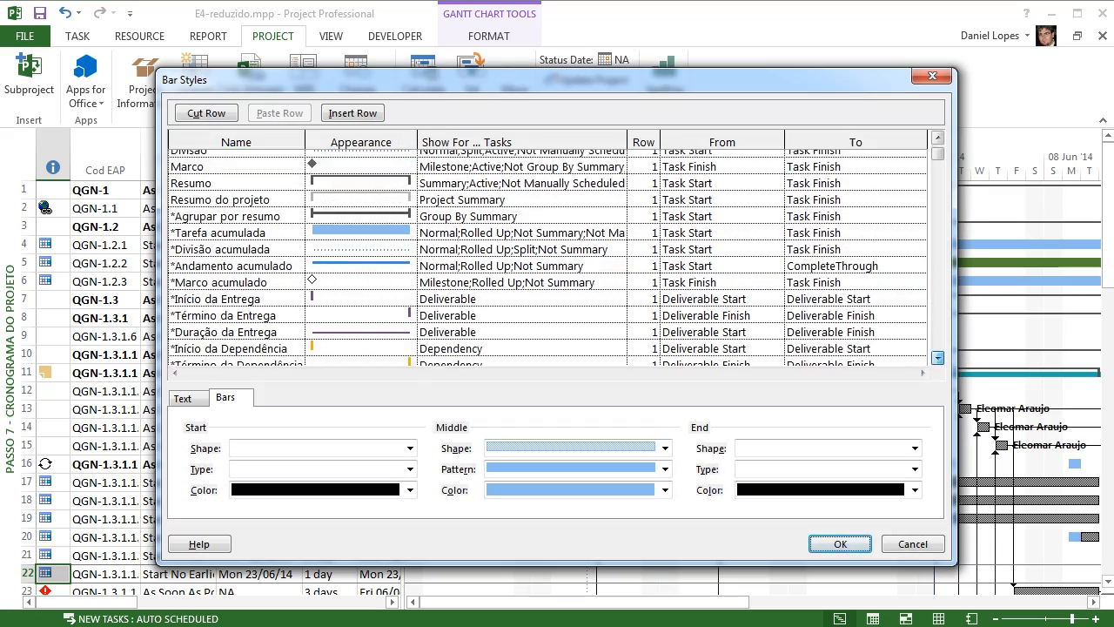
pyautogui.click(937, 358)
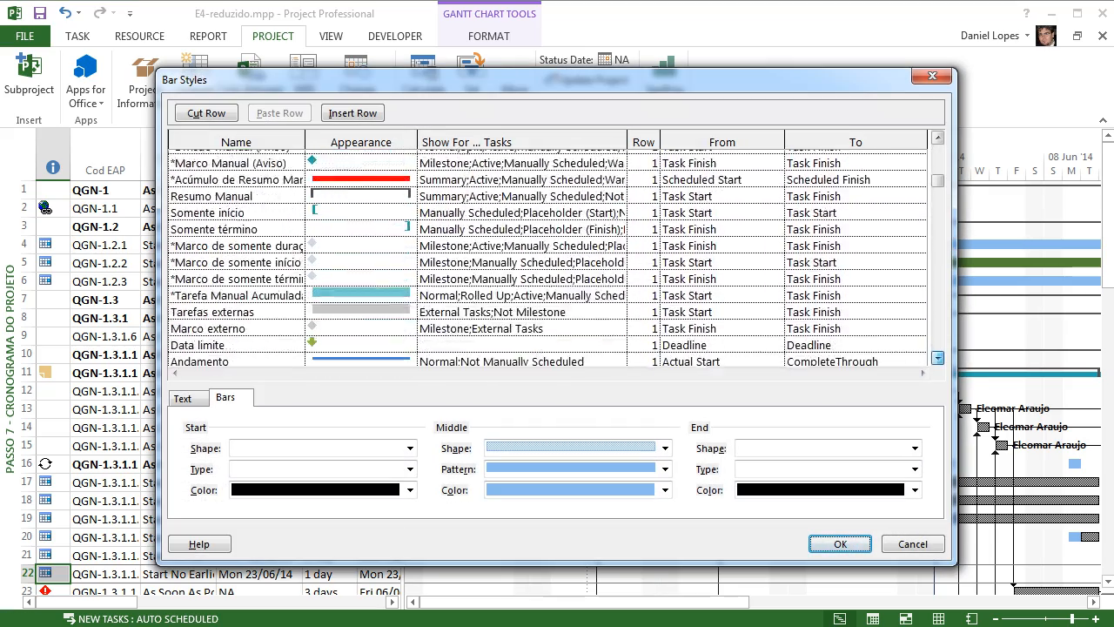
pyautogui.scroll(1, 549, 257)
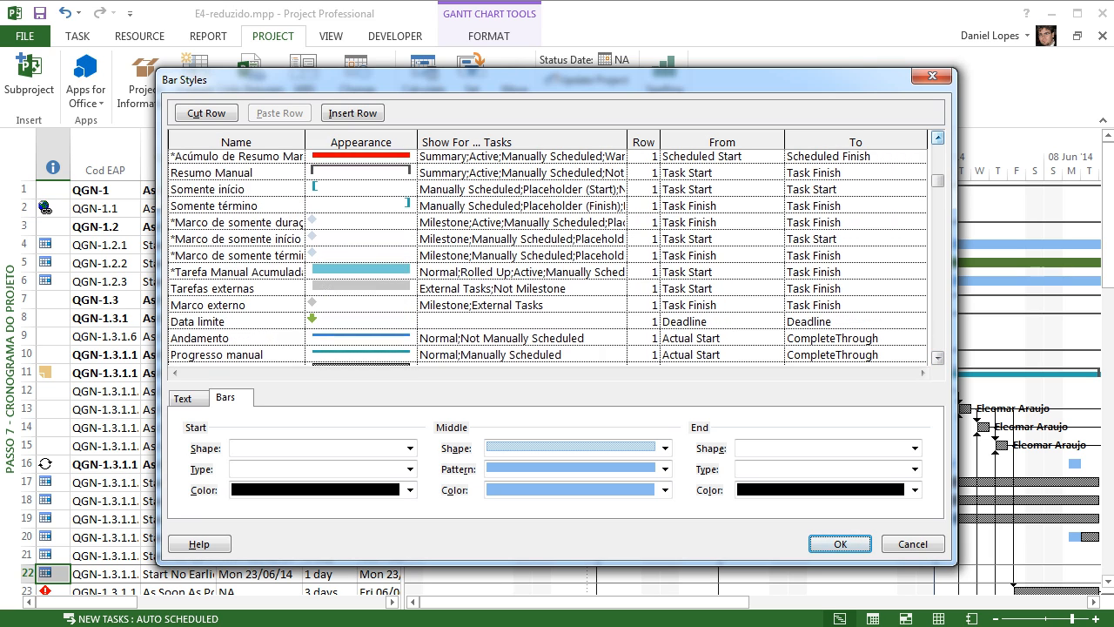
pyautogui.click(937, 357)
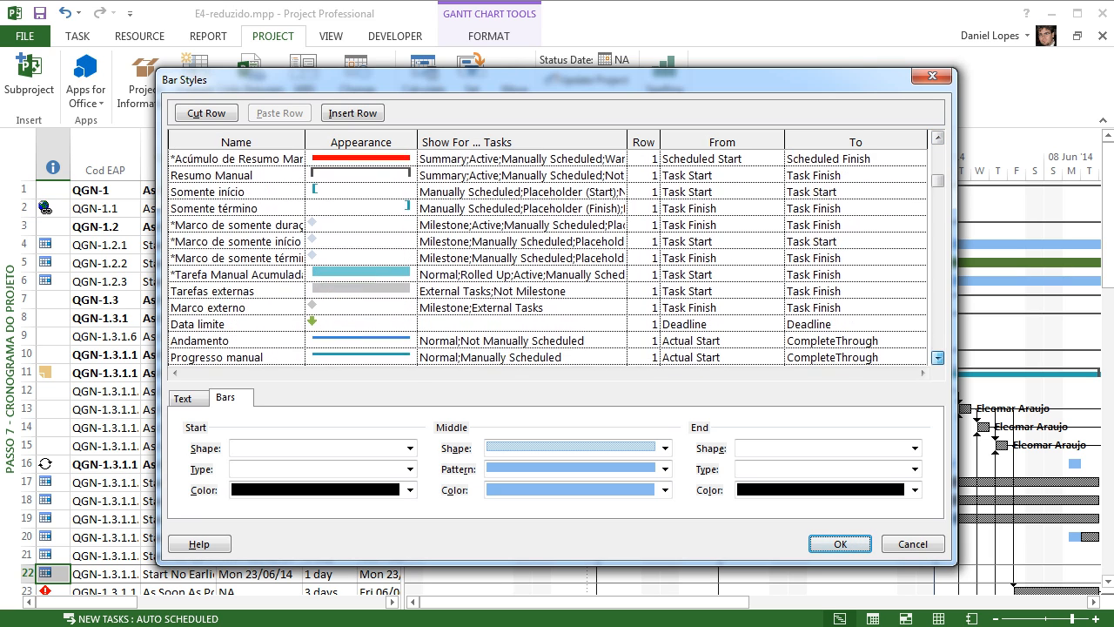
pyautogui.click(937, 137)
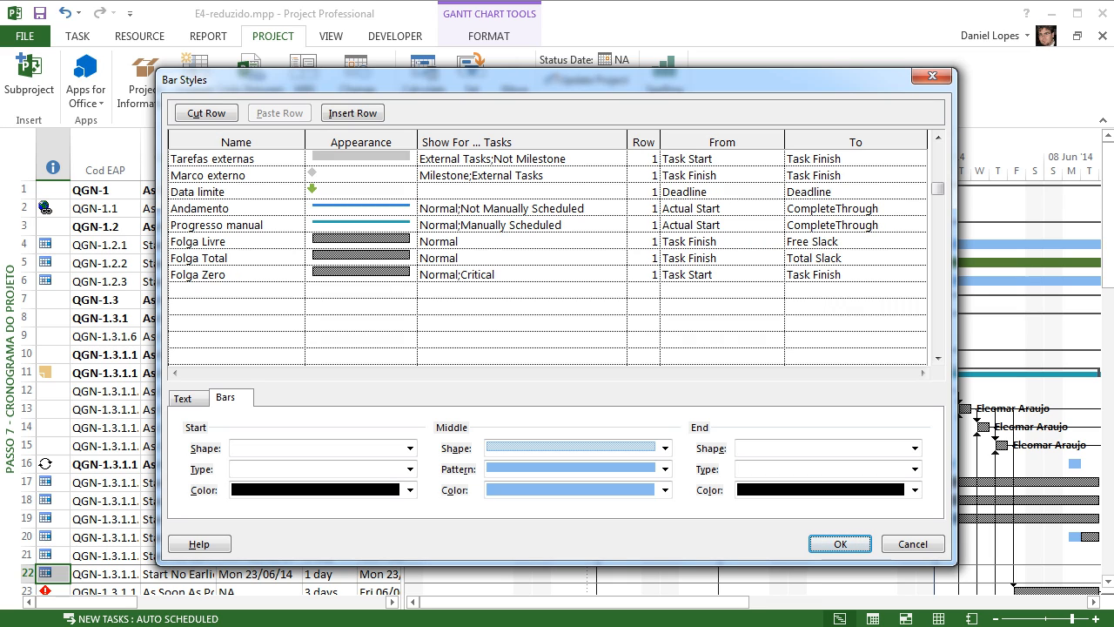
pyautogui.scroll(-1, 548, 252)
pyautogui.scroll(3, 549, 252)
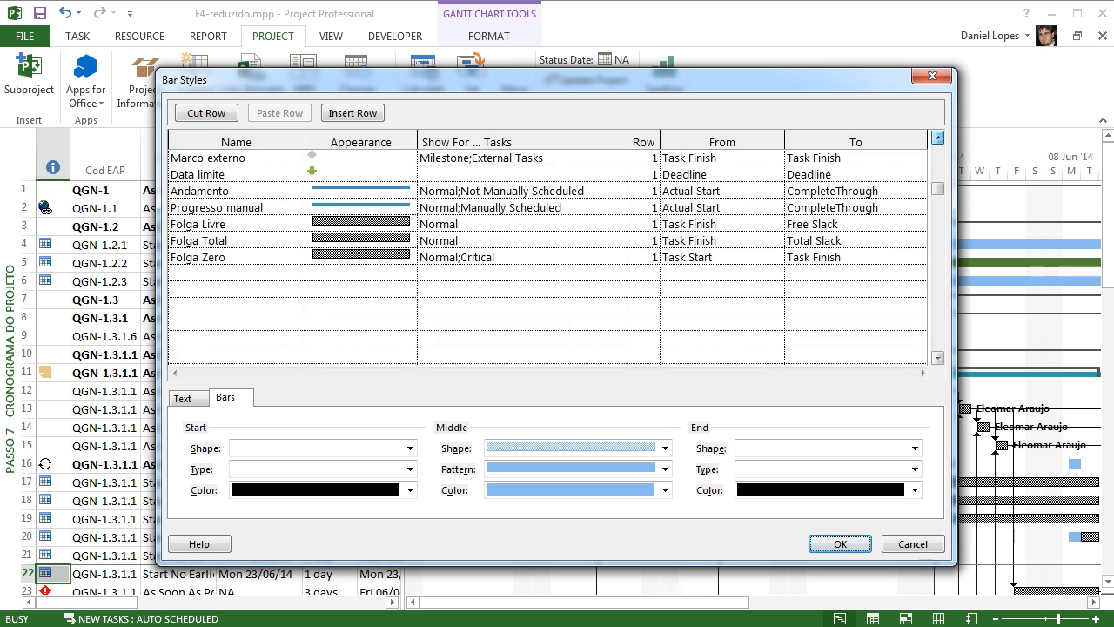
pyautogui.scroll(-2, 548, 253)
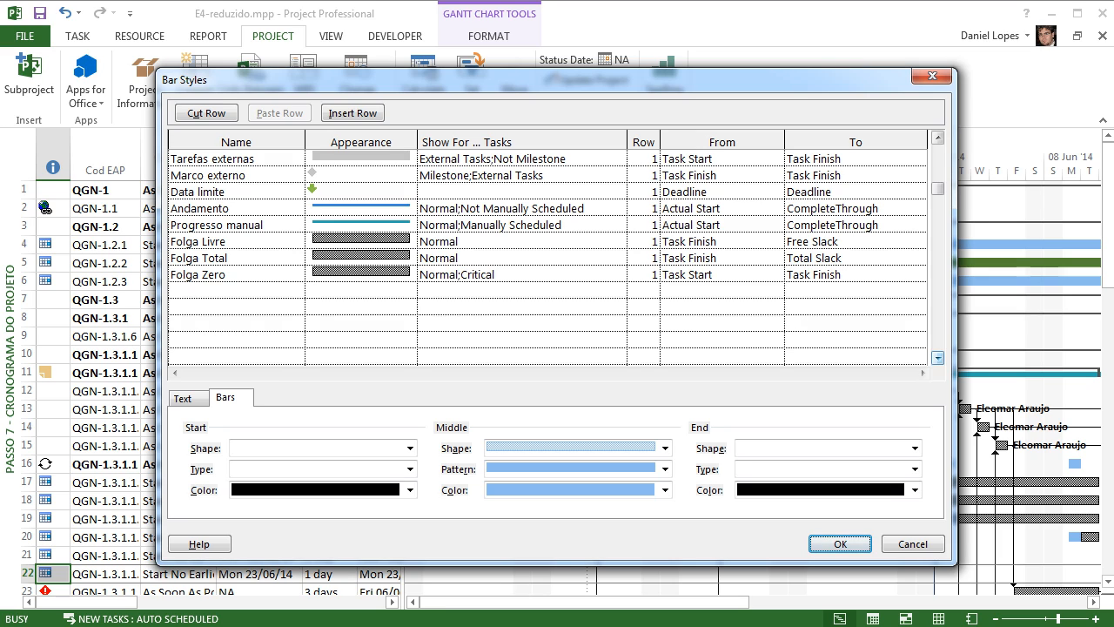
# - Check the bar style settings of the Data limite and Progresso manual rows
pyautogui.click(360, 191)
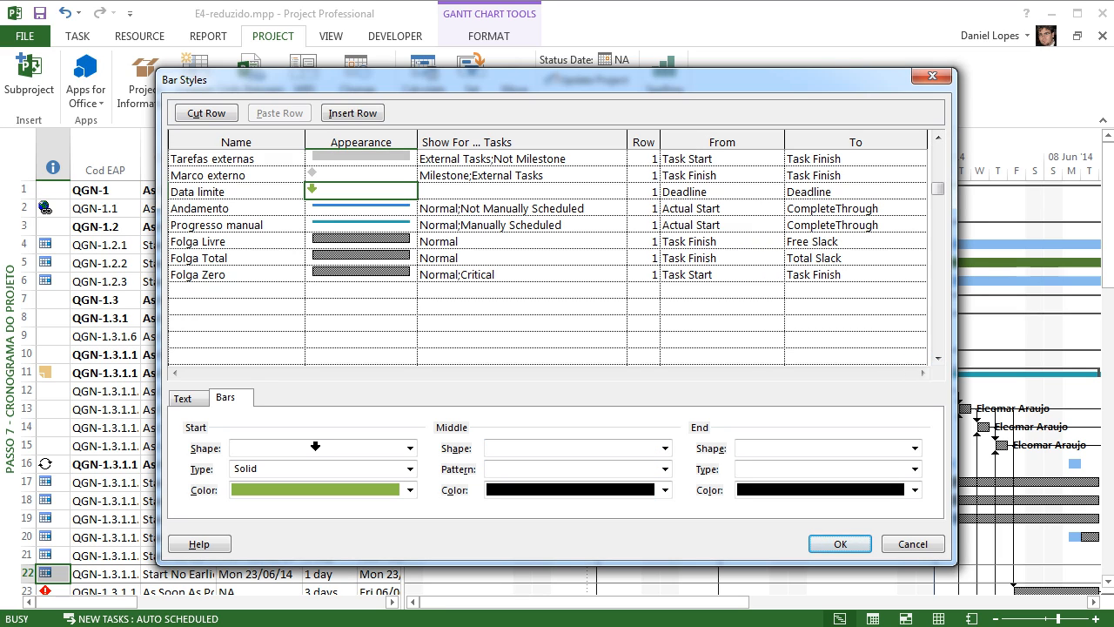
pyautogui.click(236, 191)
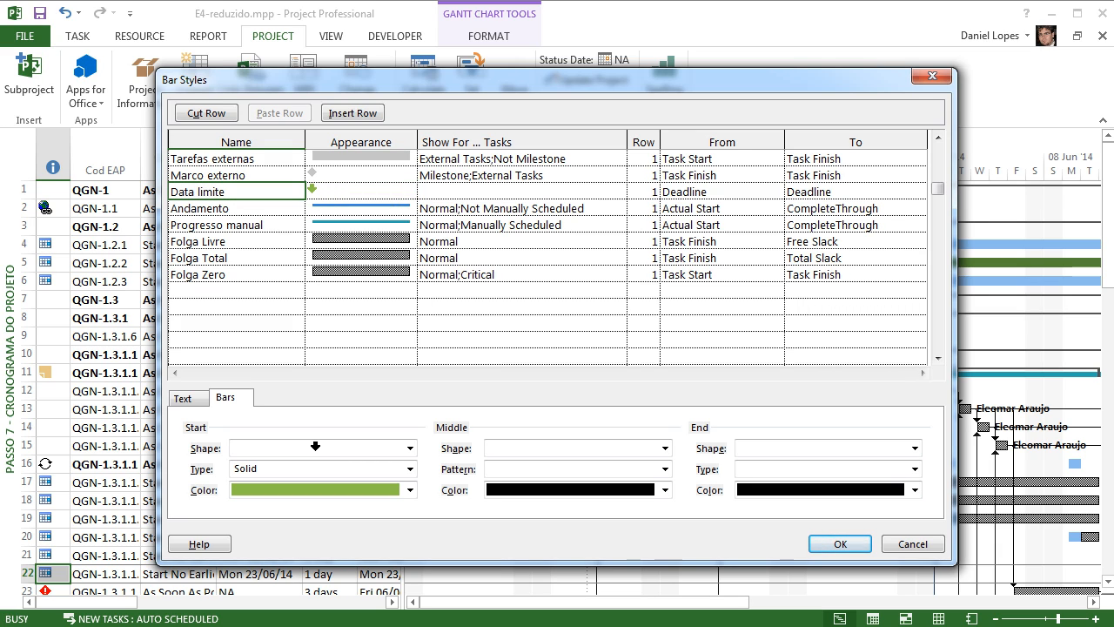
pyautogui.click(236, 224)
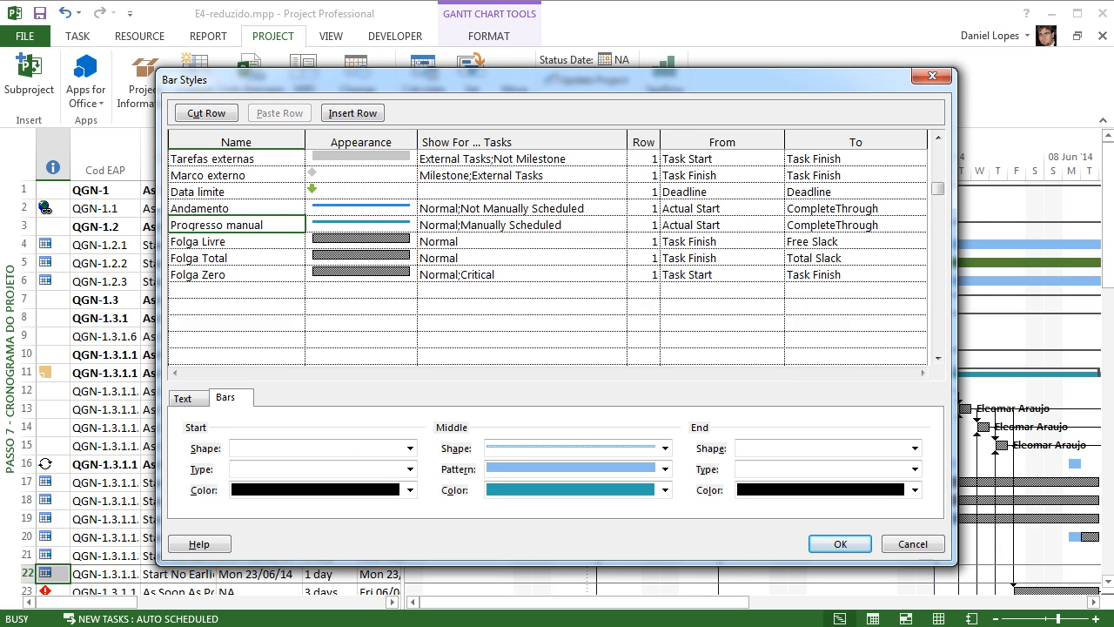
# - Give the Folga Livre bar style an upper half-height middle shape coloured light green
pyautogui.click(236, 241)
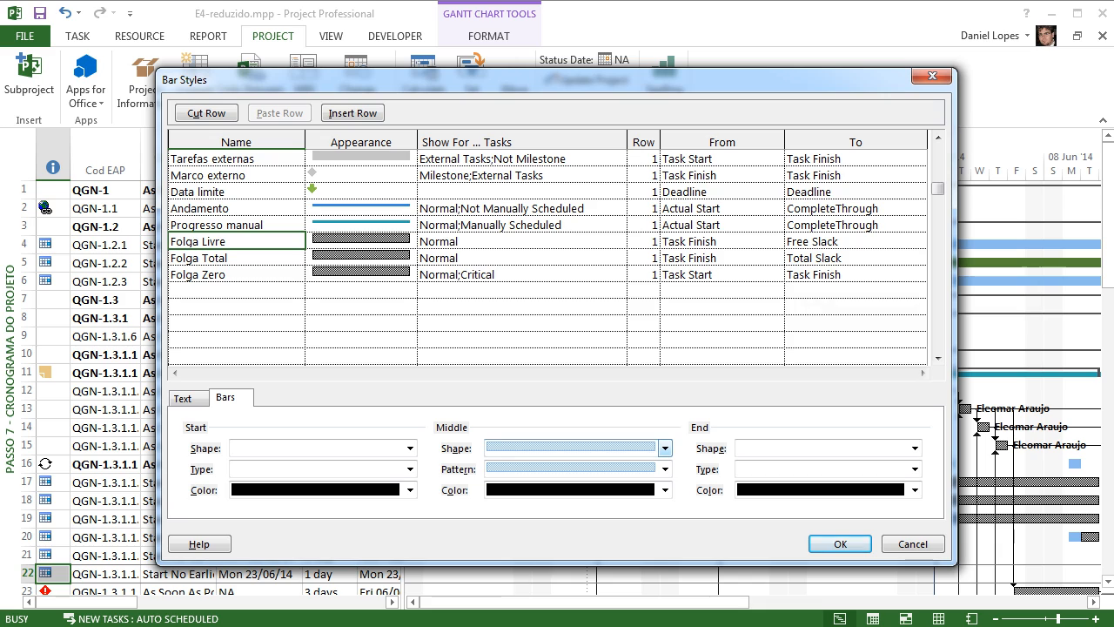
pyautogui.click(665, 448)
pyautogui.press('Down')
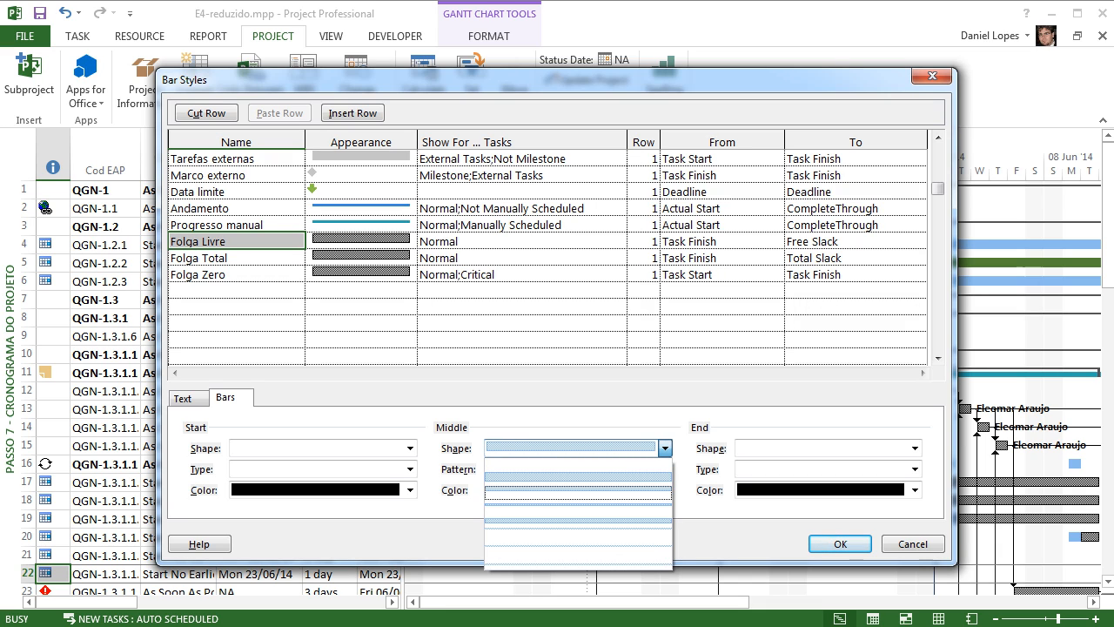
pyautogui.press('Return')
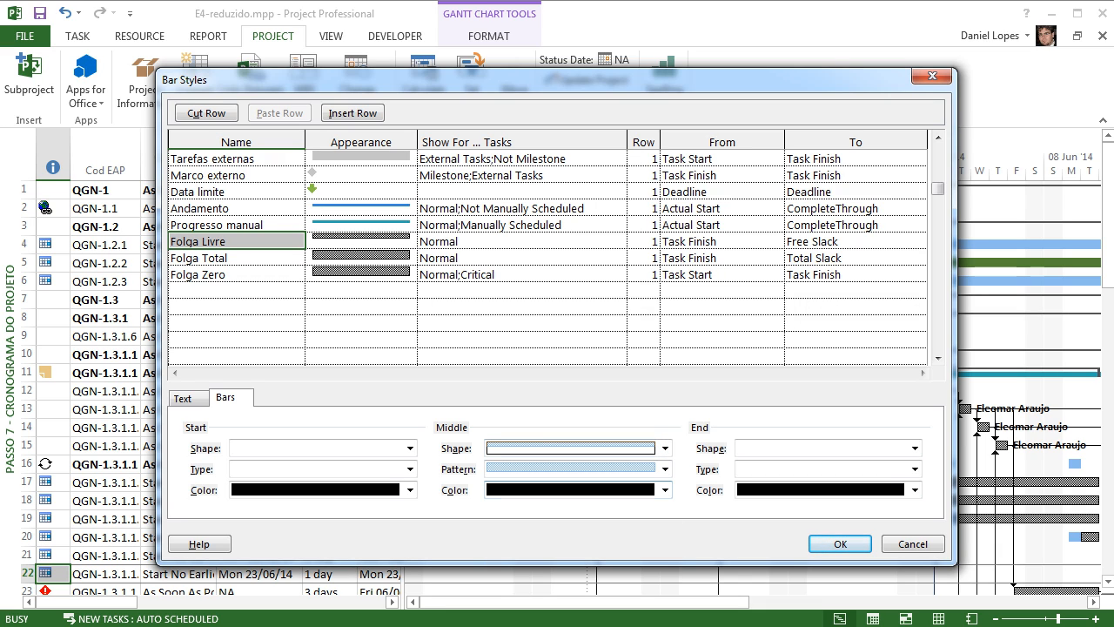
pyautogui.click(665, 490)
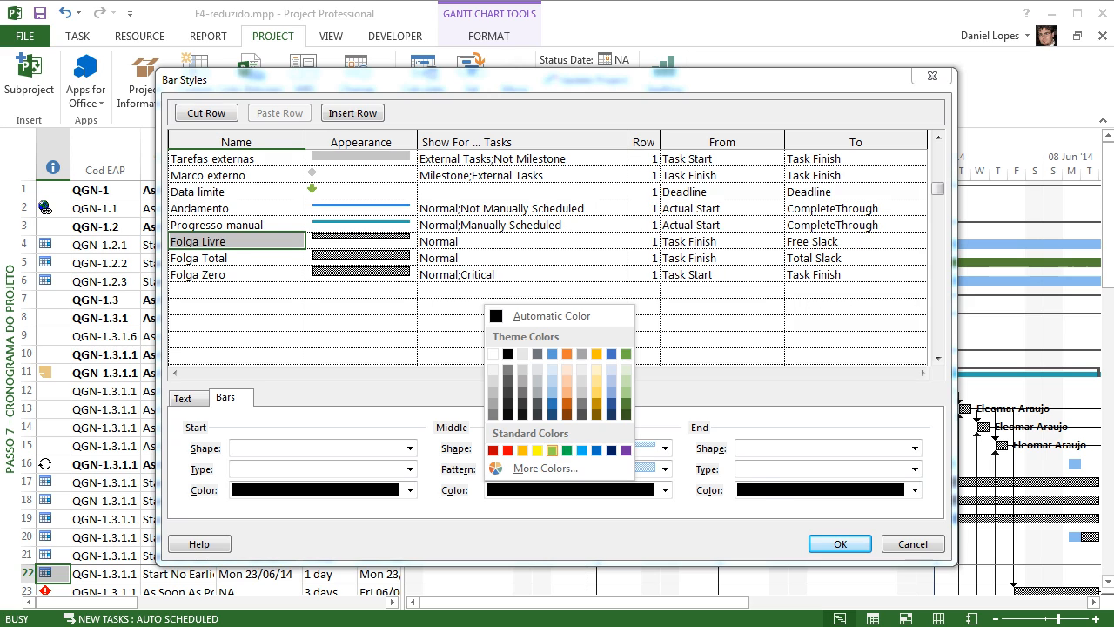
pyautogui.click(551, 450)
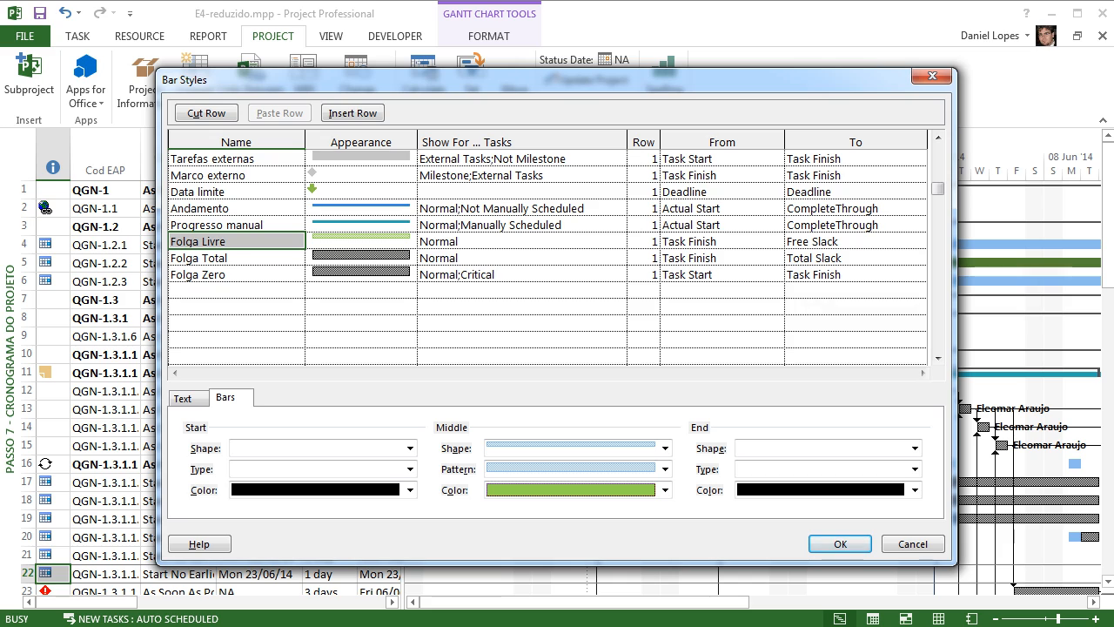
# - Give the Folga Total bar style an upper half-height middle shape coloured red
pyautogui.click(235, 258)
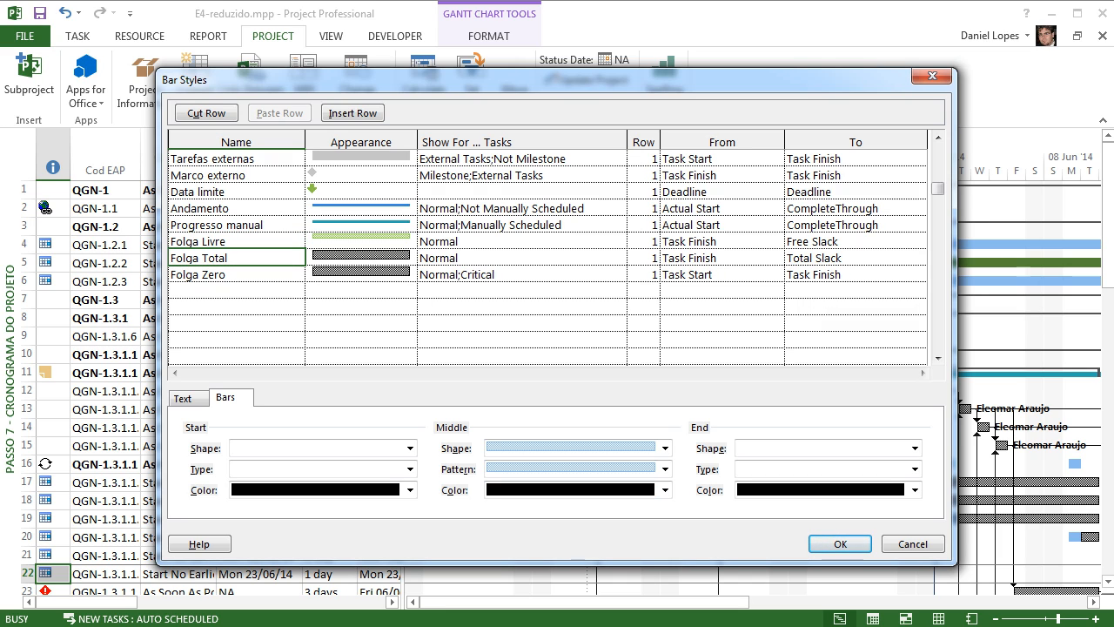
pyautogui.click(361, 256)
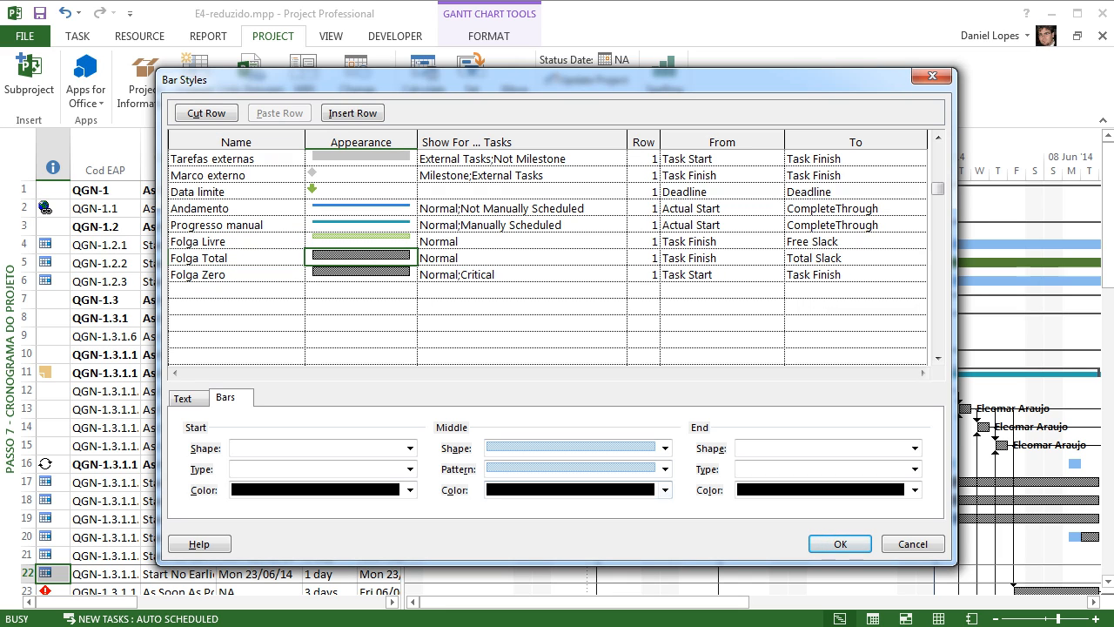
pyautogui.click(664, 448)
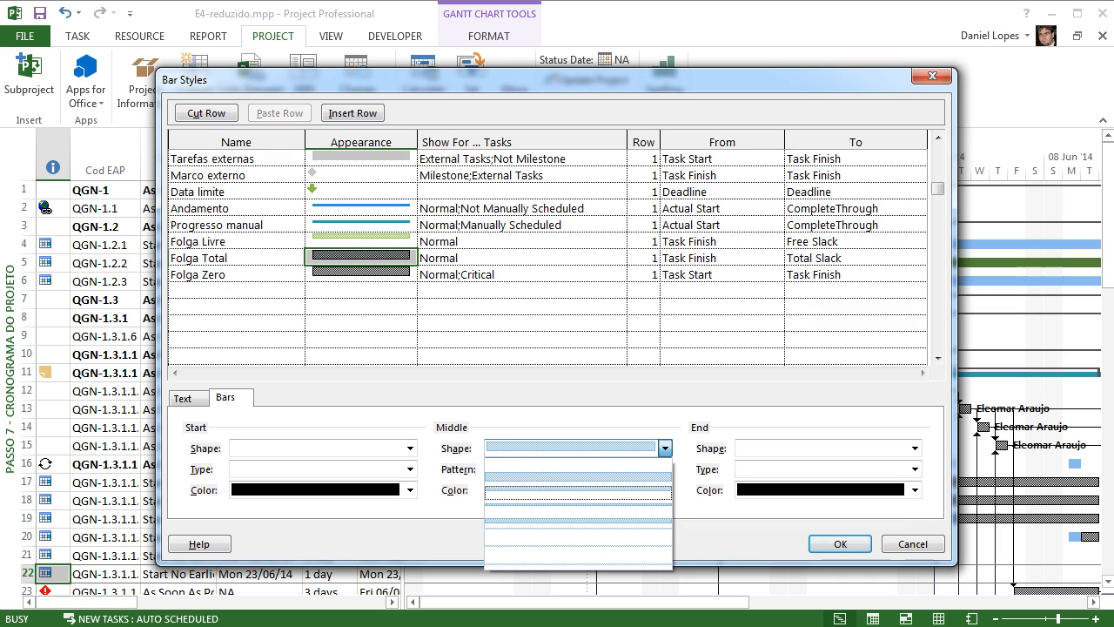
pyautogui.click(577, 492)
pyautogui.click(665, 490)
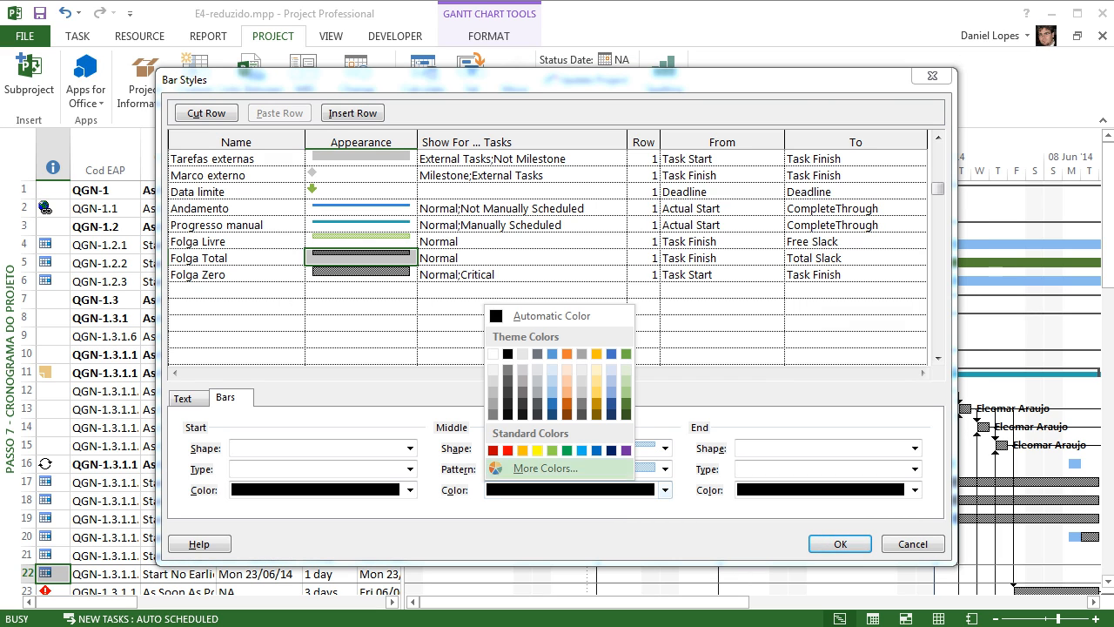
pyautogui.click(507, 450)
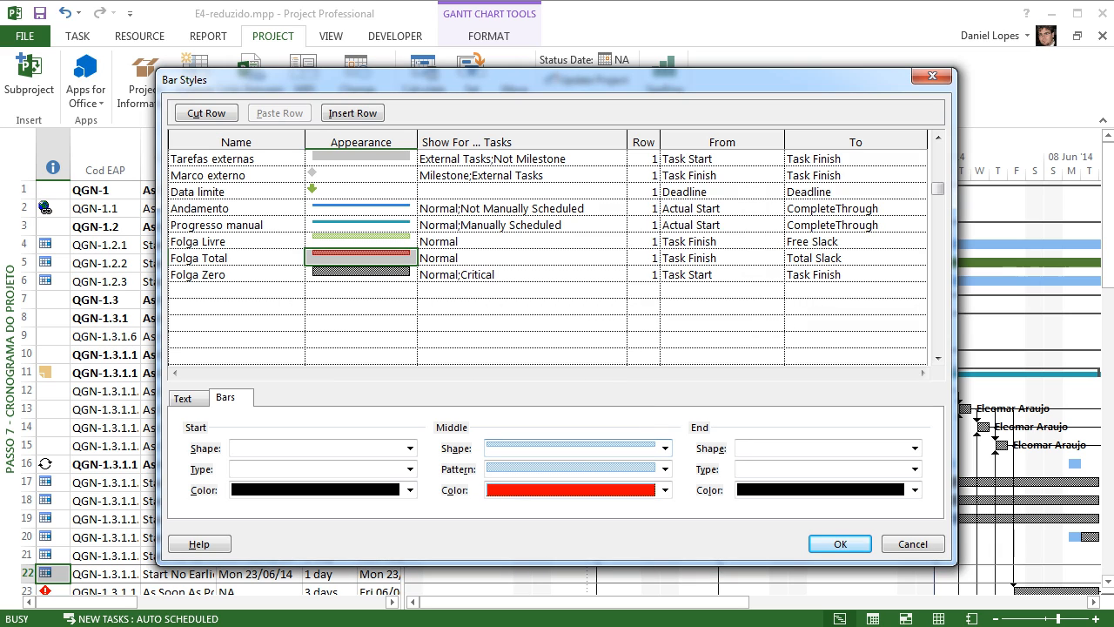
pyautogui.click(518, 241)
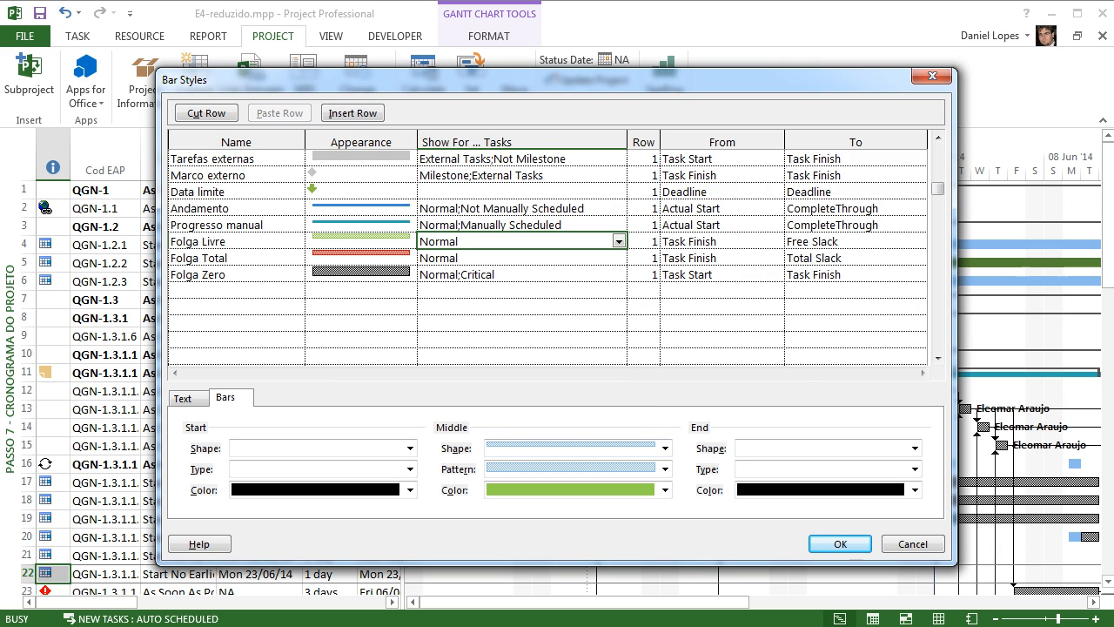
# - Set the Folga Zero bar style's middle section to dark red with a solid pattern
pyautogui.click(360, 273)
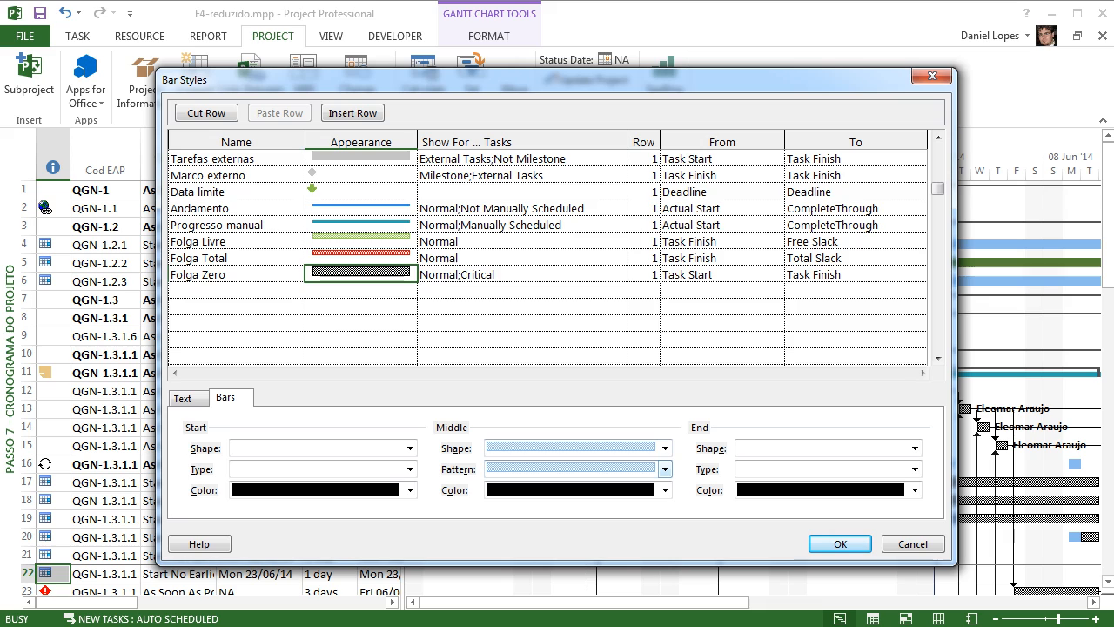
pyautogui.click(665, 490)
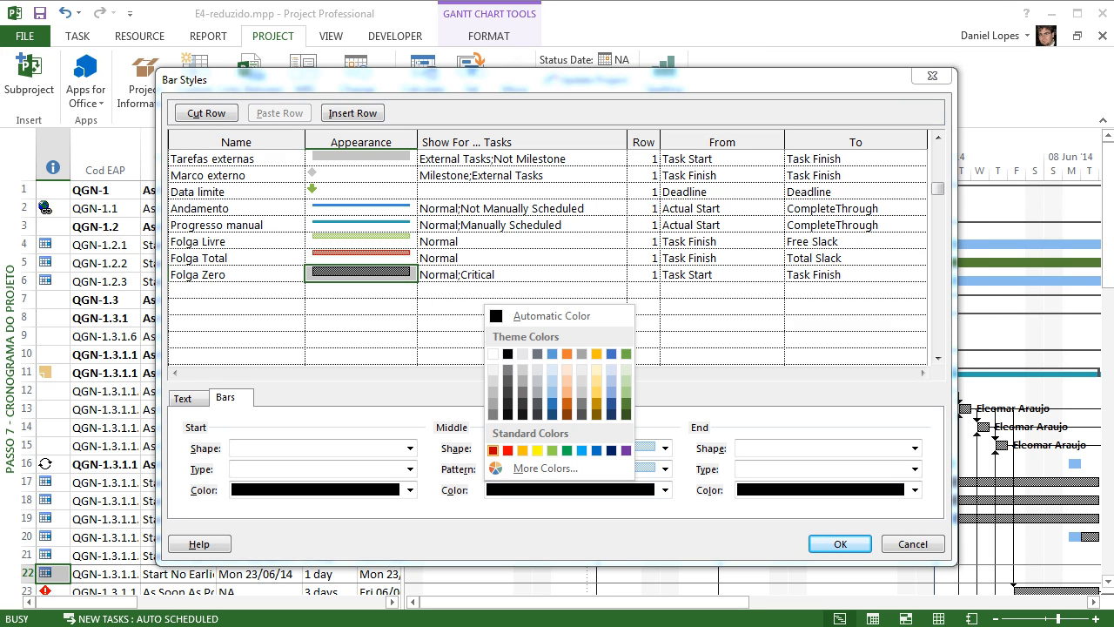
pyautogui.click(508, 450)
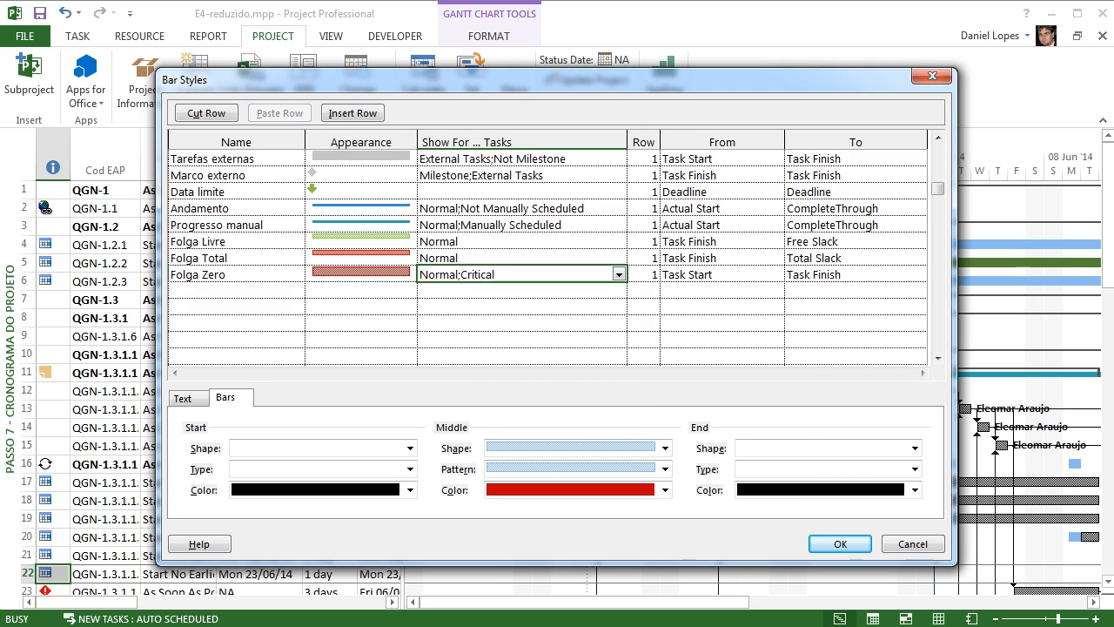
pyautogui.click(665, 469)
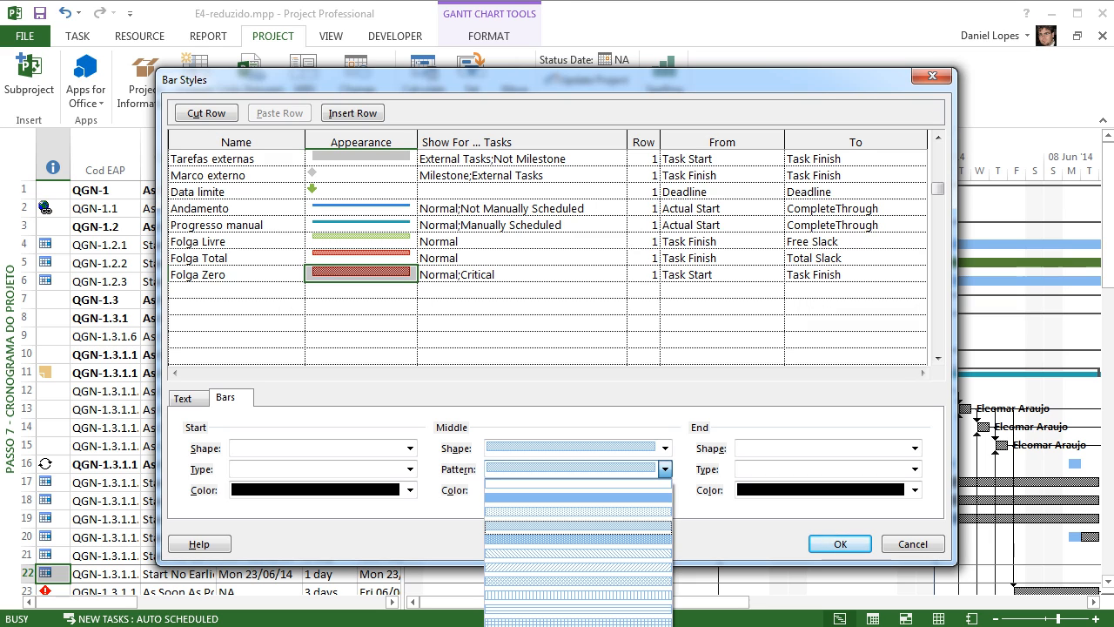
pyautogui.click(577, 499)
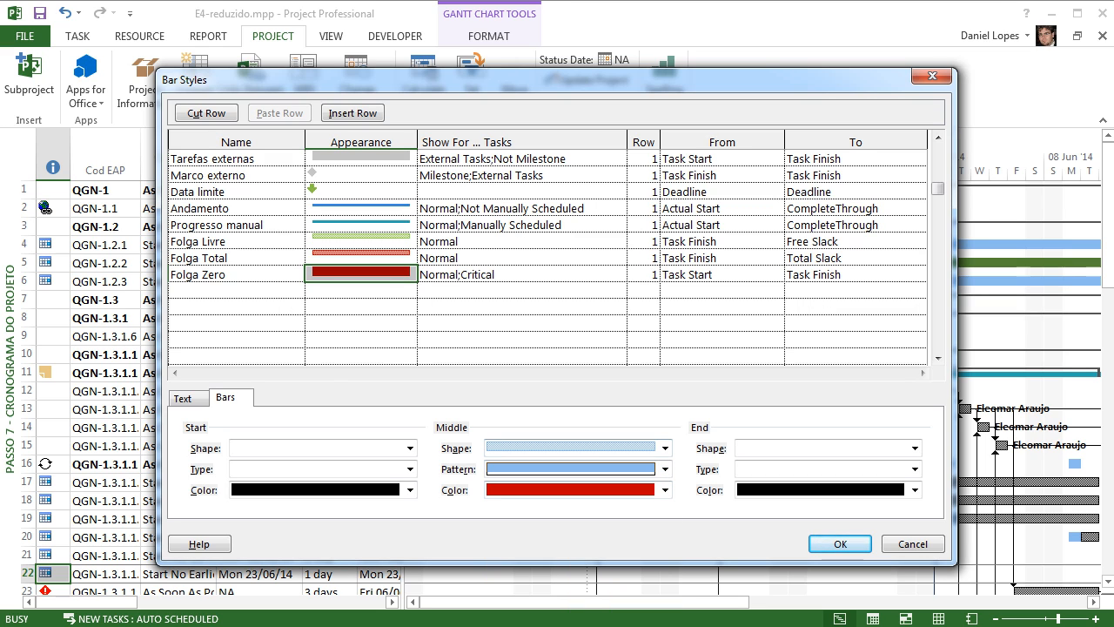
# - Try a dotted pattern for the middle section of the Folga Zero bar style
pyautogui.click(522, 274)
pyautogui.click(361, 273)
pyautogui.click(664, 469)
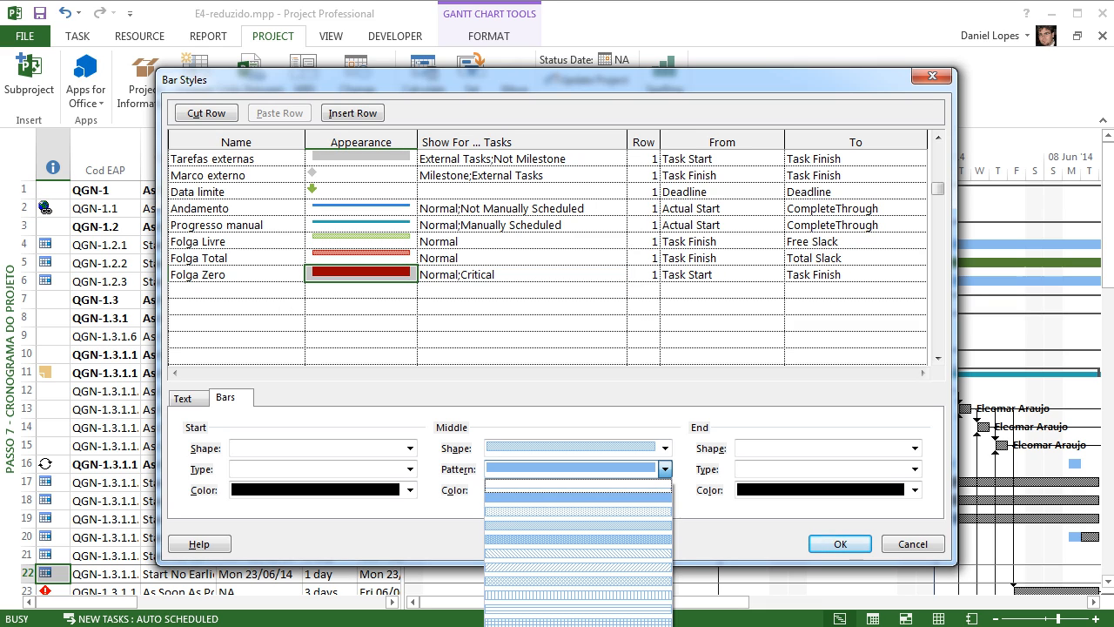
pyautogui.click(578, 512)
# - Set the Folga Zero bar style's middle pattern to solid and apply the bar styles to the Gantt chart
pyautogui.click(522, 291)
pyautogui.click(362, 273)
pyautogui.click(665, 469)
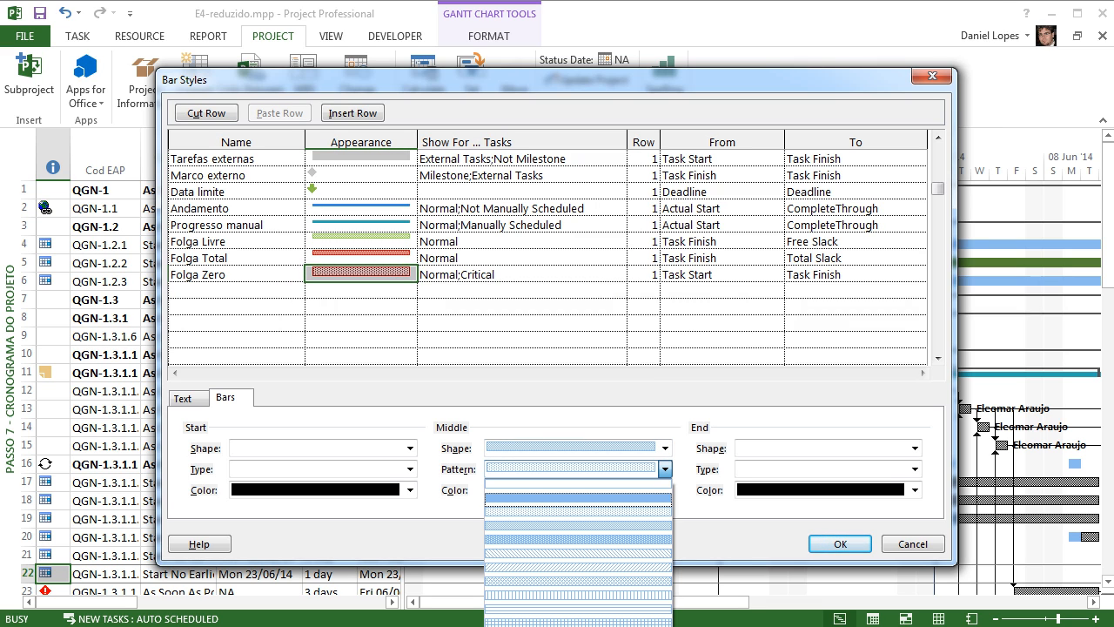
pyautogui.click(578, 499)
pyautogui.click(522, 323)
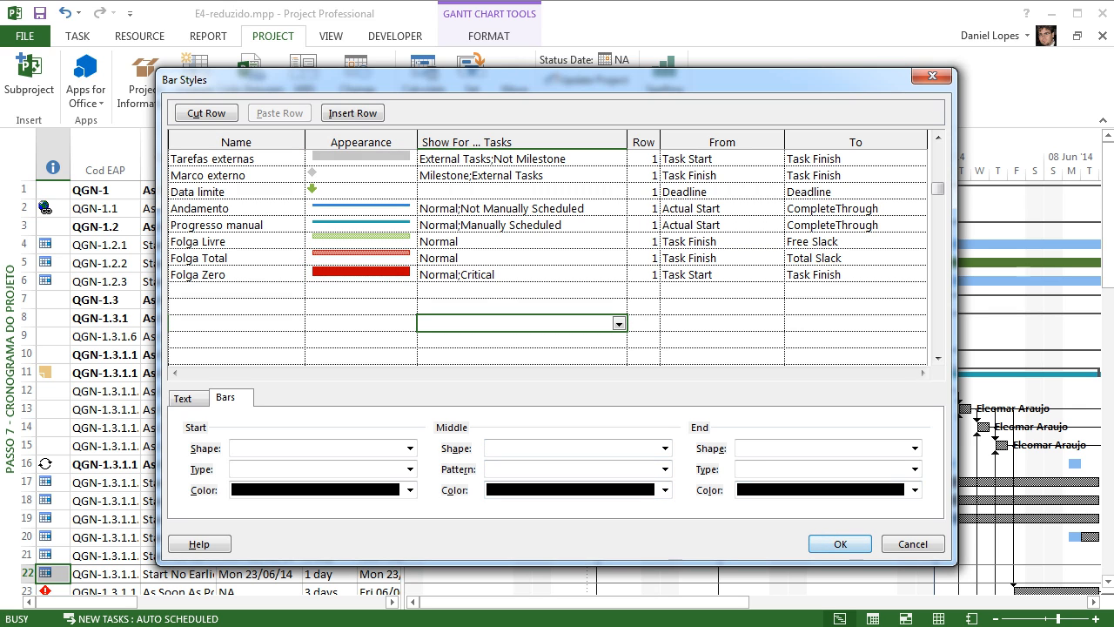
pyautogui.press('Return')
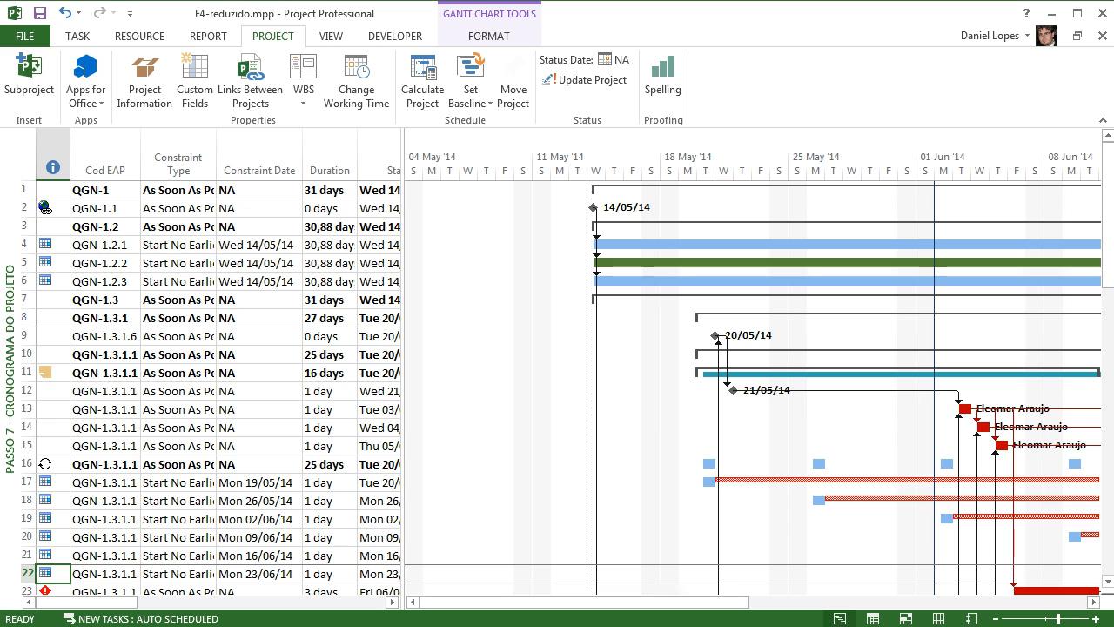
# - Examine the slack and critical task bars throughout the Gantt chart, from the first task to task 65
pyautogui.scroll(-3, 557, 374)
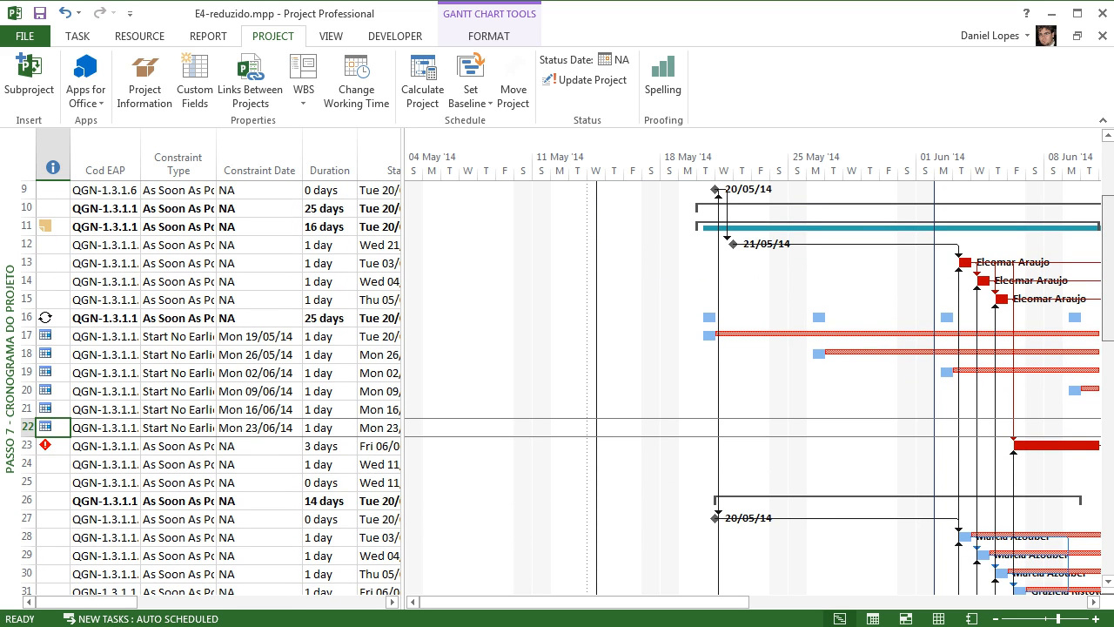
pyautogui.scroll(3, 557, 374)
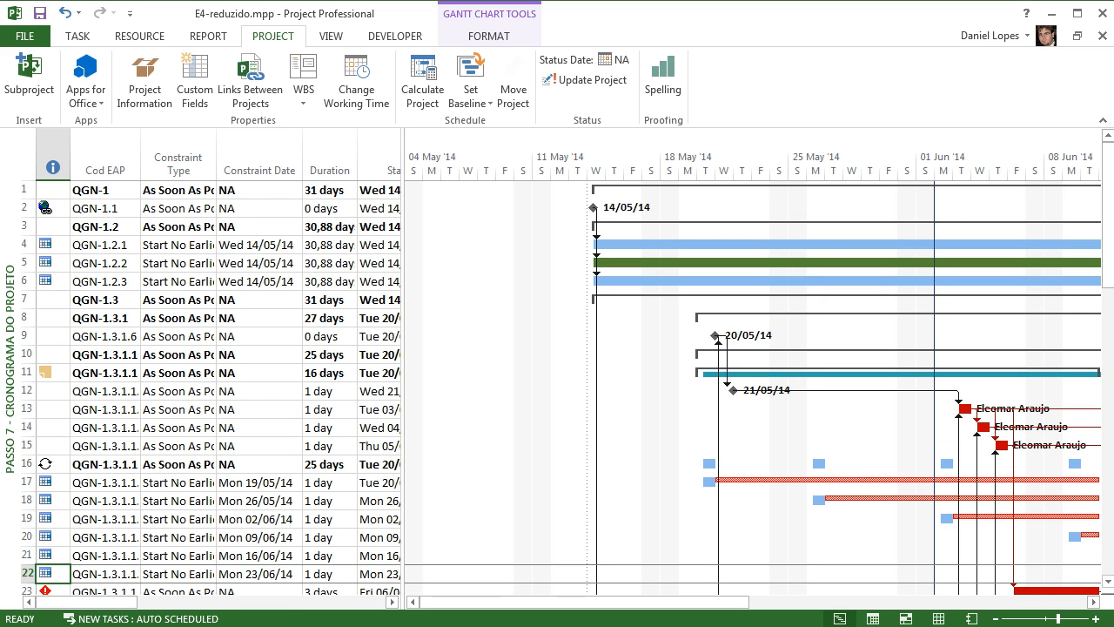
pyautogui.moveTo(584, 602); pyautogui.dragTo(722, 602)
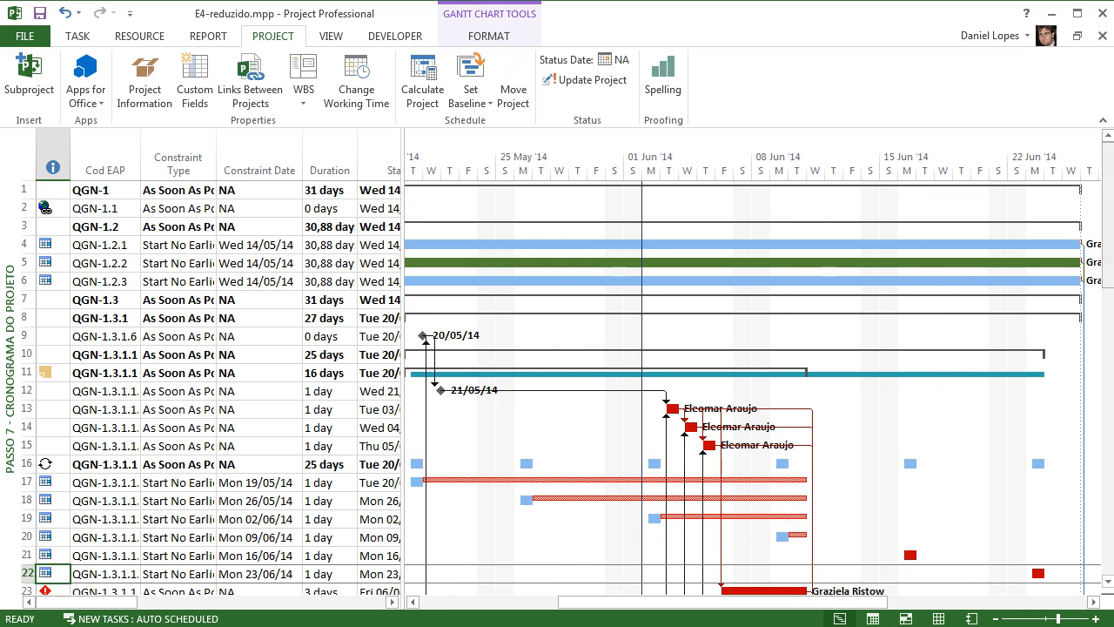
pyautogui.moveTo(1108, 214); pyautogui.dragTo(1108, 395)
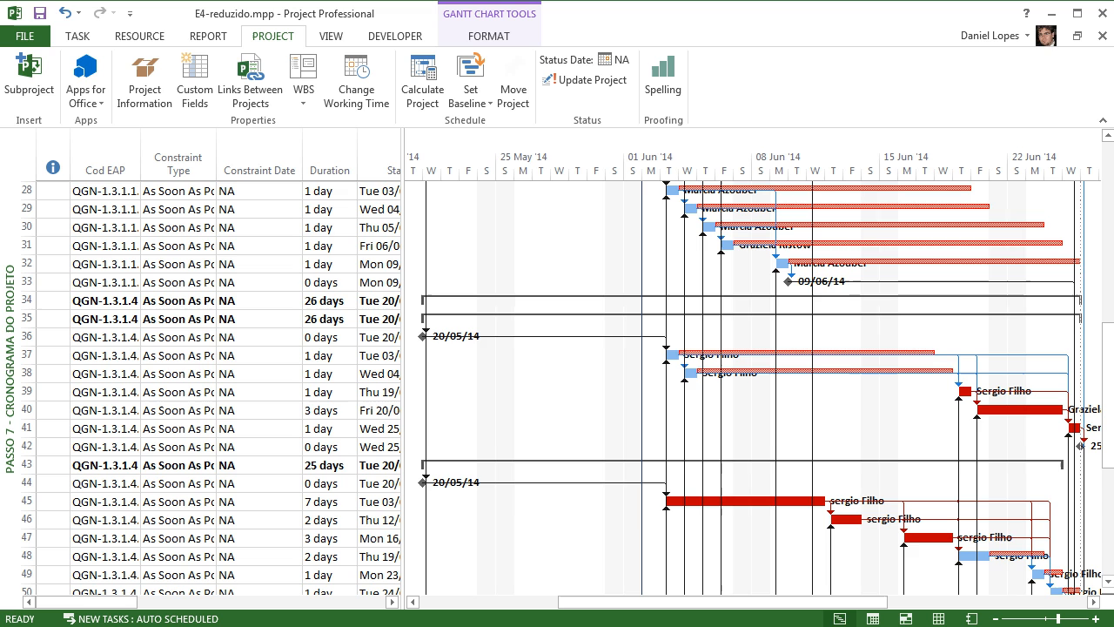
pyautogui.moveTo(831, 602); pyautogui.dragTo(901, 601)
pyautogui.moveTo(1108, 395); pyautogui.dragTo(1108, 502)
pyautogui.moveTo(793, 601); pyautogui.dragTo(766, 601)
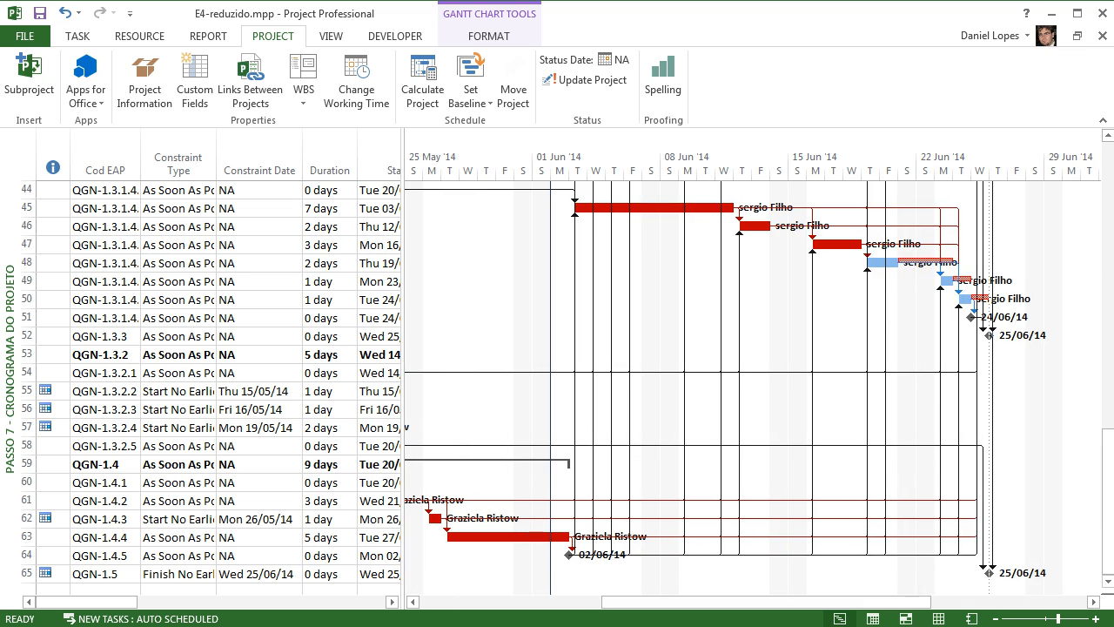
pyautogui.moveTo(1107, 502); pyautogui.dragTo(1108, 192)
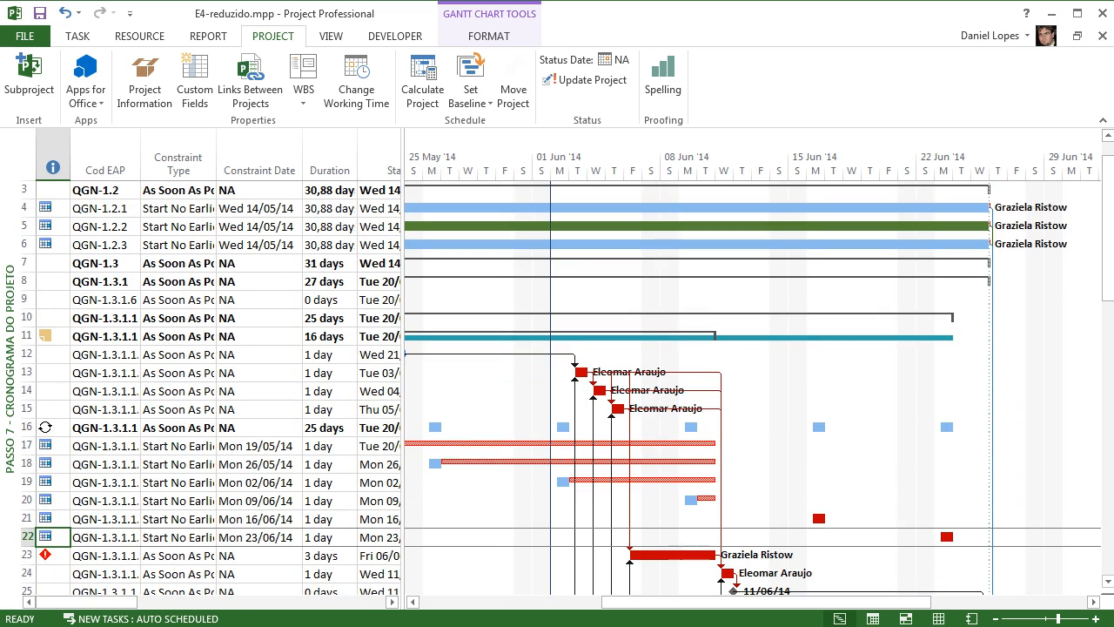
pyautogui.moveTo(766, 602); pyautogui.dragTo(670, 601)
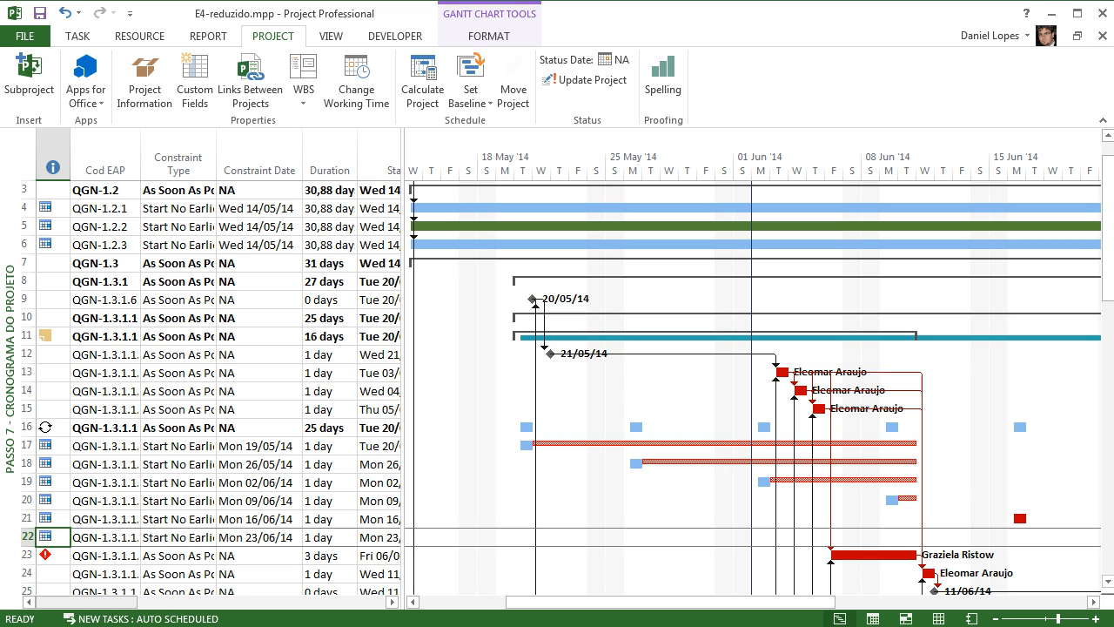
# - Enable the calculation of multiple critical paths in the project's advanced calculation options
pyautogui.click(25, 36)
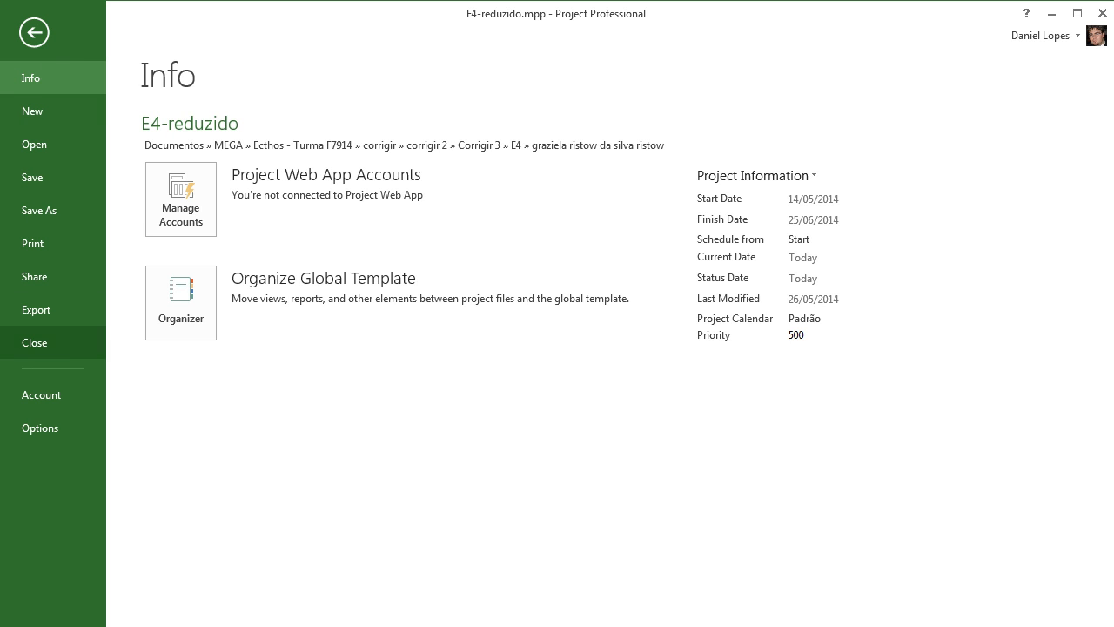
pyautogui.click(40, 427)
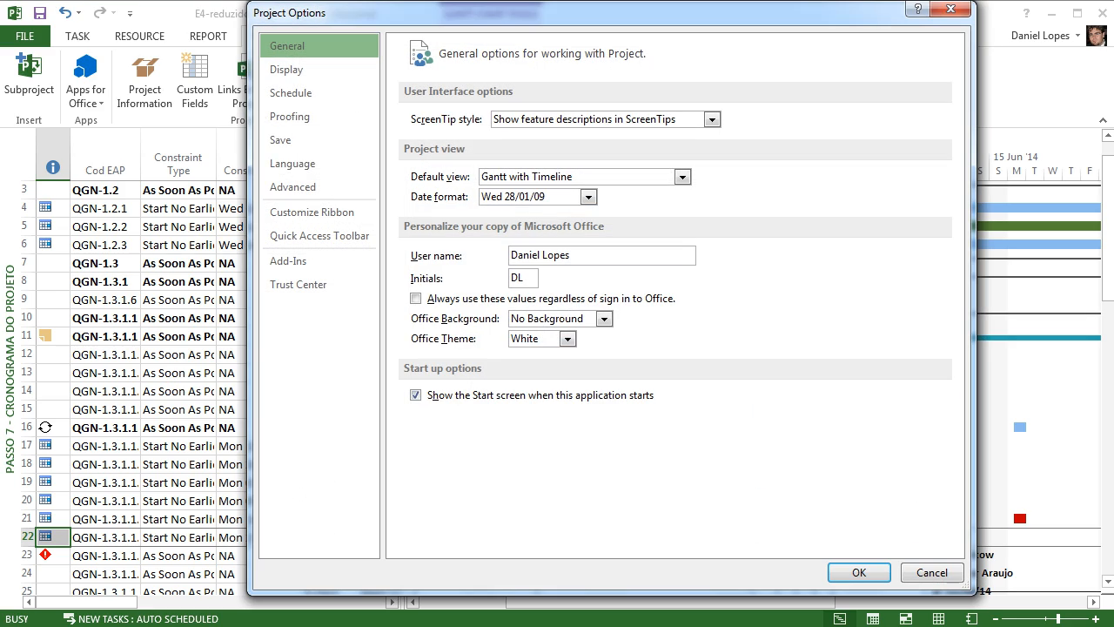
pyautogui.click(293, 186)
pyautogui.moveTo(955, 153); pyautogui.dragTo(955, 437)
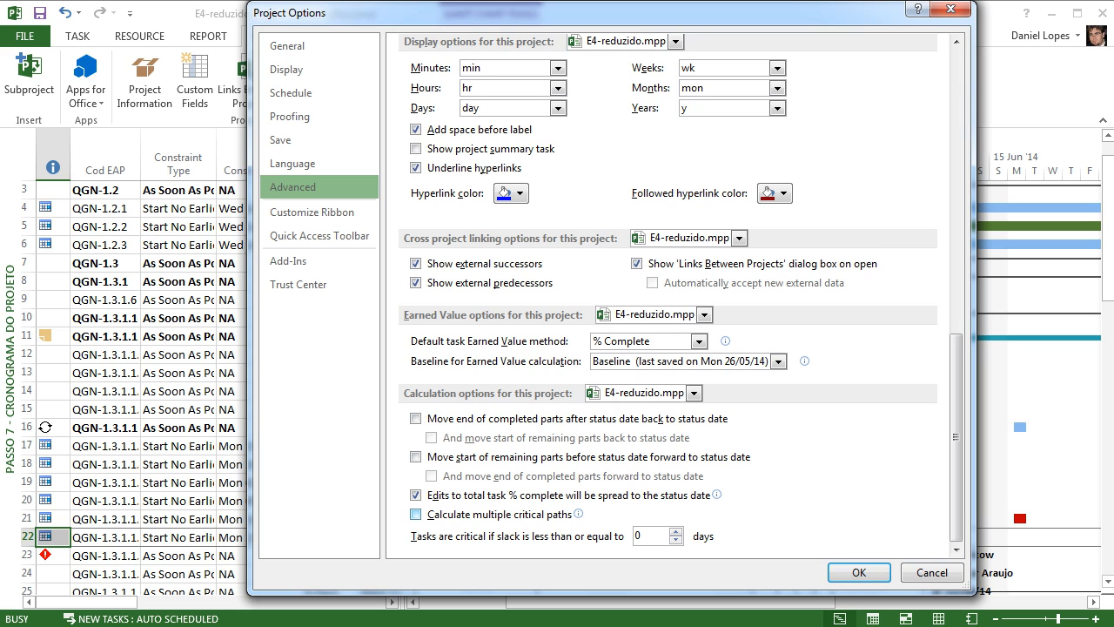
pyautogui.moveTo(578, 514)
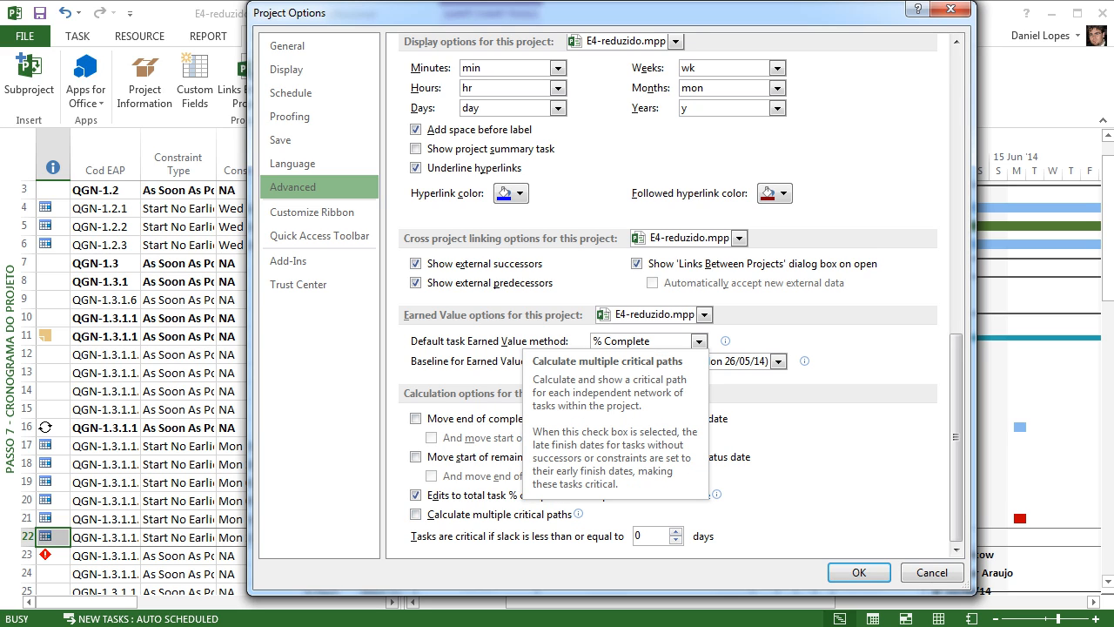
pyautogui.click(415, 513)
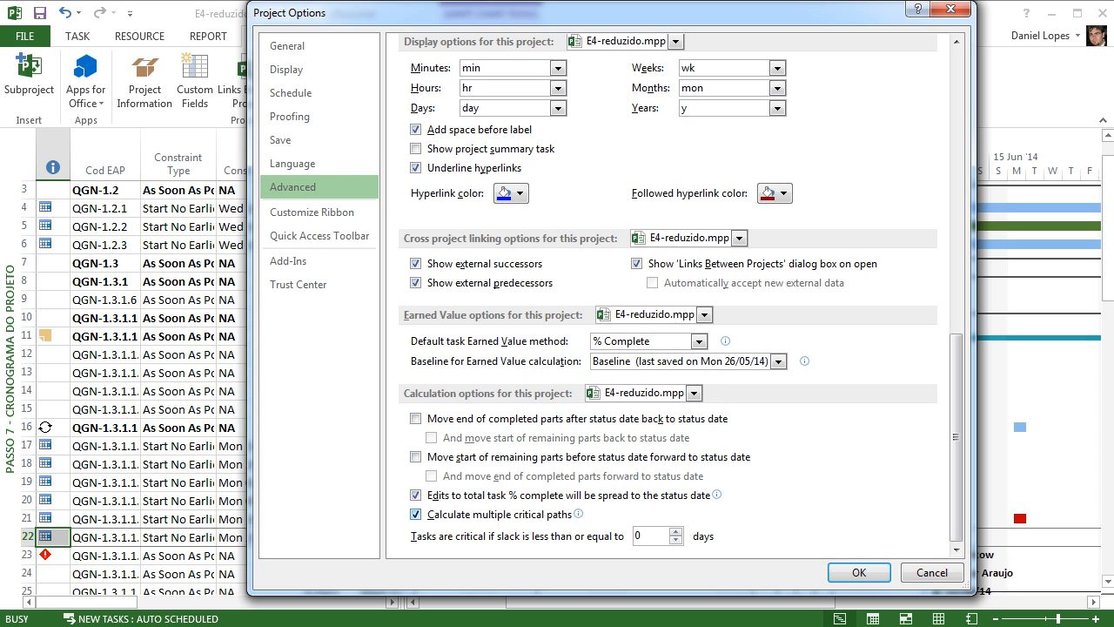
pyautogui.click(858, 572)
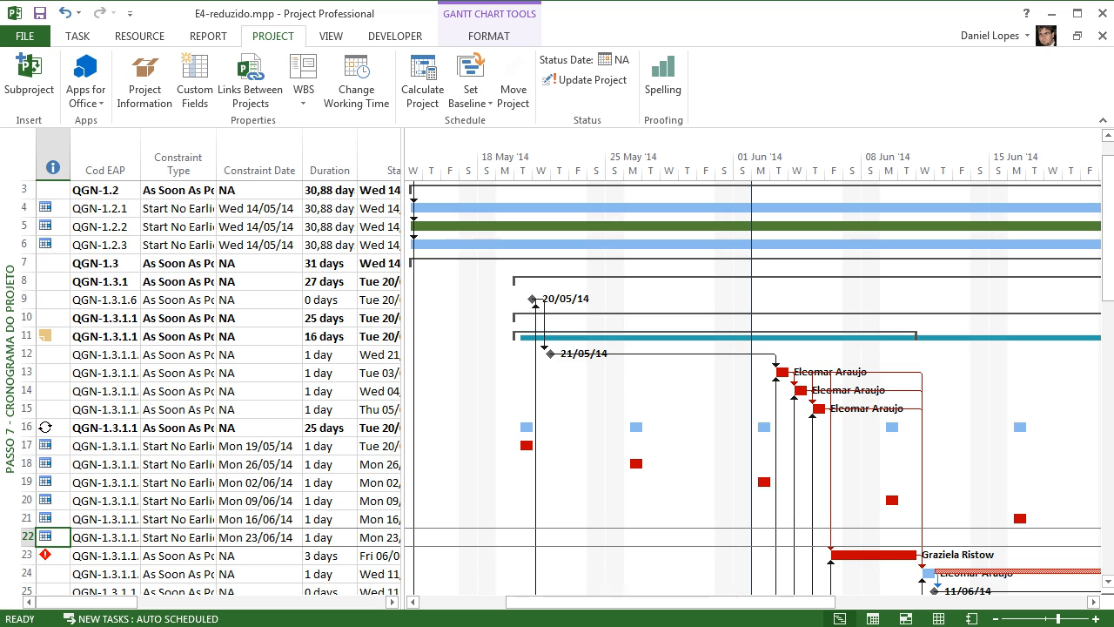
# - Widen the Cod EAP column enough to show the tasks' full codes
pyautogui.scroll(-2, 561, 388)
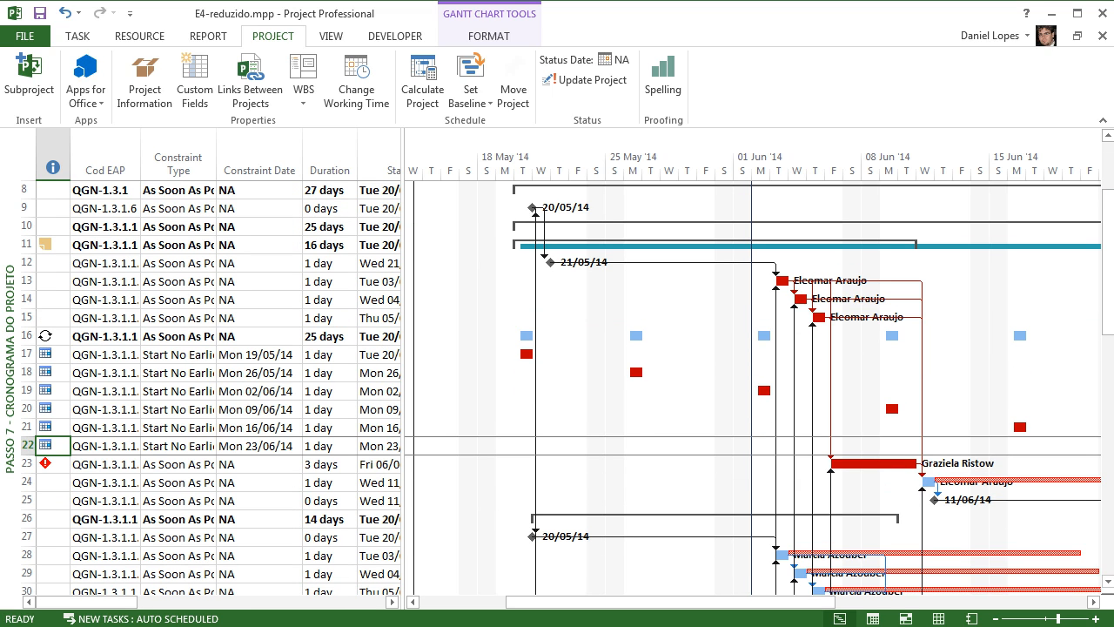
pyautogui.click(255, 263)
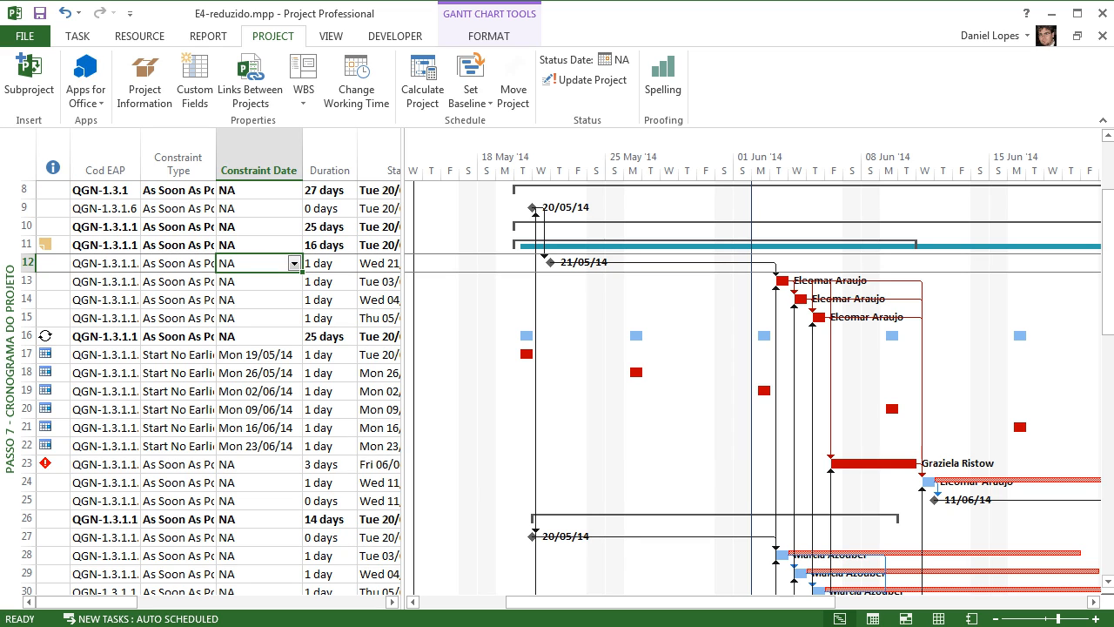
pyautogui.click(105, 263)
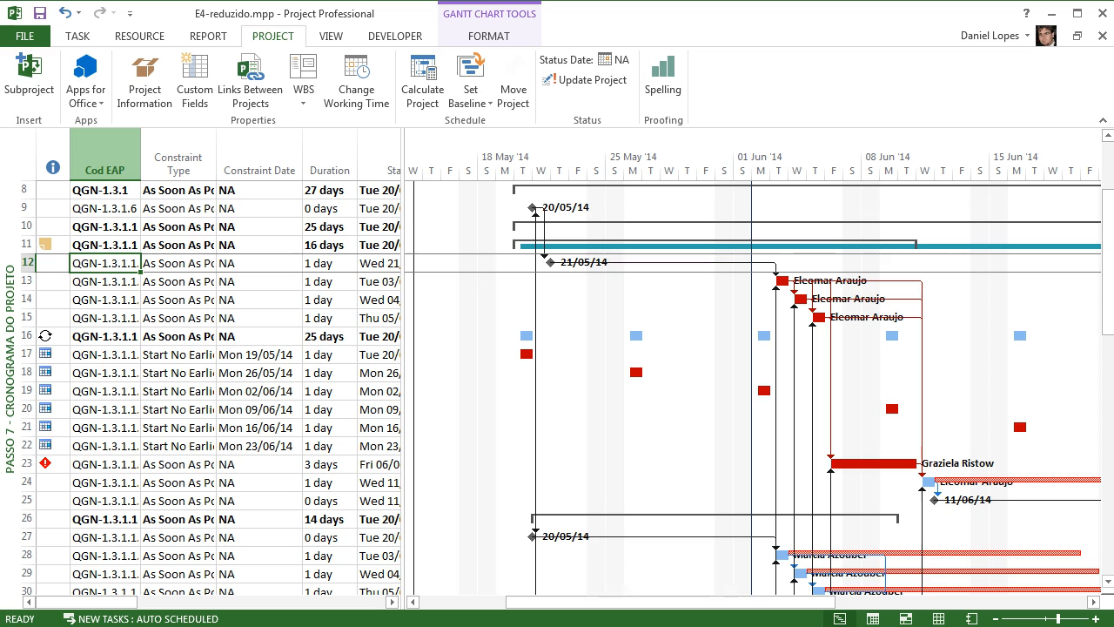
pyautogui.moveTo(141, 161); pyautogui.dragTo(178, 161)
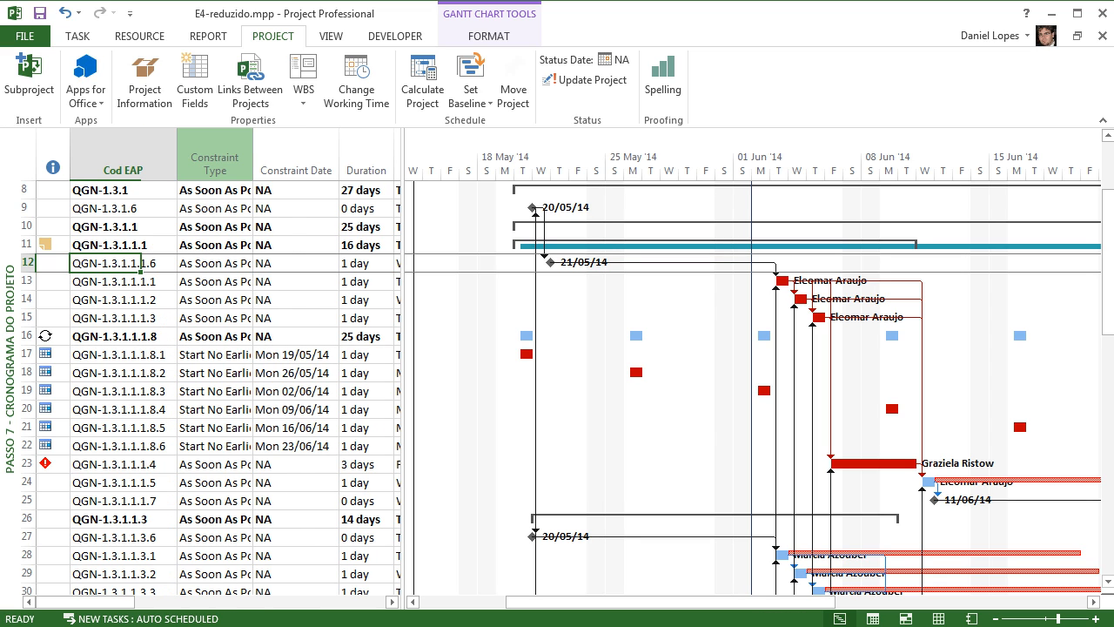
# - Add a Name column after the Pode Antecipar column in the task table
pyautogui.moveTo(87, 602); pyautogui.dragTo(338, 601)
pyautogui.click(335, 169)
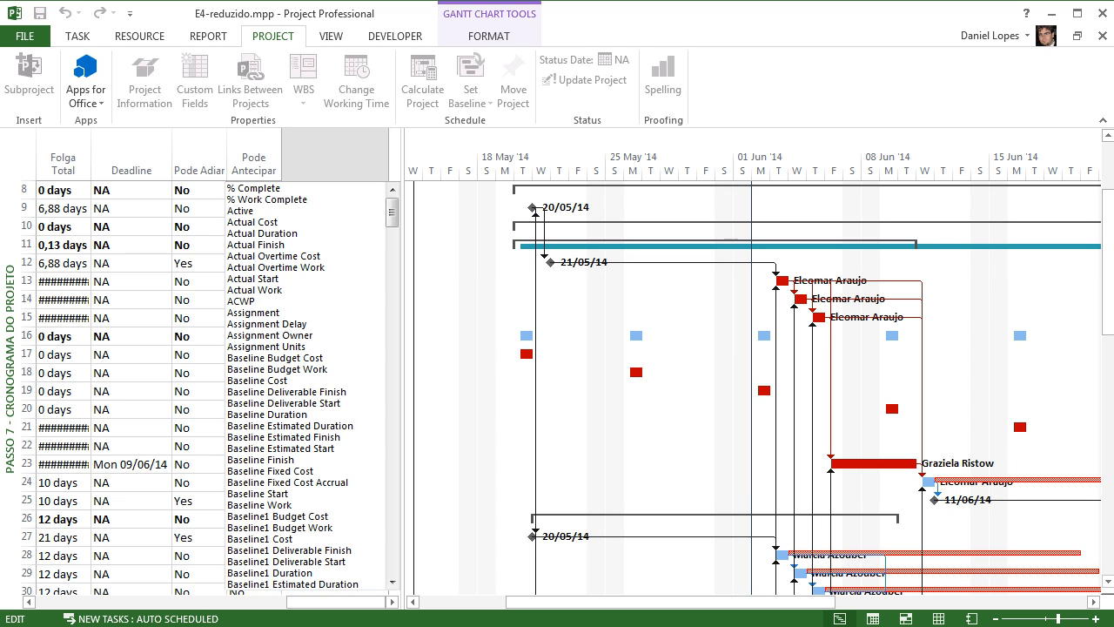
pyautogui.write('NA')
pyautogui.press('Return')
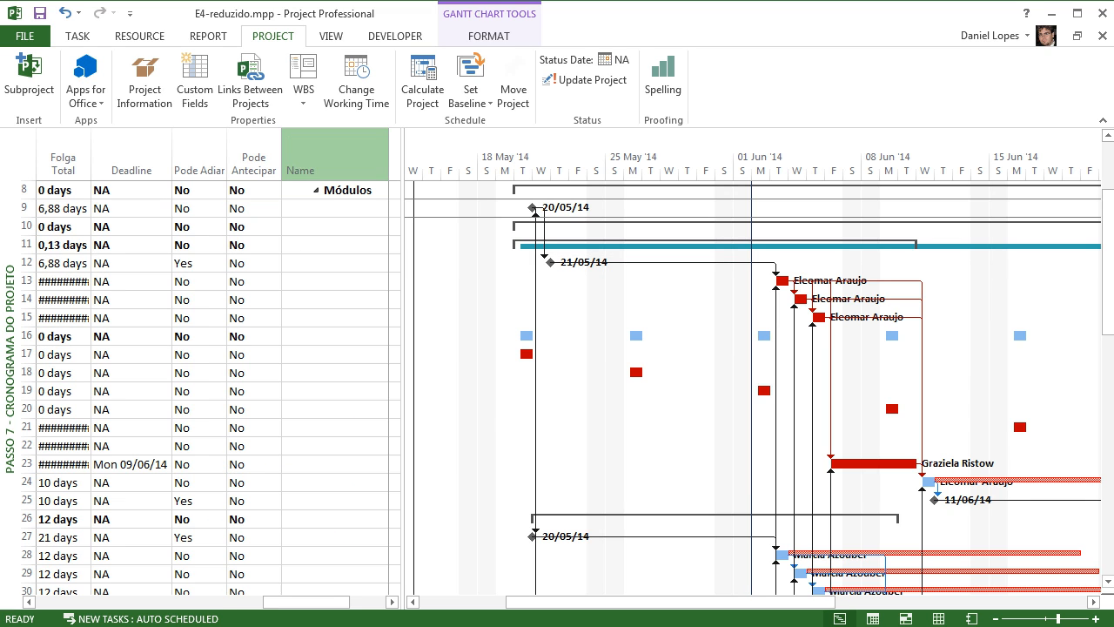
pyautogui.moveTo(319, 601); pyautogui.dragTo(359, 601)
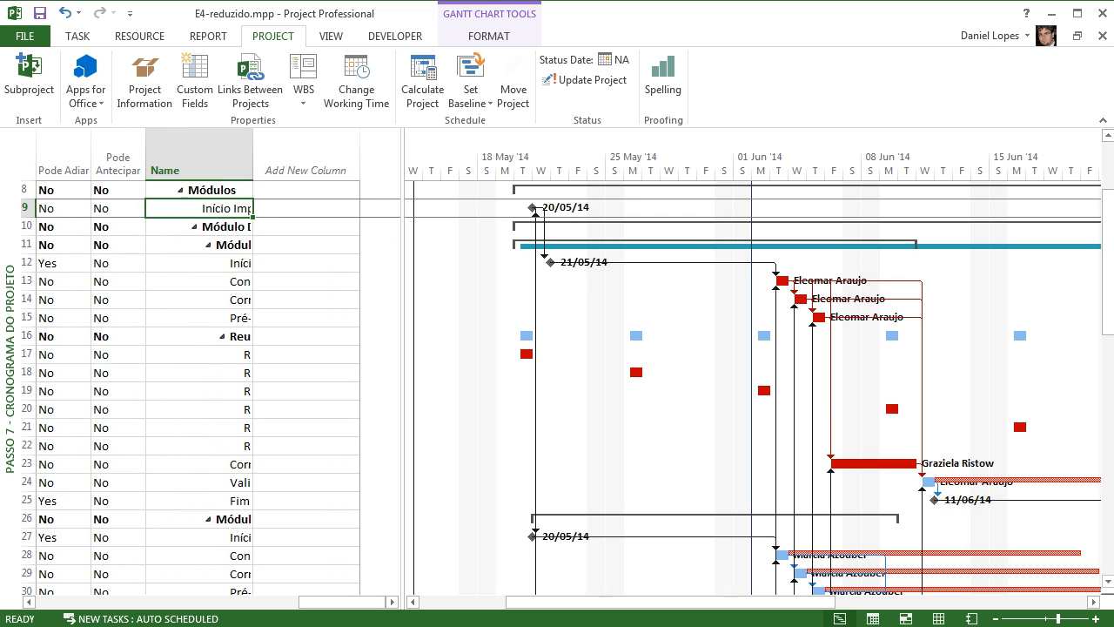
# - Fit the Name column's width to its longest task name and bring the whole column into view
pyautogui.click(200, 262)
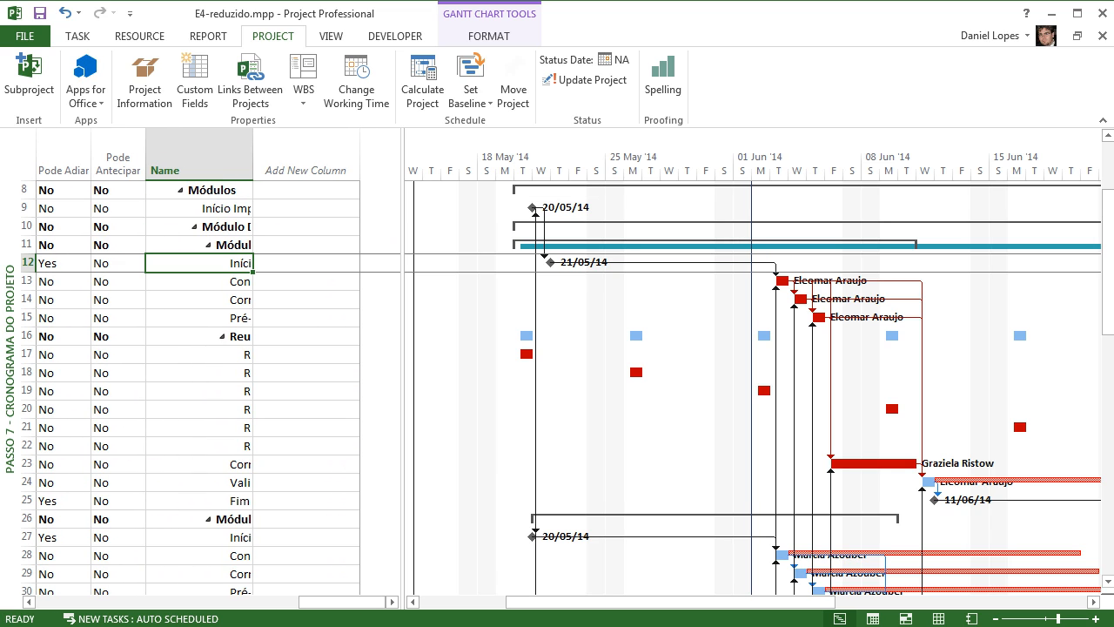
pyautogui.click(199, 282)
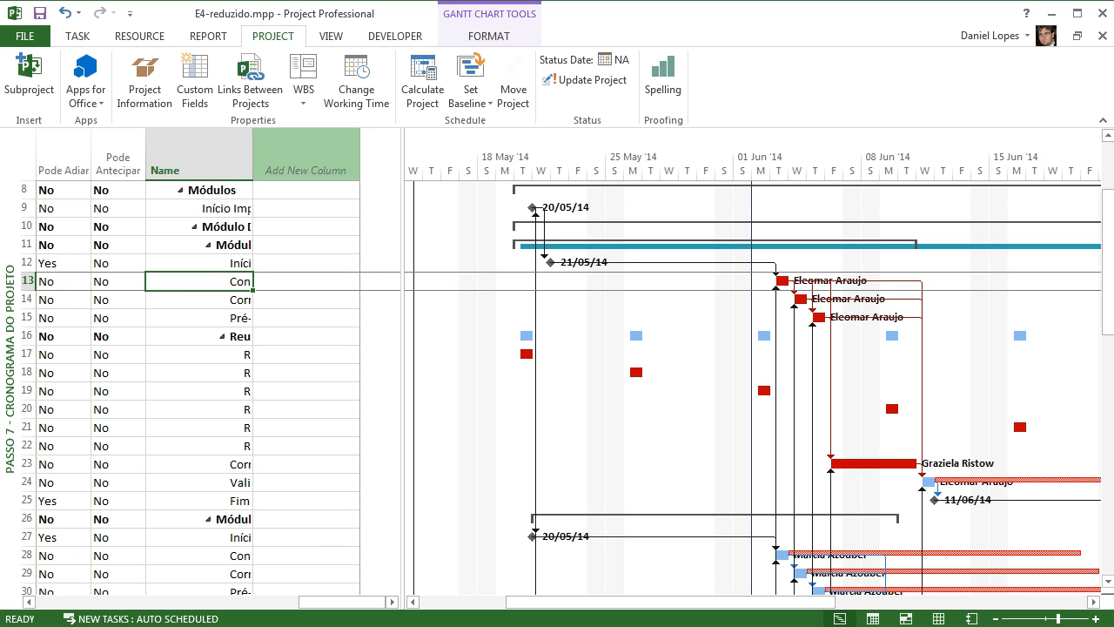
pyautogui.doubleClick(253, 161)
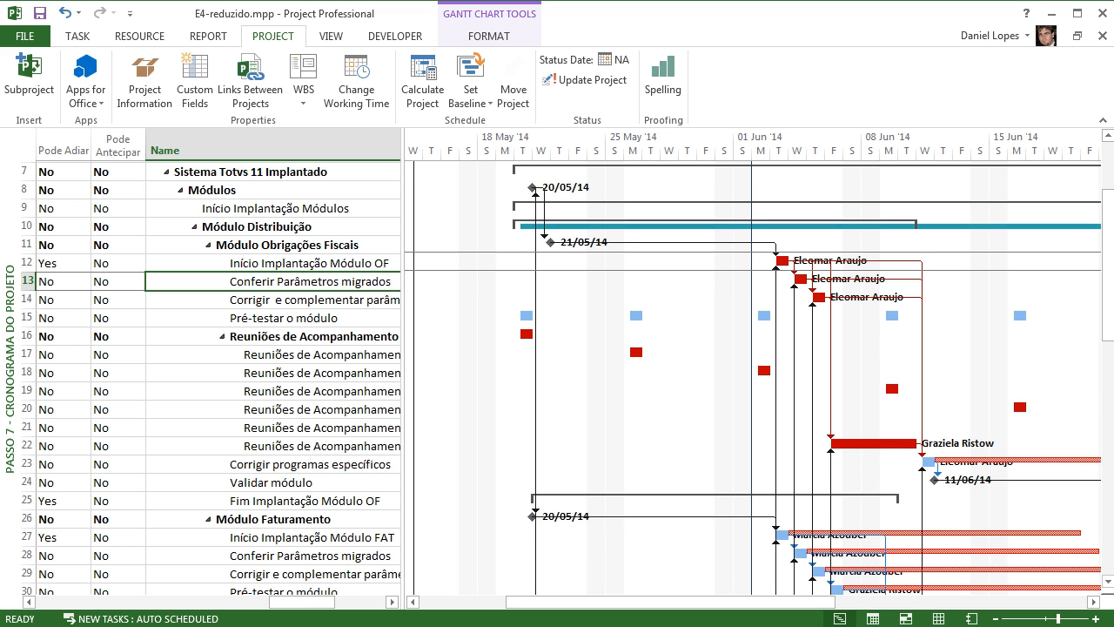
pyautogui.click(392, 602)
pyautogui.click(391, 601)
pyautogui.click(392, 601)
pyautogui.moveTo(353, 601)
pyautogui.mouseDown()
pyautogui.moveTo(319, 602)
pyautogui.moveTo(352, 601)
pyautogui.moveTo(336, 602)
pyautogui.mouseUp()
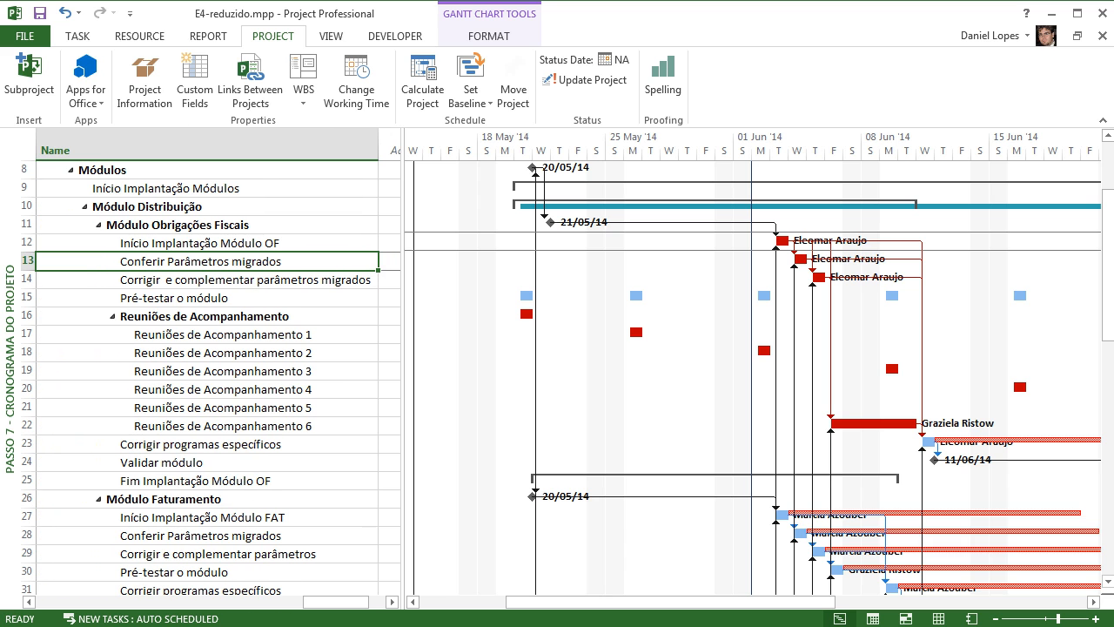
# - Zoom the Gantt timescale out to fit the entire project and slightly narrow the task table beside the chart
pyautogui.rightClick(705, 137)
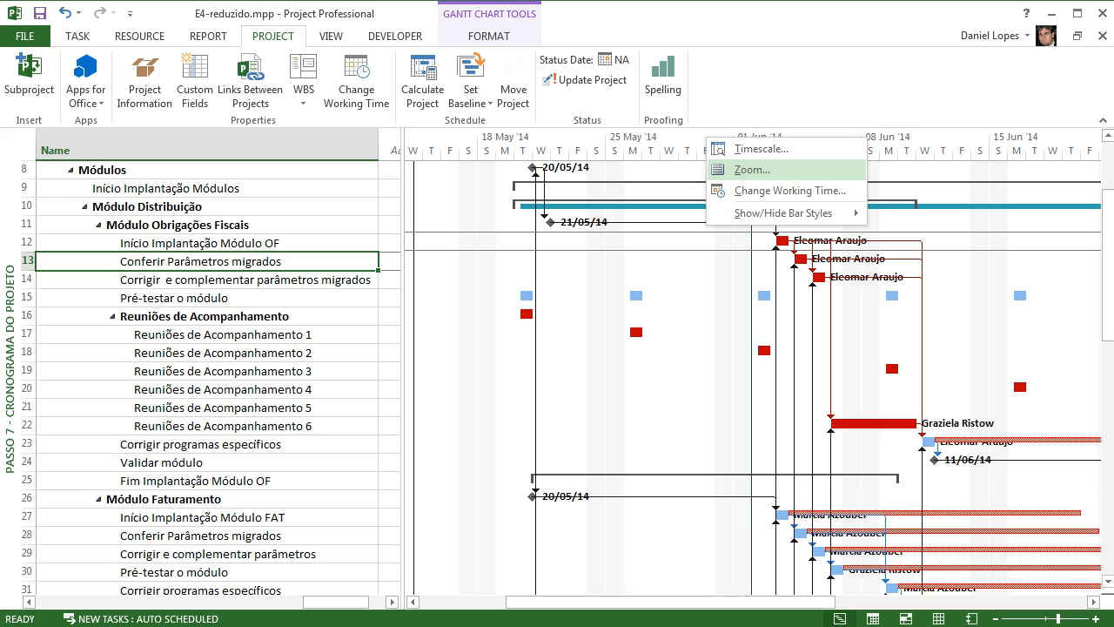
pyautogui.click(731, 169)
pyautogui.click(487, 348)
pyautogui.click(564, 402)
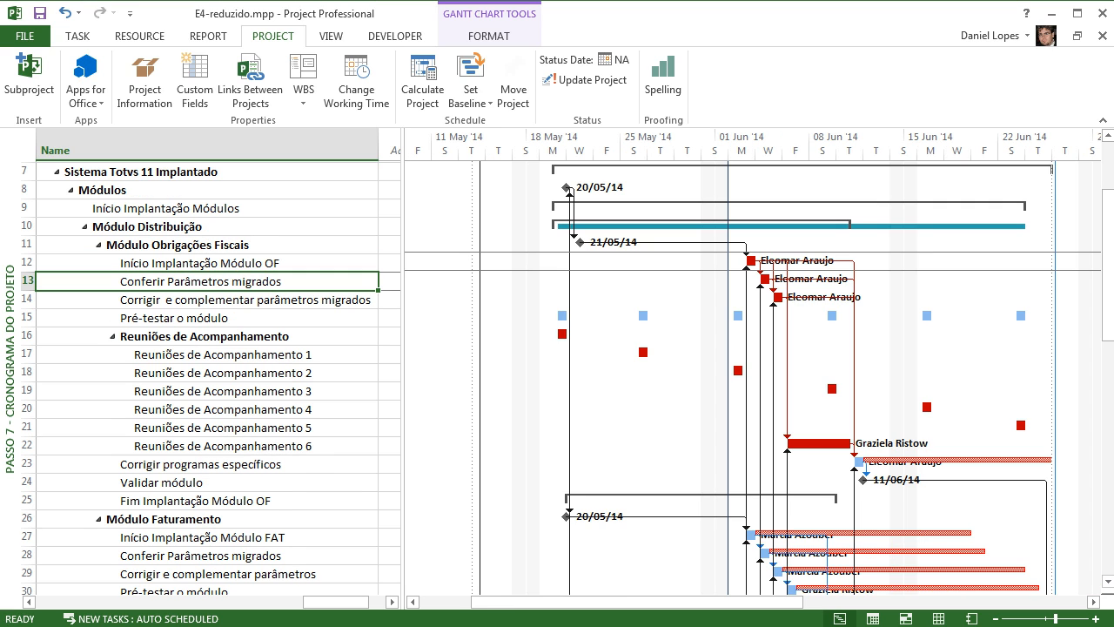
pyautogui.moveTo(403, 348); pyautogui.dragTo(392, 348)
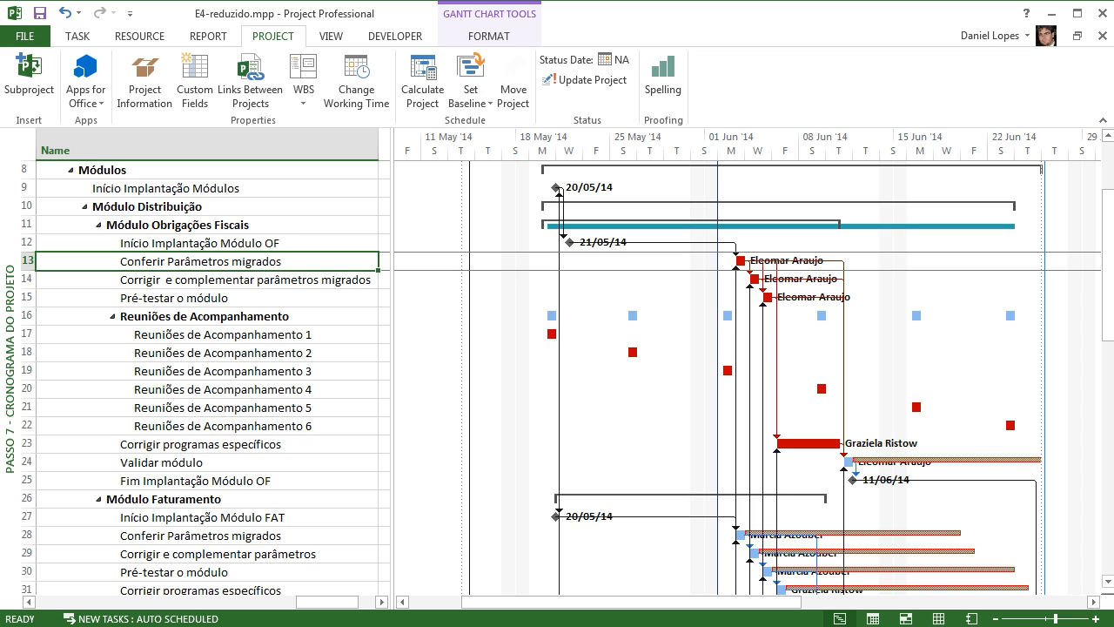
# - Check the Gantt bars of the Módulo Obrigações Fiscais tasks, from Corrigir e complementar parâmetros migrados to Corrigir programas específicos
pyautogui.click(245, 279)
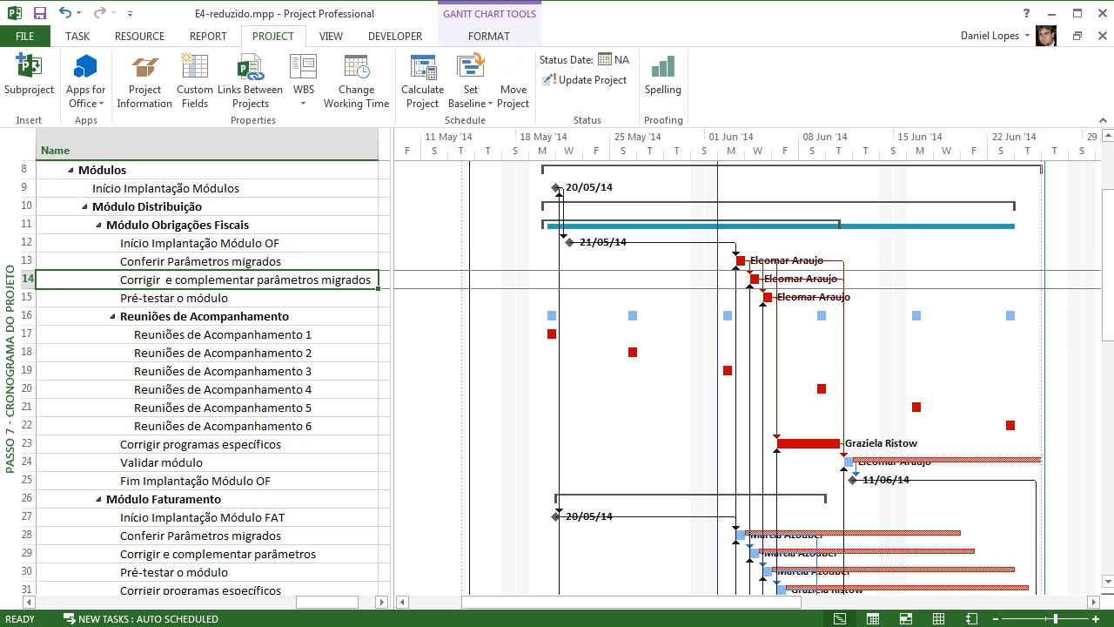
pyautogui.click(207, 298)
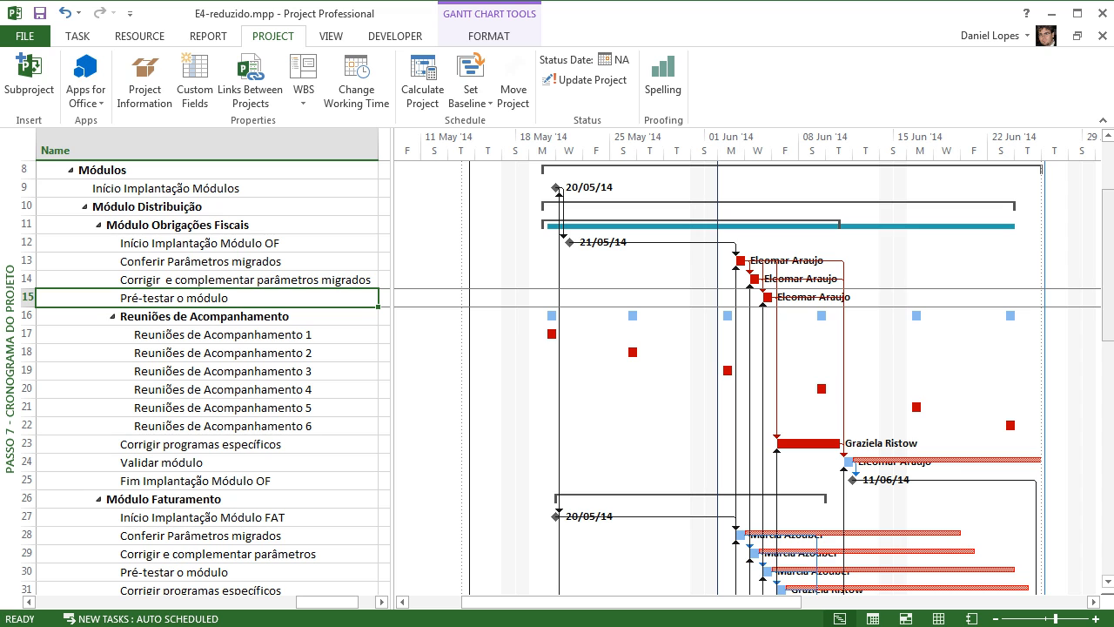
pyautogui.scroll(-2, 557, 379)
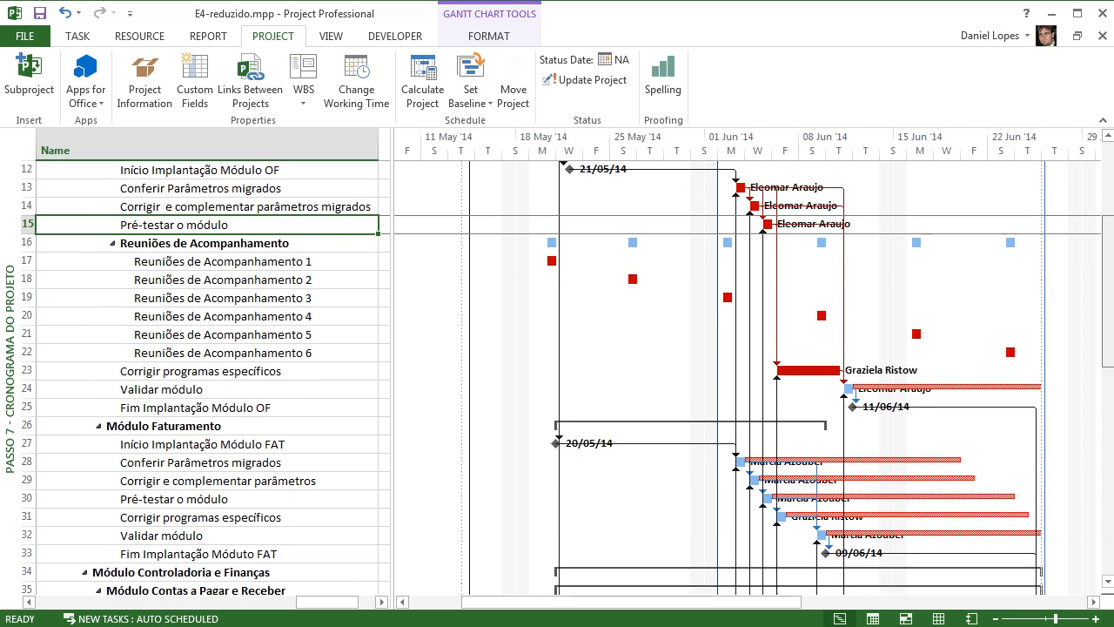
pyautogui.click(200, 352)
pyautogui.click(200, 334)
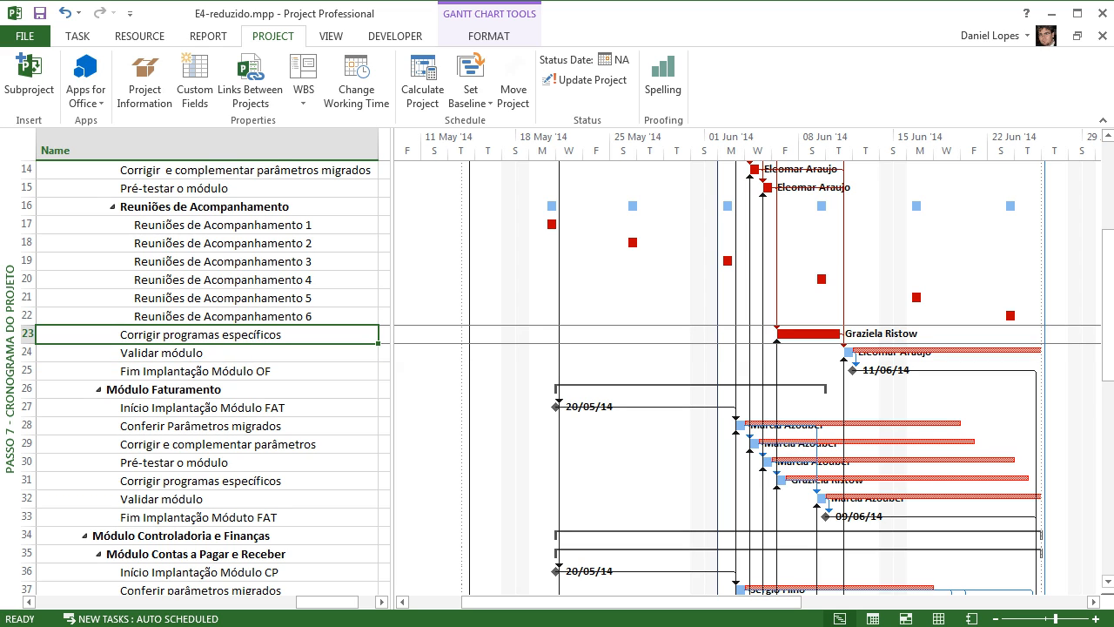
# - Check the Gantt bars of Pré-testar o módulo and Corrigir programas específicos under Módulo Contas a Pagar e Receber
pyautogui.moveTo(1108, 305); pyautogui.dragTo(1108, 382)
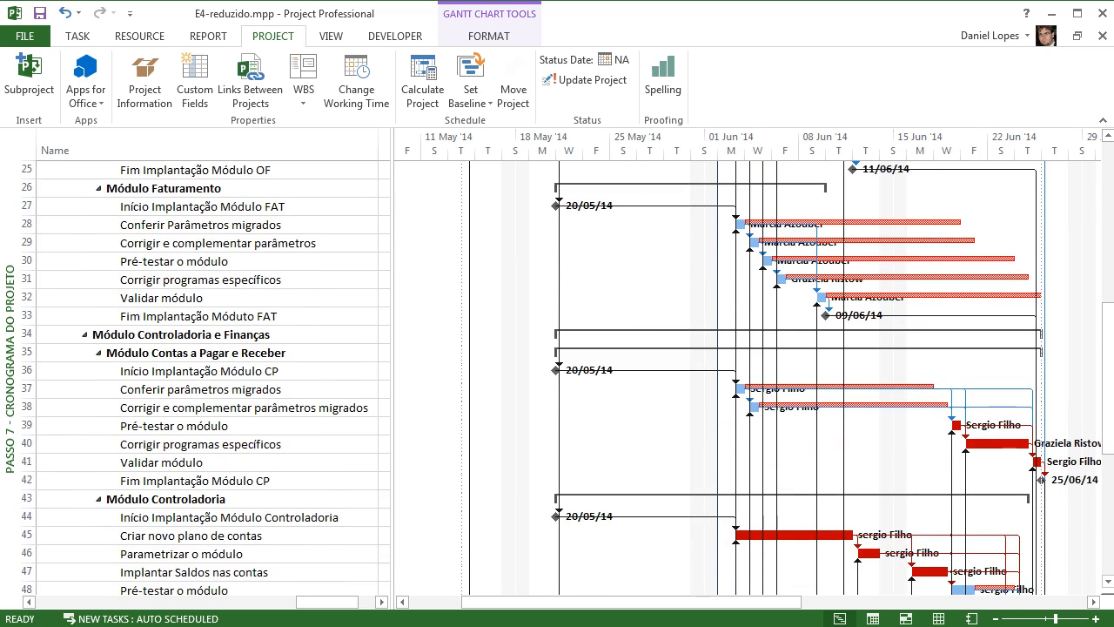
pyautogui.click(174, 425)
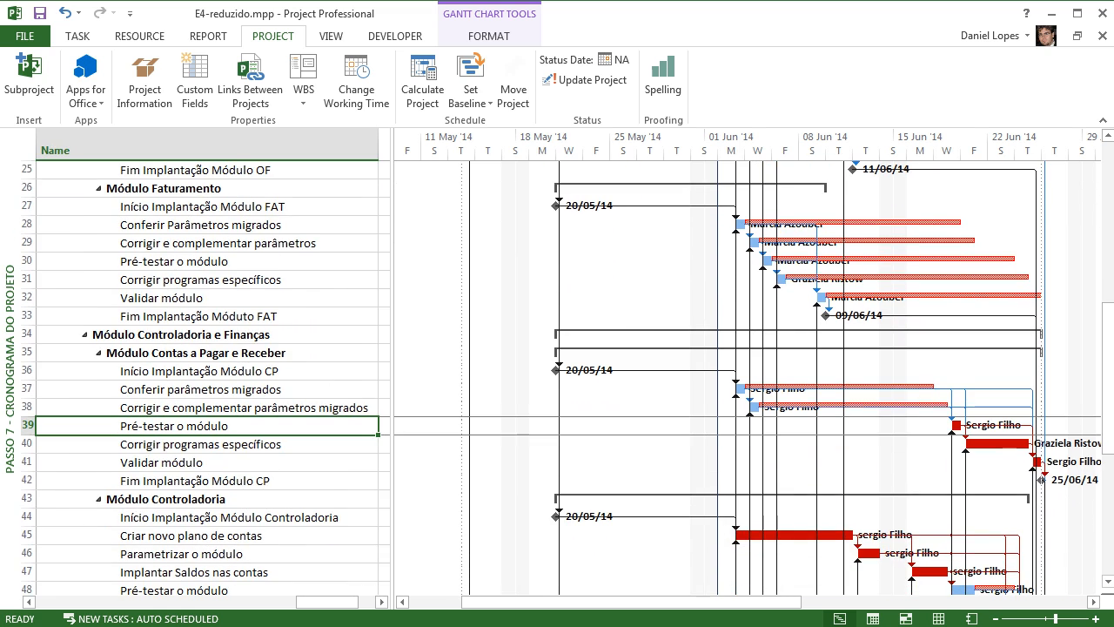
pyautogui.click(200, 444)
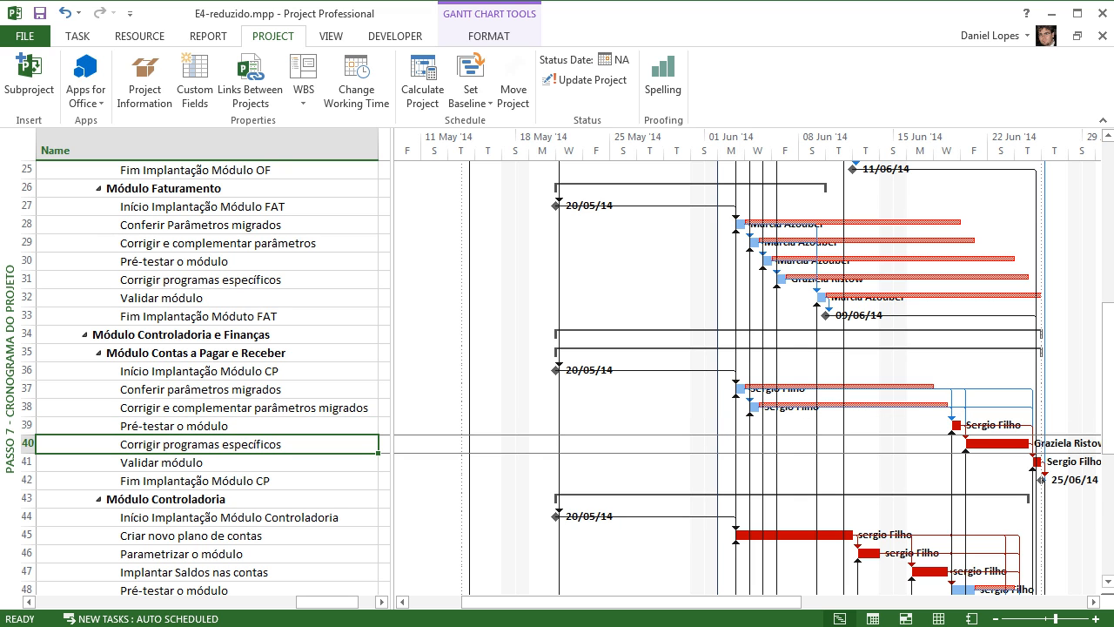
# - Check the Gantt bars of the Módulo Controladoria tasks, from Implantar Saldos nas contas to Validar módulo
pyautogui.moveTo(1108, 379); pyautogui.dragTo(1108, 424)
pyautogui.scroll(-4, 557, 374)
pyautogui.scroll(5, 557, 375)
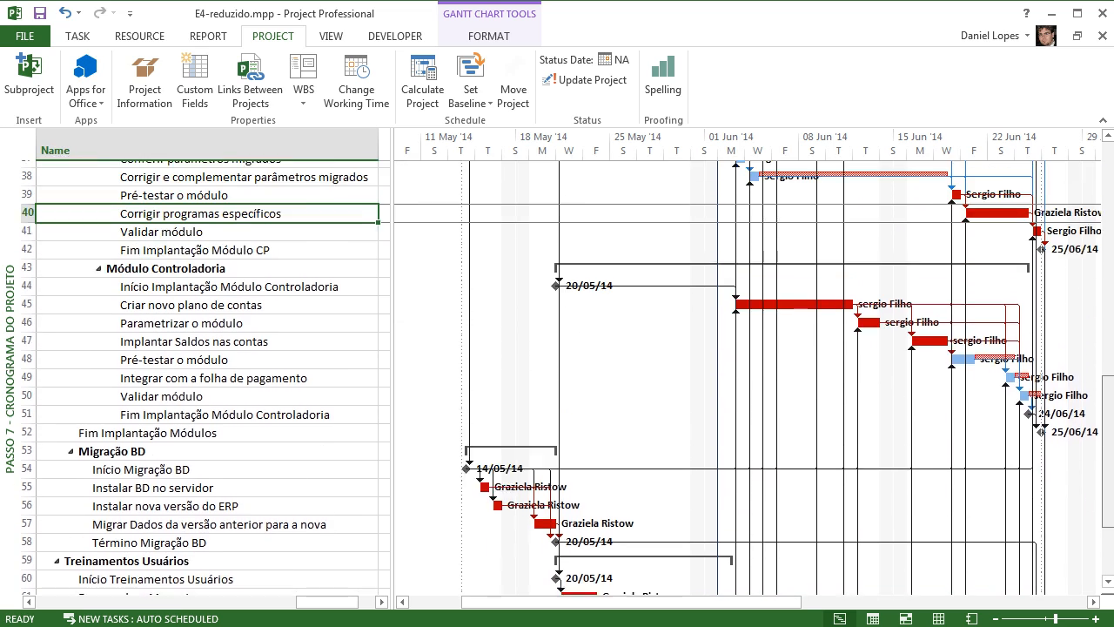
pyautogui.moveTo(1108, 405); pyautogui.dragTo(1108, 476)
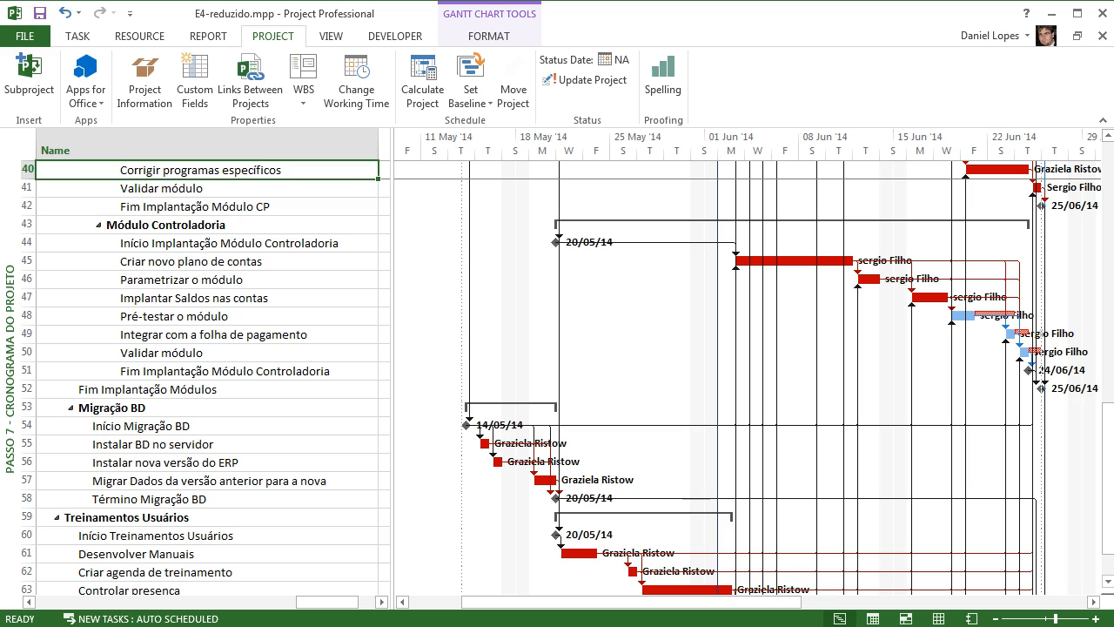
pyautogui.click(194, 297)
pyautogui.click(174, 316)
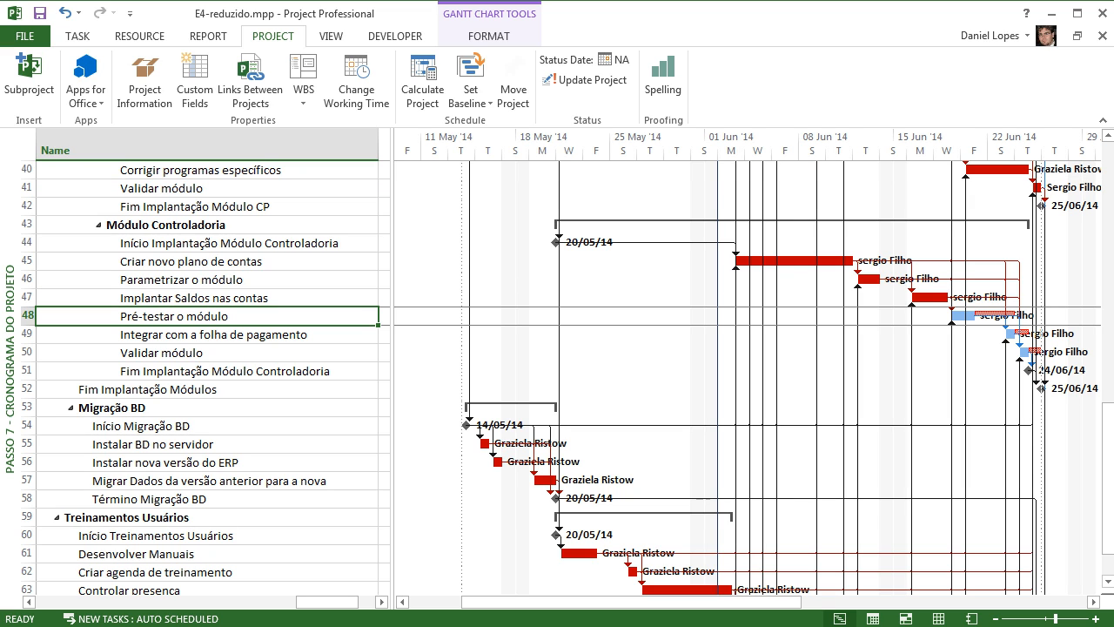
pyautogui.click(174, 334)
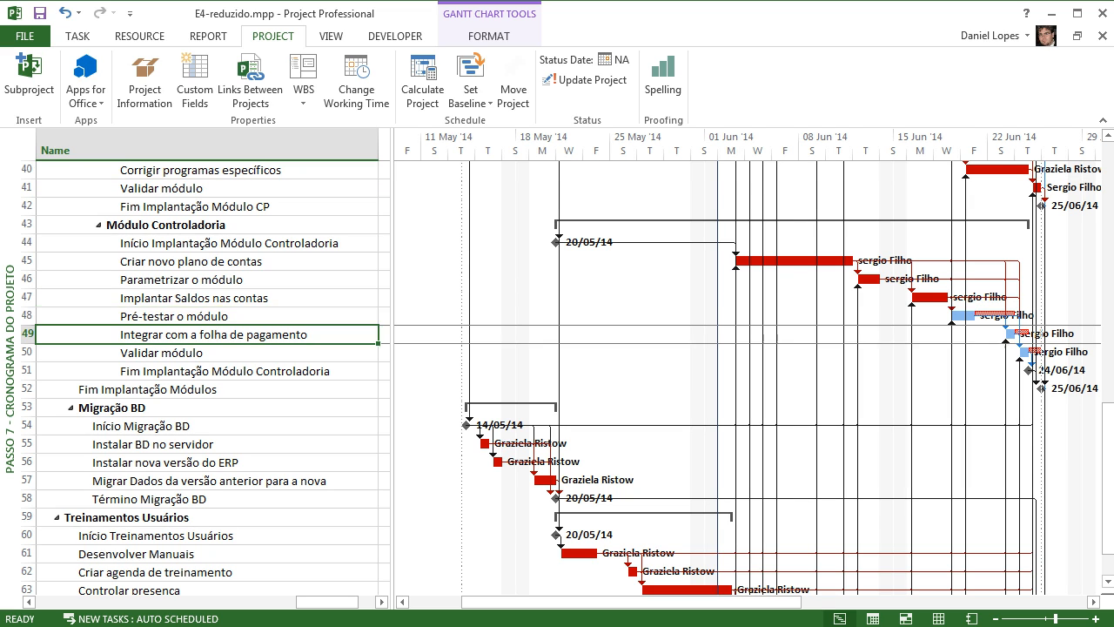
pyautogui.click(174, 353)
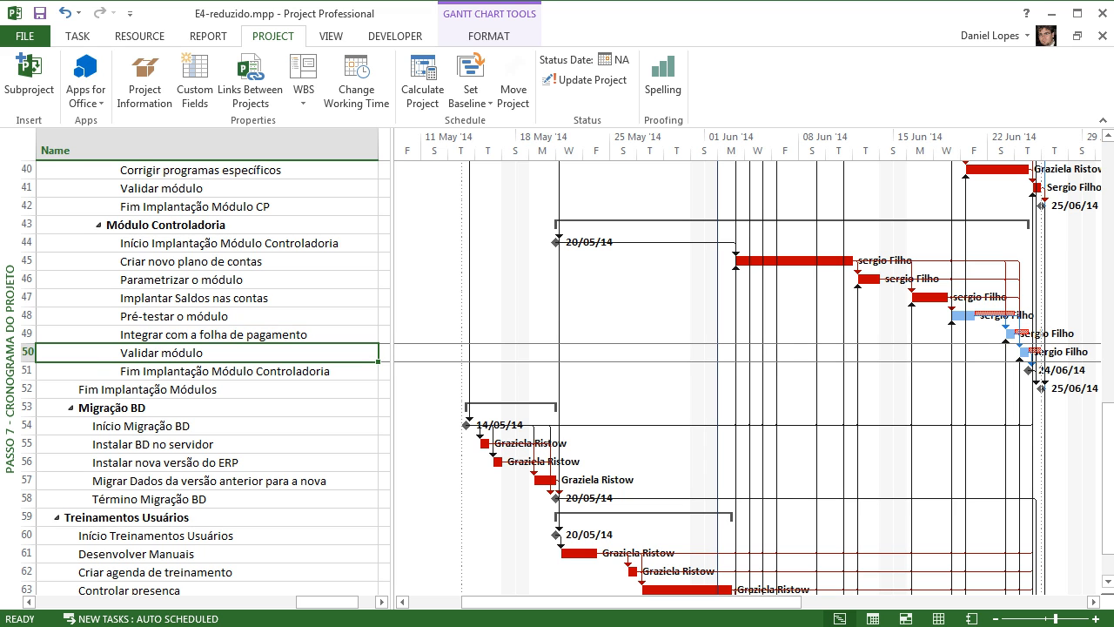
pyautogui.click(174, 335)
# - Turn off the calculation of multiple critical paths in the advanced project options for E4-reduzido.mpp
pyautogui.moveTo(1108, 479); pyautogui.dragTo(1108, 239)
pyautogui.click(24, 36)
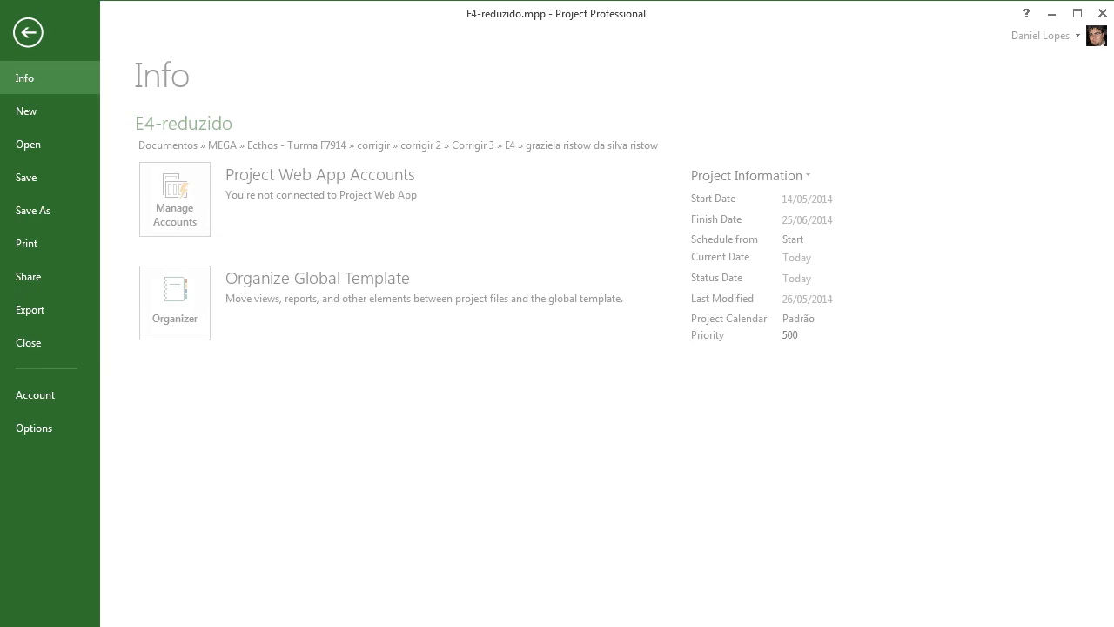
pyautogui.click(40, 428)
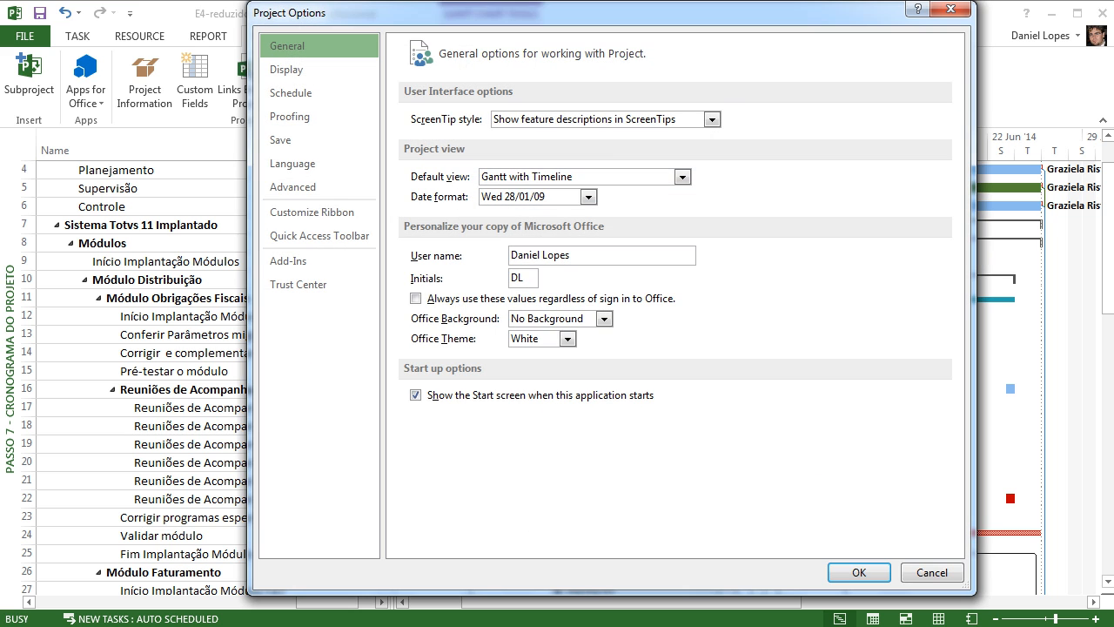
pyautogui.click(292, 186)
pyautogui.moveTo(955, 153); pyautogui.dragTo(956, 437)
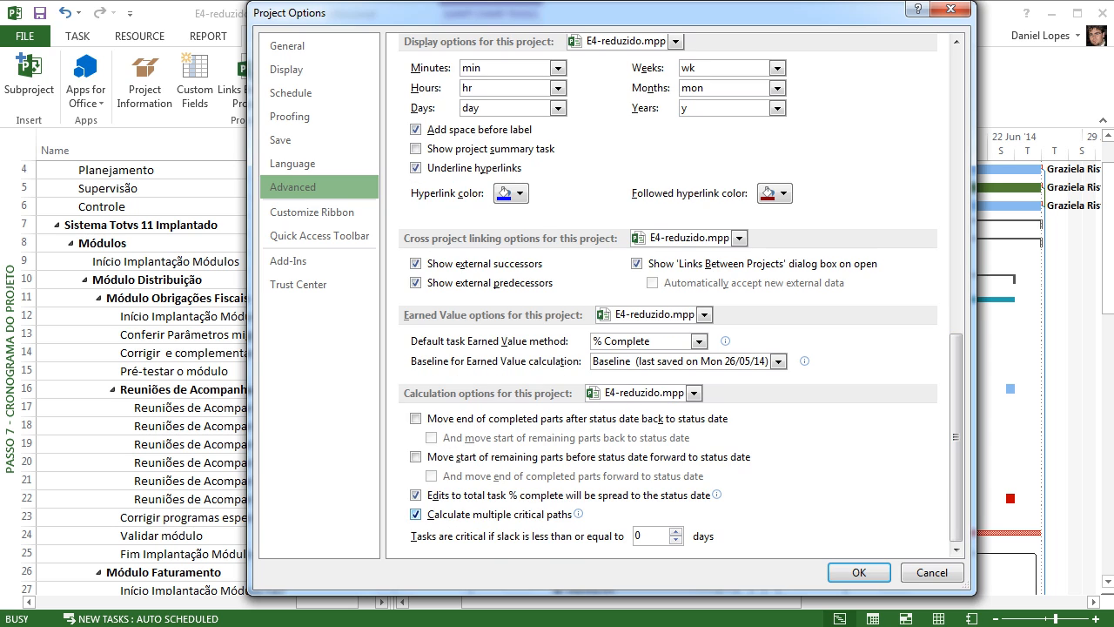
pyautogui.click(415, 514)
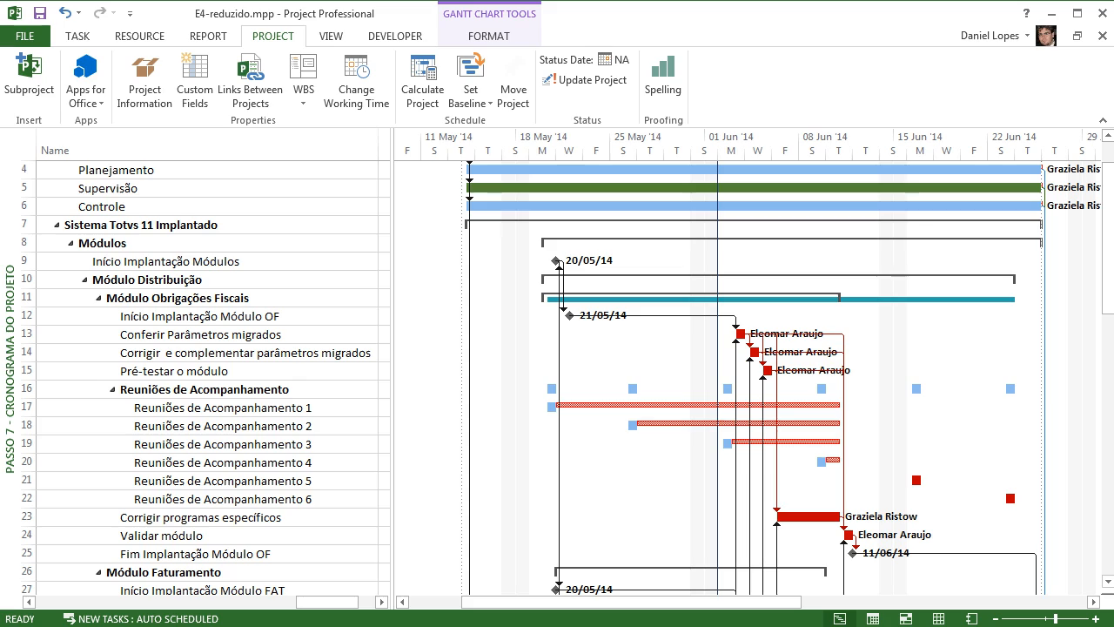
# - Review the recalculated Gantt chart and compare the slack bars of Reuniões de Acompanhamento 1 to 6
pyautogui.scroll(-3, 749, 379)
pyautogui.scroll(-3, 748, 379)
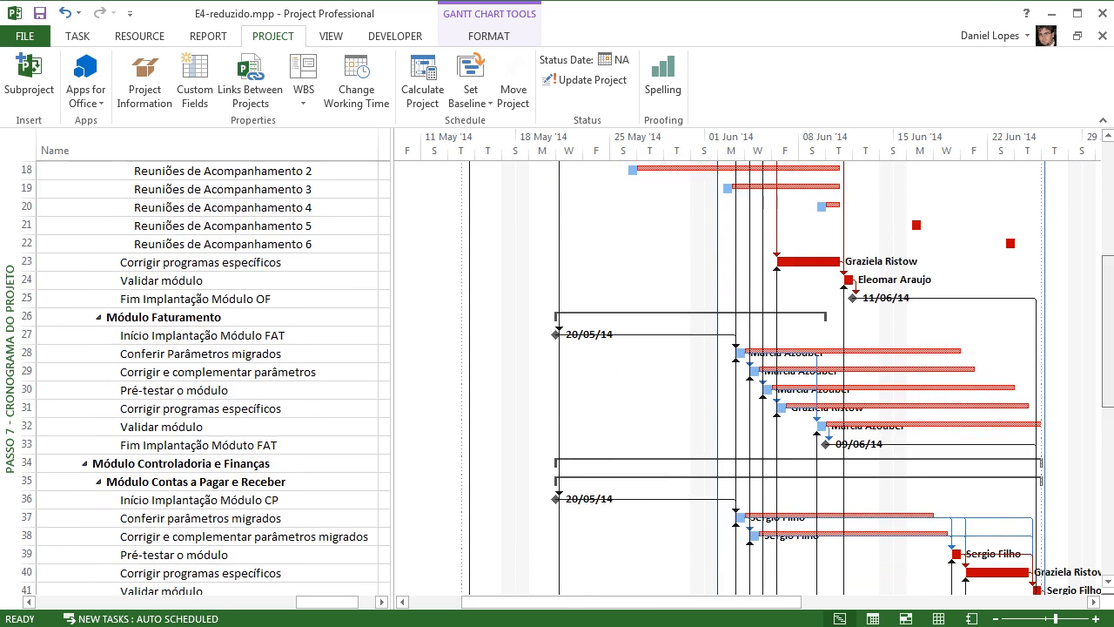
pyautogui.scroll(7, 748, 379)
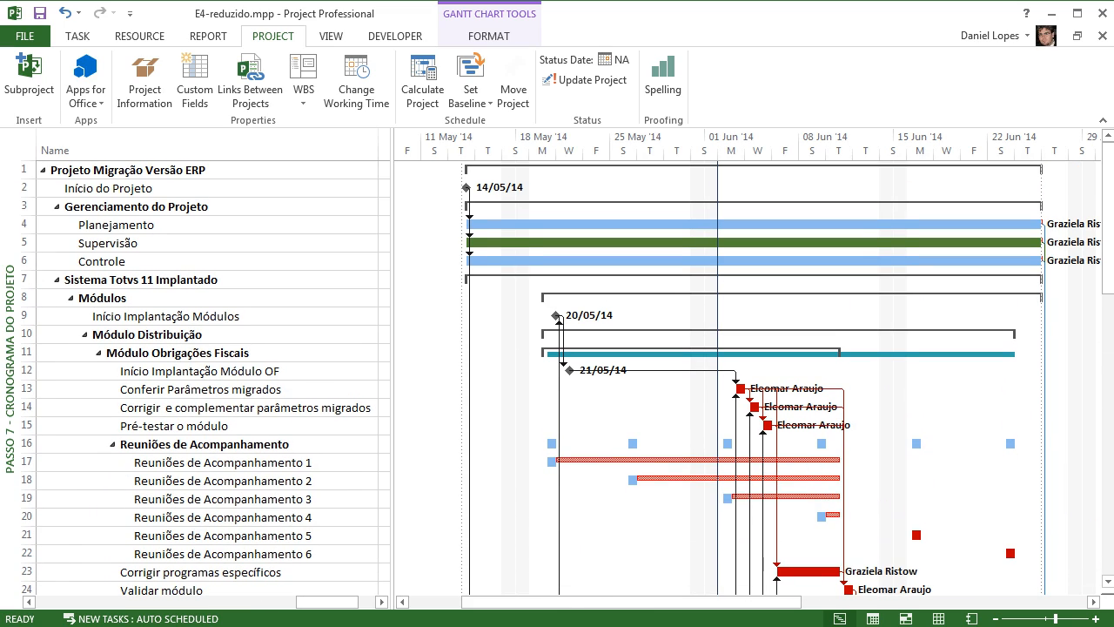
pyautogui.click(222, 499)
pyautogui.click(222, 553)
pyautogui.click(222, 535)
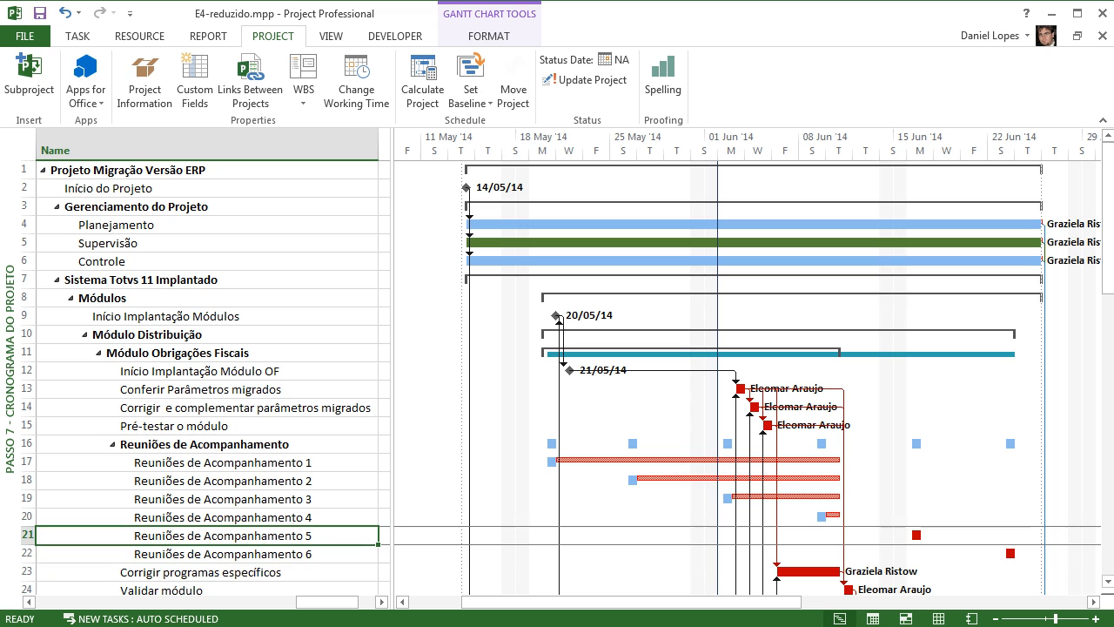
pyautogui.click(222, 498)
pyautogui.click(222, 462)
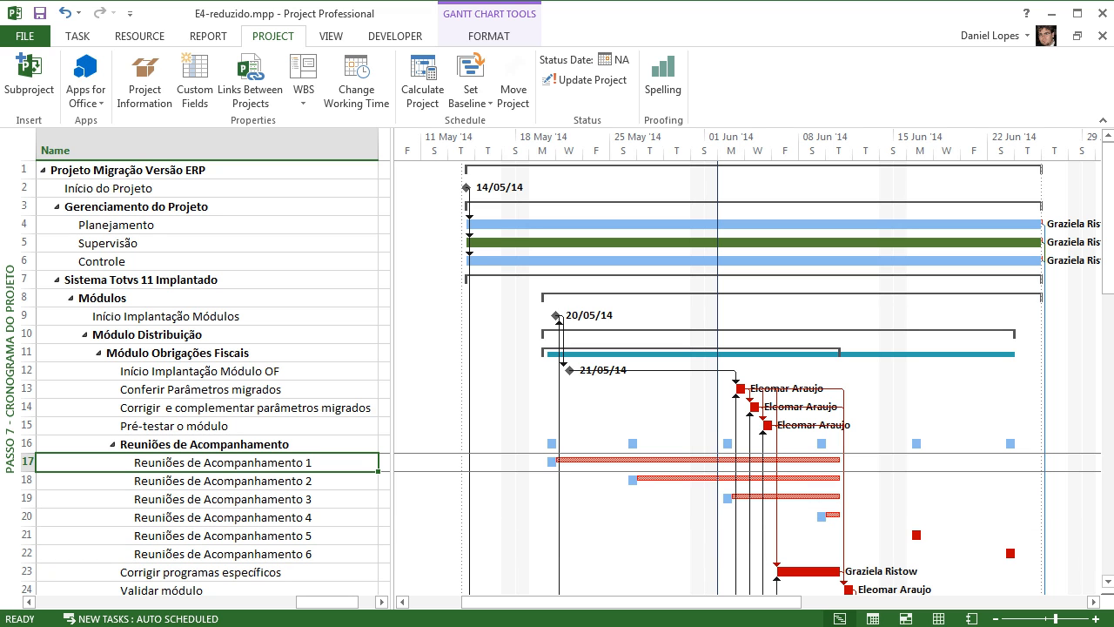
# - Enable the calculation of multiple critical paths for the project E4-reduzido.mpp
pyautogui.click(222, 554)
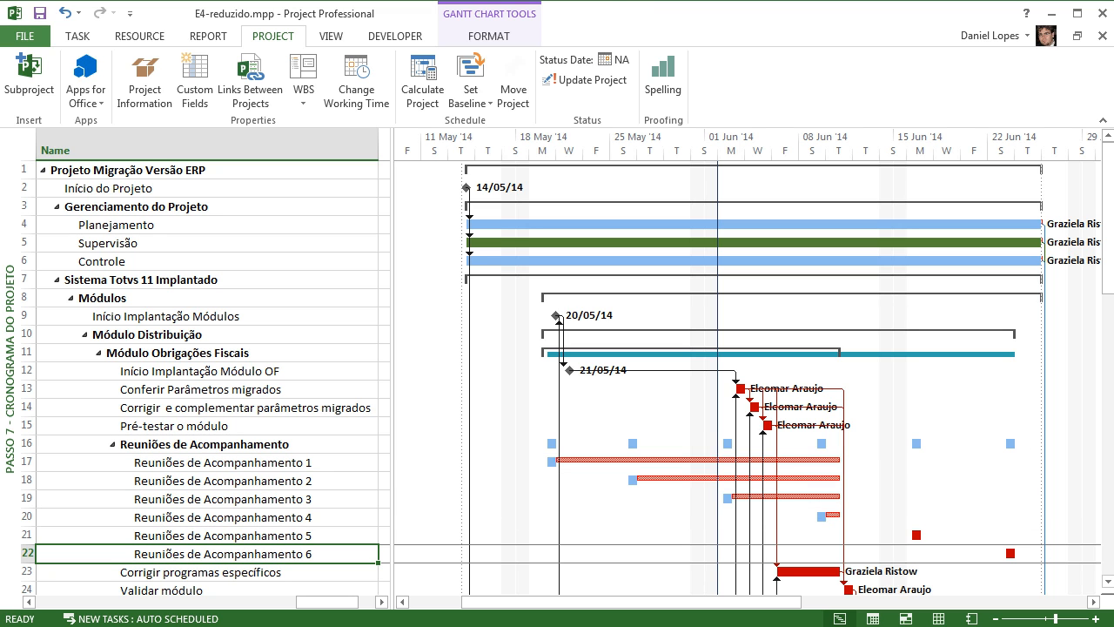
pyautogui.click(25, 36)
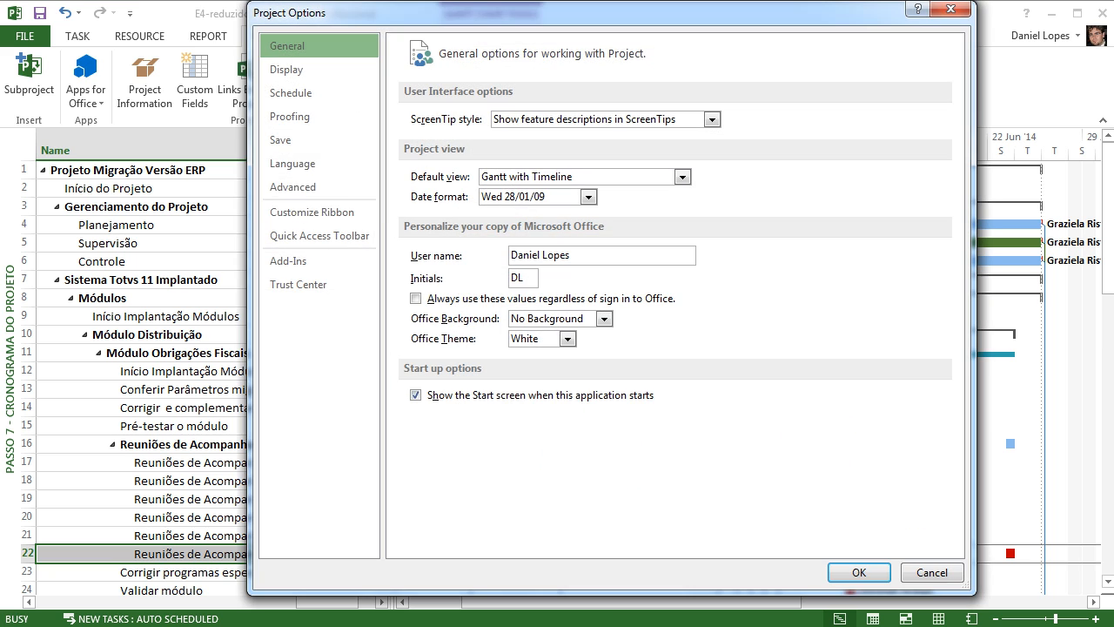
pyautogui.click(293, 187)
pyautogui.moveTo(955, 154); pyautogui.dragTo(955, 438)
pyautogui.click(416, 514)
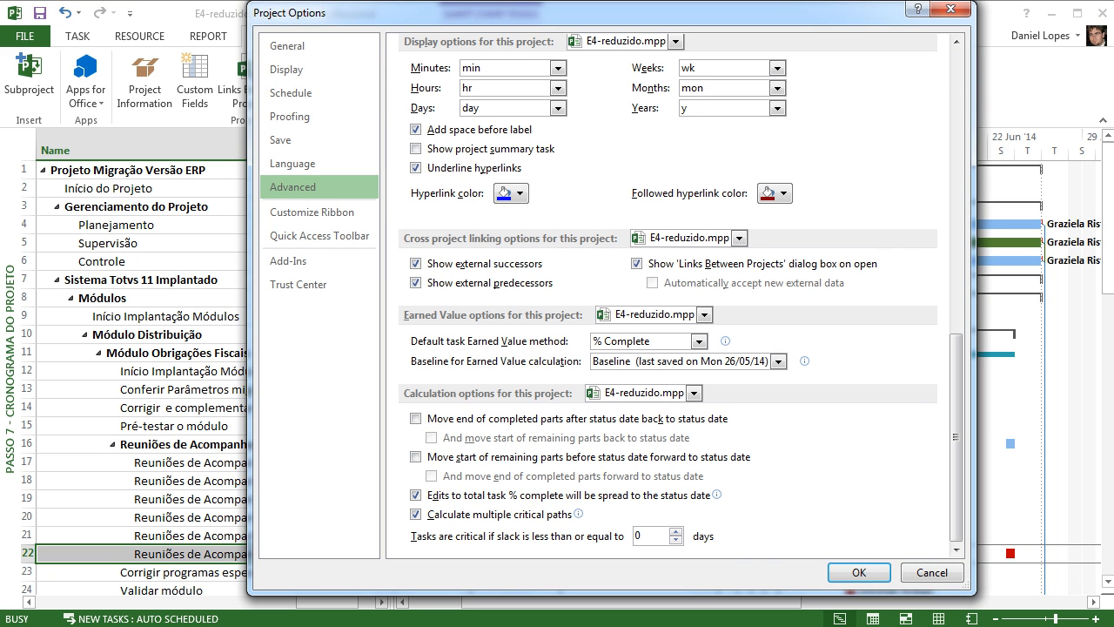
pyautogui.click(859, 572)
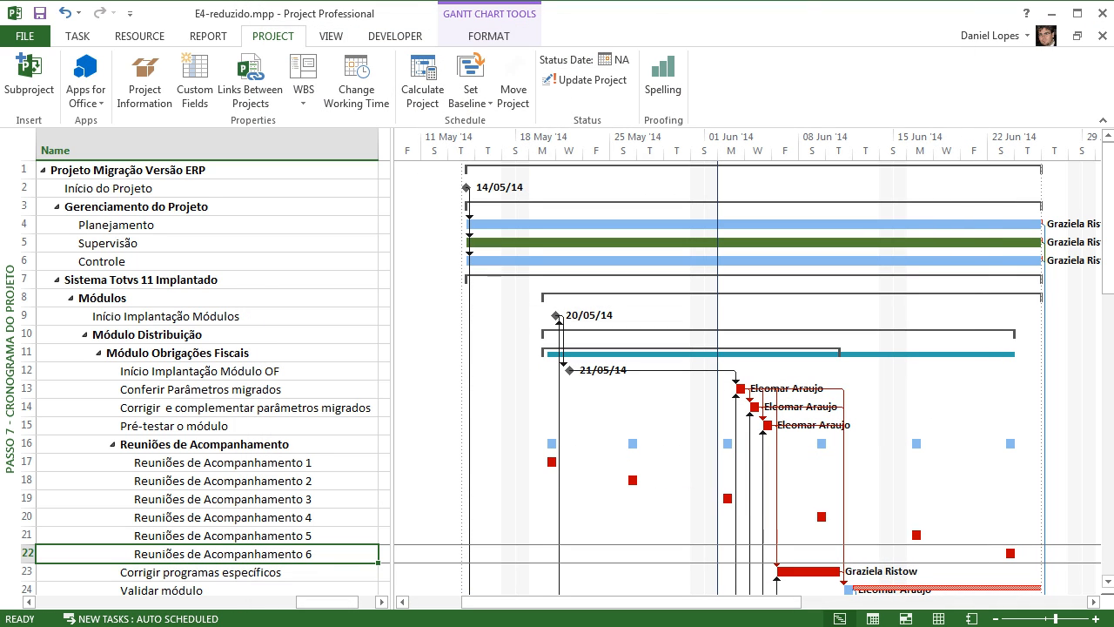
# - Examine the critical and slack bars across the modules and the Gerenciamento do Projeto tasks, including the Planejamento bar's details
pyautogui.click(24, 36)
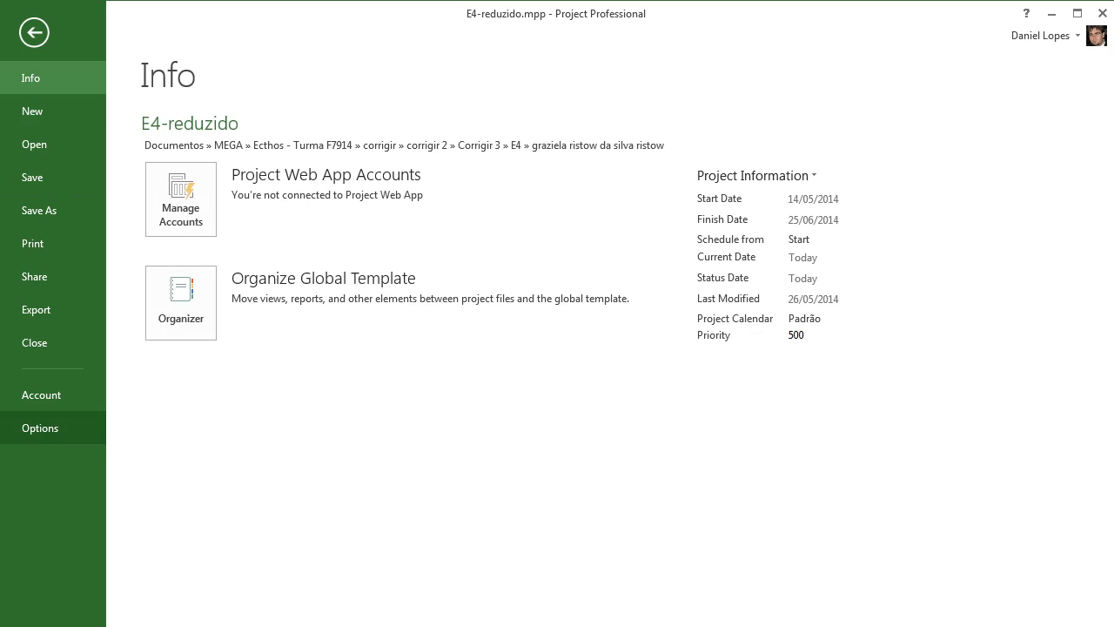
pyautogui.click(34, 32)
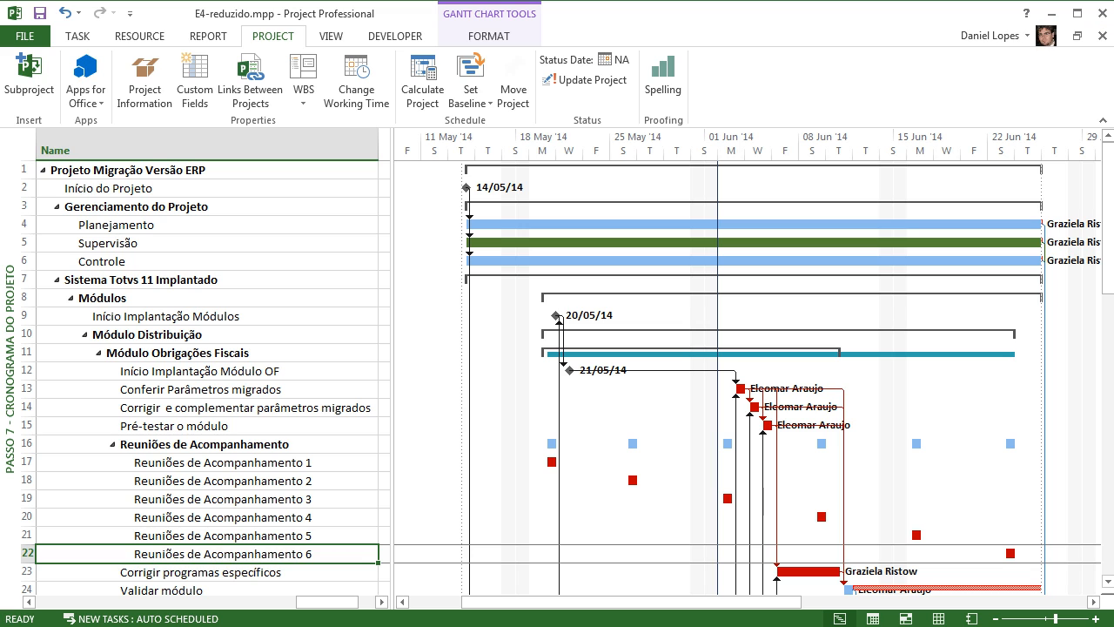
pyautogui.scroll(-14, 566, 378)
pyautogui.scroll(3, 565, 378)
pyautogui.scroll(10, 566, 378)
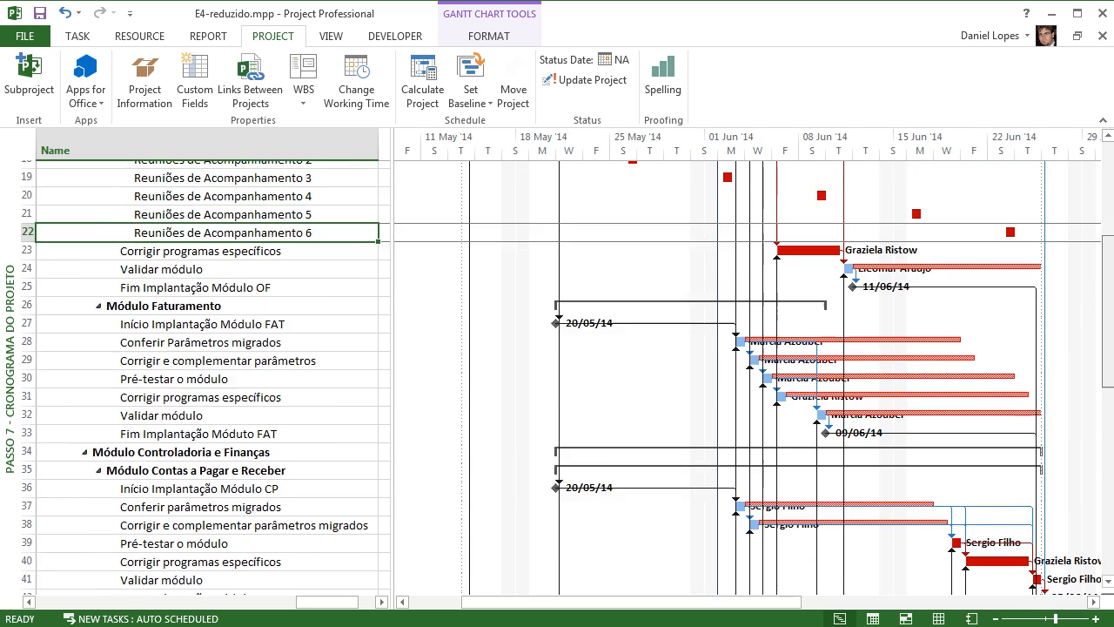
pyautogui.scroll(-1, 566, 378)
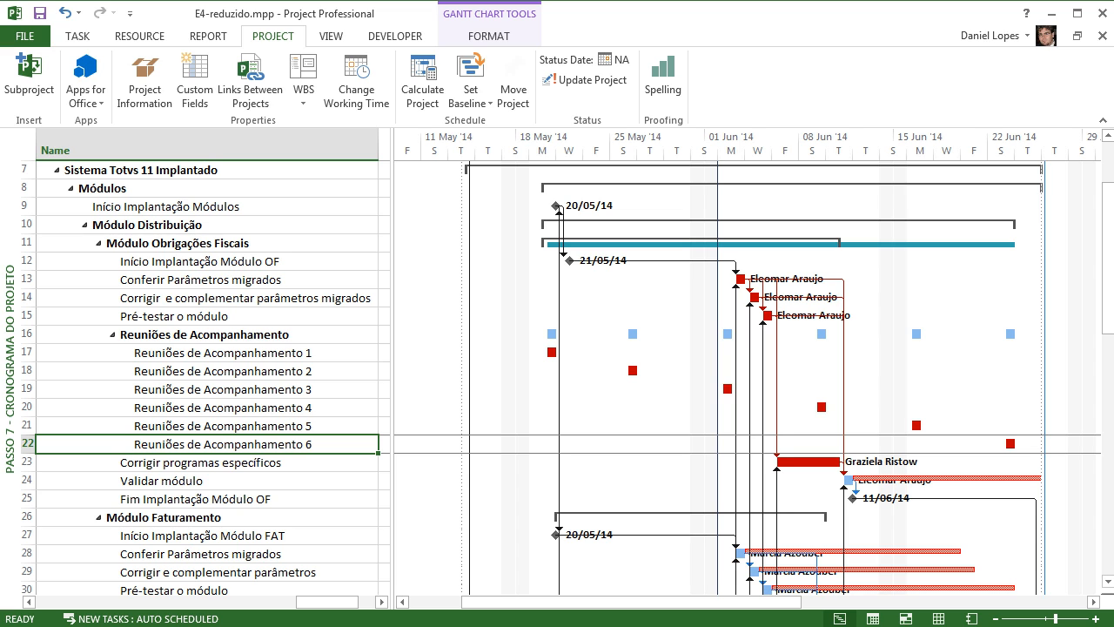
pyautogui.moveTo(1108, 257); pyautogui.dragTo(1107, 214)
pyautogui.click(139, 225)
pyautogui.click(140, 243)
pyautogui.click(140, 261)
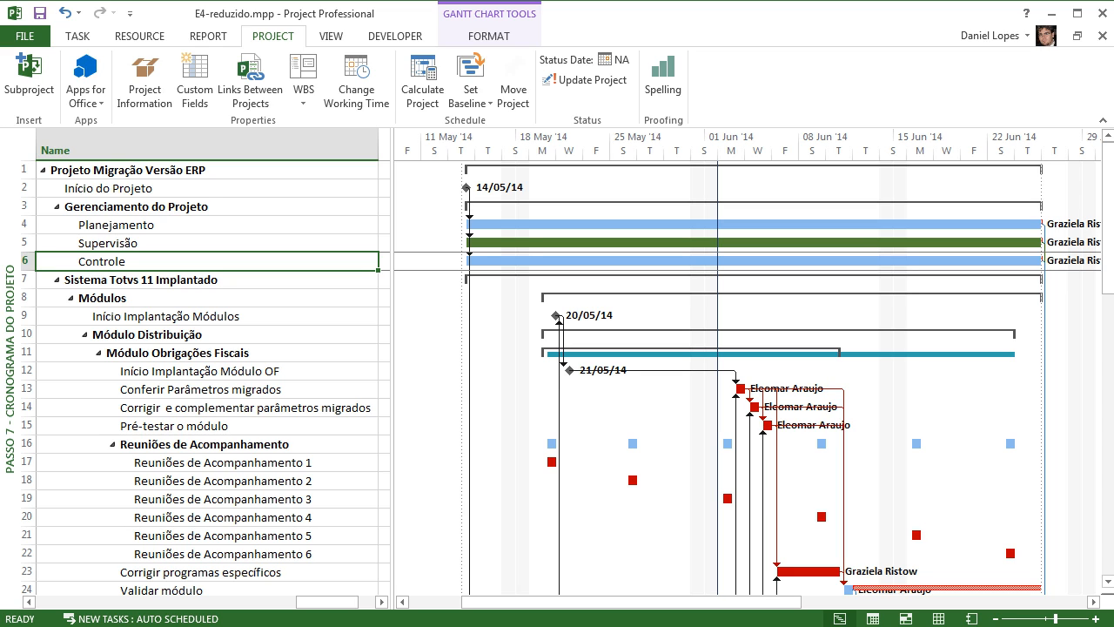
pyautogui.moveTo(841, 224)
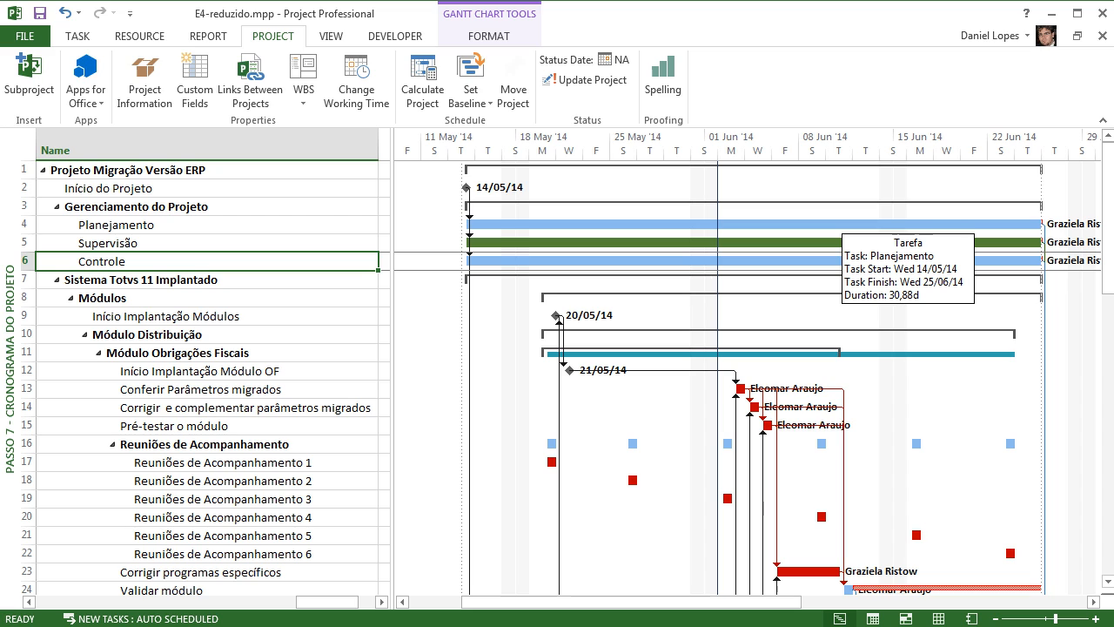
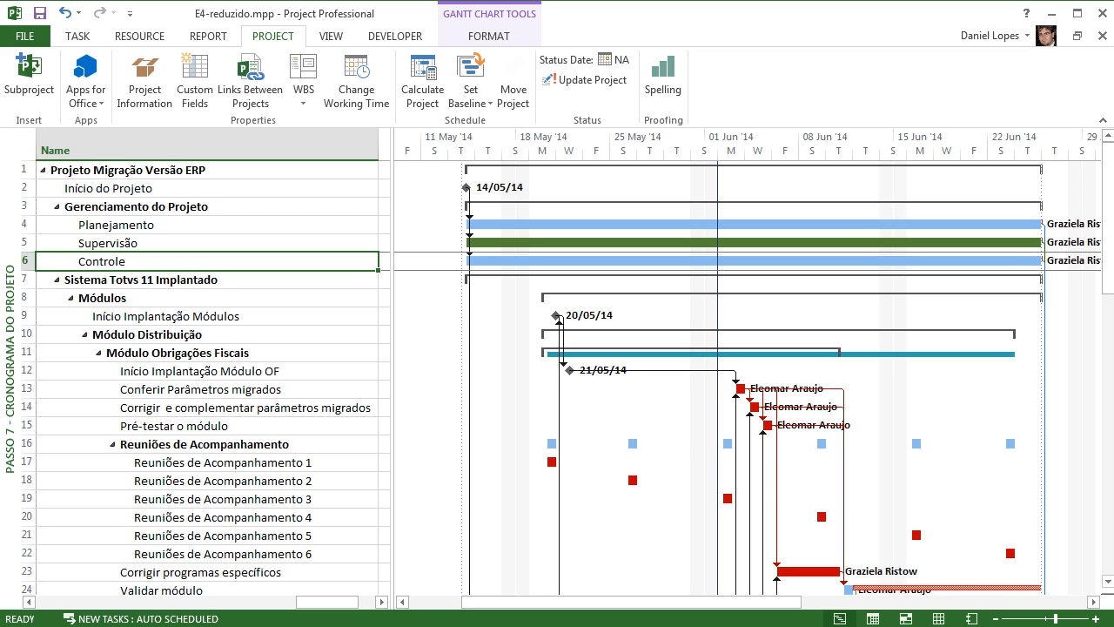
# - Disable the calculation of multiple critical paths for the project E4-reduzido.mpp
pyautogui.click(25, 35)
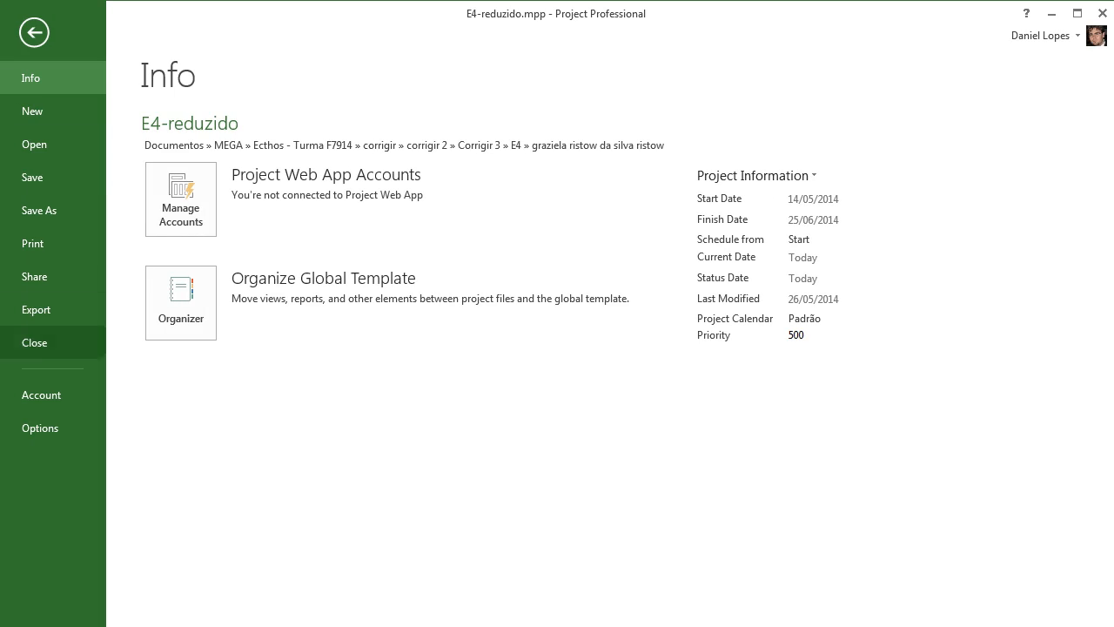
pyautogui.click(31, 426)
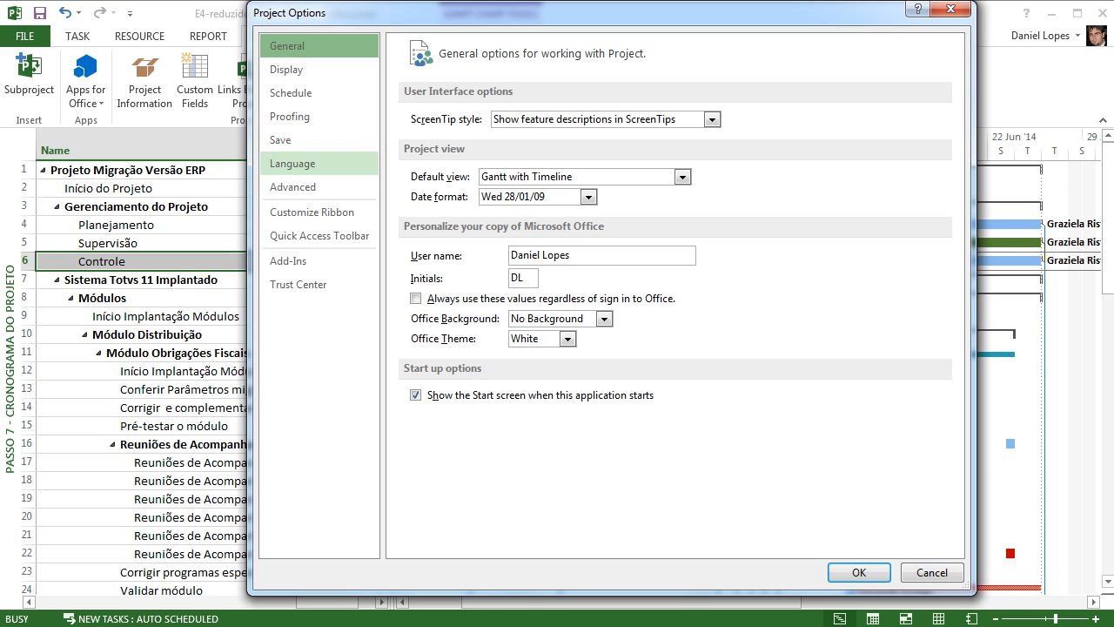
pyautogui.click(292, 187)
pyautogui.moveTo(956, 153); pyautogui.dragTo(956, 437)
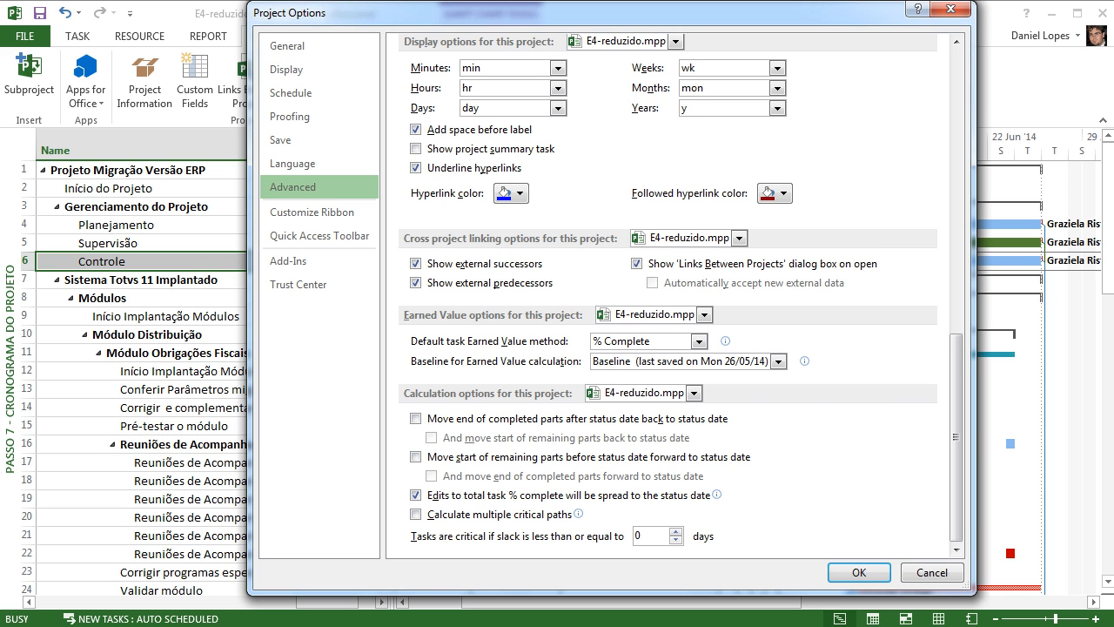
pyautogui.click(859, 572)
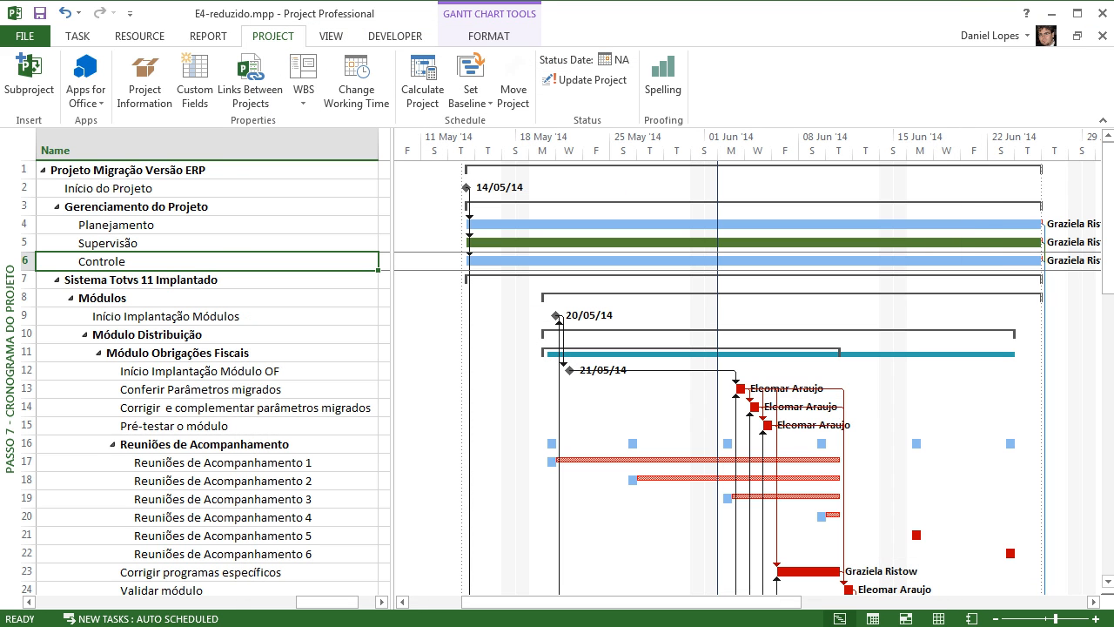
# - Examine the critical and slack bars through the whole schedule down to Fim Projeto, with the task table widened beside the chart
pyautogui.moveTo(1108, 218); pyautogui.dragTo(1107, 503)
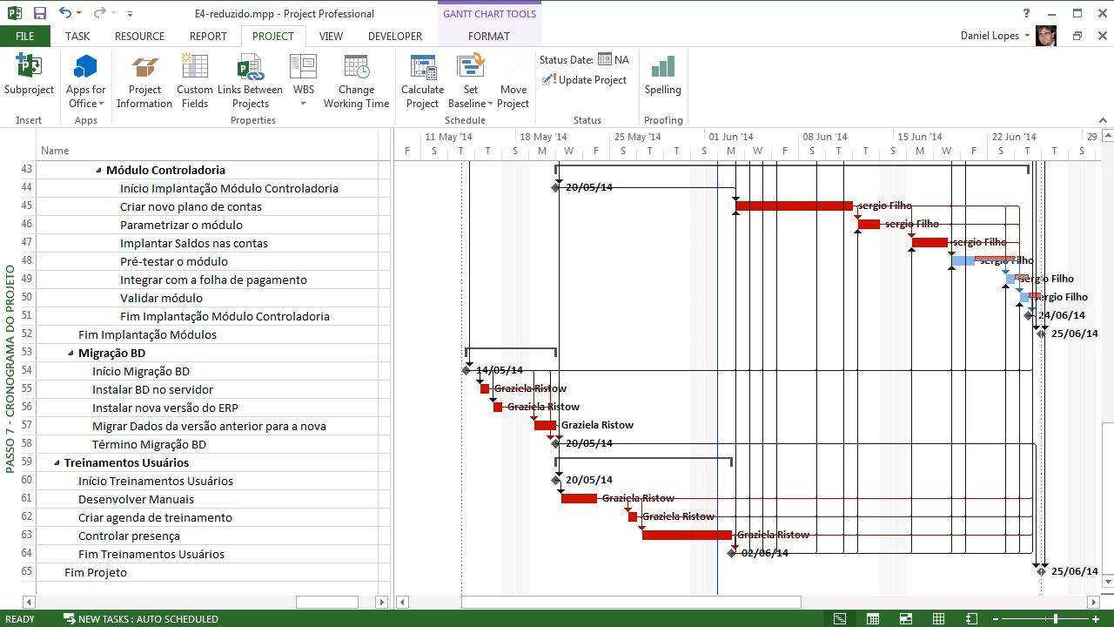
pyautogui.moveTo(1108, 503); pyautogui.dragTo(1108, 333)
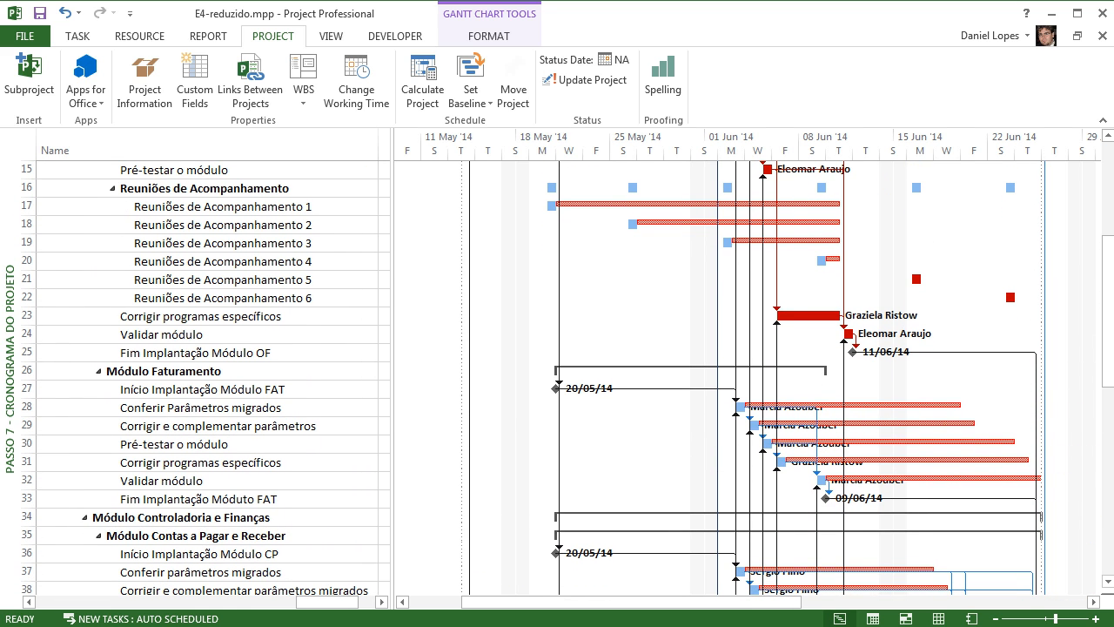
pyautogui.click(27, 407)
pyautogui.moveTo(1108, 312); pyautogui.dragTo(1108, 244)
pyautogui.moveTo(394, 348); pyautogui.dragTo(485, 348)
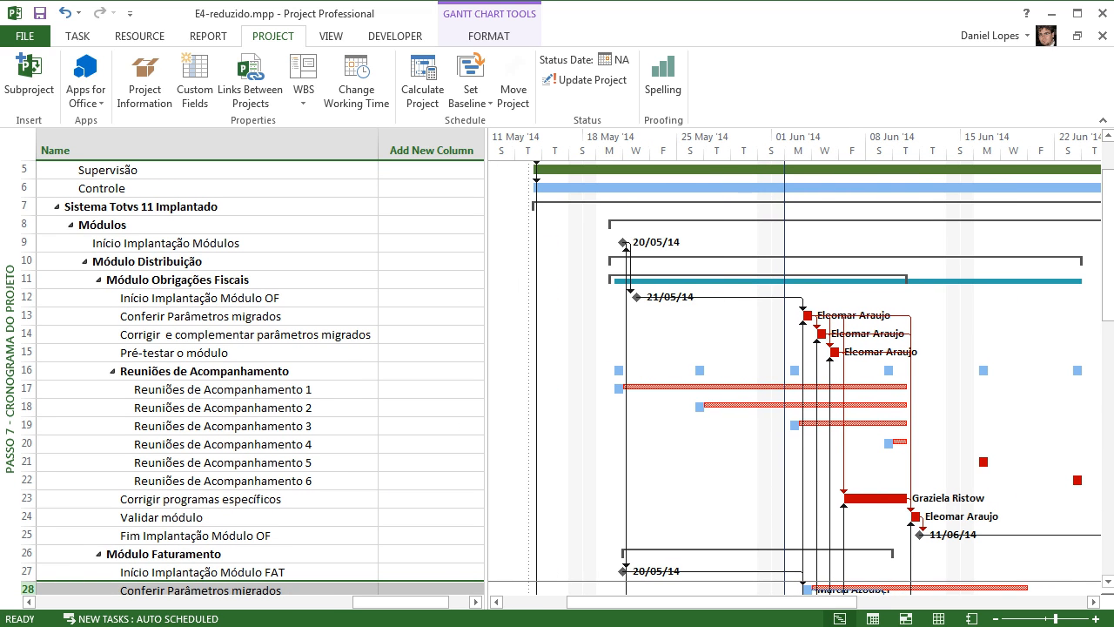
pyautogui.scroll(-6, 783, 374)
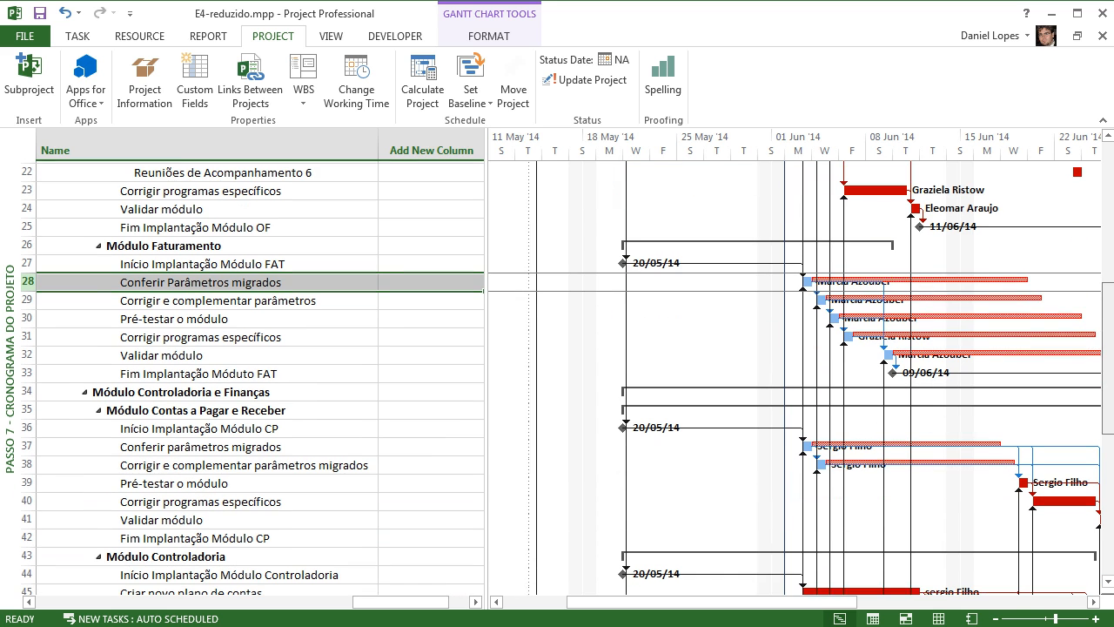
pyautogui.scroll(-3, 783, 374)
pyautogui.scroll(-4, 783, 374)
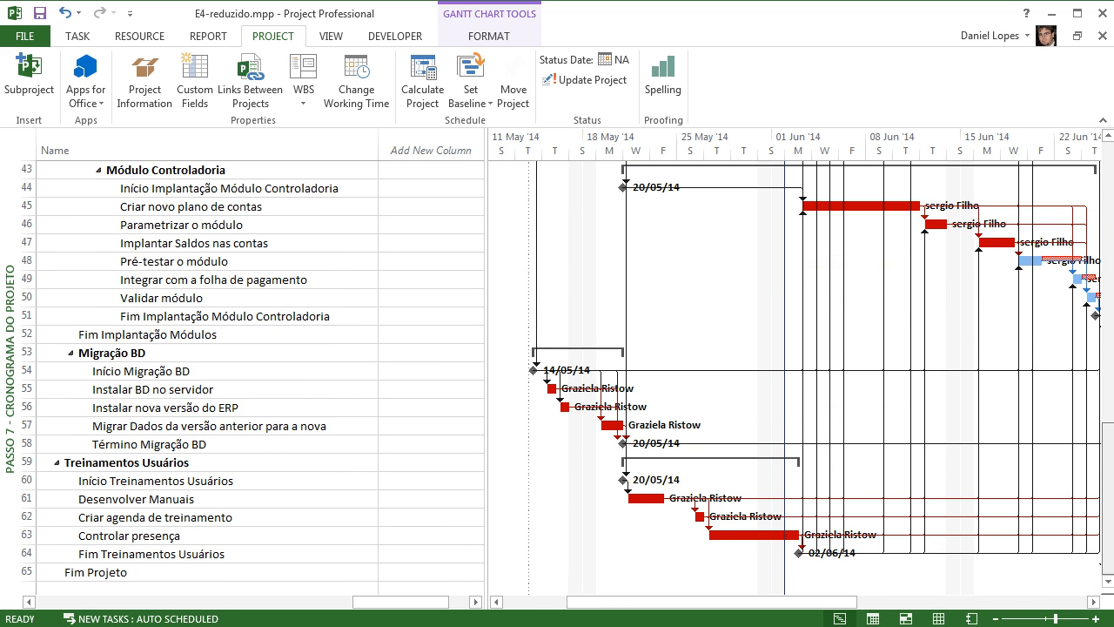
# - Change the middle shape of the Folga Total bar style to the thinnest line at the bar's lower edge
pyautogui.rightClick(651, 246)
pyautogui.click(688, 281)
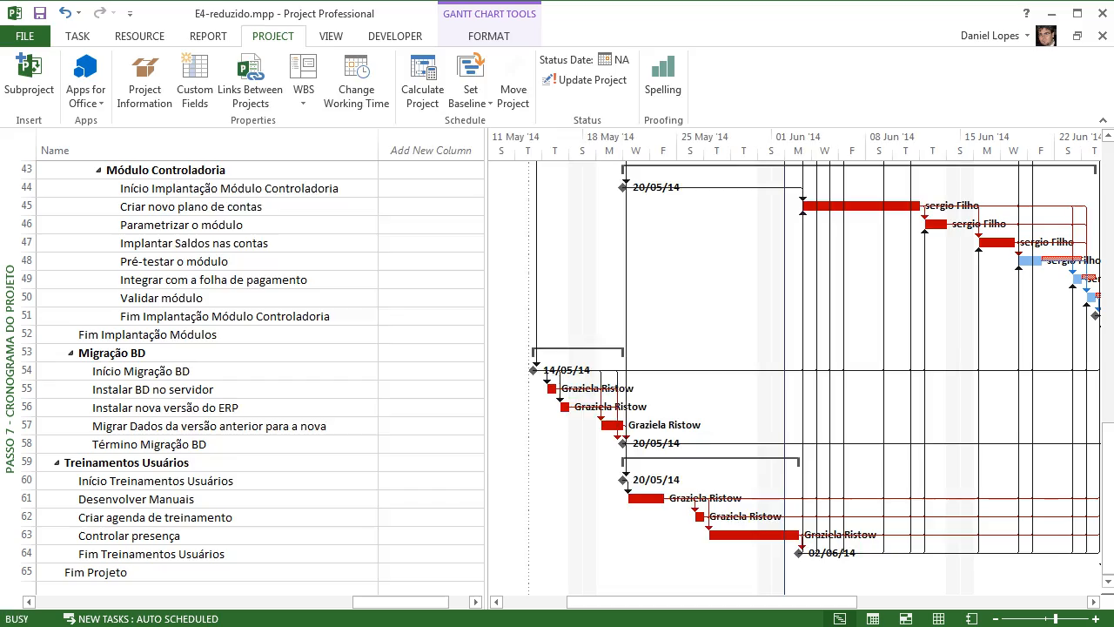
pyautogui.click(937, 358)
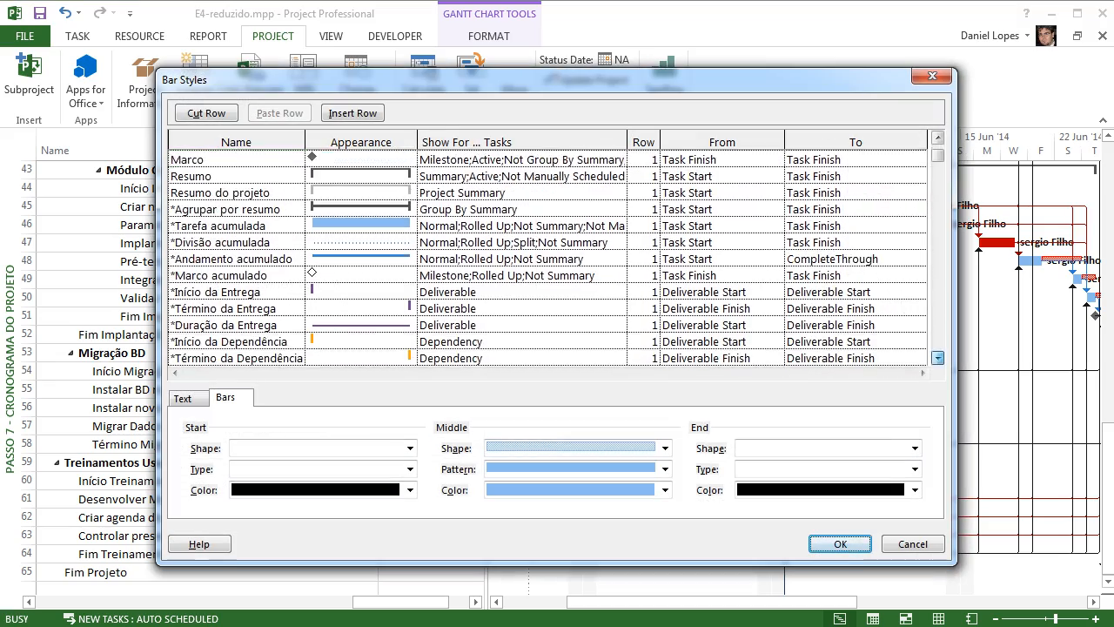
pyautogui.moveTo(937, 358); pyautogui.dragTo(937, 358)
pyautogui.click(361, 209)
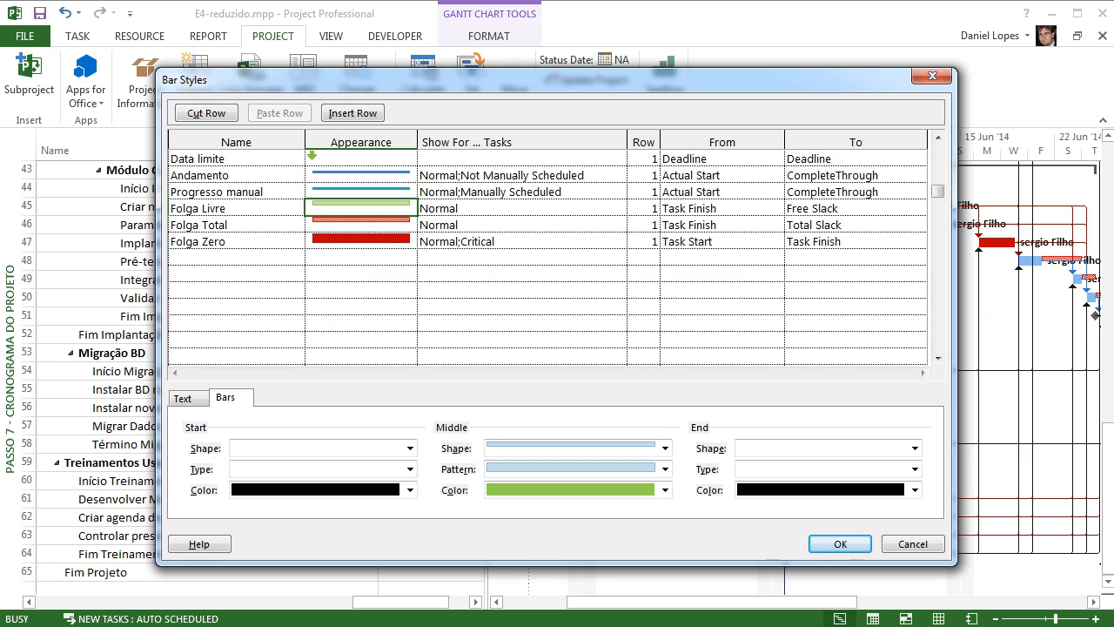
pyautogui.click(361, 226)
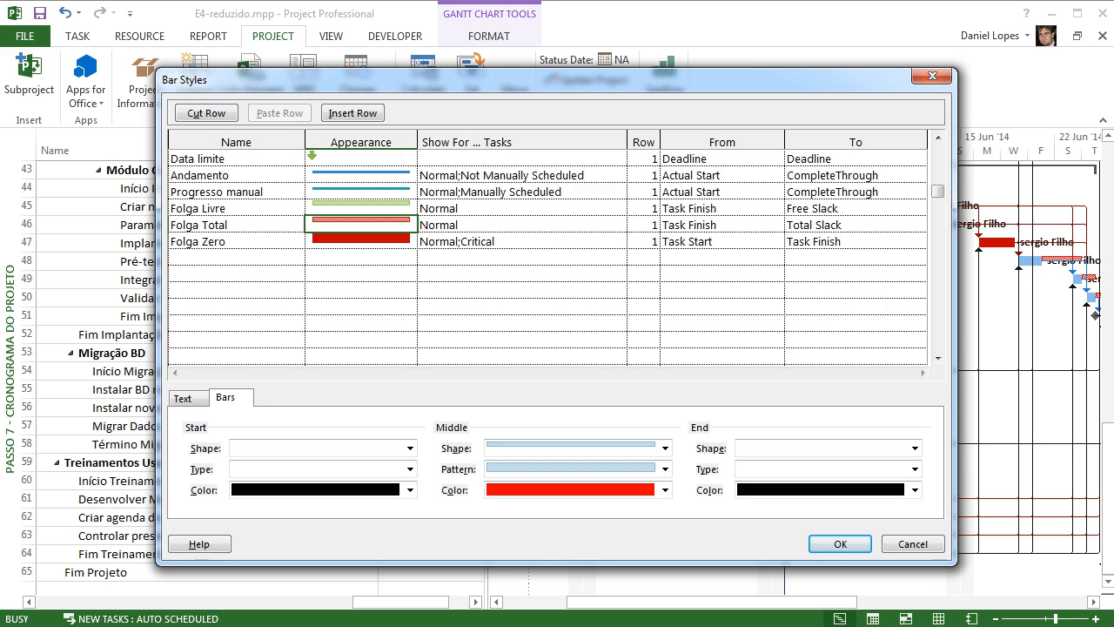
pyautogui.click(665, 448)
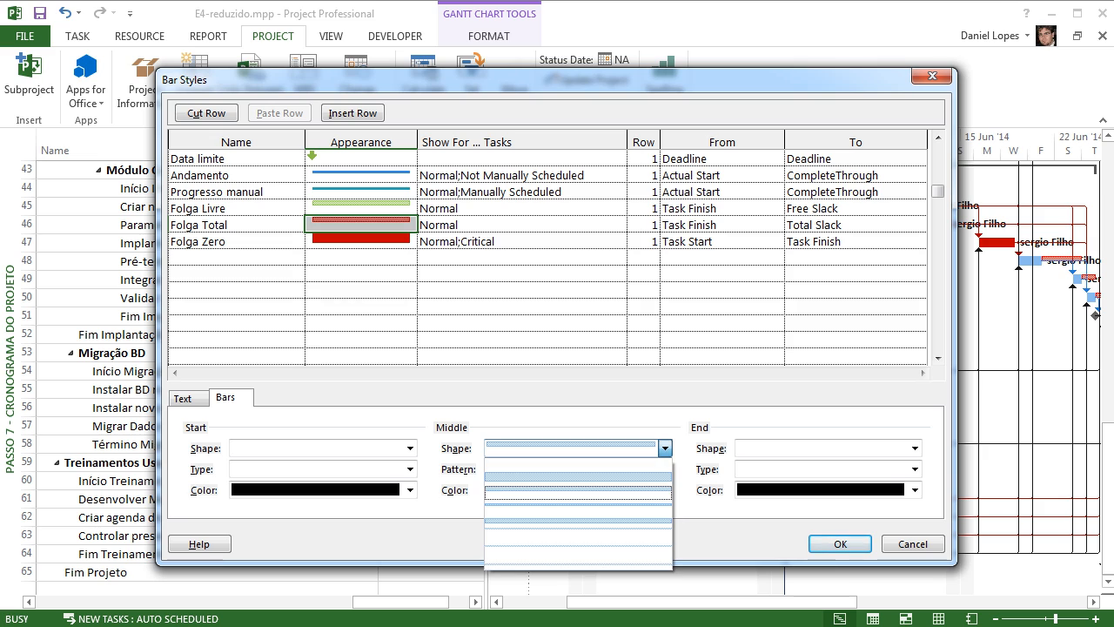
pyautogui.click(592, 506)
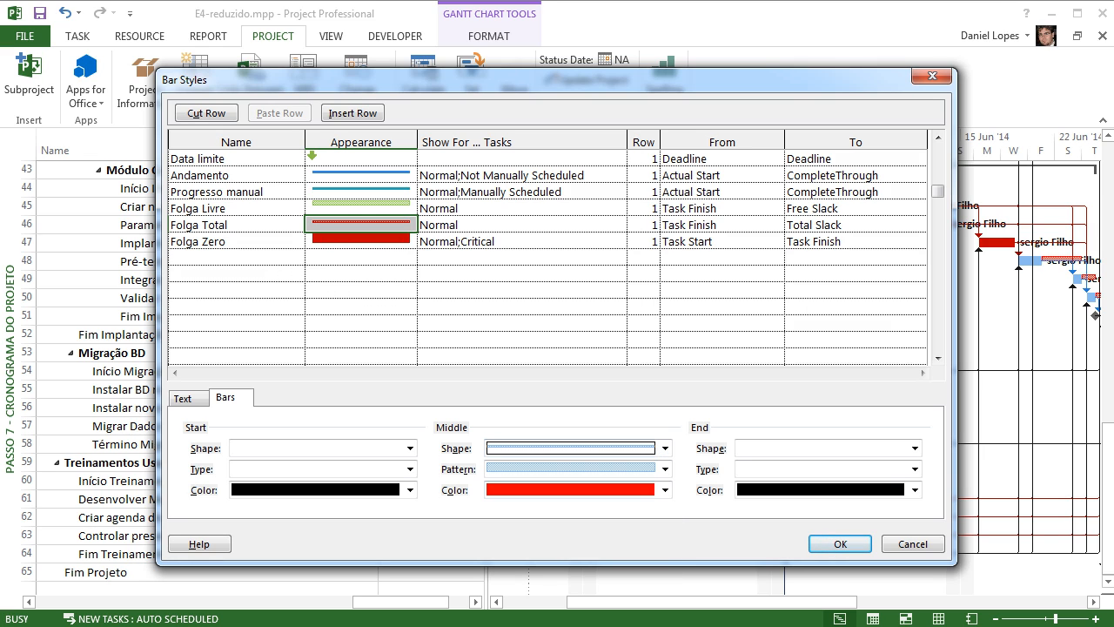
pyautogui.click(665, 448)
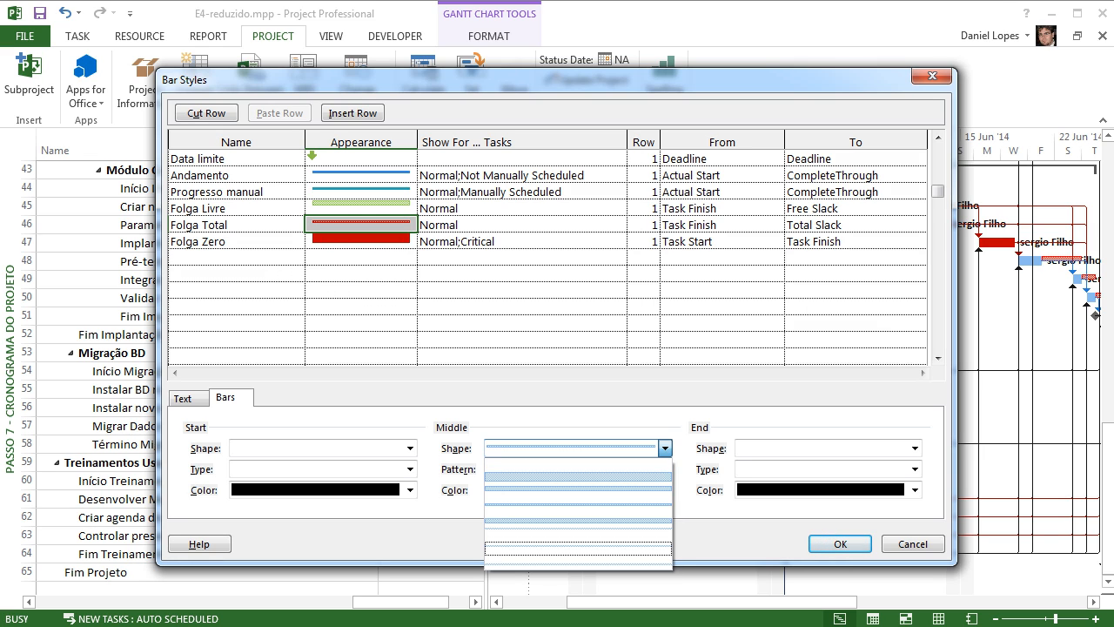
pyautogui.click(592, 548)
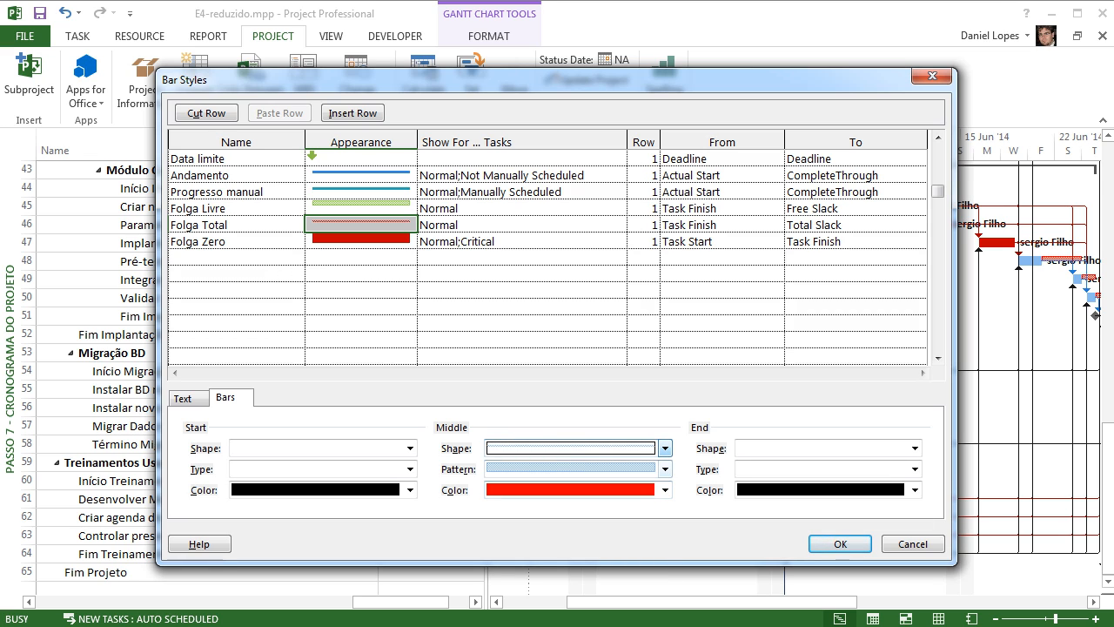
pyautogui.click(665, 448)
pyautogui.click(592, 562)
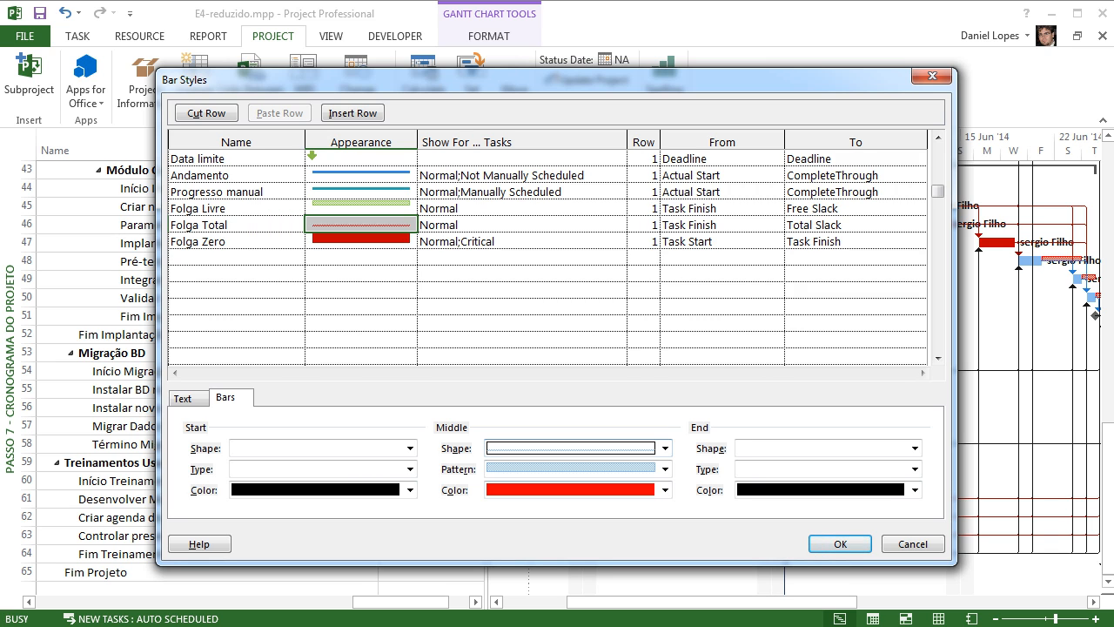
pyautogui.click(840, 543)
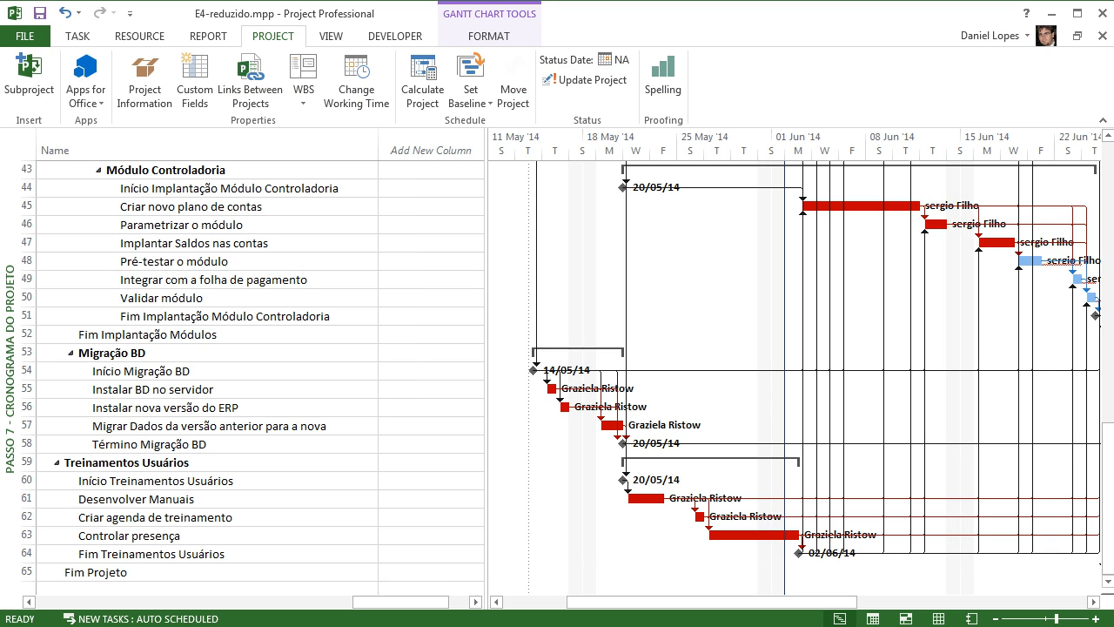
# - Compare the Folga Livre and Folga Total bars across the reunião, Faturamento, Contas a Pagar e Receber and Controladoria tasks
pyautogui.moveTo(712, 602); pyautogui.dragTo(802, 602)
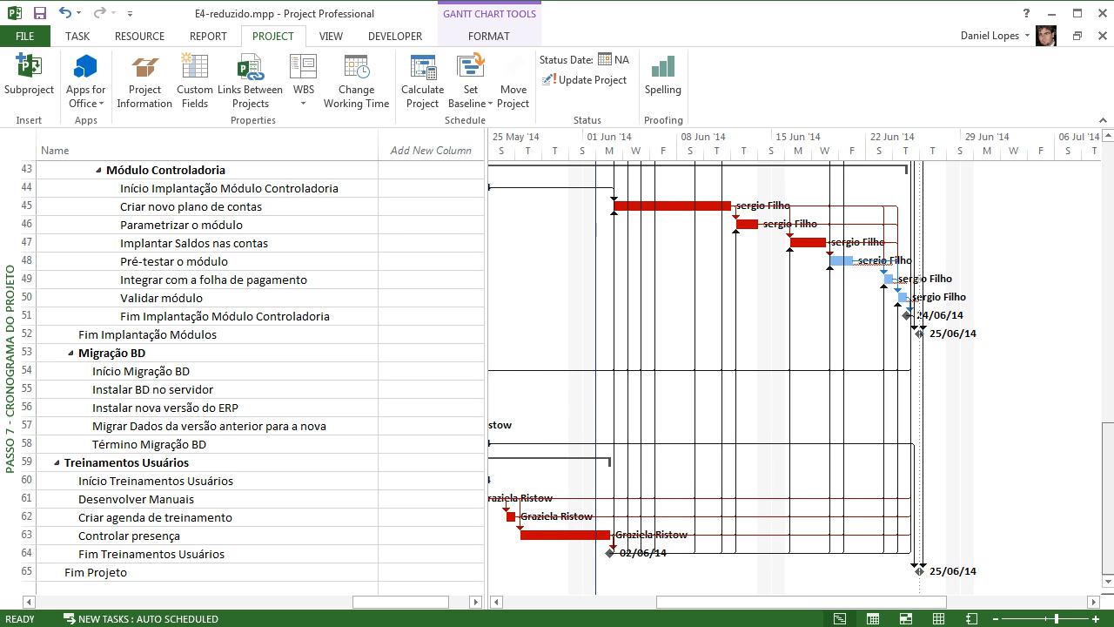
pyautogui.moveTo(1108, 498); pyautogui.dragTo(1107, 391)
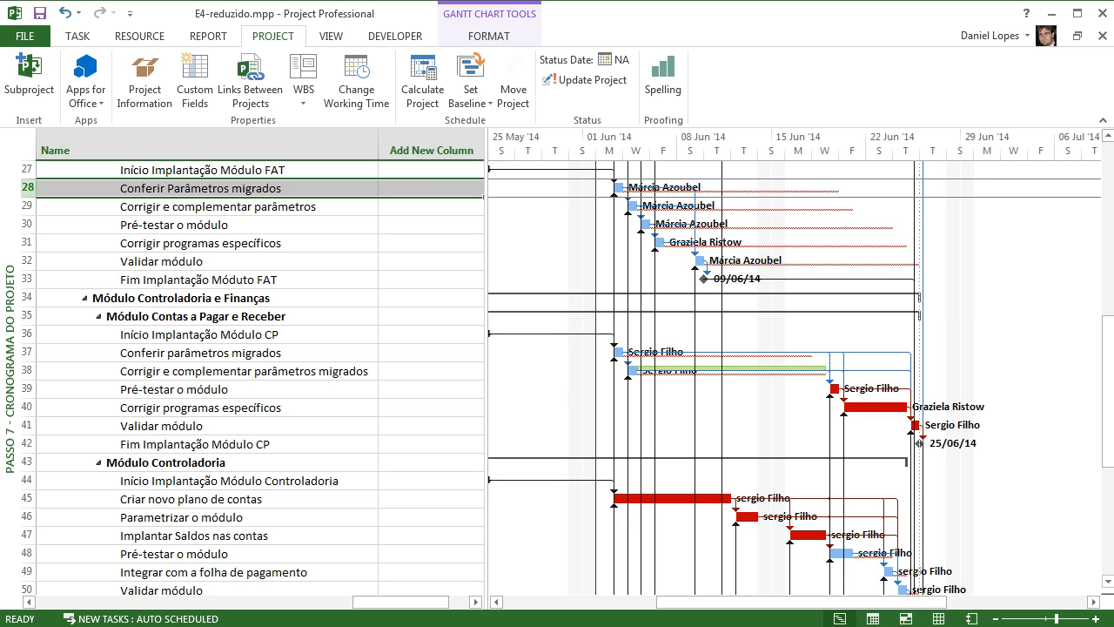
pyautogui.moveTo(820, 369)
pyautogui.moveTo(1108, 392); pyautogui.dragTo(1108, 432)
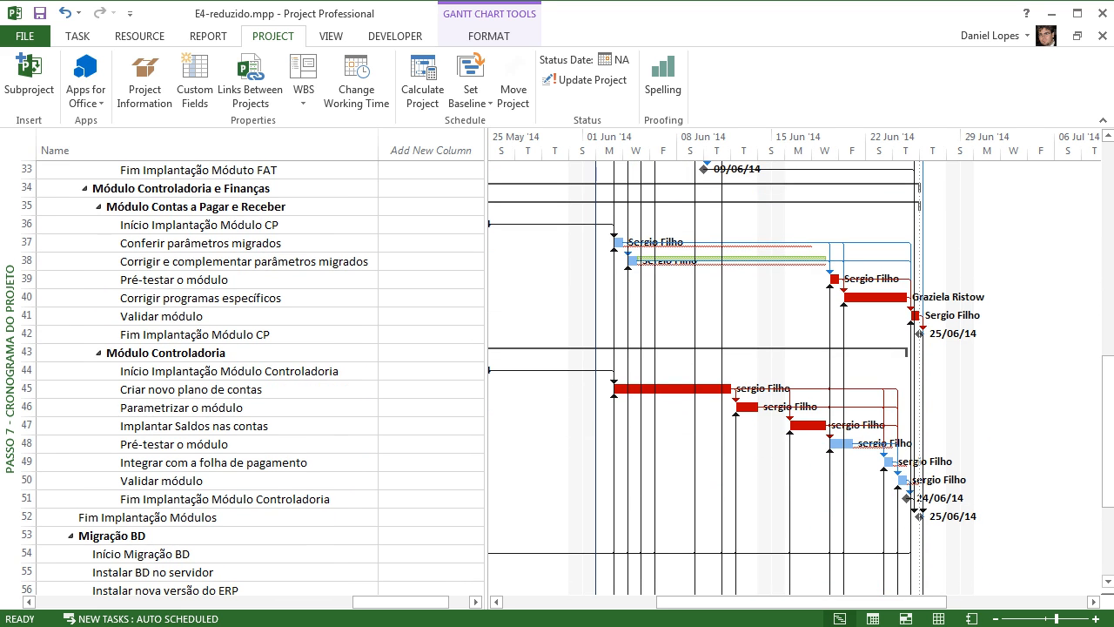
pyautogui.moveTo(800, 602); pyautogui.dragTo(724, 601)
pyautogui.scroll(9, 575, 378)
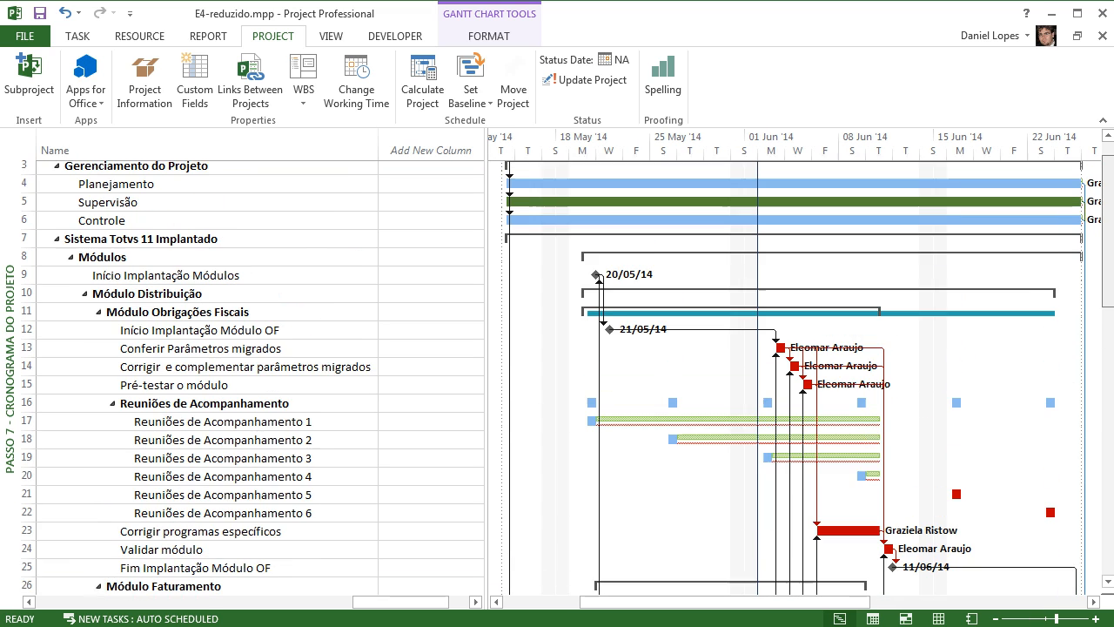
pyautogui.scroll(-3, 575, 379)
pyautogui.click(200, 410)
pyautogui.scroll(-9, 574, 379)
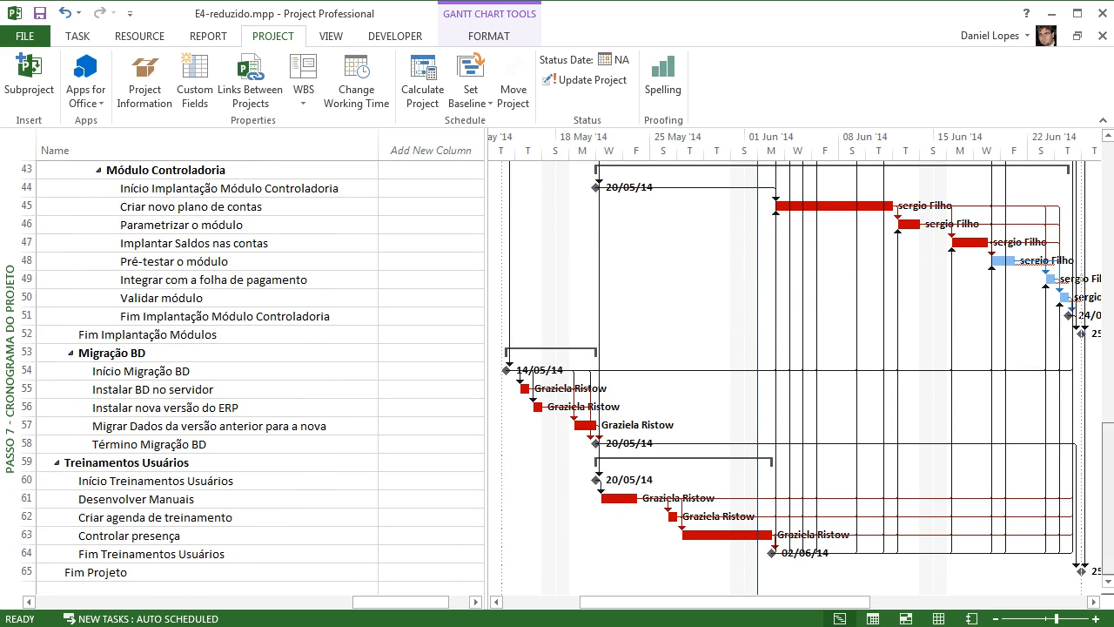
# - Examine the critical and slack bars from the Planejamento tasks down through the modules, Migração BD, Treinamentos Usuários and Fim Projeto
pyautogui.scroll(10, 575, 378)
pyautogui.scroll(3, 574, 378)
pyautogui.scroll(-3, 575, 379)
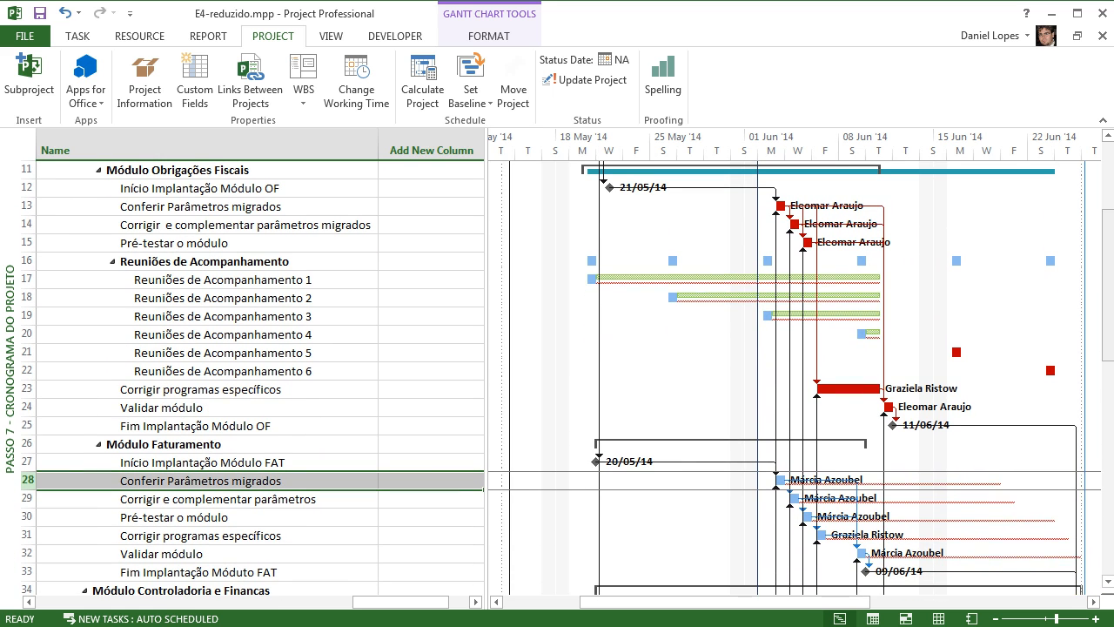
pyautogui.scroll(-7, 574, 378)
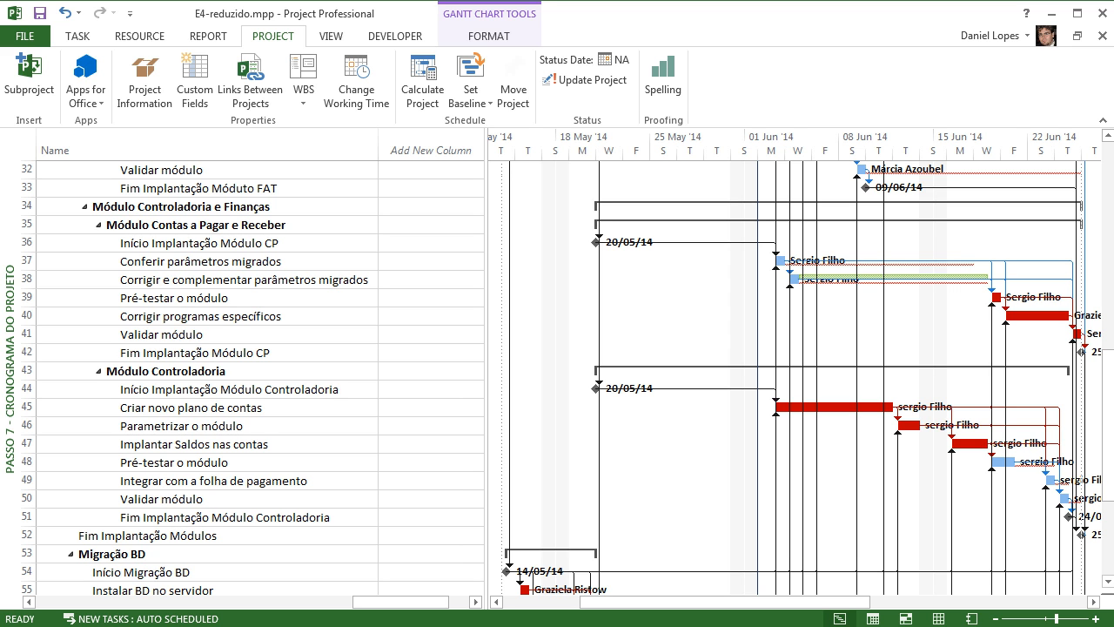
pyautogui.scroll(-4, 568, 378)
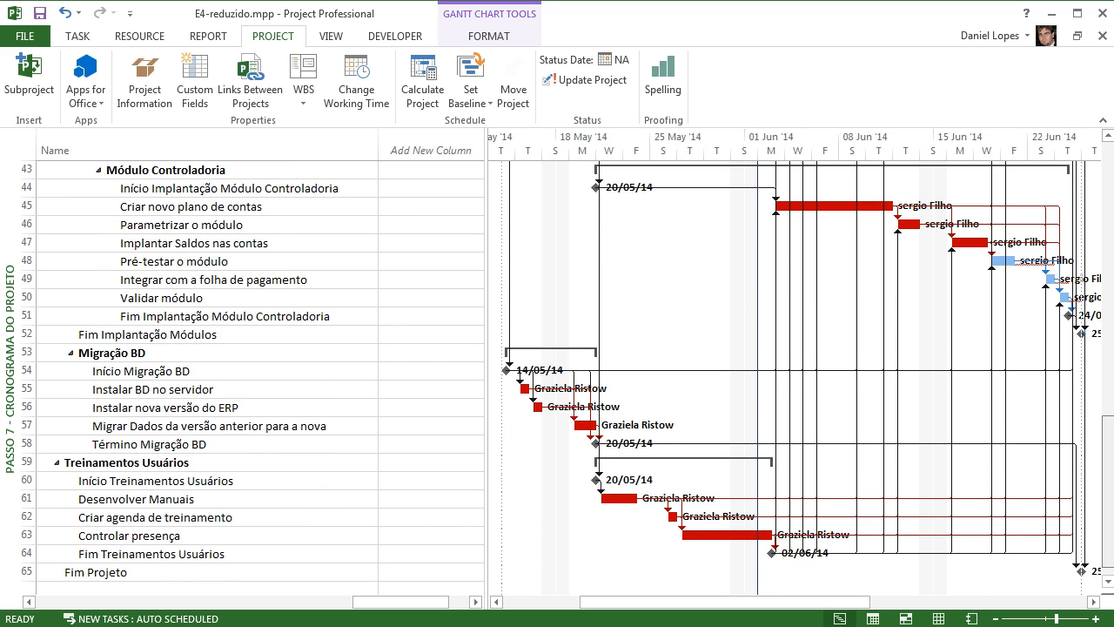
pyautogui.scroll(10, 568, 377)
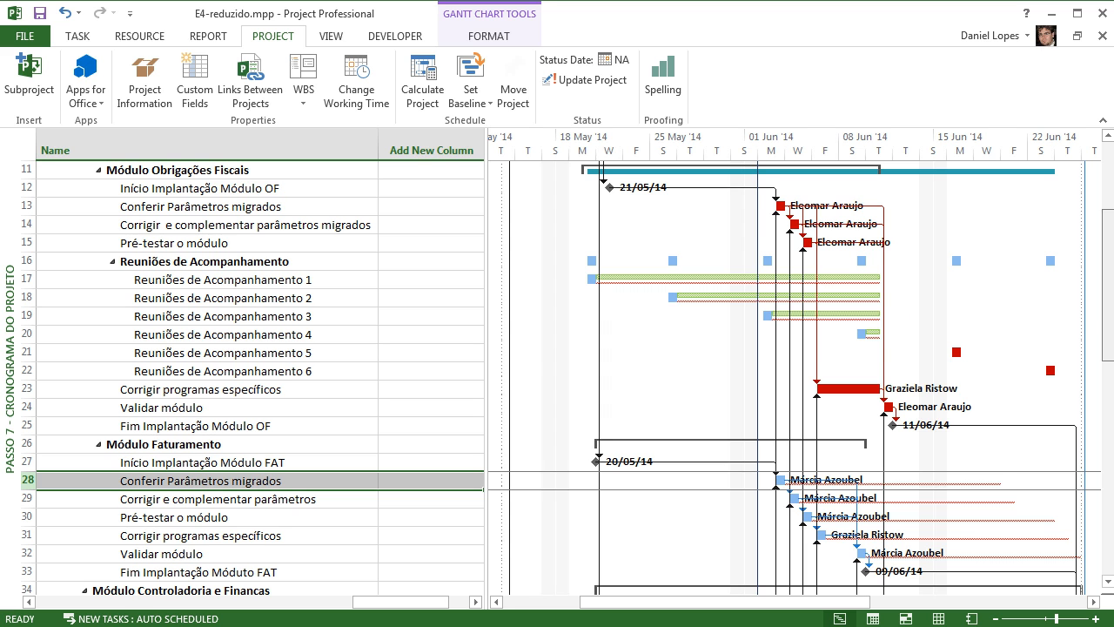
pyautogui.scroll(-1, 567, 378)
pyautogui.scroll(-2, 567, 377)
pyautogui.scroll(3, 567, 377)
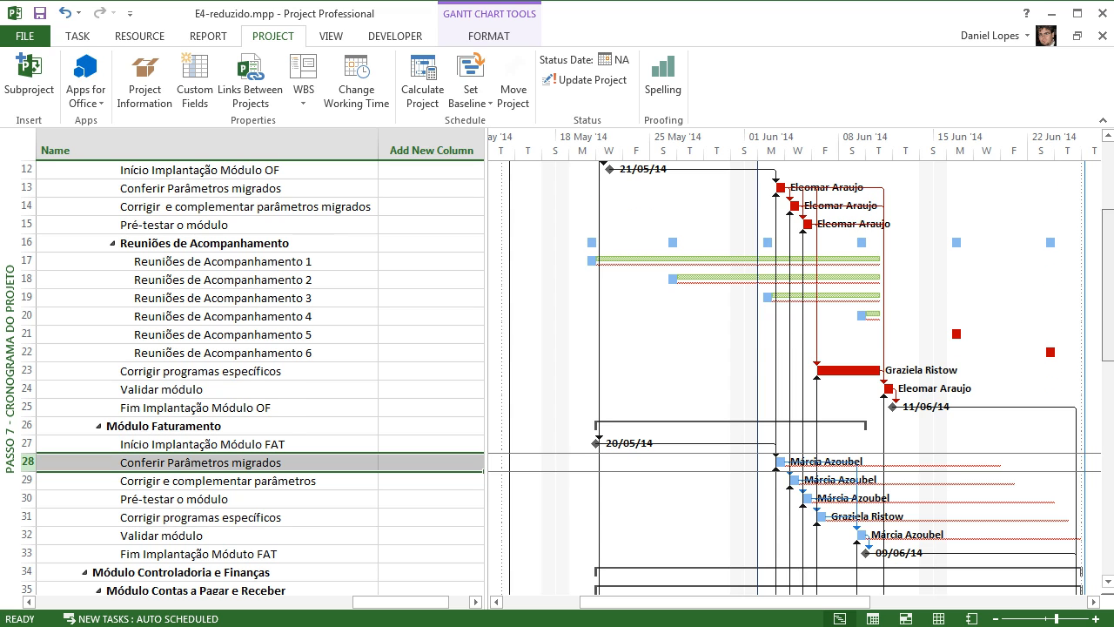
pyautogui.scroll(2, 567, 378)
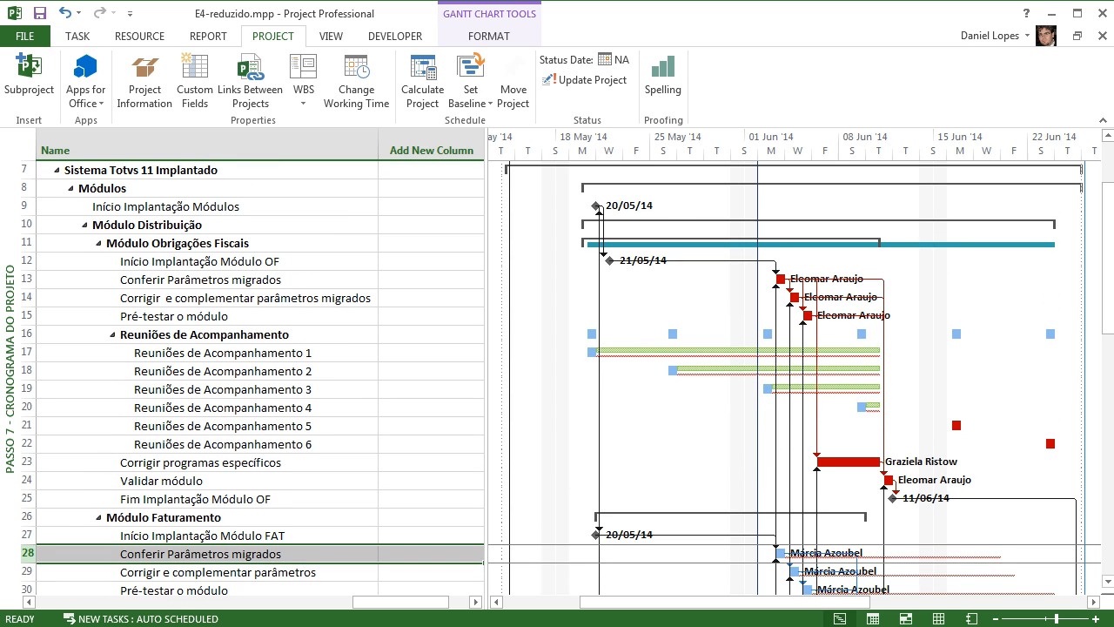
pyautogui.scroll(3, 568, 378)
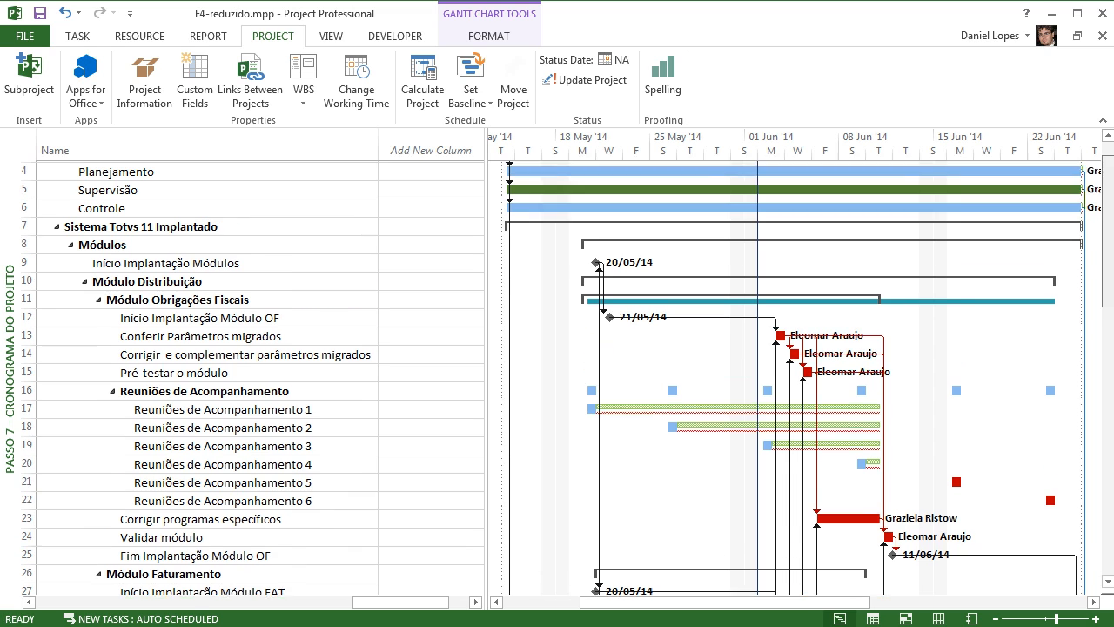
pyautogui.scroll(-5, 568, 378)
pyautogui.scroll(-9, 567, 378)
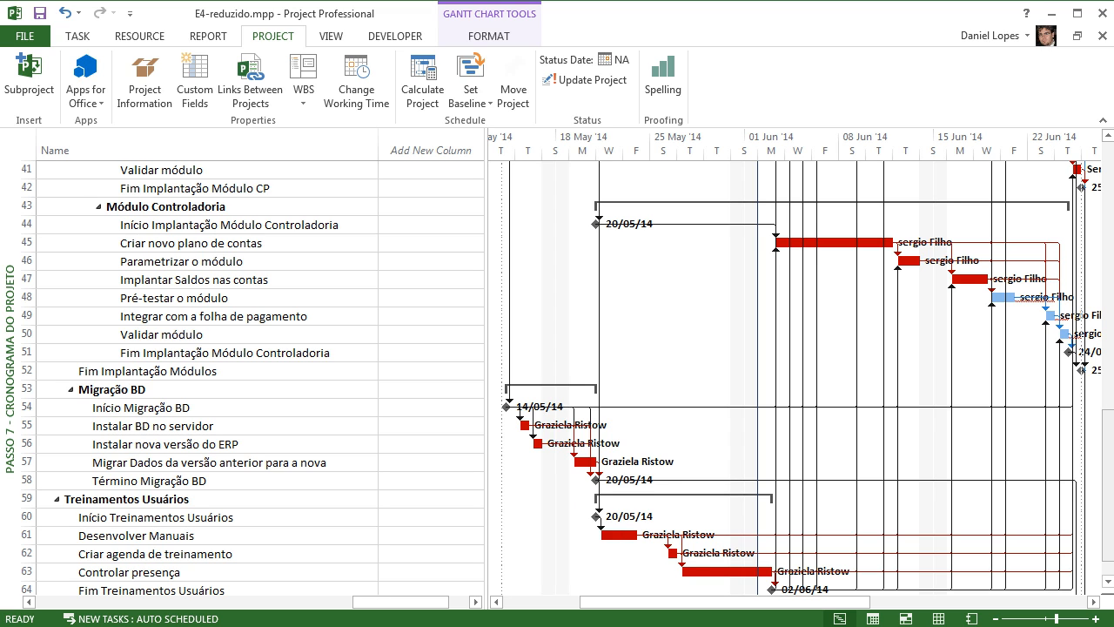
pyautogui.scroll(-1, 567, 378)
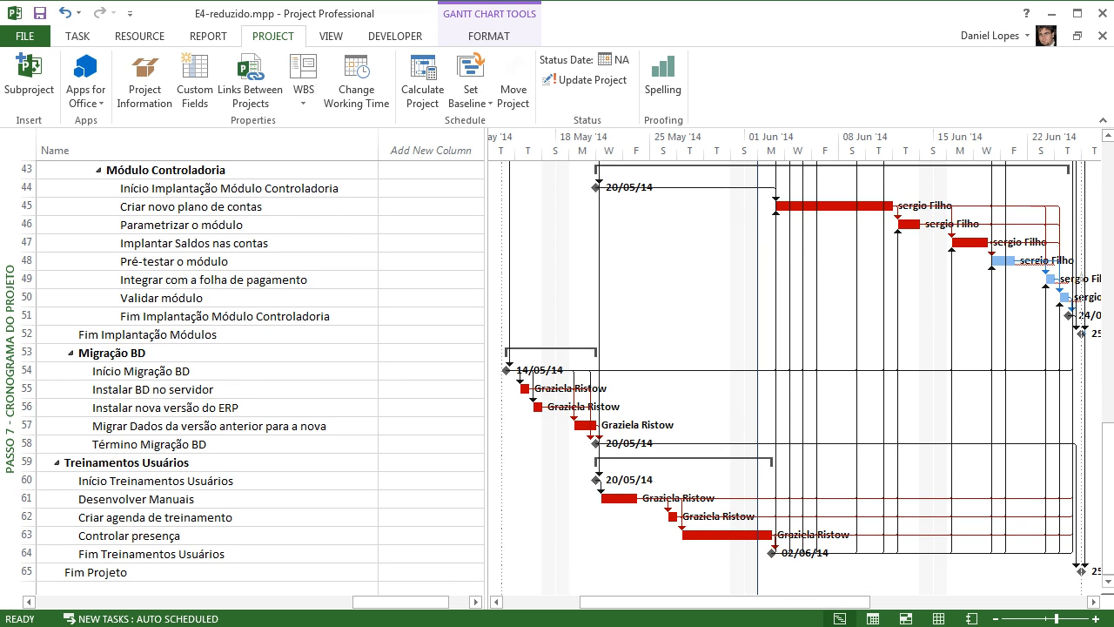
# - Review the Gantt chart's gridline type and color settings for Current Date and Status Date
pyautogui.rightClick(648, 284)
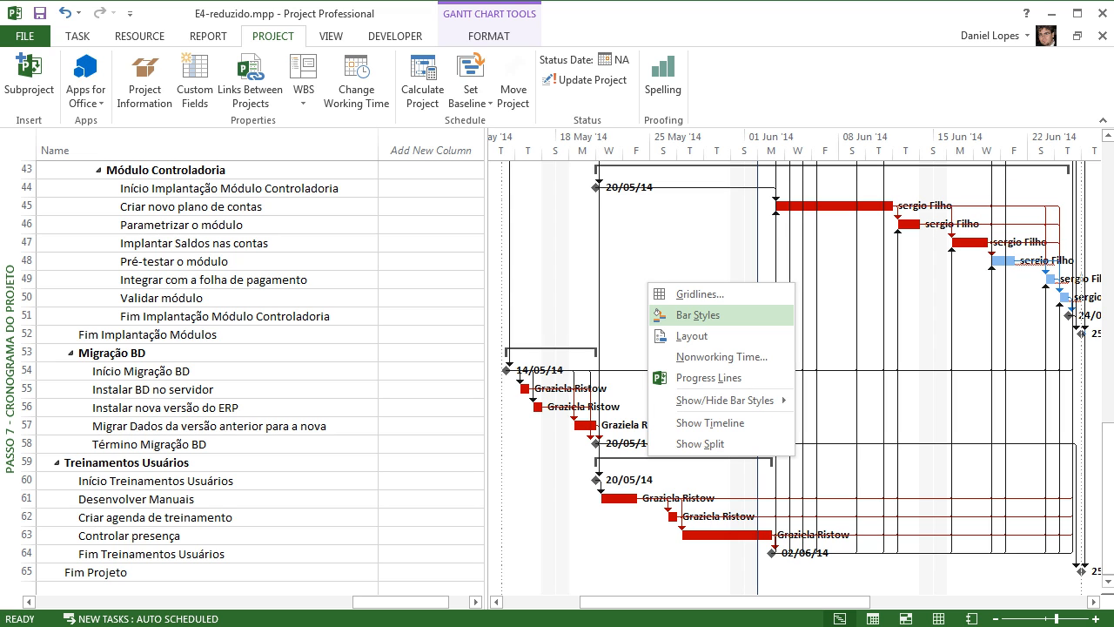
pyautogui.click(696, 294)
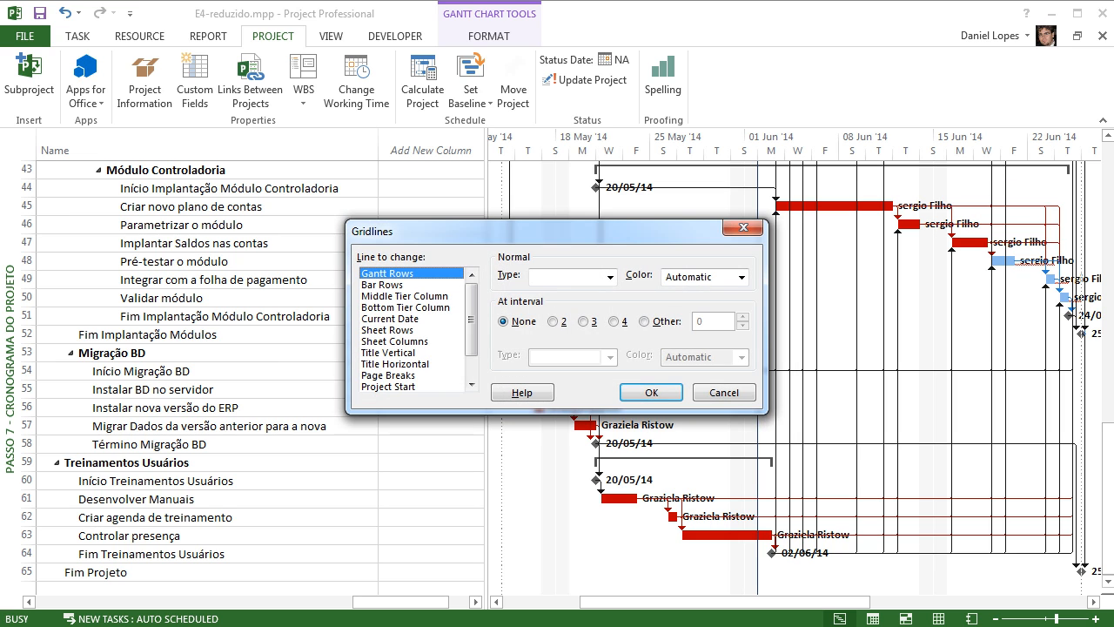
pyautogui.click(412, 318)
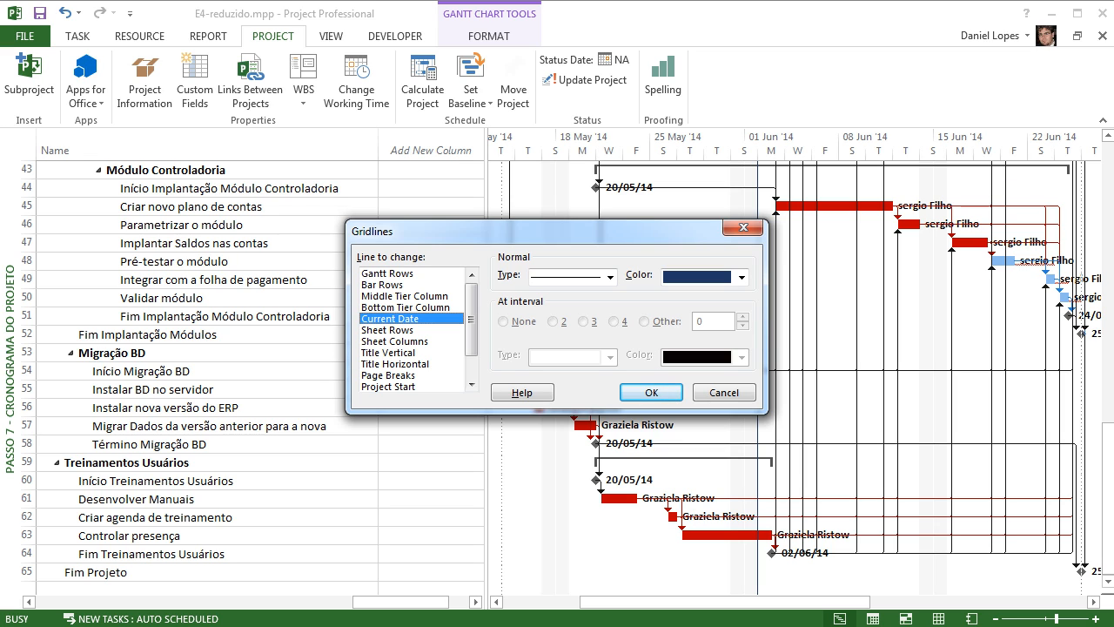
pyautogui.scroll(-1, 471, 329)
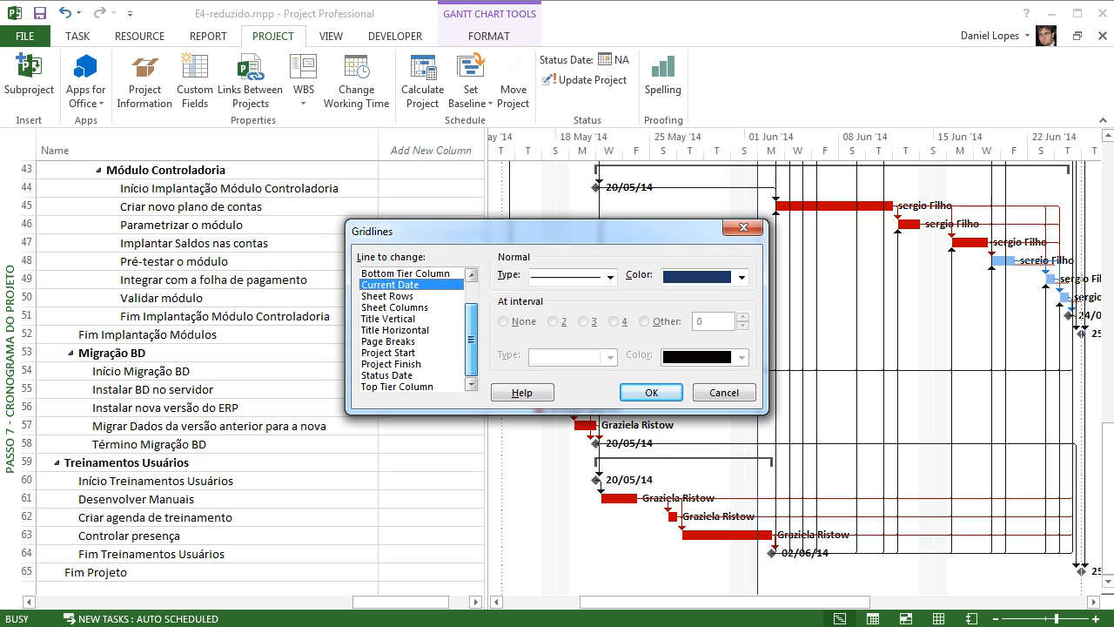
pyautogui.click(411, 375)
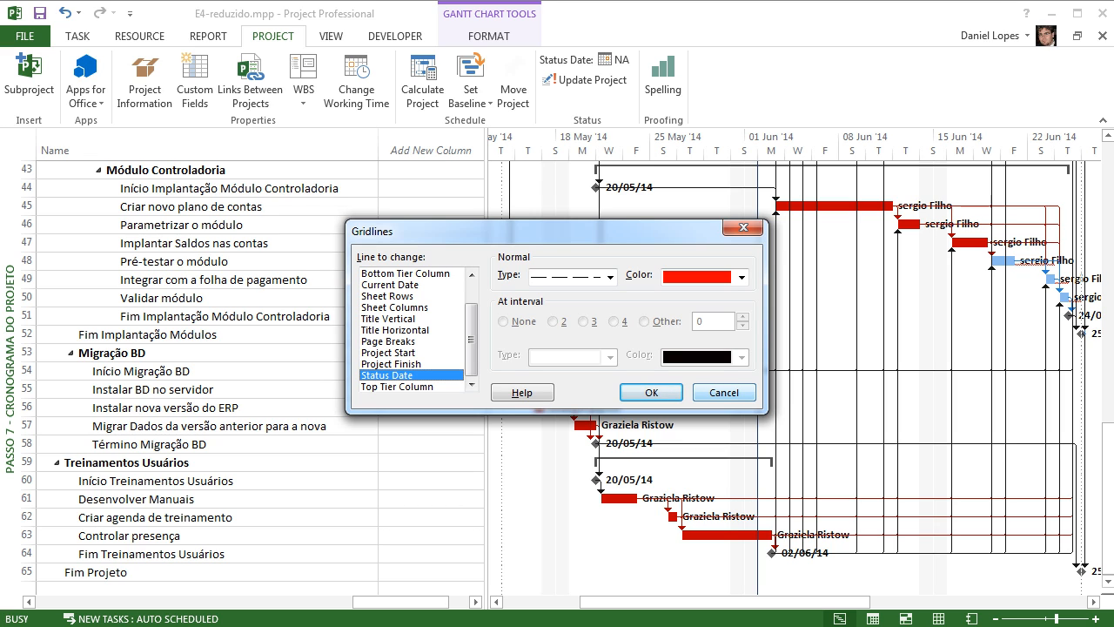
pyautogui.click(651, 392)
# - Review the Gantt chart's layout options for links, date format and bar height
pyautogui.rightClick(648, 254)
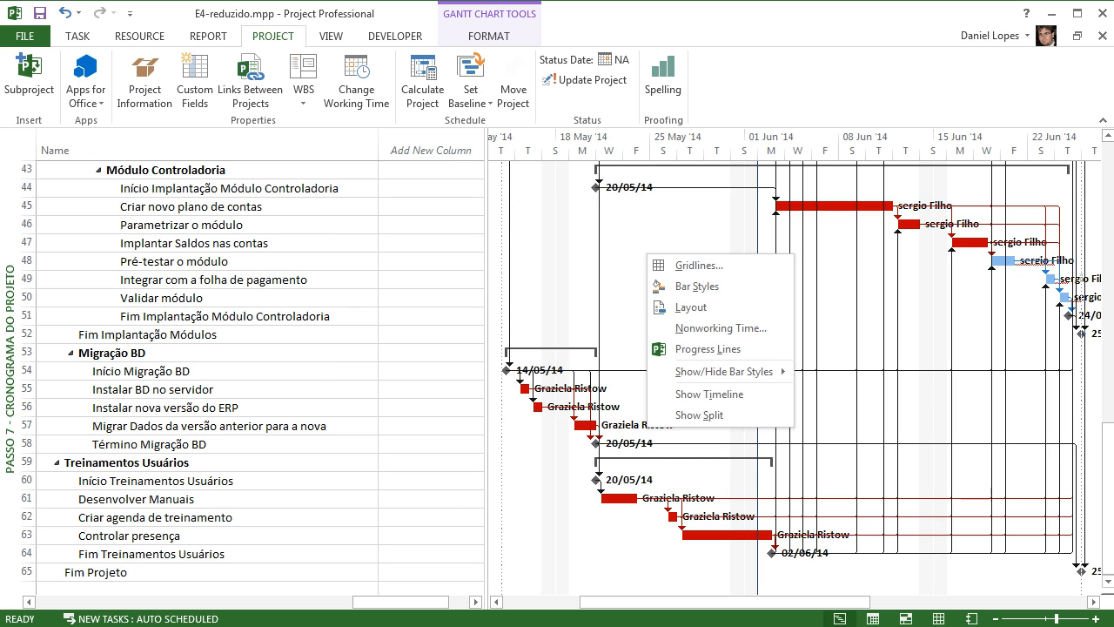
pyautogui.click(691, 307)
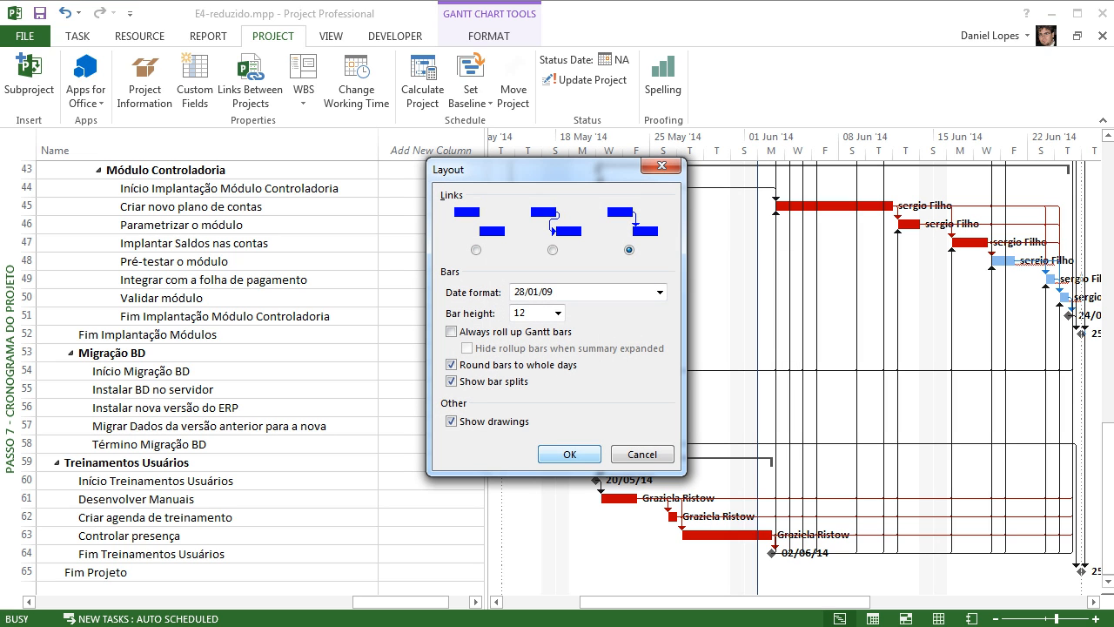
pyautogui.click(569, 453)
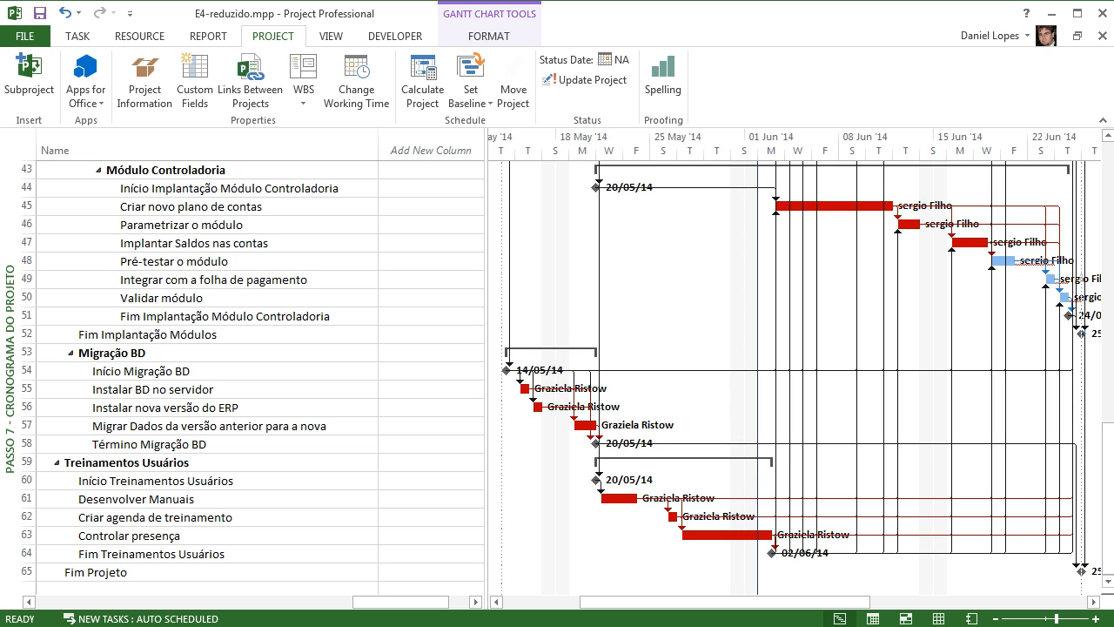
# - Switch to the Passo 7 - Cronograma do Projeto - ORG view and examine its June 2014 bars in a wider chart
pyautogui.rightClick(14, 242)
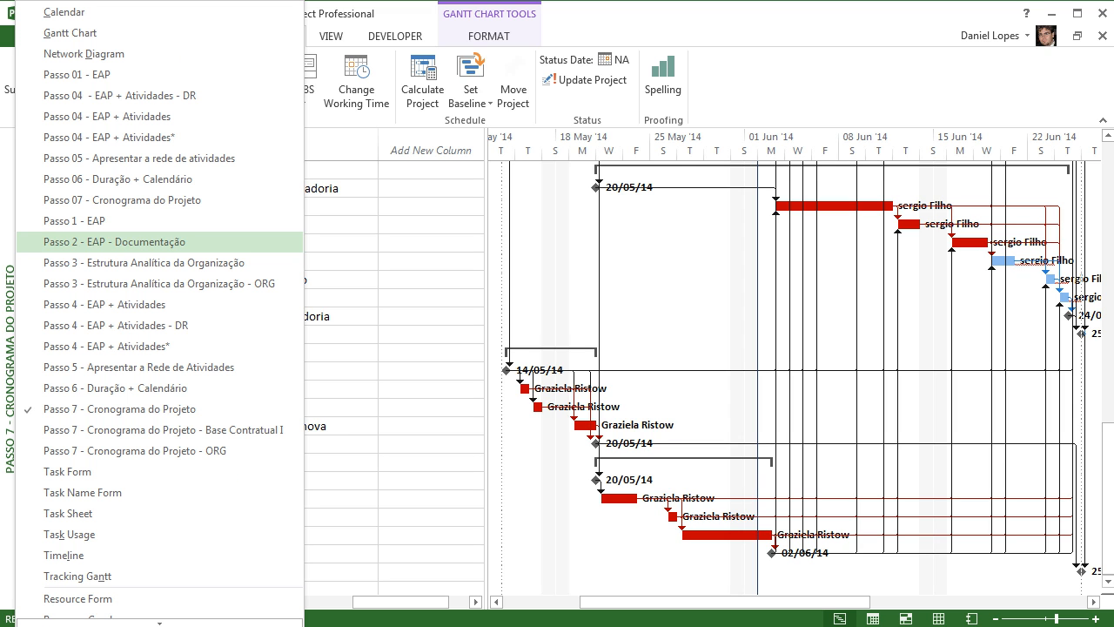
pyautogui.click(135, 450)
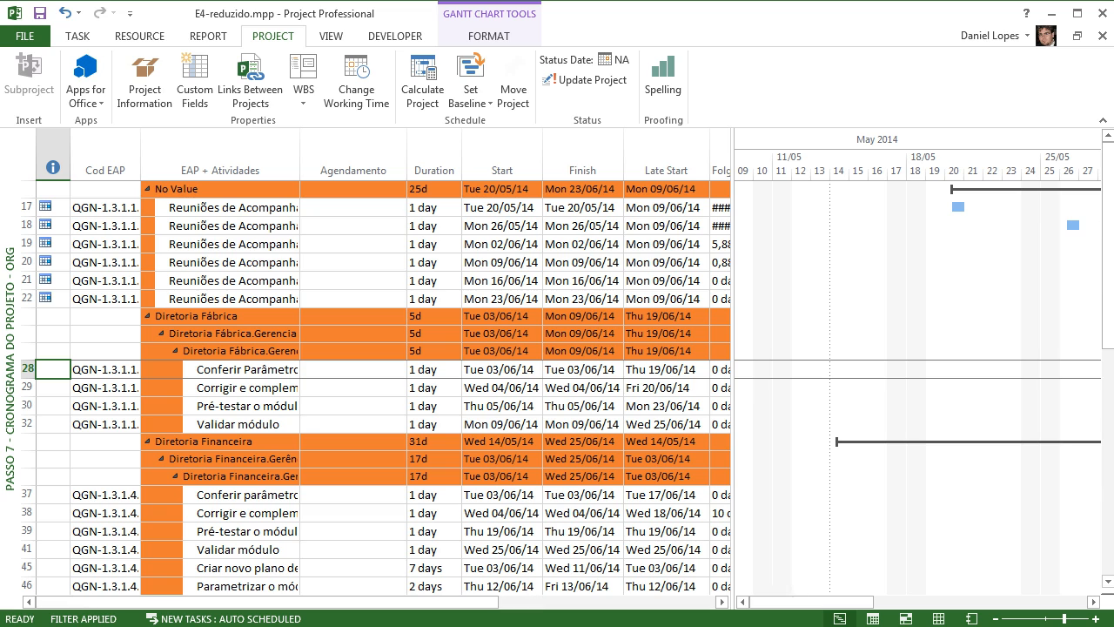
pyautogui.moveTo(836, 602); pyautogui.dragTo(991, 602)
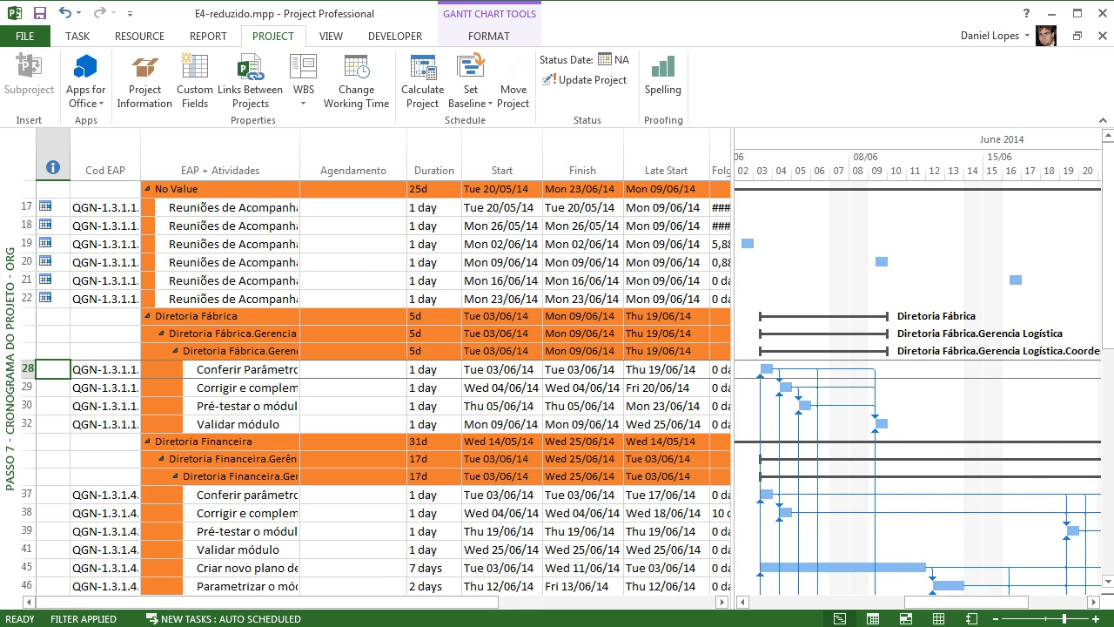
pyautogui.moveTo(733, 392); pyautogui.dragTo(588, 391)
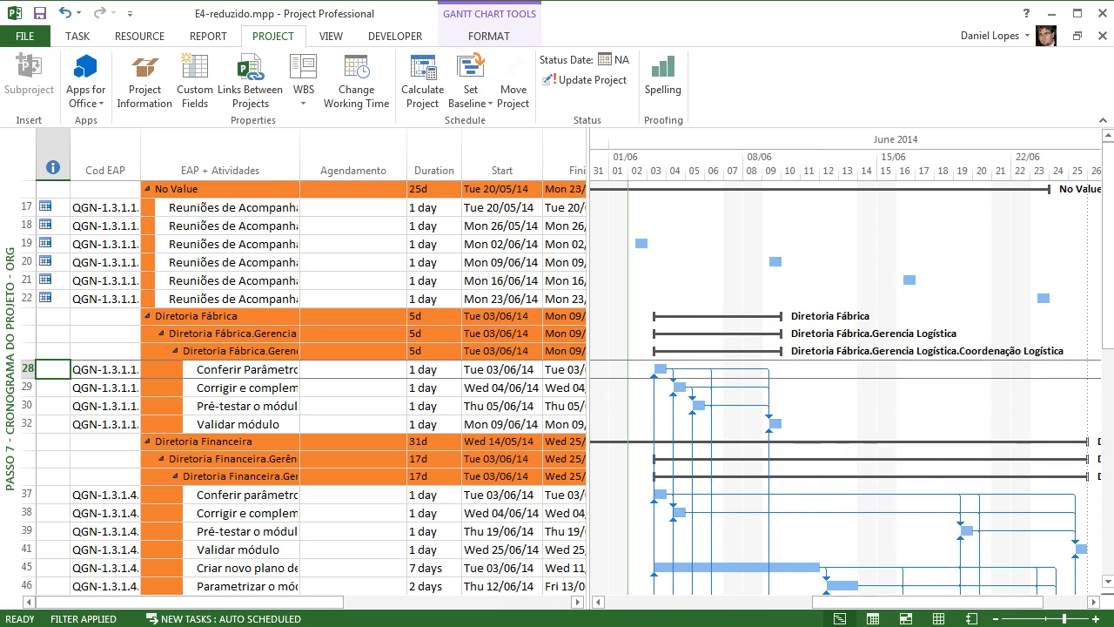
pyautogui.scroll(-8, 304, 387)
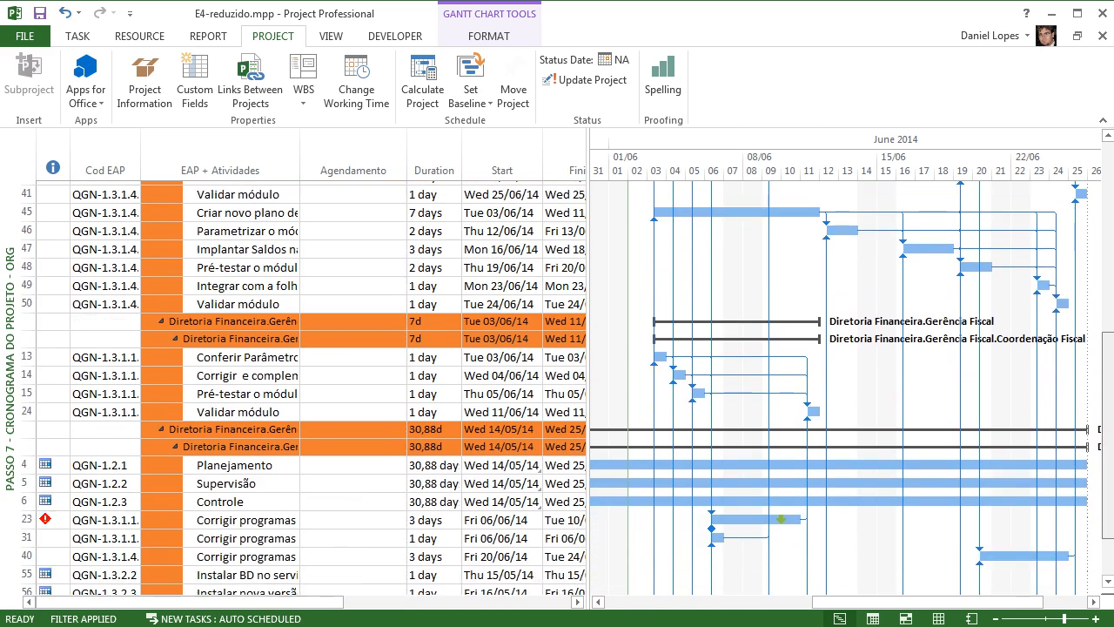
pyautogui.moveTo(927, 602); pyautogui.dragTo(876, 602)
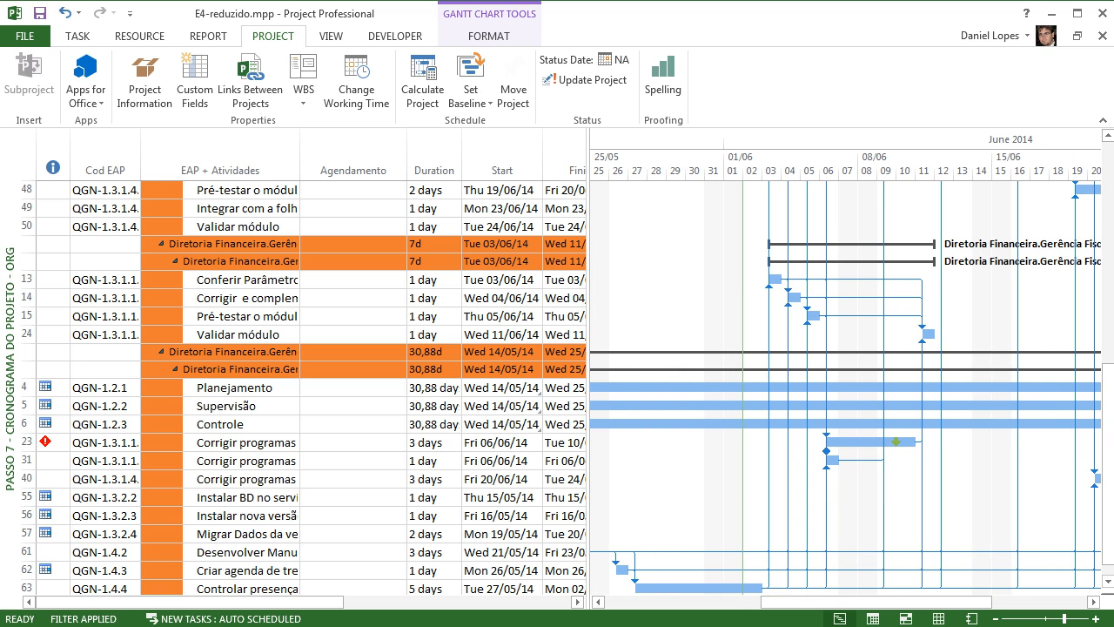
pyautogui.scroll(-1, 565, 387)
# - Zoom the ORG view's timescale to the entire project and widen the chart up to the Duration column
pyautogui.rightClick(819, 141)
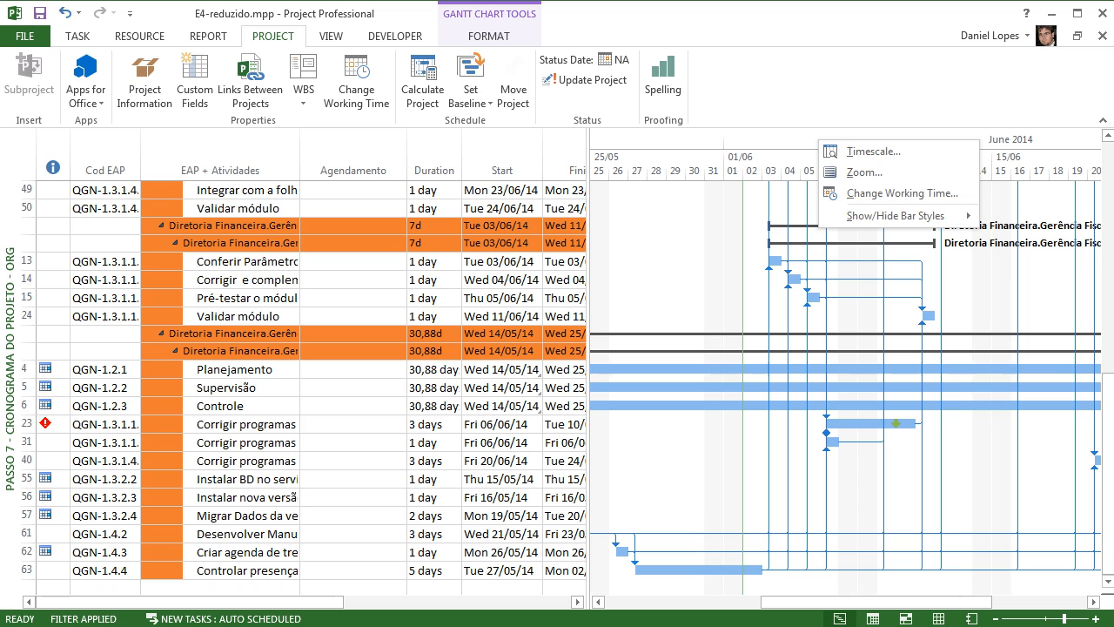
pyautogui.click(864, 171)
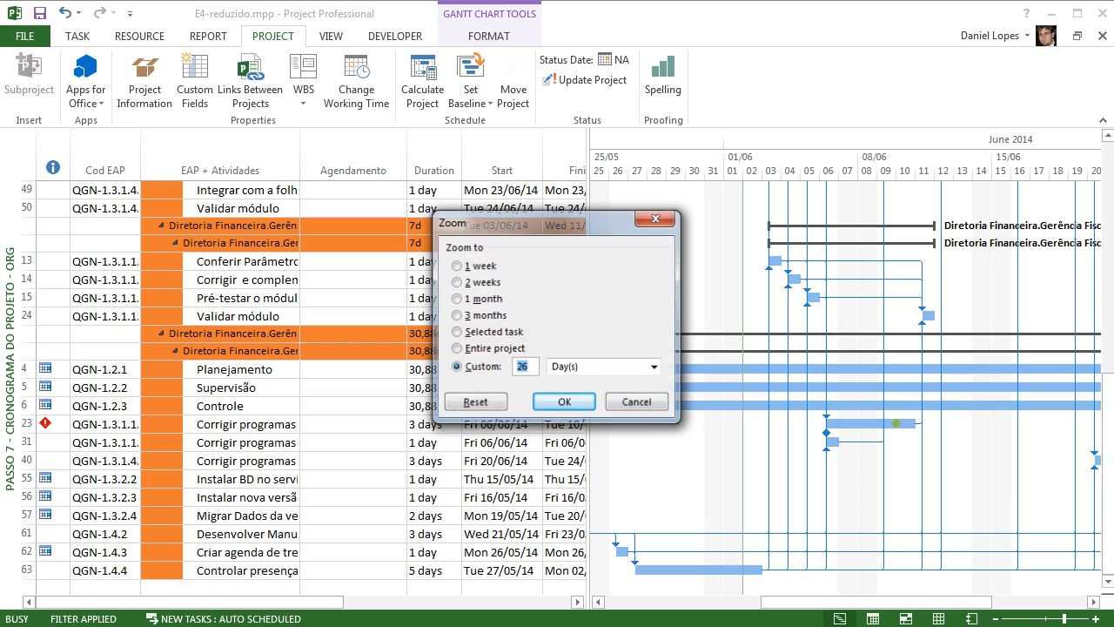
pyautogui.click(457, 348)
pyautogui.click(564, 402)
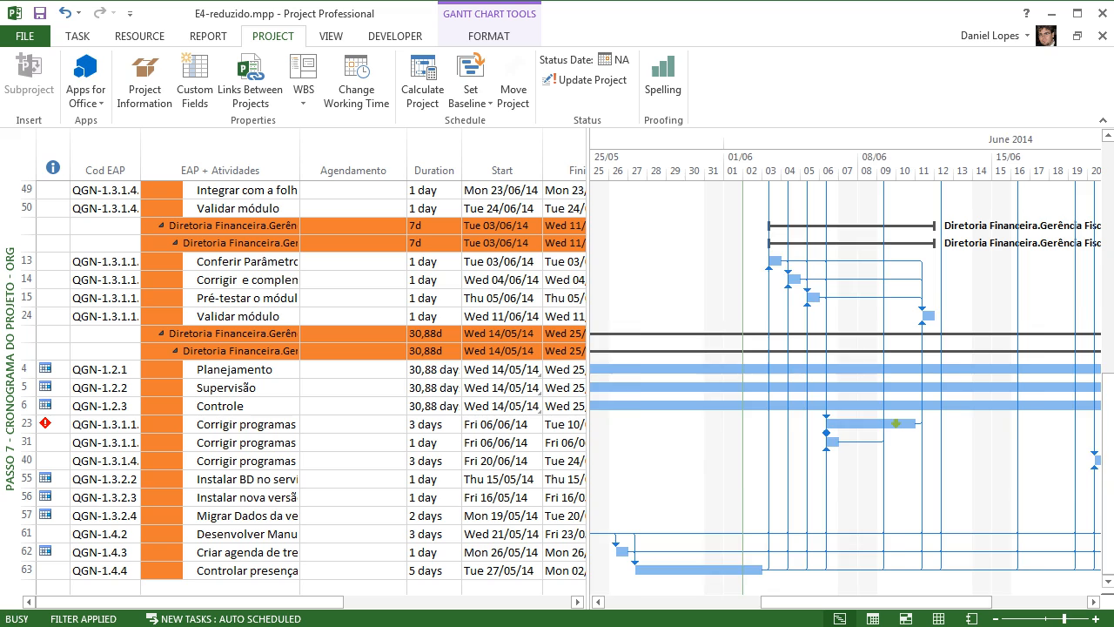
pyautogui.moveTo(764, 601); pyautogui.dragTo(826, 602)
pyautogui.moveTo(588, 349); pyautogui.dragTo(483, 348)
pyautogui.moveTo(766, 602); pyautogui.dragTo(719, 602)
# - Refit the entire project in the widened ORG chart and examine the bars grouped by directorate
pyautogui.rightClick(855, 149)
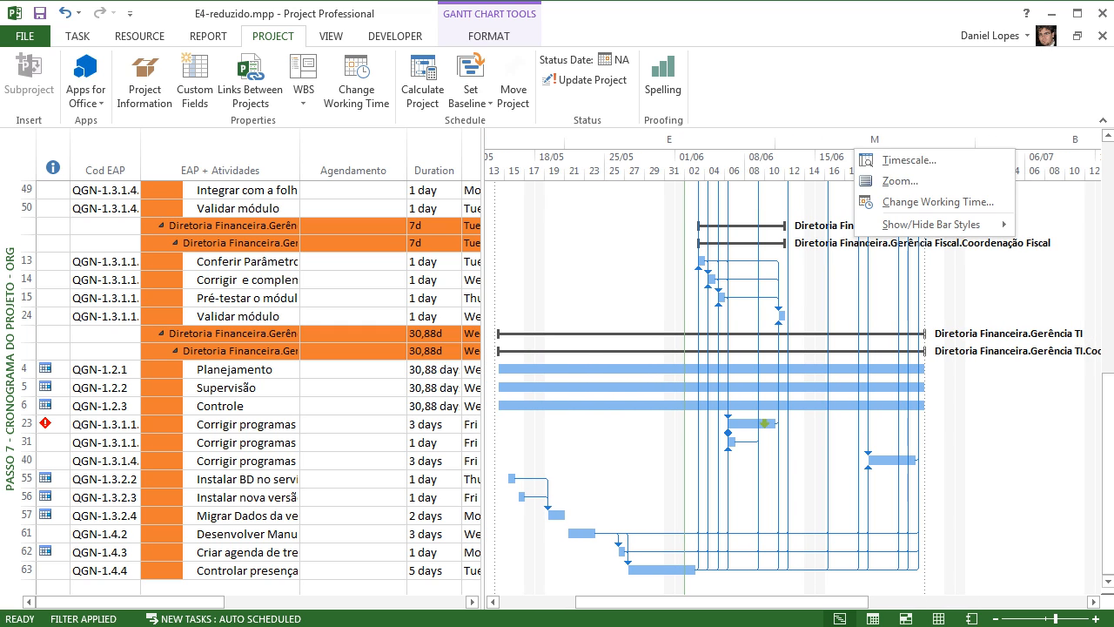
pyautogui.click(900, 181)
pyautogui.click(456, 348)
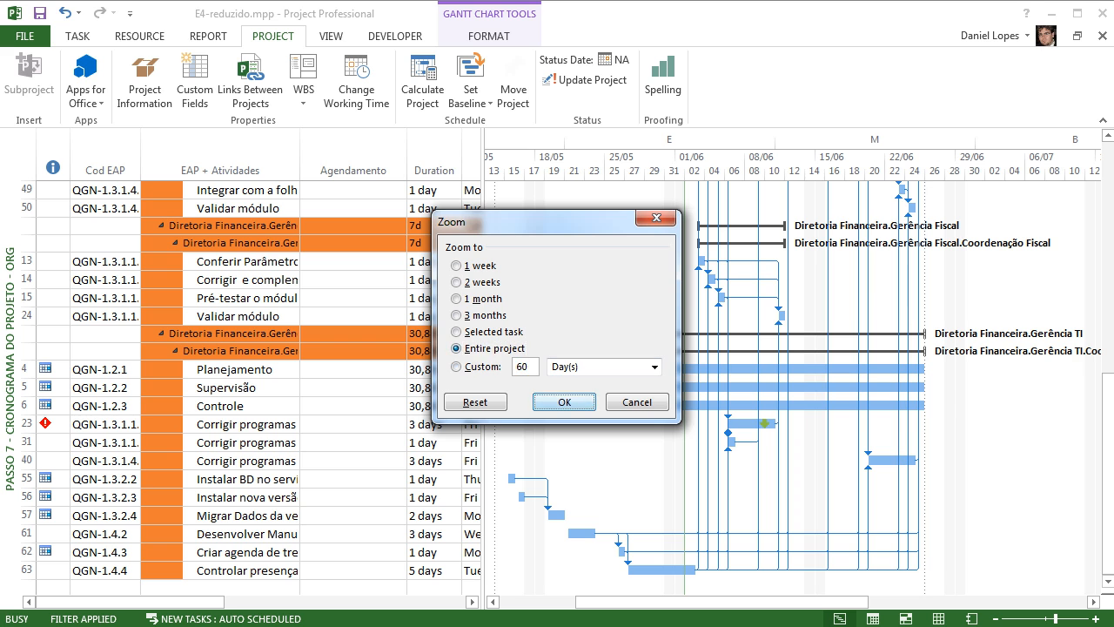
pyautogui.press('Return')
pyautogui.moveTo(1107, 474); pyautogui.dragTo(1108, 317)
pyautogui.scroll(5, 561, 387)
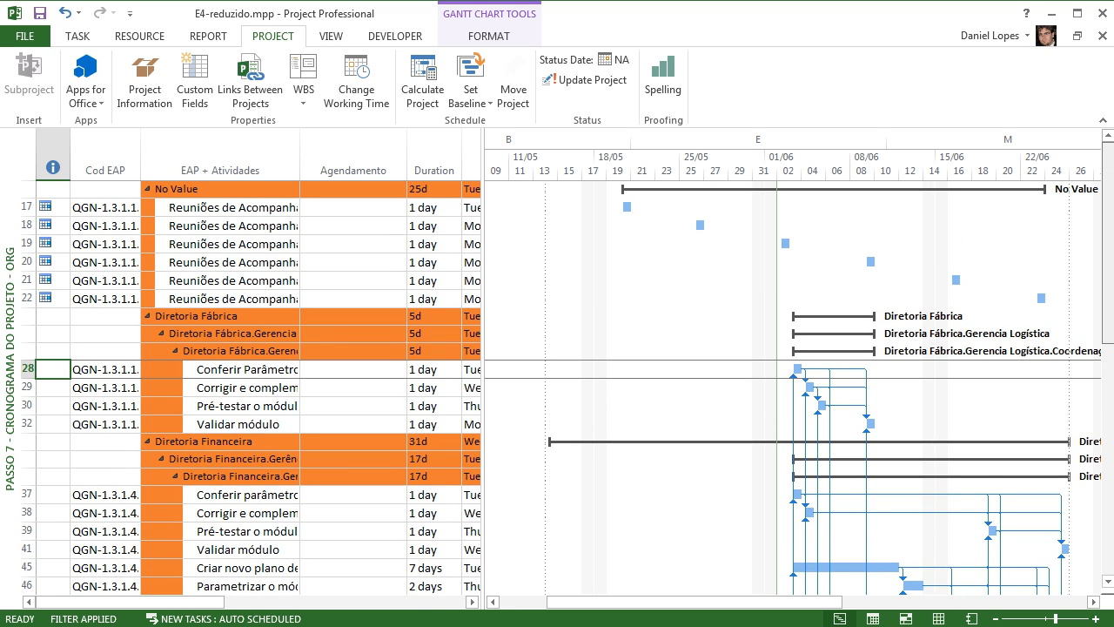
pyautogui.scroll(-8, 562, 387)
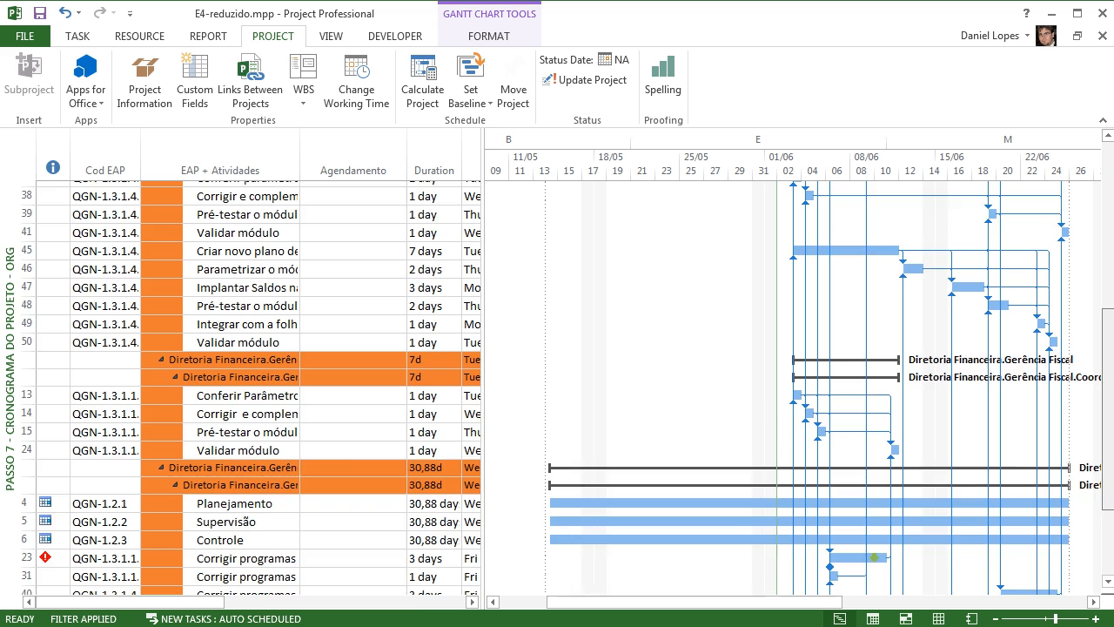
pyautogui.scroll(8, 561, 387)
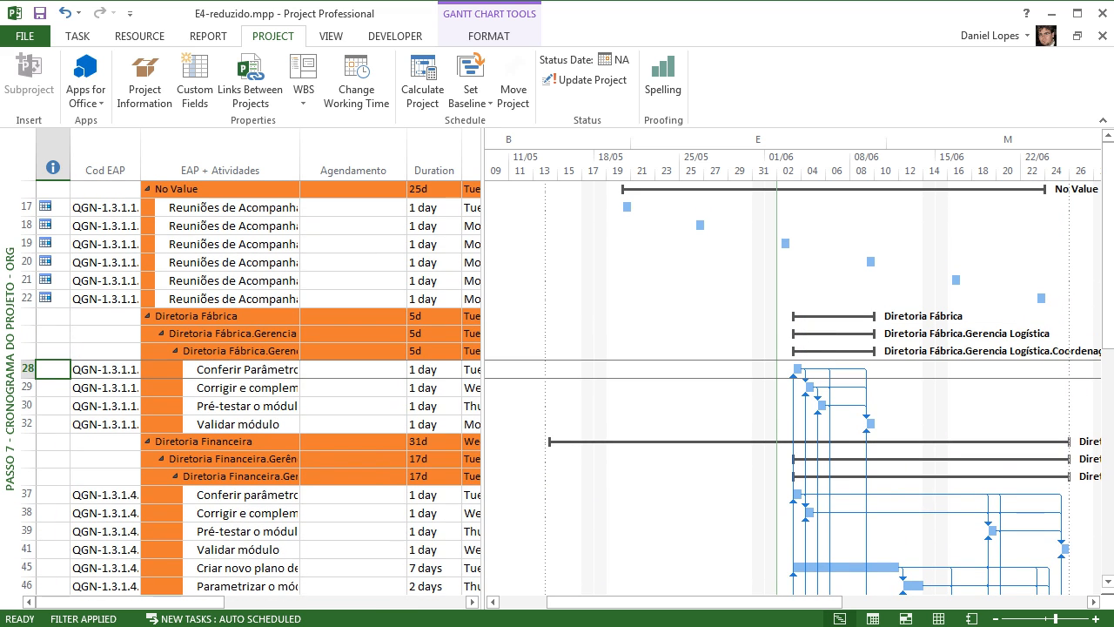
# - Widen the ORG task table to include Folga Livre and return to the Passo 7 - Cronograma do Projeto view
pyautogui.moveTo(481, 348); pyautogui.dragTo(755, 348)
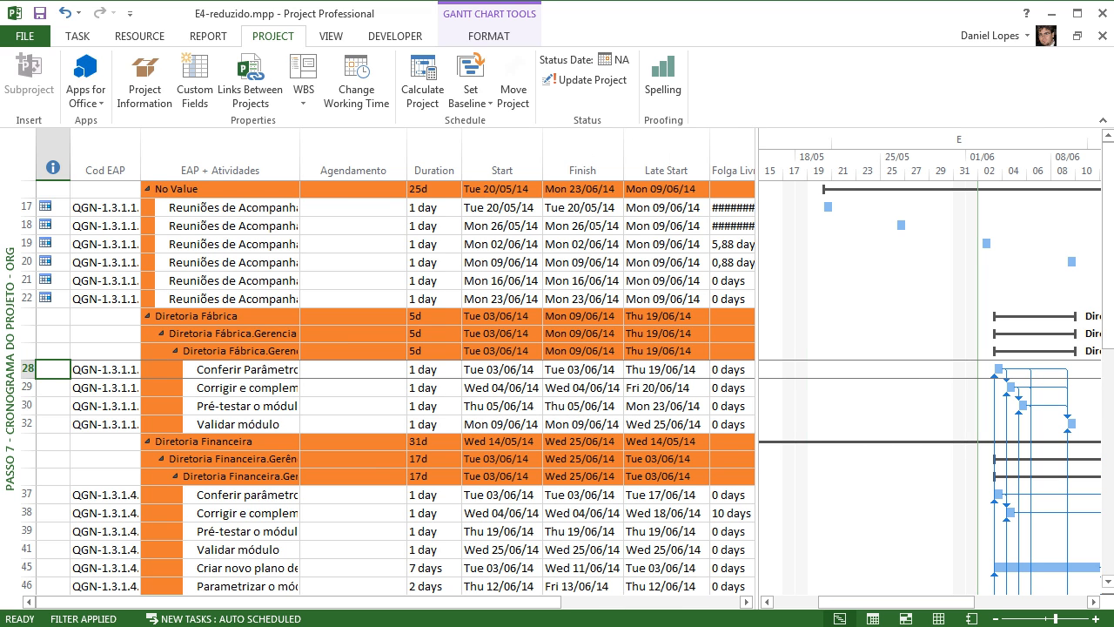
pyautogui.rightClick(9, 386)
pyautogui.click(114, 408)
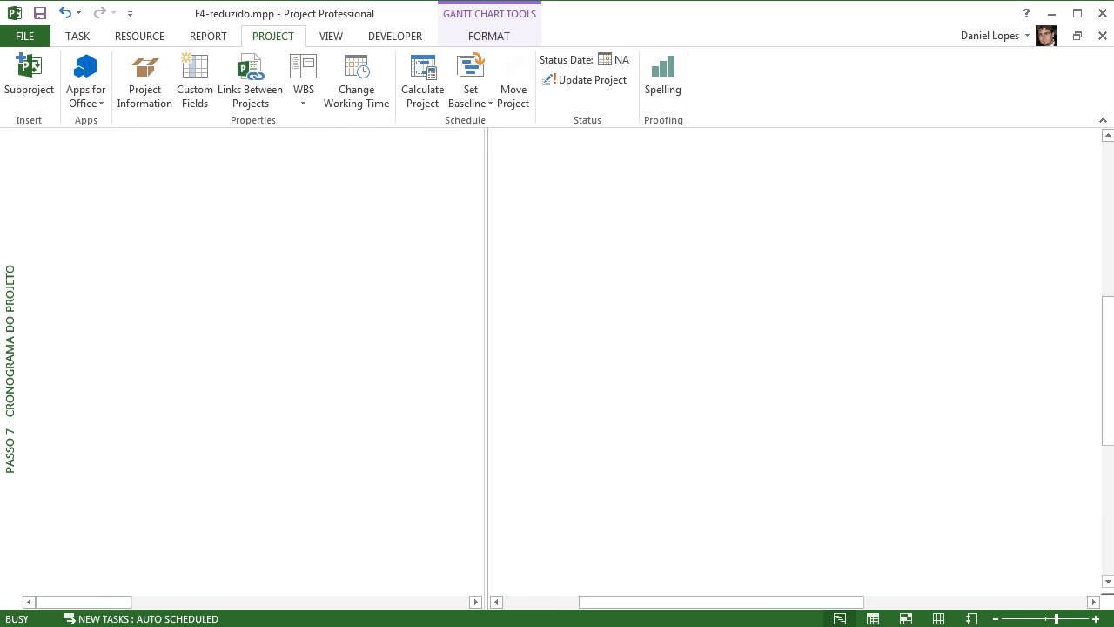
# - Examine the top, middle and bottom tier and non-working time settings of the Gantt chart's timescale
pyautogui.rightClick(647, 139)
pyautogui.click(687, 151)
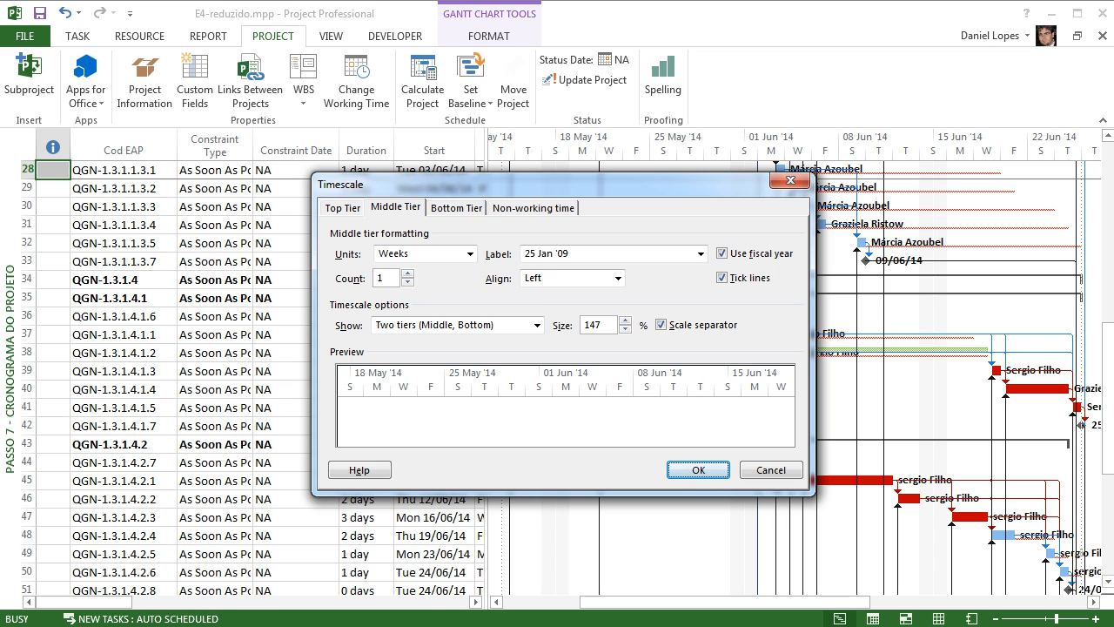
pyautogui.hotkey('ctrl', 'shift', 'Tab')
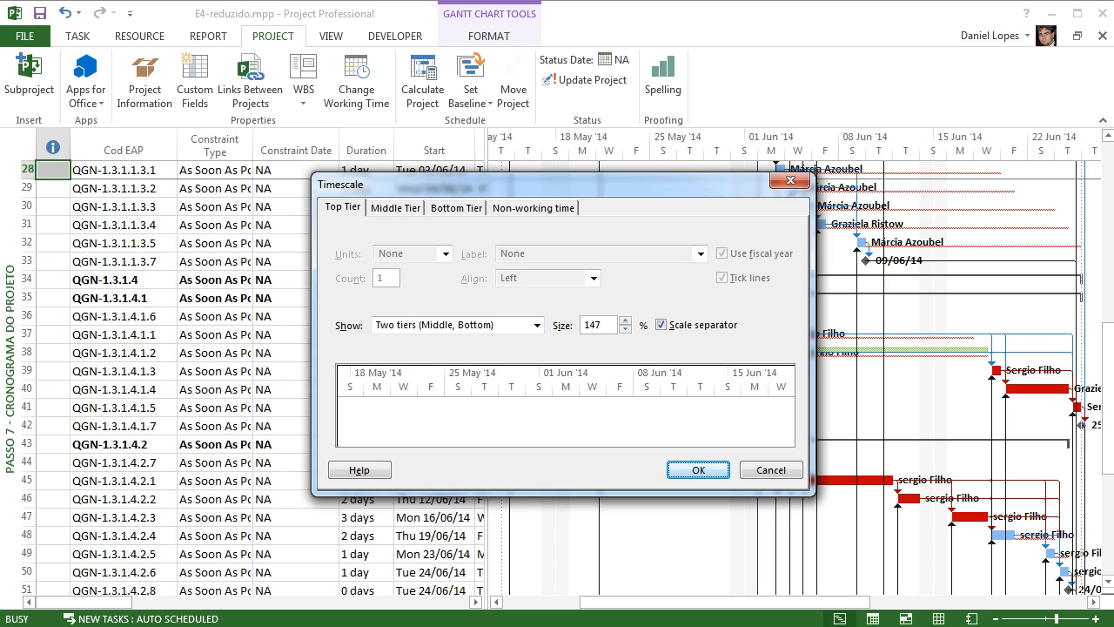
pyautogui.hotkey('ctrl', 'Tab')
pyautogui.hotkey('ctrl', 'Tab')
pyautogui.hotkey('ctrl', 'shift', 'Tab')
pyautogui.hotkey('ctrl', 'Tab')
pyautogui.hotkey('ctrl', 'shift', 'Tab')
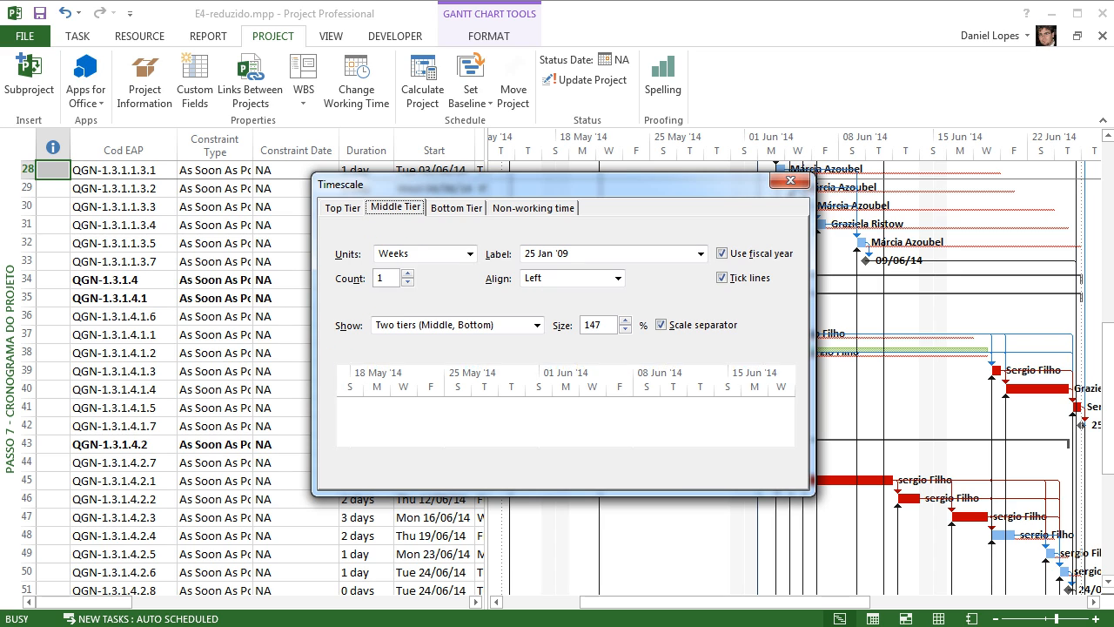
pyautogui.hotkey('ctrl', 'shift', 'Tab')
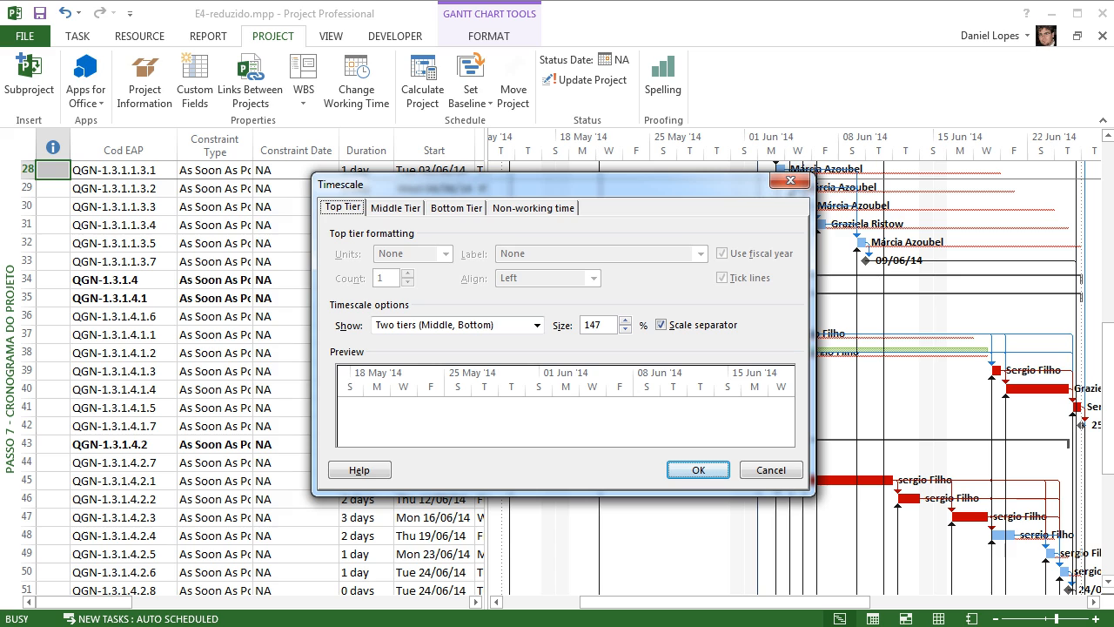
pyautogui.hotkey('ctrl', 'Tab')
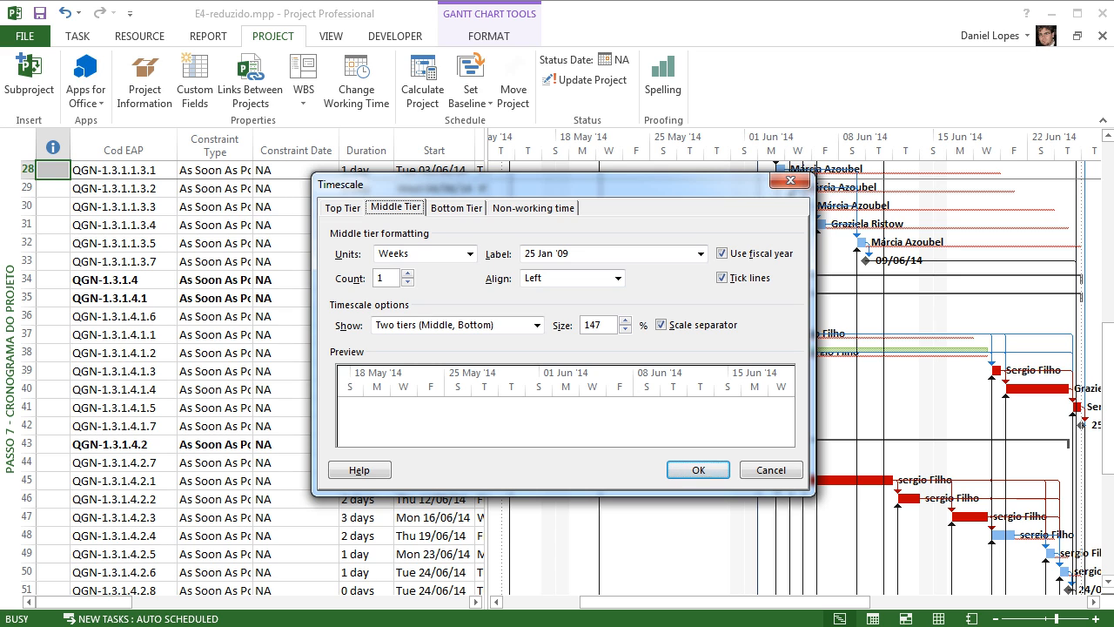
pyautogui.hotkey('ctrl', 'Tab')
pyautogui.hotkey('ctrl', 'Tab')
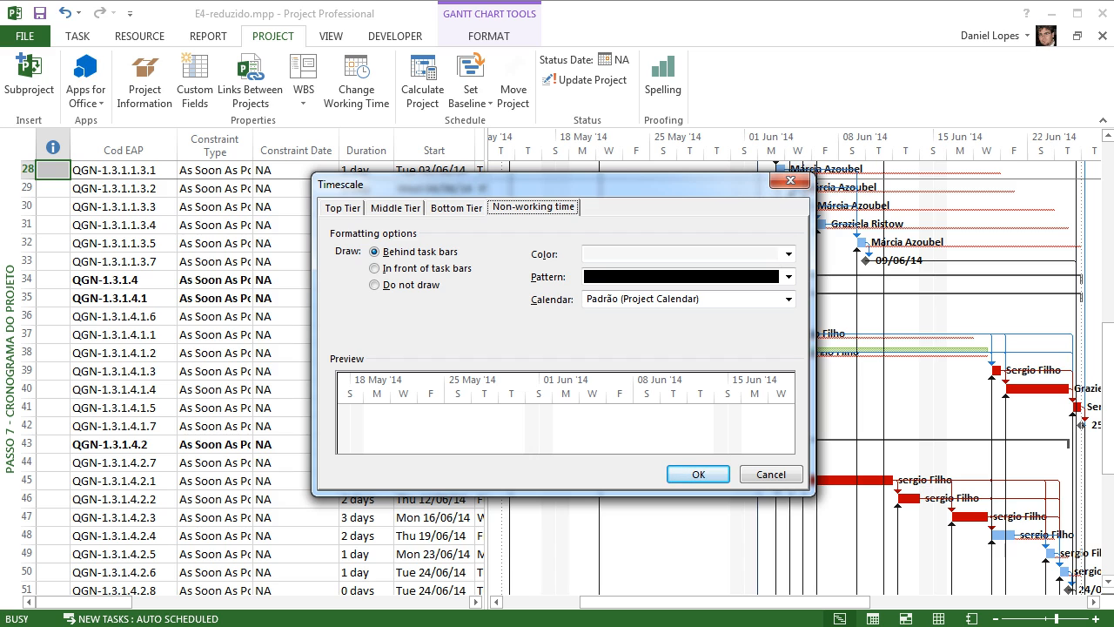
# - Set the timescale to Three tiers (Top, Middle, Bottom) and widen the task table past the Finish column
pyautogui.click(395, 208)
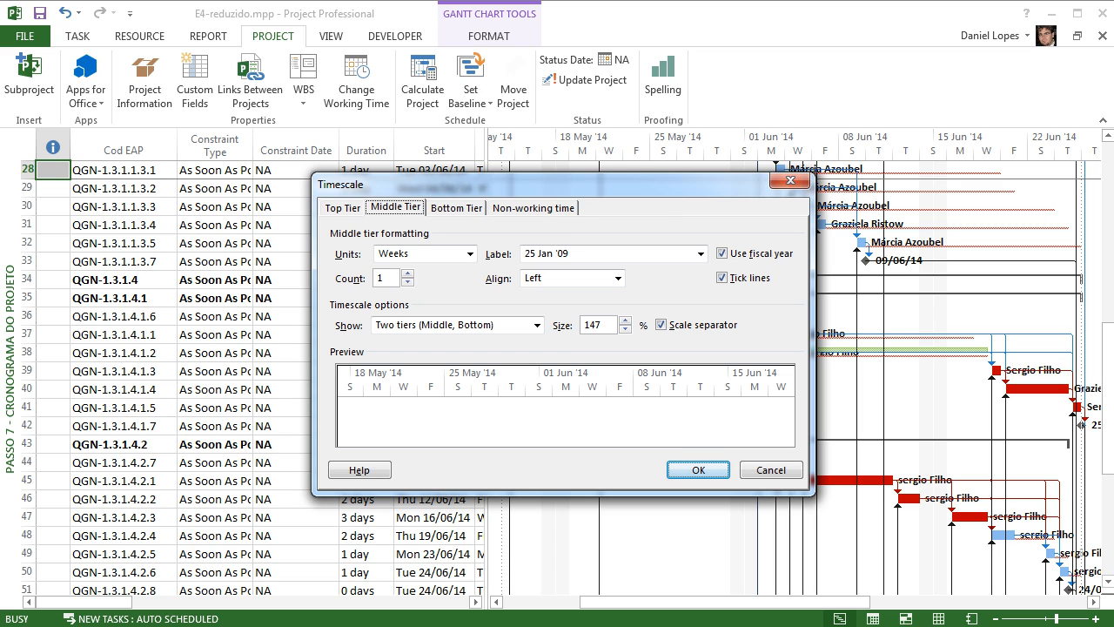
pyautogui.click(537, 326)
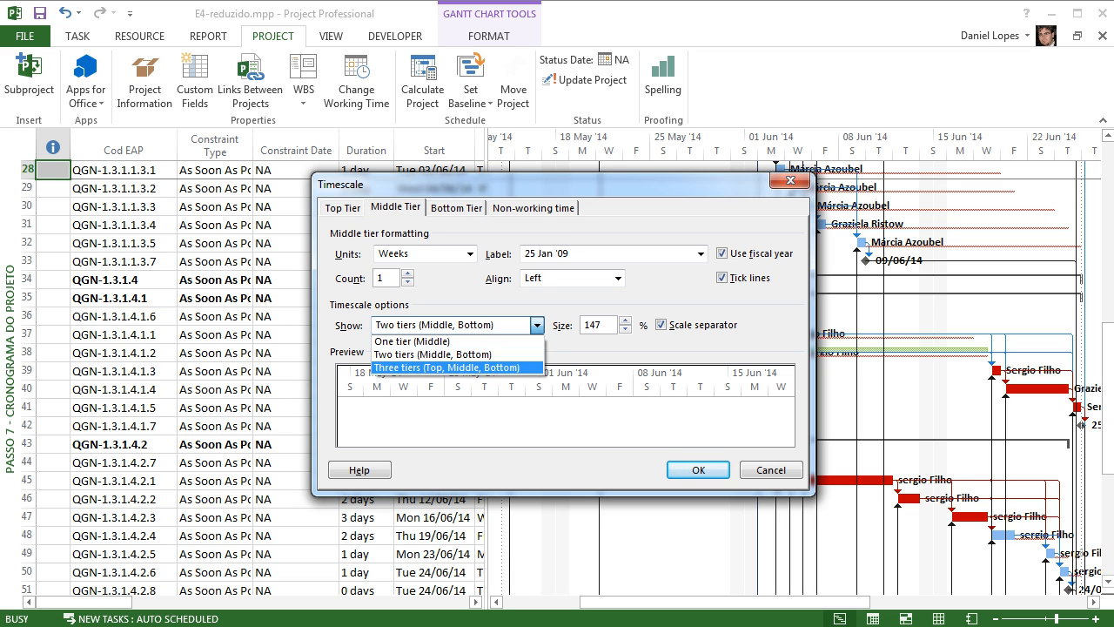
pyautogui.click(447, 367)
pyautogui.click(342, 208)
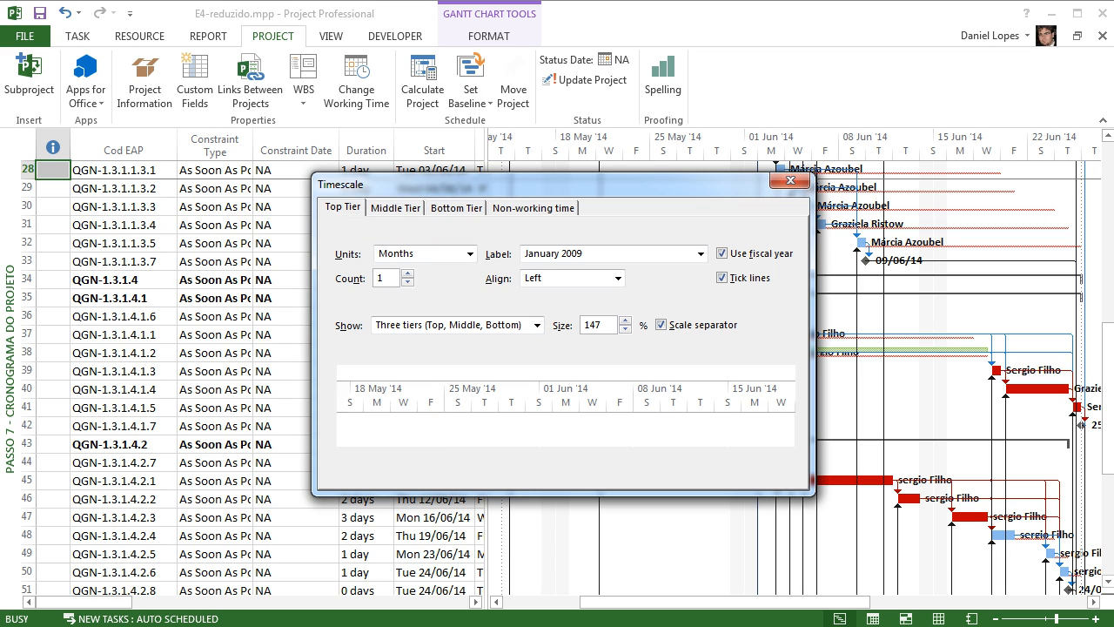
pyautogui.click(395, 207)
pyautogui.click(456, 208)
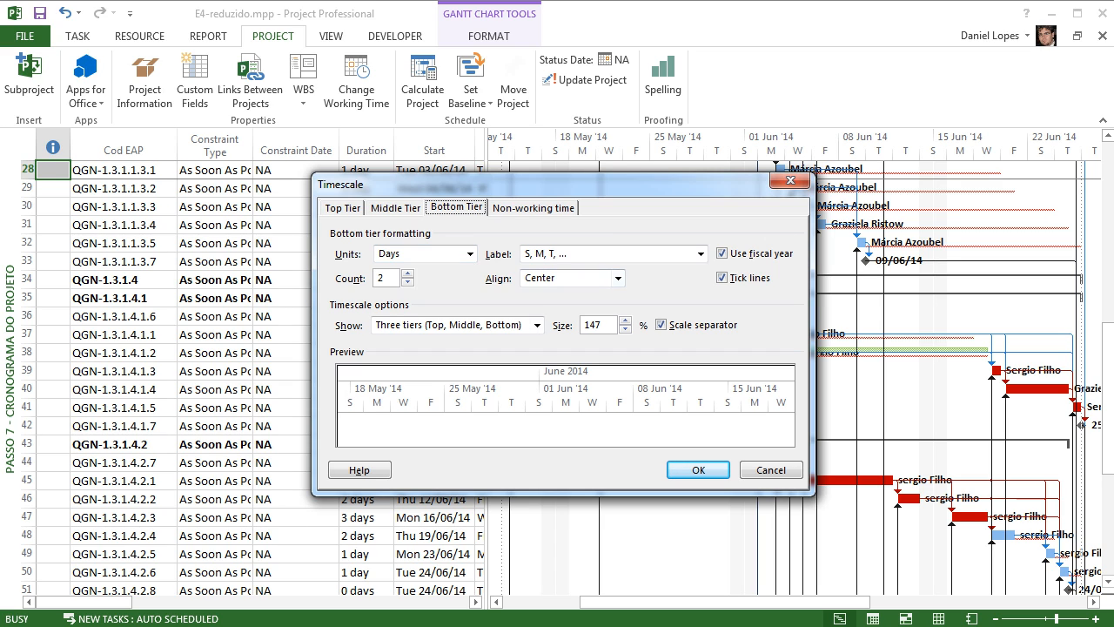
pyautogui.click(395, 208)
pyautogui.click(342, 208)
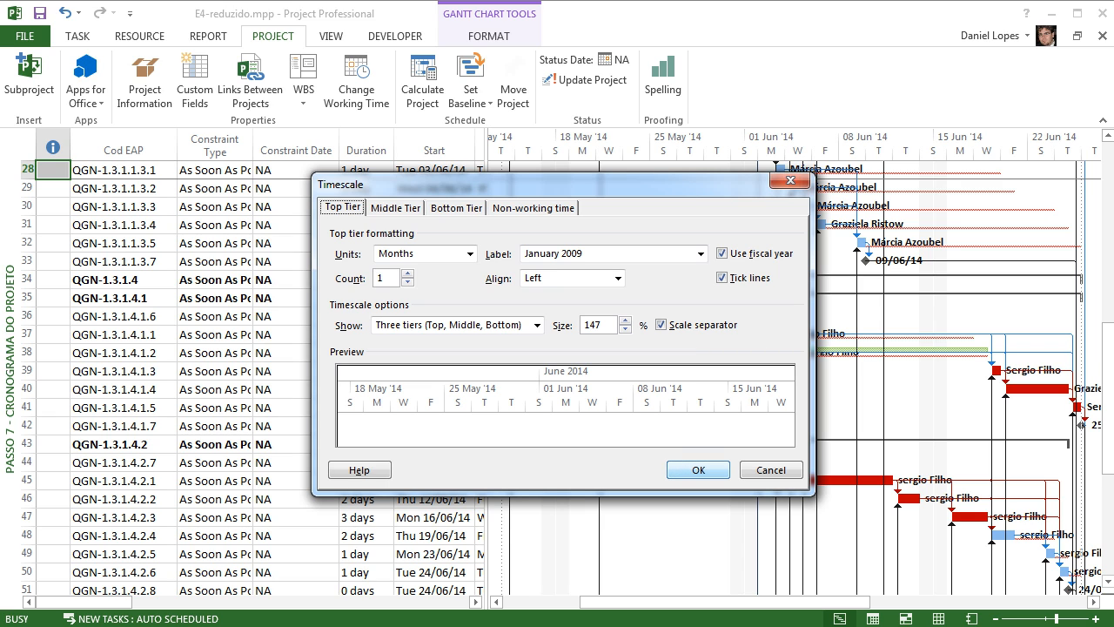
pyautogui.click(698, 470)
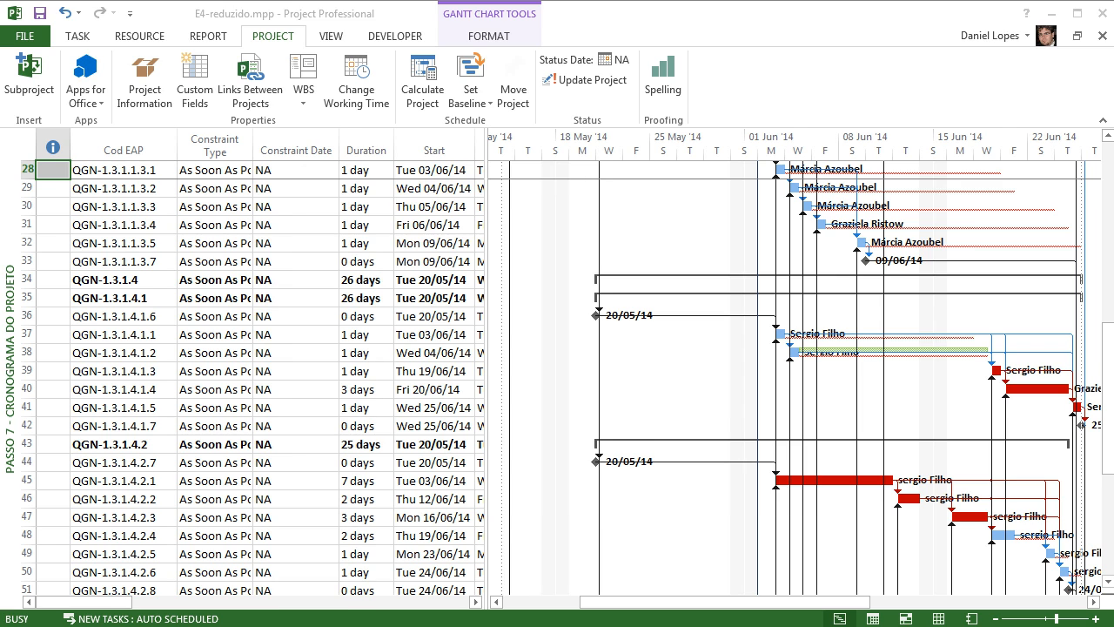
pyautogui.moveTo(487, 348); pyautogui.dragTo(599, 348)
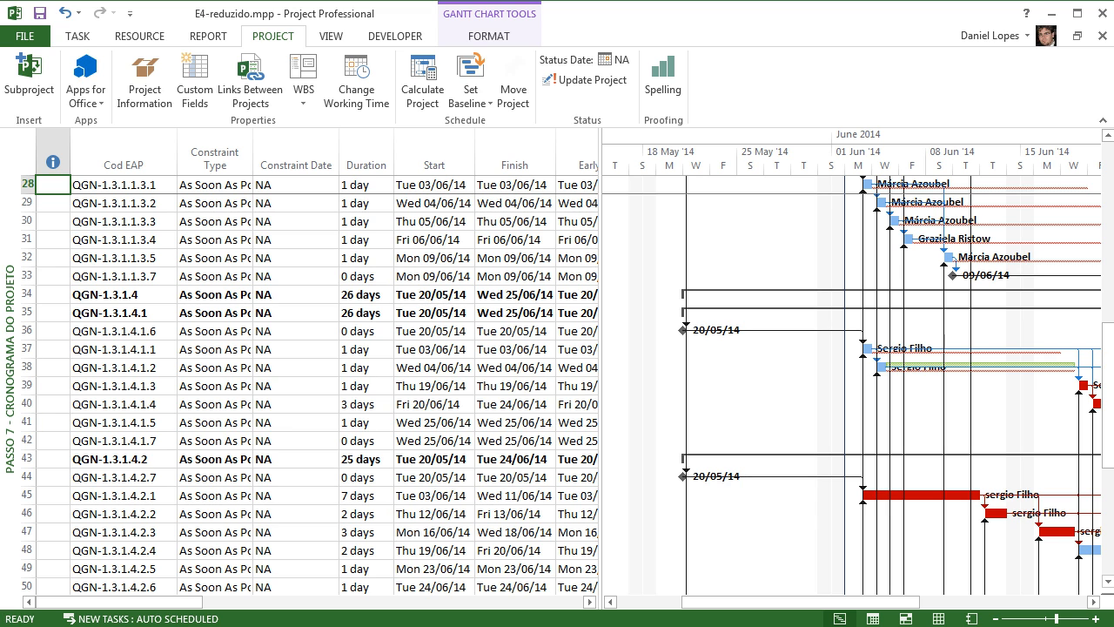
# - Switch to the Passo 7 - Cronograma do Projeto - ORG view and examine its filter definition
pyautogui.rightClick(11, 368)
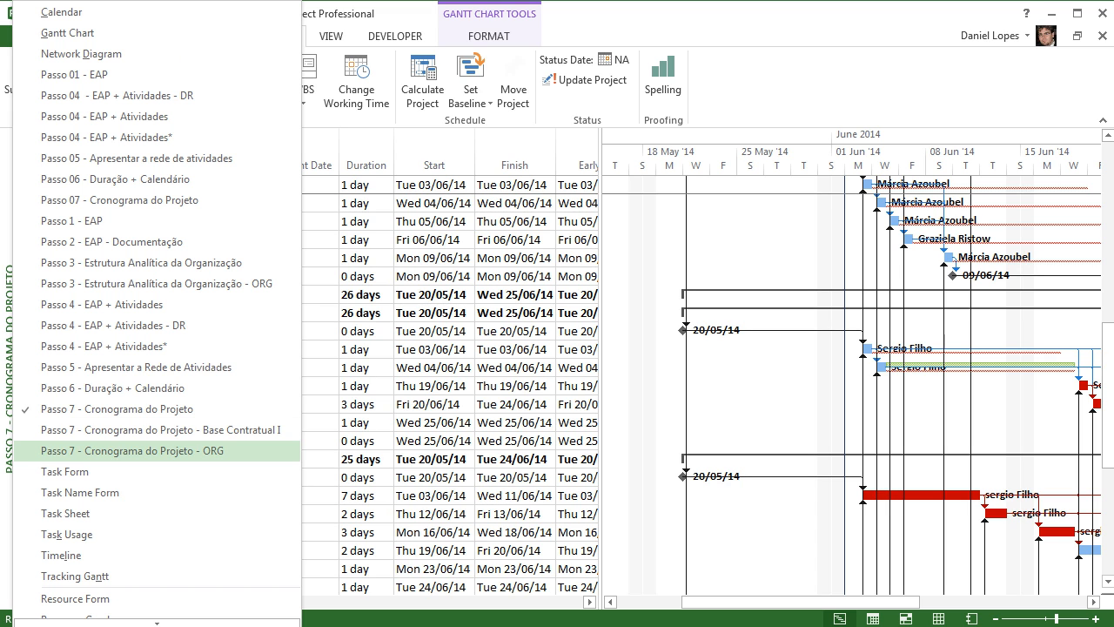
pyautogui.click(95, 451)
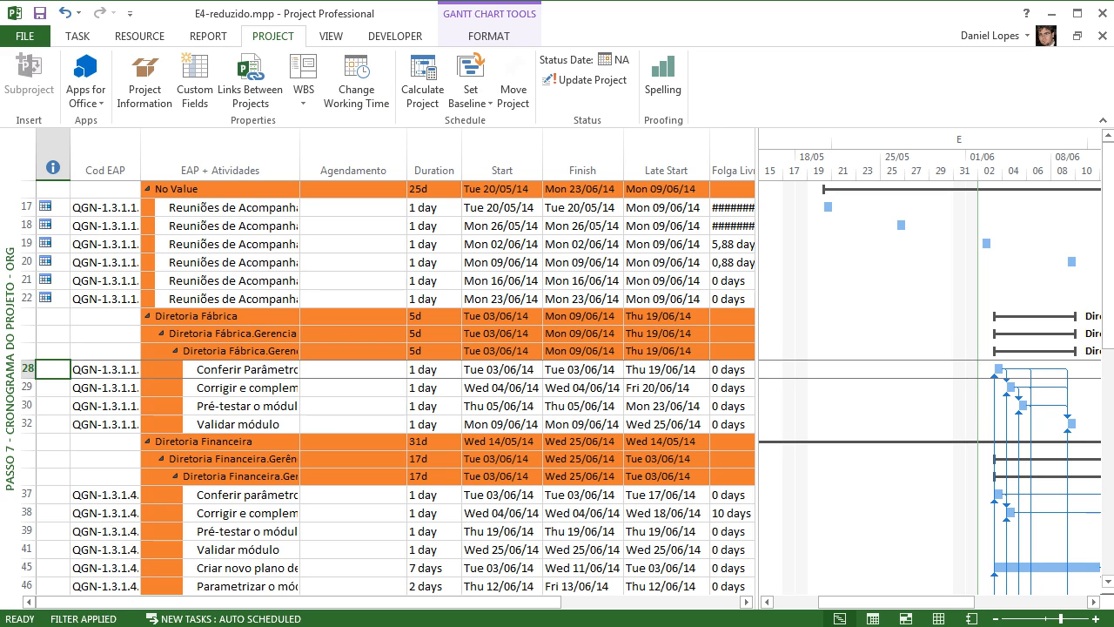
pyautogui.click(331, 35)
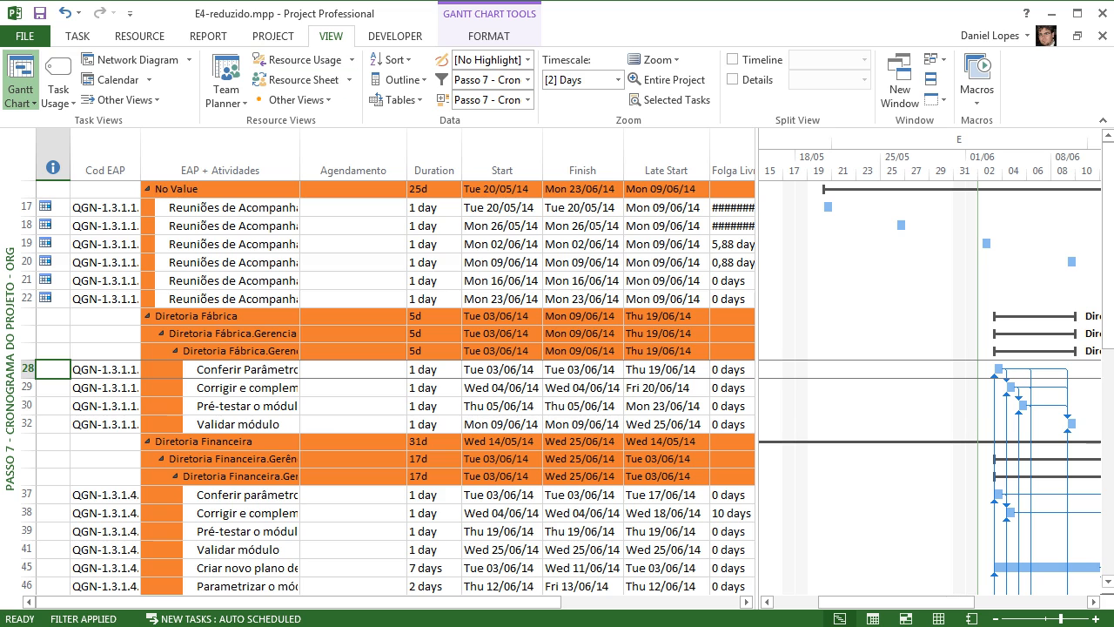
pyautogui.click(527, 79)
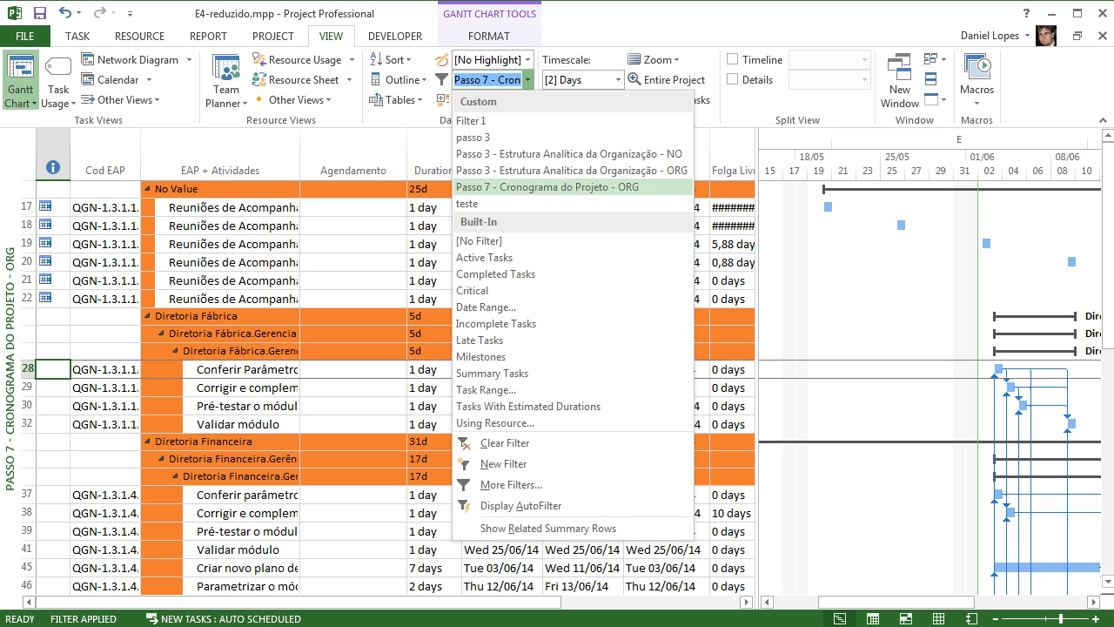
pyautogui.click(505, 485)
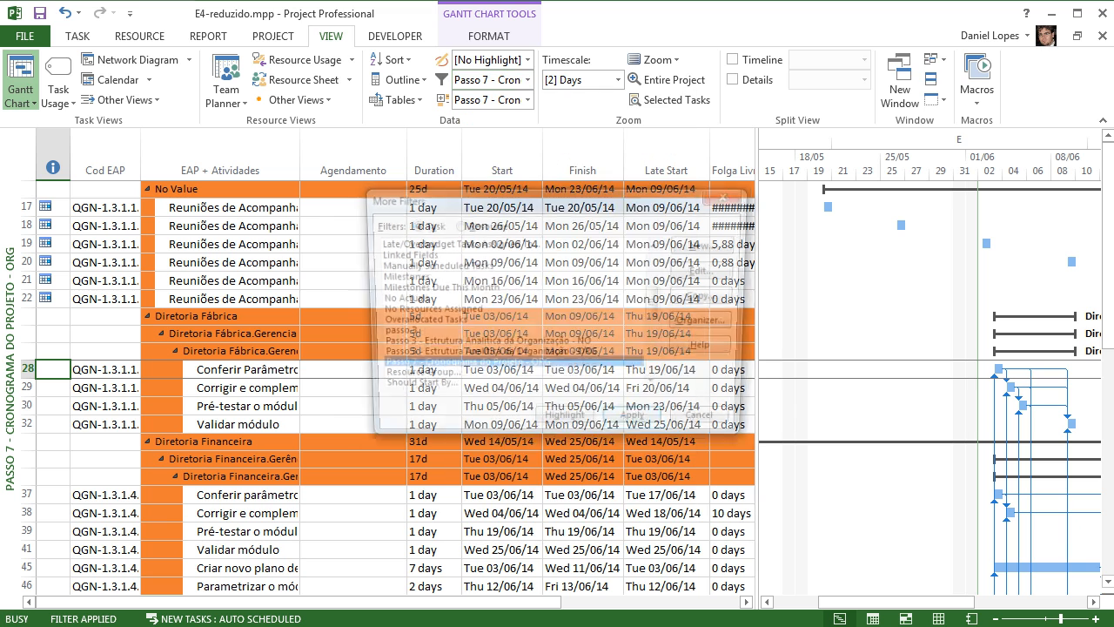
pyautogui.click(709, 270)
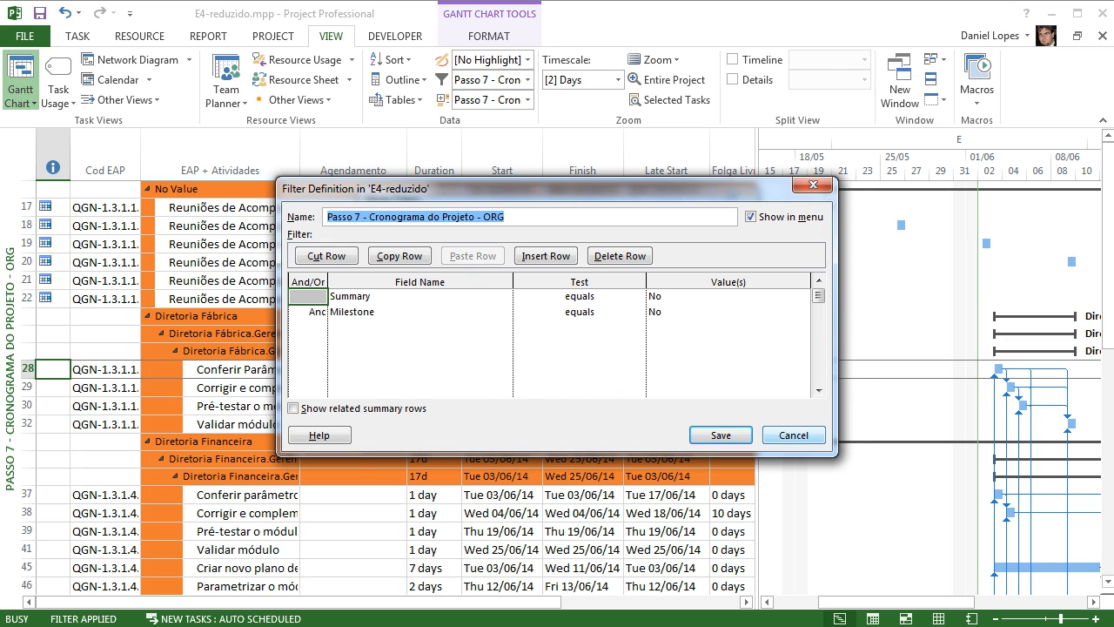
pyautogui.press('Return')
pyautogui.click(711, 425)
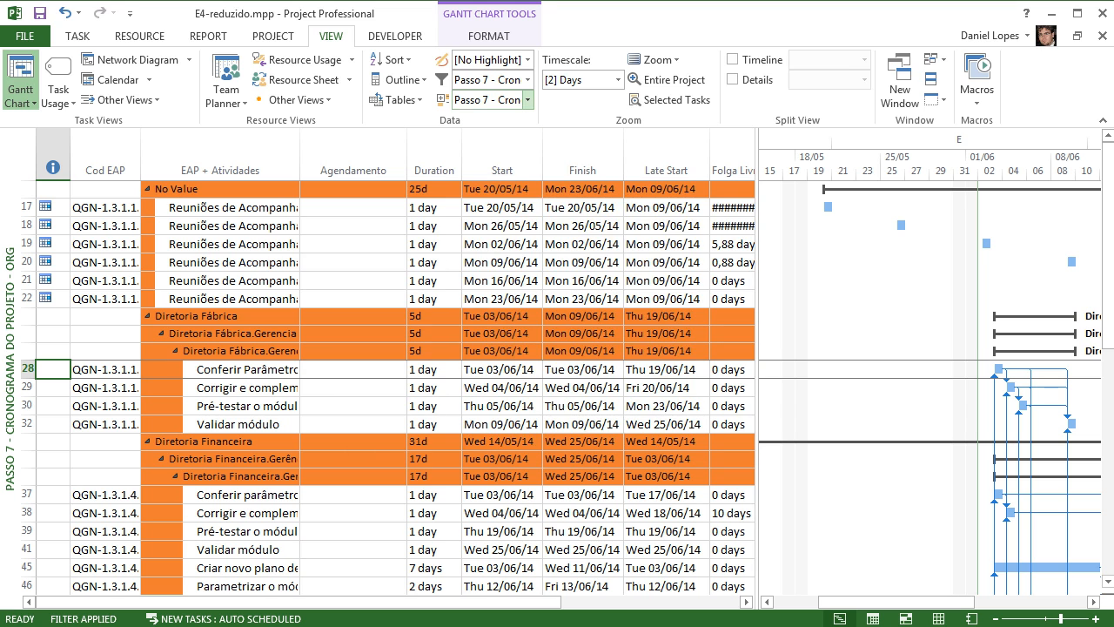
# - Examine the definition of the Passo 7 - Cronograma do Projeto - ORG group
pyautogui.click(527, 100)
pyautogui.press('Escape')
pyautogui.hotkey('alt', 'e')
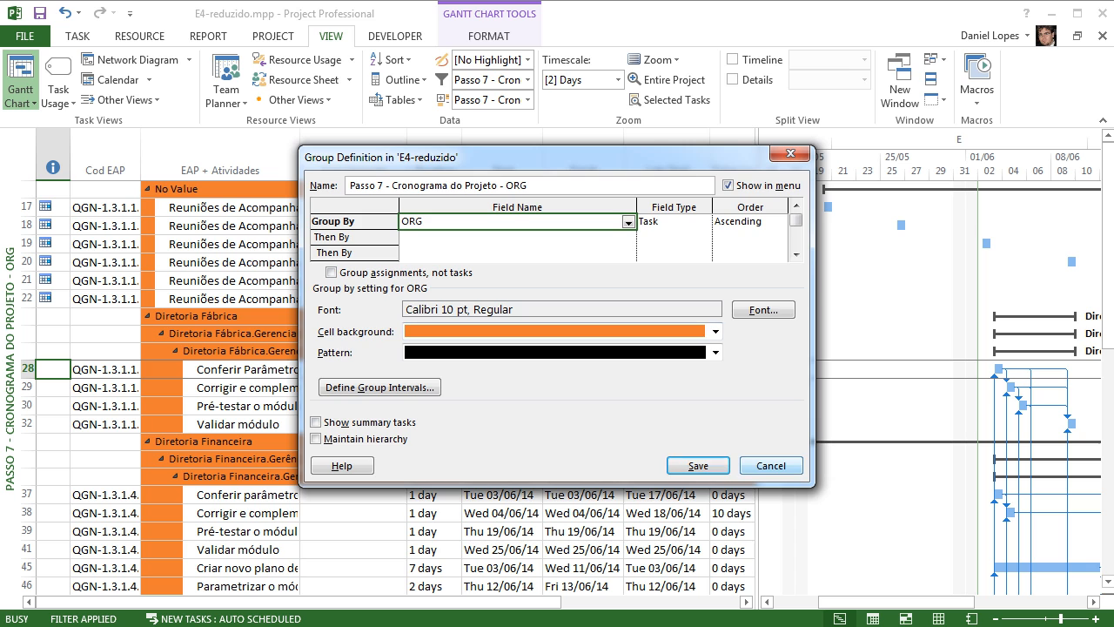
pyautogui.press('Escape')
pyautogui.press('Return')
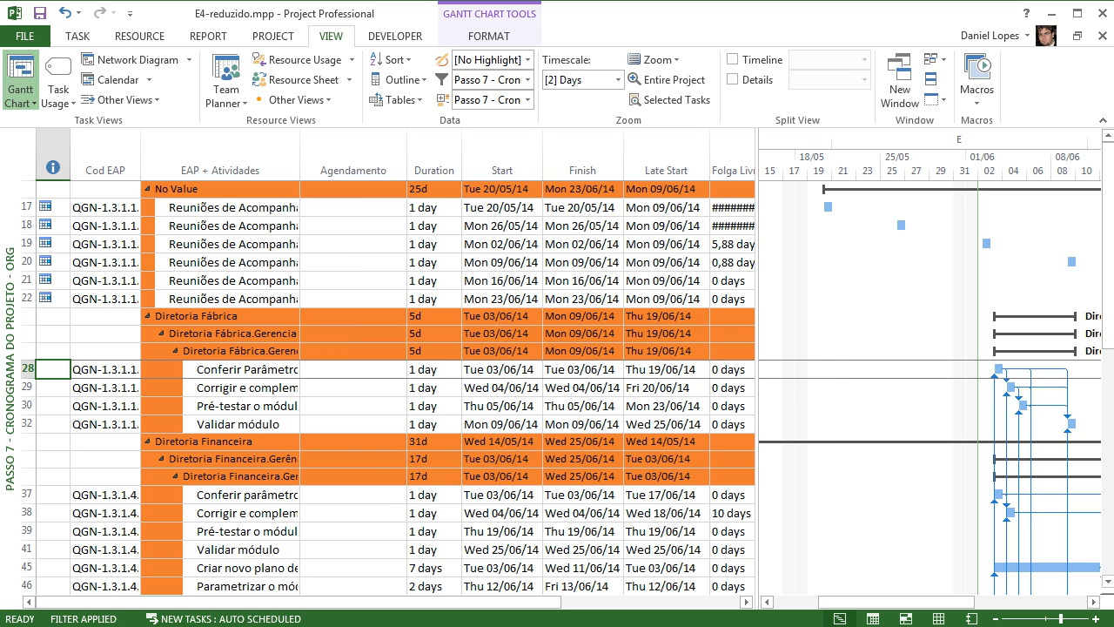
# - Widen the EAP + Atividades column to show full task names and check the Agendamento column's field settings
pyautogui.click(224, 225)
pyautogui.moveTo(301, 169); pyautogui.dragTo(488, 170)
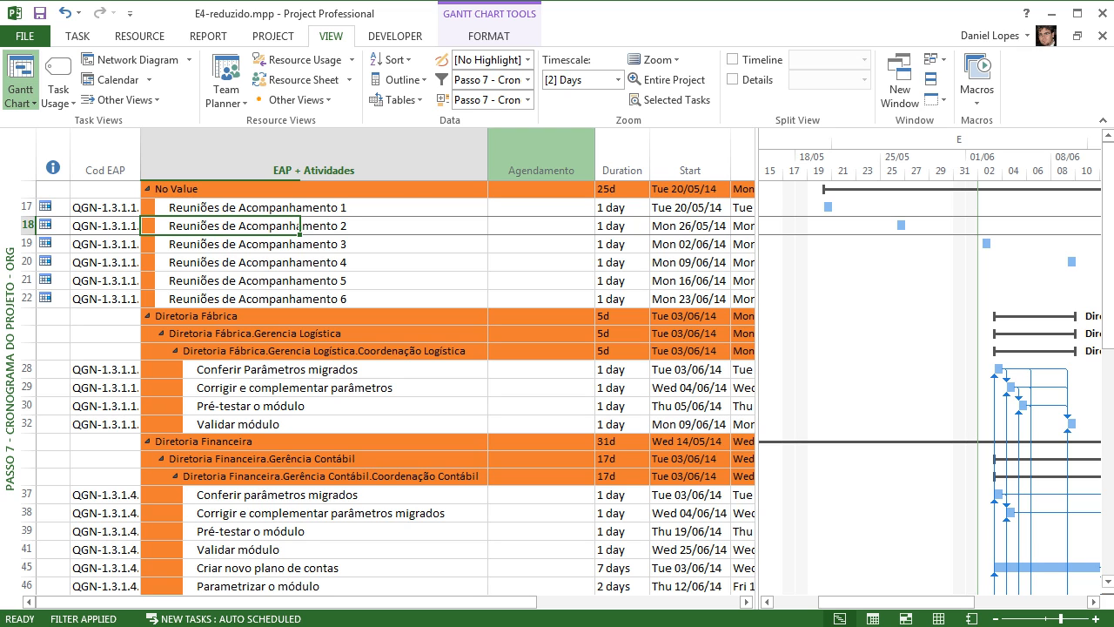
pyautogui.click(540, 170)
pyautogui.rightClick(541, 170)
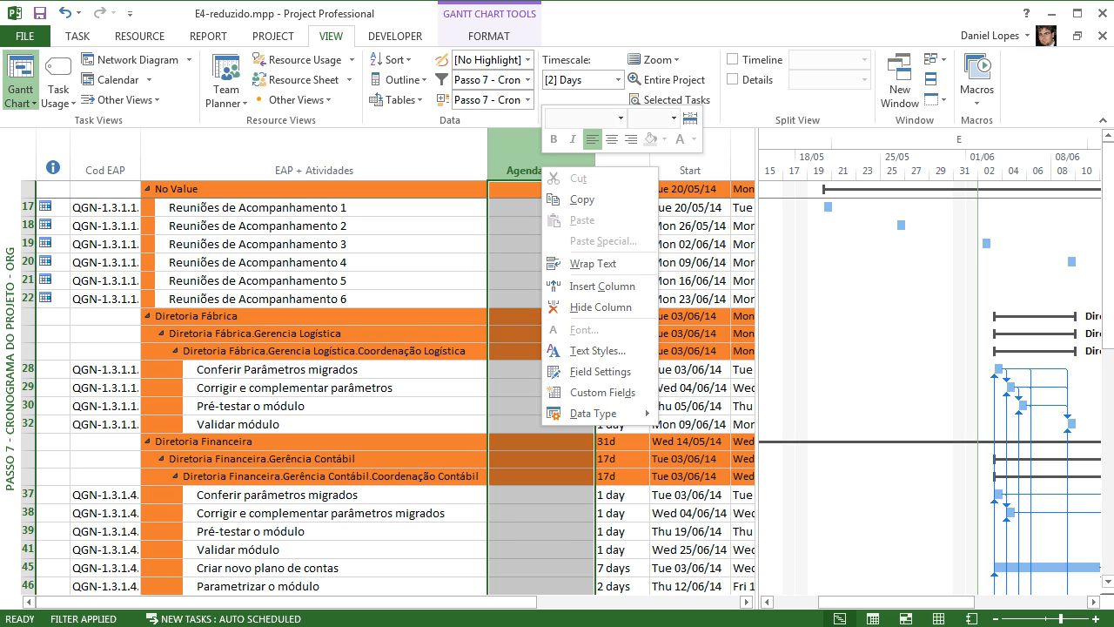
pyautogui.click(601, 371)
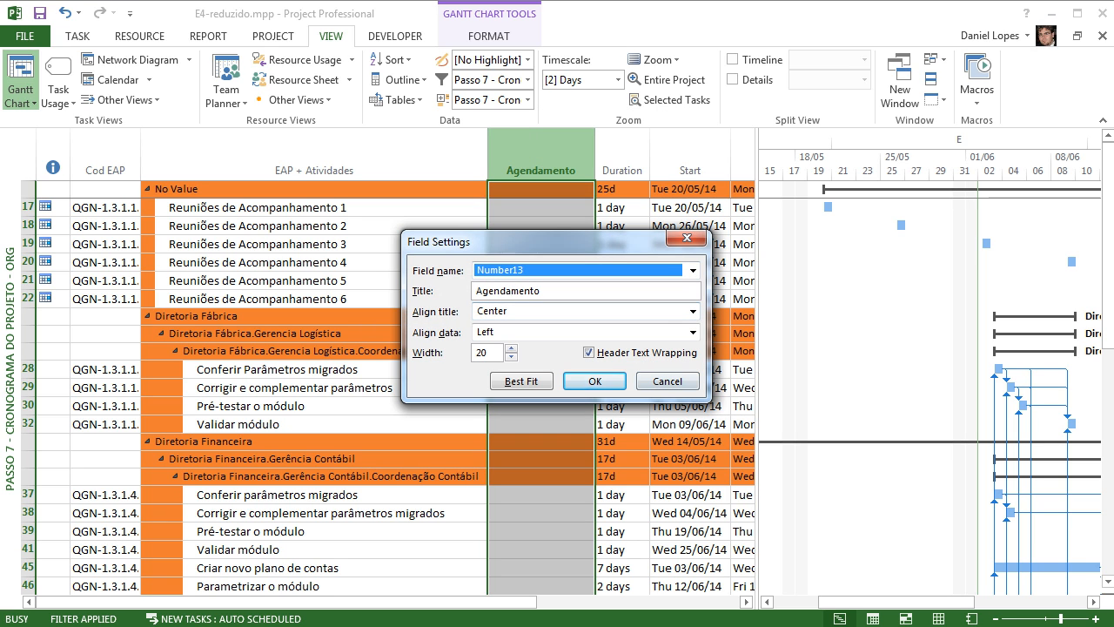
pyautogui.press('Return')
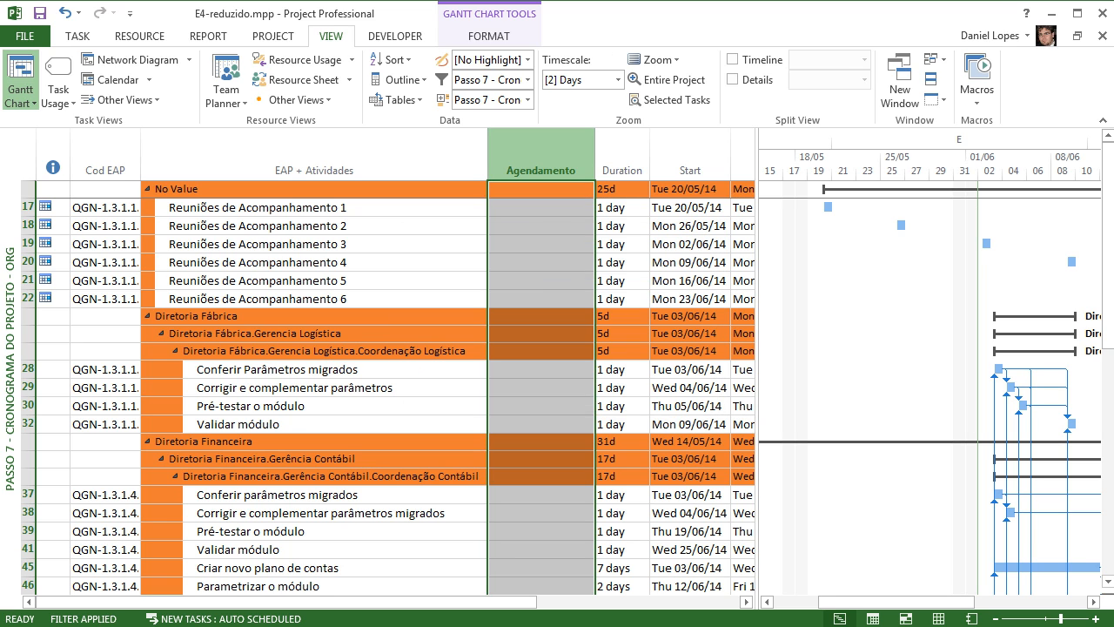
# - Open the formula of the Number13 custom field behind the Agendamento column
pyautogui.rightClick(538, 167)
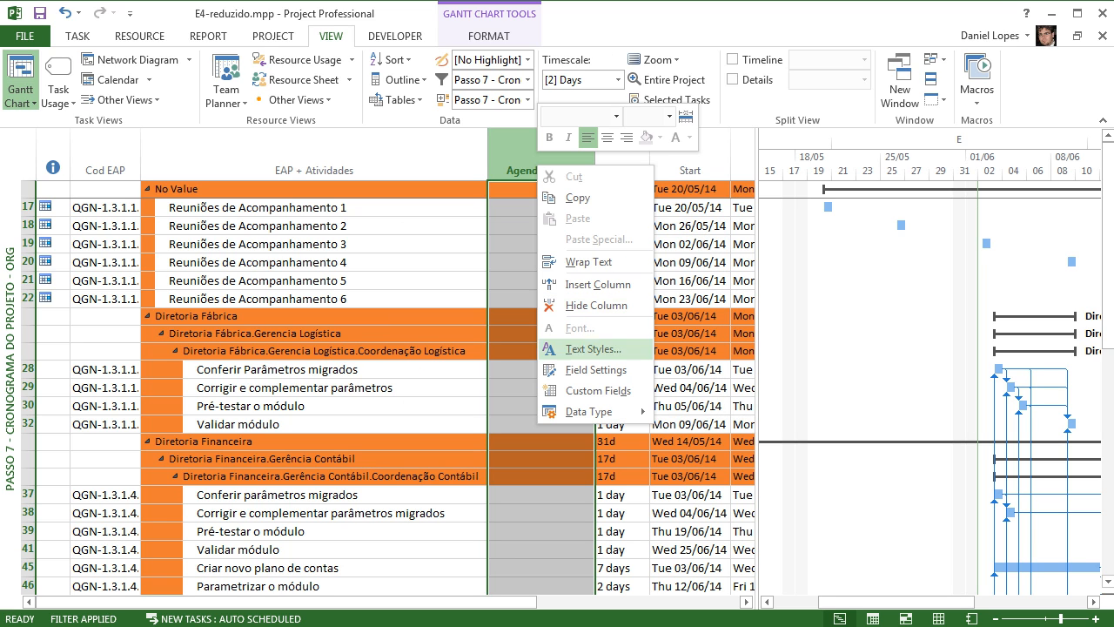
pyautogui.click(598, 391)
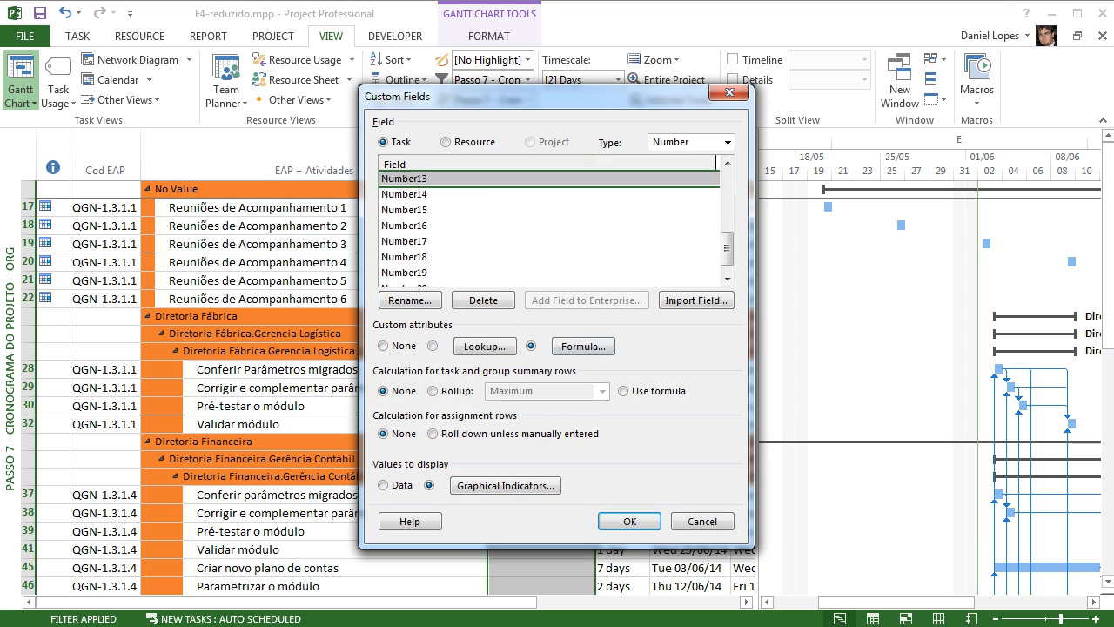
pyautogui.click(583, 347)
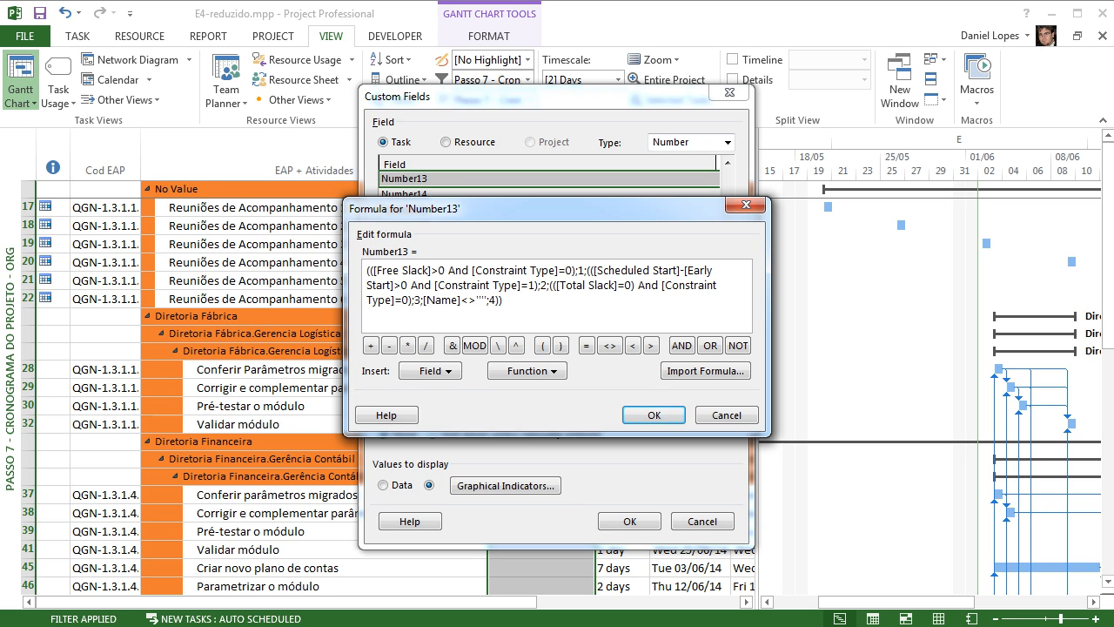
pyautogui.write('S')
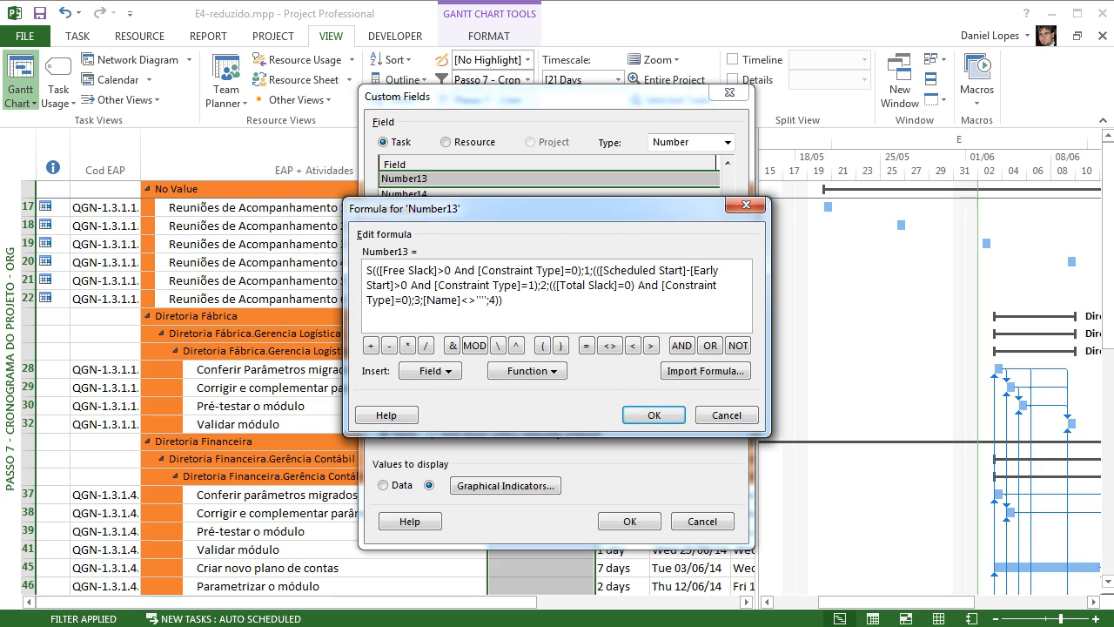
pyautogui.write('WITC')
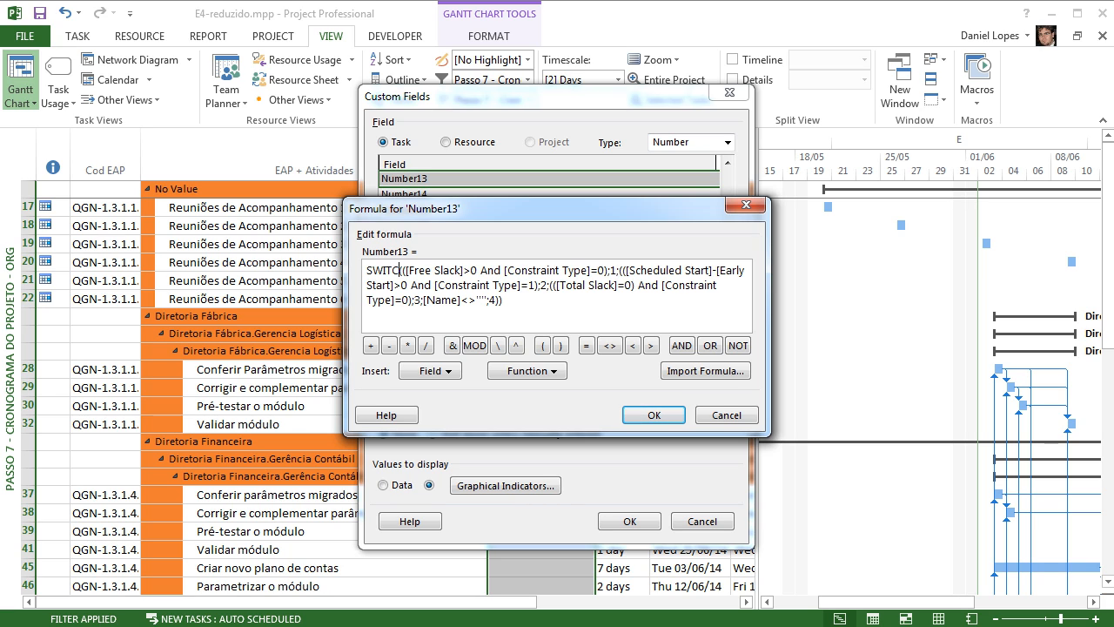
pyautogui.write('H')
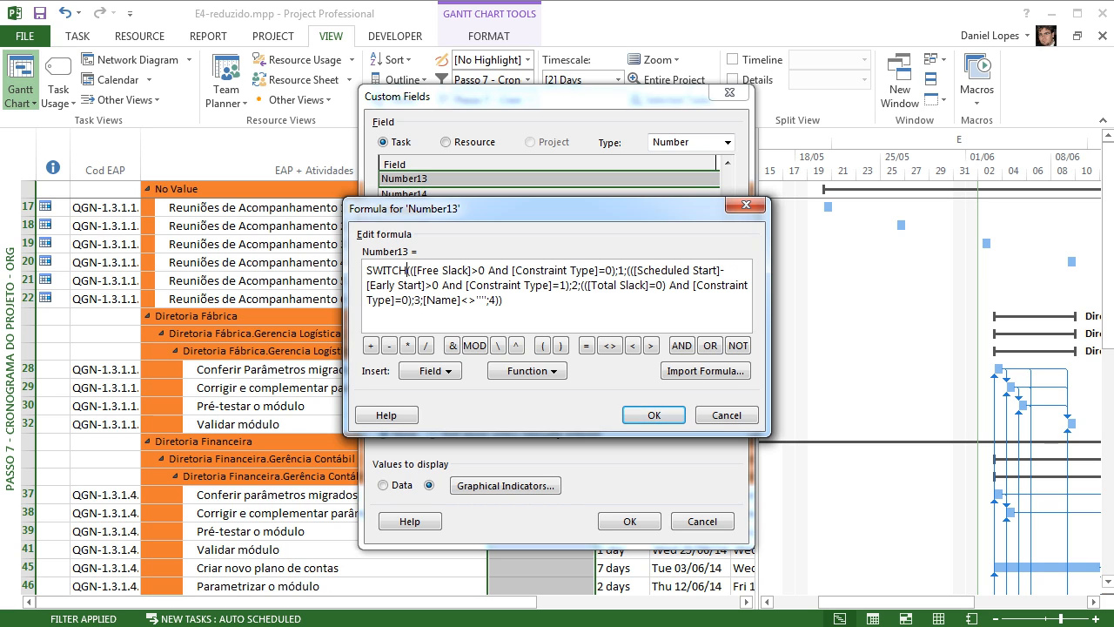
pyautogui.press('BackSpace')
pyautogui.press('BackSpace')
pyautogui.press('BackSpace')
pyautogui.press('BackSpace')
pyautogui.press('BackSpace')
pyautogui.press('BackSpace')
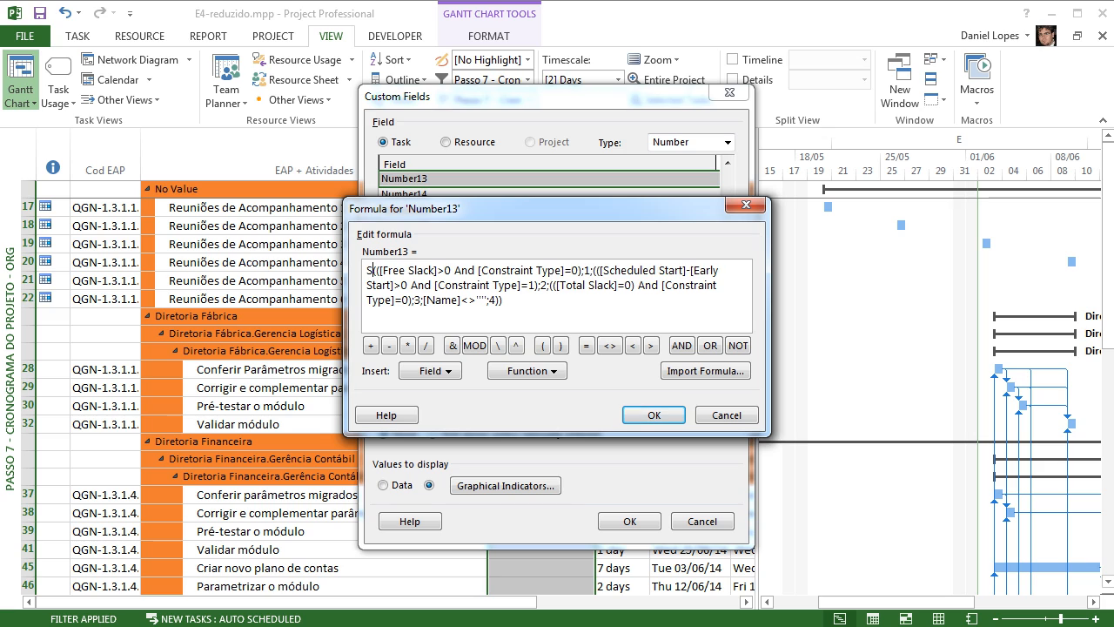
# - Try to apply the Number13 formula with its leading function name spelled out as switch
pyautogui.write('swit')
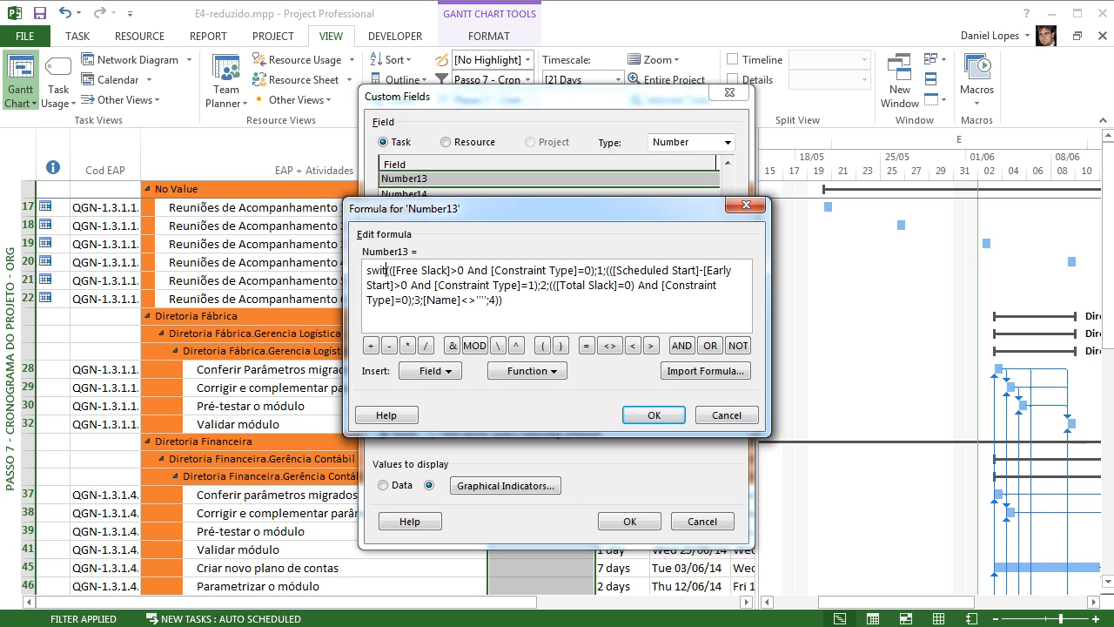
pyautogui.write('ch')
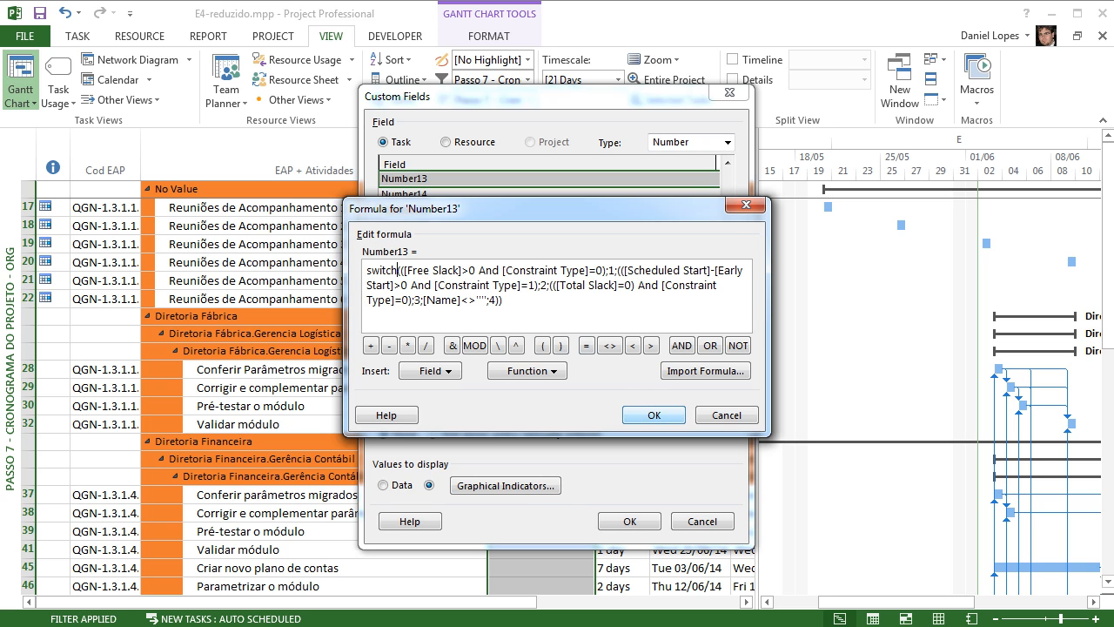
pyautogui.press('Return')
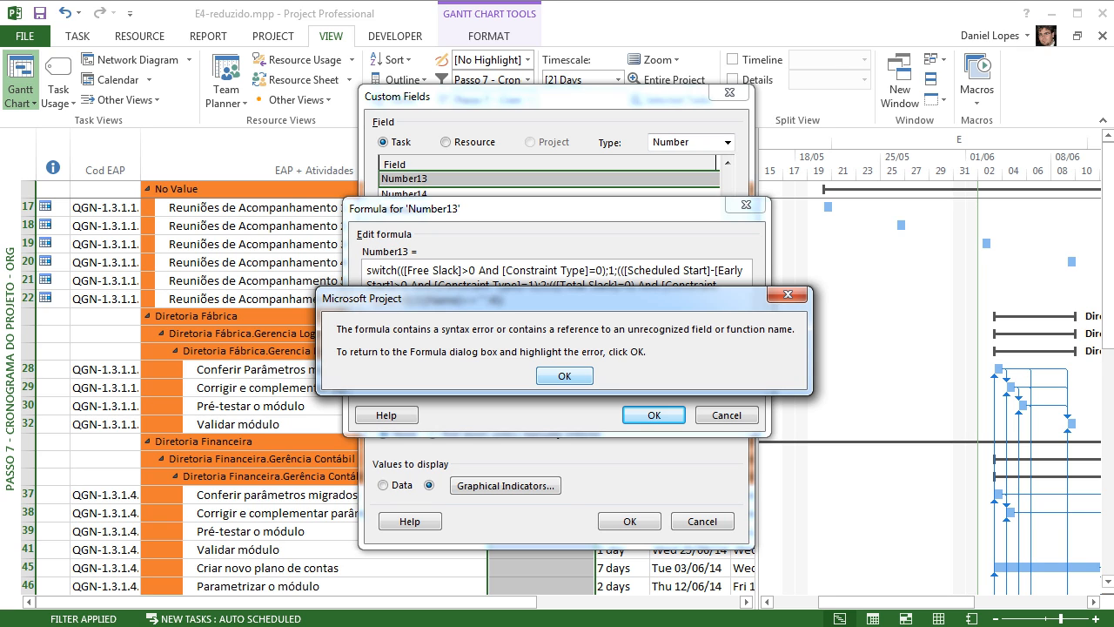
pyautogui.press('Return')
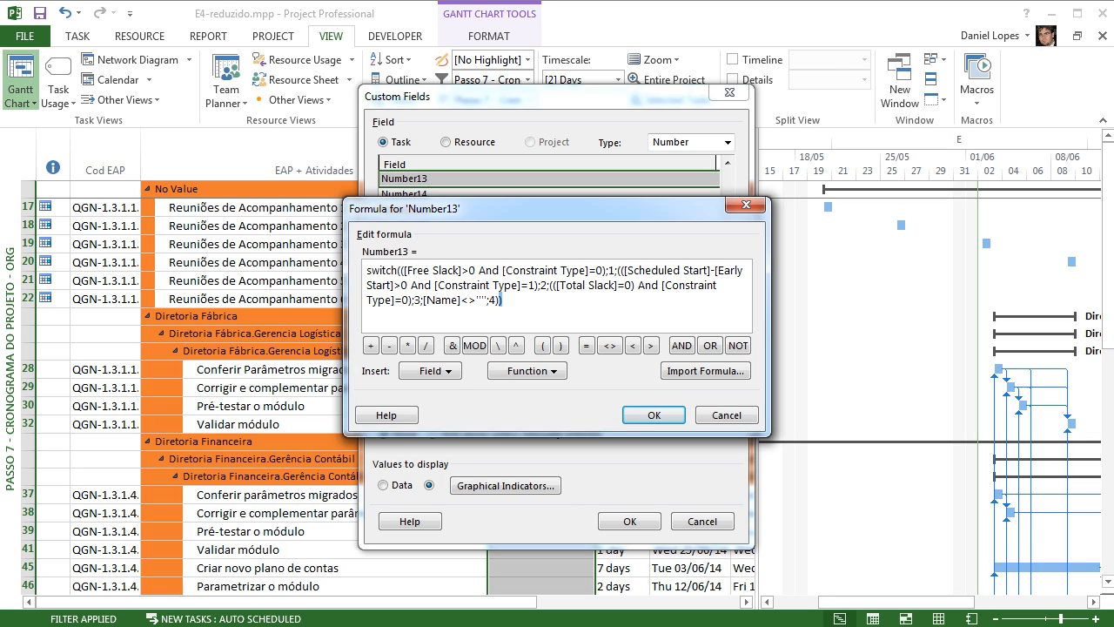
# - Try to apply the formula with the extra closing parenthesis at its end removed
pyautogui.hotkey('shift', 'Left')
pyautogui.hotkey('shift', 'Left')
pyautogui.hotkey('shift', 'Right')
pyautogui.hotkey('shift', 'Right')
pyautogui.press('Return')
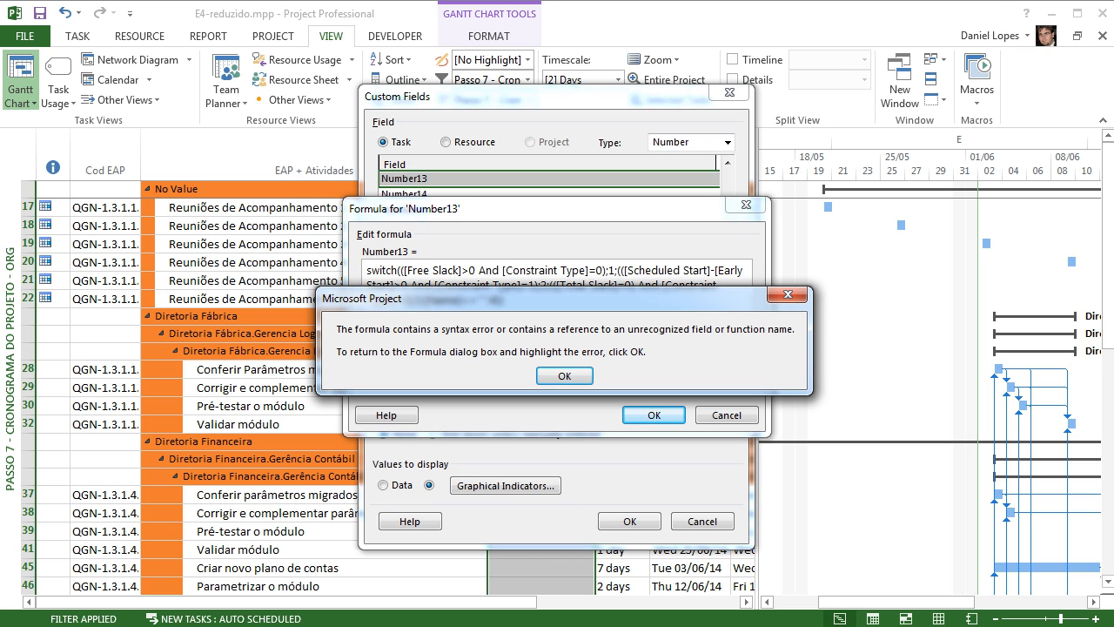
pyautogui.press('Return')
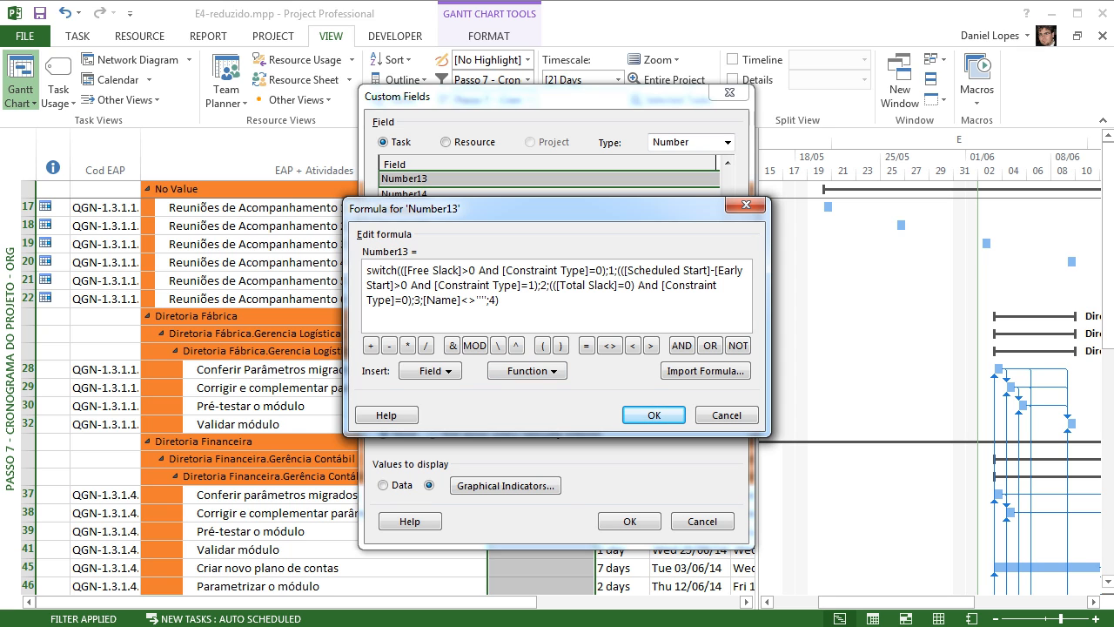
pyautogui.press('Return')
pyautogui.press('Return')
pyautogui.press('Return')
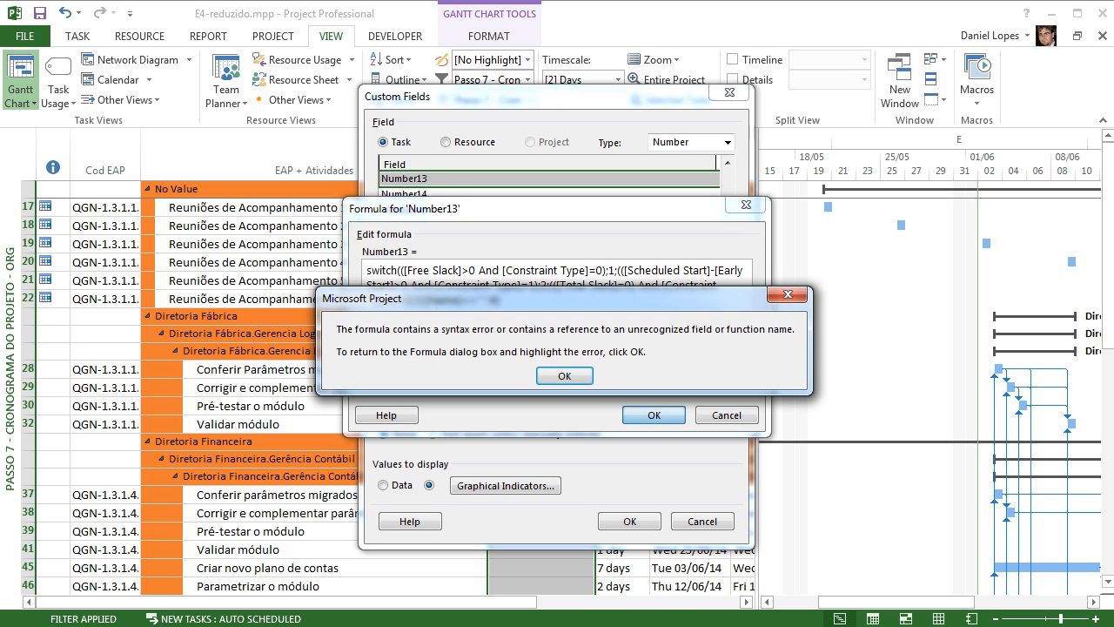
pyautogui.press('Return')
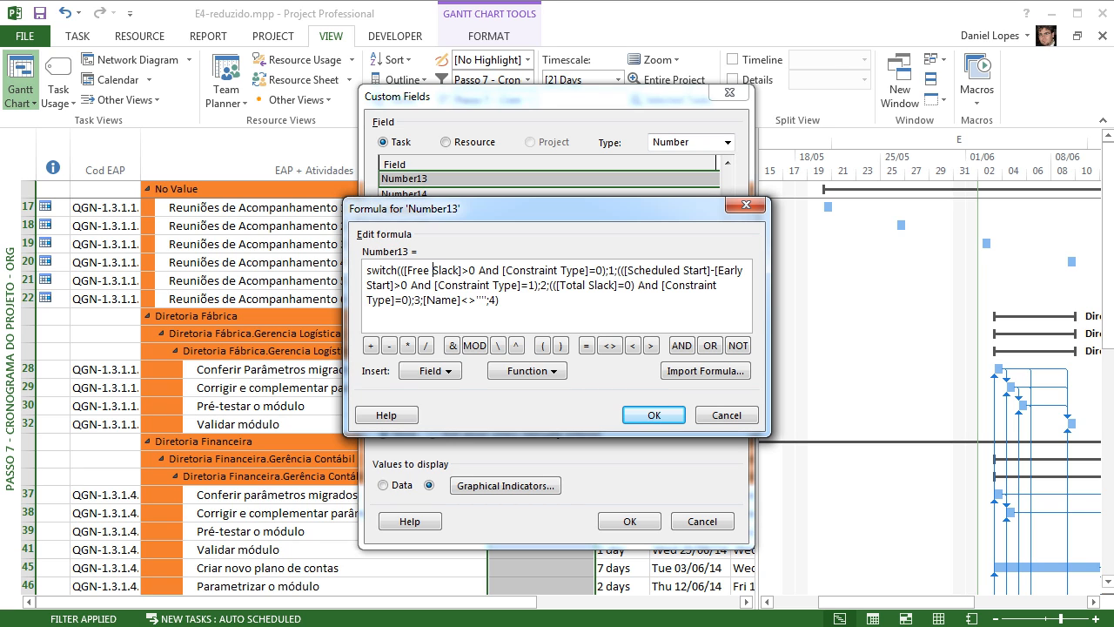
# - Replace the Number13 formula with Switch(([Free Slack]>0 And [Constraint Type]=0);1;(([Scheduled Start]-[Early Start])>0 And [Constraint Type]=1);2;(([Total Slack]=0) And [Constraint Type]=0);3;Name<>"";4) and apply it
pyautogui.hotkey('ctrl', 'a')
pyautogui.write('\'Switch(([Free Slack]>0 And [Constraint Type]=0);1;((([Scheduled Start]-[Early Start])>0 And [Constraint Type]=1);2;((([Total Slack]=0) And [Constraint Type]=0);3;Name<>"";4)\'.')
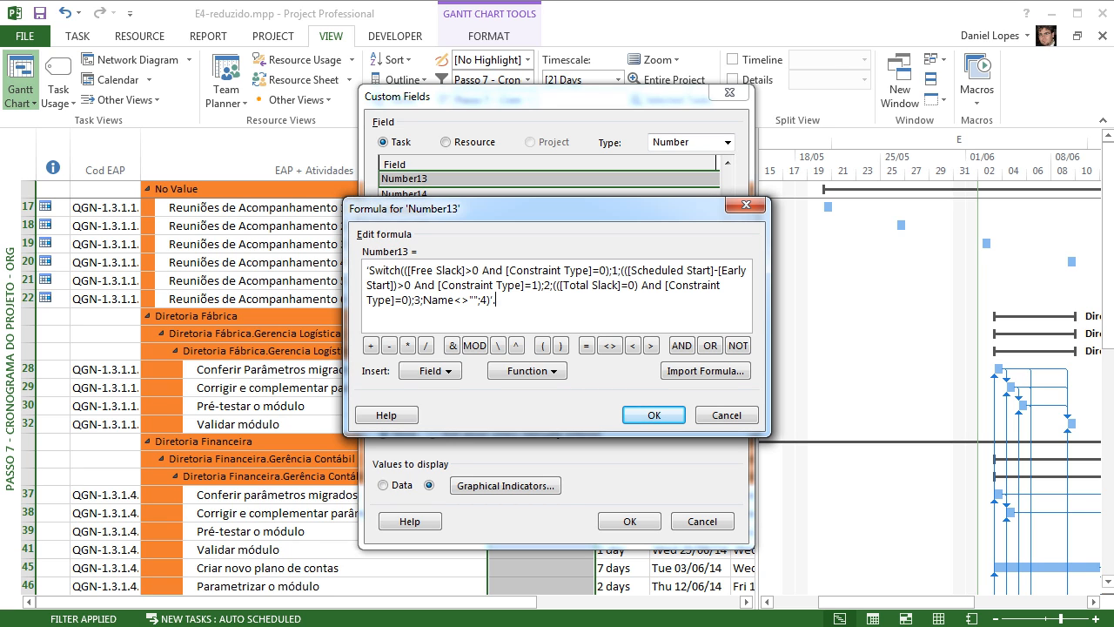
pyautogui.press('BackSpace')
pyautogui.press('BackSpace')
pyautogui.press('BackSpace')
pyautogui.click(492, 301)
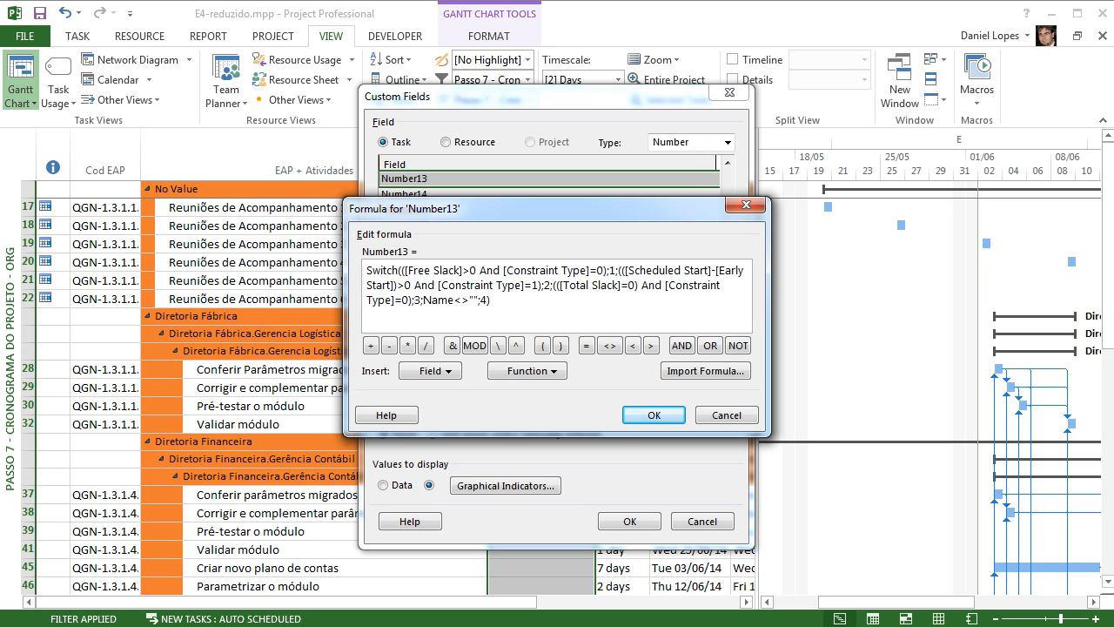
pyautogui.click(654, 415)
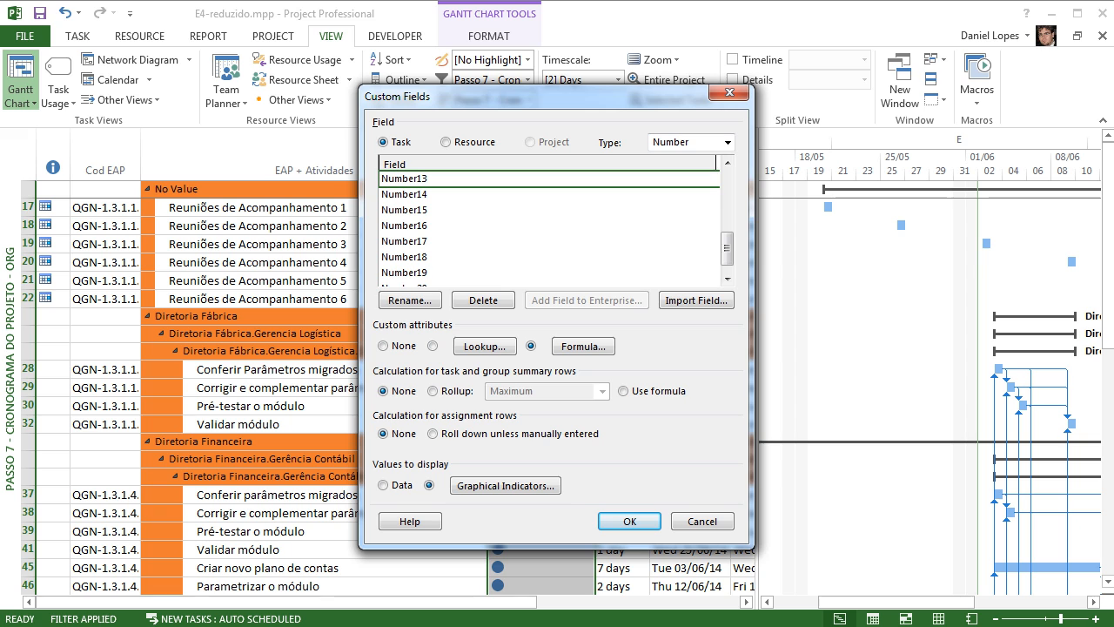
# - Examine the recalculated Agendamento indicators in the task table and recheck the Number13 formula
pyautogui.moveTo(557, 95); pyautogui.dragTo(885, 148)
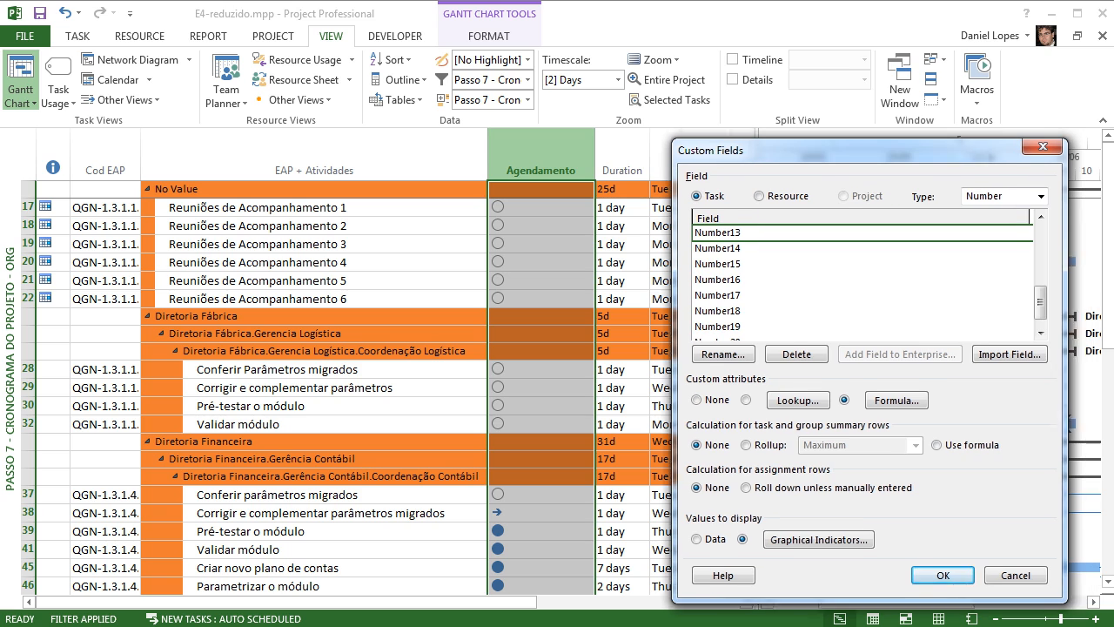
pyautogui.moveTo(885, 148); pyautogui.dragTo(634, 119)
pyautogui.click(660, 369)
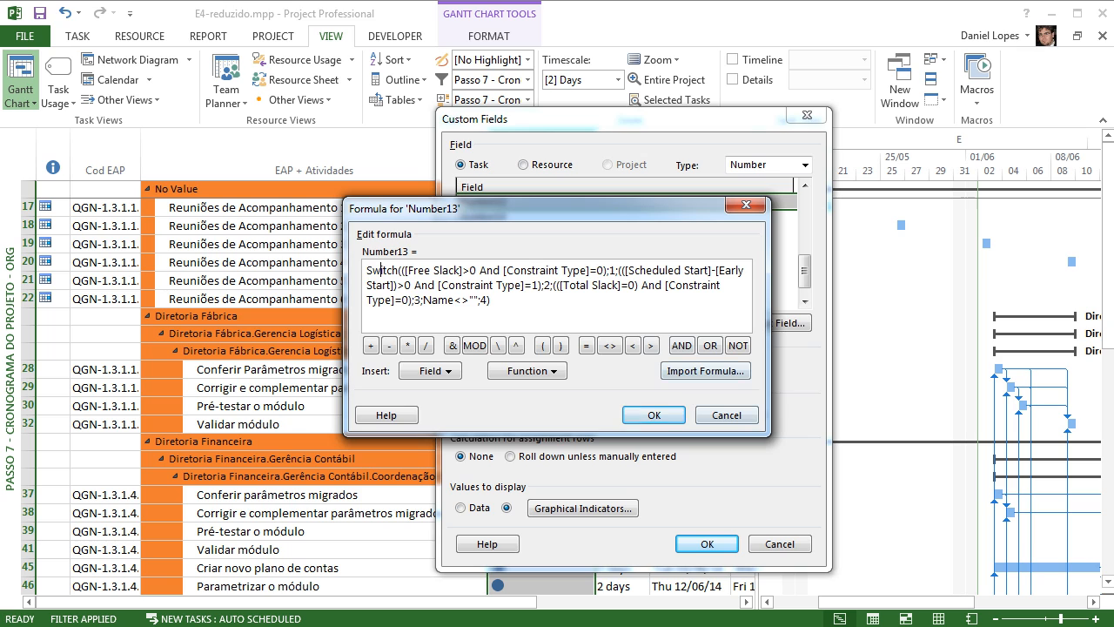
pyautogui.click(653, 415)
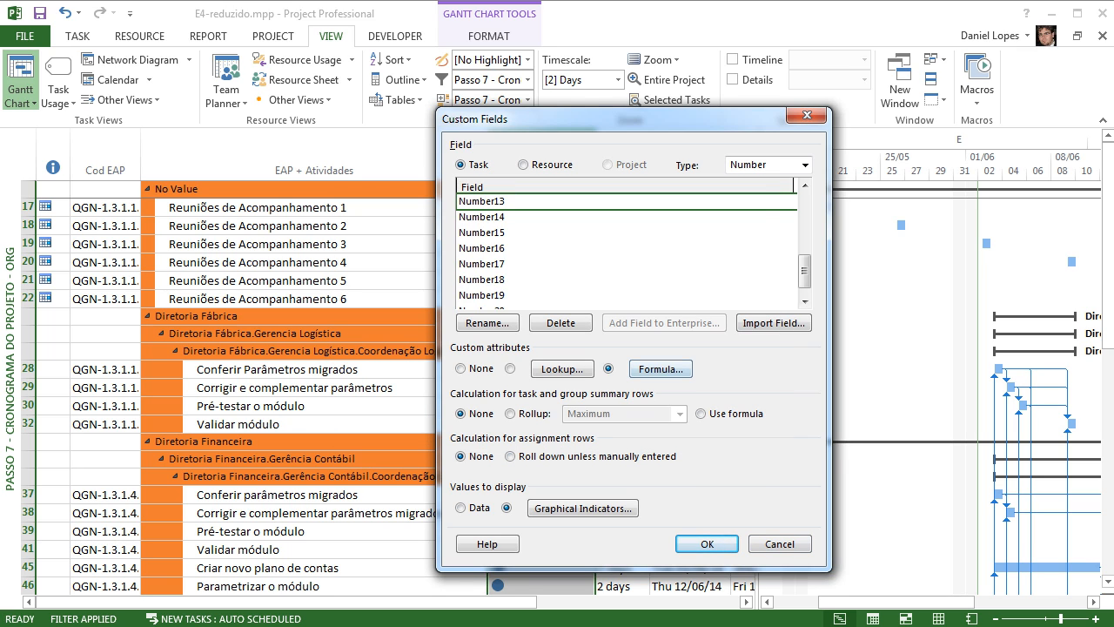
# - Check the formula import options without importing, and accept the Number13 formula and custom field settings
pyautogui.click(660, 369)
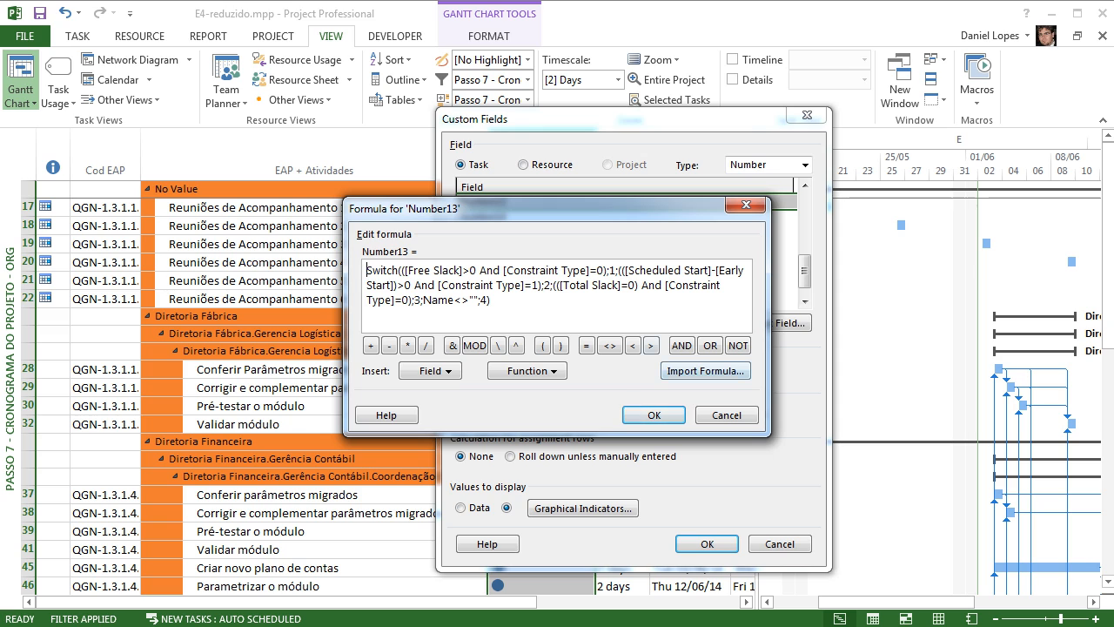
pyautogui.click(706, 371)
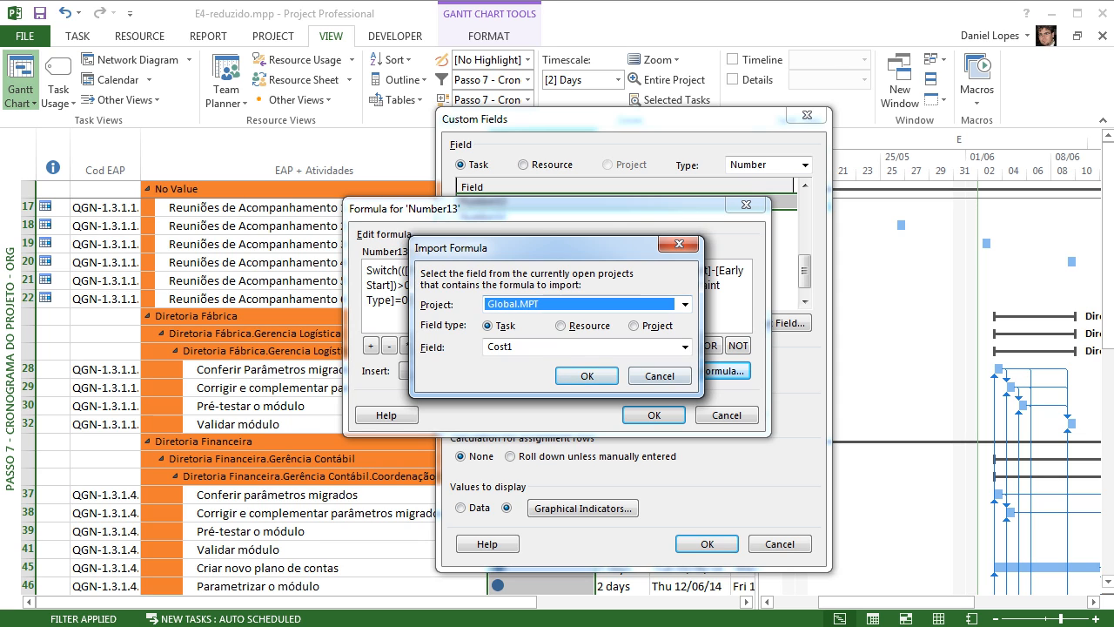
pyautogui.press('Escape')
pyautogui.hotkey('ctrl', 'a')
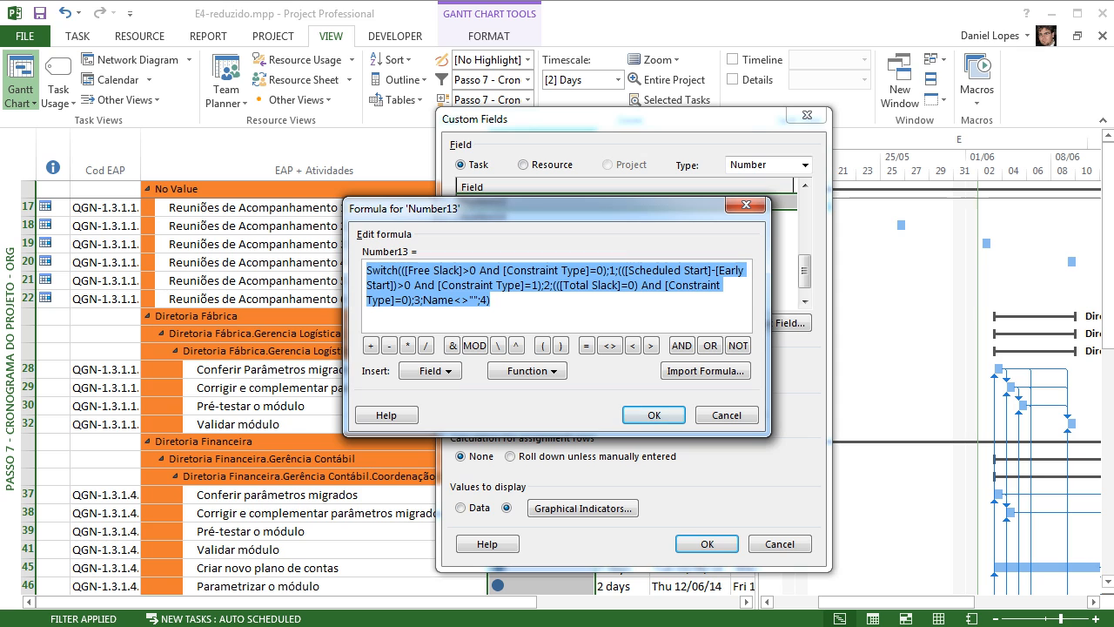
pyautogui.click(653, 414)
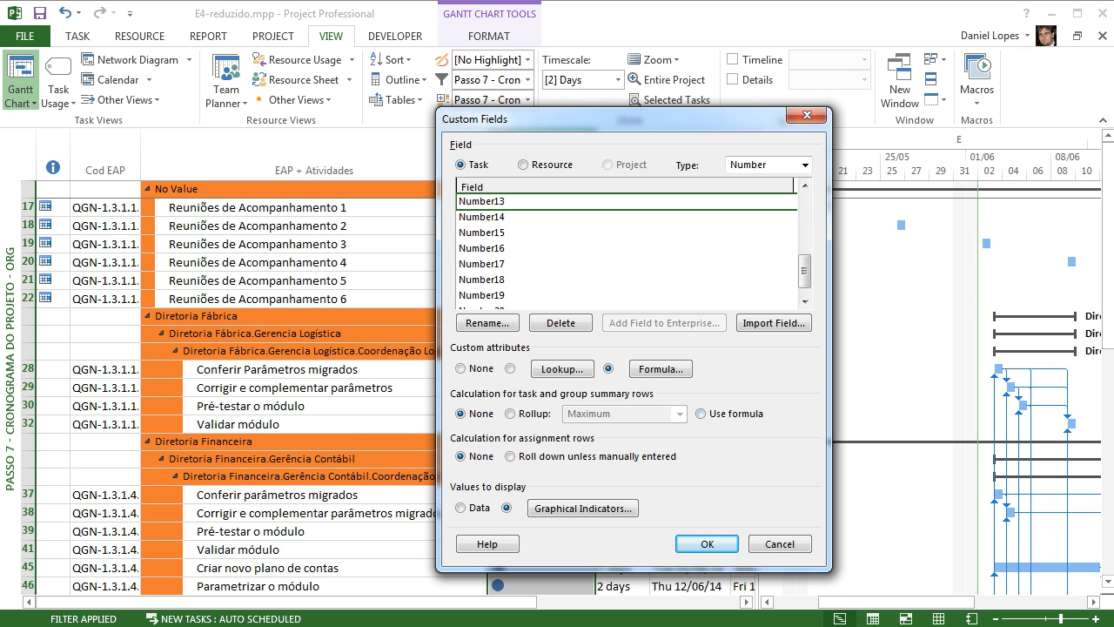
pyautogui.press('Return')
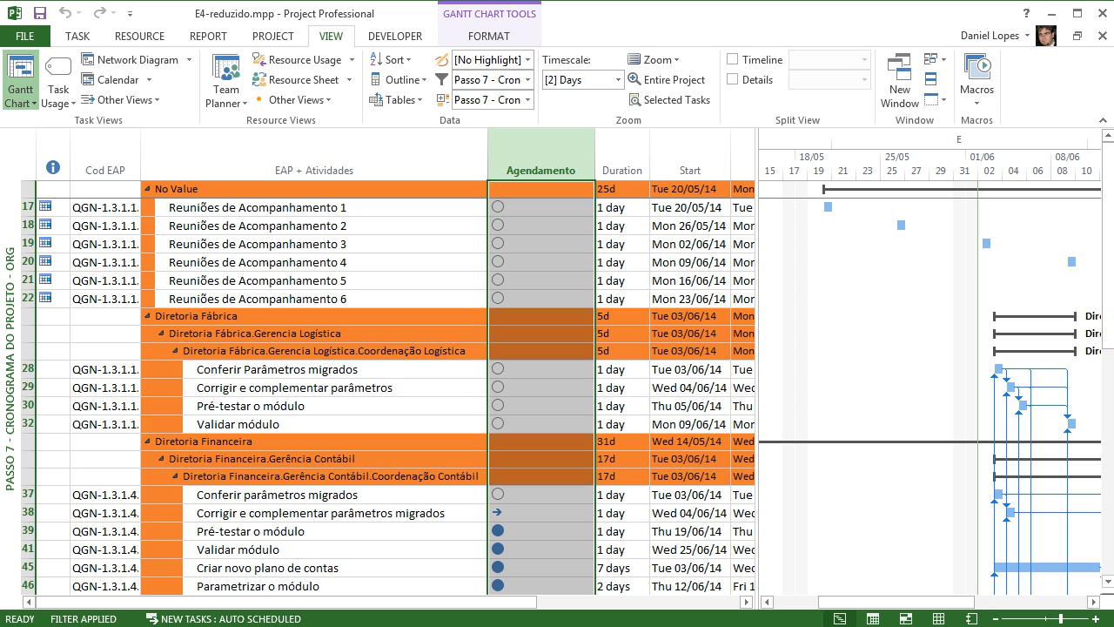
# - Open the graphical indicators of the Agendamento column's Number13 field and examine the nonsummary row criteria
pyautogui.rightClick(528, 162)
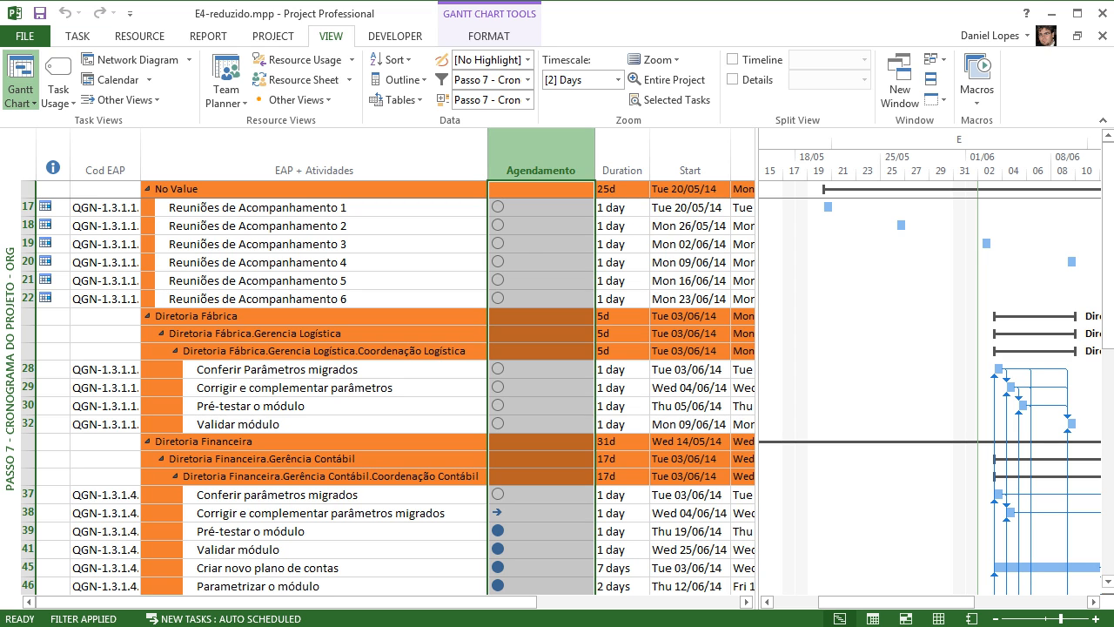
pyautogui.click(587, 386)
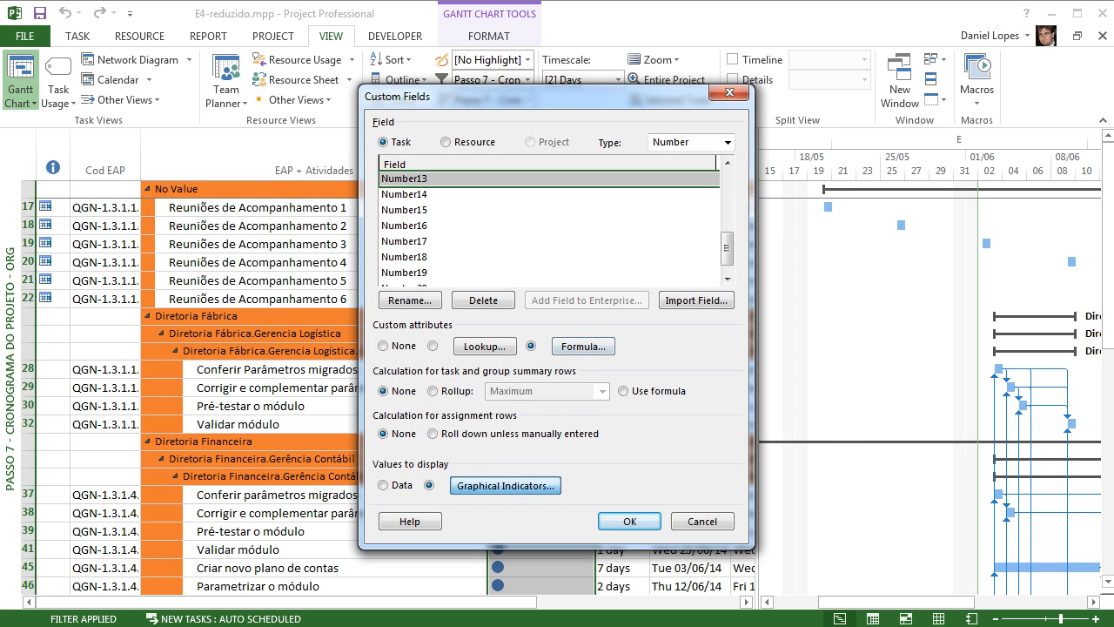
pyautogui.click(505, 484)
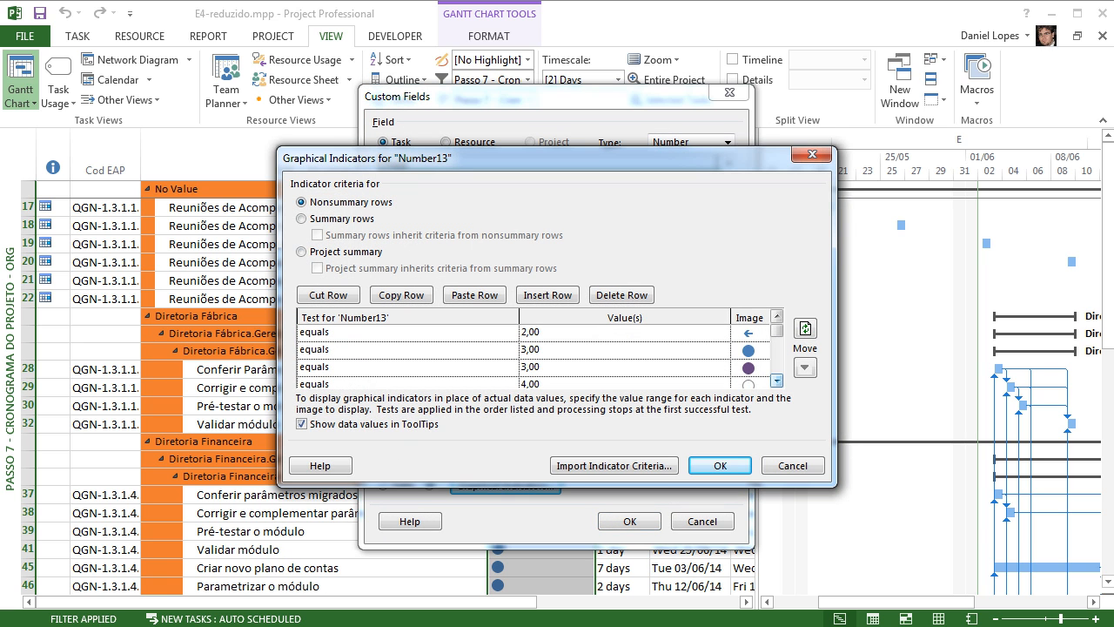
pyautogui.scroll(-2, 776, 380)
pyautogui.scroll(2, 776, 315)
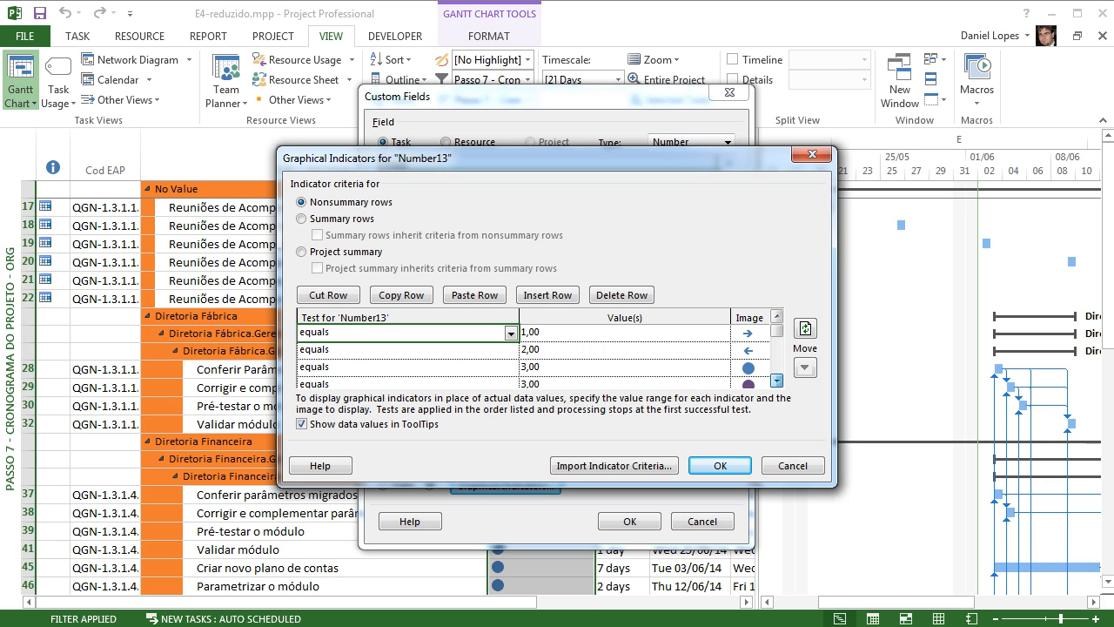
pyautogui.scroll(-2, 776, 380)
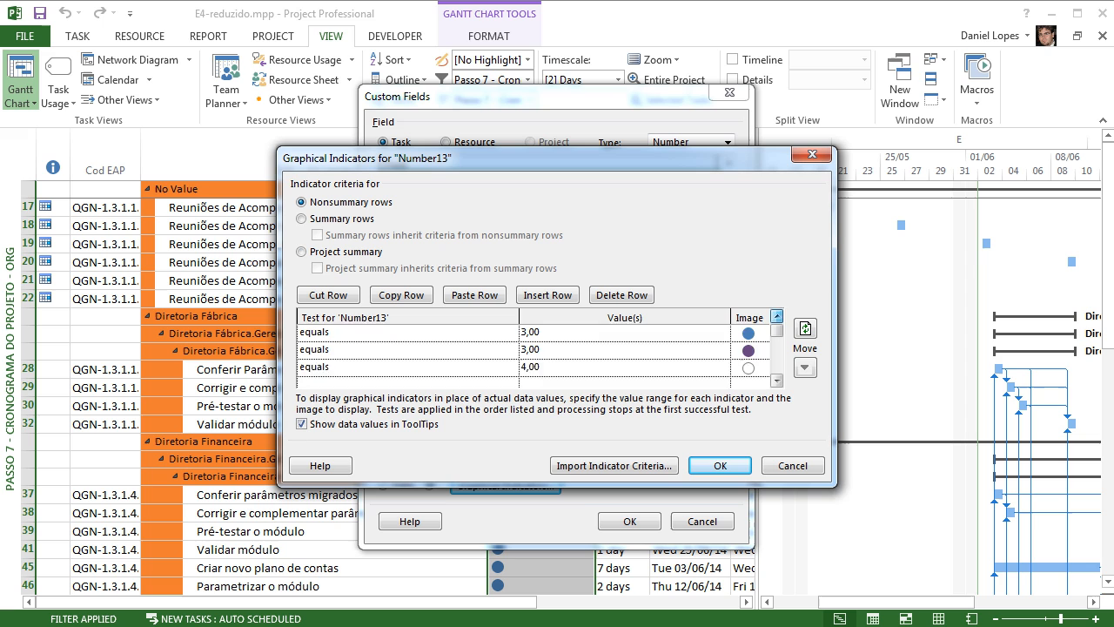
pyautogui.scroll(2, 777, 316)
pyautogui.moveTo(540, 157); pyautogui.dragTo(571, 146)
pyautogui.scroll(-1, 566, 344)
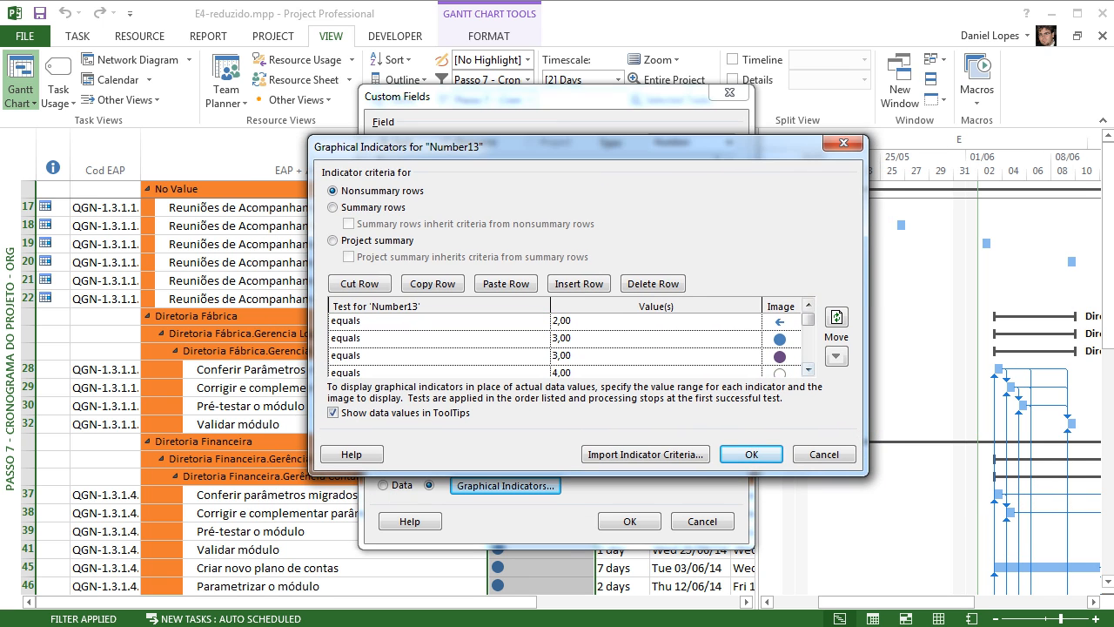
# - Move the blue circle criterion for 3,00 below the purple circle one and apply the indicator settings
pyautogui.click(565, 338)
pyautogui.click(436, 338)
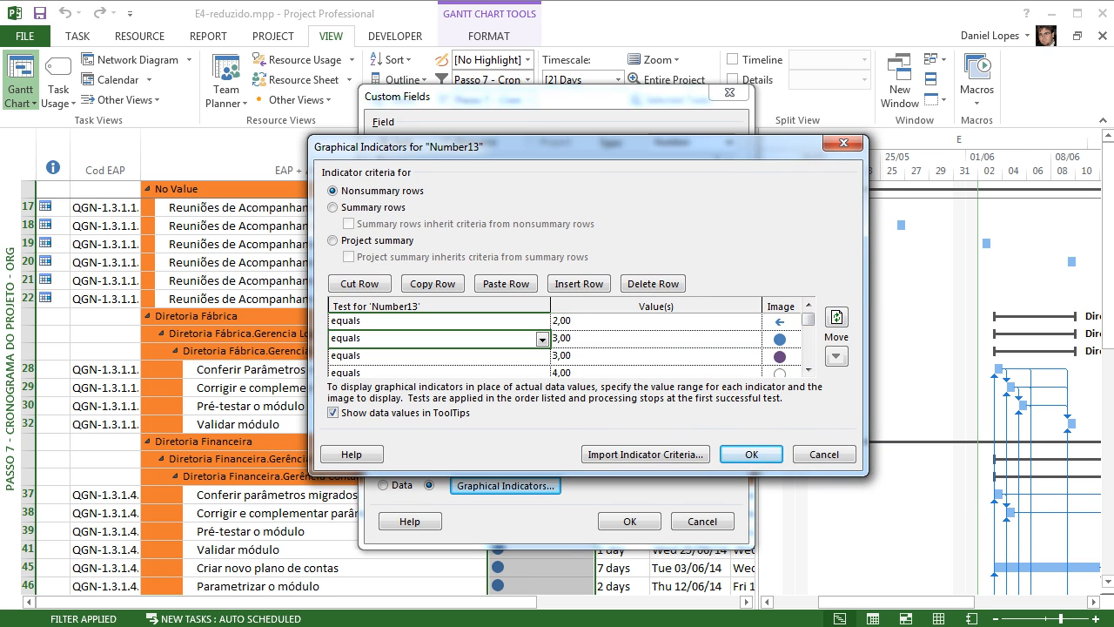
pyautogui.click(653, 337)
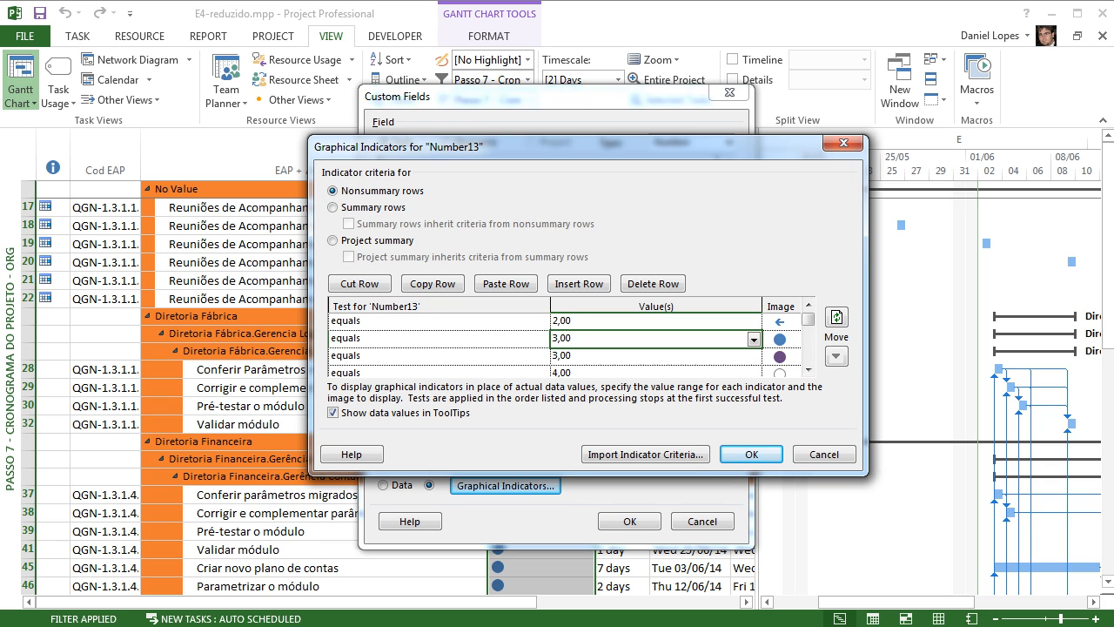
pyautogui.click(780, 338)
pyautogui.click(781, 356)
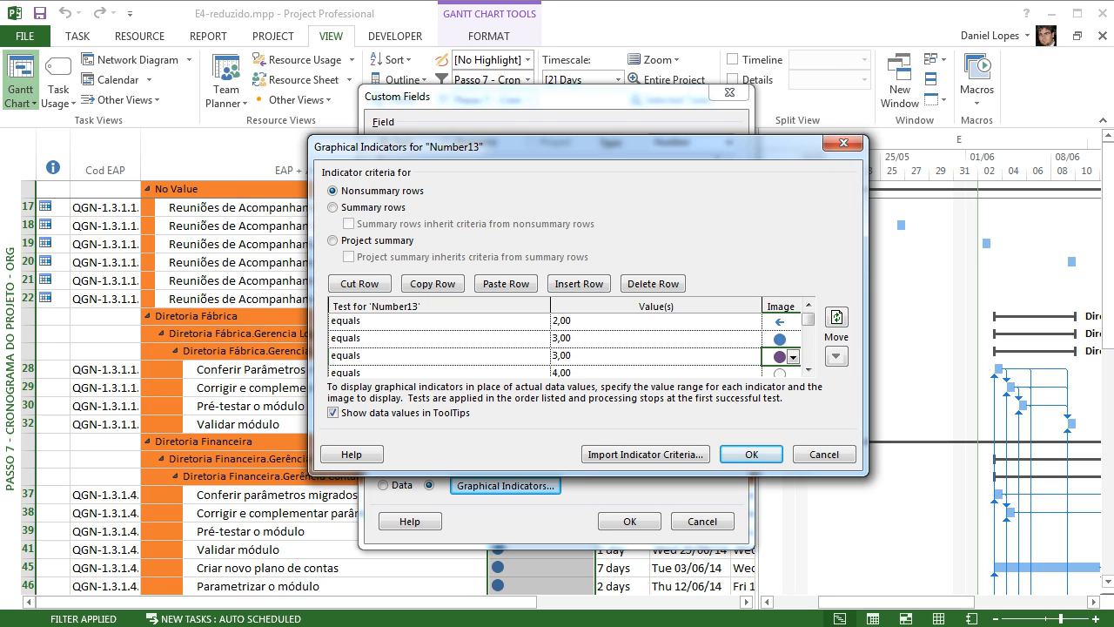
pyautogui.click(435, 338)
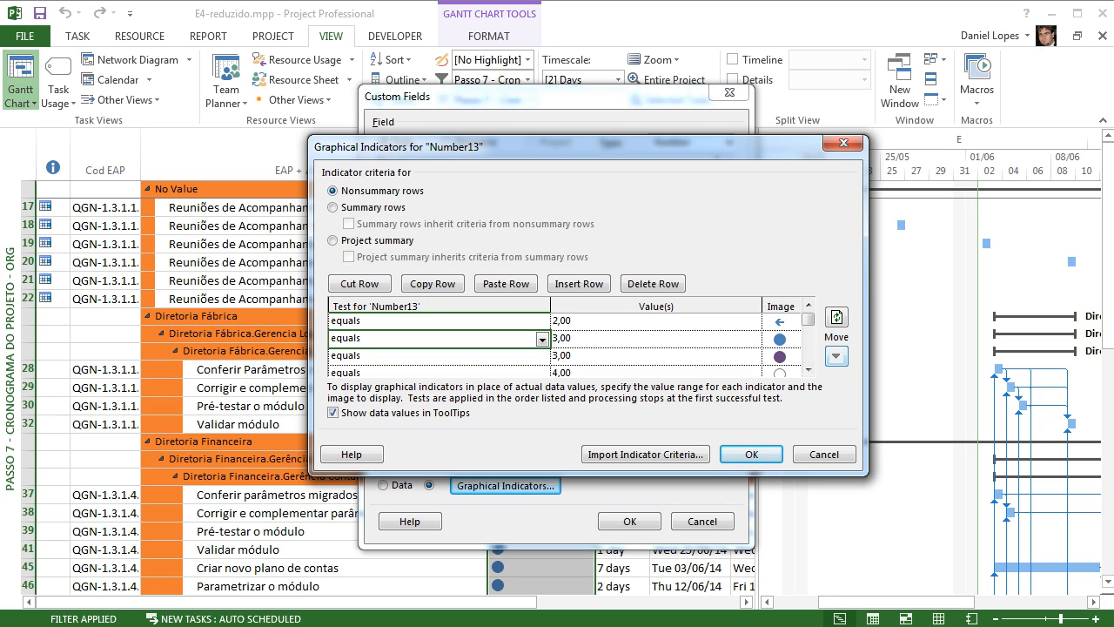
pyautogui.click(836, 356)
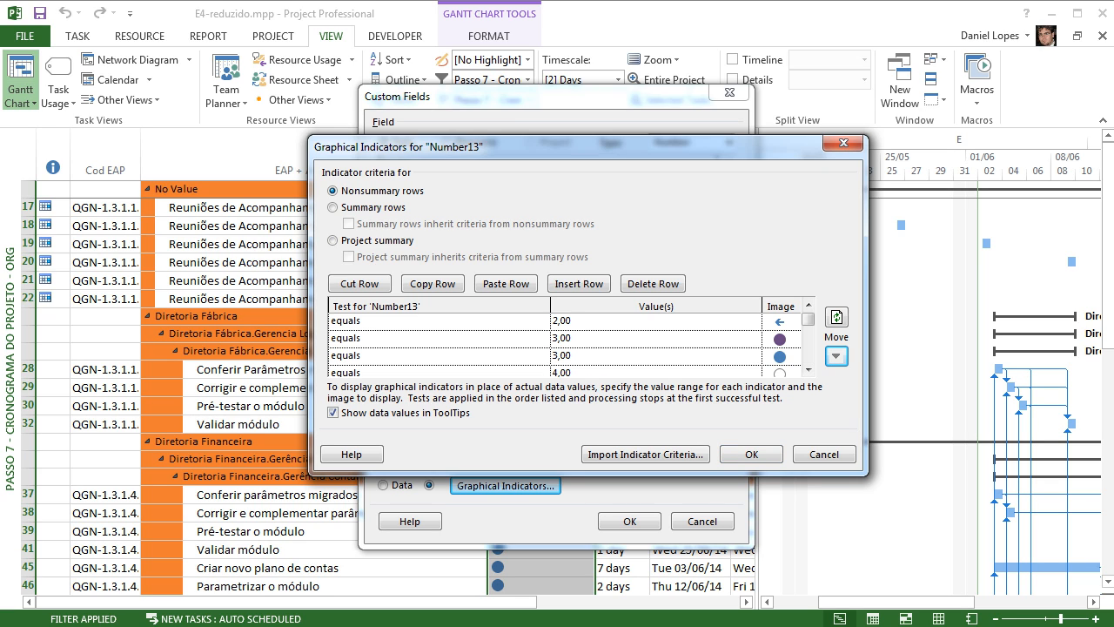
pyautogui.click(780, 338)
pyautogui.click(751, 453)
pyautogui.click(629, 521)
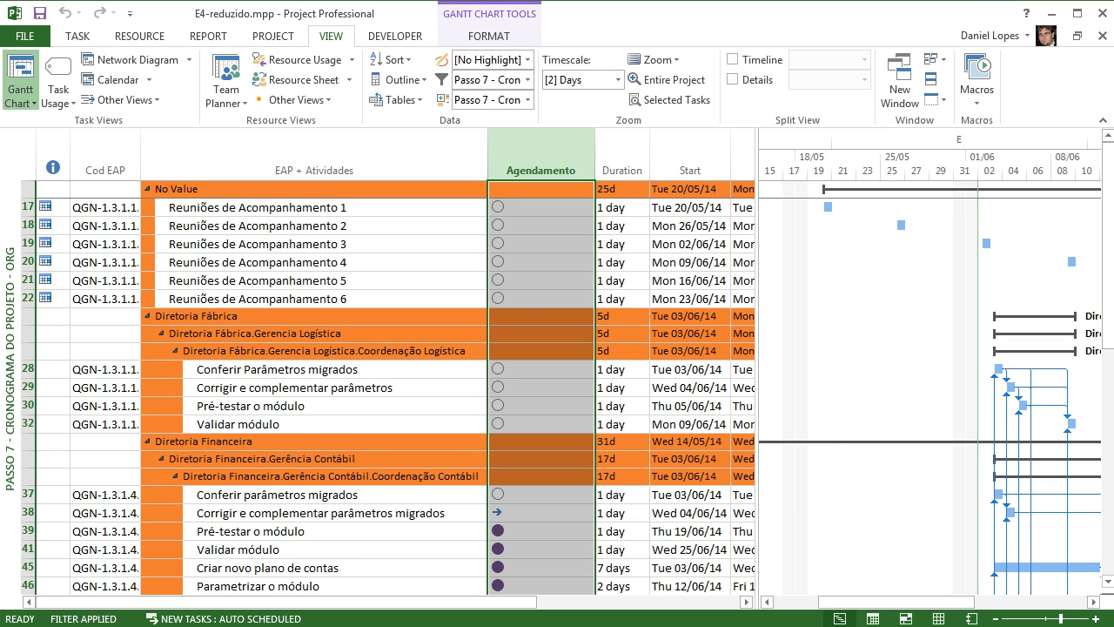
# - Open the graphical indicators of the Agendamento column's Number13 field and delete the purple circle criterion for 3,00
pyautogui.click(542, 512)
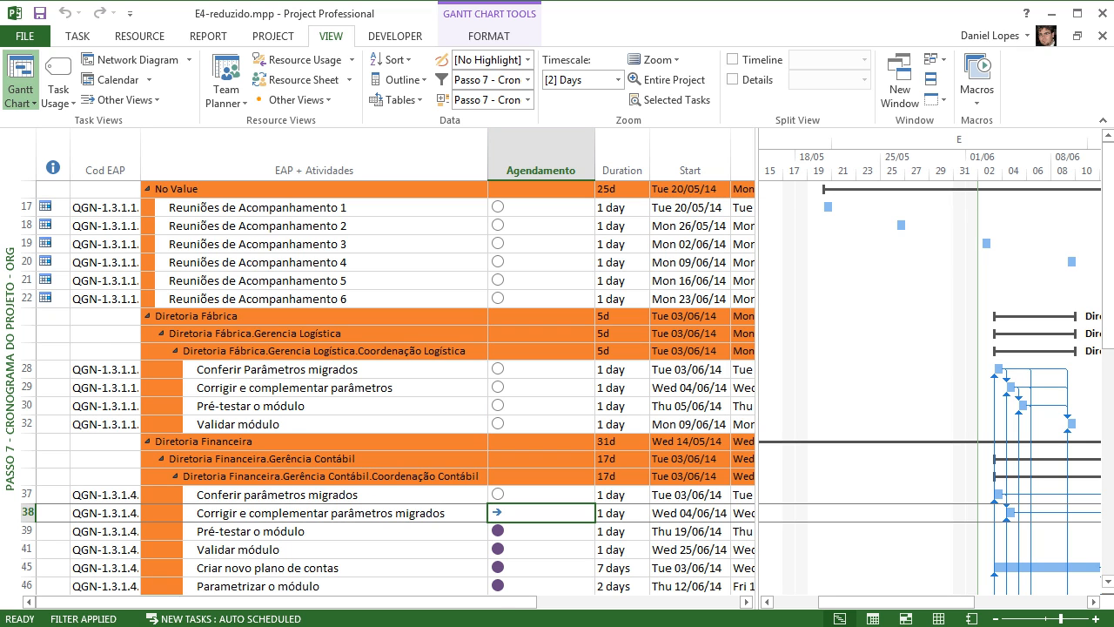
pyautogui.rightClick(536, 157)
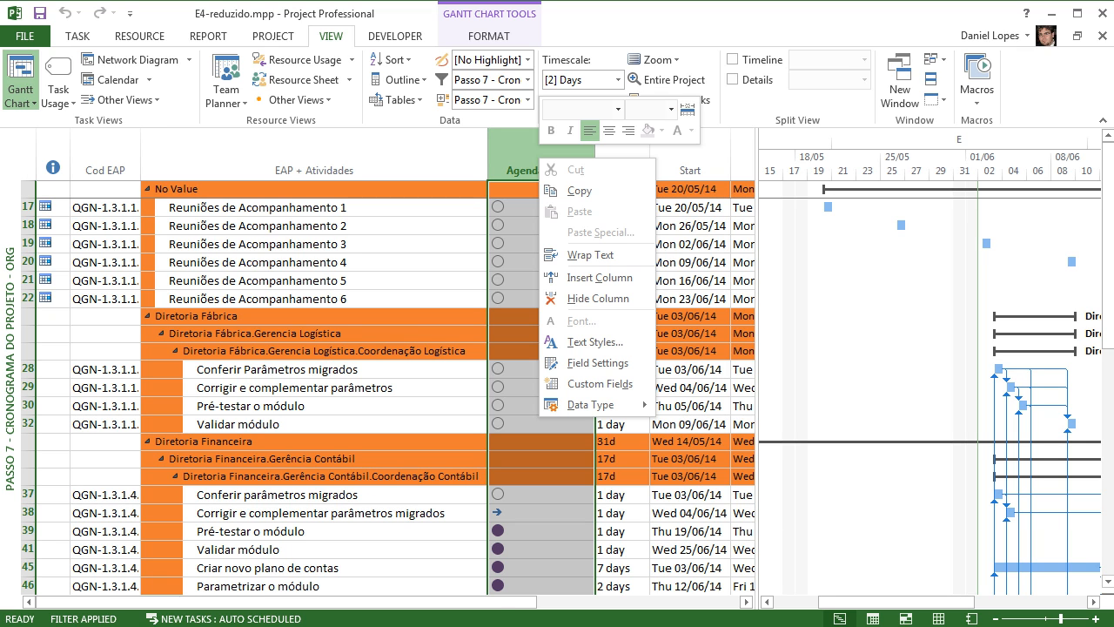
pyautogui.click(599, 384)
pyautogui.rightClick(536, 157)
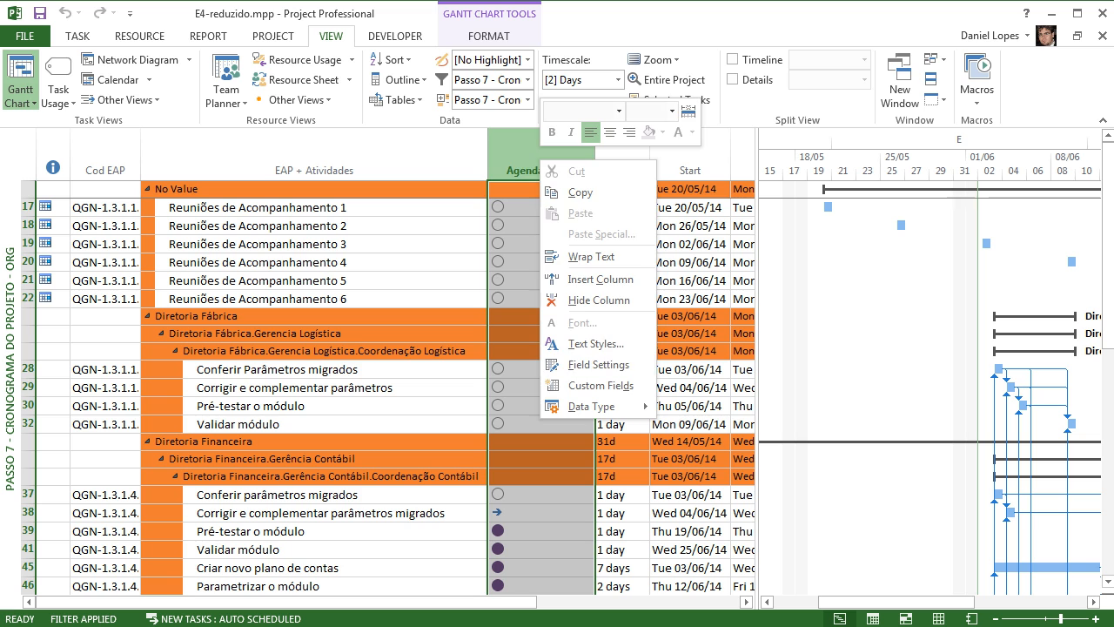
pyautogui.click(599, 385)
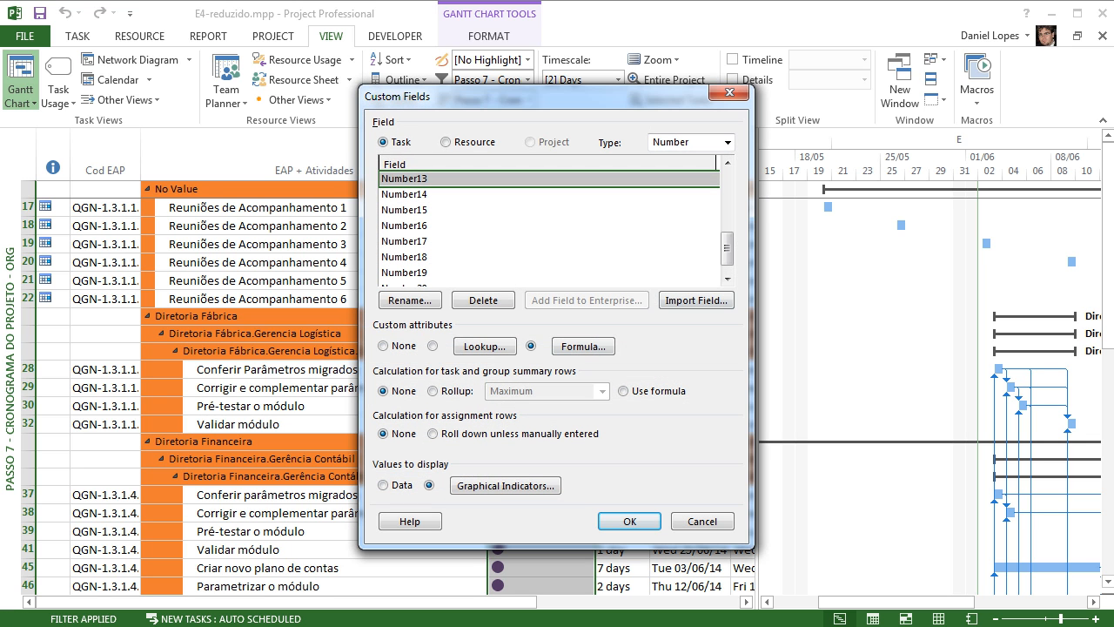
pyautogui.click(505, 485)
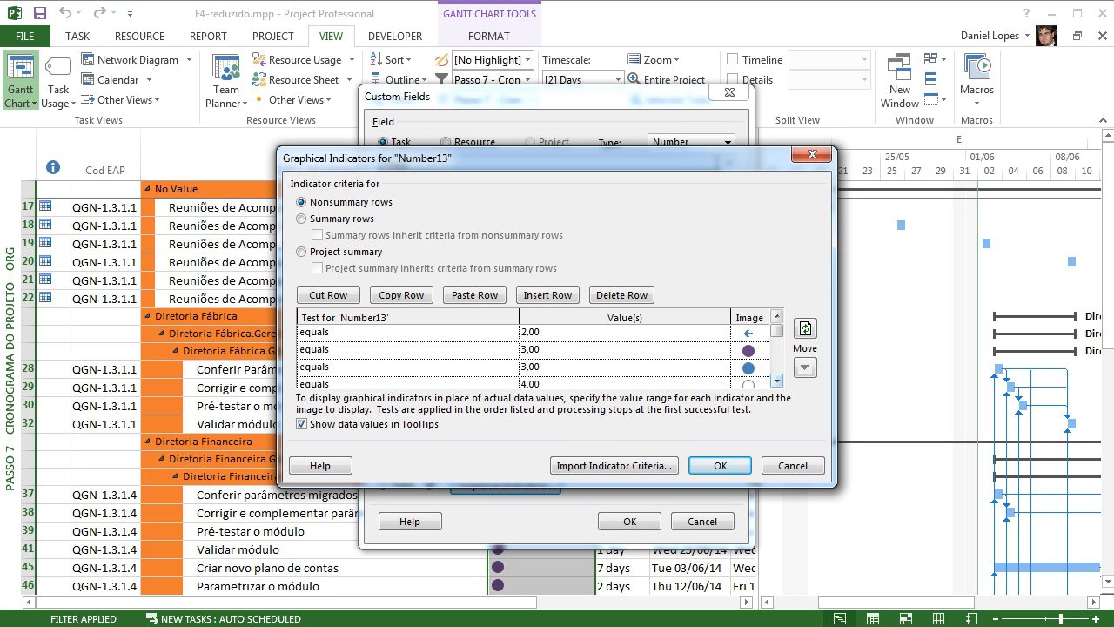
pyautogui.click(407, 350)
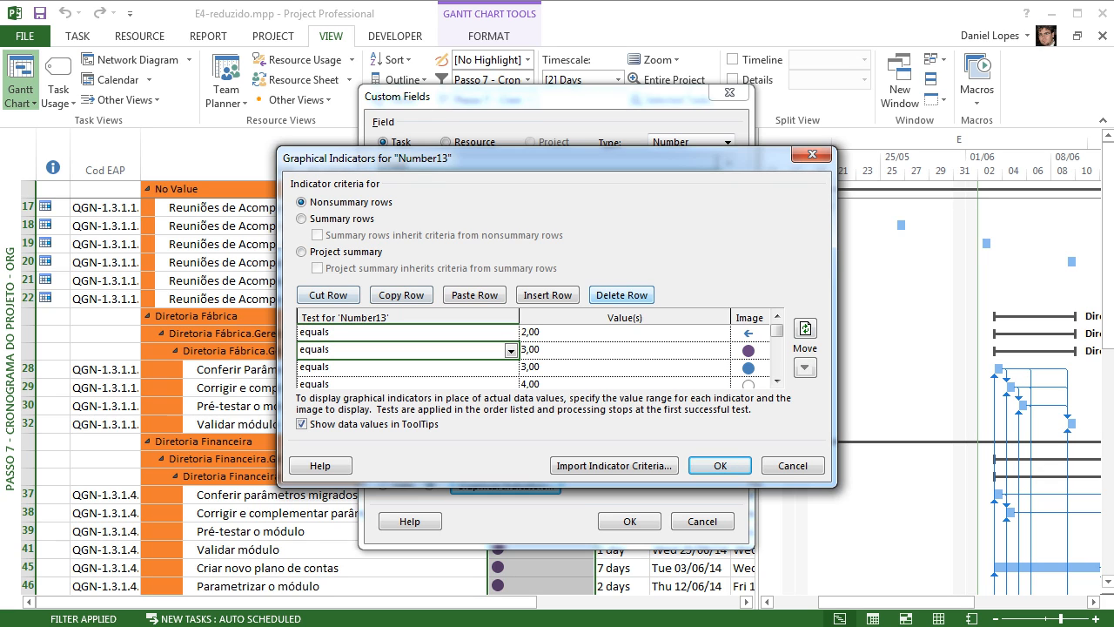
pyautogui.click(622, 295)
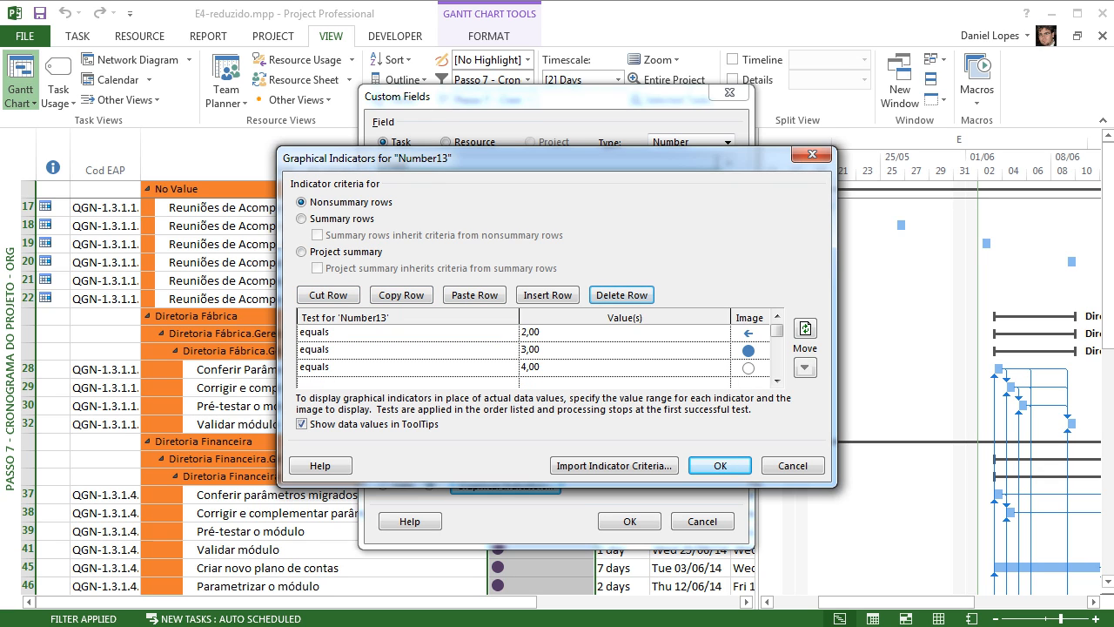
# - Set the indicator image for value 4,00 to a dark red circle and apply the graphical indicator and custom field settings
pyautogui.click(748, 368)
pyautogui.click(762, 370)
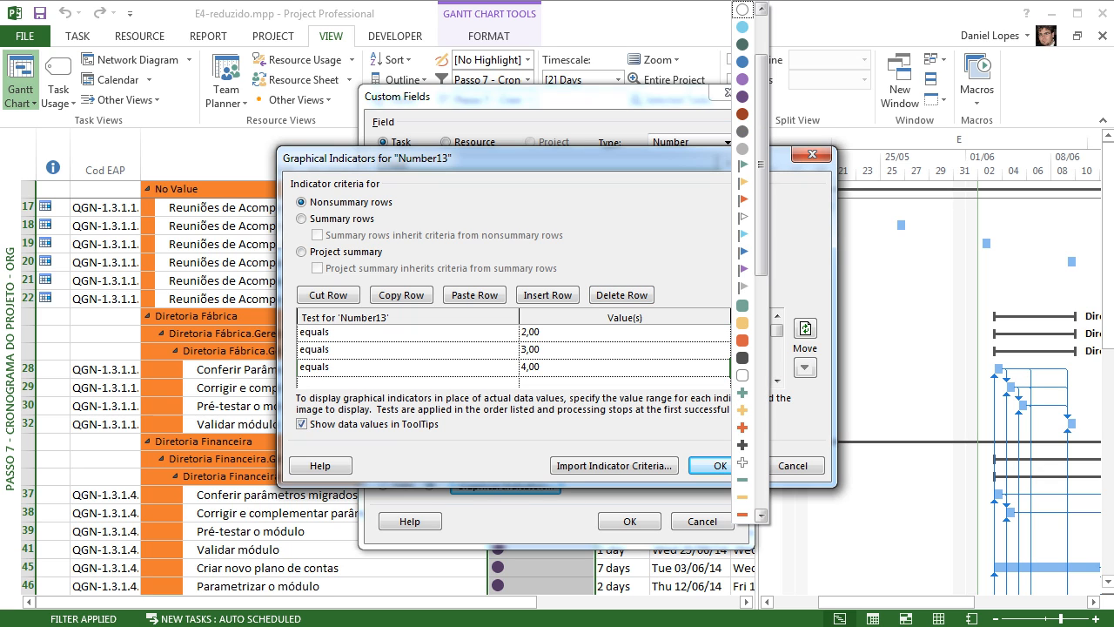
pyautogui.click(741, 113)
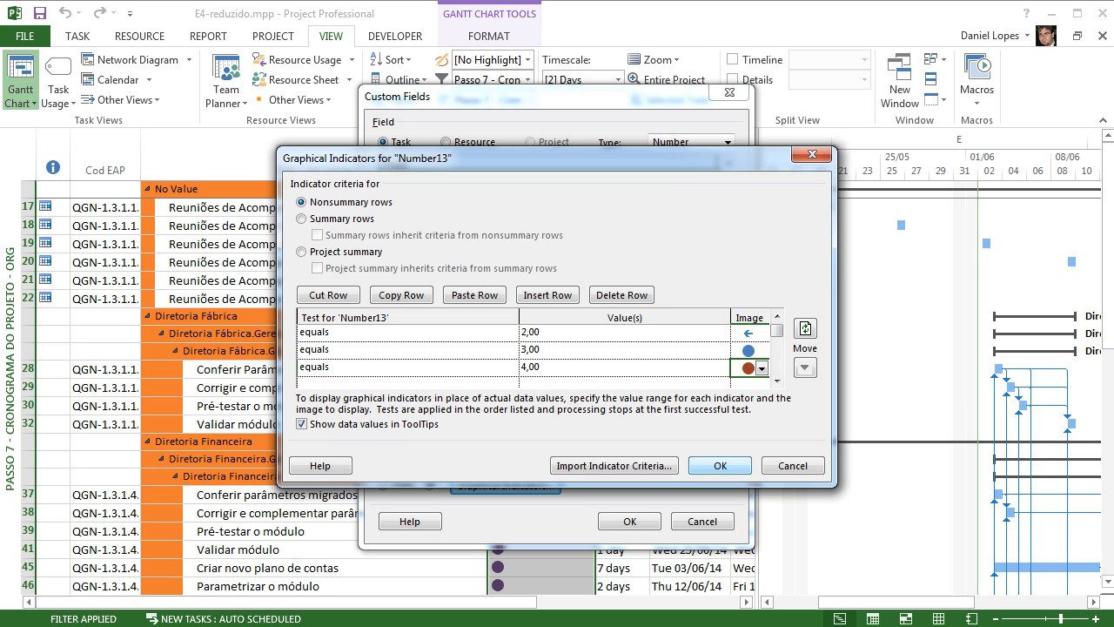
pyautogui.click(720, 466)
pyautogui.click(629, 522)
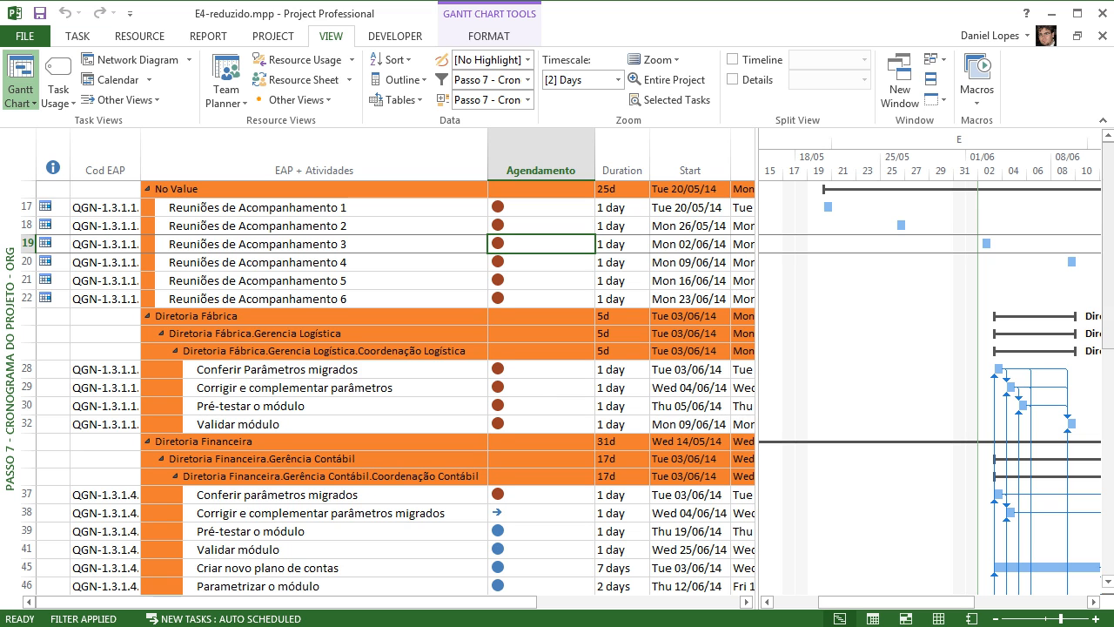
# - Examine the updated Agendamento indicators across the grouped tasks and compare them with the Gantt bars through late June
pyautogui.scroll(-5, 391, 392)
pyautogui.scroll(-3, 391, 392)
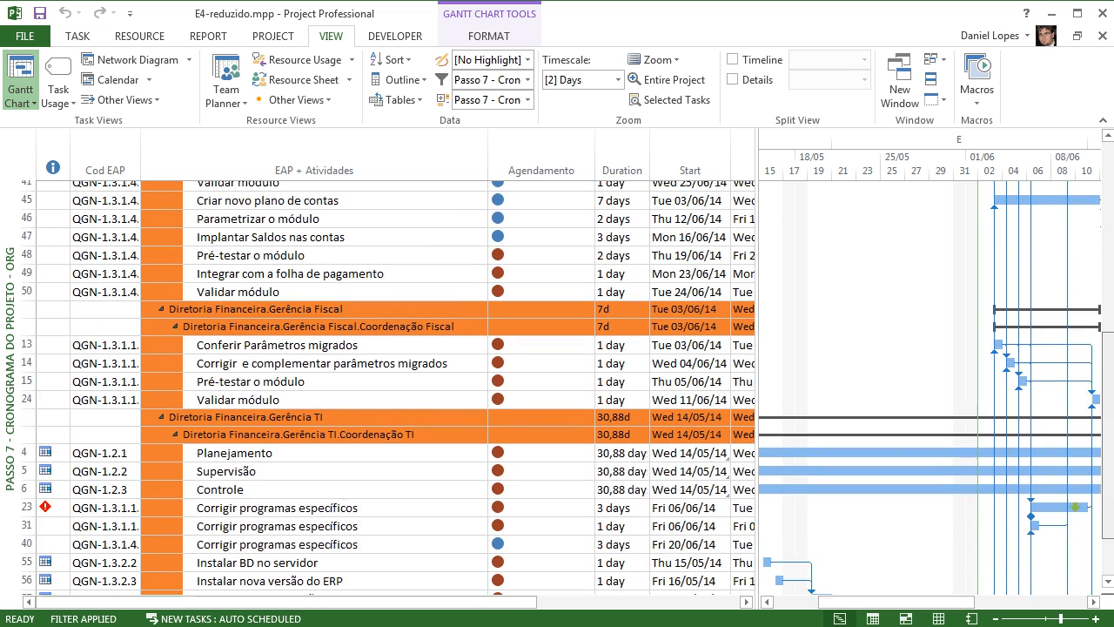
pyautogui.scroll(8, 391, 391)
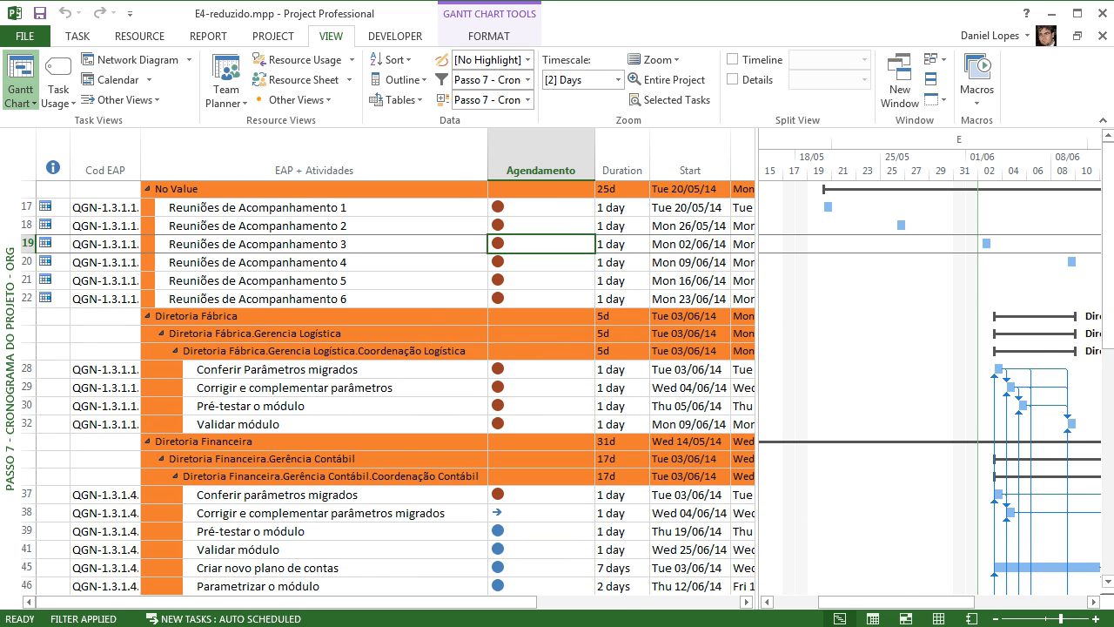
pyautogui.moveTo(896, 602); pyautogui.dragTo(1010, 601)
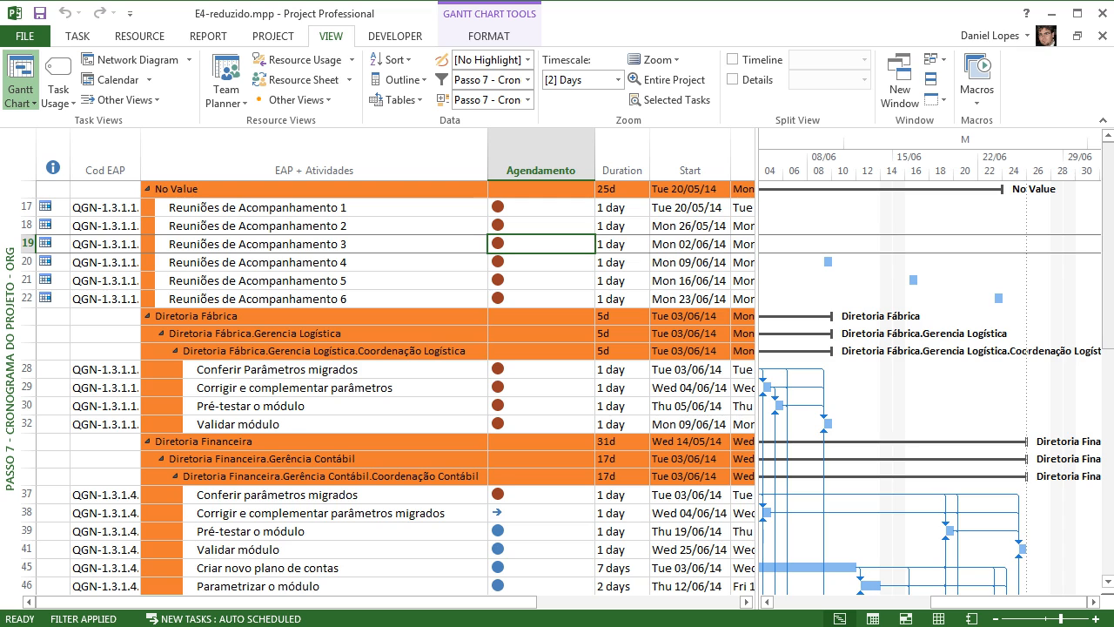
pyautogui.scroll(-3, 392, 391)
pyautogui.scroll(-5, 391, 392)
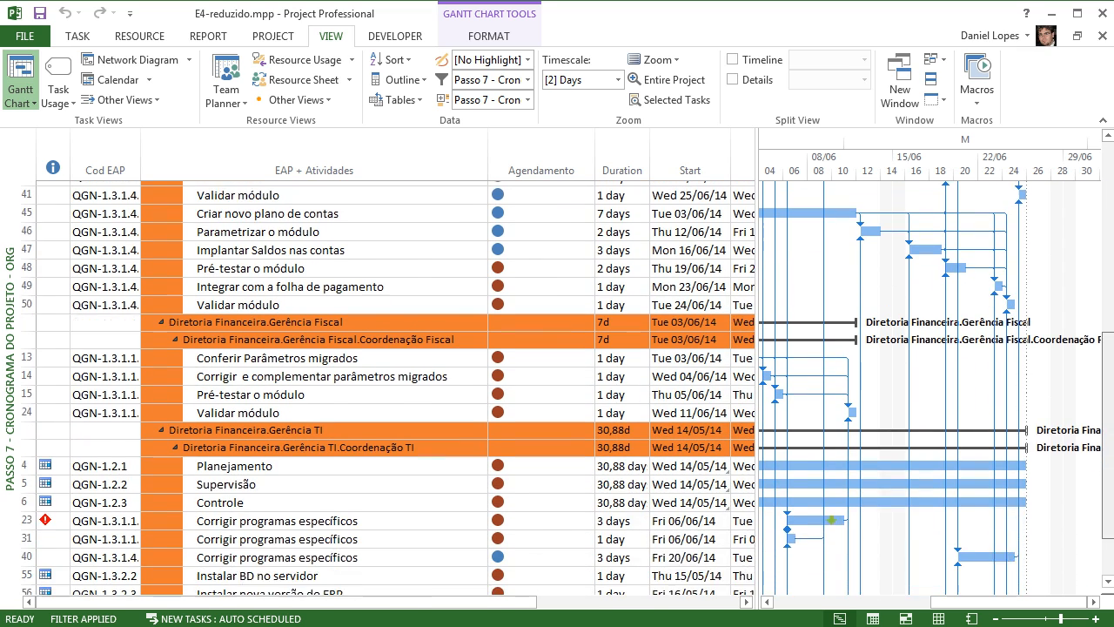
pyautogui.scroll(7, 392, 392)
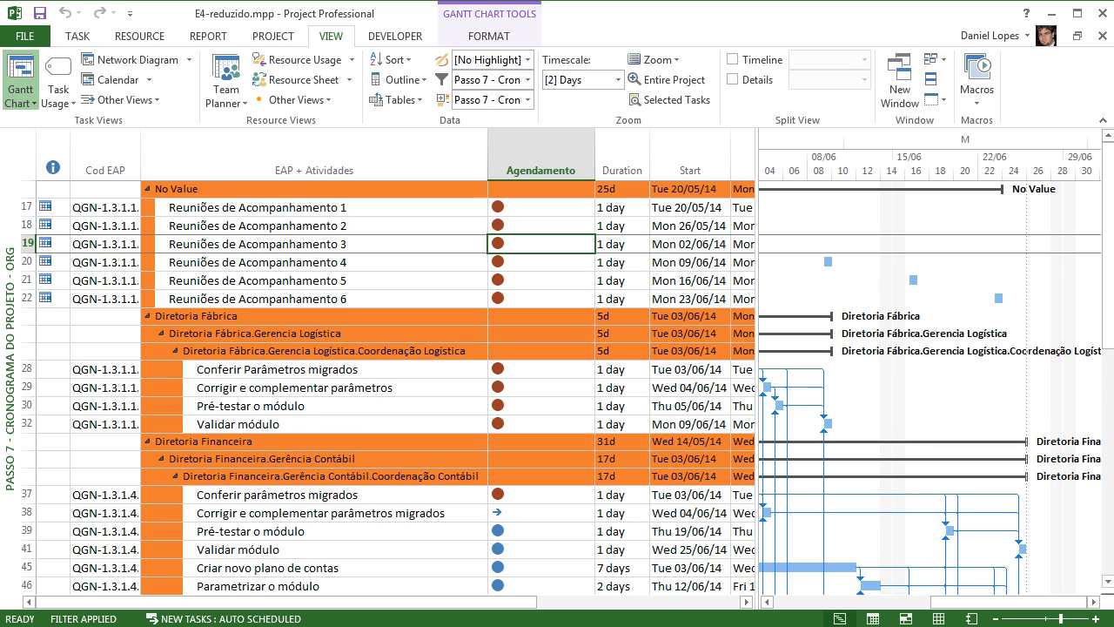
pyautogui.scroll(-5, 391, 391)
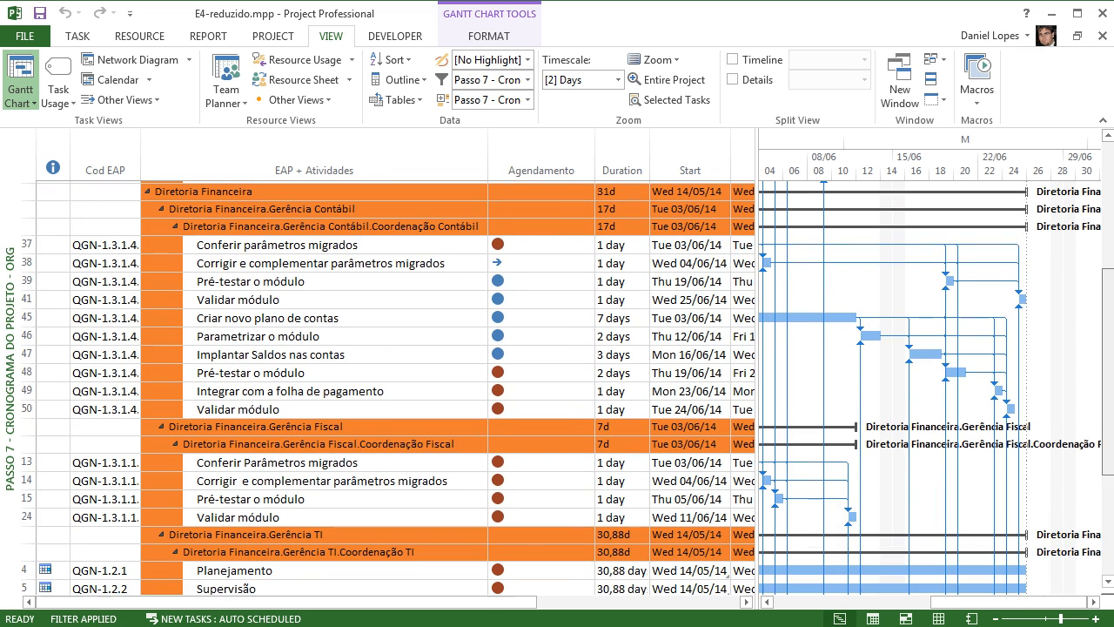
pyautogui.scroll(-1, 392, 392)
pyautogui.scroll(6, 392, 391)
pyautogui.click(541, 244)
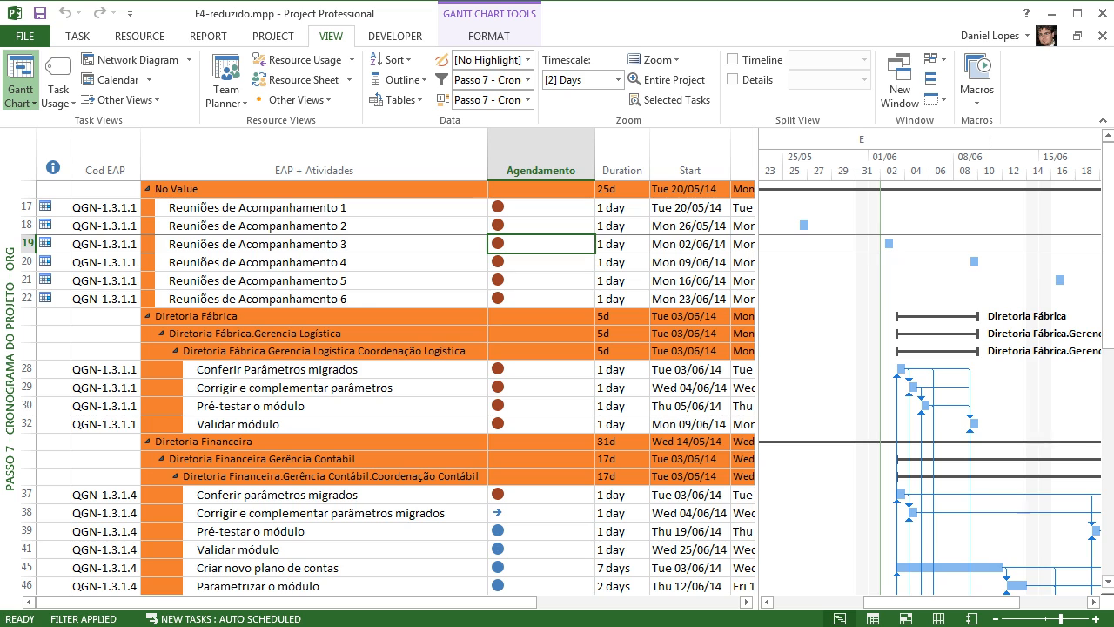
# - Review the Agendamento indicators down to the Gerência TI tasks against their Gantt bars, widening the chart area
pyautogui.moveTo(941, 601); pyautogui.dragTo(875, 601)
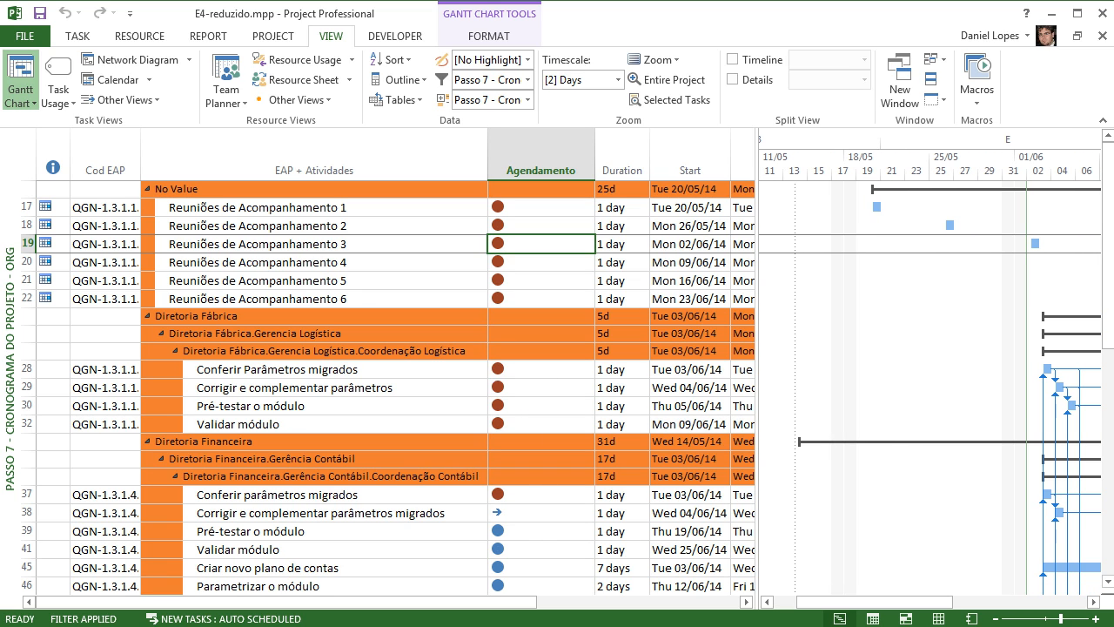
pyautogui.moveTo(875, 602); pyautogui.dragTo(1009, 602)
pyautogui.moveTo(997, 601); pyautogui.dragTo(873, 601)
pyautogui.moveTo(1108, 245); pyautogui.dragTo(1107, 380)
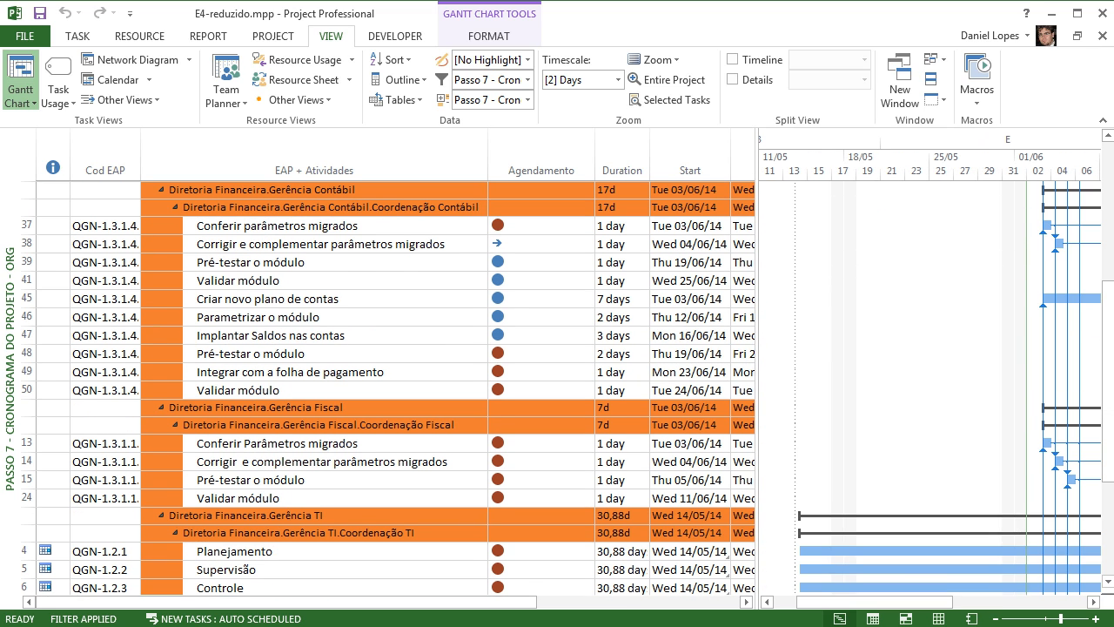
pyautogui.moveTo(874, 602); pyautogui.dragTo(965, 601)
pyautogui.moveTo(1108, 380); pyautogui.dragTo(1108, 472)
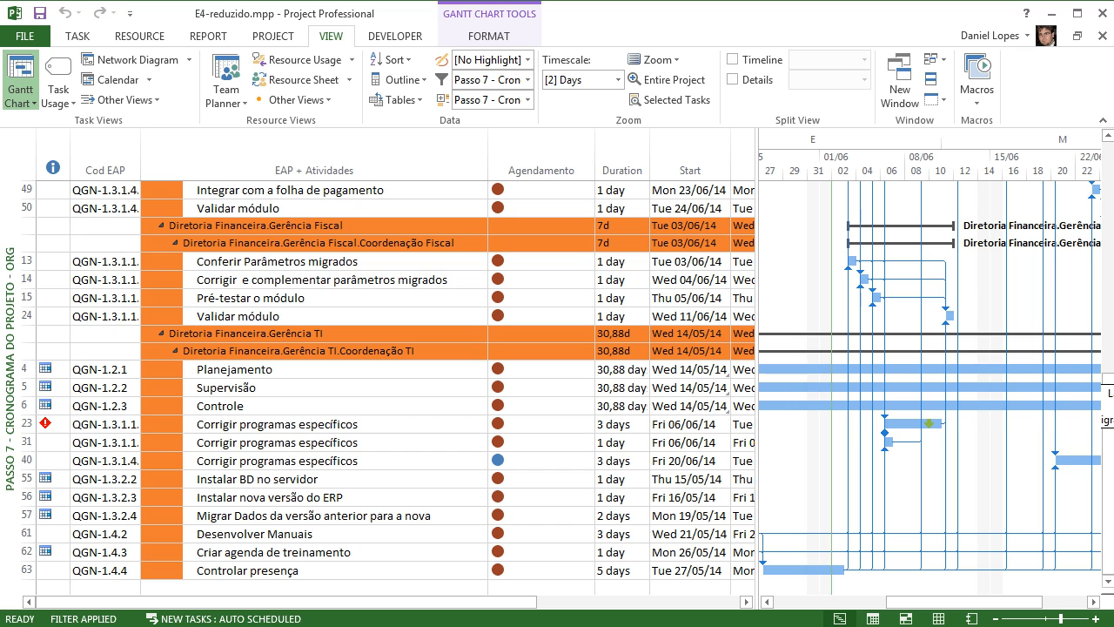
pyautogui.moveTo(756, 348); pyautogui.dragTo(661, 349)
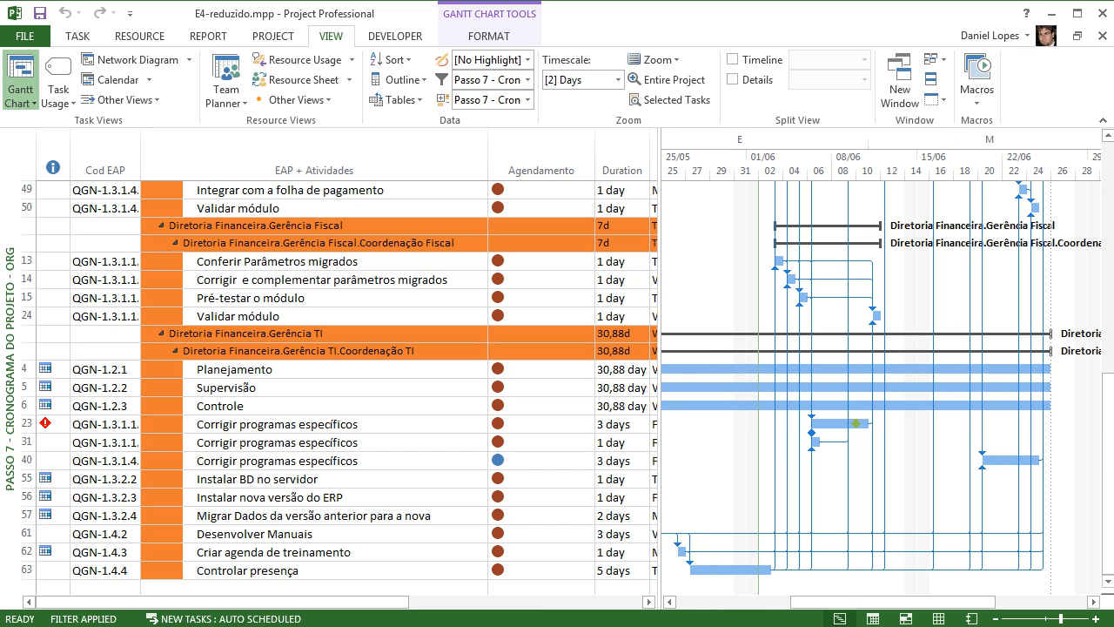
pyautogui.moveTo(893, 601); pyautogui.dragTo(836, 601)
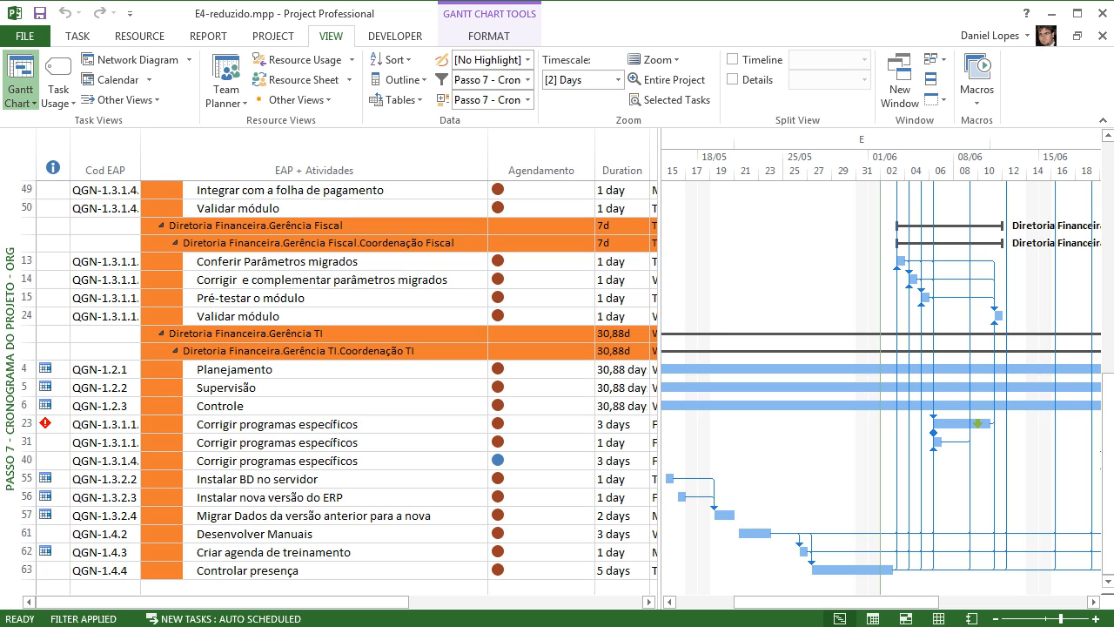
# - Examine the slack and Deadline columns, checking the deadline of task 23 against the Gantt chart
pyautogui.moveTo(223, 601); pyautogui.dragTo(455, 601)
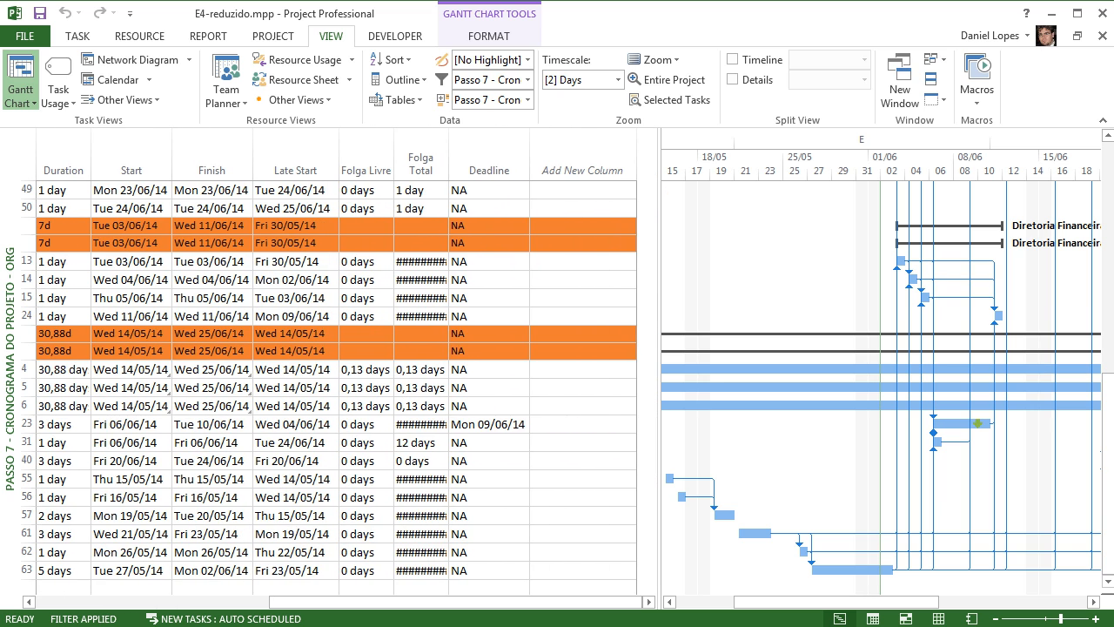
pyautogui.click(484, 424)
pyautogui.moveTo(835, 601); pyautogui.dragTo(904, 601)
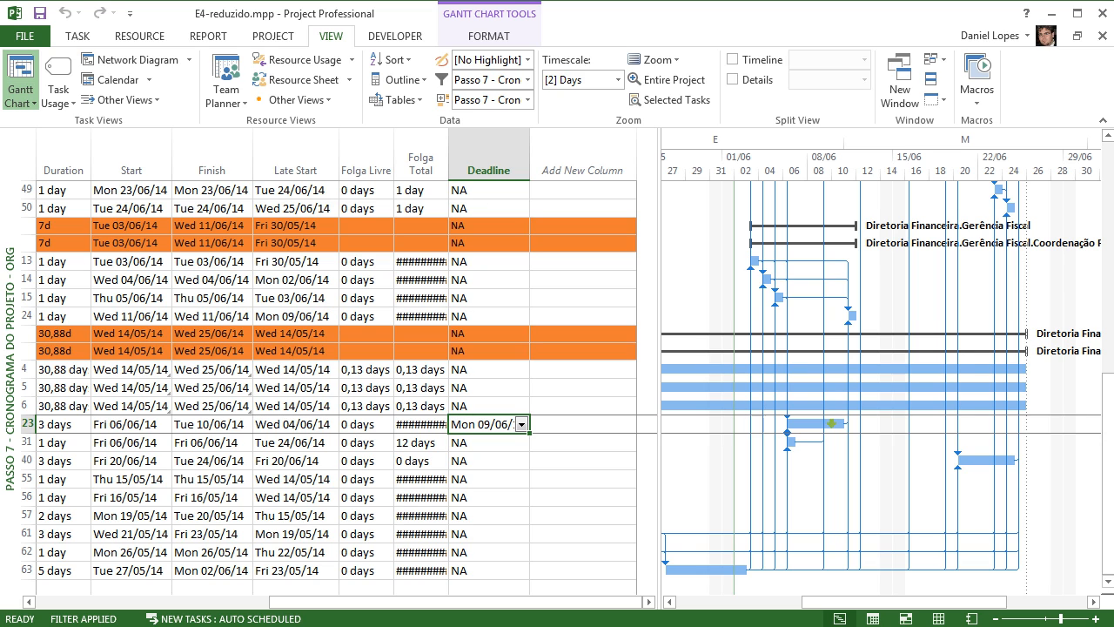
pyautogui.moveTo(904, 601)
pyautogui.mouseDown()
pyautogui.moveTo(984, 601)
pyautogui.moveTo(809, 601)
pyautogui.moveTo(882, 602)
pyautogui.mouseUp()
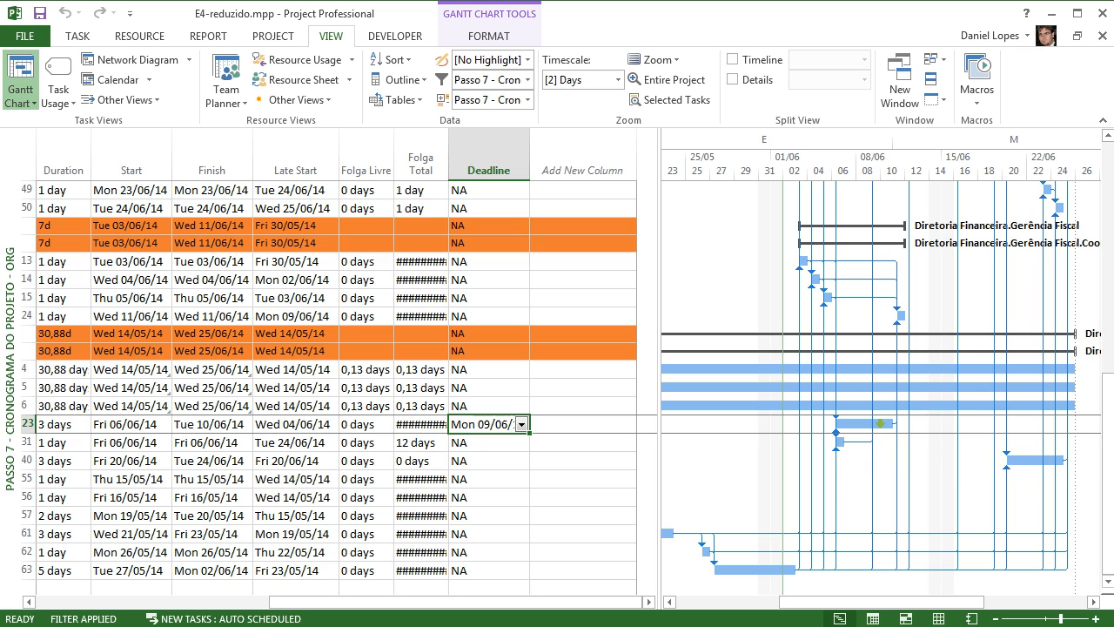
pyautogui.moveTo(881, 601); pyautogui.dragTo(779, 601)
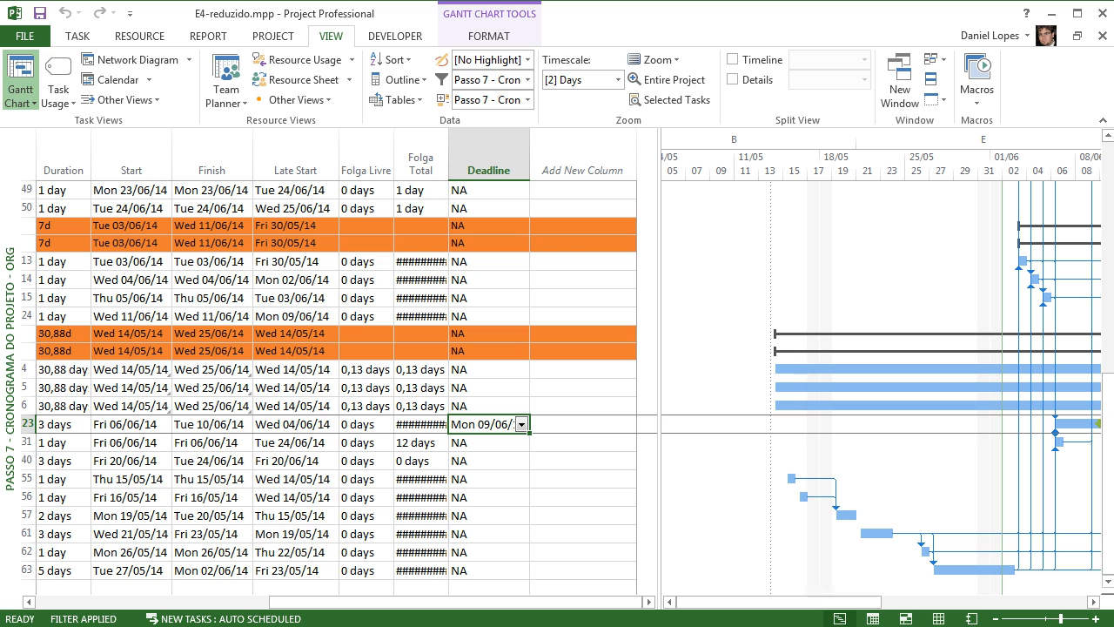
# - Switch to the Passo 7 - Cronograma do Projeto - Base Contratual I view and widen its table to show the Folga Total column
pyautogui.click(21, 103)
pyautogui.click(79, 430)
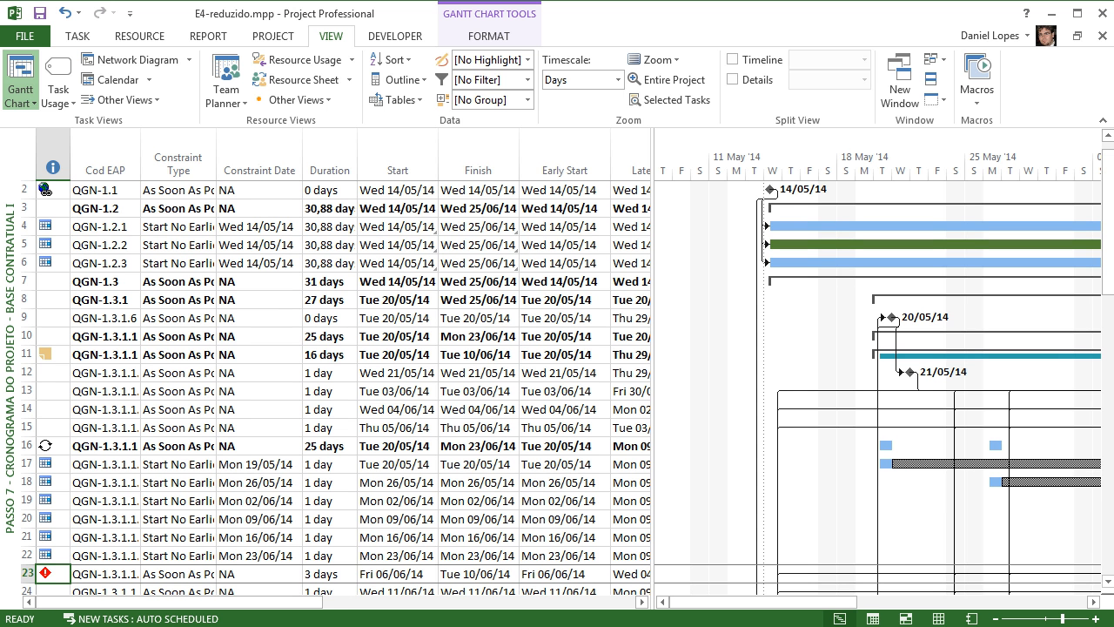
pyautogui.moveTo(652, 348); pyautogui.dragTo(784, 348)
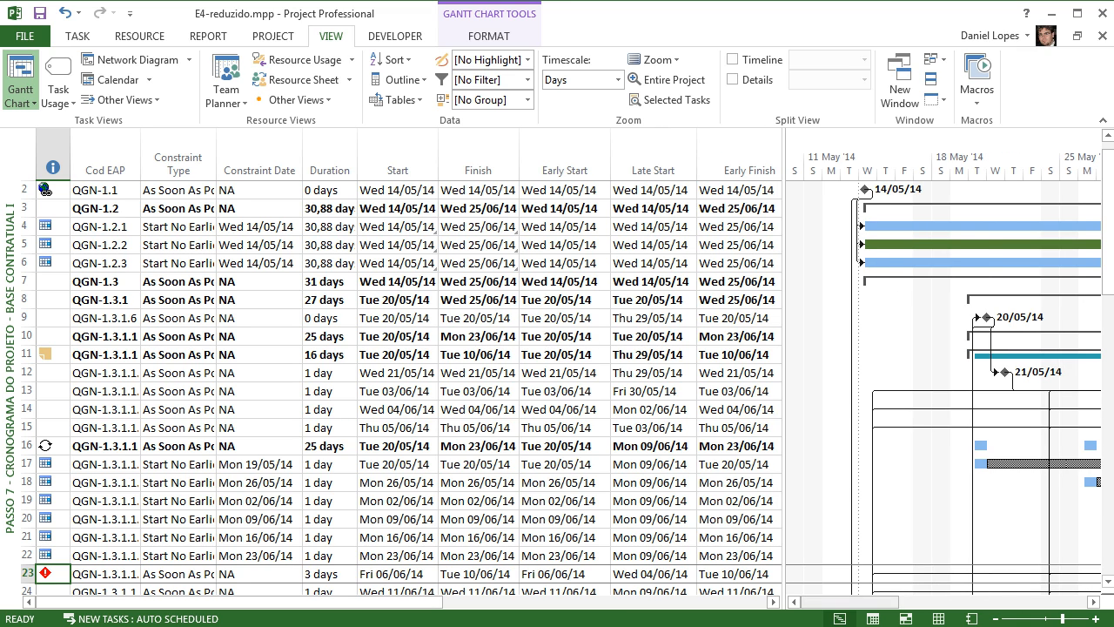
pyautogui.hscroll(5, 944, 382)
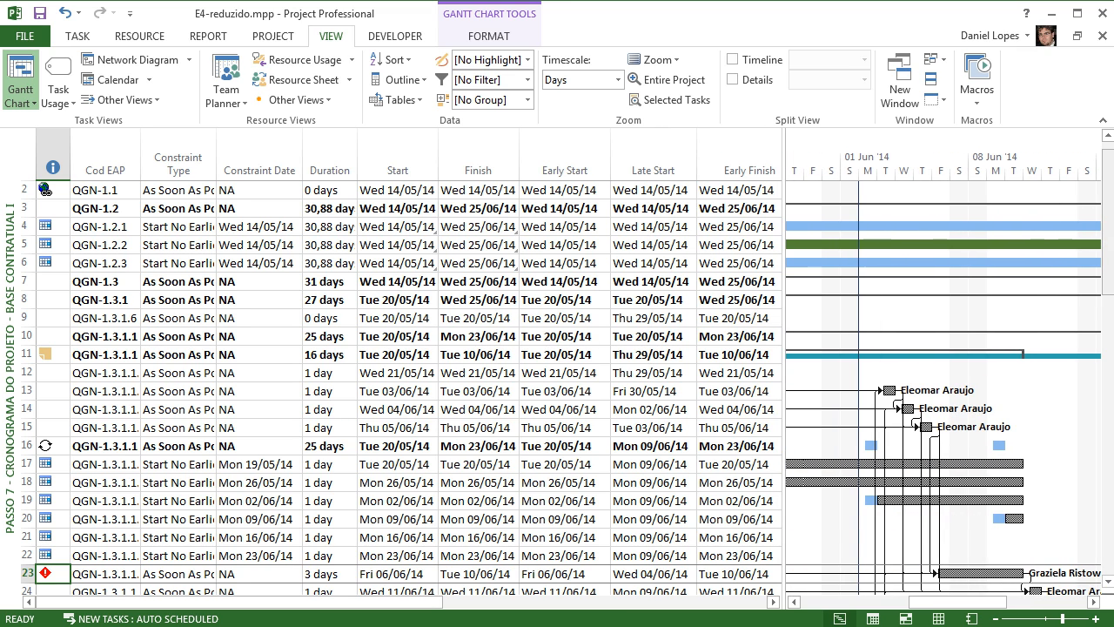
pyautogui.scroll(-7, 400, 388)
pyautogui.scroll(7, 400, 388)
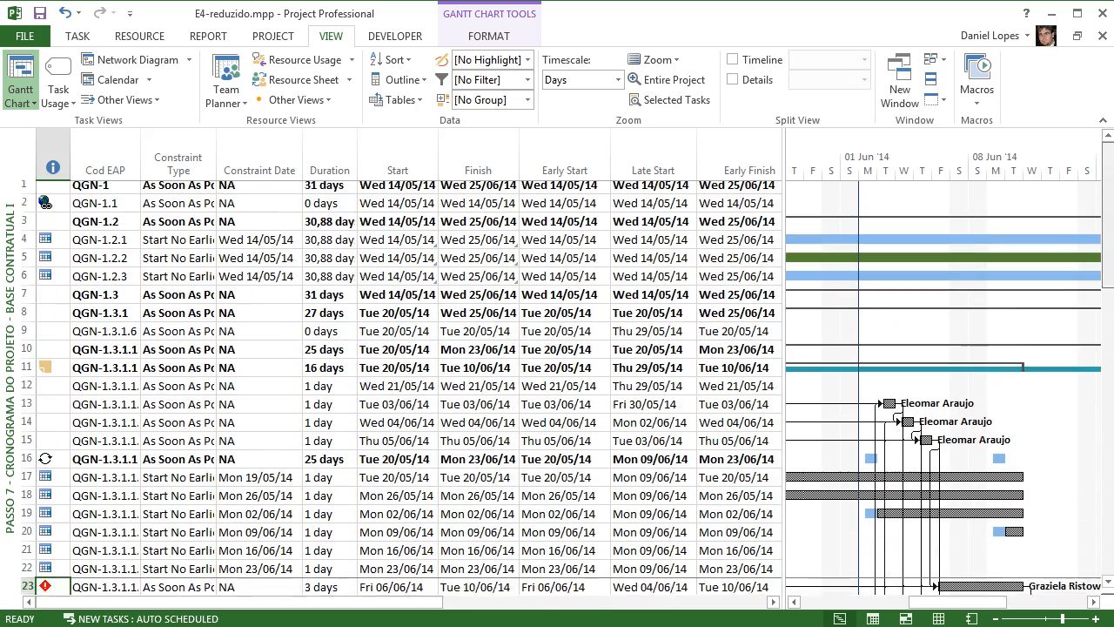
pyautogui.hscroll(-5, 943, 381)
pyautogui.hscroll(-1, 943, 382)
pyautogui.moveTo(784, 348); pyautogui.dragTo(1010, 348)
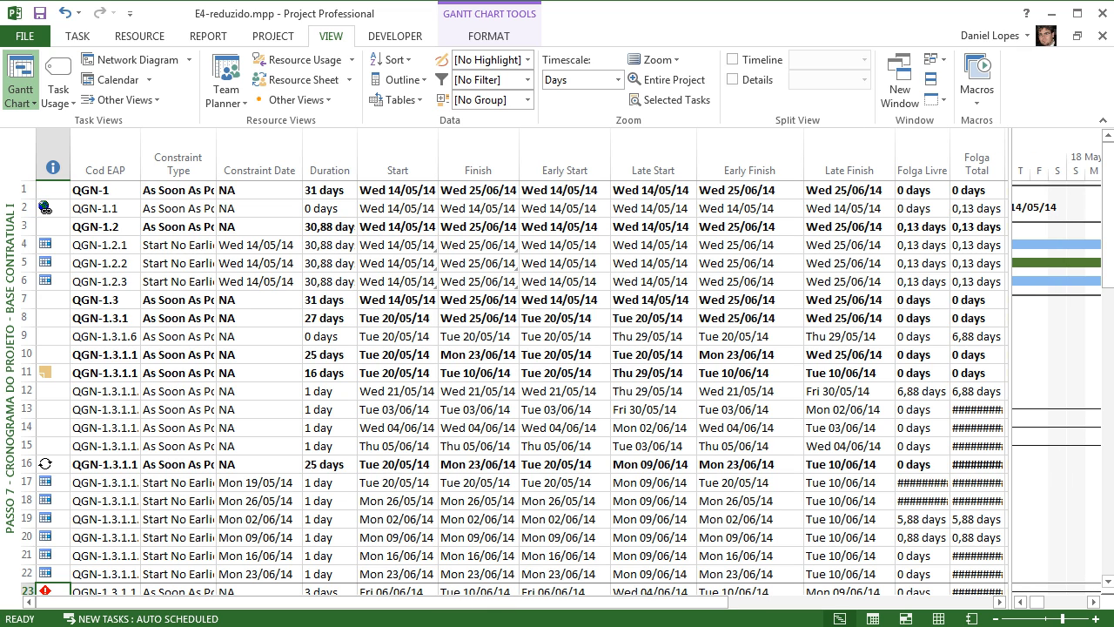
# - Examine the field list in the table definition of Passo 7 - Cronograma do Projeto - Base Contratual I, from ID through Pode Antecipar
pyautogui.click(396, 99)
pyautogui.click(426, 436)
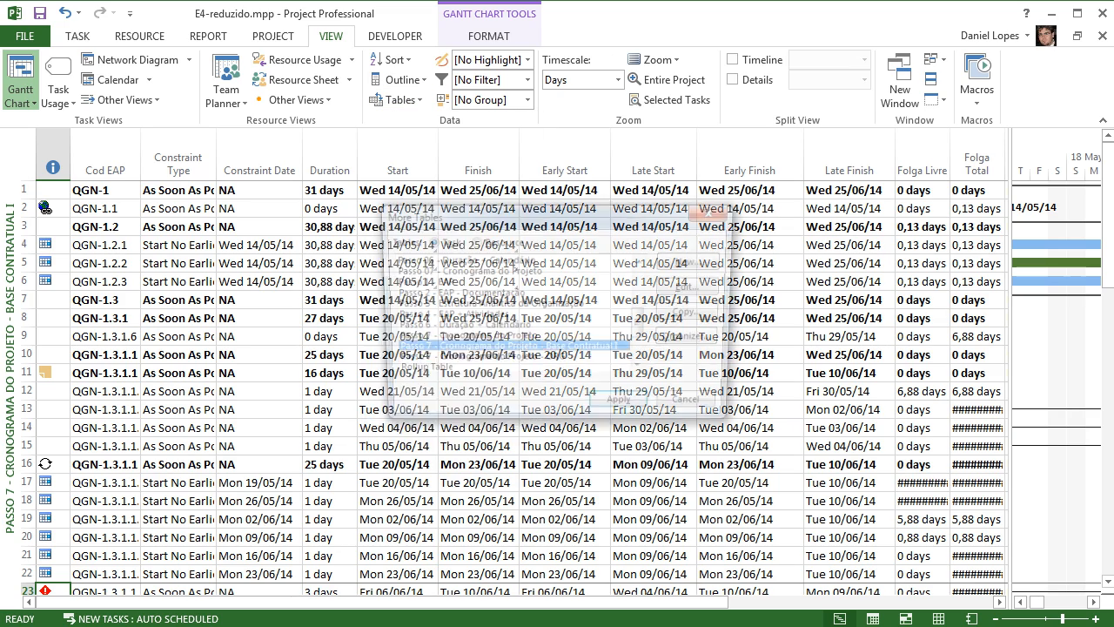
pyautogui.click(695, 286)
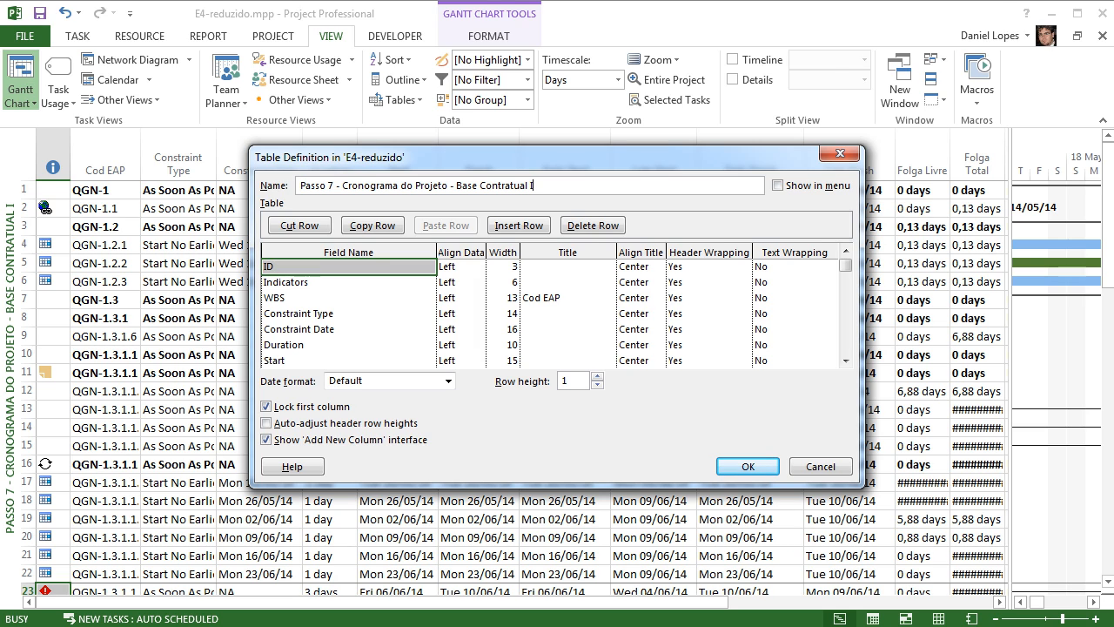
pyautogui.click(348, 282)
pyautogui.press('Down')
pyautogui.press('Down')
pyautogui.press('Down')
pyautogui.press('Down')
pyautogui.press('Down')
pyautogui.press('Down')
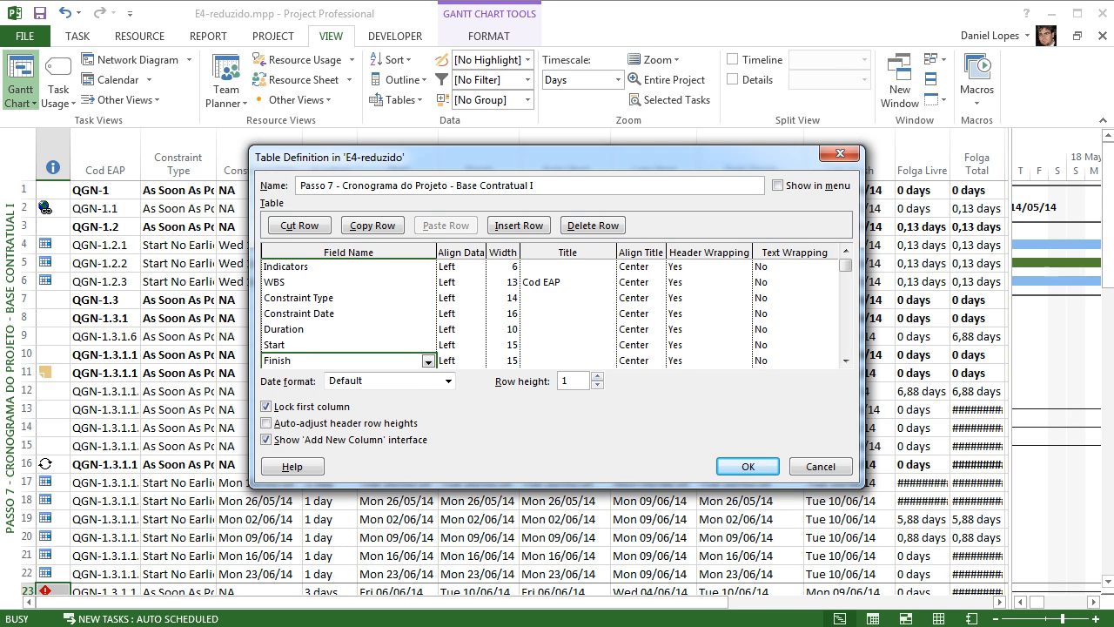
pyautogui.press('Down')
pyautogui.press('Down')
pyautogui.press('Down')
pyautogui.press('Down')
pyautogui.press('Down')
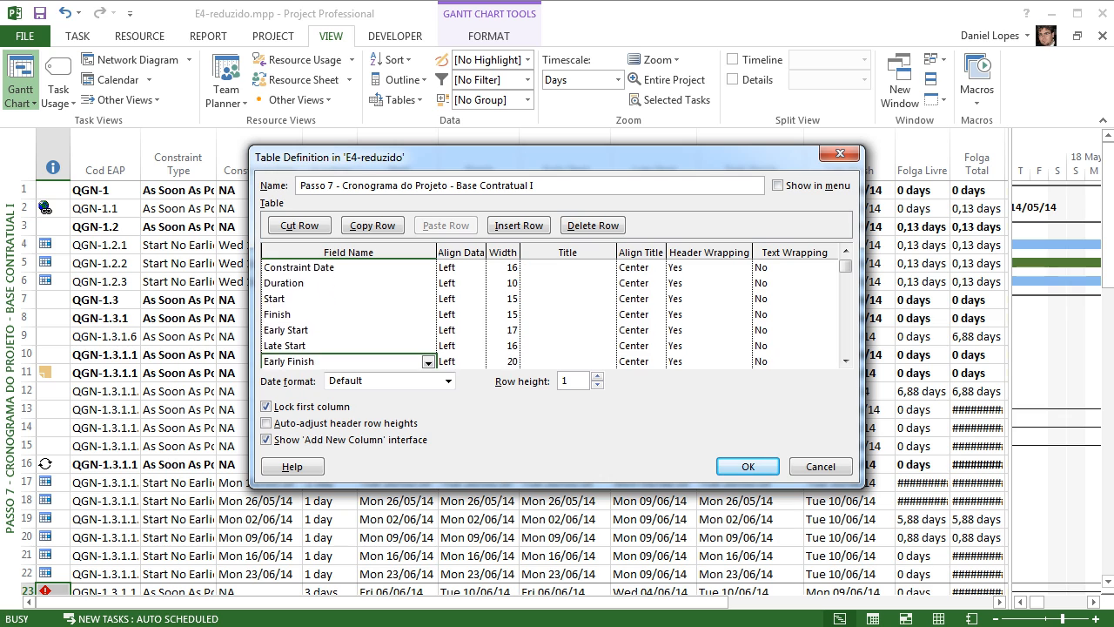
pyautogui.press('Down')
pyautogui.press('Down')
pyautogui.press('Down')
pyautogui.press('Down')
pyautogui.press('Down')
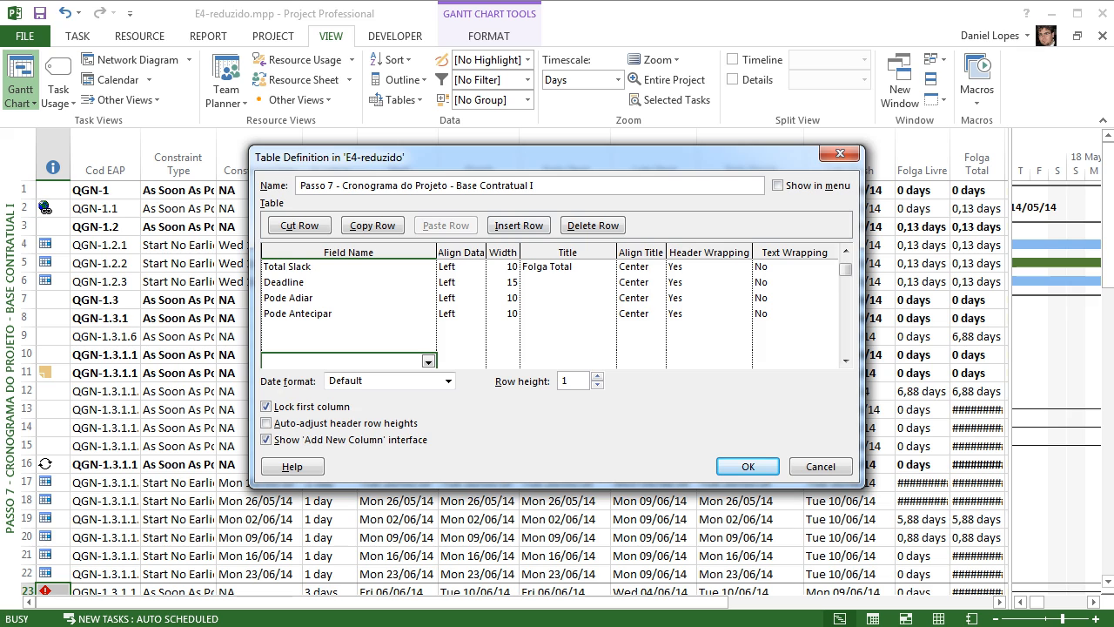
pyautogui.click(839, 153)
pyautogui.click(624, 409)
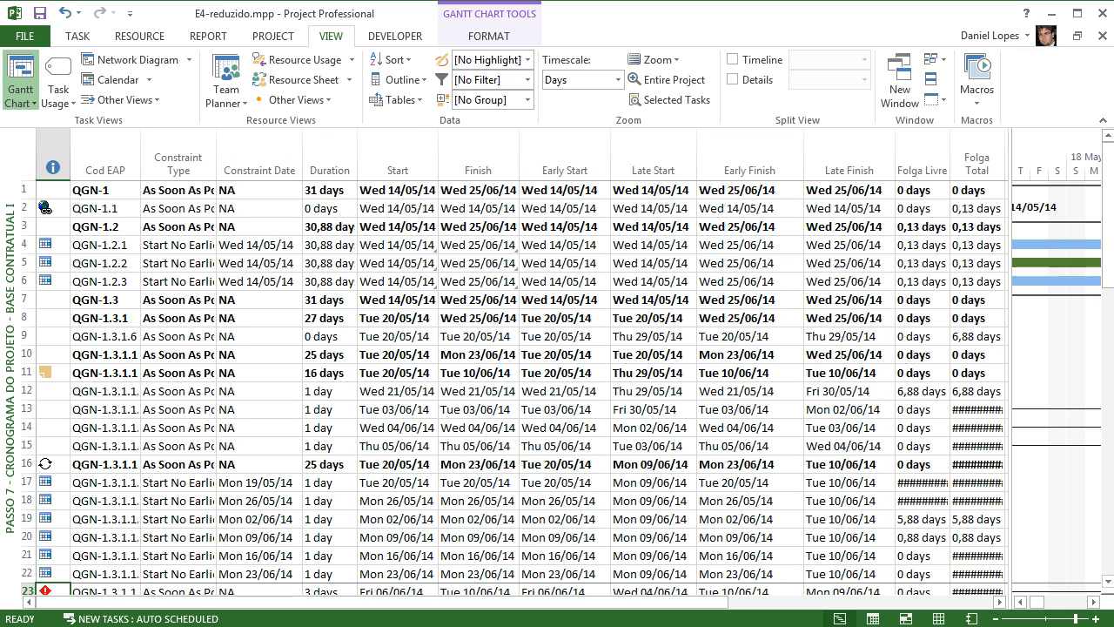
# - Switch to the Passo 7 - Cronograma do Projeto - ORG view and widen its table area up to the Finish column
pyautogui.click(21, 96)
pyautogui.click(132, 450)
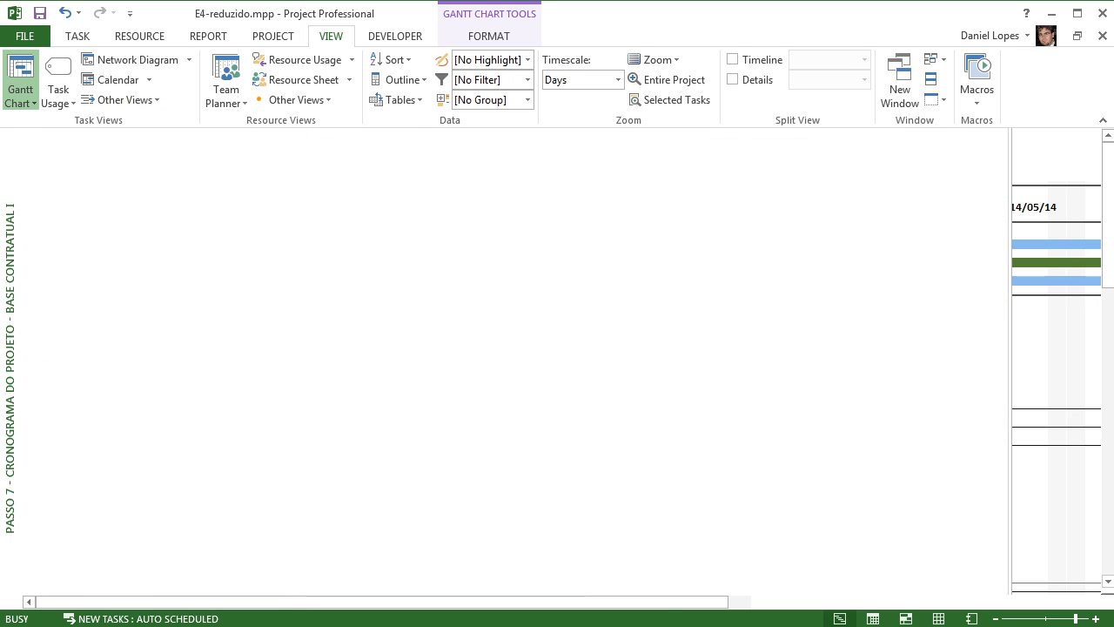
pyautogui.moveTo(658, 261); pyautogui.dragTo(788, 262)
# - Examine the fields and titles in the table definition of Passo 7 - Cronograma do Projeto - ORG, down to the Deadline row
pyautogui.click(397, 99)
pyautogui.click(444, 435)
pyautogui.click(671, 288)
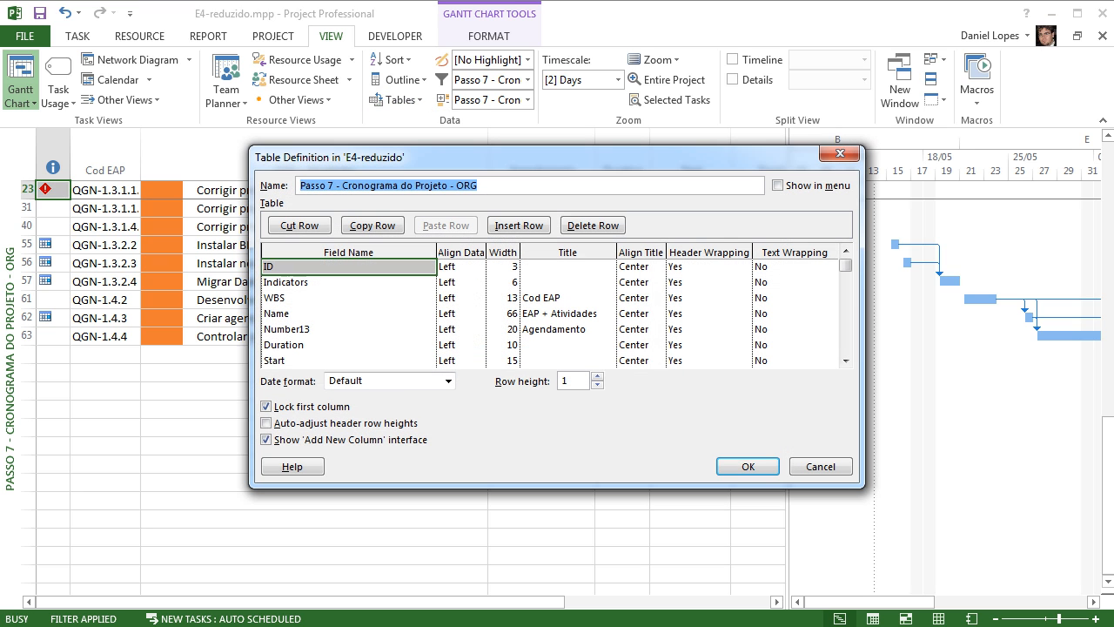
pyautogui.click(348, 360)
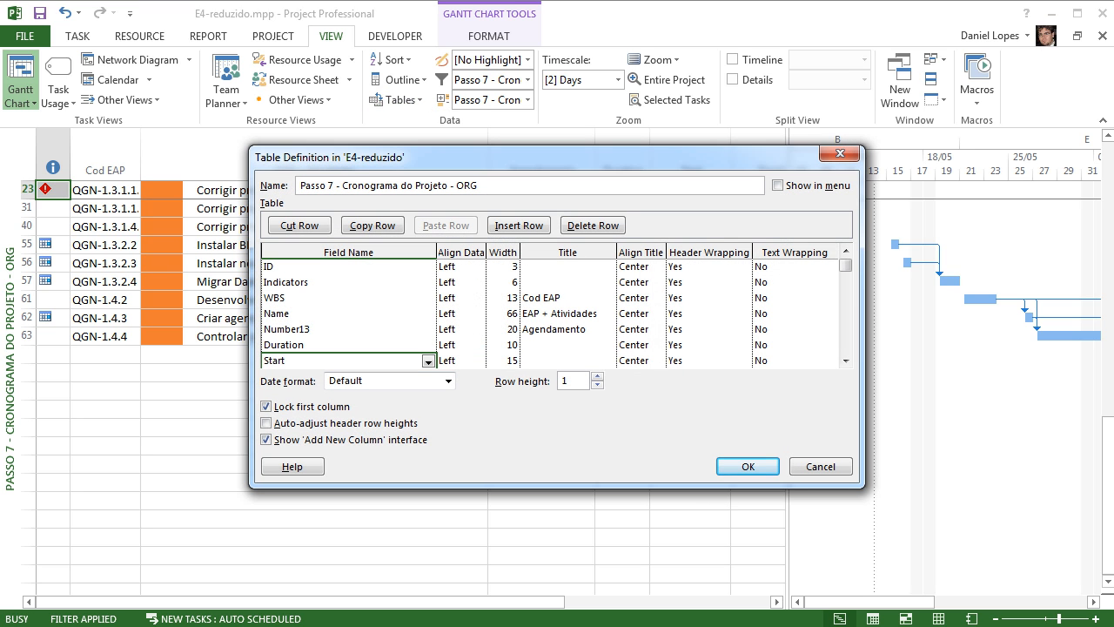
pyautogui.press('Down')
pyautogui.press('Down')
pyautogui.press('Down')
pyautogui.press('Down')
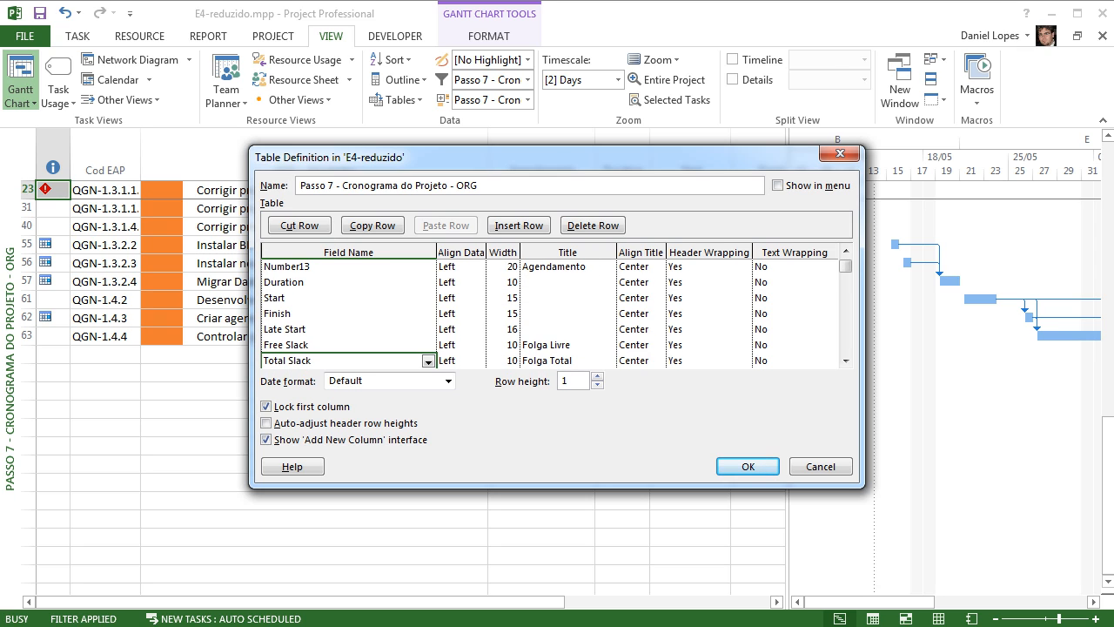
pyautogui.press('Down')
pyautogui.press('Up')
pyautogui.press('Up')
pyautogui.press('Up')
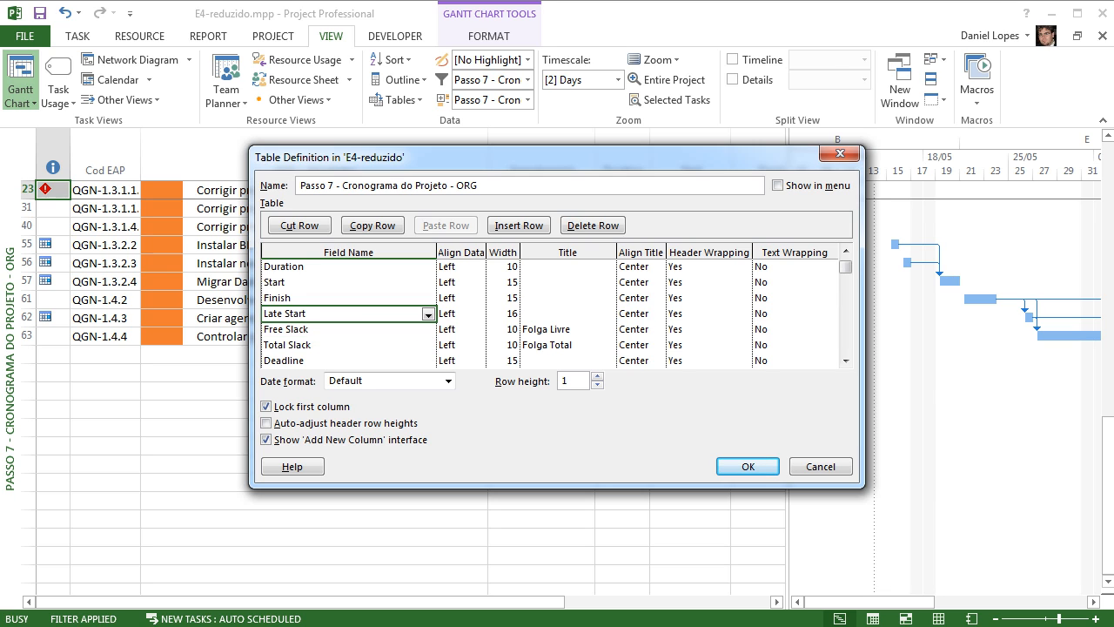
pyautogui.press('Right')
pyautogui.press('Right')
pyautogui.press('Right')
pyautogui.press('Up')
pyautogui.press('Up')
pyautogui.press('Up')
pyautogui.press('Up')
pyautogui.press('Up')
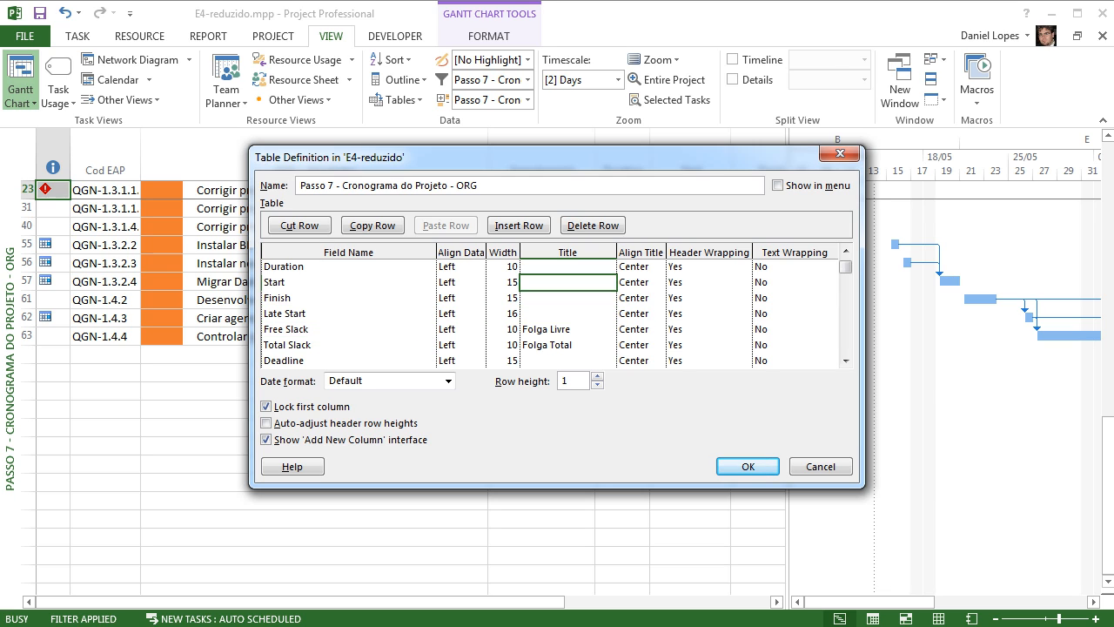
pyautogui.press('Down')
pyautogui.press('Down')
pyautogui.press('Down')
pyautogui.press('Down')
pyautogui.press('Down')
pyautogui.press('Down')
pyautogui.press('Down')
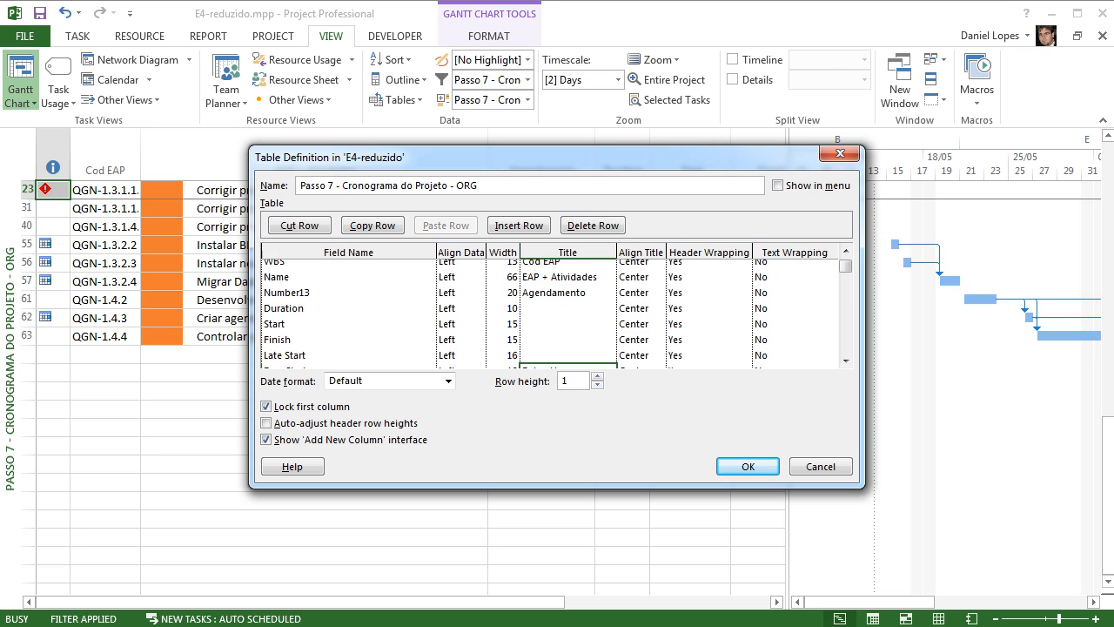
pyautogui.press('Down')
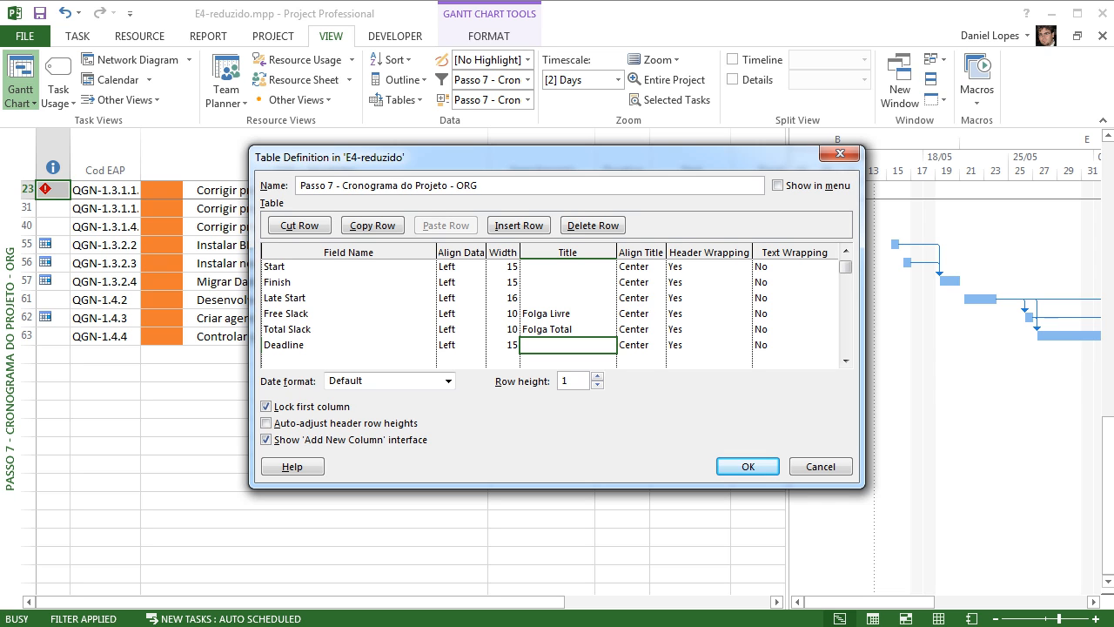
pyautogui.press('Return')
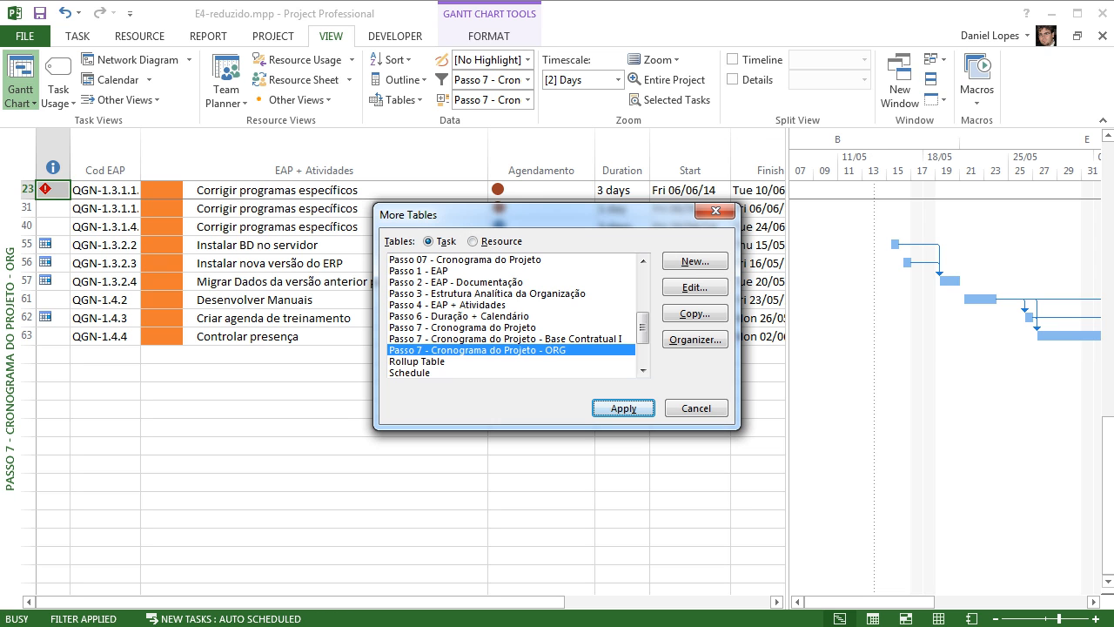
pyautogui.press('Return')
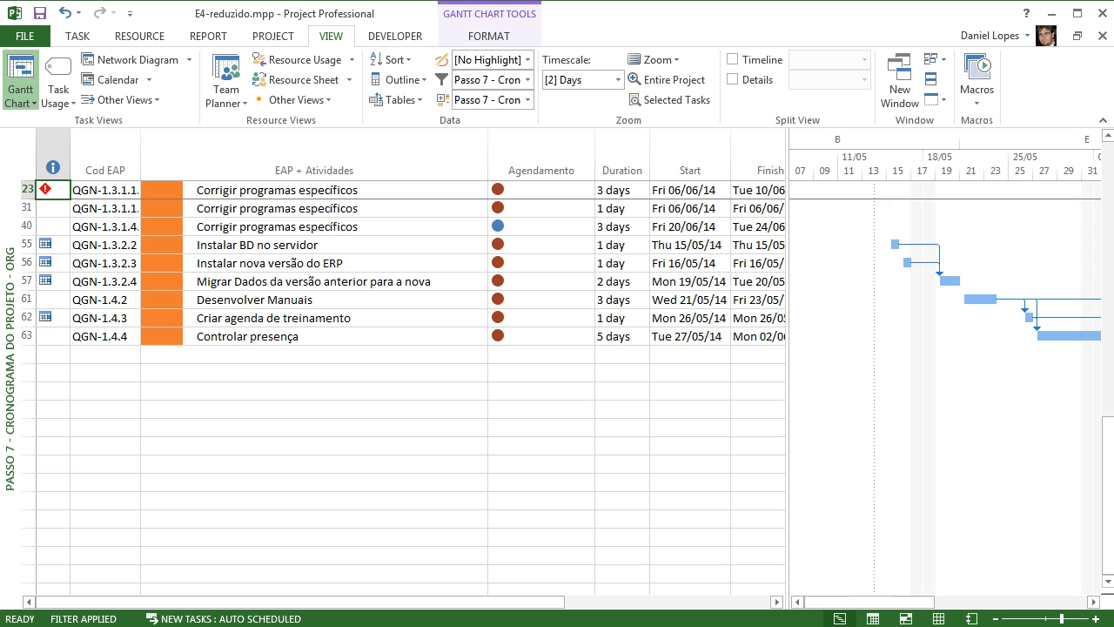
# - Switch to the Passo 7 - Cronograma do Projeto - Base Contratual I view and widen its Gantt chart area to show mid-May onward
pyautogui.click(21, 97)
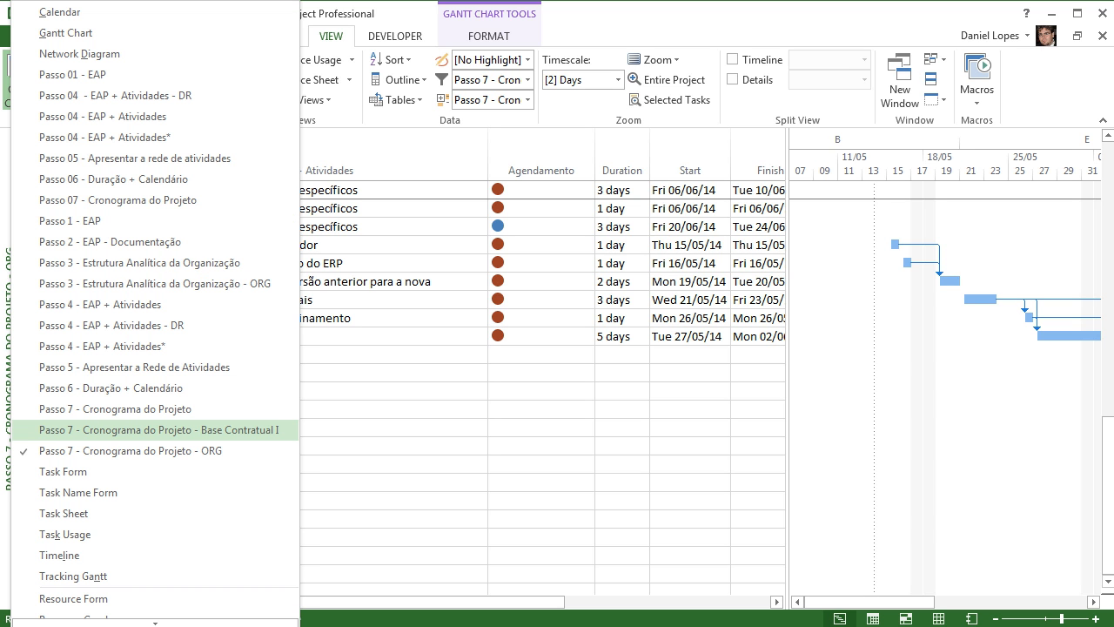
pyautogui.click(157, 429)
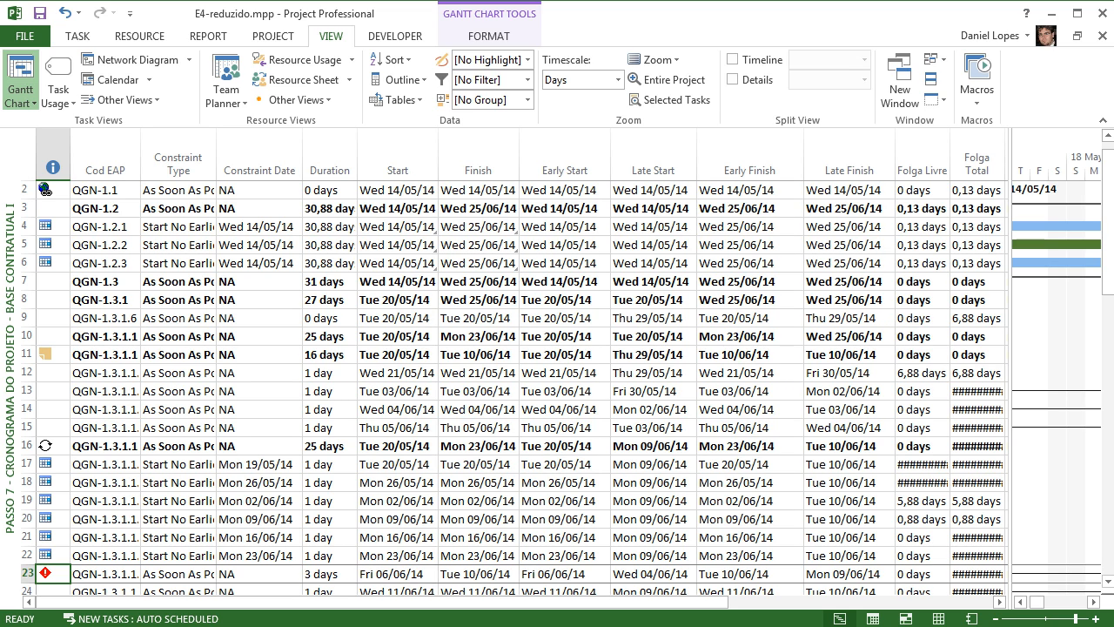
pyautogui.moveTo(1011, 348); pyautogui.dragTo(732, 348)
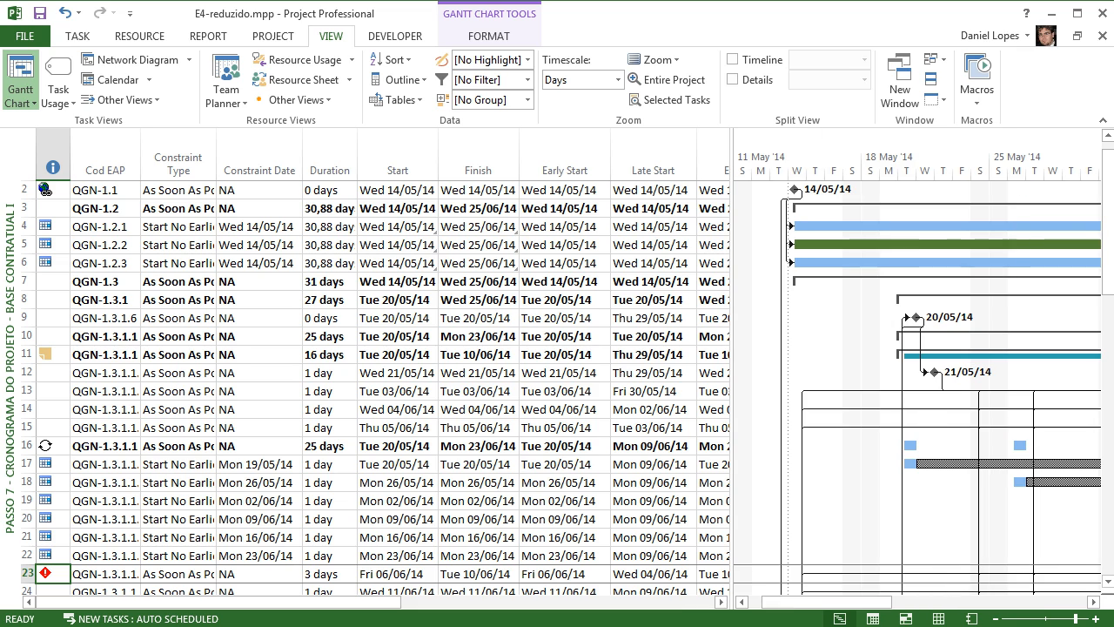
pyautogui.moveTo(827, 602)
pyautogui.mouseDown()
pyautogui.moveTo(946, 601)
pyautogui.moveTo(846, 601)
pyautogui.mouseUp()
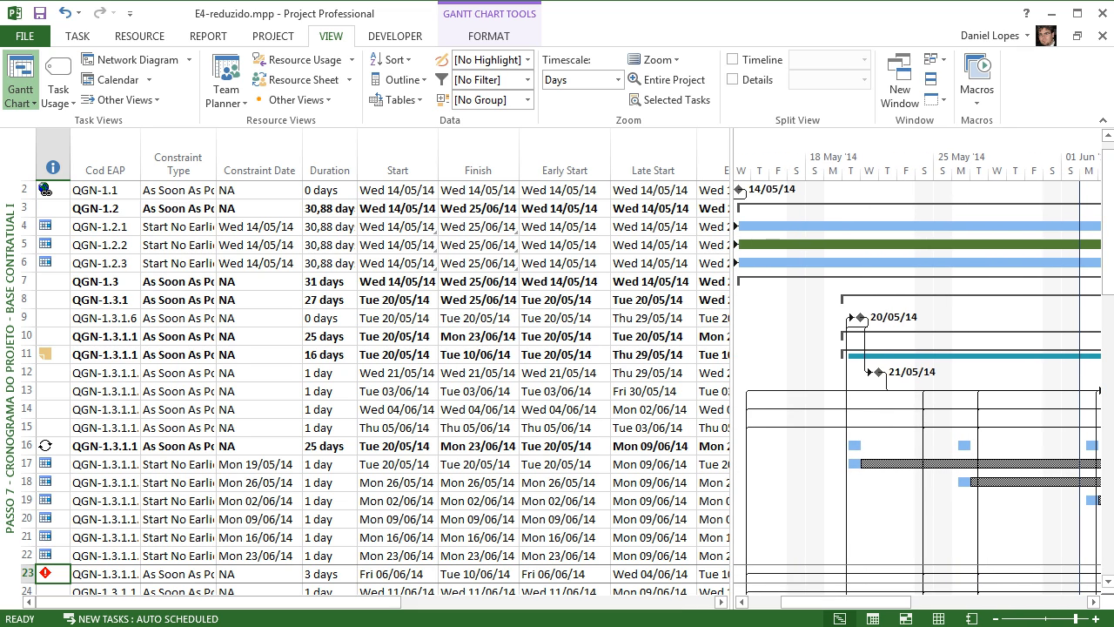
# - Check the Gantt chart's Layout settings for link style, date format and bar height
pyautogui.rightClick(778, 319)
pyautogui.click(809, 368)
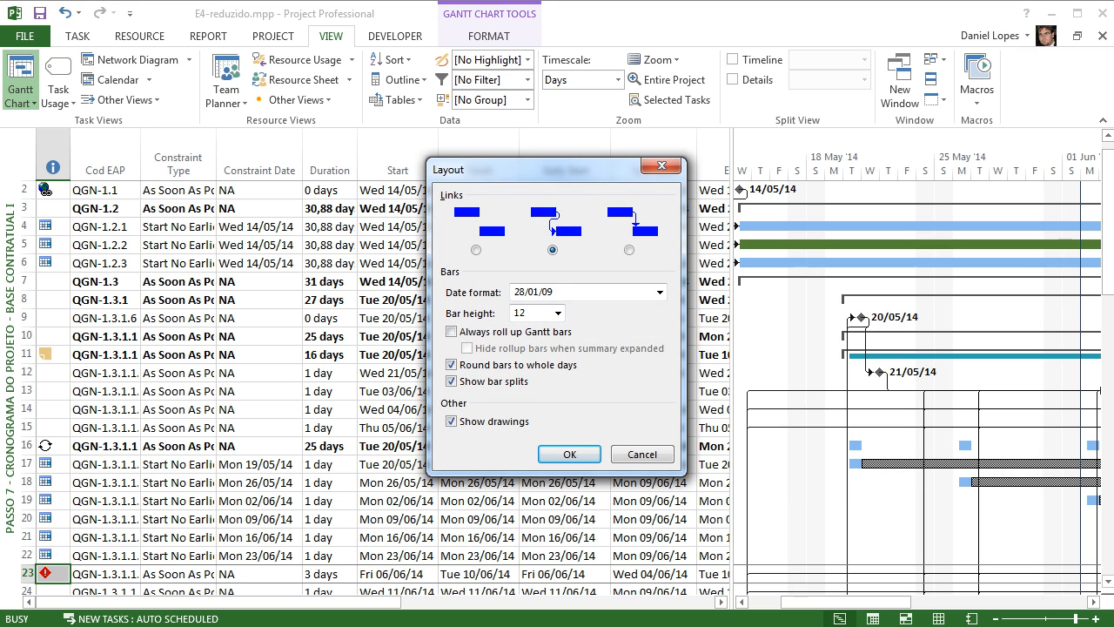
pyautogui.press('Return')
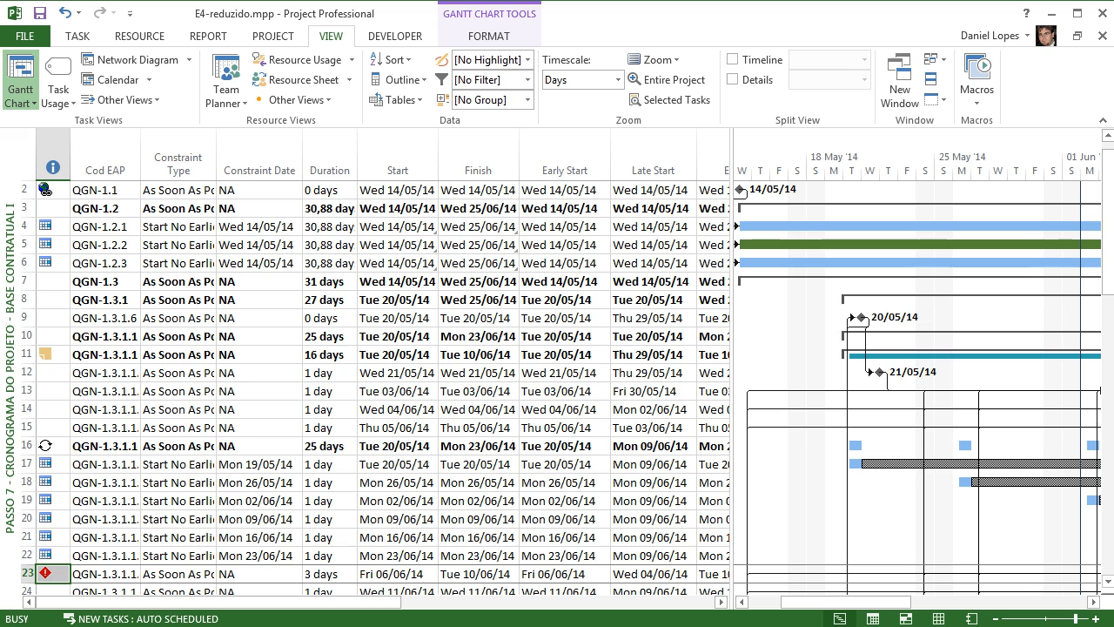
# - Set the Gantt timescale to show three tiers (Top, Middle, Bottom)
pyautogui.moveTo(844, 601); pyautogui.dragTo(838, 602)
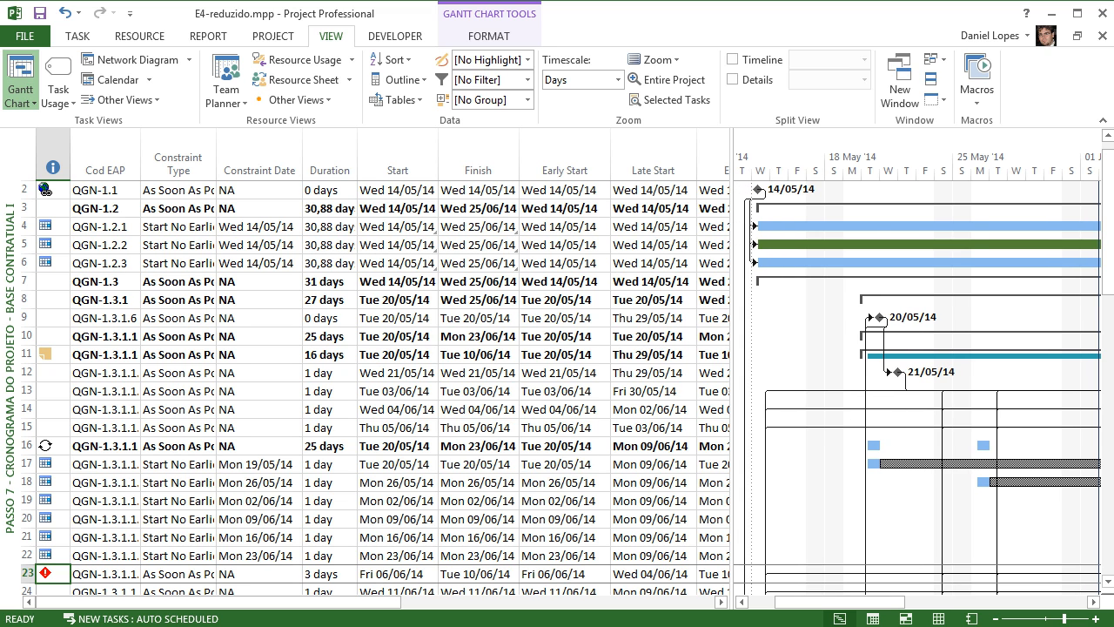
pyautogui.rightClick(816, 151)
pyautogui.click(871, 162)
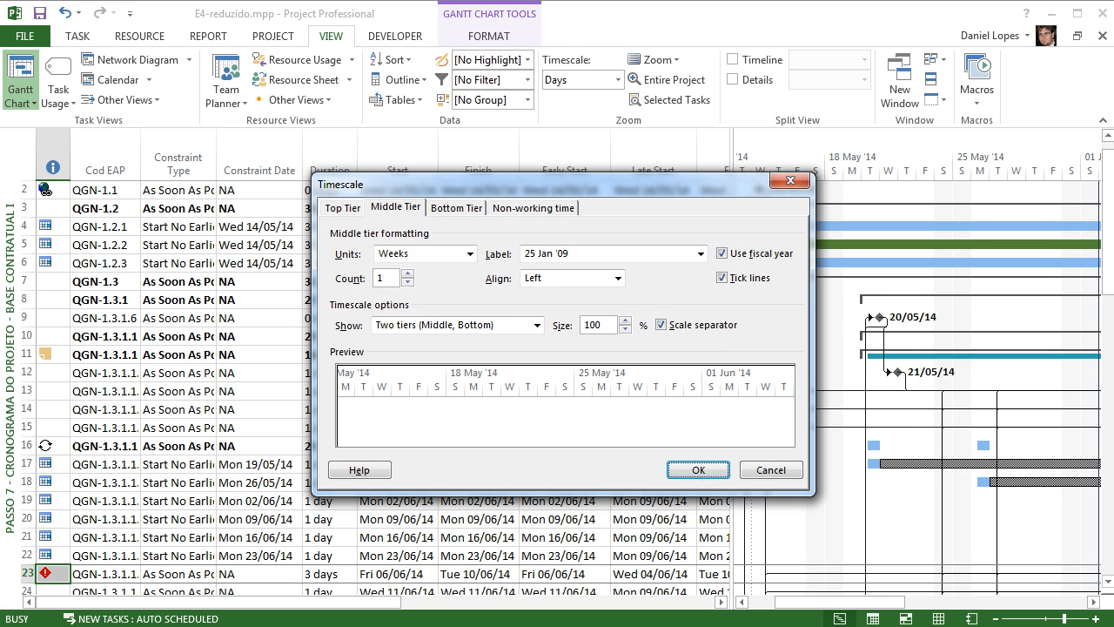
pyautogui.click(342, 208)
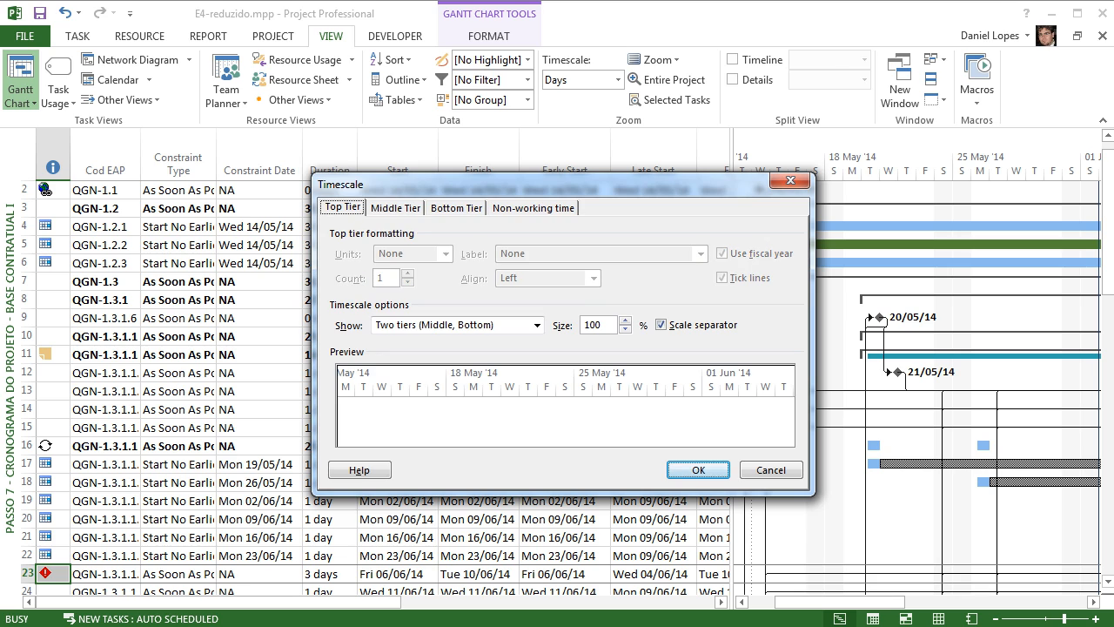
pyautogui.click(395, 207)
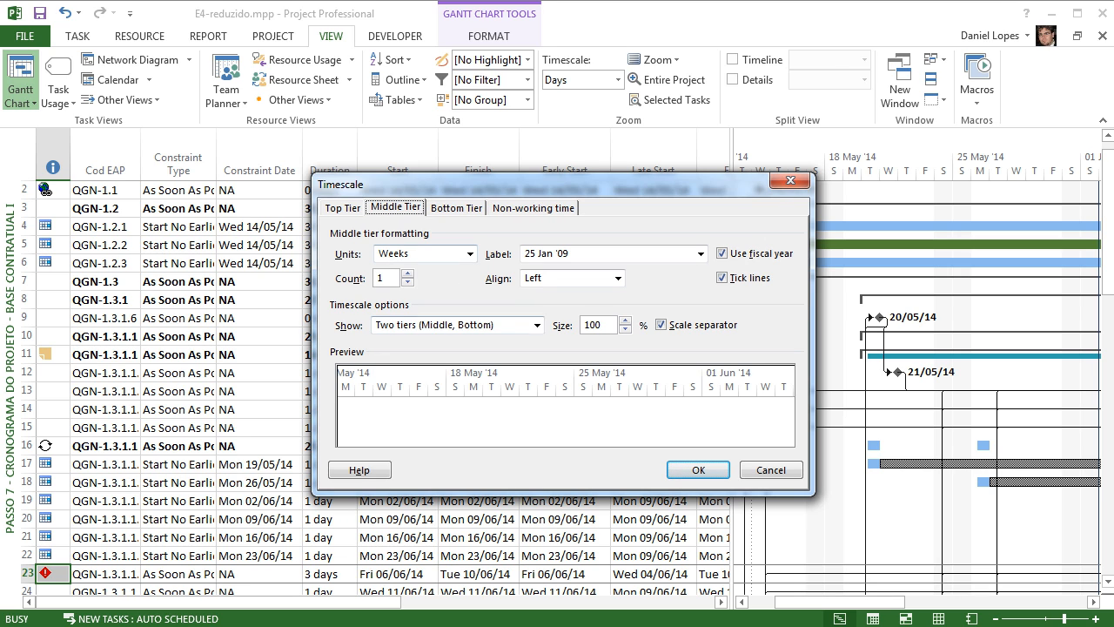
pyautogui.click(536, 325)
pyautogui.click(446, 367)
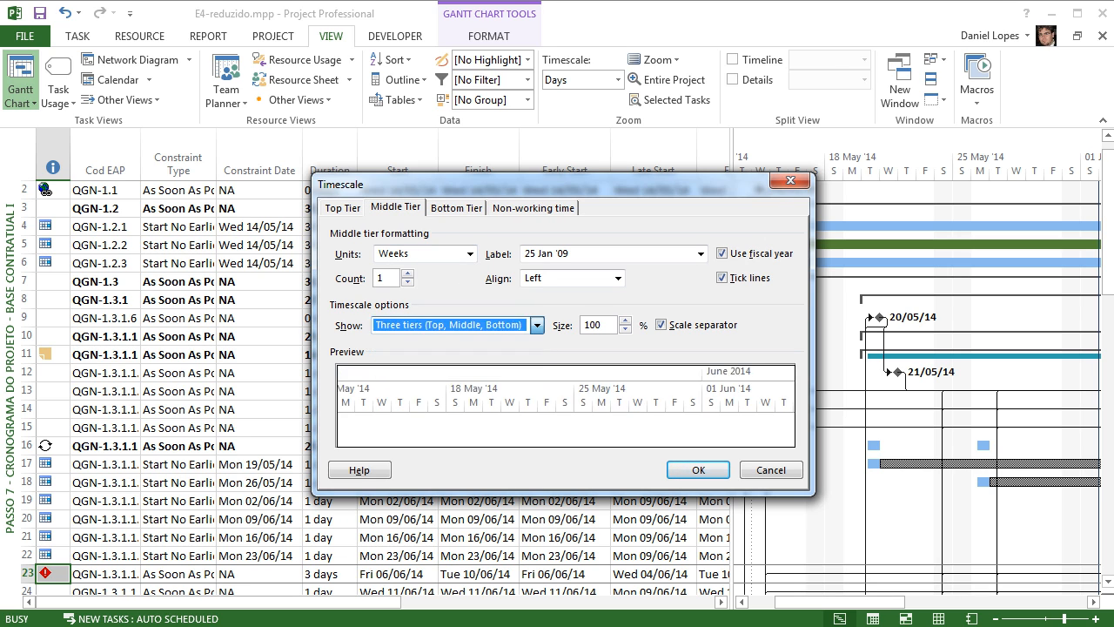
# - Set the timescale's top tier units to Years and its middle tier units to Months
pyautogui.click(342, 208)
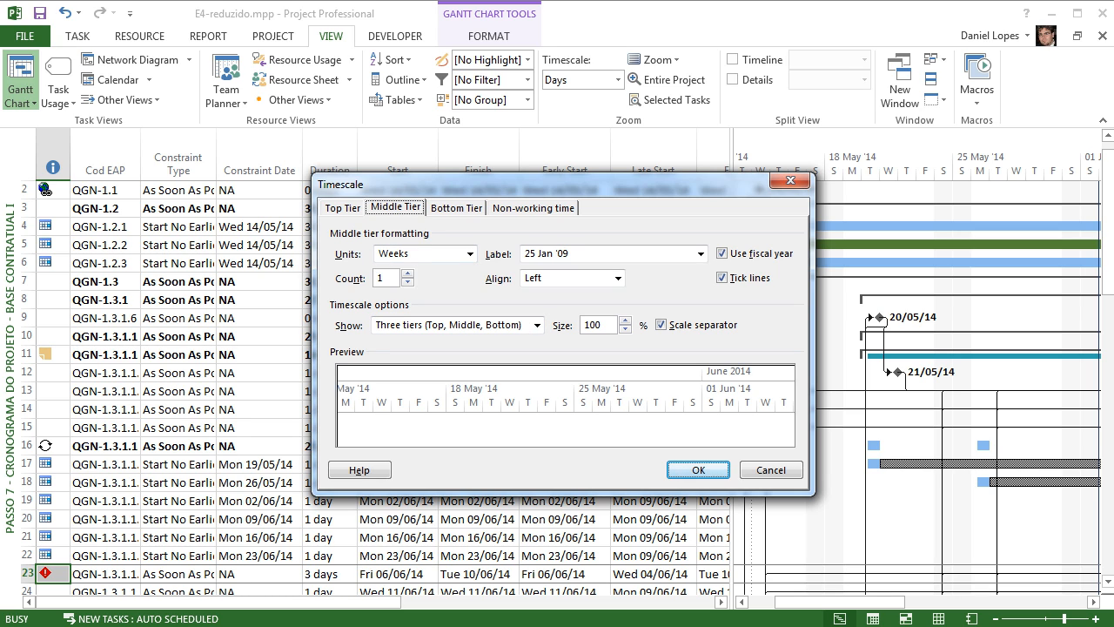
pyautogui.click(425, 253)
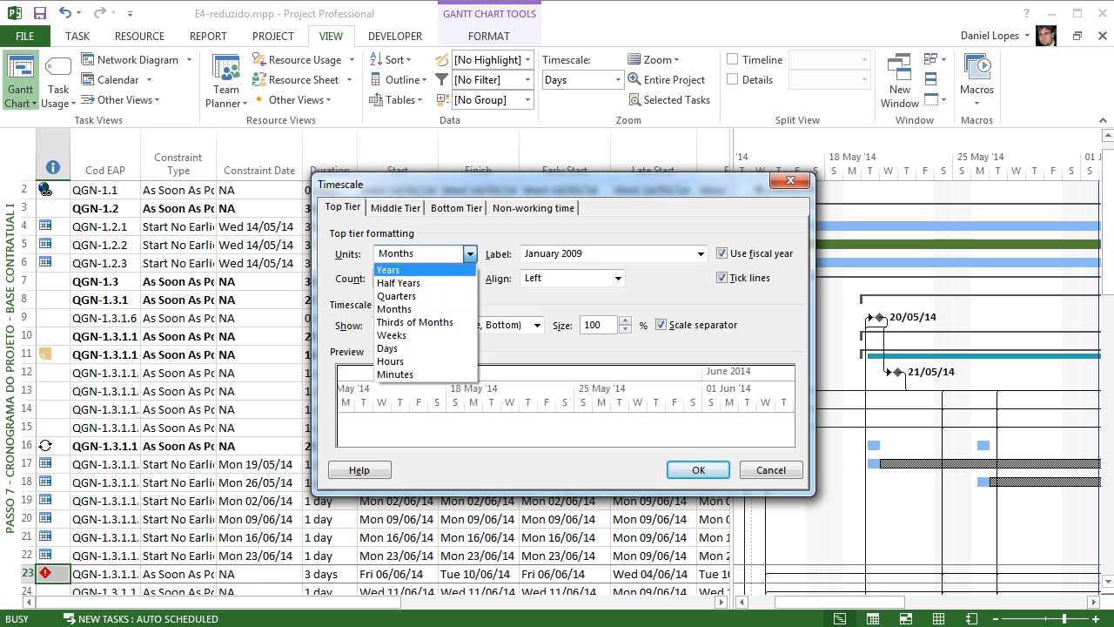
pyautogui.click(389, 270)
pyautogui.click(396, 207)
pyautogui.click(424, 253)
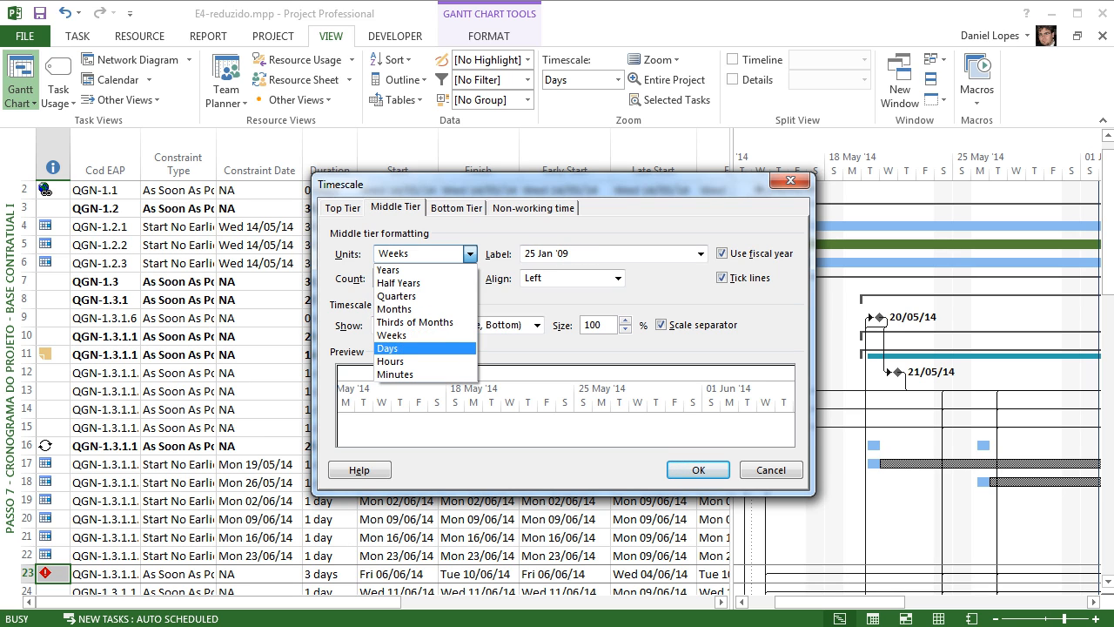
pyautogui.click(394, 309)
# - Set the timescale's bottom tier units to Weeks
pyautogui.click(456, 207)
pyautogui.click(424, 253)
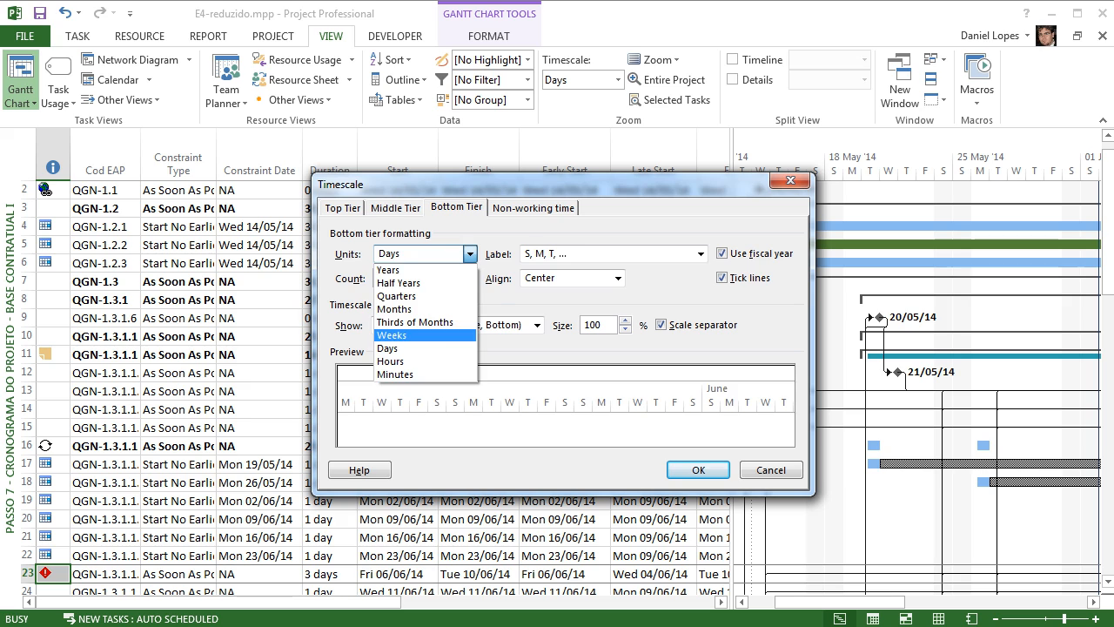
pyautogui.click(392, 335)
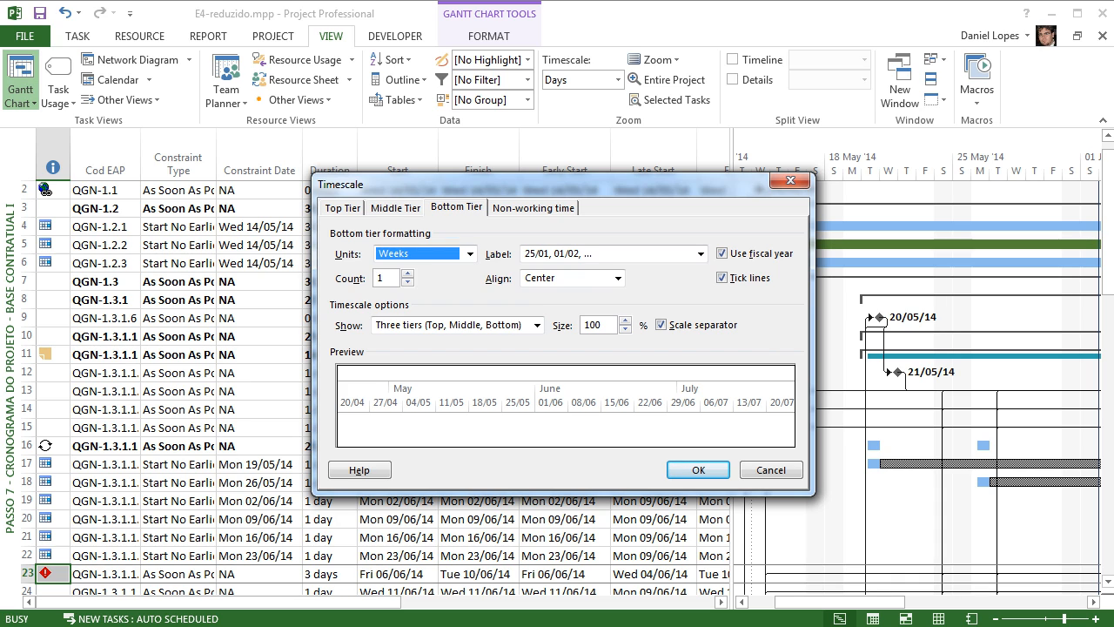
# - Set the timescale's top tier units to Months and its middle tier units to Weeks
pyautogui.click(342, 207)
pyautogui.click(469, 253)
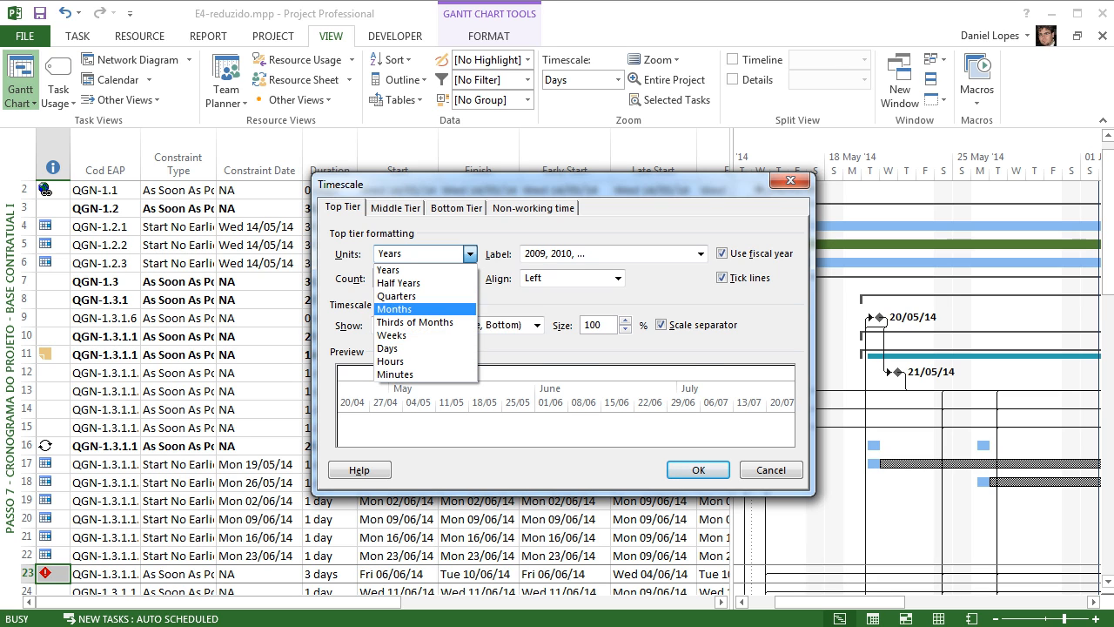
pyautogui.click(394, 309)
pyautogui.click(395, 207)
pyautogui.click(469, 253)
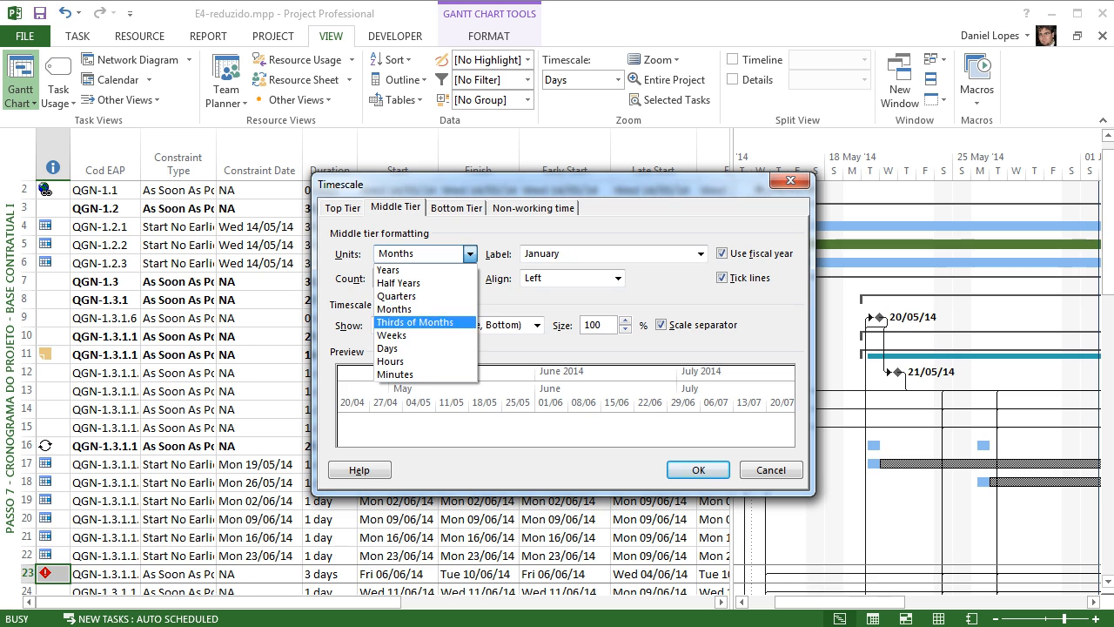
pyautogui.click(391, 336)
# - Set the timescale's bottom tier units to Days and apply the timescale settings
pyautogui.click(456, 207)
pyautogui.click(469, 253)
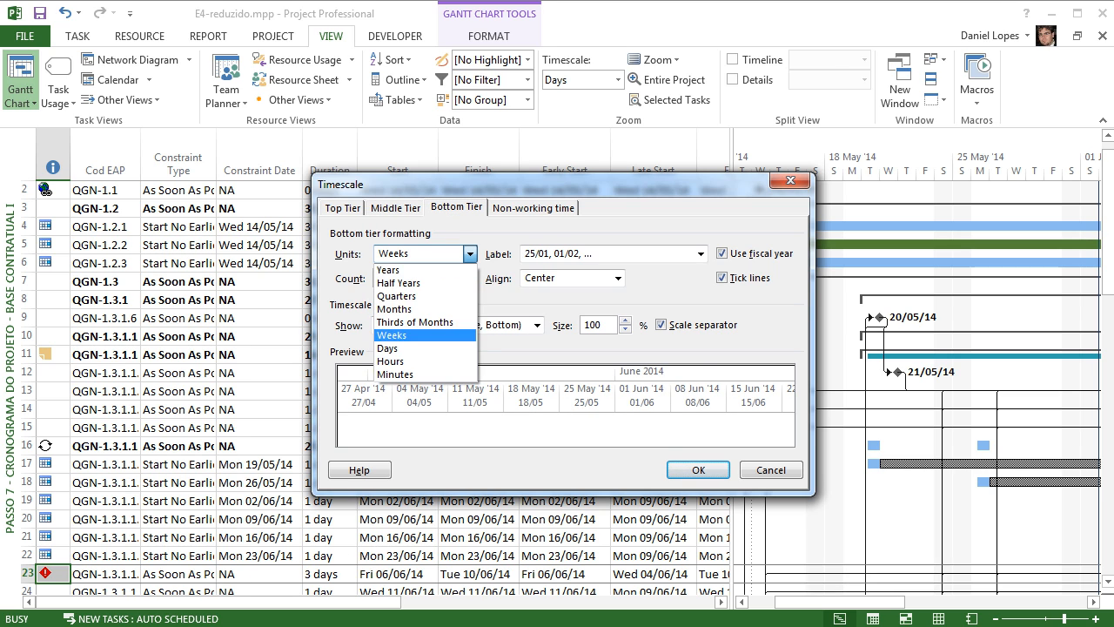
pyautogui.click(424, 348)
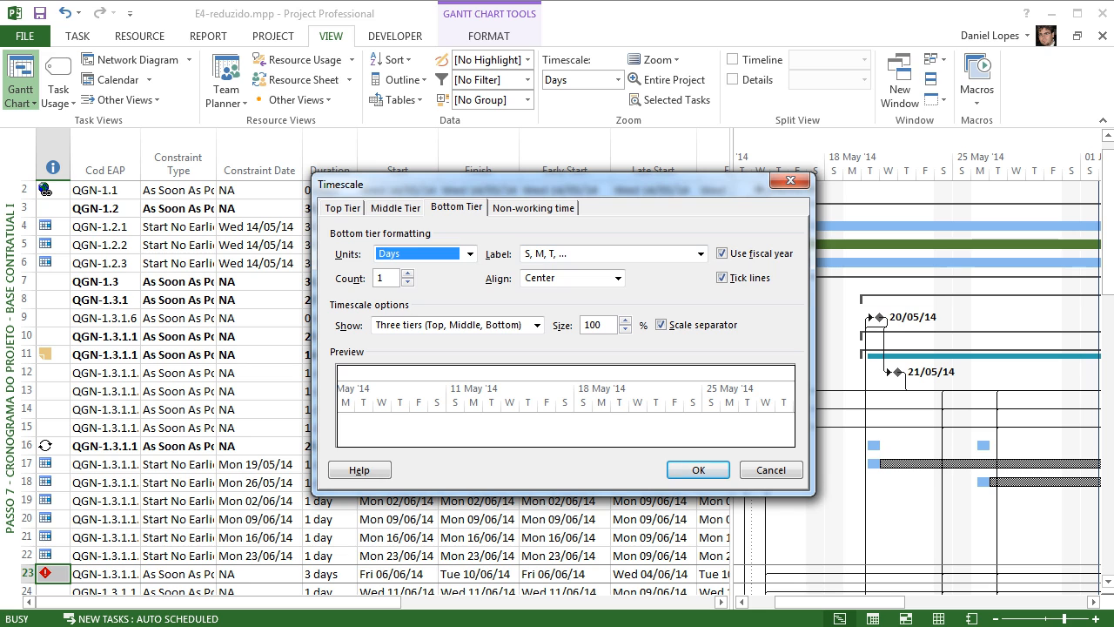
pyautogui.click(698, 470)
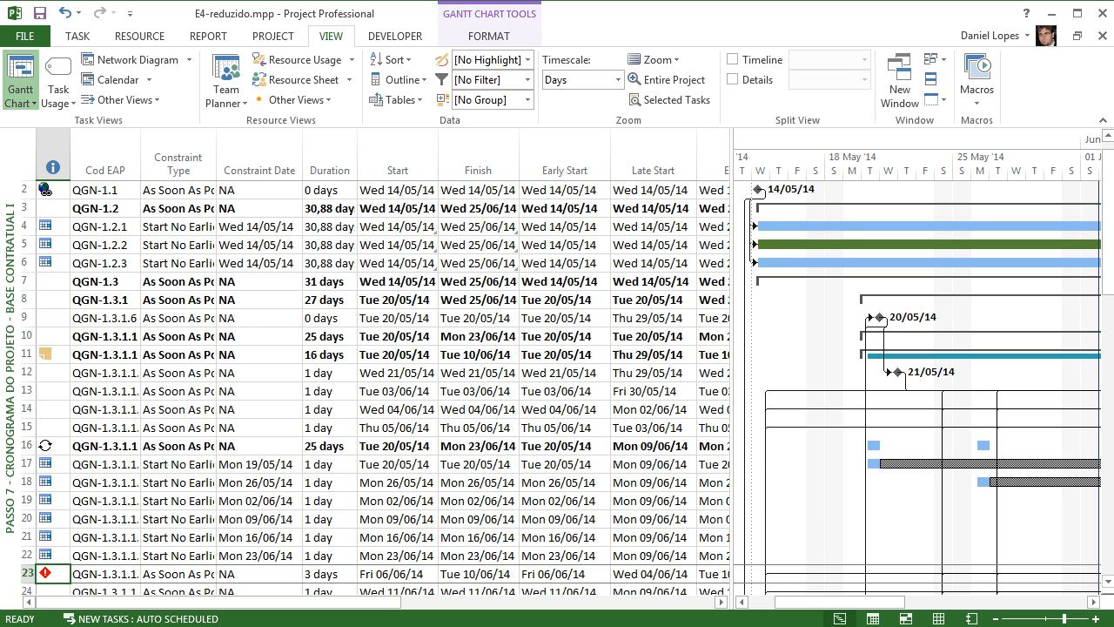
# - Zoom the Gantt chart to the entire project and look through the task bars
pyautogui.rightClick(850, 160)
pyautogui.click(883, 192)
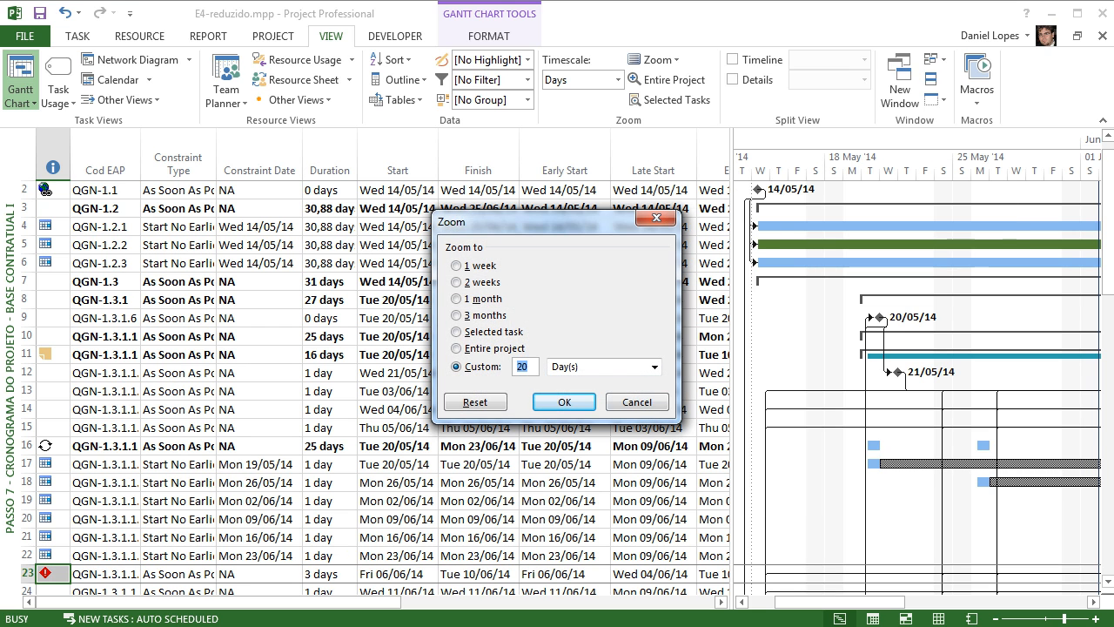
pyautogui.click(456, 348)
pyautogui.click(564, 401)
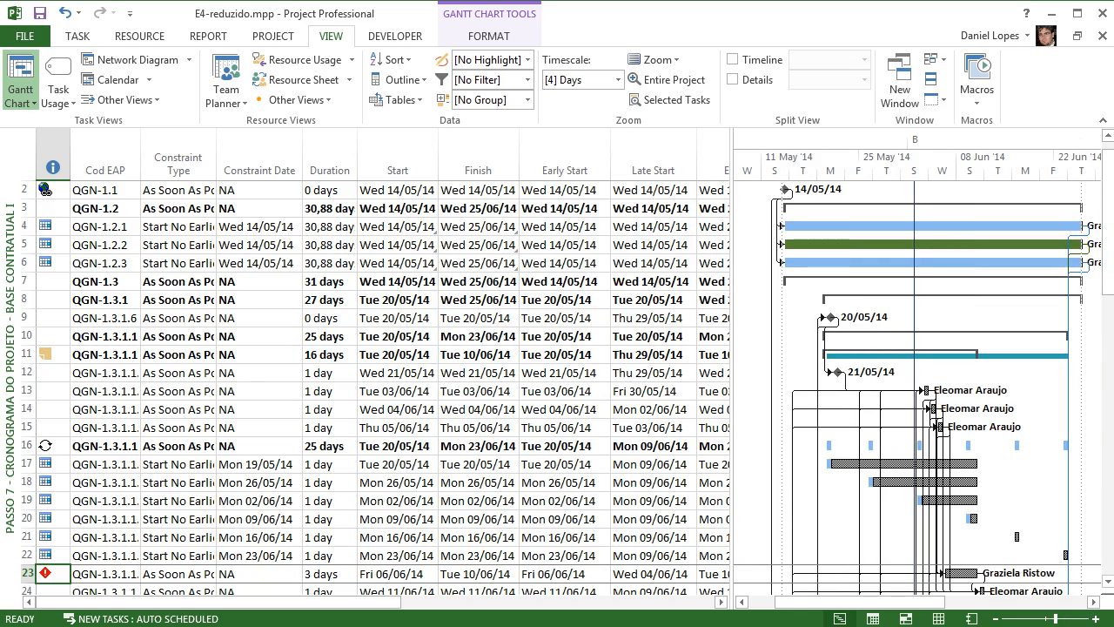
pyautogui.scroll(-9, 374, 382)
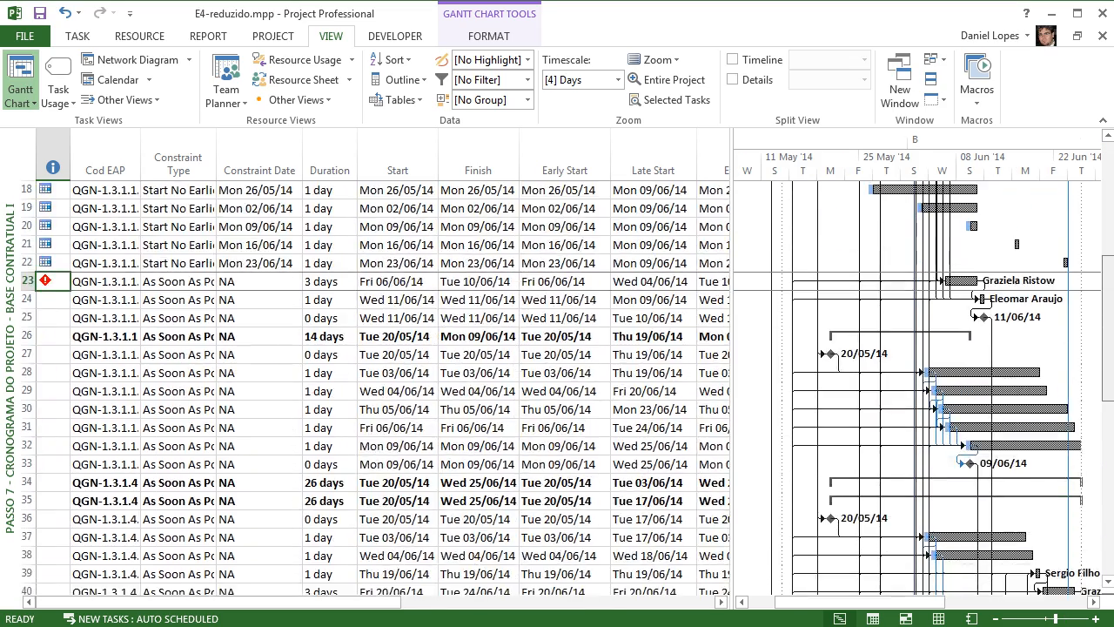
pyautogui.scroll(-8, 374, 383)
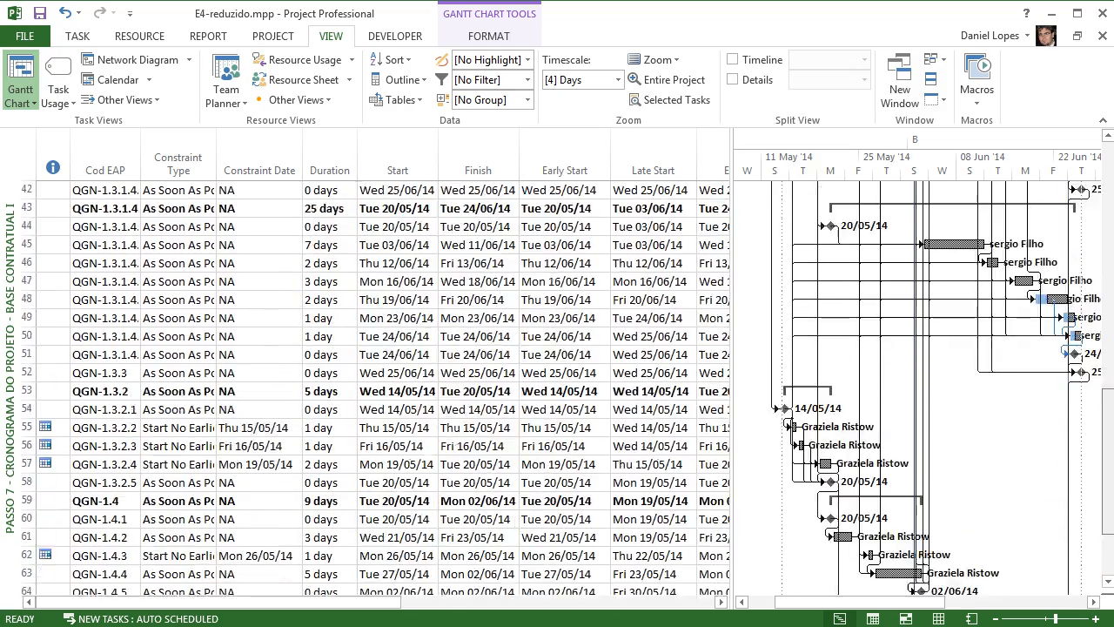
pyautogui.scroll(12, 374, 383)
pyautogui.scroll(5, 375, 383)
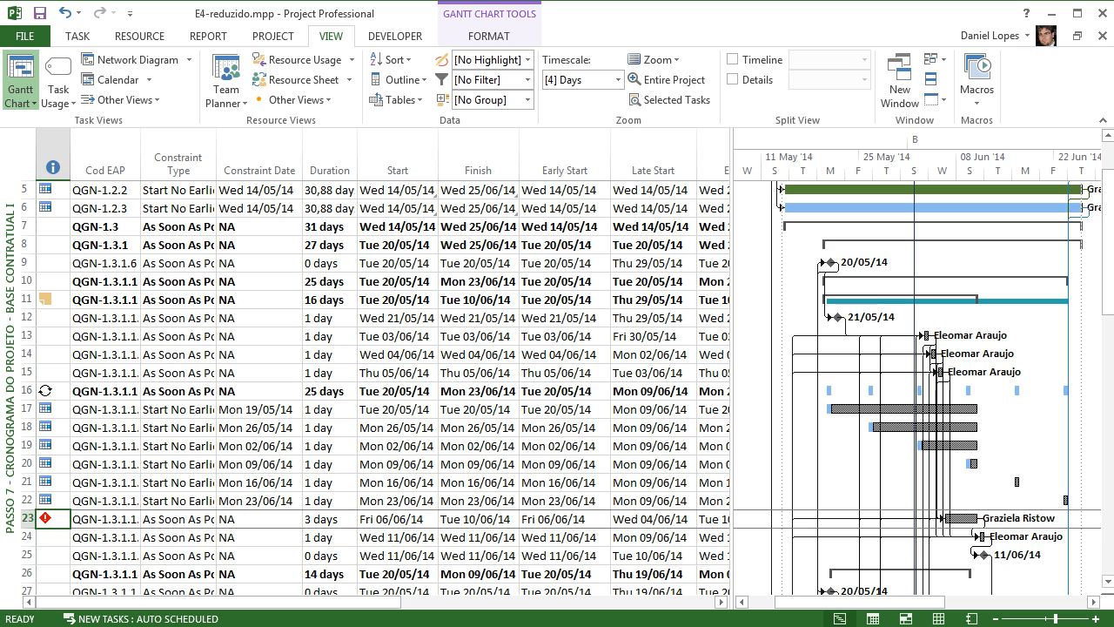
# - Try the Gantt layout's link style that drops the dependency lines vertically onto the successor bars
pyautogui.rightClick(785, 260)
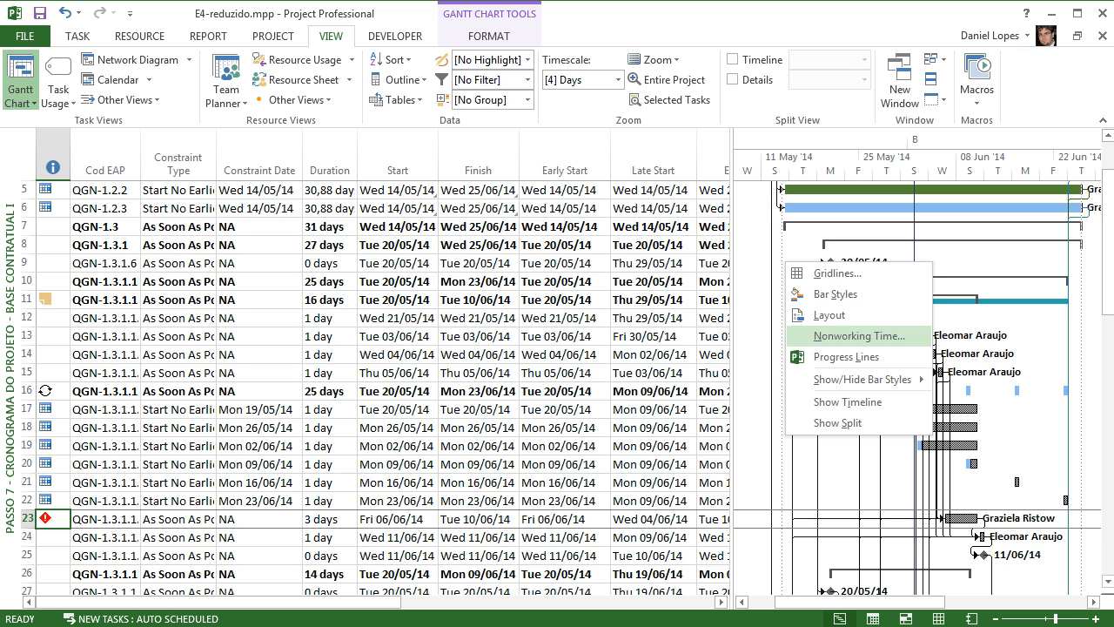
pyautogui.click(818, 315)
pyautogui.click(628, 250)
pyautogui.click(569, 454)
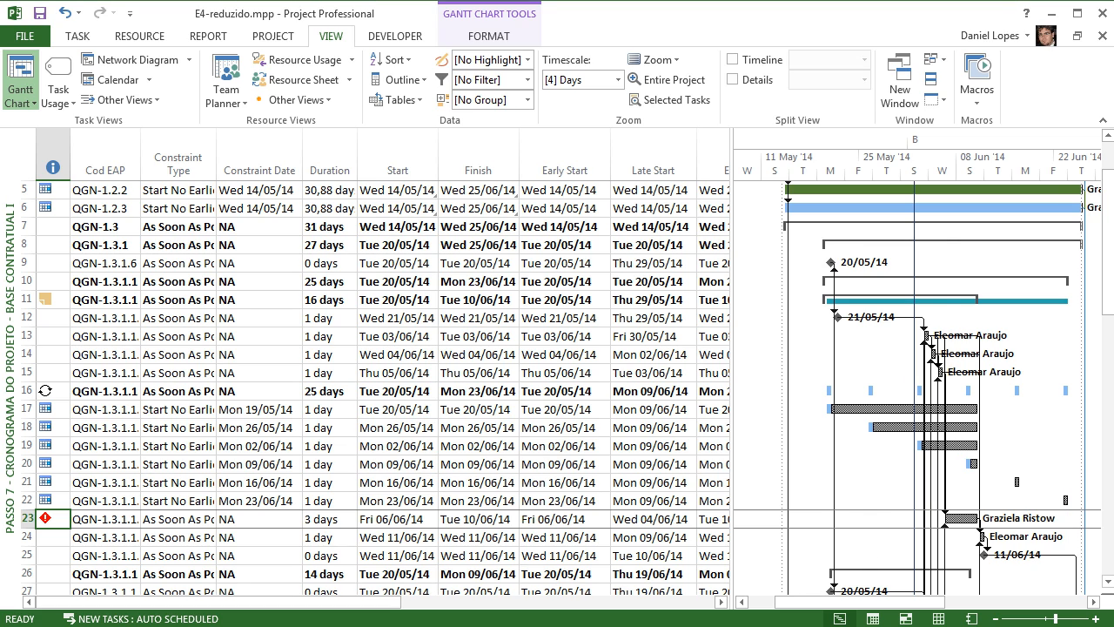
pyautogui.rightClick(804, 238)
pyautogui.click(853, 270)
pyautogui.click(912, 544)
# - Restore the Gantt layout's link style whose curved lines enter the start of the successor bars
pyautogui.rightClick(795, 265)
pyautogui.click(839, 318)
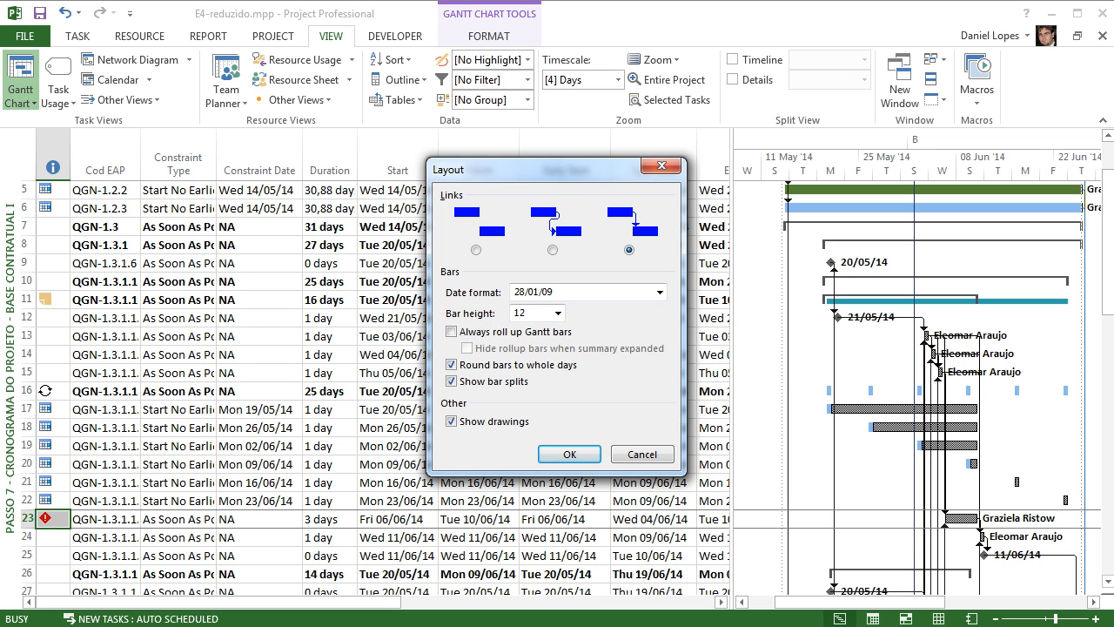
pyautogui.click(553, 250)
pyautogui.click(569, 453)
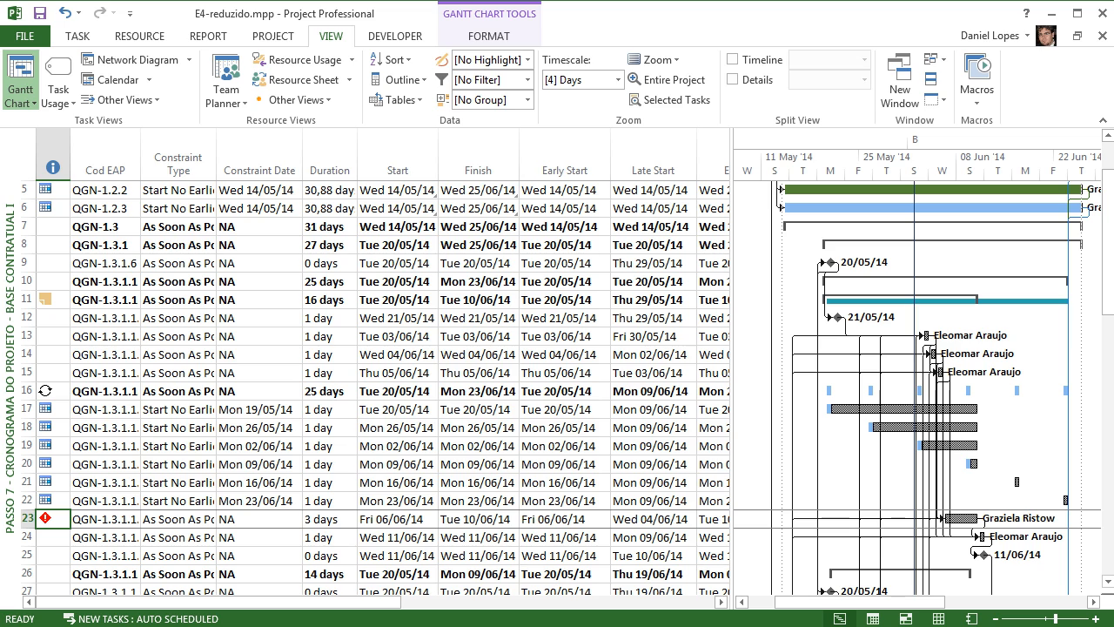
# - Add a bar style named Linha de Base for Normal tasks, running from Task Start to Task Finish
pyautogui.rightClick(793, 250)
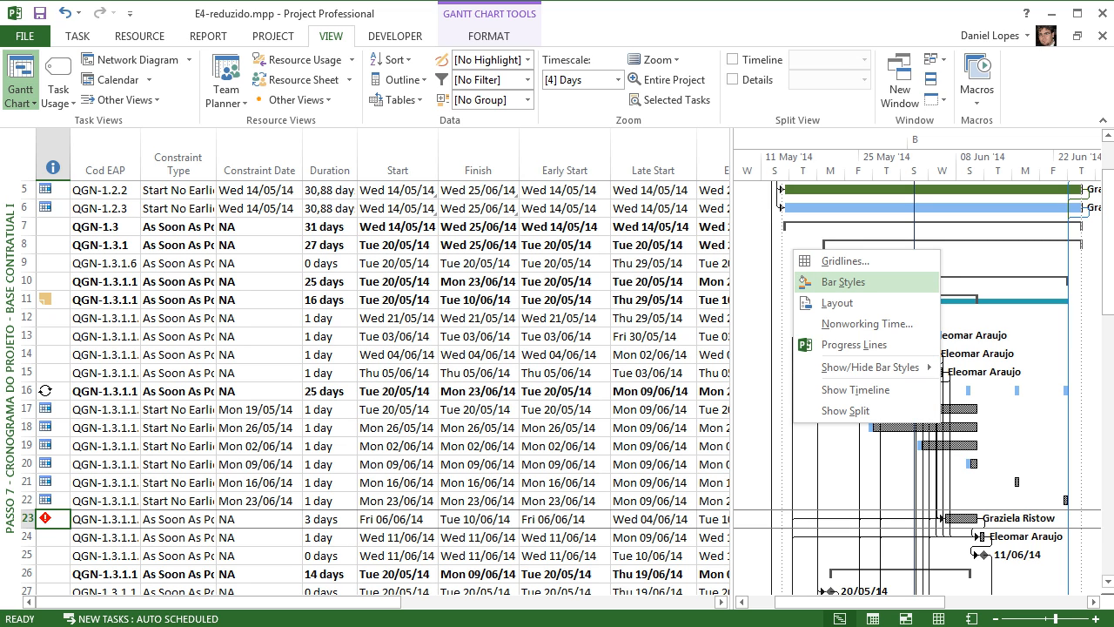
pyautogui.click(843, 282)
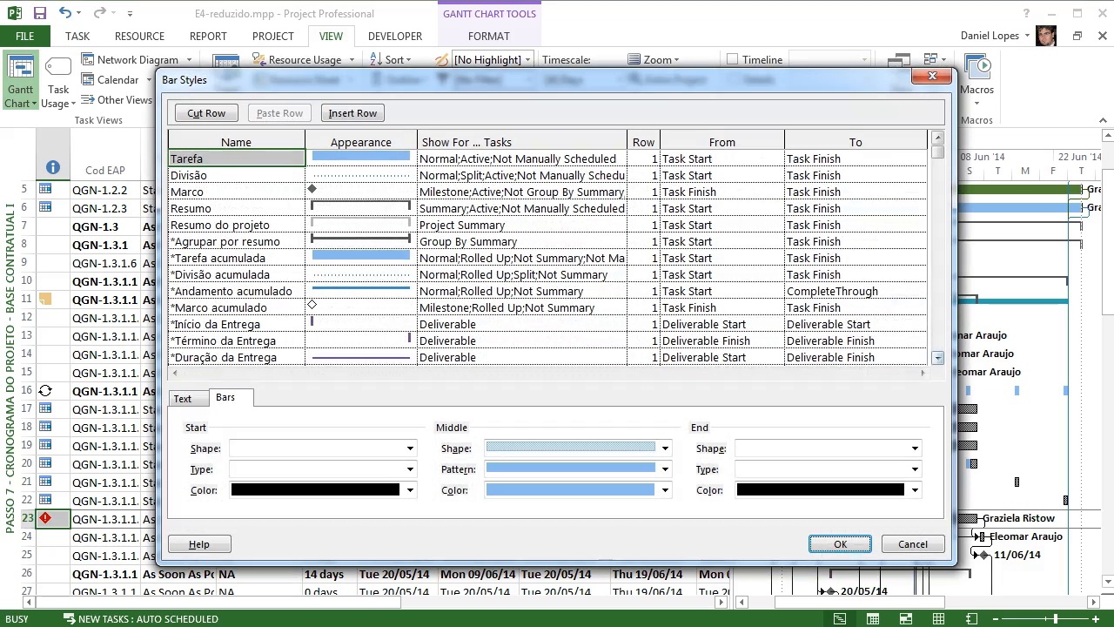
pyautogui.scroll(-10, 547, 257)
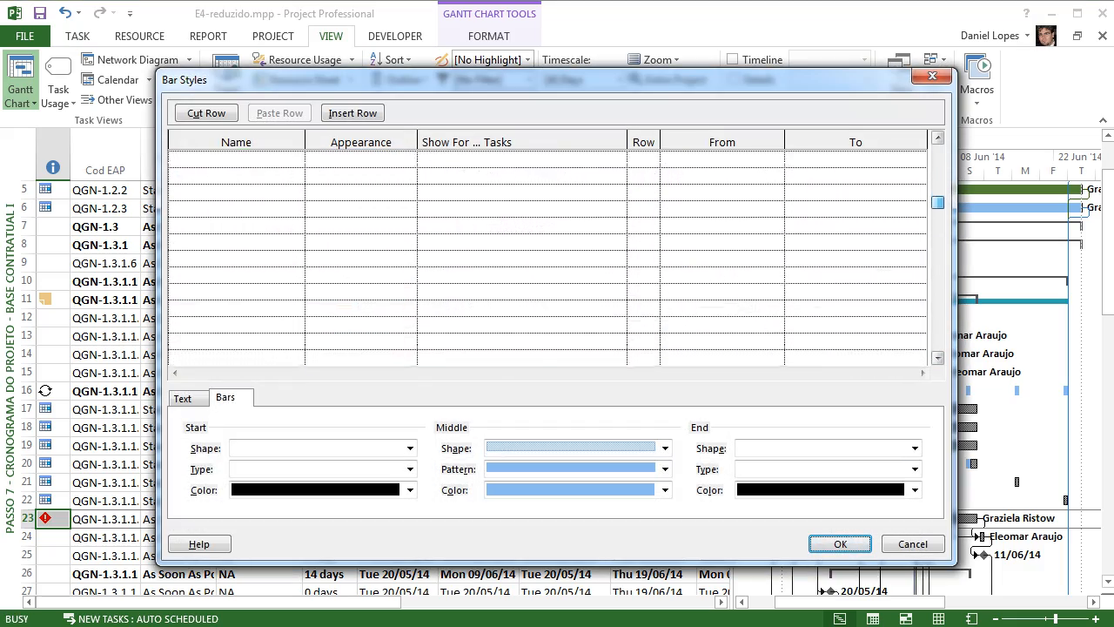
pyautogui.scroll(3, 546, 257)
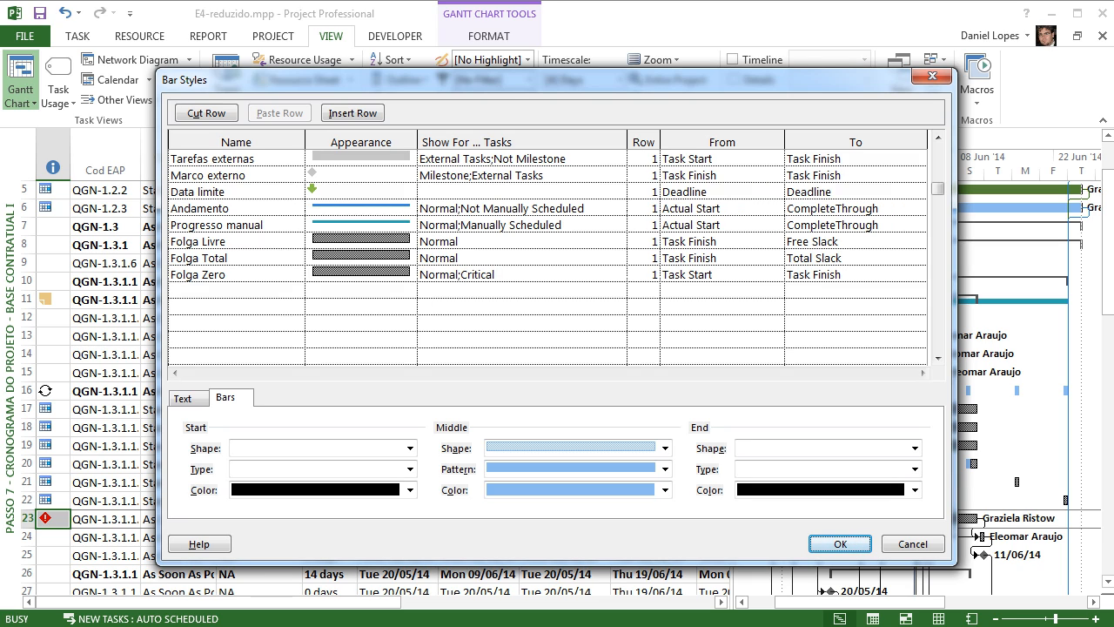
pyautogui.click(236, 291)
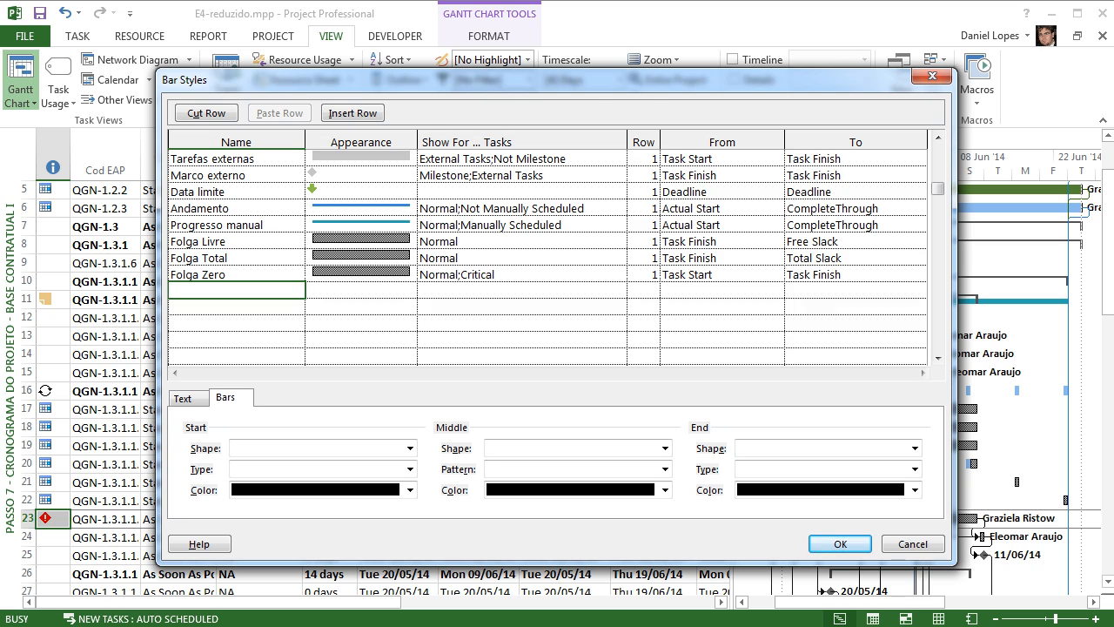
pyautogui.write('Linha de Base')
pyautogui.press('Tab')
pyautogui.click(520, 291)
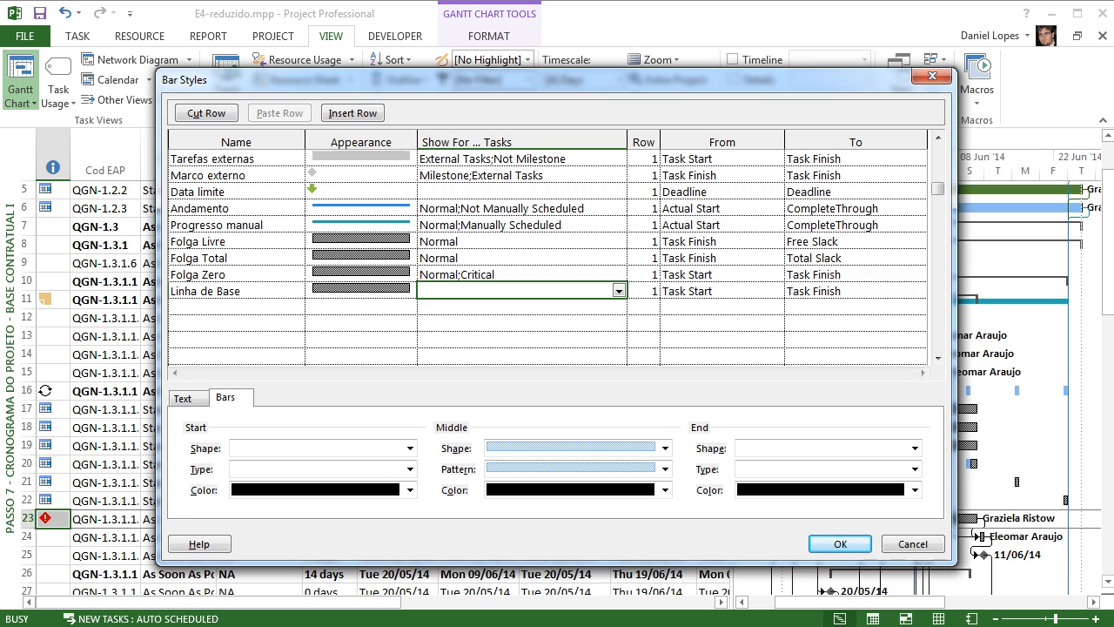
pyautogui.write('N')
pyautogui.press('Tab')
pyautogui.press('Return')
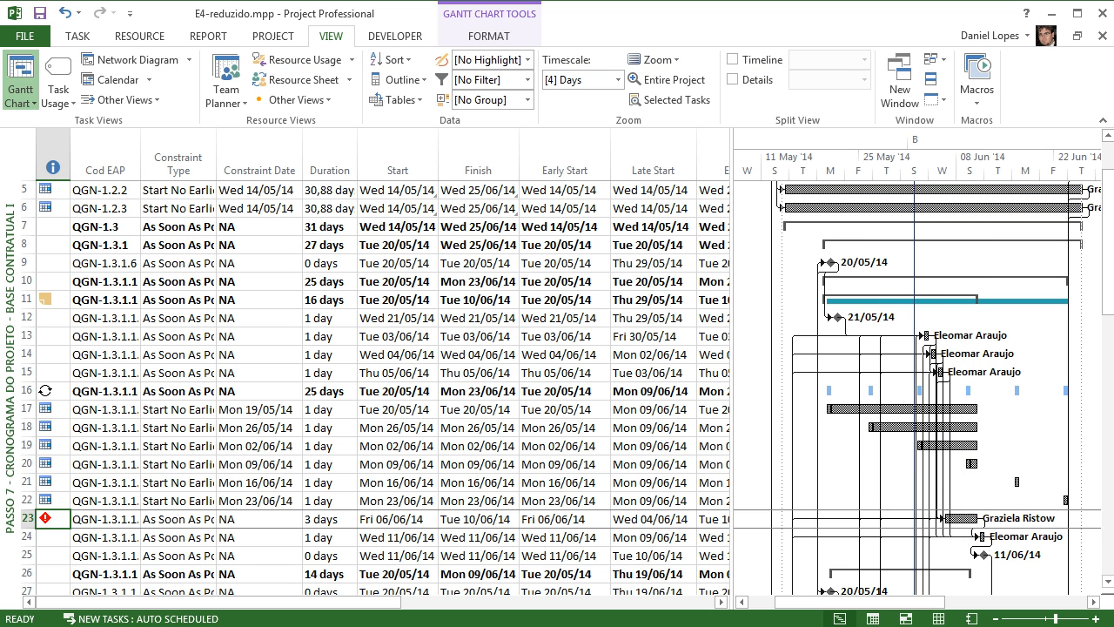
# - Change the middle shape of the Linha de Base bar style to the half-height bar along the upper edge
pyautogui.rightClick(792, 252)
pyautogui.click(836, 287)
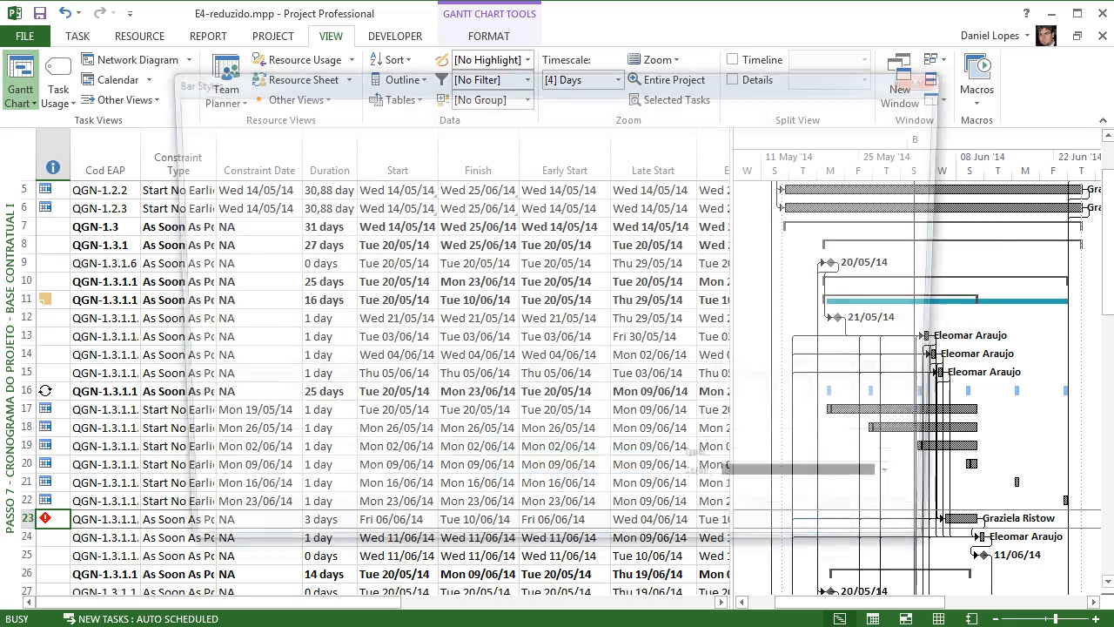
pyautogui.scroll(-10, 548, 257)
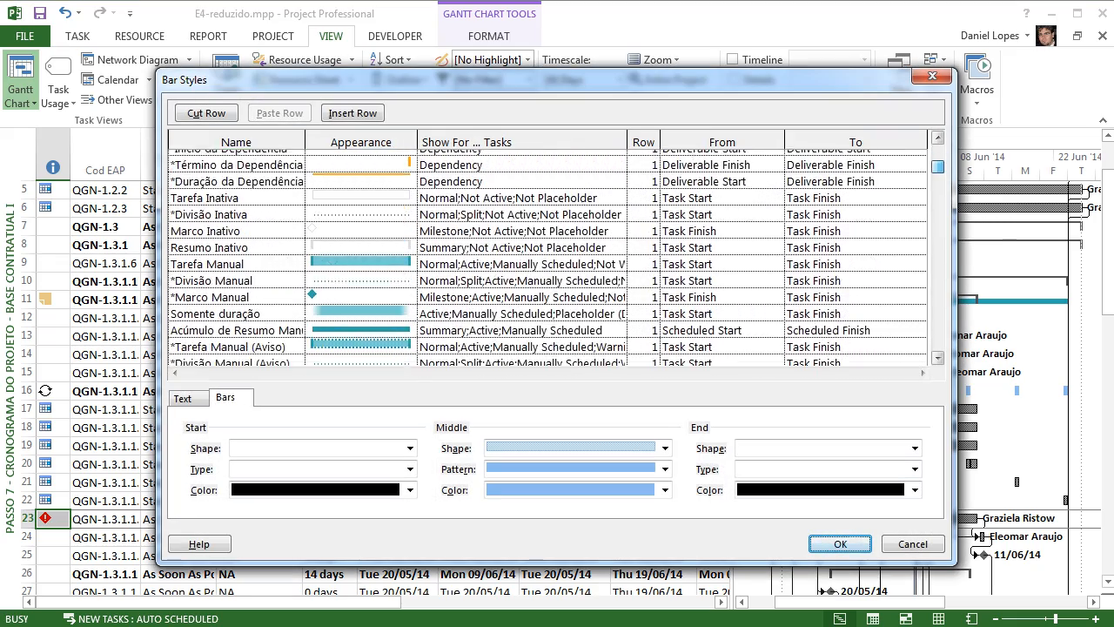
pyautogui.scroll(-3, 548, 257)
pyautogui.scroll(4, 549, 257)
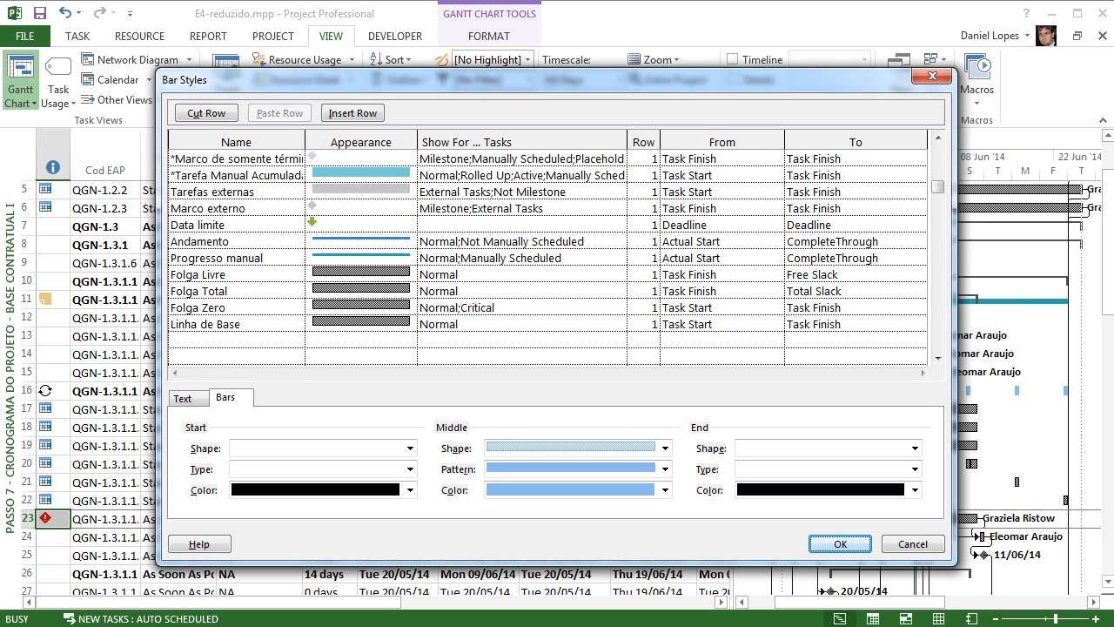
pyautogui.click(360, 324)
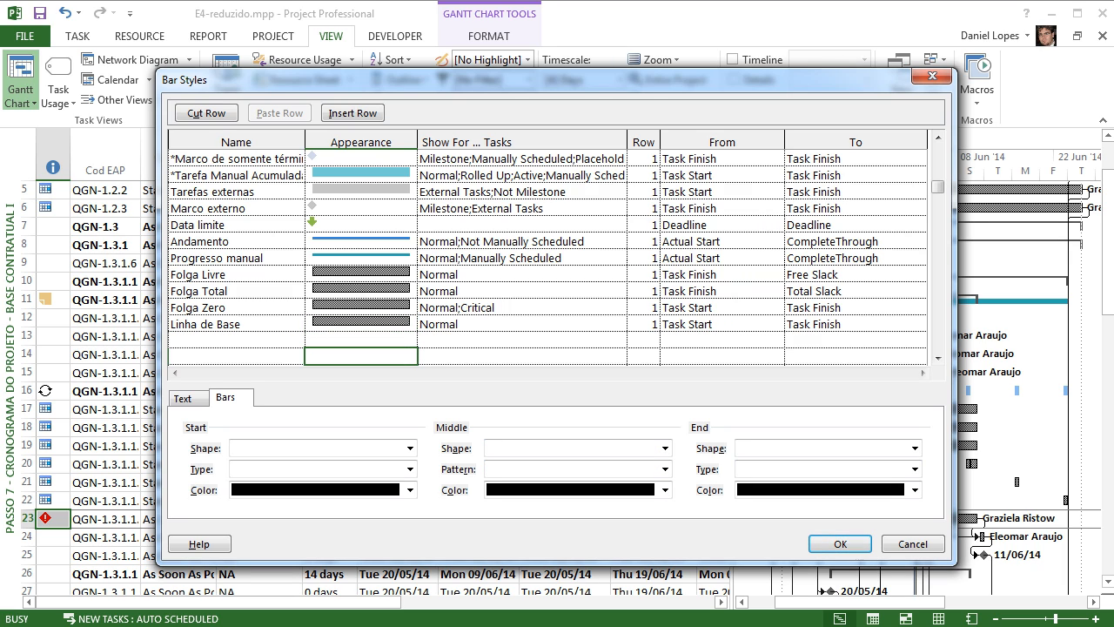
pyautogui.click(665, 449)
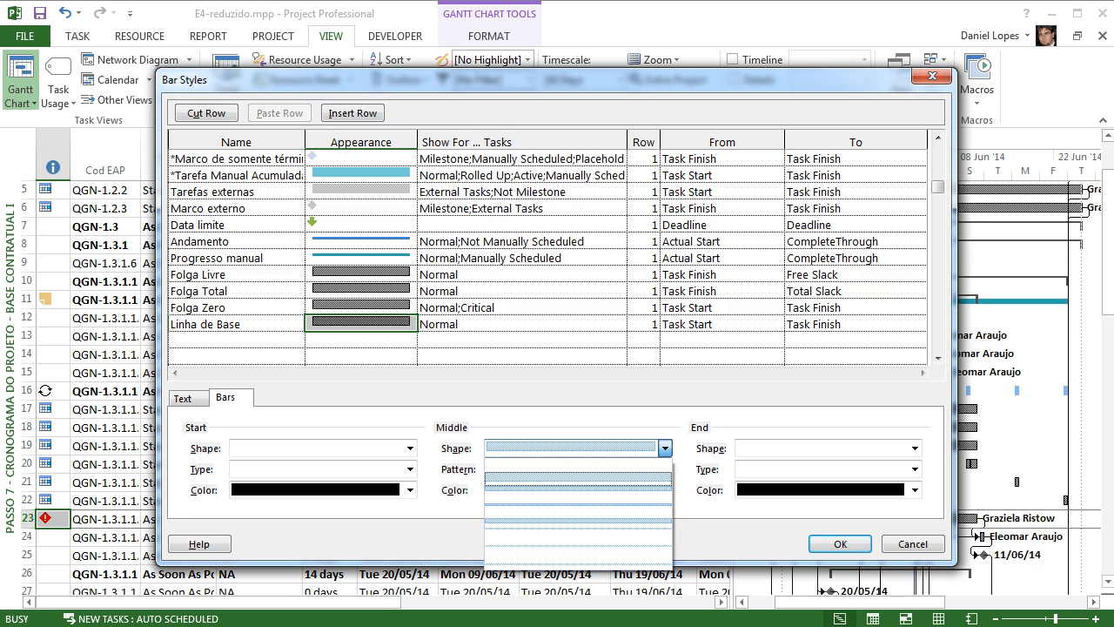
pyautogui.press('Down')
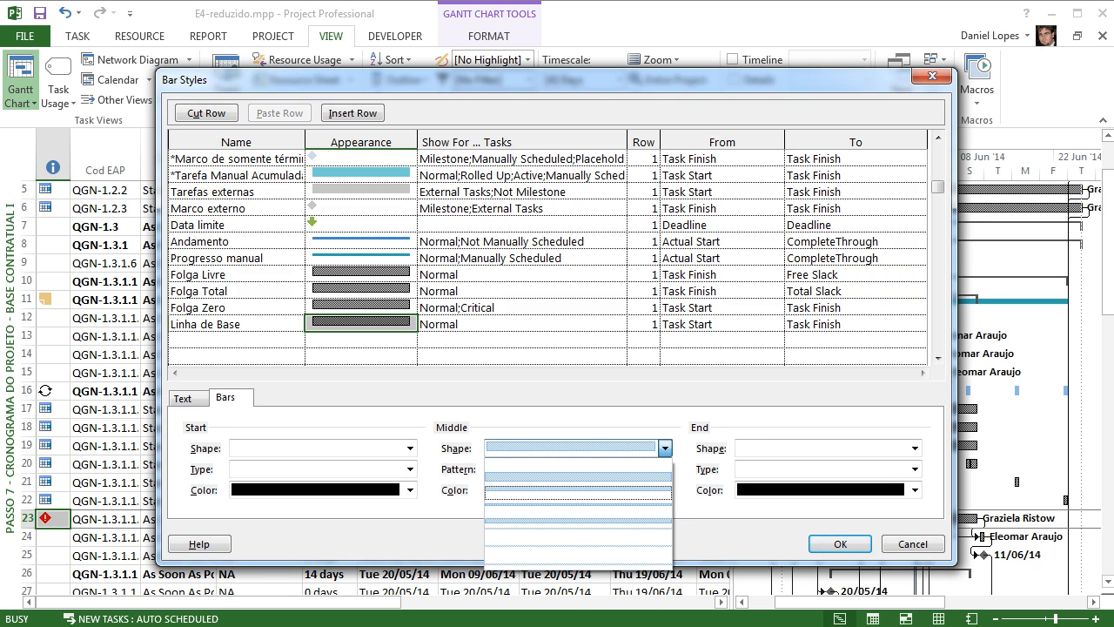
pyautogui.press('Down')
pyautogui.press('Up')
pyautogui.press('Return')
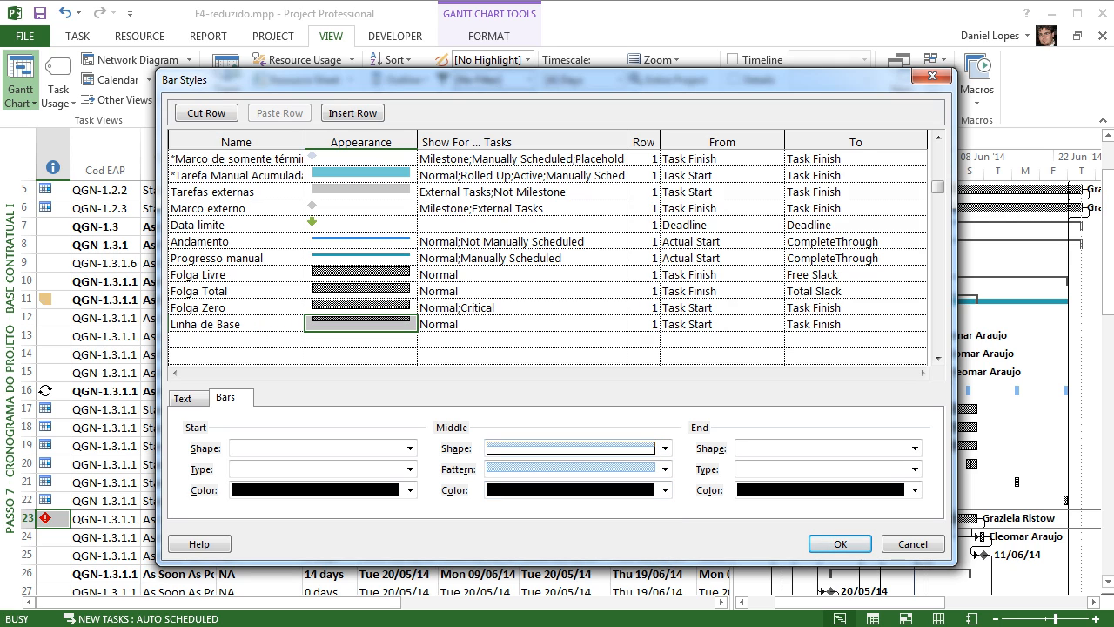
# - Keep the Linha de Base bar's pattern and set its middle color to light green
pyautogui.press('Tab')
pyautogui.hotkey('alt', 'Down')
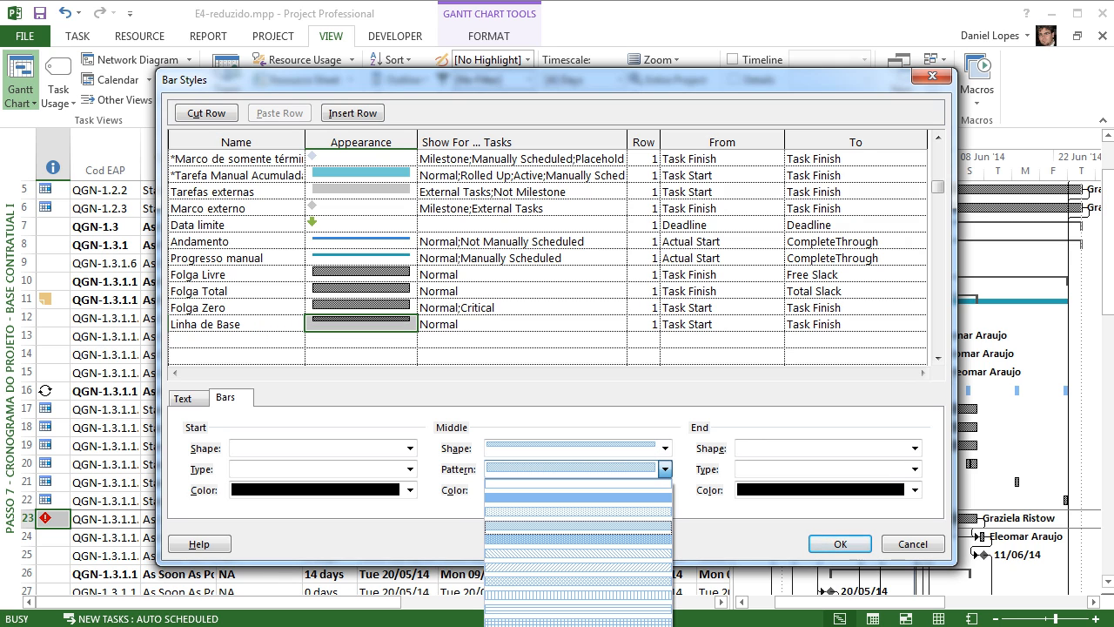
pyautogui.press('Return')
pyautogui.press('Tab')
pyautogui.hotkey('alt', 'Down')
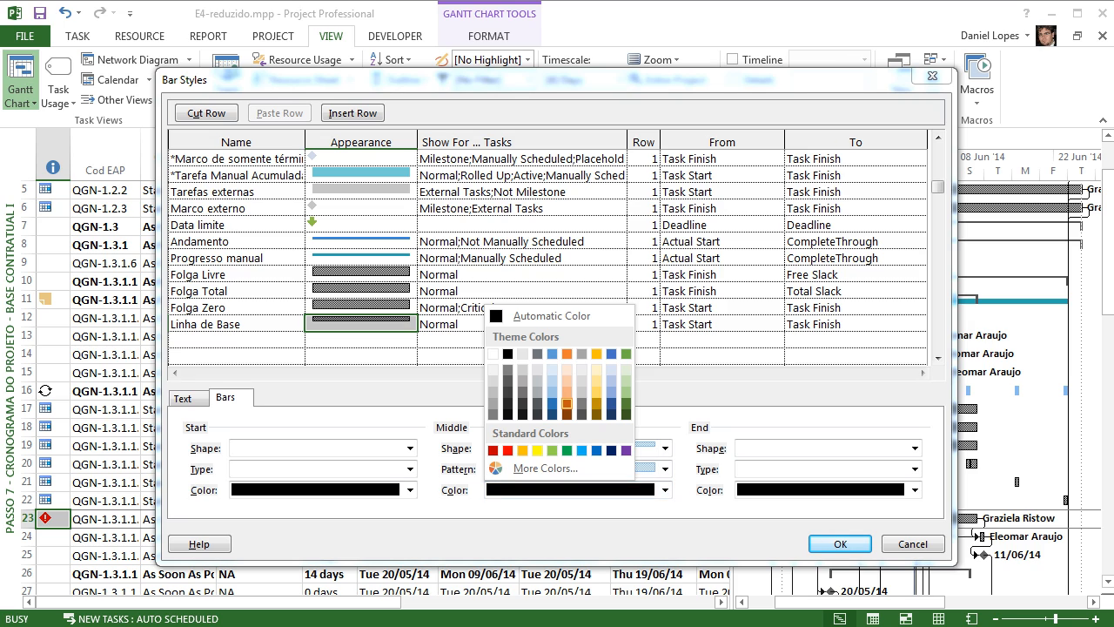
pyautogui.press('Right')
pyautogui.press('Left')
pyautogui.press('Left')
pyautogui.press('Down')
pyautogui.press('Left')
pyautogui.press('Return')
# - Set the Linha de Base bar's middle color to gold, apply the bar styles and check the Gantt bars
pyautogui.hotkey('alt', 'Down')
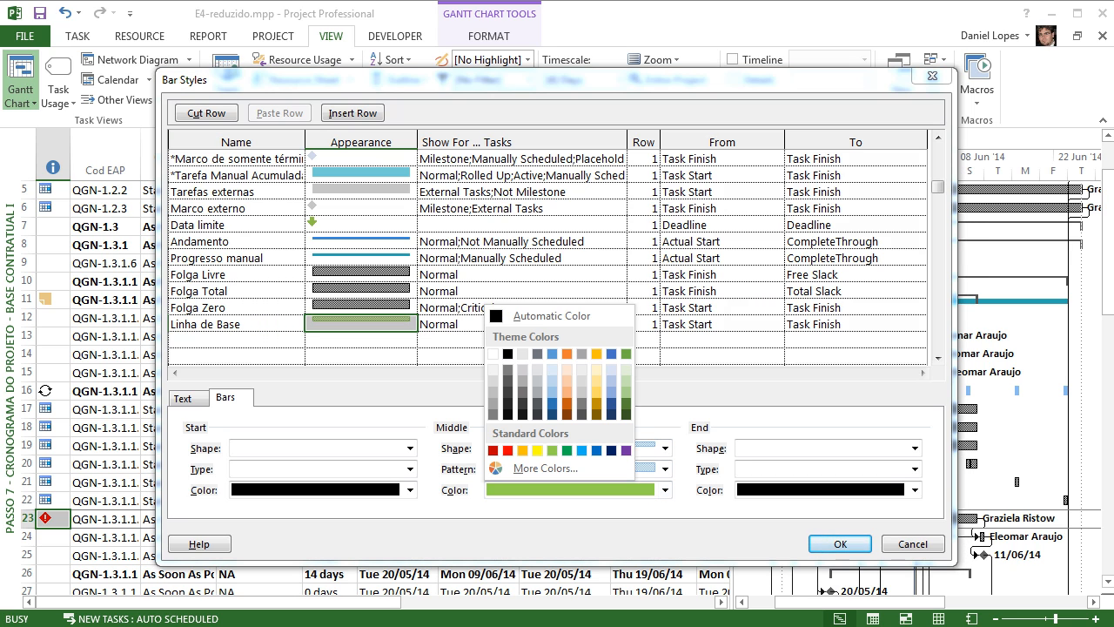
pyautogui.press('Right')
pyautogui.press('Right')
pyautogui.press('Up')
pyautogui.press('Up')
pyautogui.press('Right')
pyautogui.press('Up')
pyautogui.press('Left')
pyautogui.press('Return')
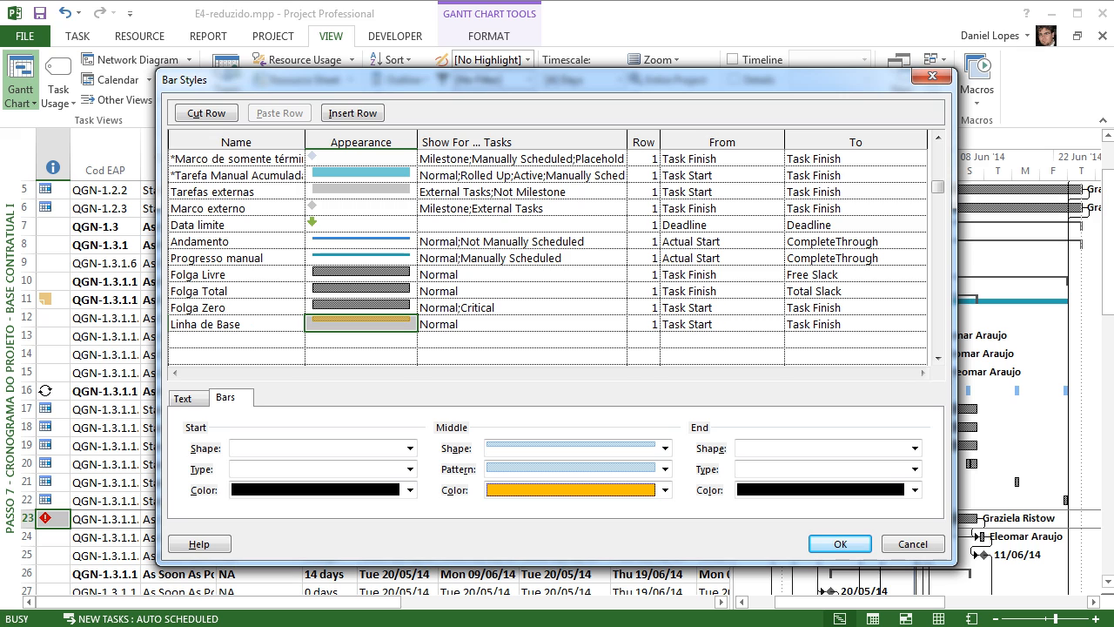
pyautogui.press('Return')
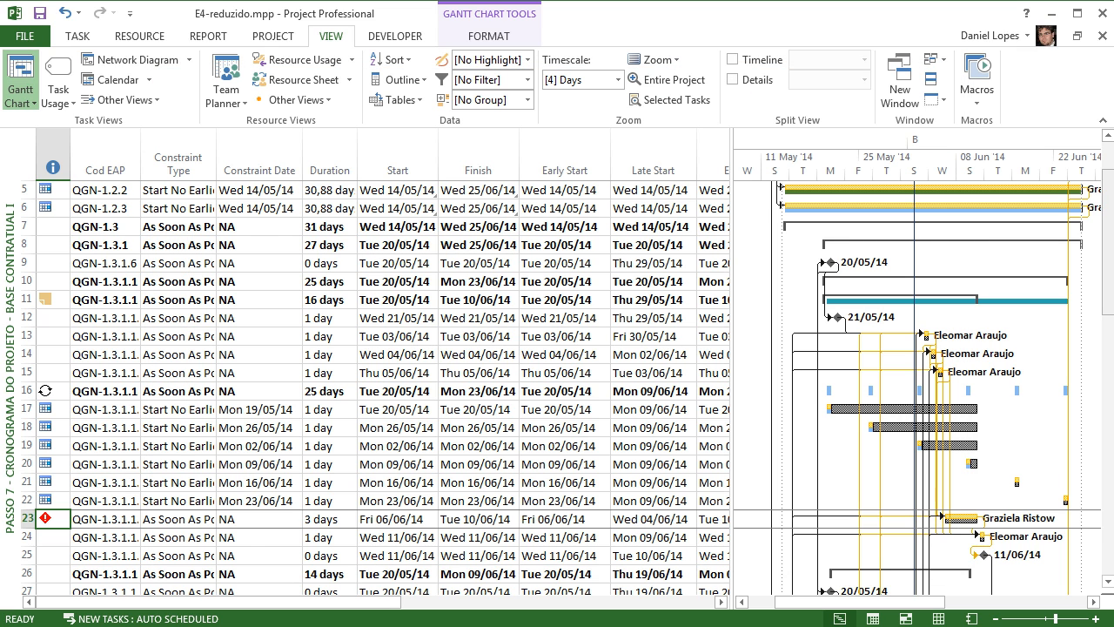
pyautogui.scroll(1, 374, 383)
pyautogui.scroll(-12, 374, 382)
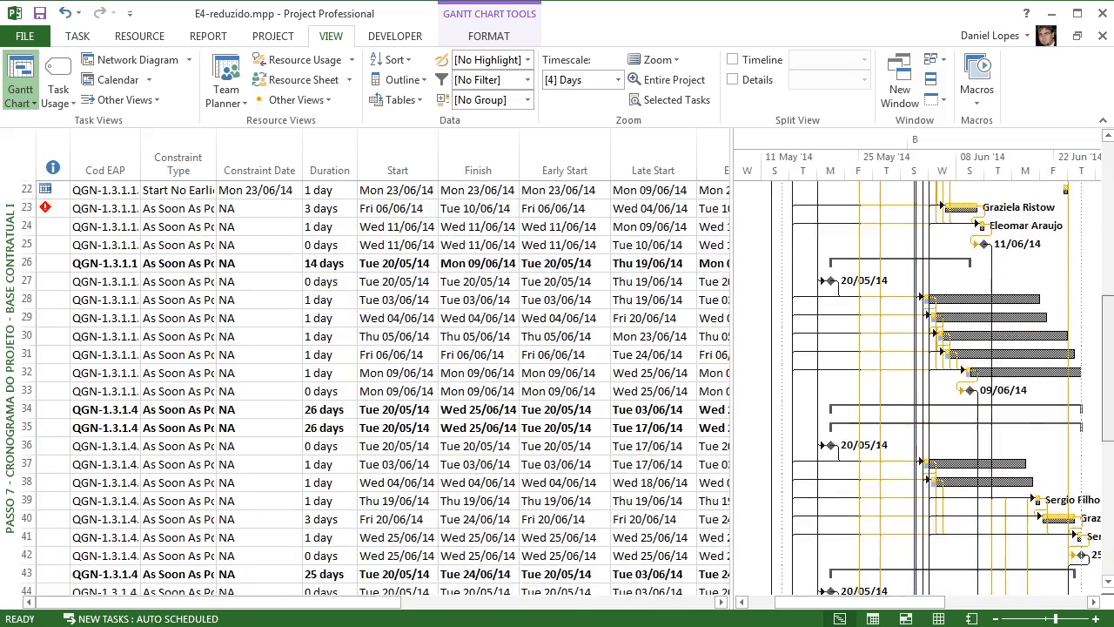
pyautogui.scroll(12, 374, 383)
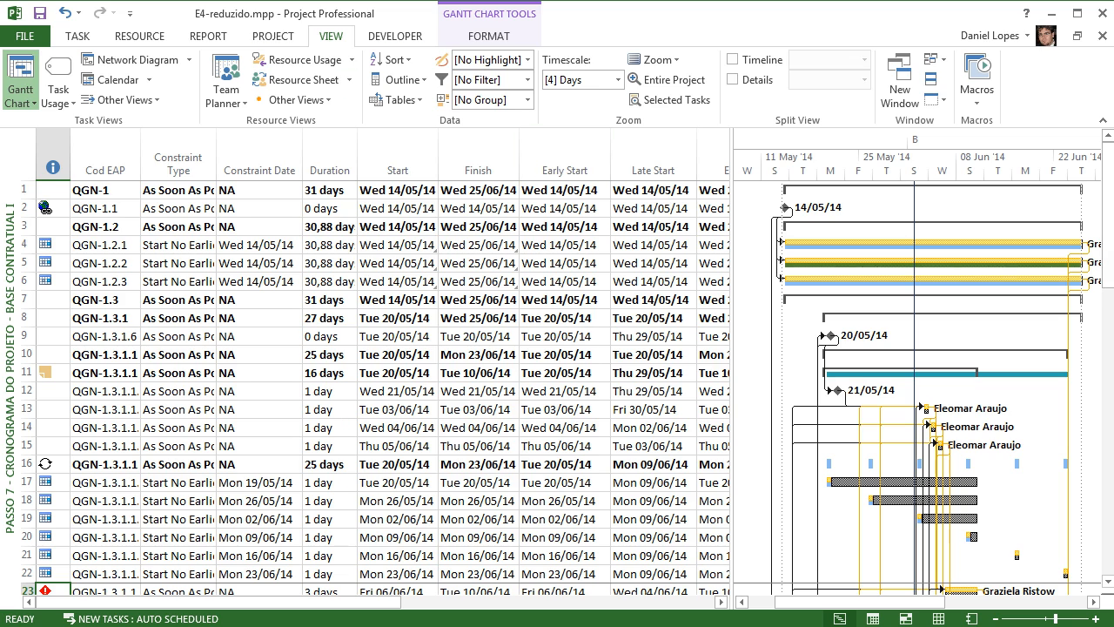
# - Start an interim plan for the entire project that copies Start1/Finish1 into Baseline1
pyautogui.click(273, 37)
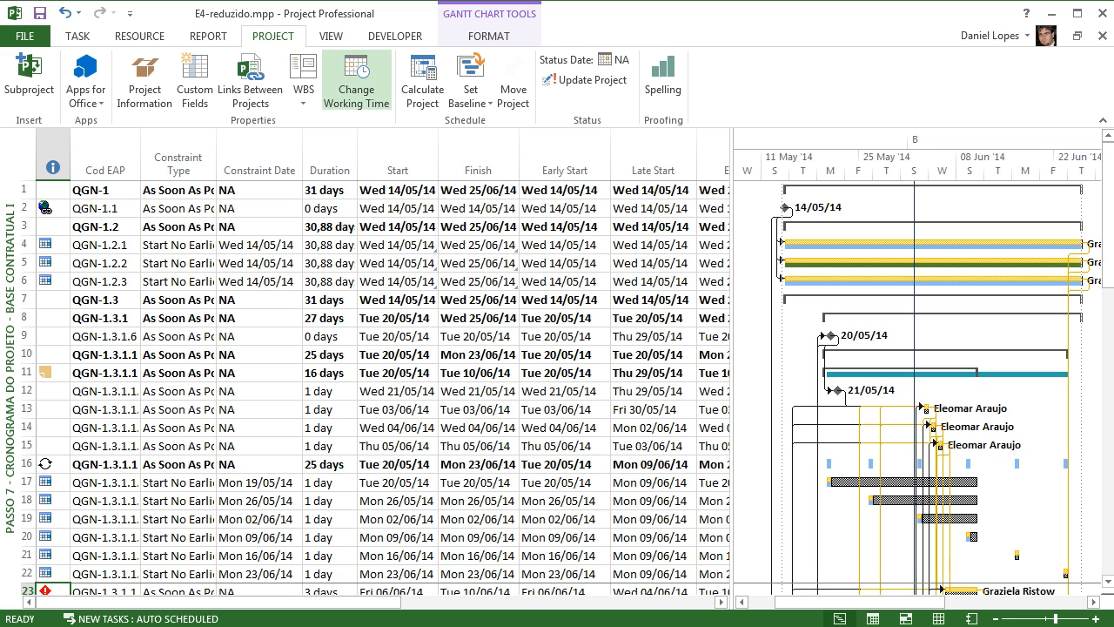
pyautogui.click(470, 96)
pyautogui.click(505, 122)
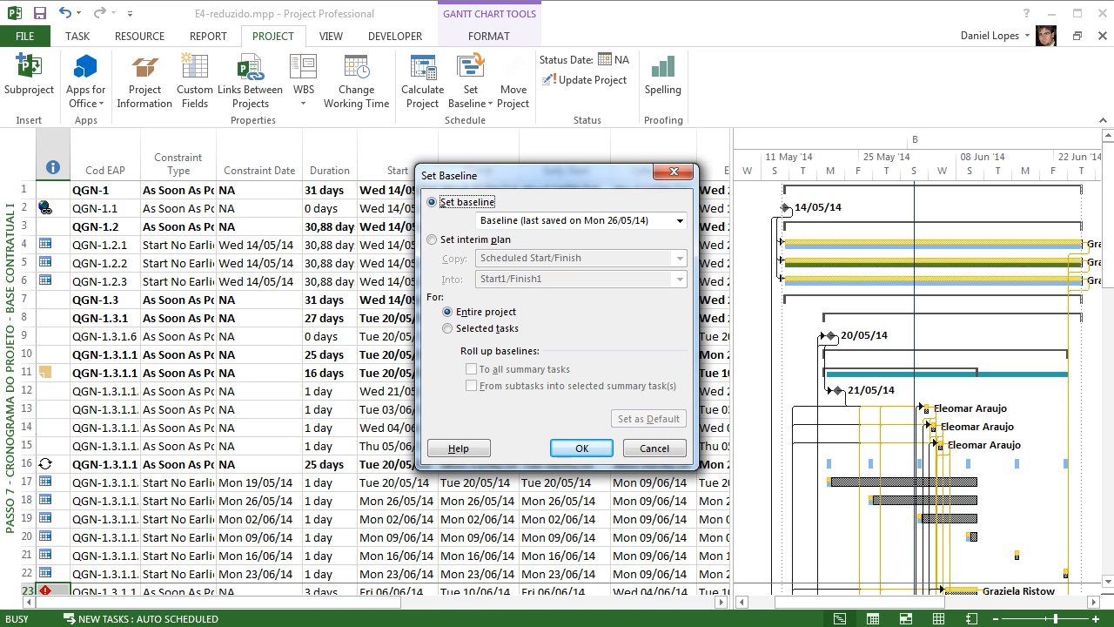
pyautogui.click(432, 240)
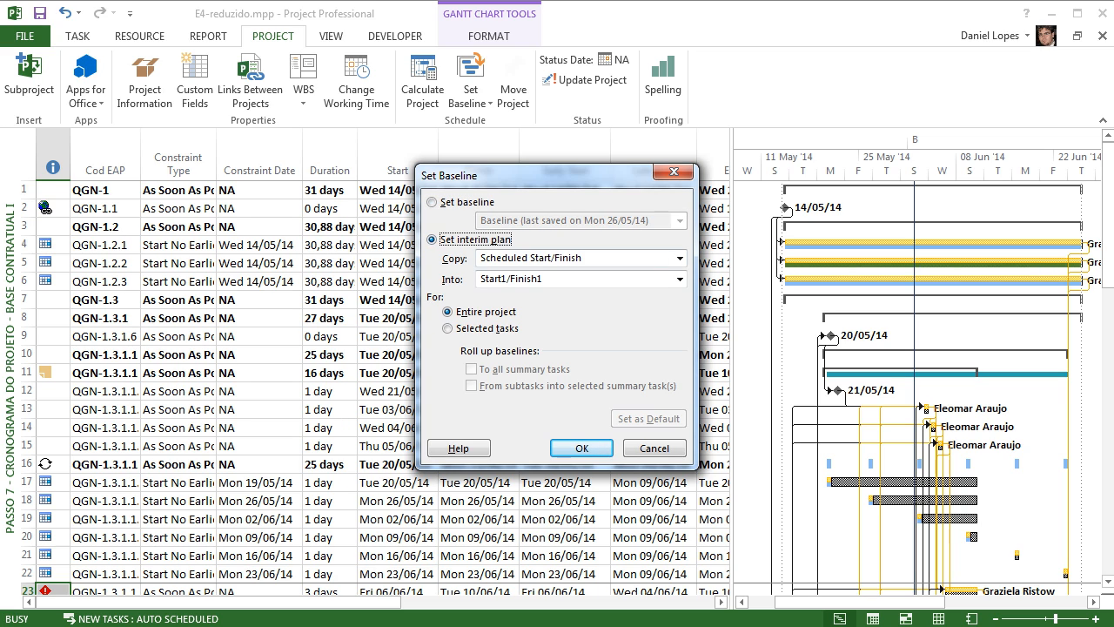
pyautogui.click(680, 259)
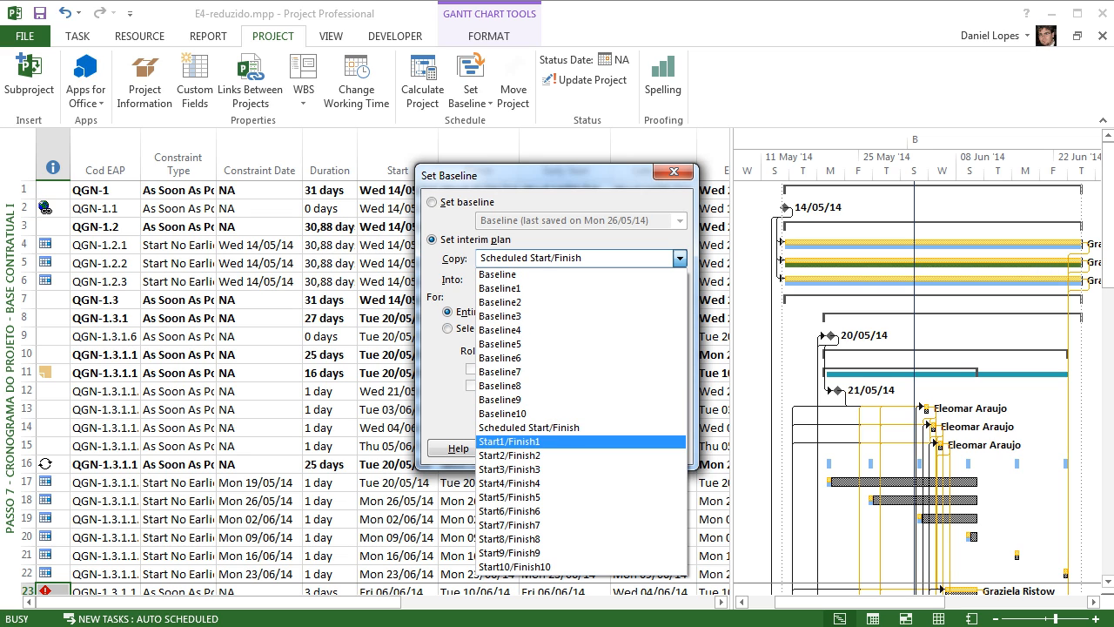
pyautogui.click(557, 441)
pyautogui.click(680, 279)
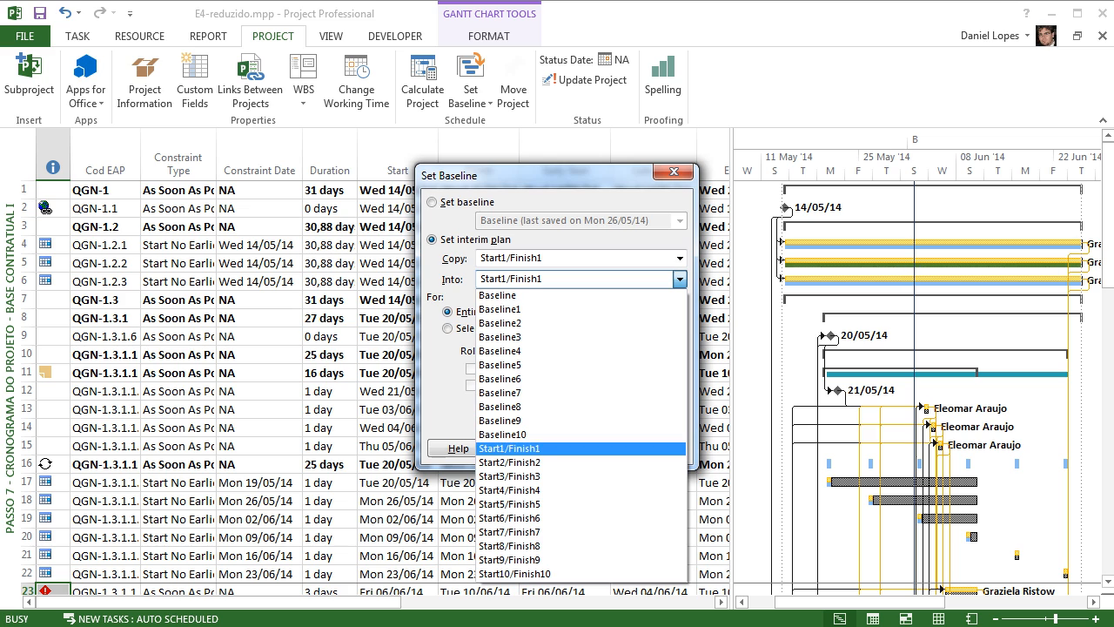
pyautogui.click(680, 280)
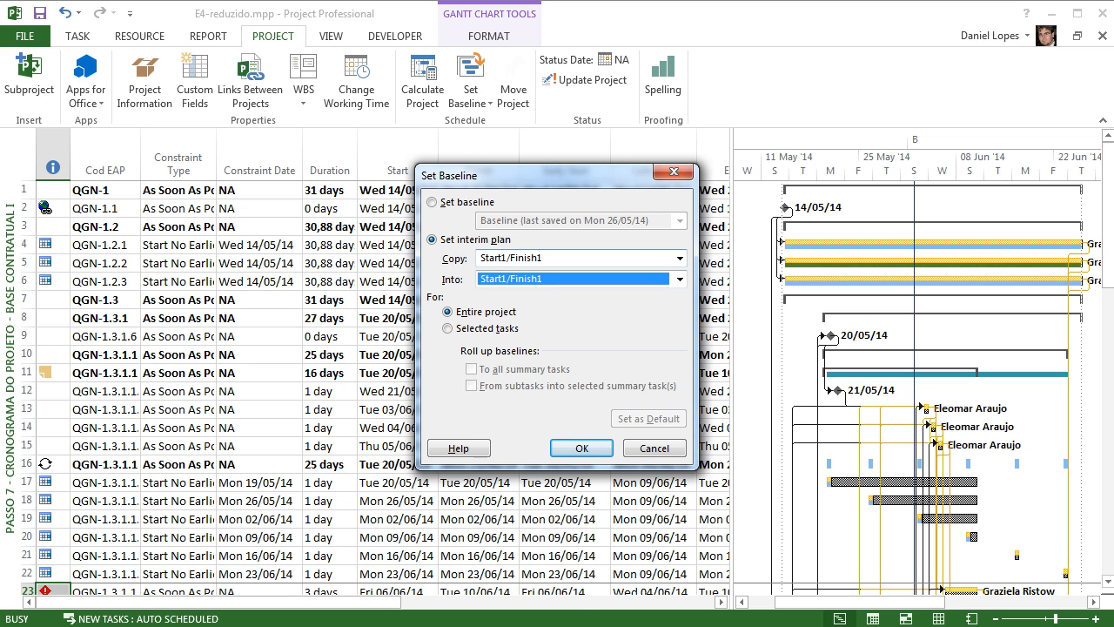
pyautogui.click(679, 279)
pyautogui.click(522, 310)
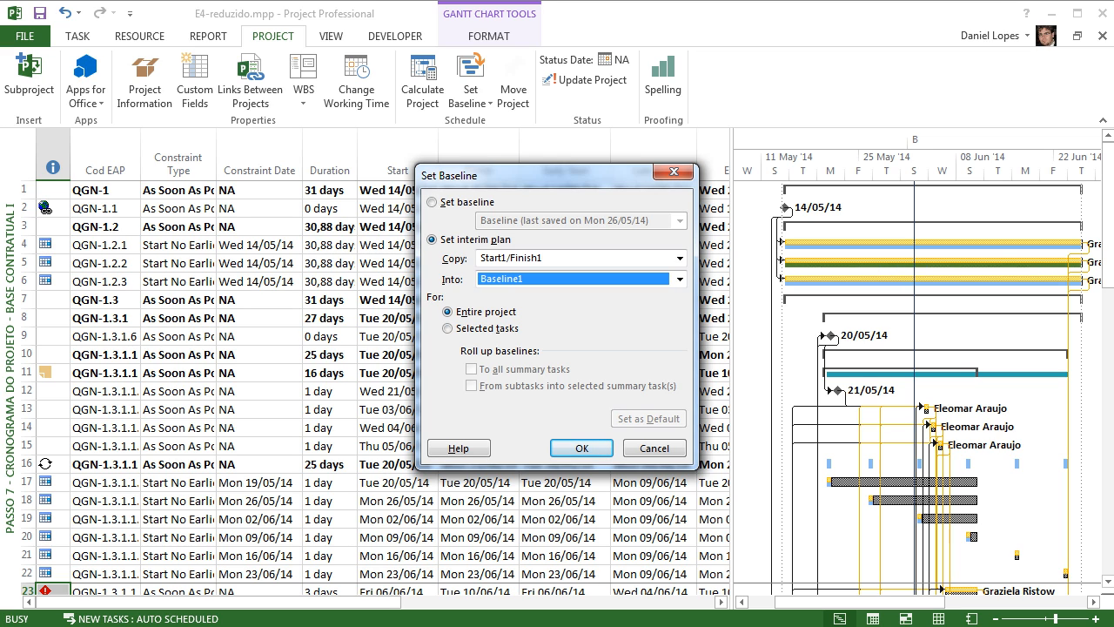
# - Change the interim plan's copy source to Baseline, keep Baseline1 as the destination and apply it
pyautogui.click(680, 257)
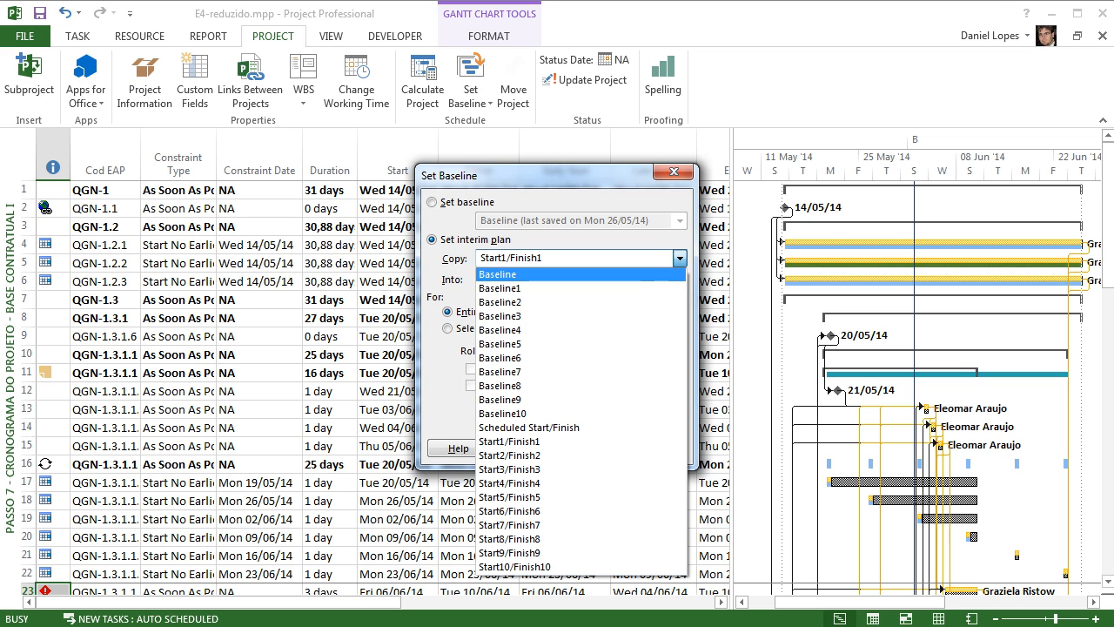
pyautogui.click(522, 274)
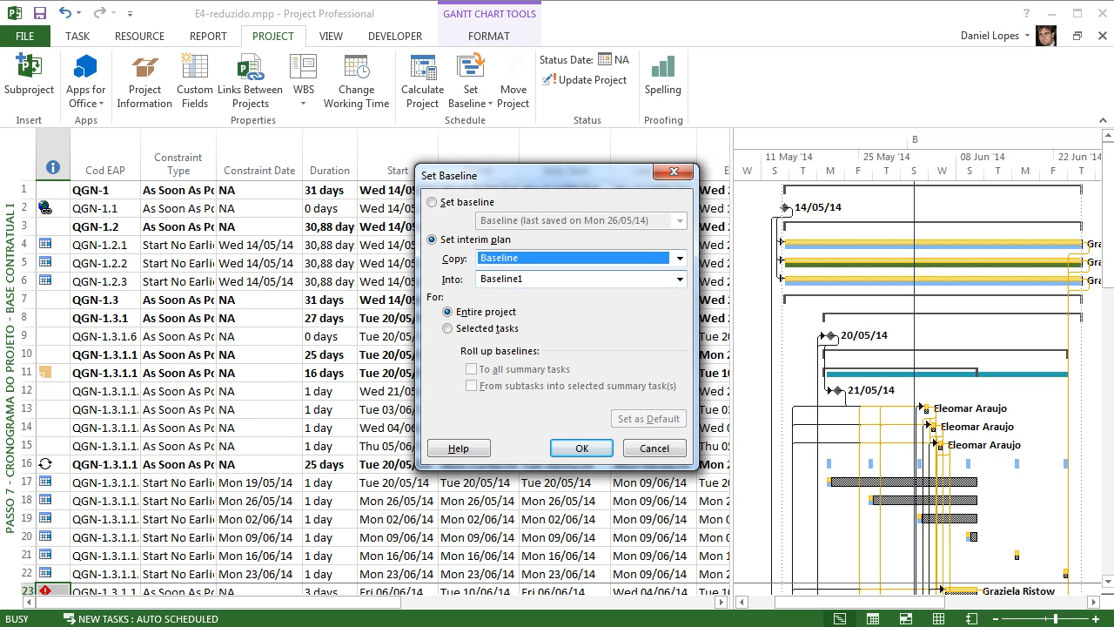
pyautogui.click(679, 278)
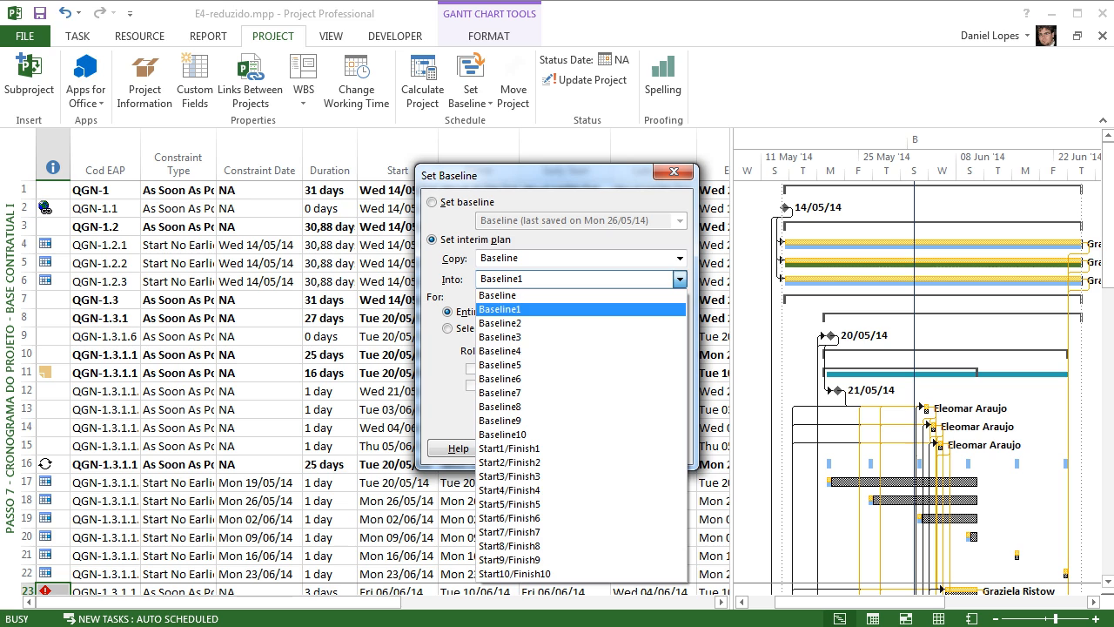
pyautogui.click(523, 309)
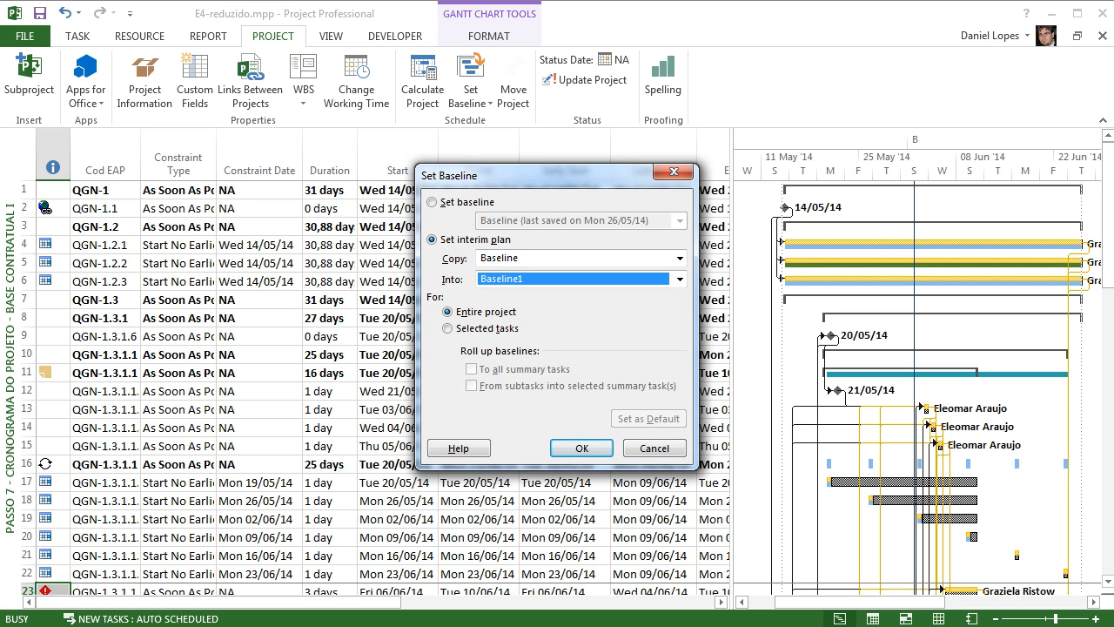
pyautogui.click(582, 447)
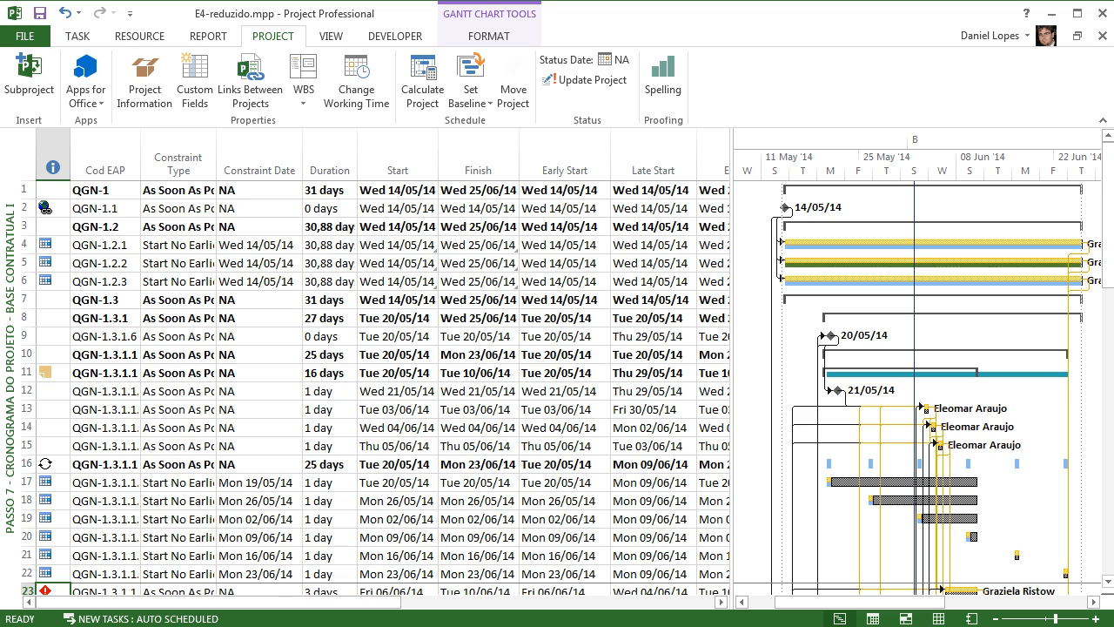
# - Set the main Baseline for the entire project, overwriting the data saved on Mon 26/05/14
pyautogui.click(470, 96)
pyautogui.click(512, 131)
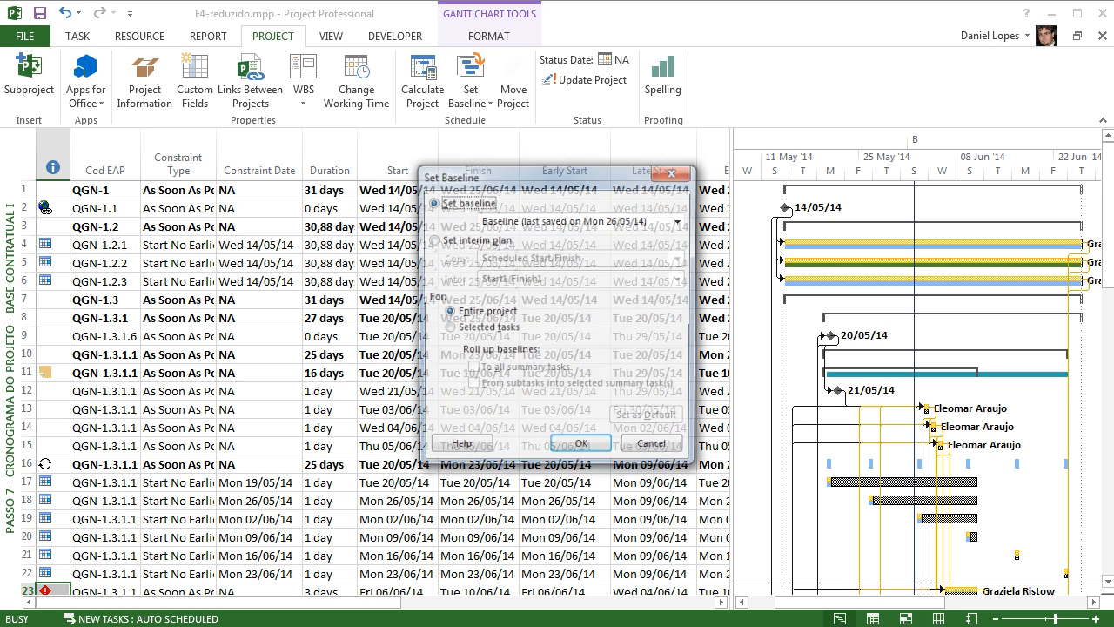
pyautogui.click(679, 221)
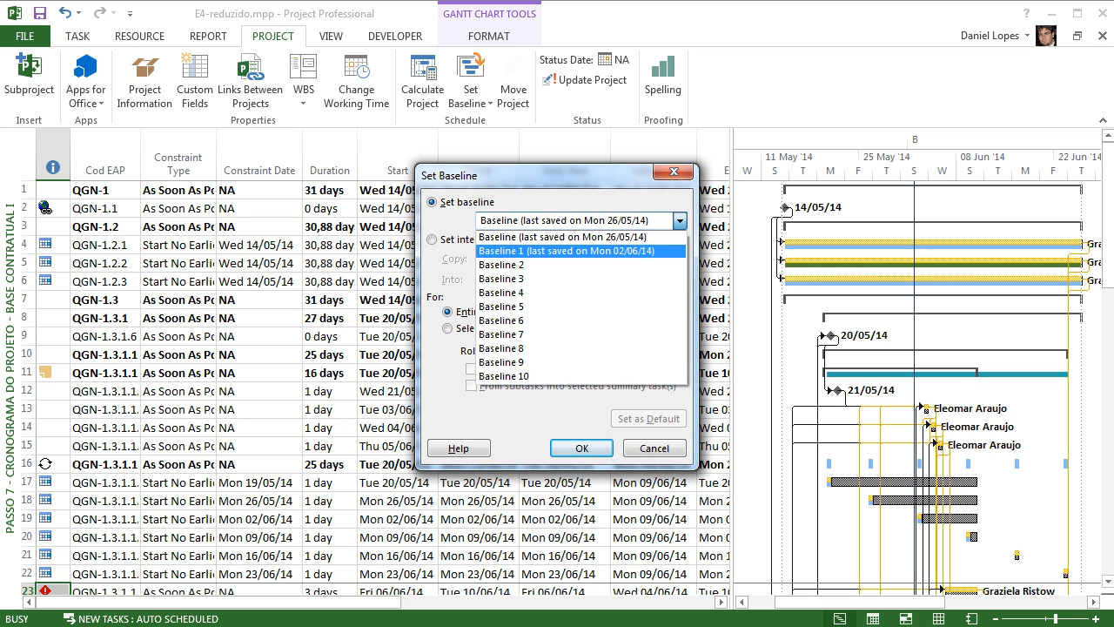
pyautogui.press('Down')
pyautogui.press('Up')
pyautogui.press('Up')
pyautogui.press('Return')
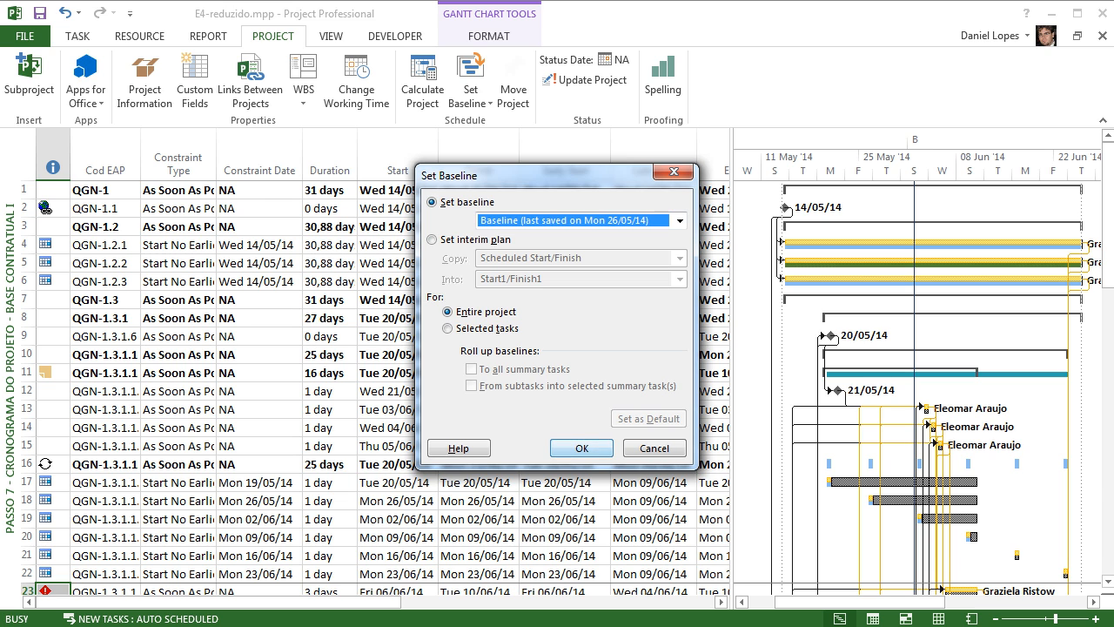
pyautogui.press('Return')
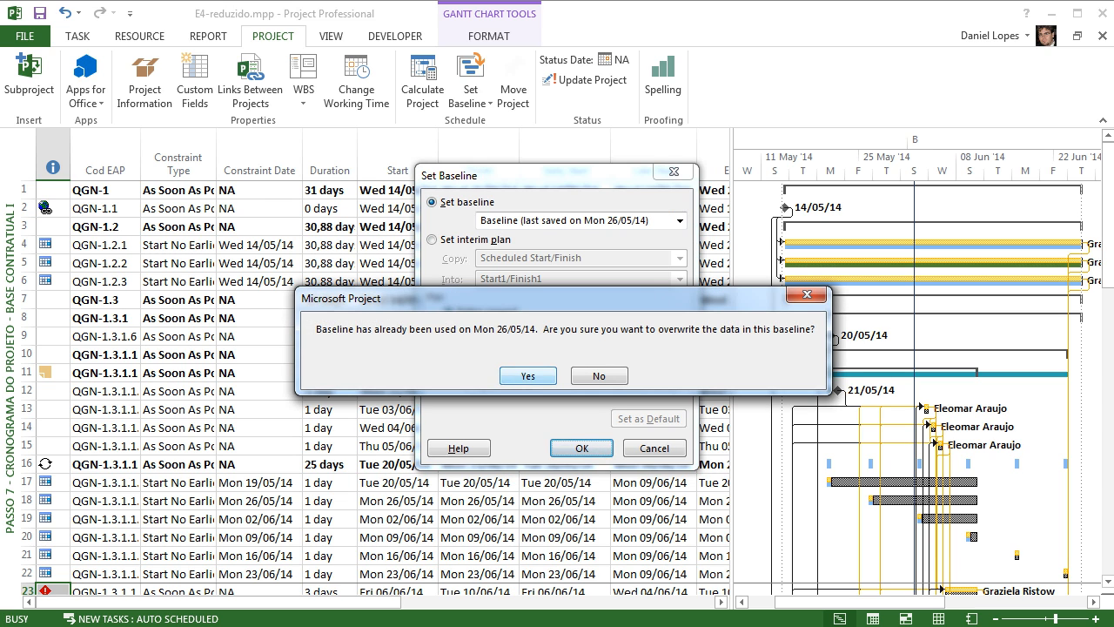
pyautogui.press('Return')
# - Save the main Baseline for the entire project once more, overwriting its existing data
pyautogui.click(470, 87)
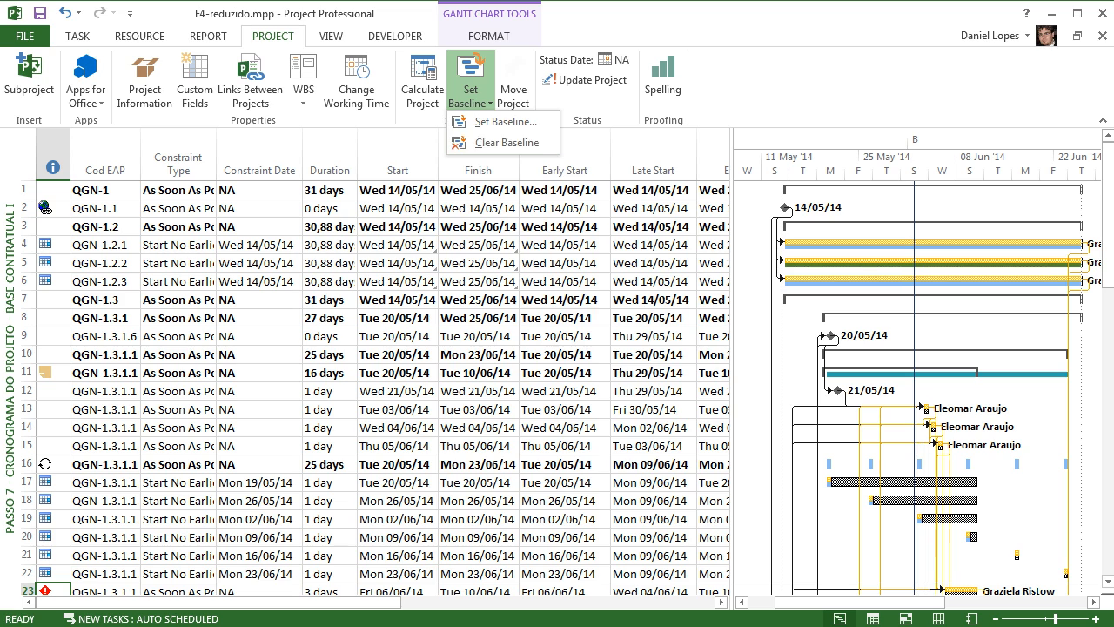
pyautogui.click(501, 119)
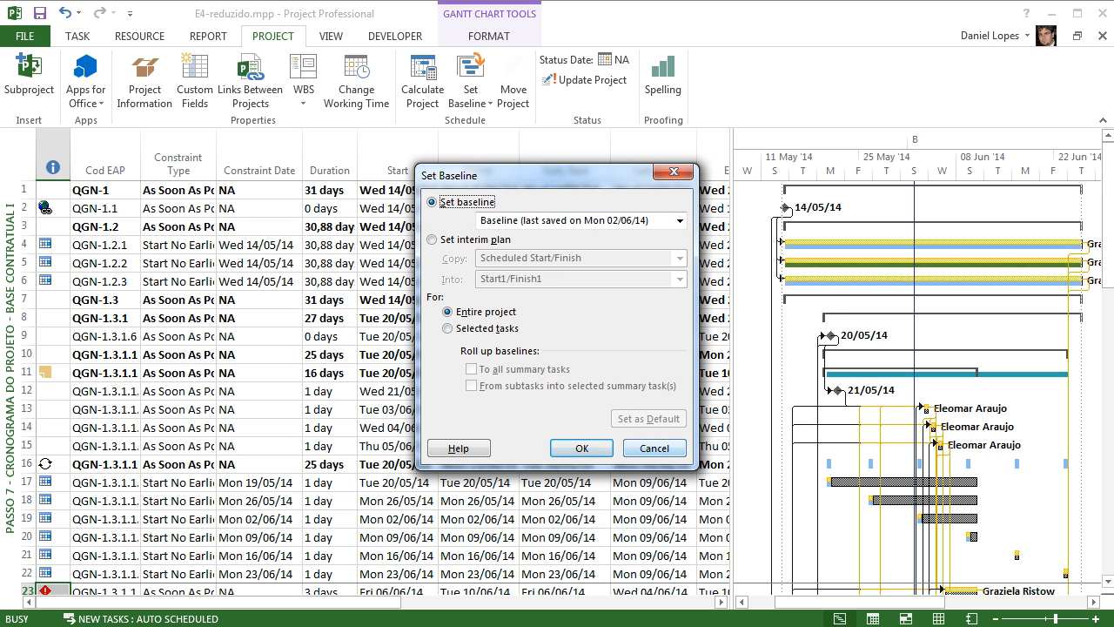
pyautogui.click(581, 448)
pyautogui.click(528, 375)
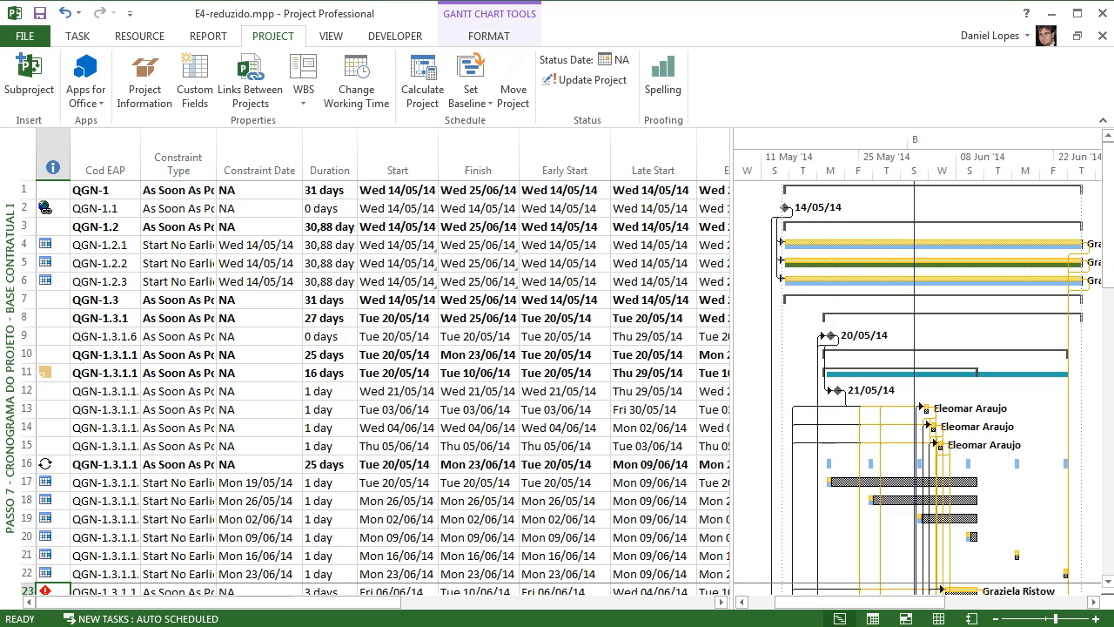
# - Browse the baseline fields for a new column after Pode Antecipar and add Baseline Start
pyautogui.click(721, 601)
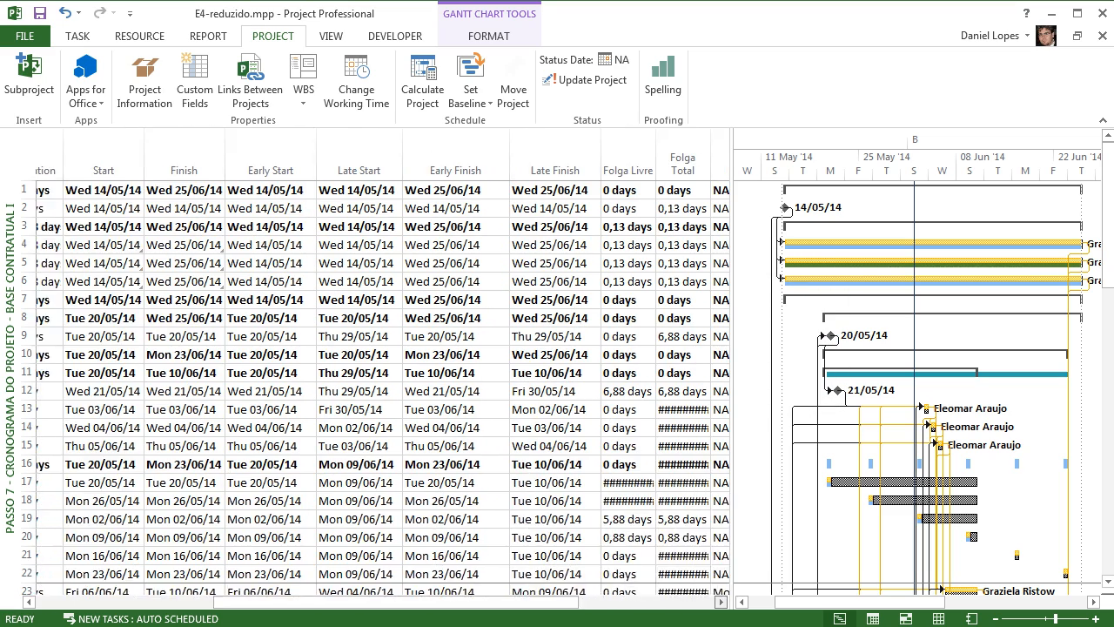
pyautogui.click(720, 601)
pyautogui.click(673, 170)
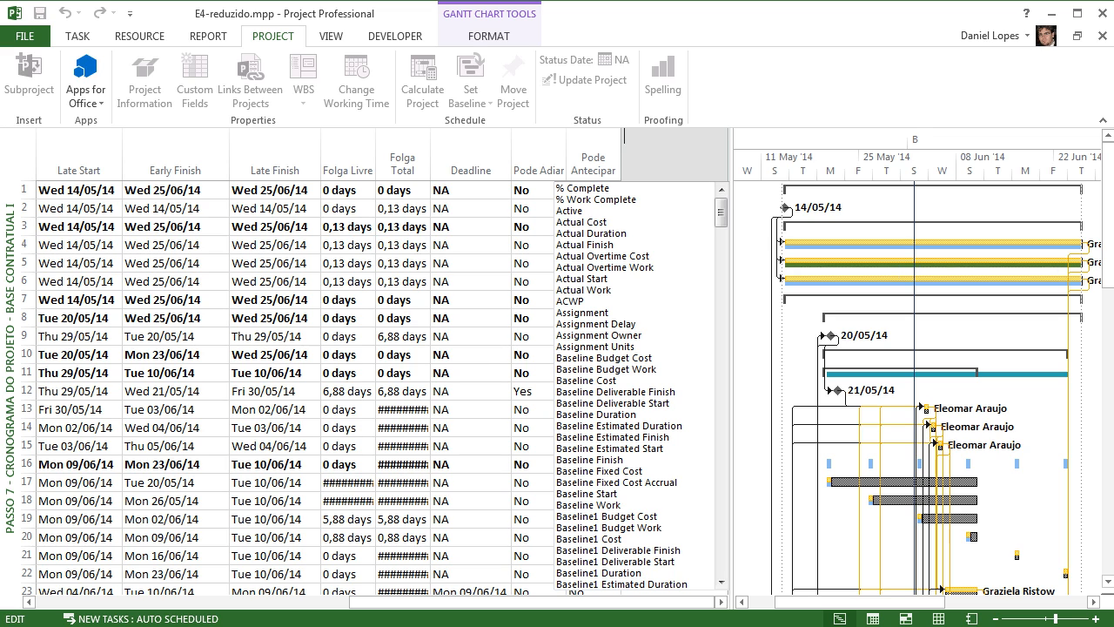
pyautogui.write('B')
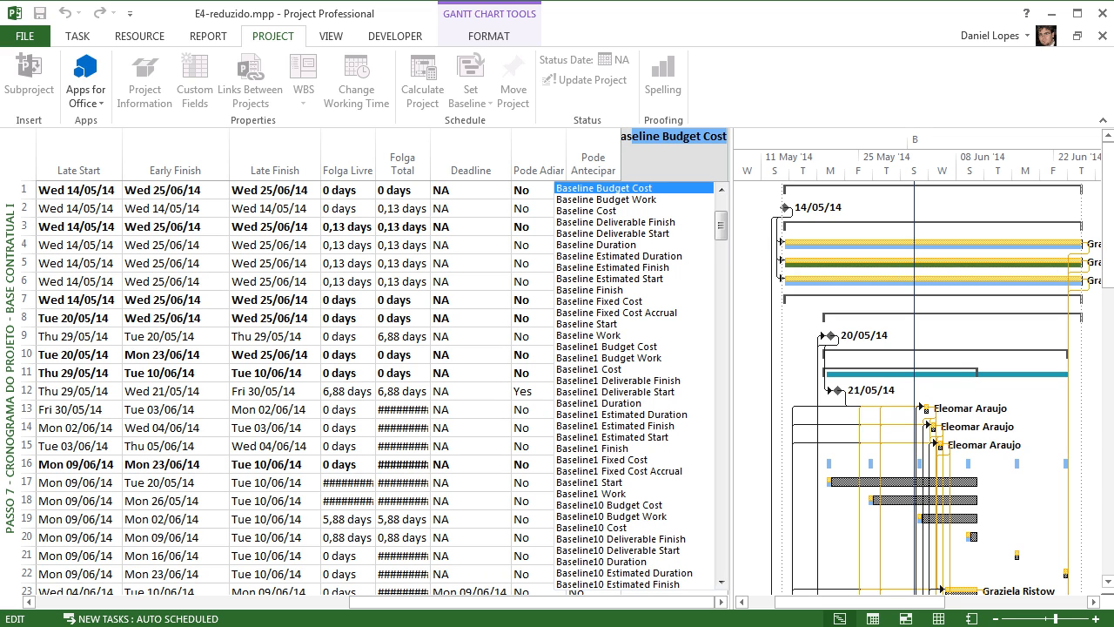
pyautogui.write('aseline')
pyautogui.moveTo(721, 225); pyautogui.dragTo(722, 209)
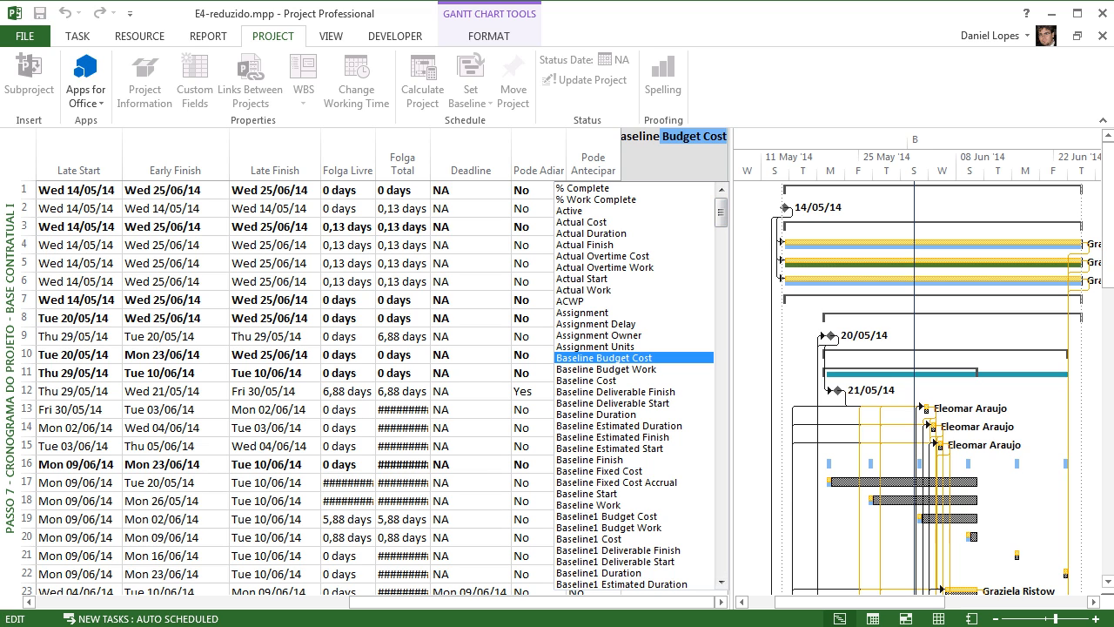
pyautogui.moveTo(721, 212); pyautogui.dragTo(721, 253)
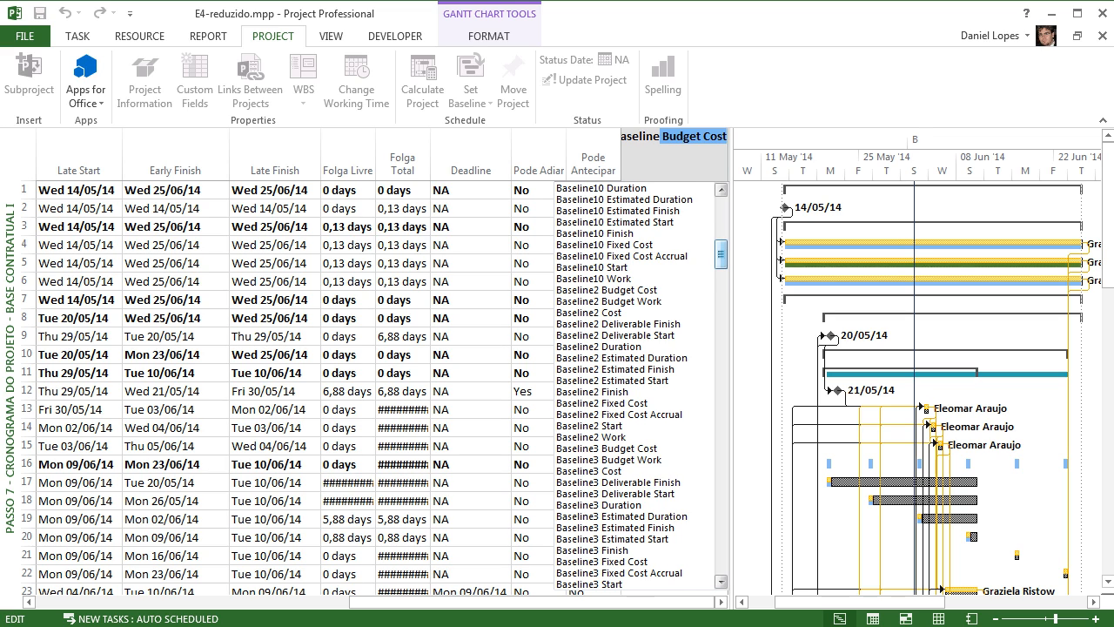
pyautogui.scroll(1, 722, 253)
pyautogui.scroll(8, 721, 252)
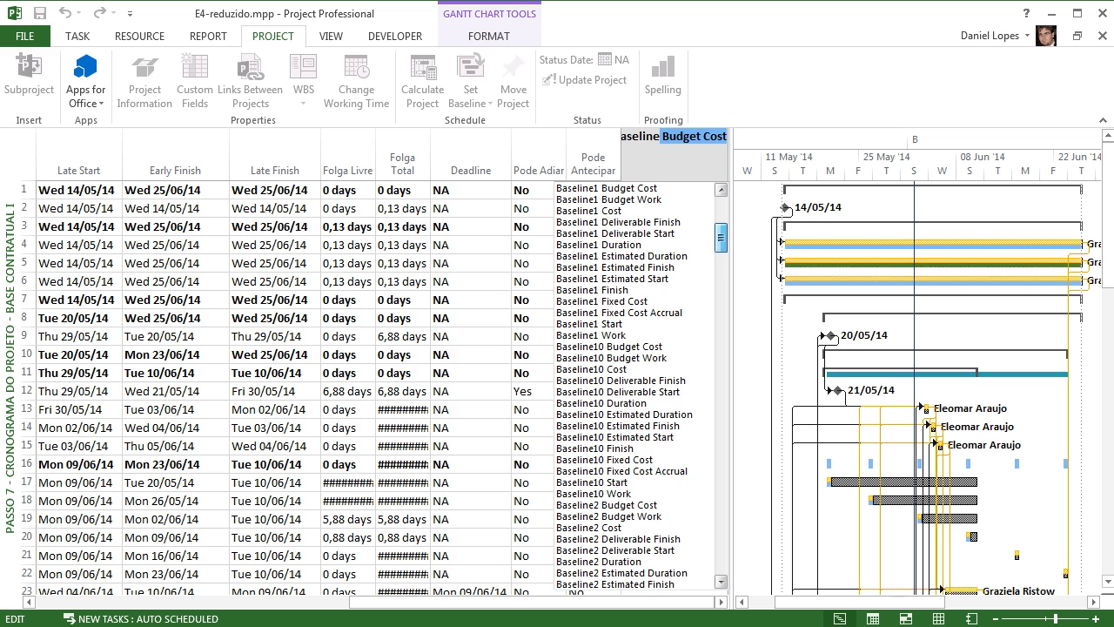
pyautogui.scroll(1, 721, 231)
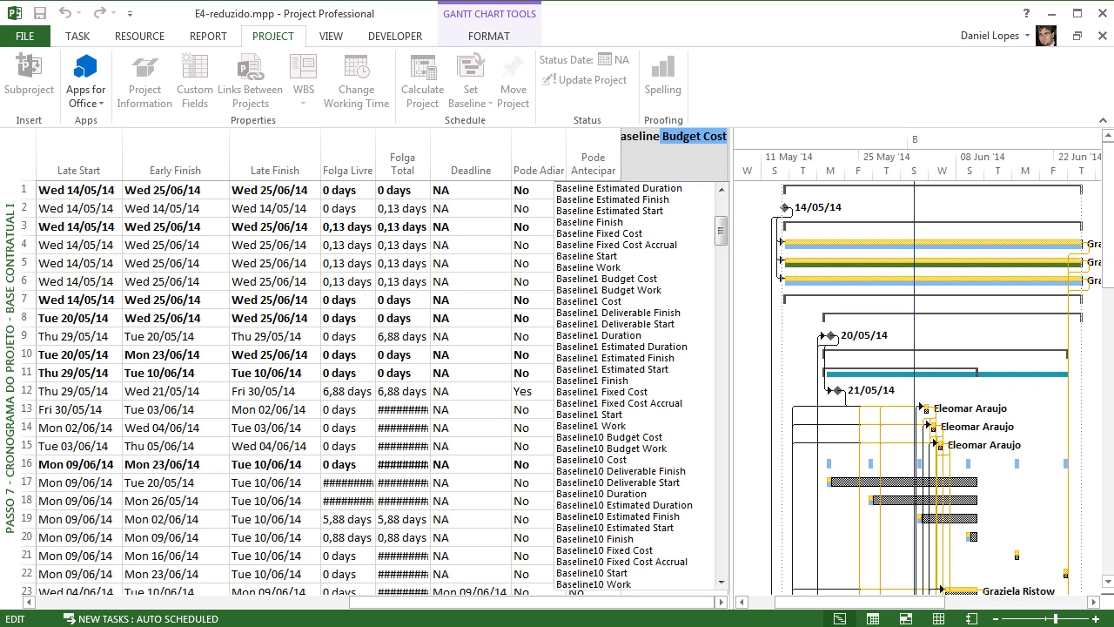
pyautogui.scroll(3, 721, 228)
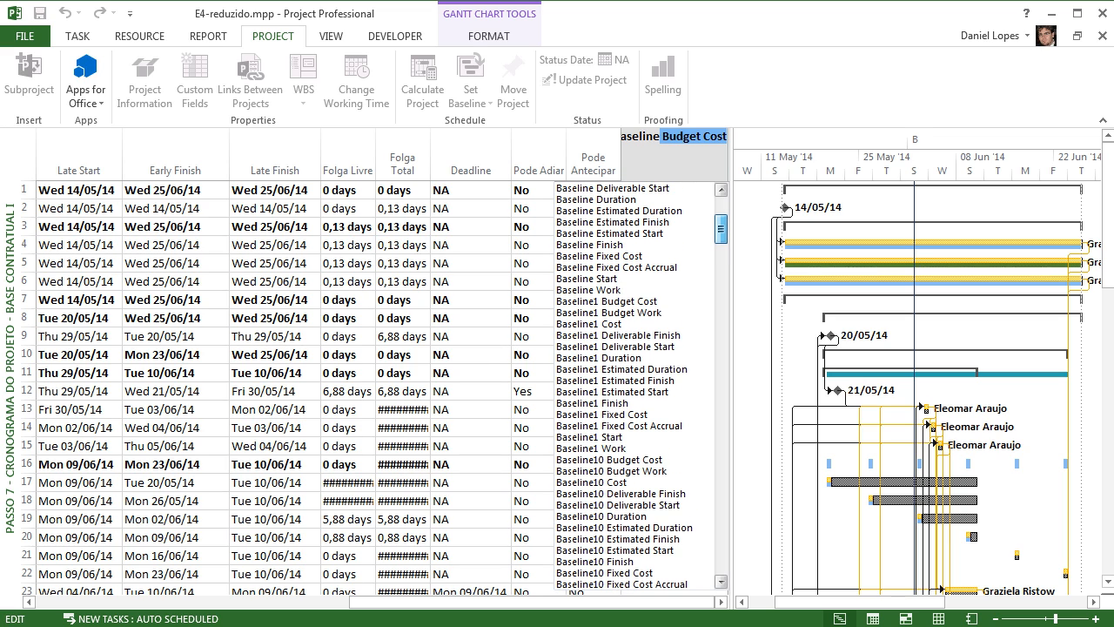
pyautogui.scroll(1, 722, 228)
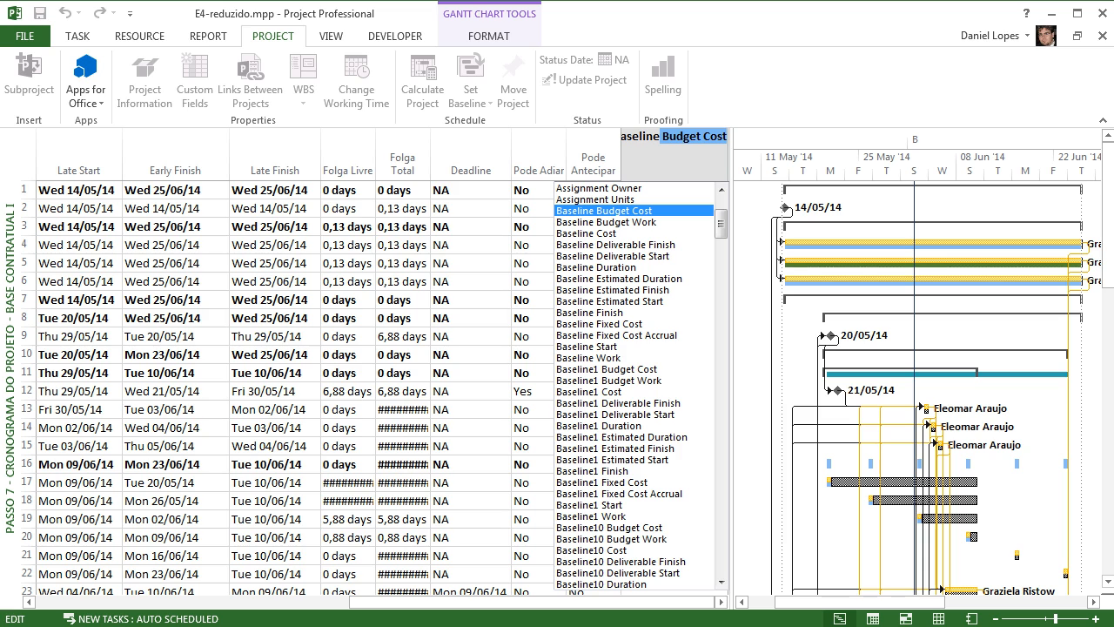
pyautogui.write('S')
pyautogui.press('Return')
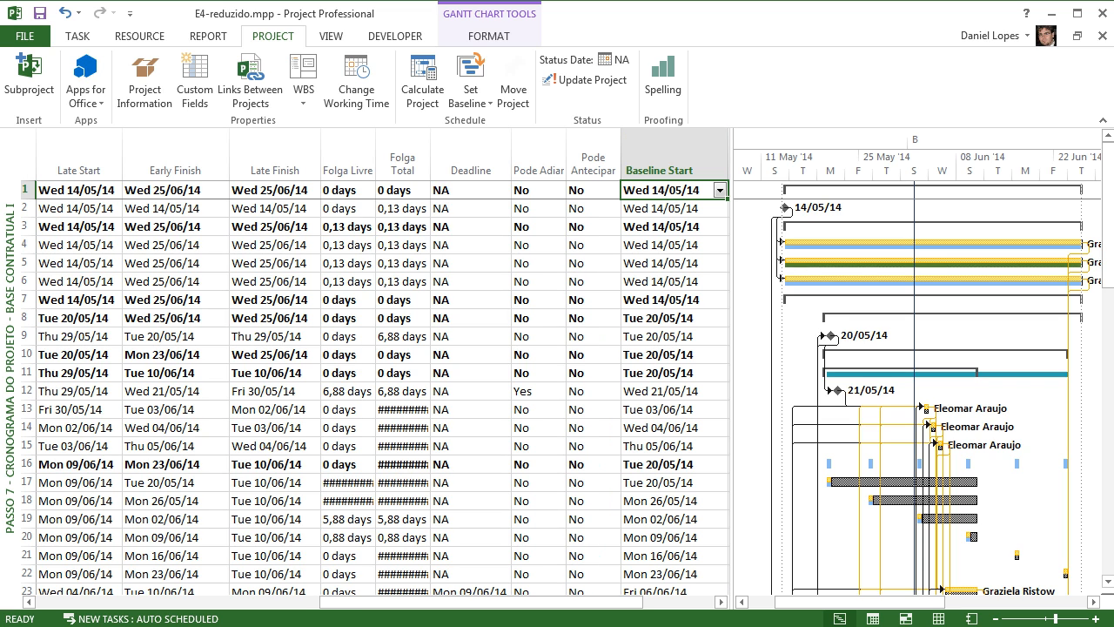
# - Add a Baseline1 Start column after Baseline Start and compare the dates in the two columns
pyautogui.click(720, 601)
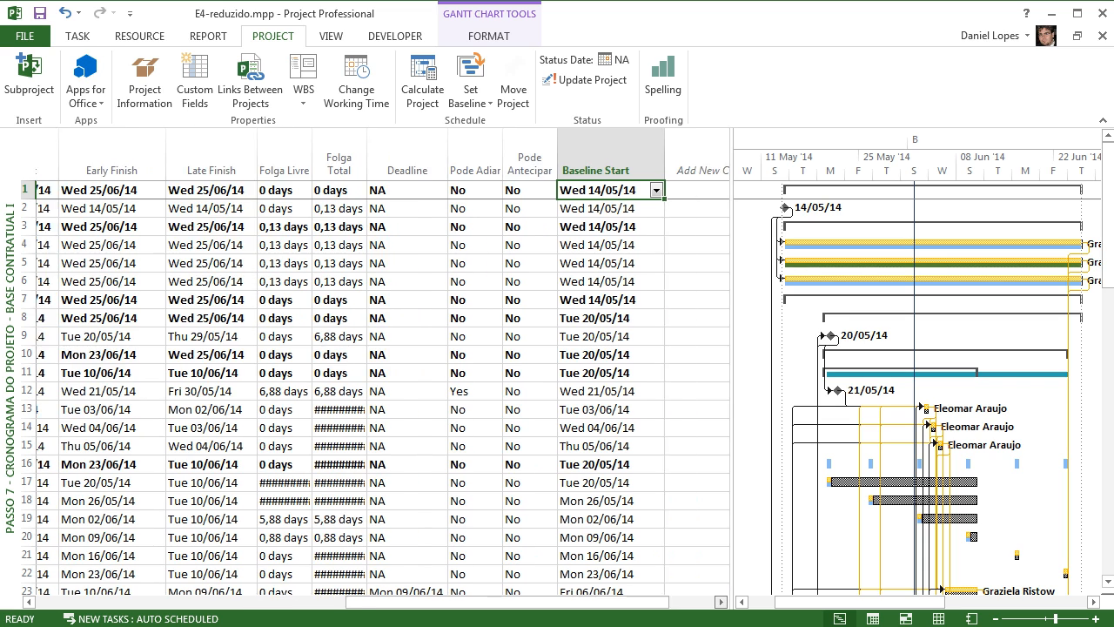
pyautogui.click(587, 169)
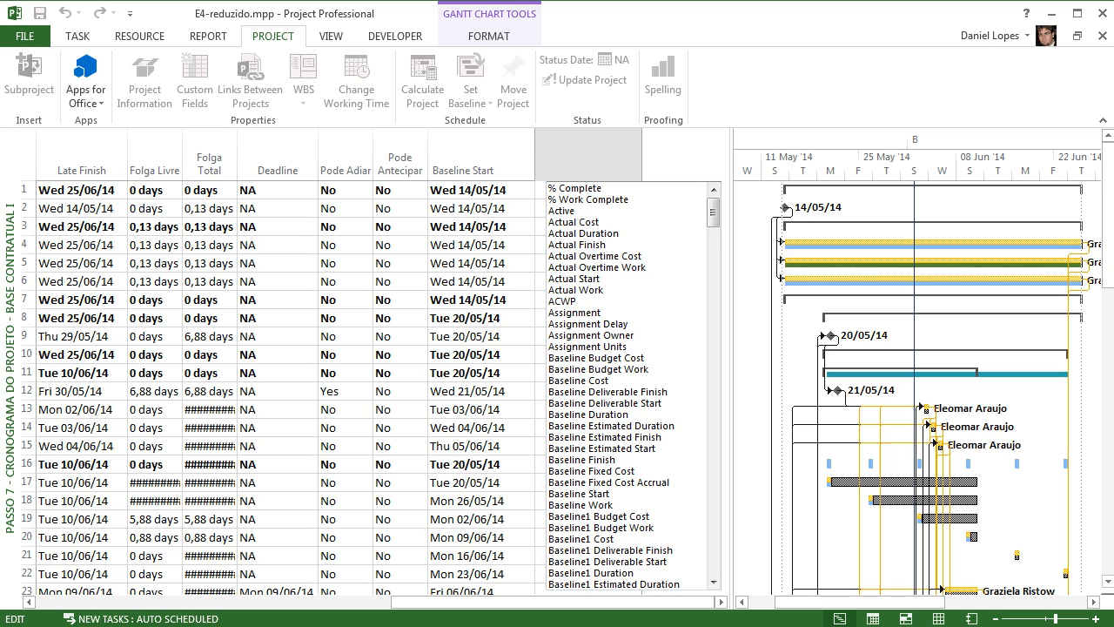
pyautogui.write('Budget Cost')
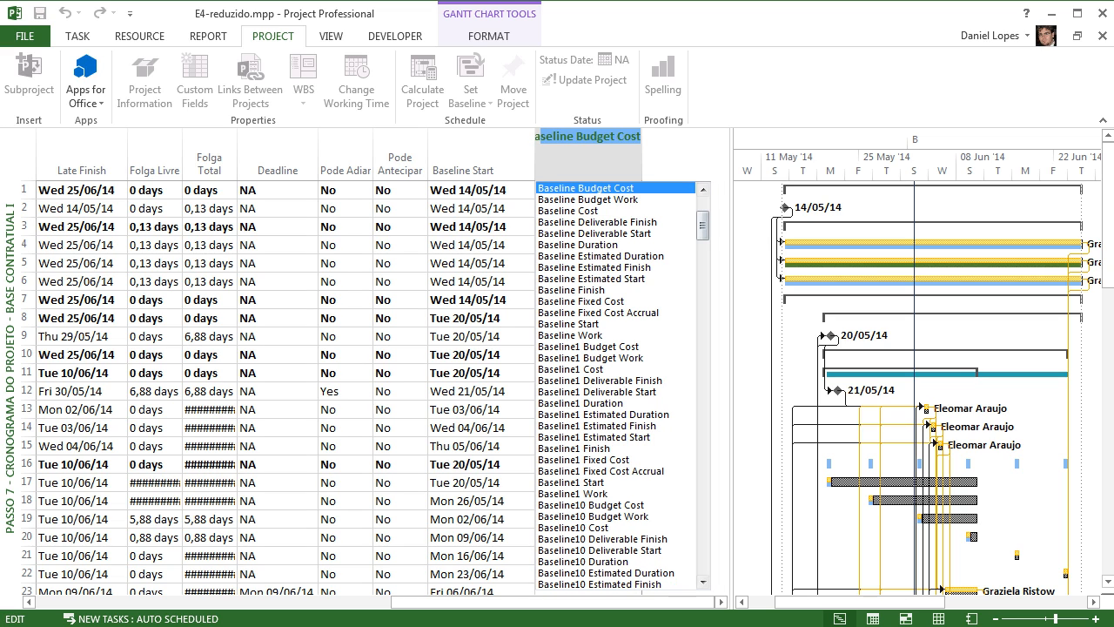
pyautogui.click(571, 482)
pyautogui.press('Return')
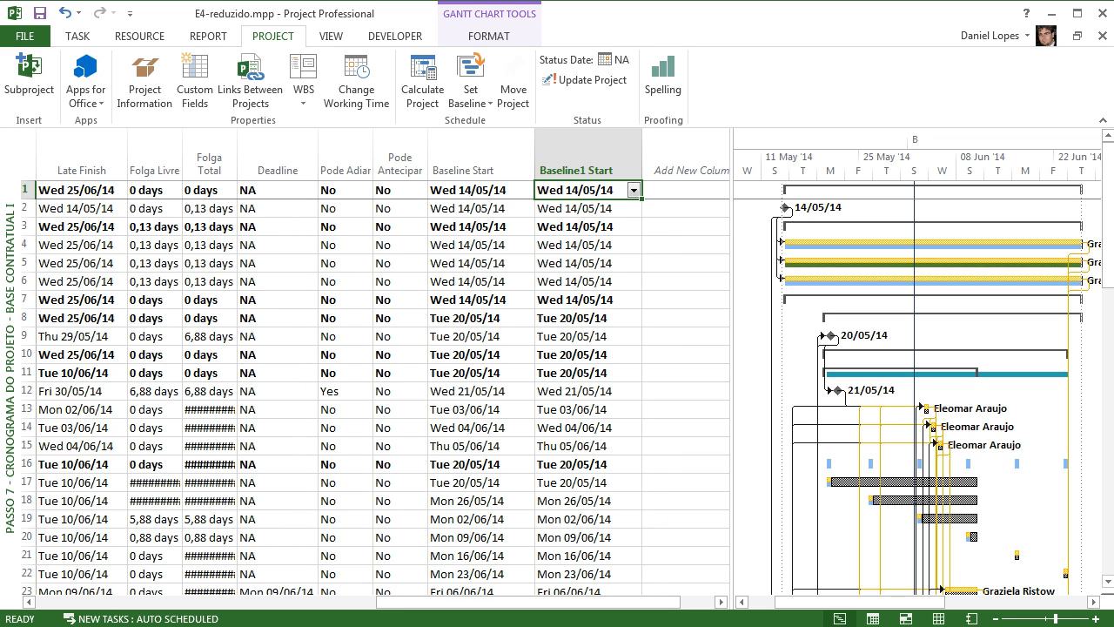
pyautogui.click(574, 244)
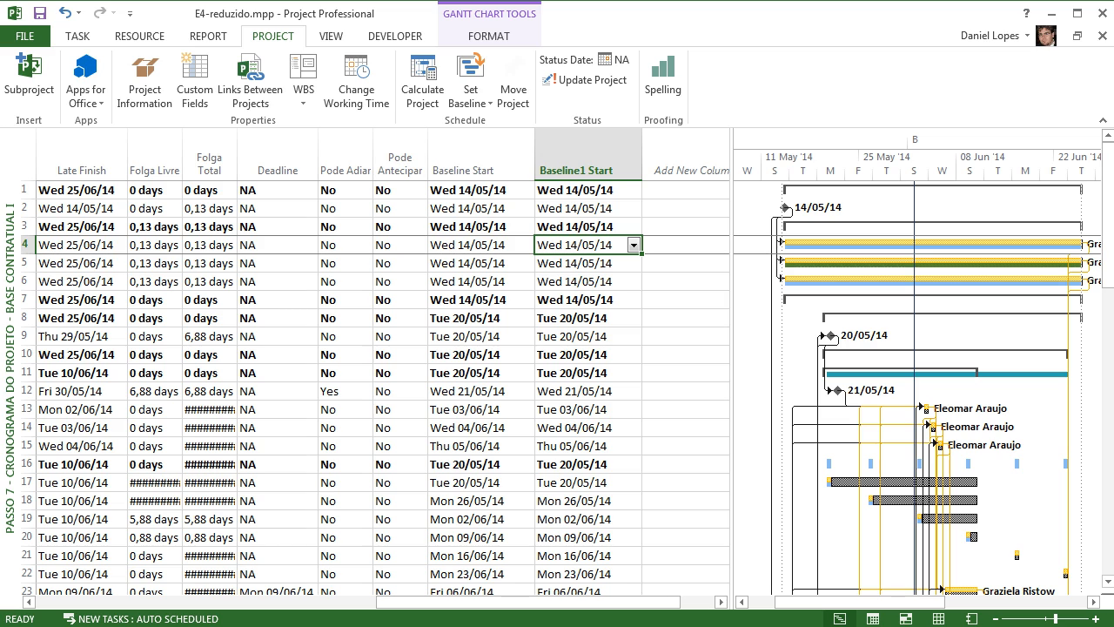
pyautogui.click(478, 190)
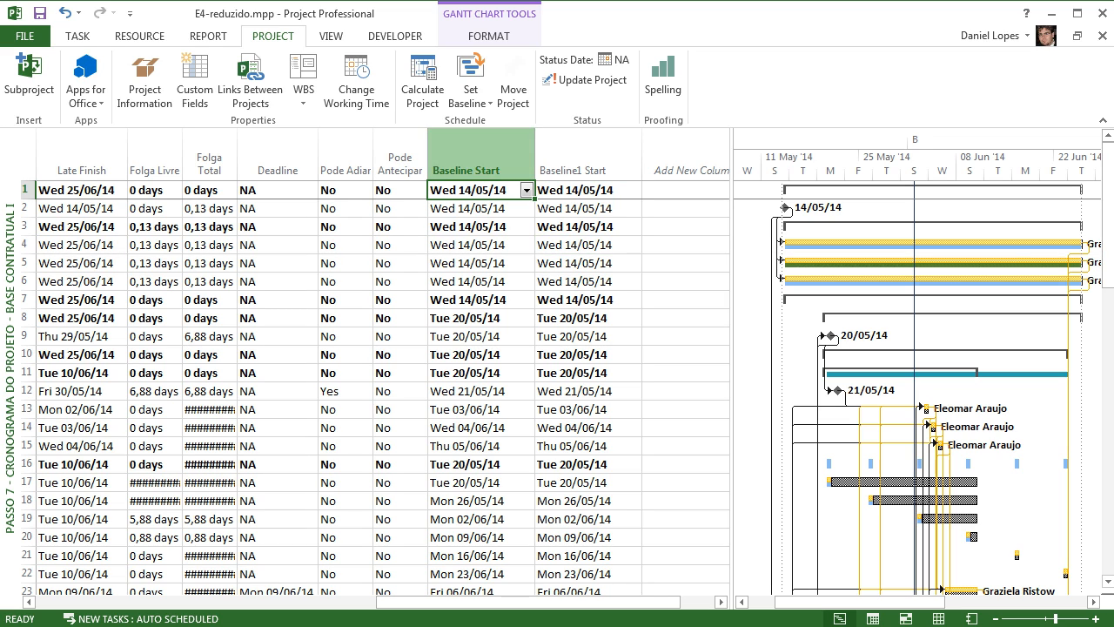
# - Compare the Baseline Start and Baseline1 Start columns, checking the dates of the first tasks side by side
pyautogui.click(589, 170)
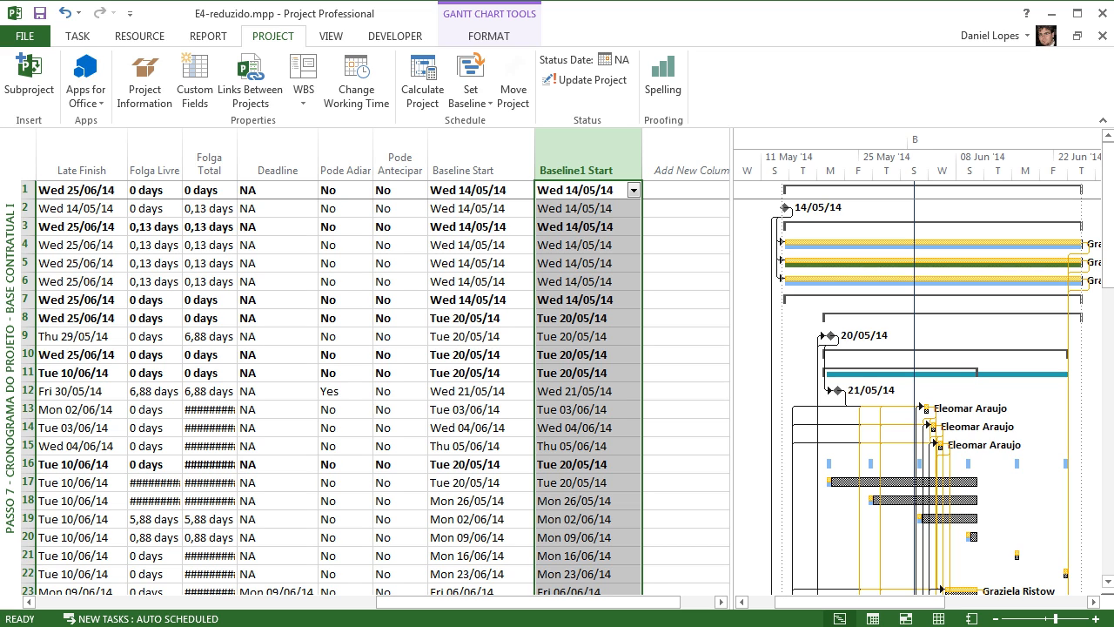
pyautogui.click(467, 170)
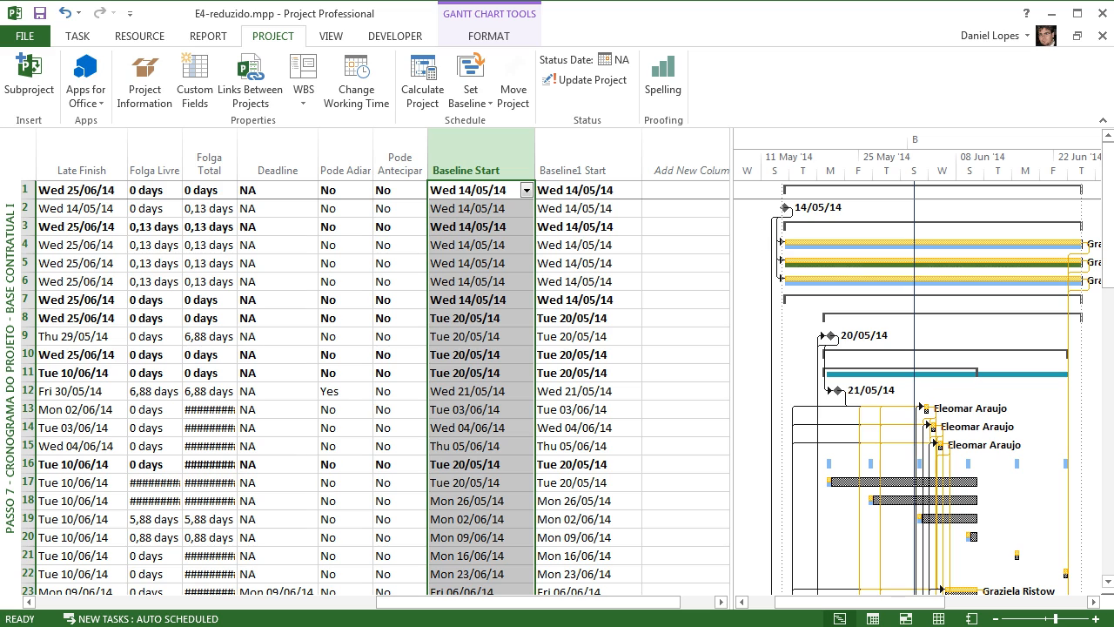
pyautogui.click(575, 208)
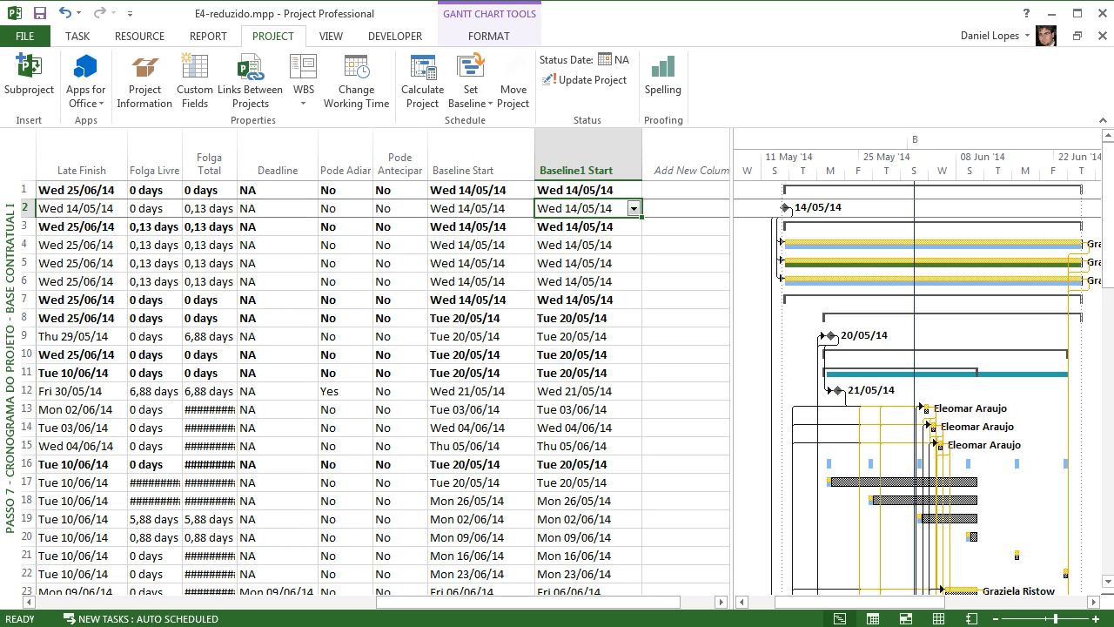
pyautogui.click(578, 281)
pyautogui.click(578, 190)
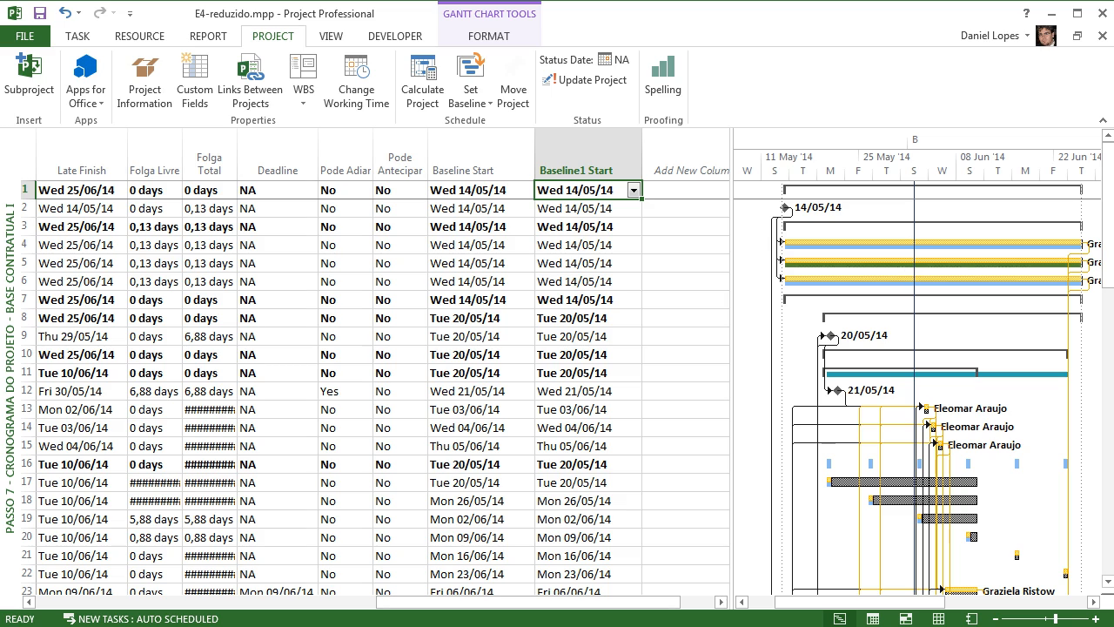
pyautogui.click(480, 190)
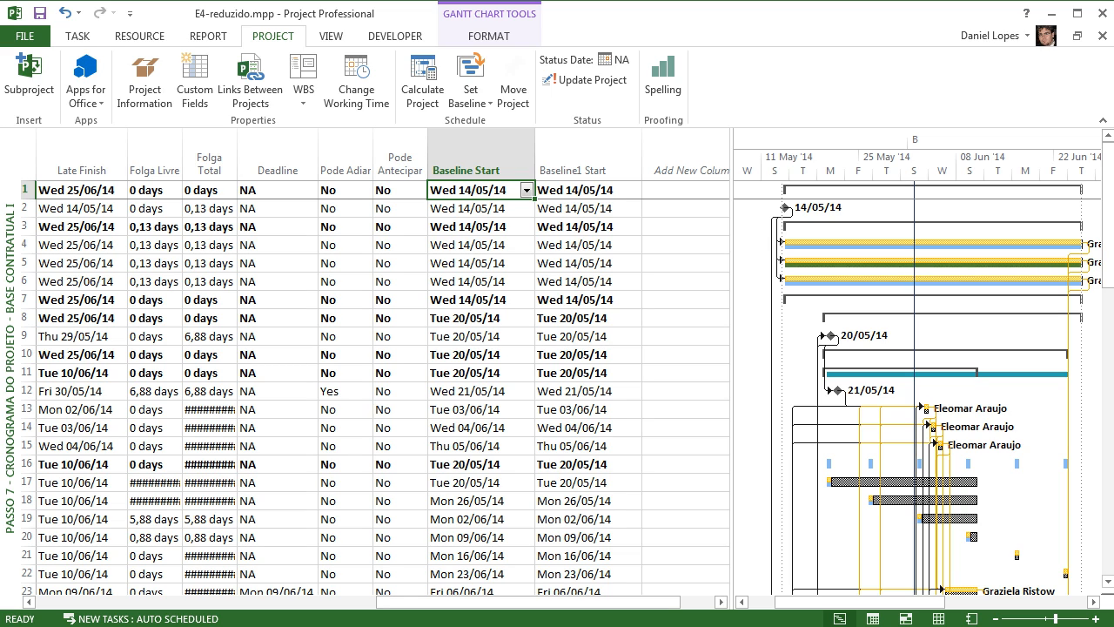
pyautogui.click(578, 208)
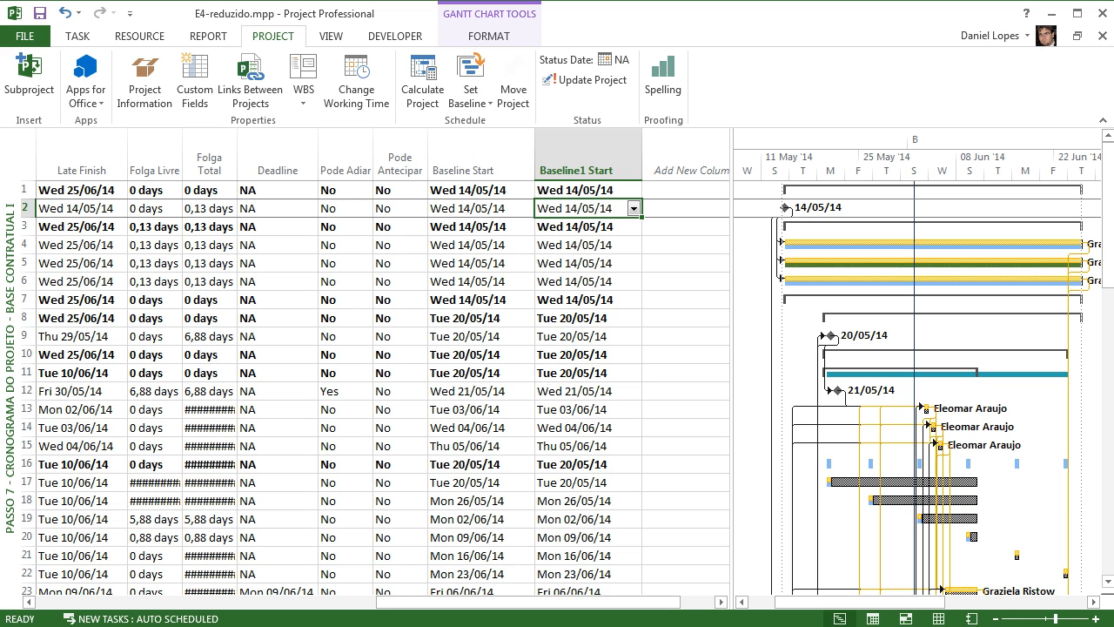
pyautogui.click(480, 208)
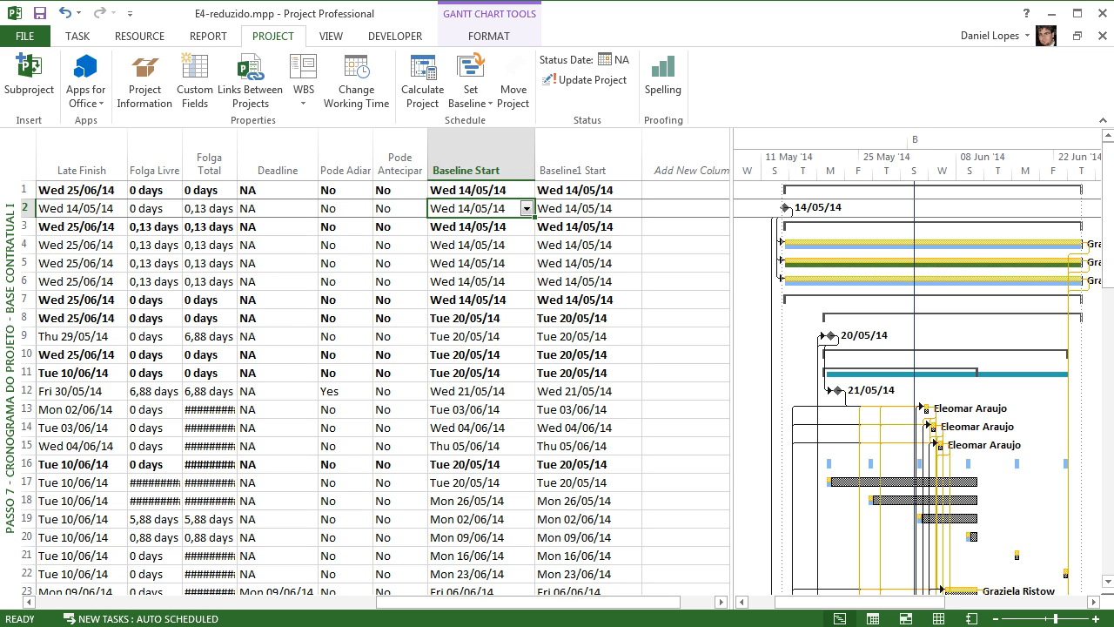
# - Hide the Baseline1 Start and Baseline Start columns and return to the first columns of the task table
pyautogui.click(582, 156)
pyautogui.rightClick(582, 156)
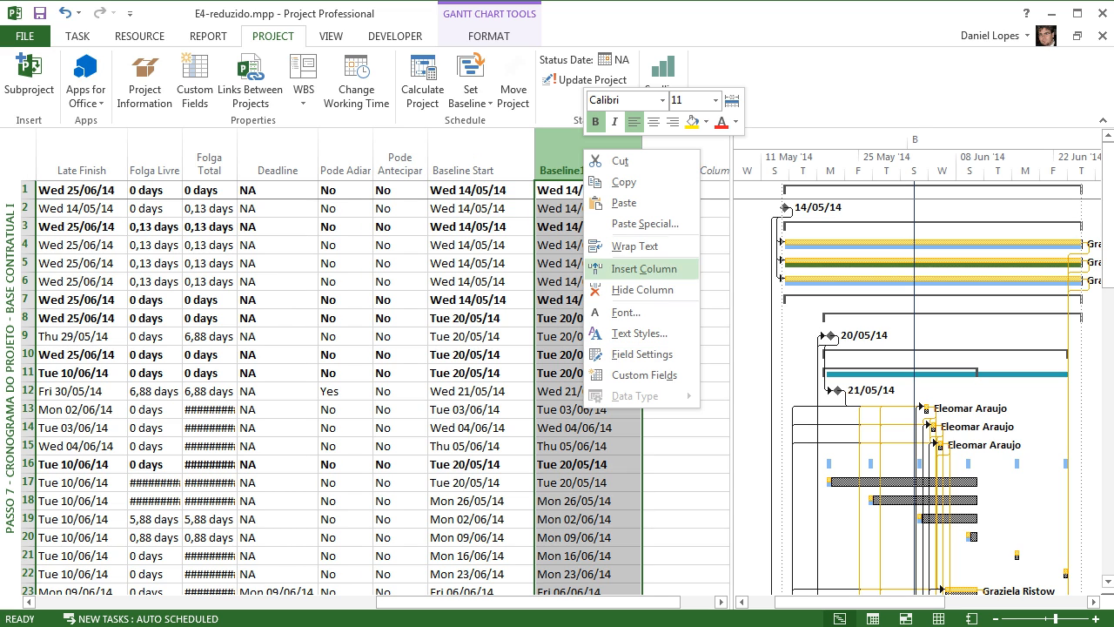
pyautogui.click(642, 289)
pyautogui.click(481, 162)
pyautogui.rightClick(481, 162)
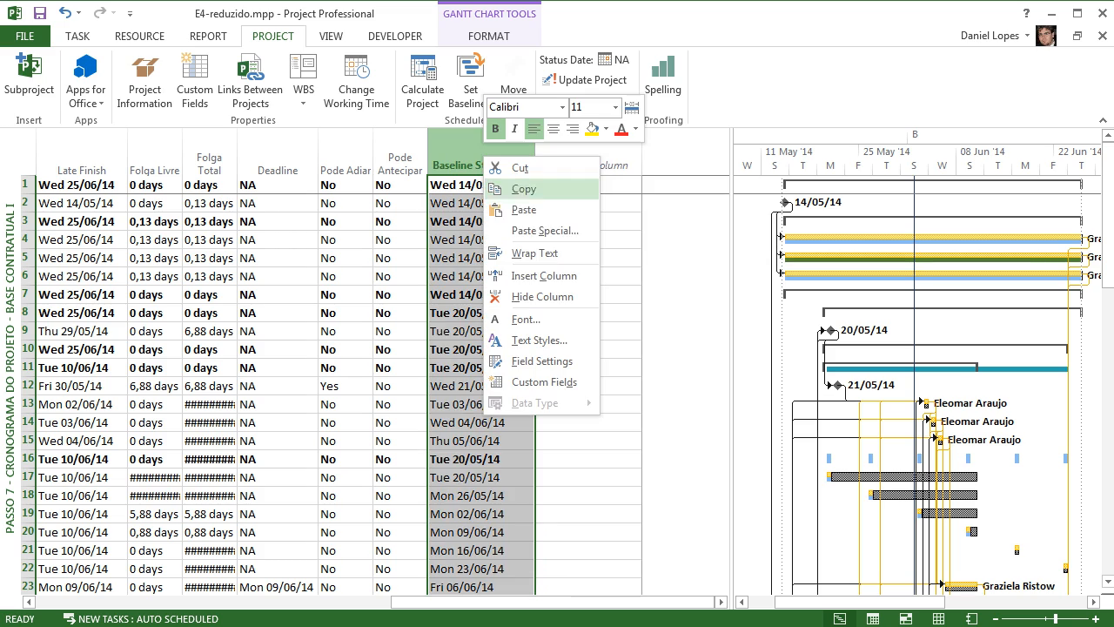
pyautogui.click(543, 297)
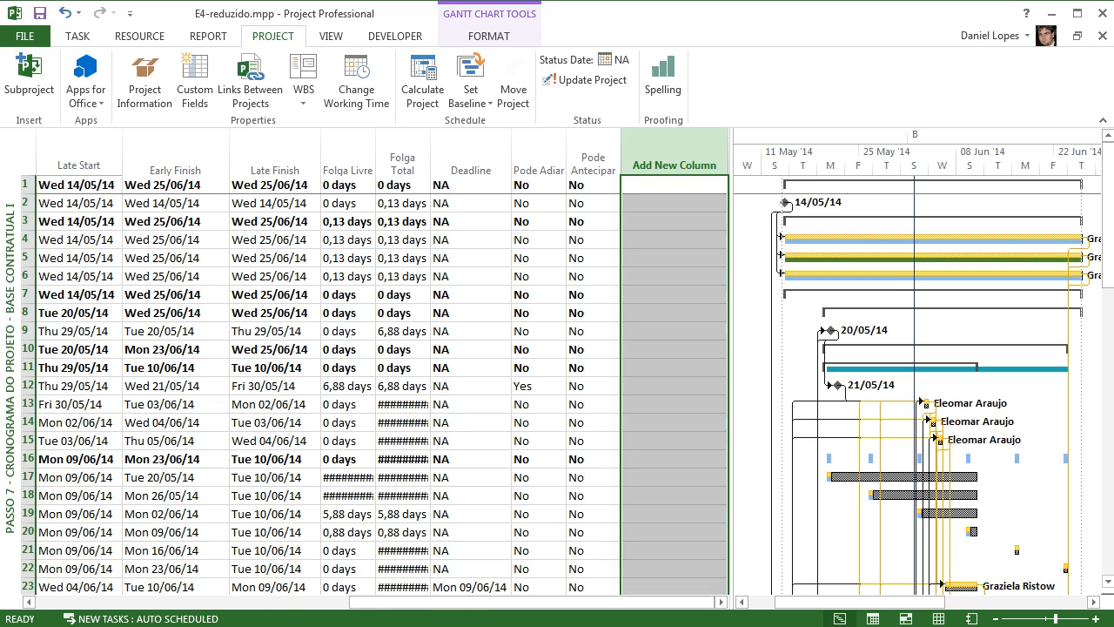
pyautogui.moveTo(538, 602); pyautogui.dragTo(223, 601)
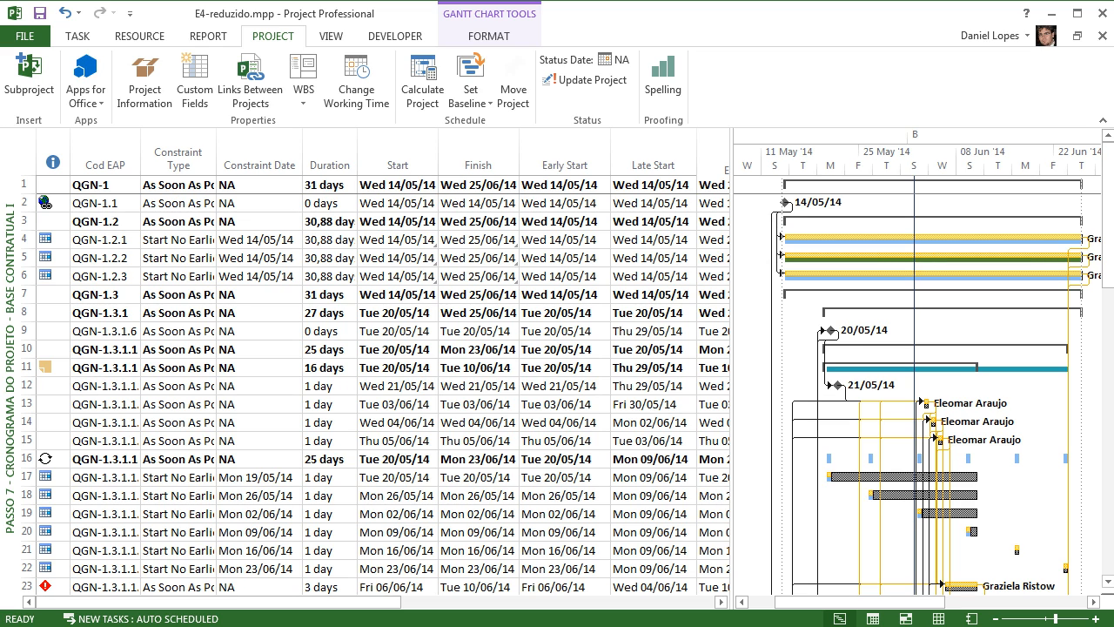
# - Switch to the Passo 7 - Cronograma do Projeto view and review its bar styles, including the slack bars, without changing them
pyautogui.rightClick(7, 359)
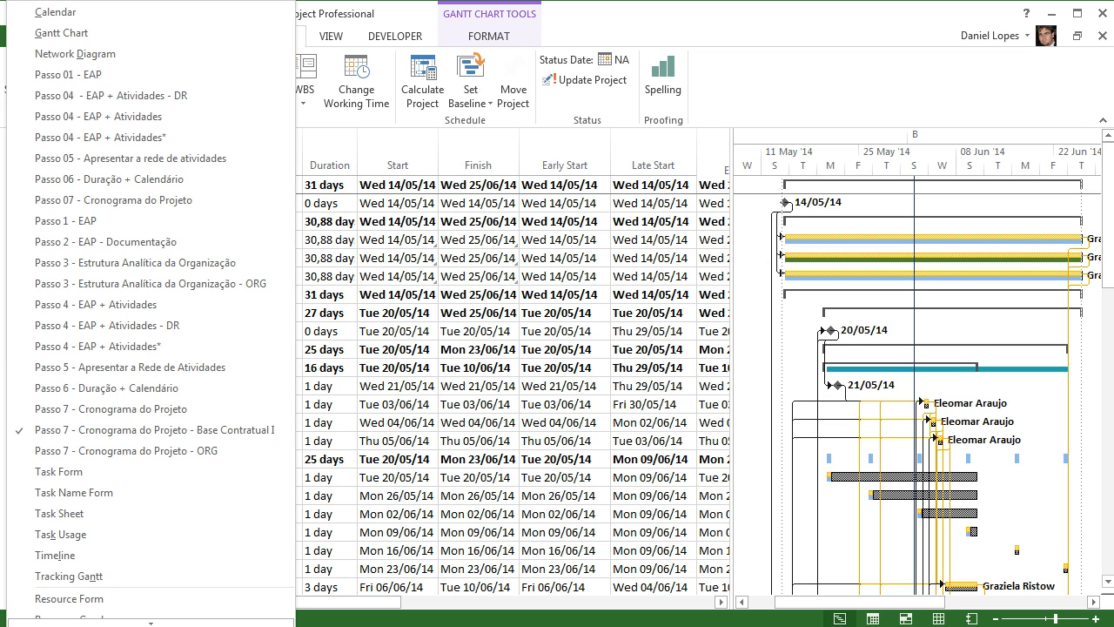
pyautogui.click(111, 409)
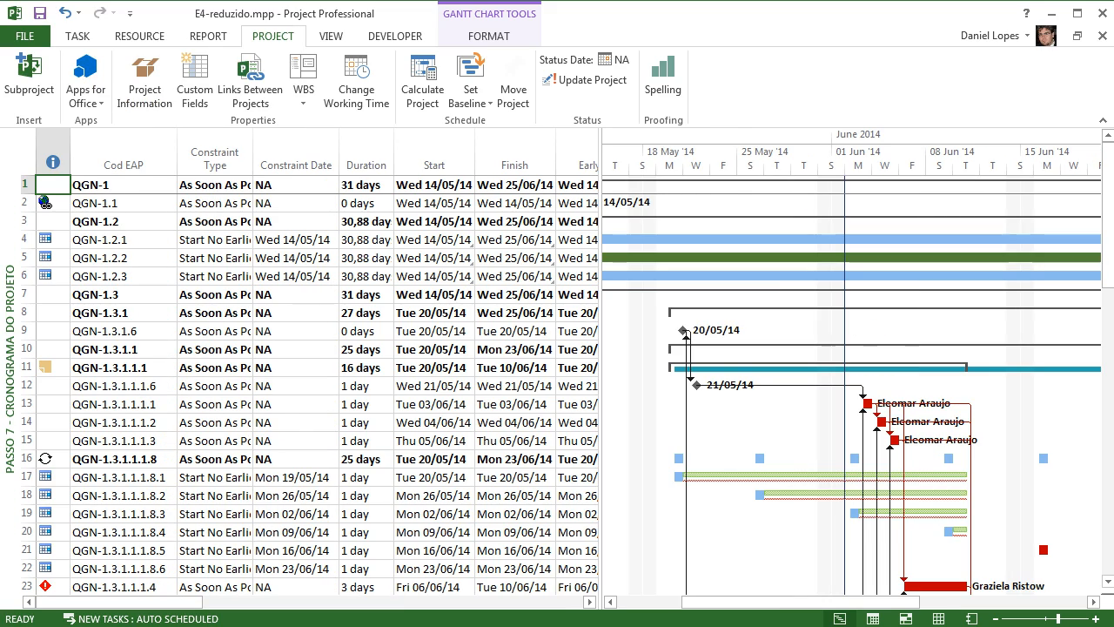
pyautogui.rightClick(638, 347)
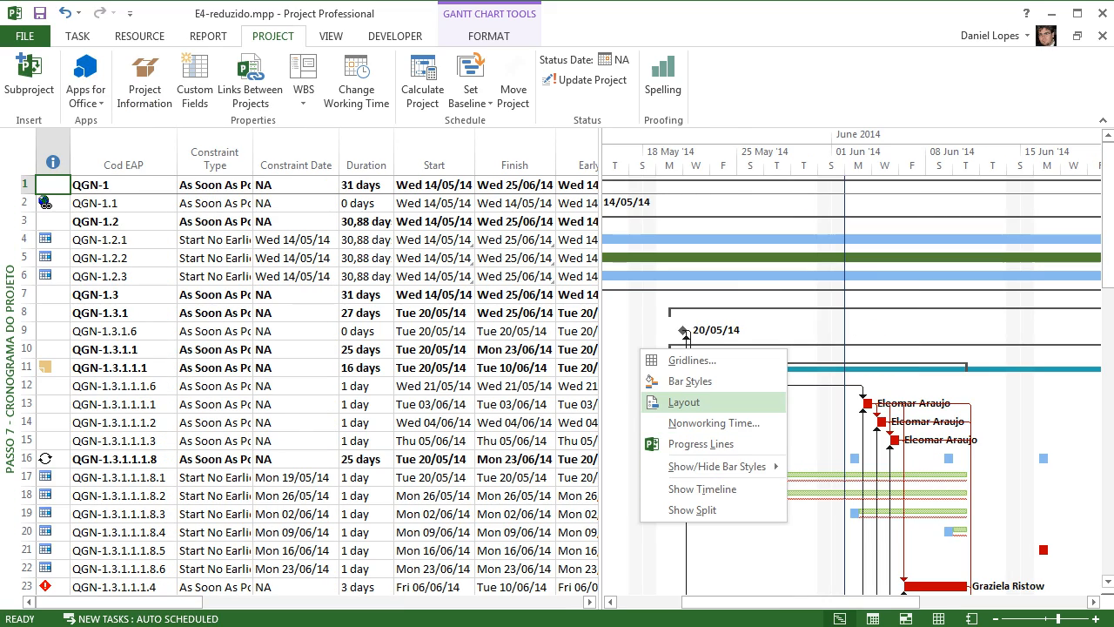
pyautogui.click(688, 381)
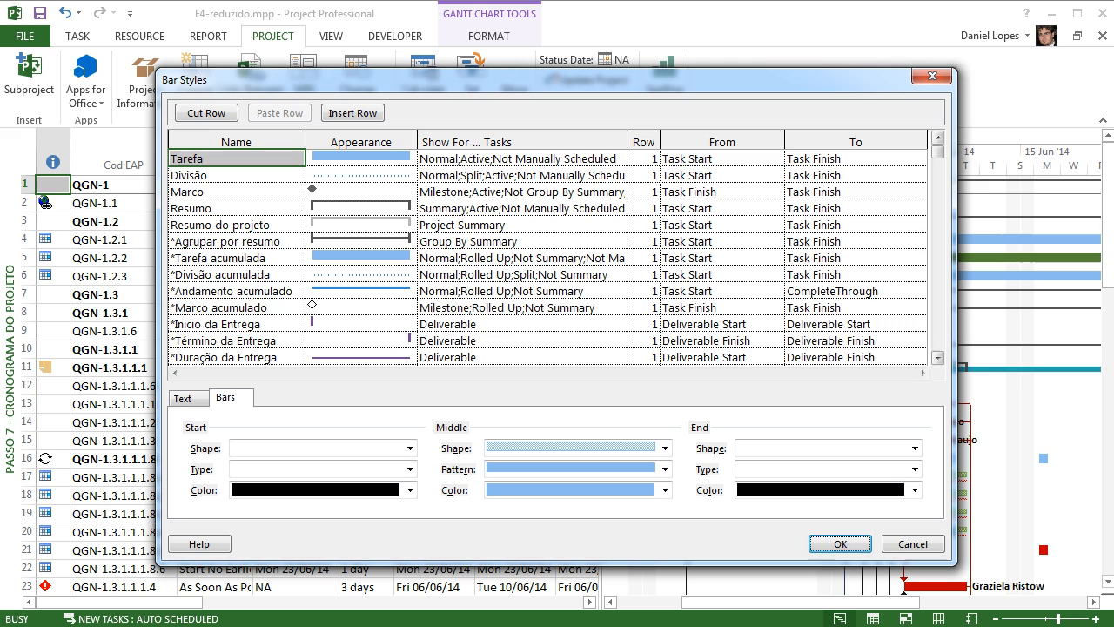
pyautogui.click(937, 296)
pyautogui.click(938, 296)
pyautogui.scroll(-5, 548, 258)
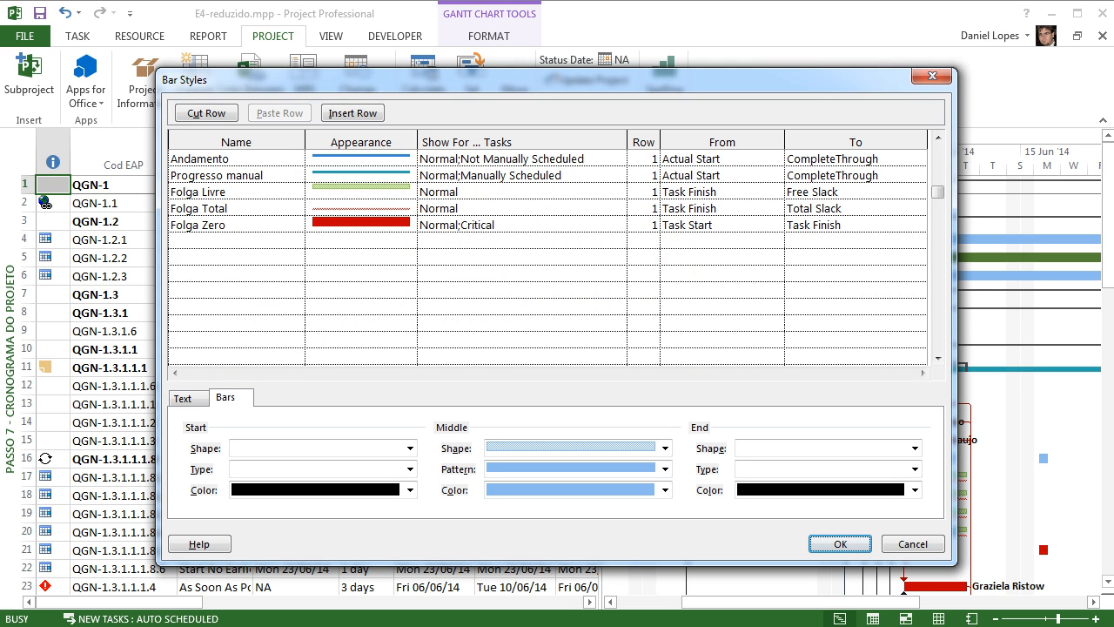
pyautogui.click(932, 76)
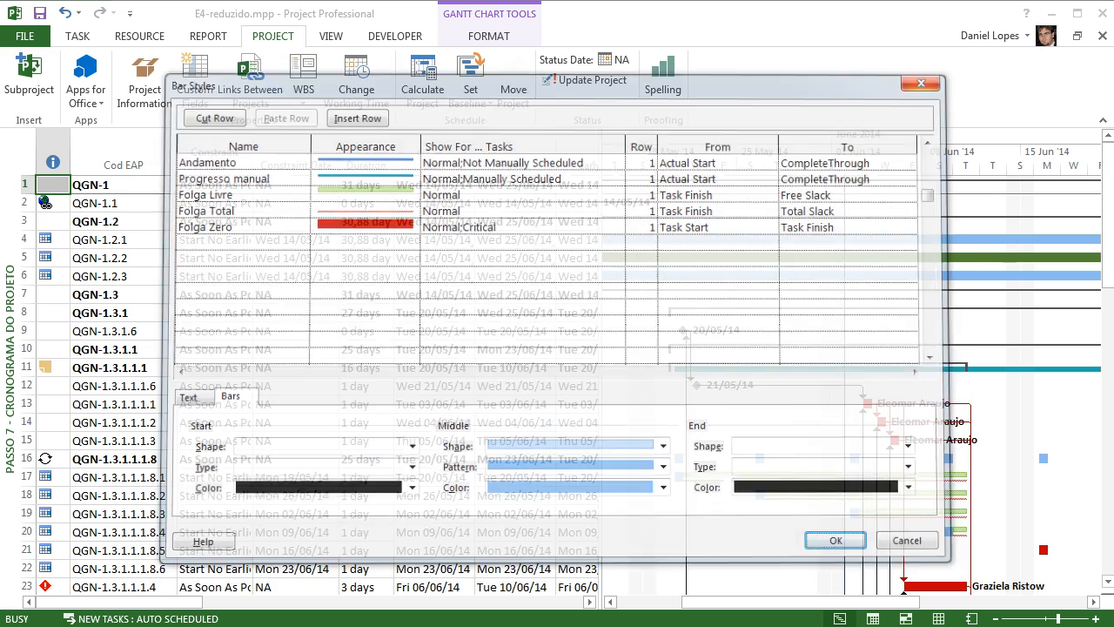
# - Look at the Passo 7 - Cronograma do Projeto - ORG view and return to the Base Contratual I view
pyautogui.rightClick(11, 374)
pyautogui.click(87, 451)
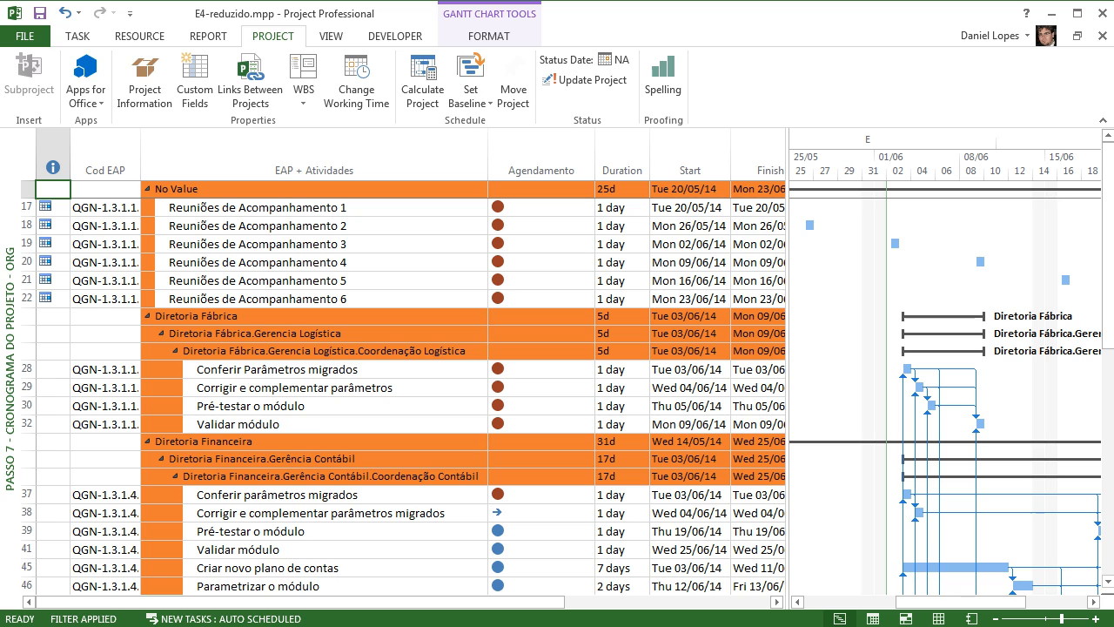
pyautogui.rightClick(26, 385)
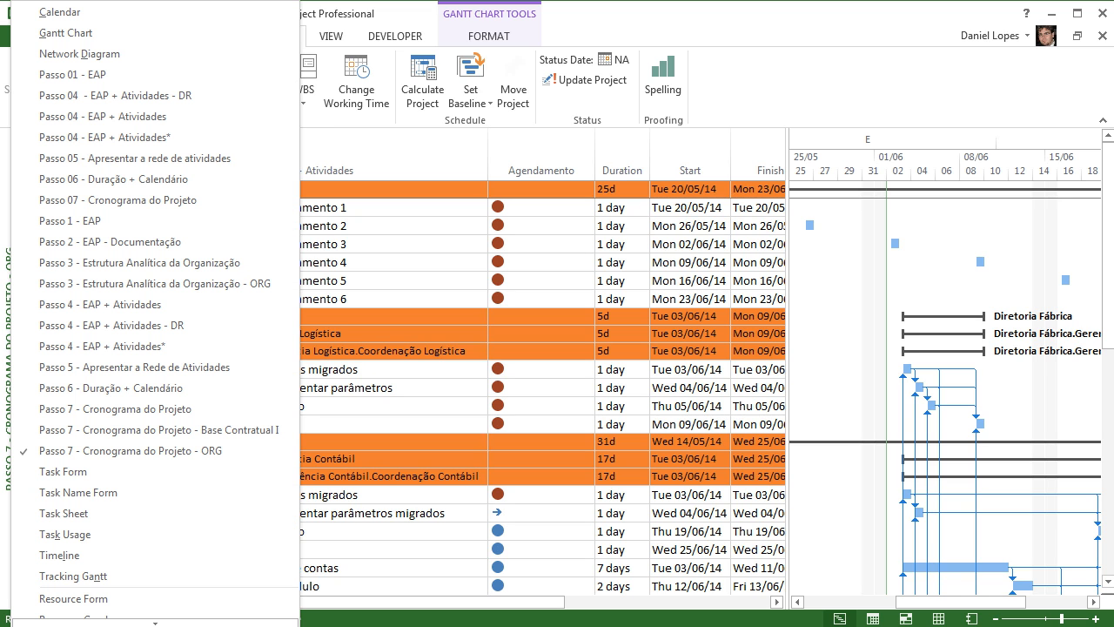
pyautogui.click(157, 429)
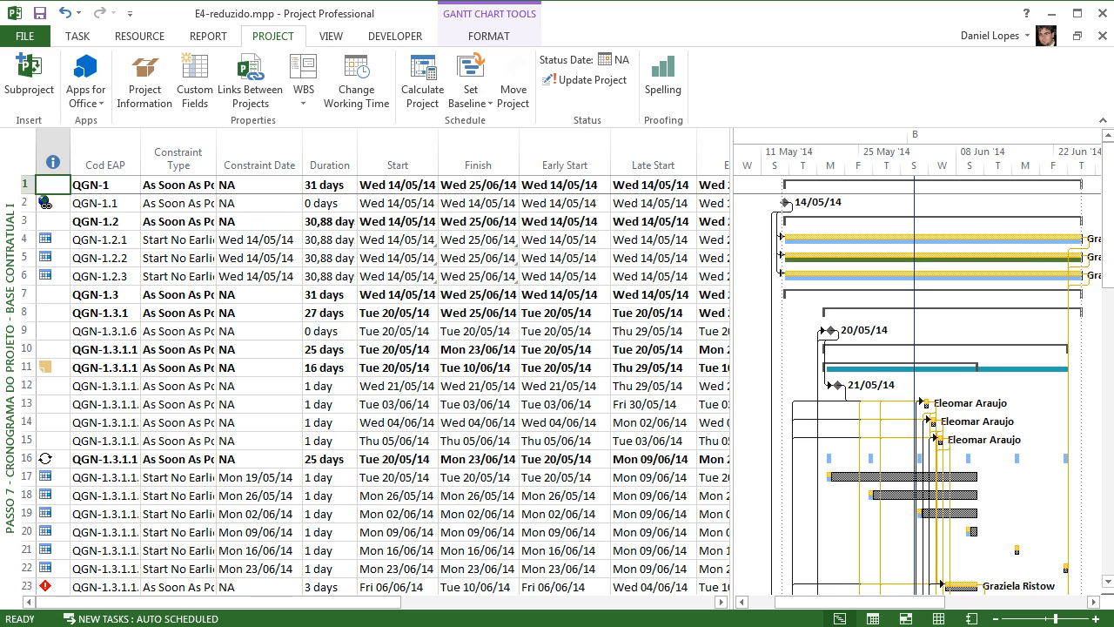